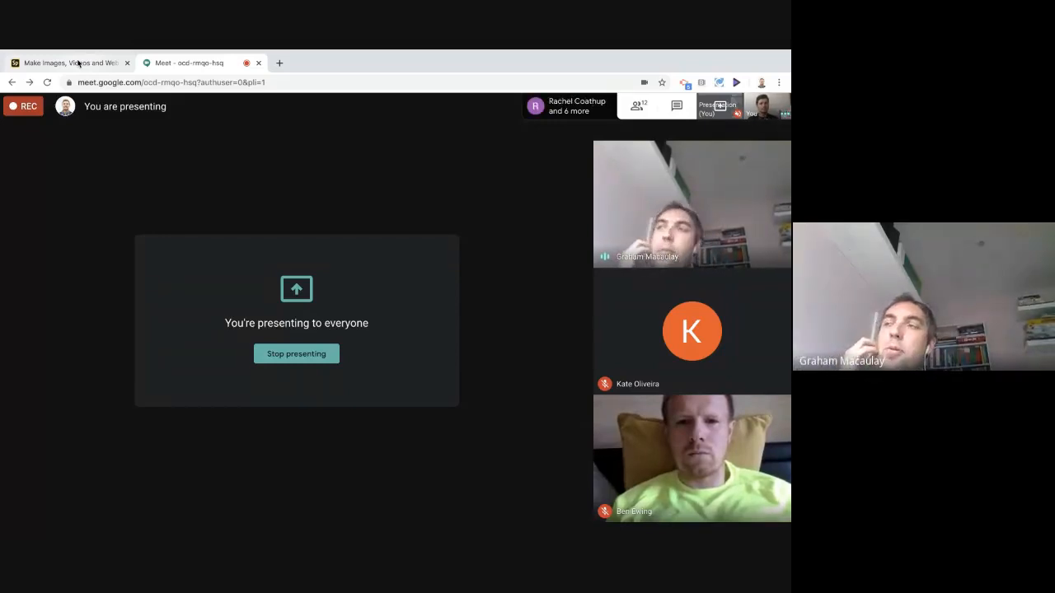
# Leave the Google Meet presentation view and switch to the Adobe Spark browser tab.
pyautogui.press('XF86AudioRaiseVolume')
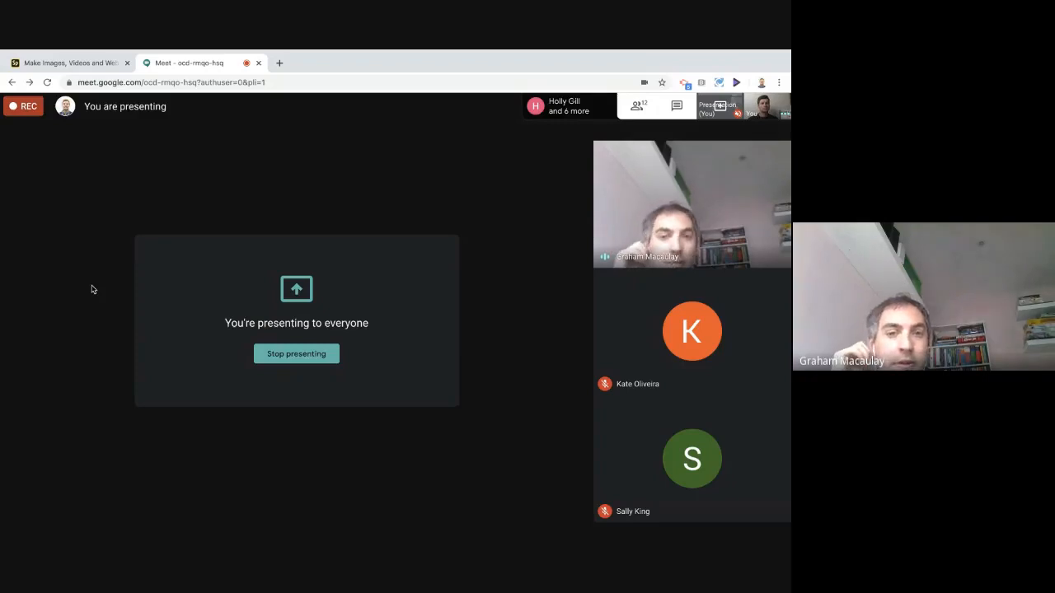
pyautogui.click(674, 109)
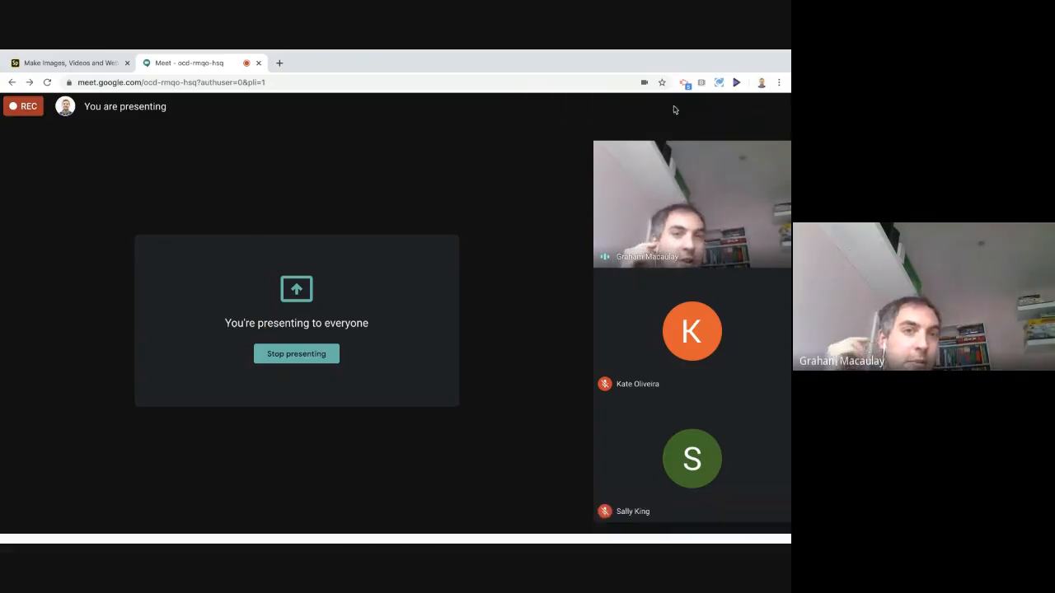
pyautogui.click(582, 116)
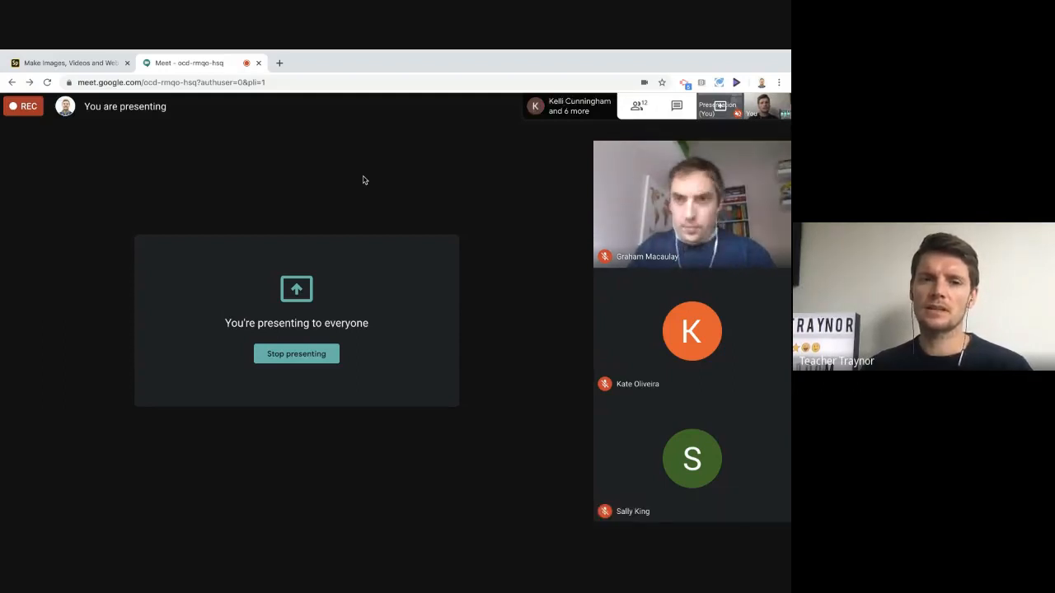
pyautogui.click(89, 63)
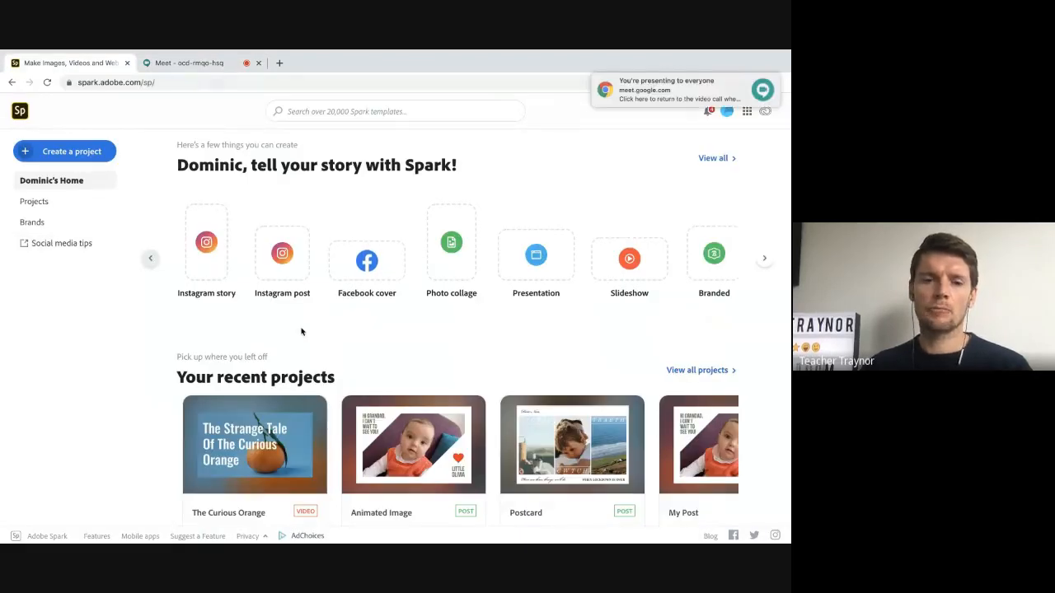
# Open the full project gallery from Create a project's View all option.
pyautogui.click(56, 152)
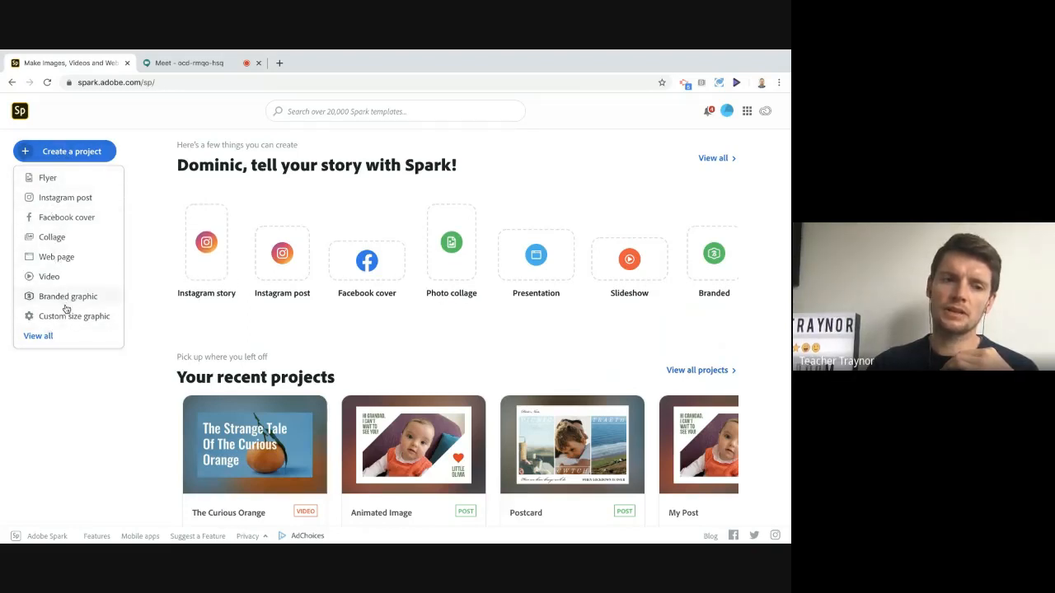
pyautogui.click(39, 339)
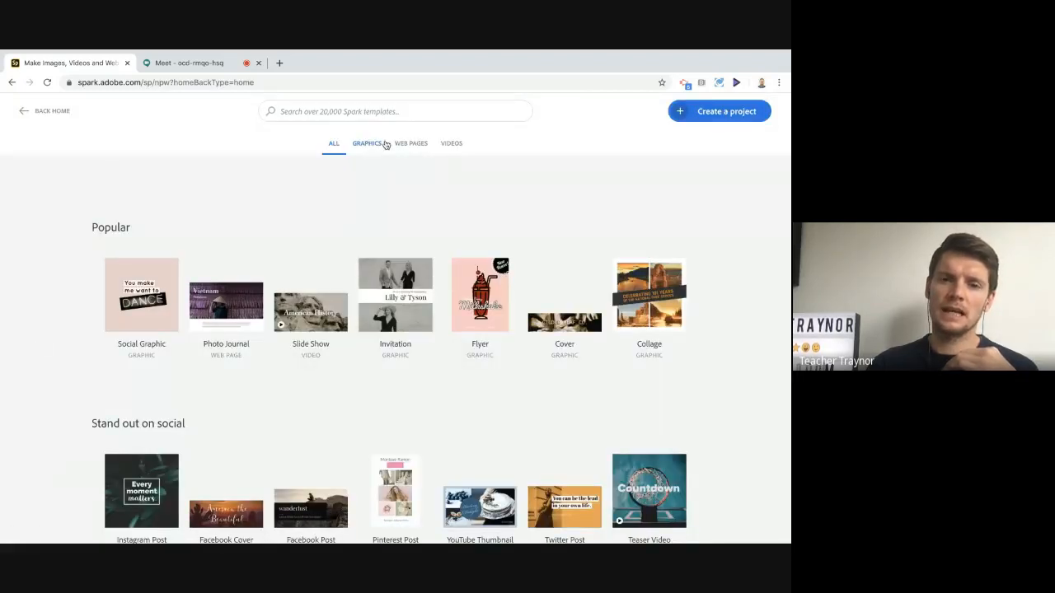
# Search the Graphics templates for 'postcard'.
pyautogui.click(363, 149)
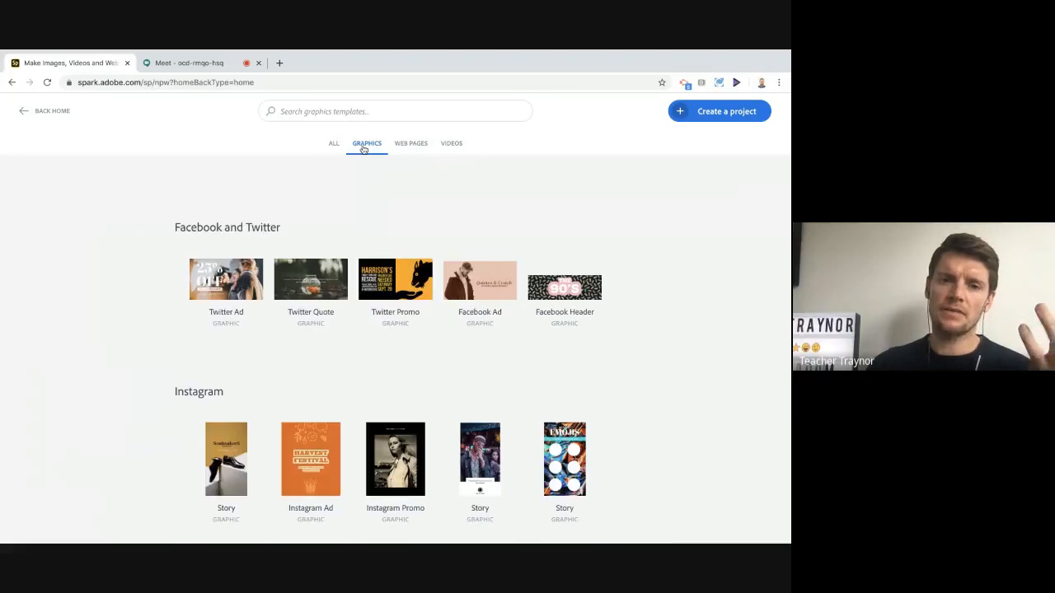
pyautogui.scroll(-1, 369, 296)
pyautogui.scroll(-5, 368, 296)
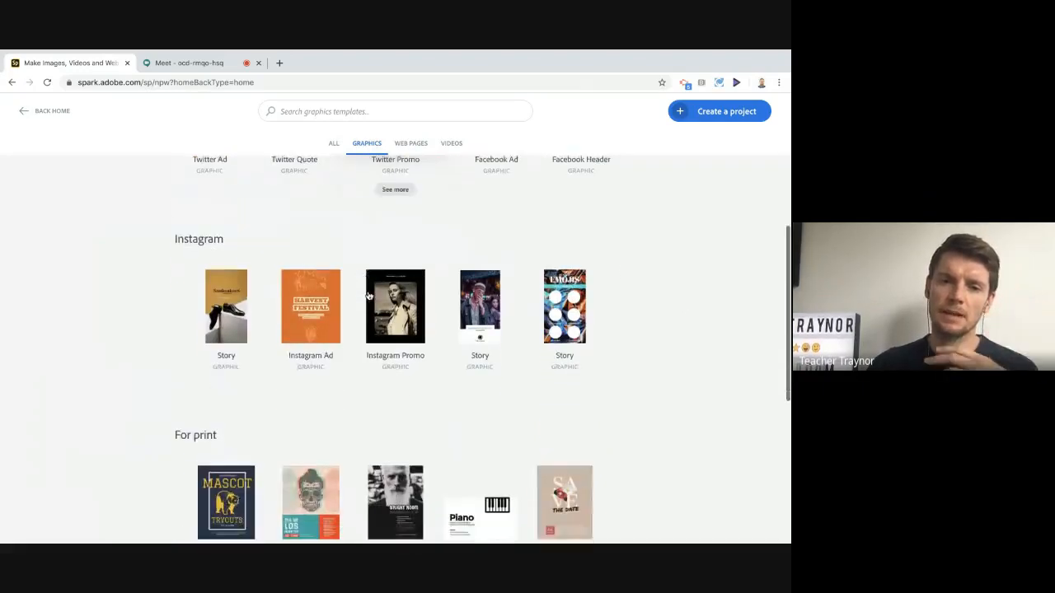
pyautogui.scroll(5, 368, 296)
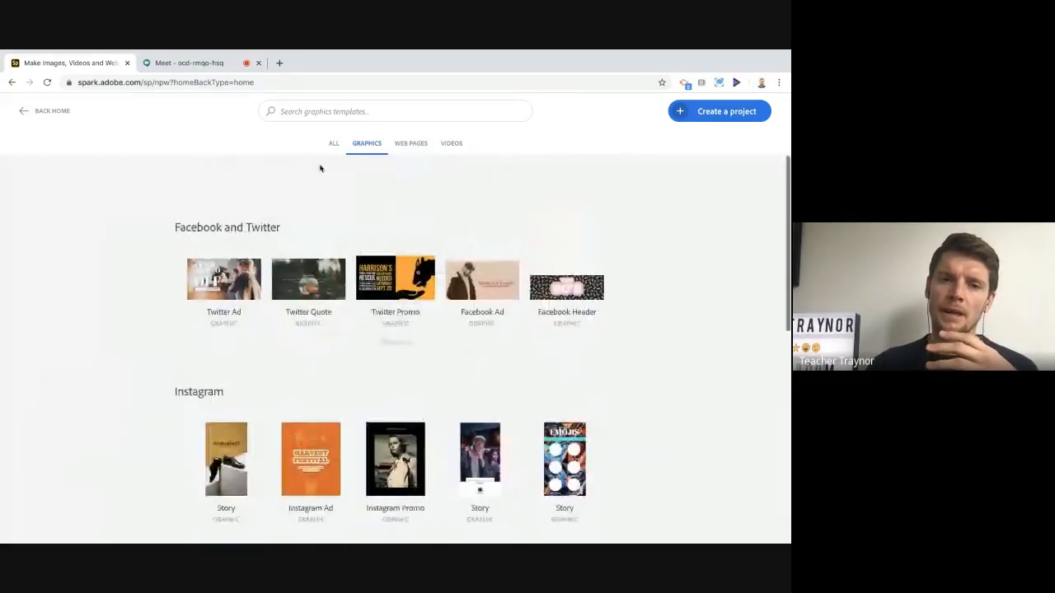
pyautogui.click(306, 112)
pyautogui.write('p')
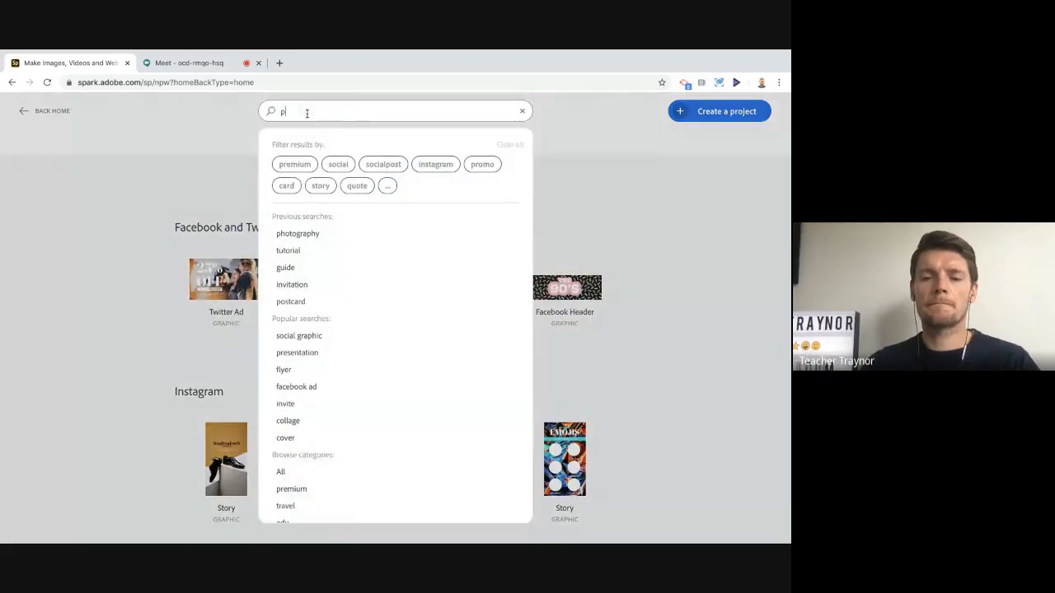
pyautogui.write('ostcard')
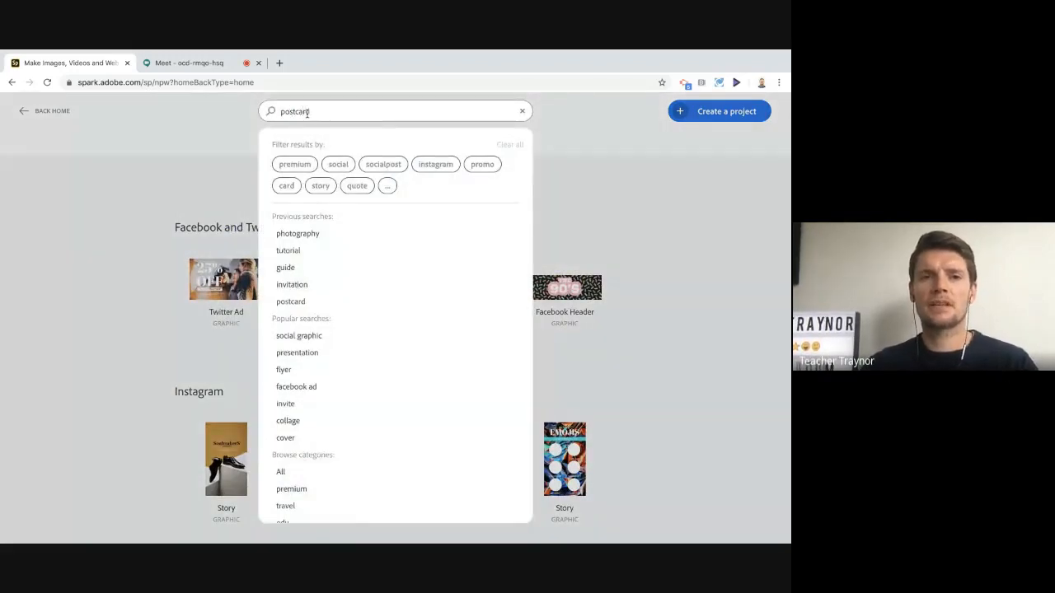
pyautogui.press('Return')
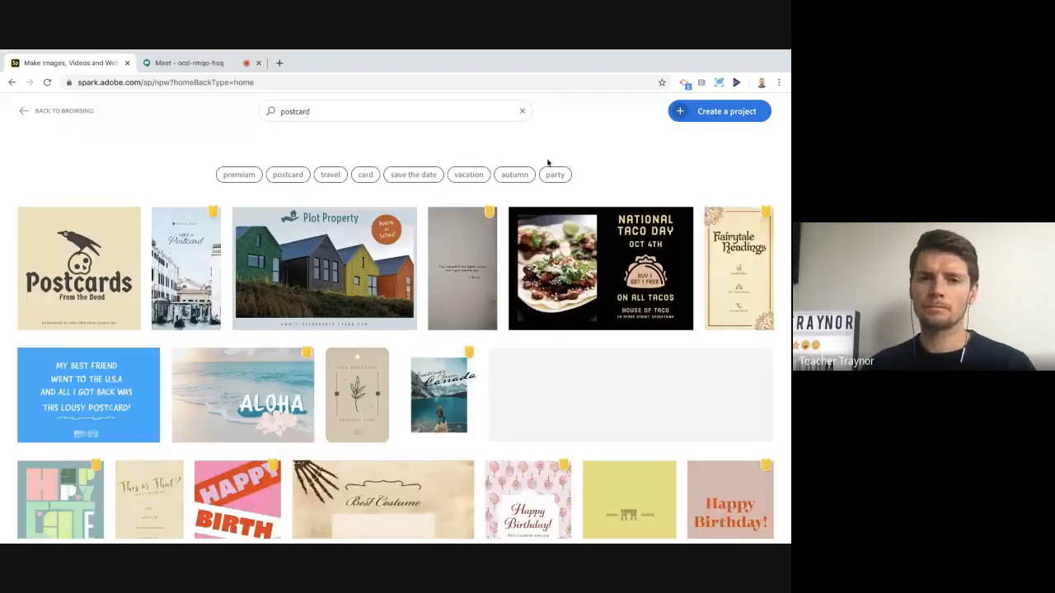
# Filter results to postcards and preview the Kuala Lumpur, Malaysia template.
pyautogui.click(287, 175)
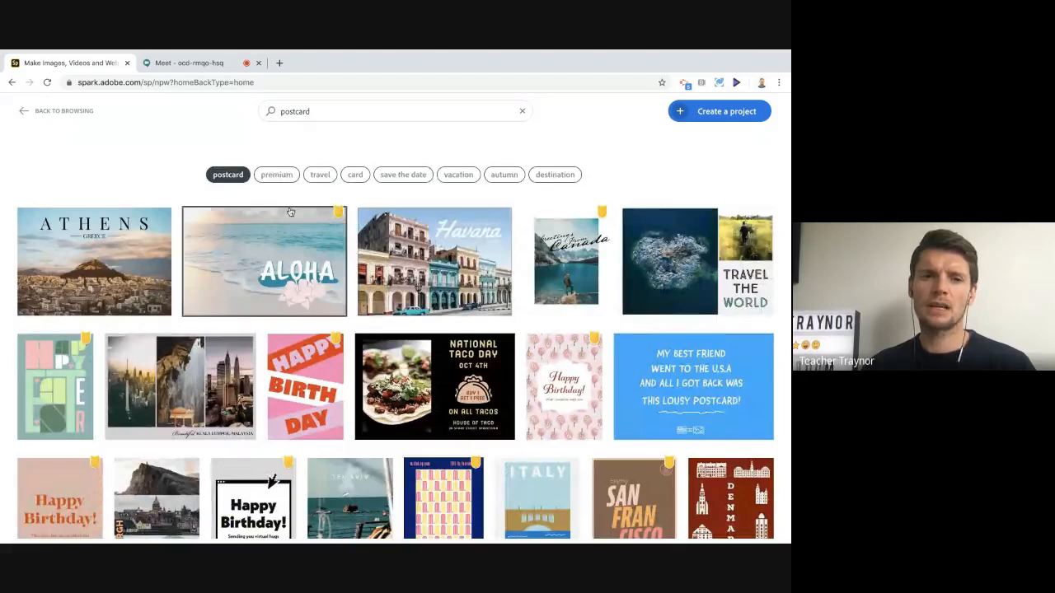
pyautogui.scroll(-2, 483, 363)
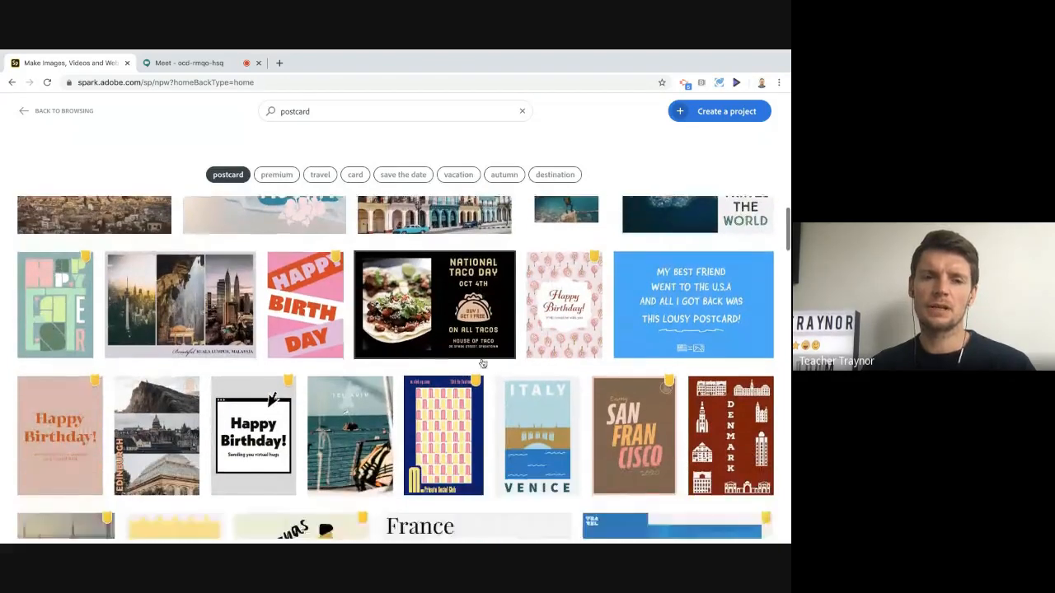
pyautogui.scroll(2, 483, 364)
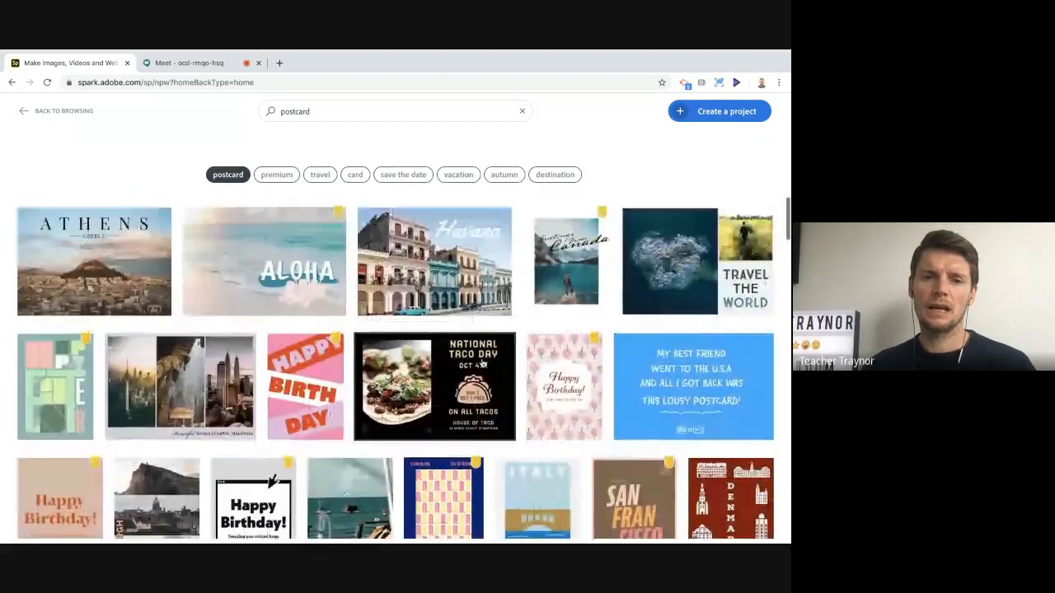
pyautogui.click(179, 390)
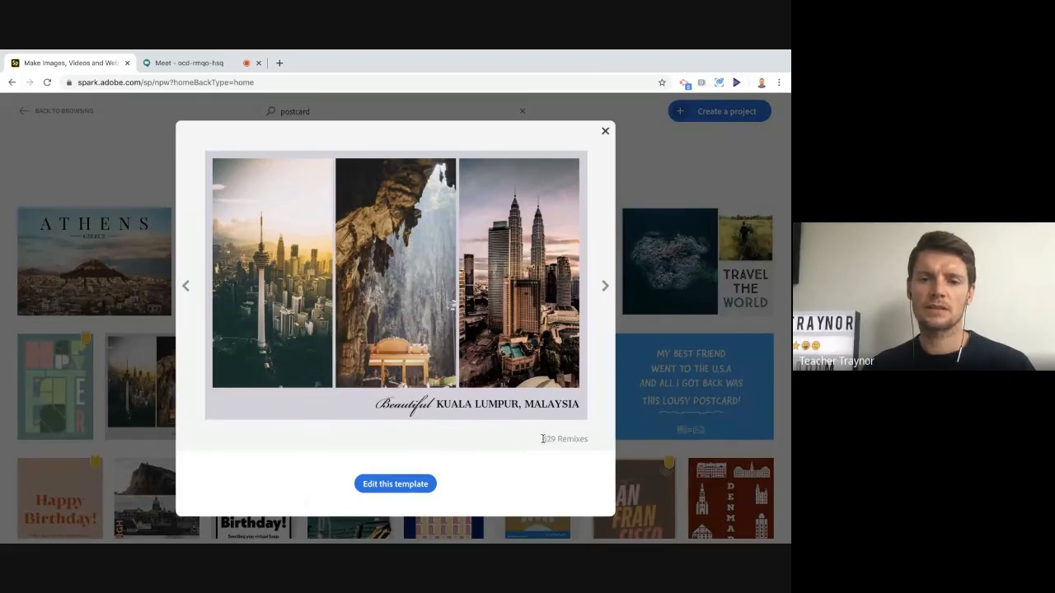
# Open the Kuala Lumpur postcard template in the editor as a new post.
pyautogui.moveTo(542, 439); pyautogui.dragTo(591, 438)
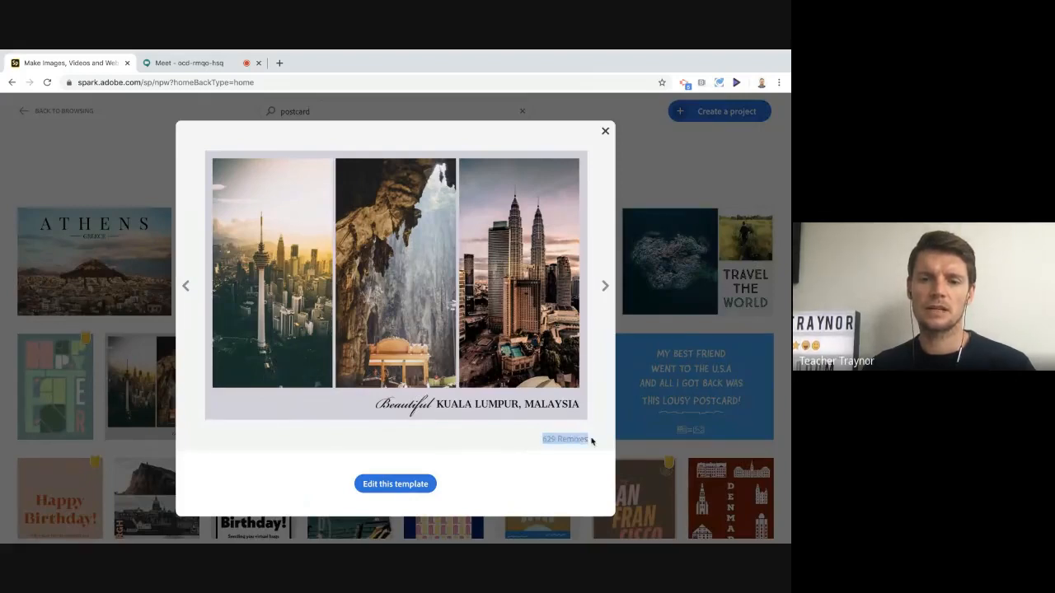
pyautogui.click(394, 484)
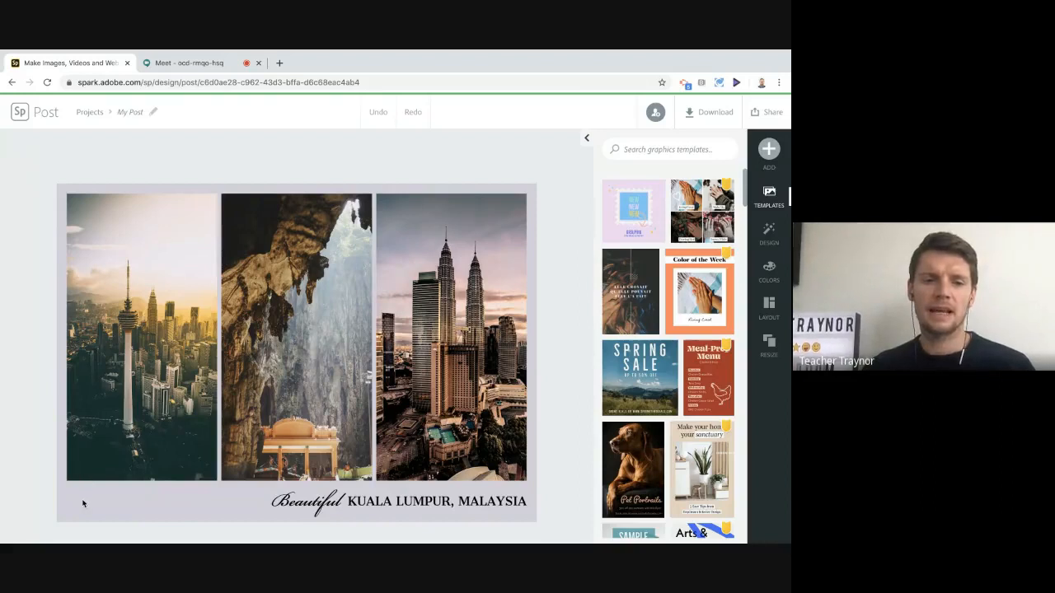
# Drag the photo row's top edge down so the three photos leave space above.
pyautogui.click(119, 401)
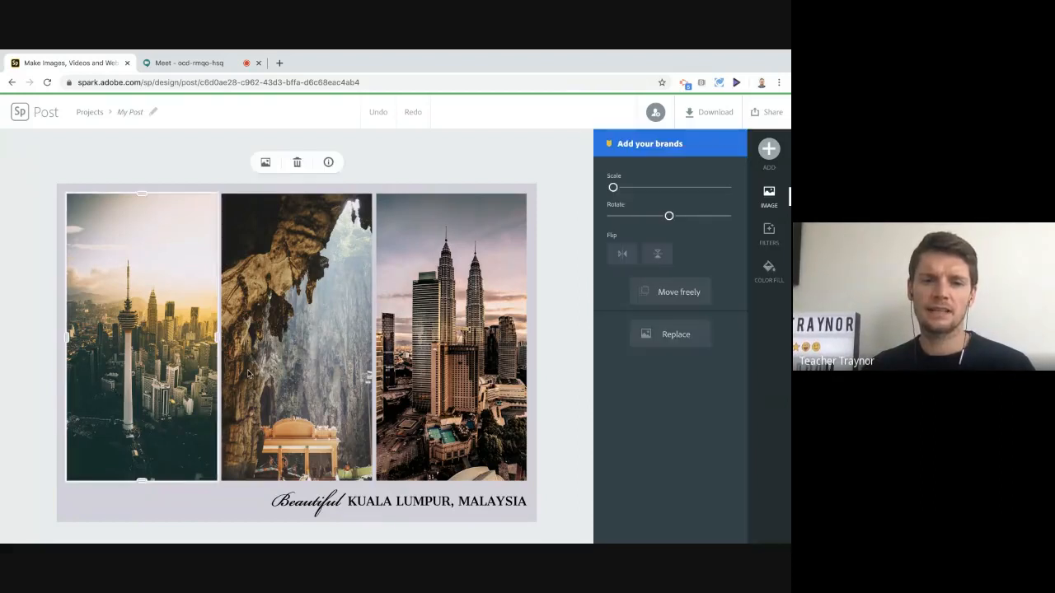
pyautogui.click(262, 371)
pyautogui.click(429, 355)
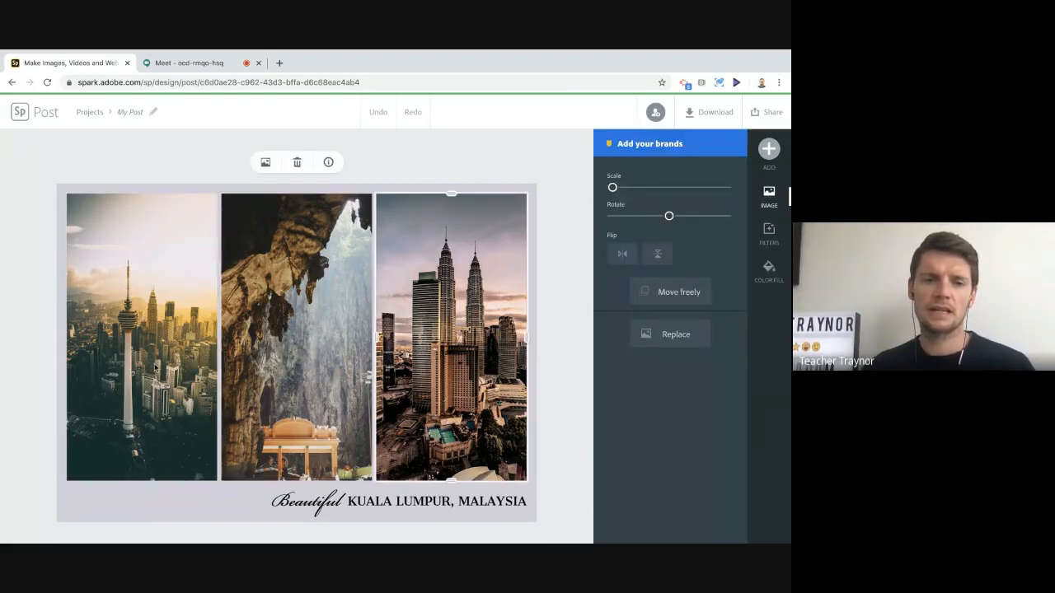
pyautogui.click(154, 368)
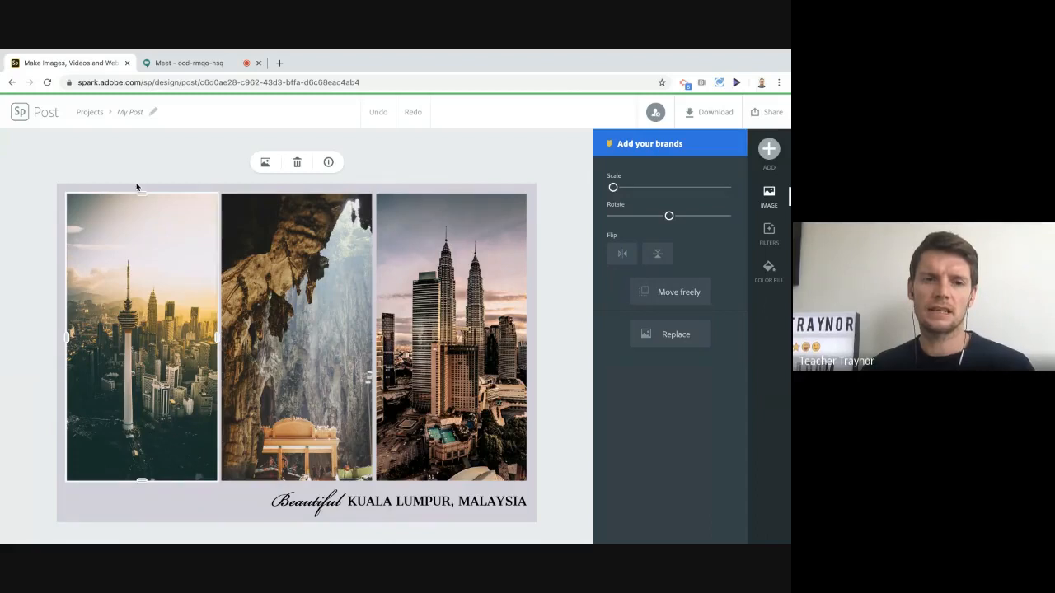
pyautogui.moveTo(141, 198); pyautogui.dragTo(141, 237)
pyautogui.click(35, 233)
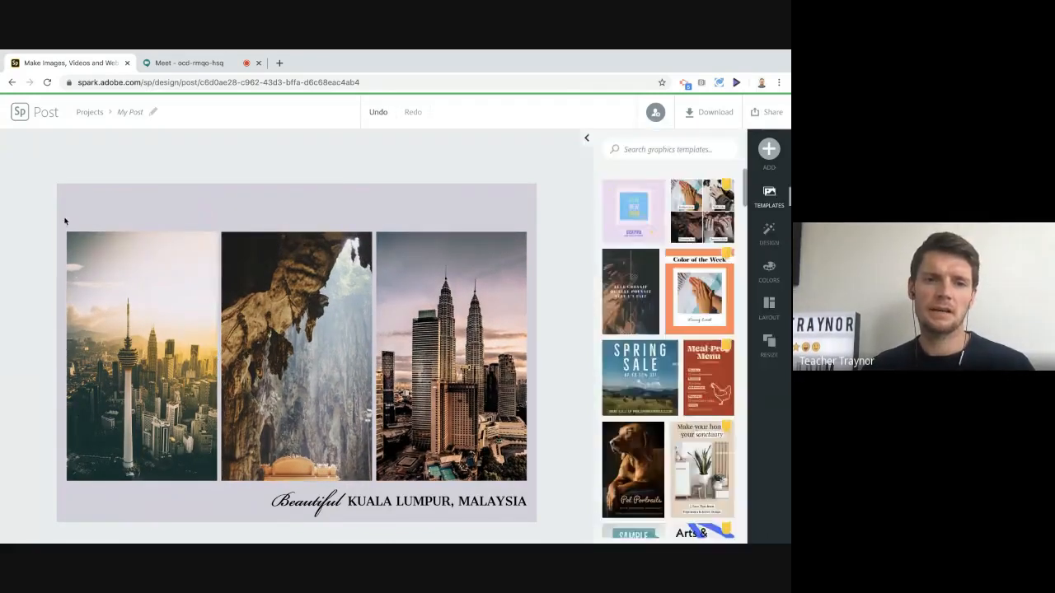
pyautogui.click(262, 208)
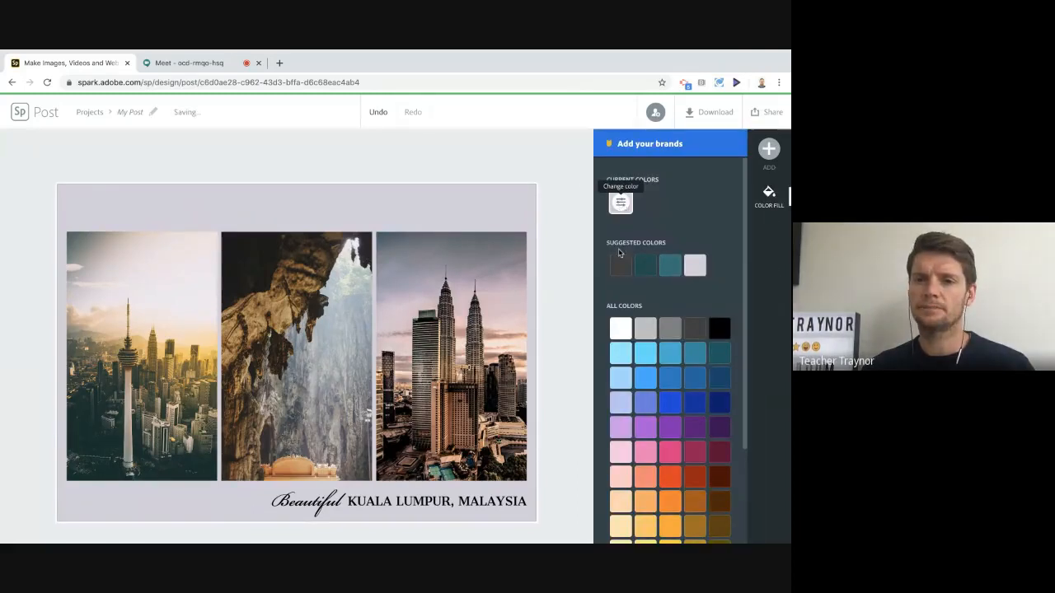
# Fill the selected postcard background with white.
pyautogui.click(622, 328)
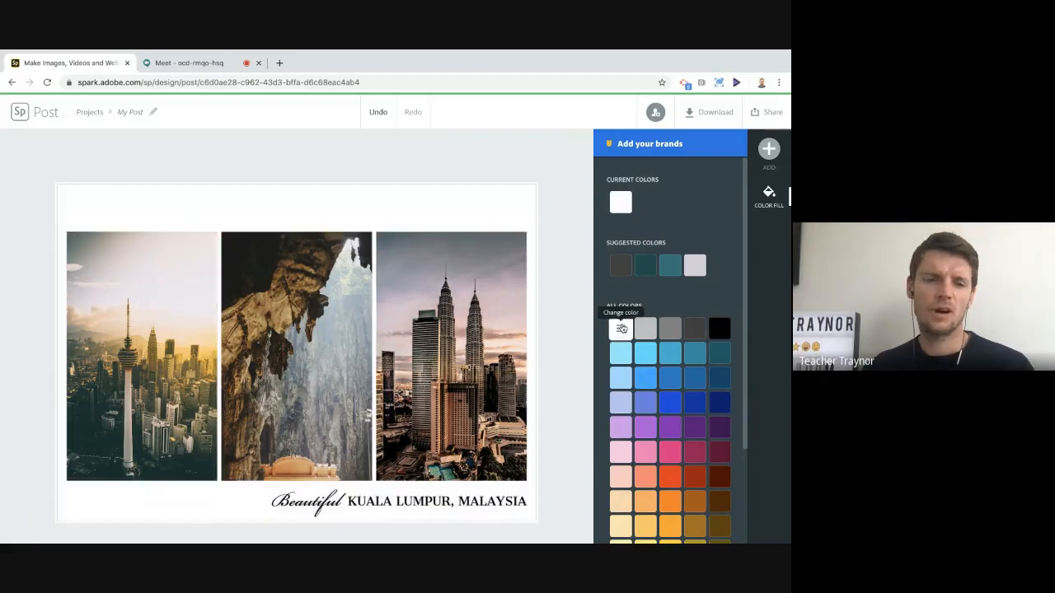
pyautogui.click(567, 278)
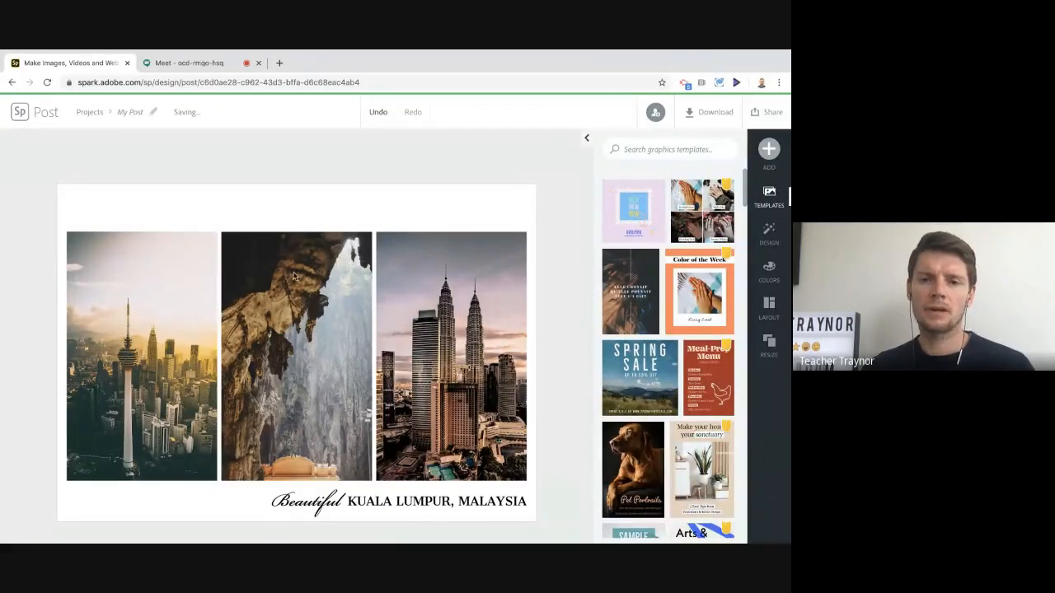
# Replace the 'Beautiful' script text with 'Here are three things I've done'.
pyautogui.doubleClick(305, 504)
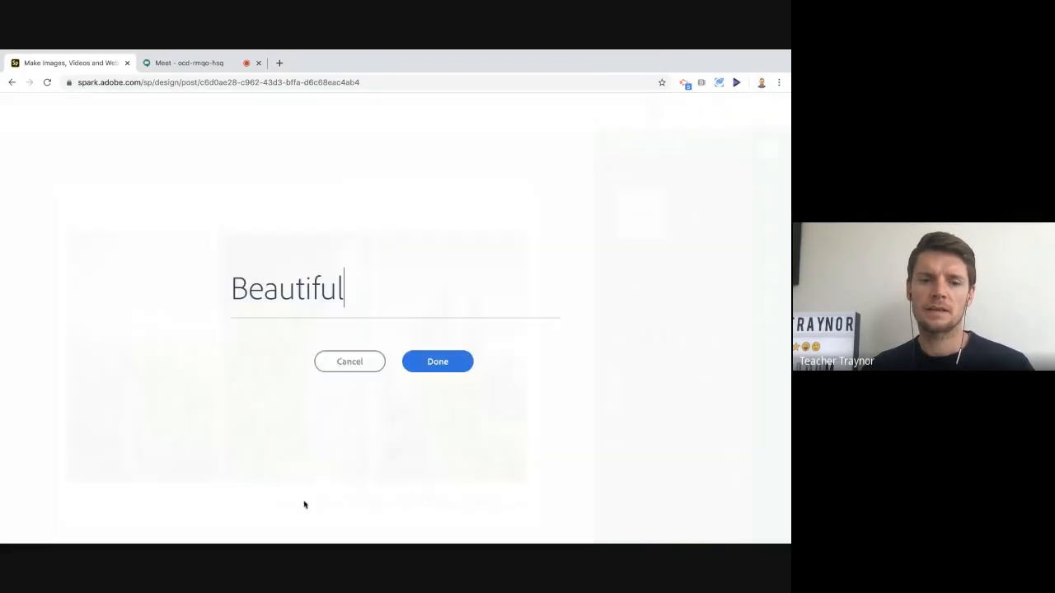
pyautogui.doubleClick(274, 290)
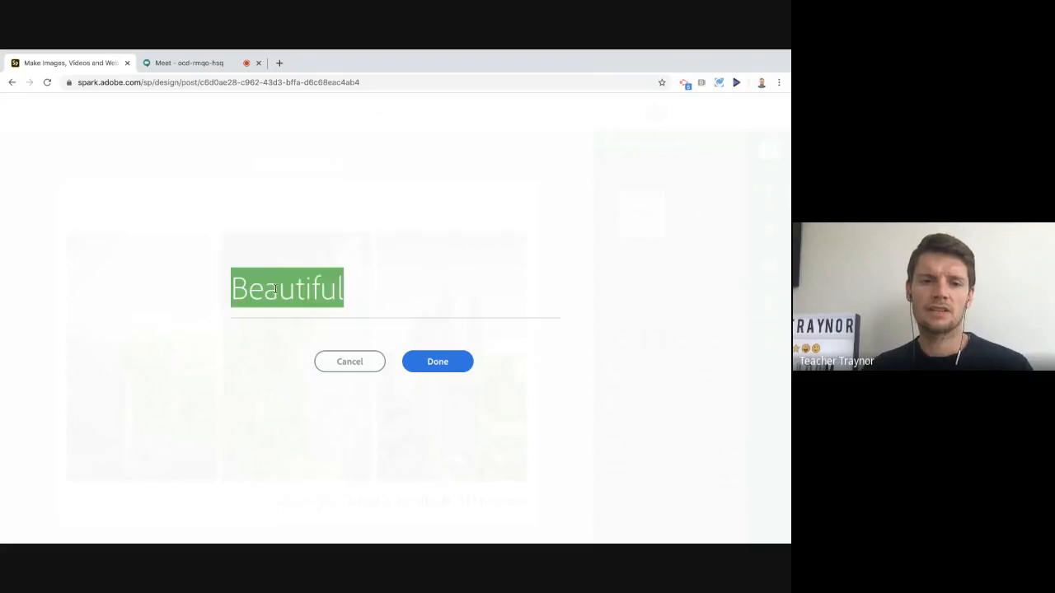
pyautogui.click(339, 358)
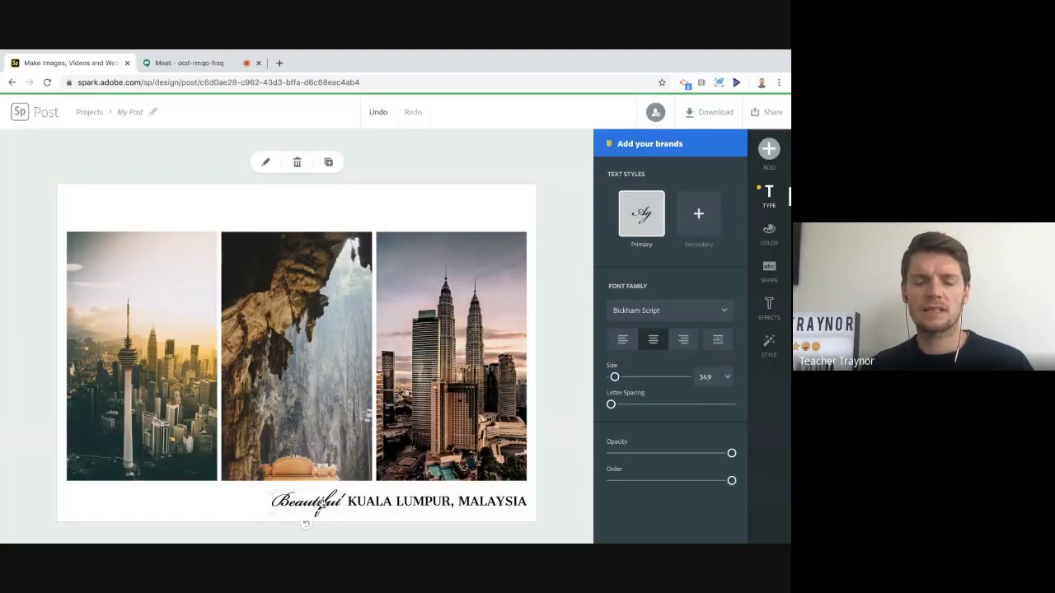
pyautogui.click(385, 504)
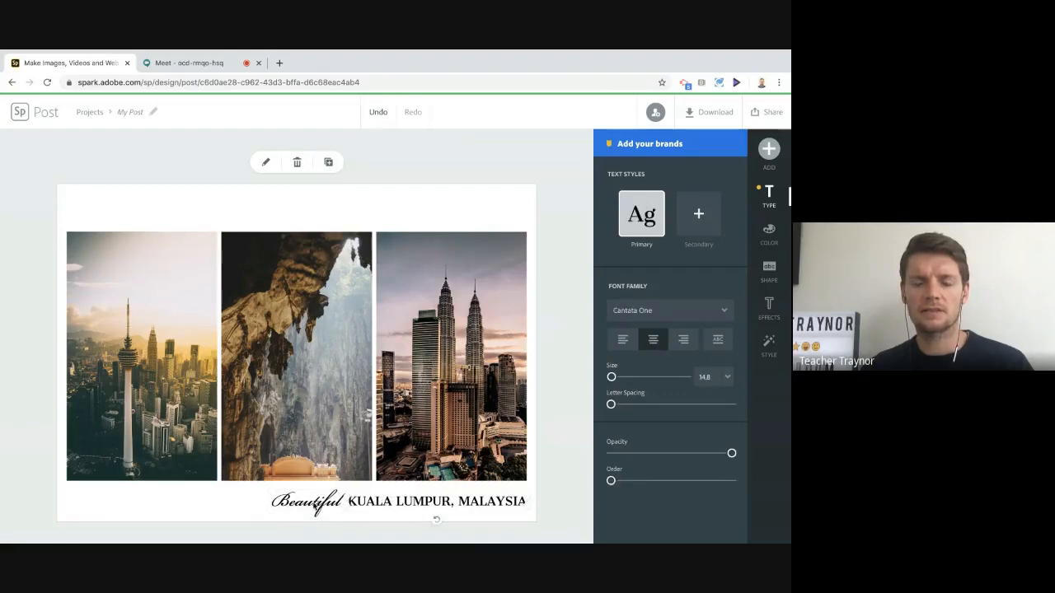
pyautogui.doubleClick(313, 504)
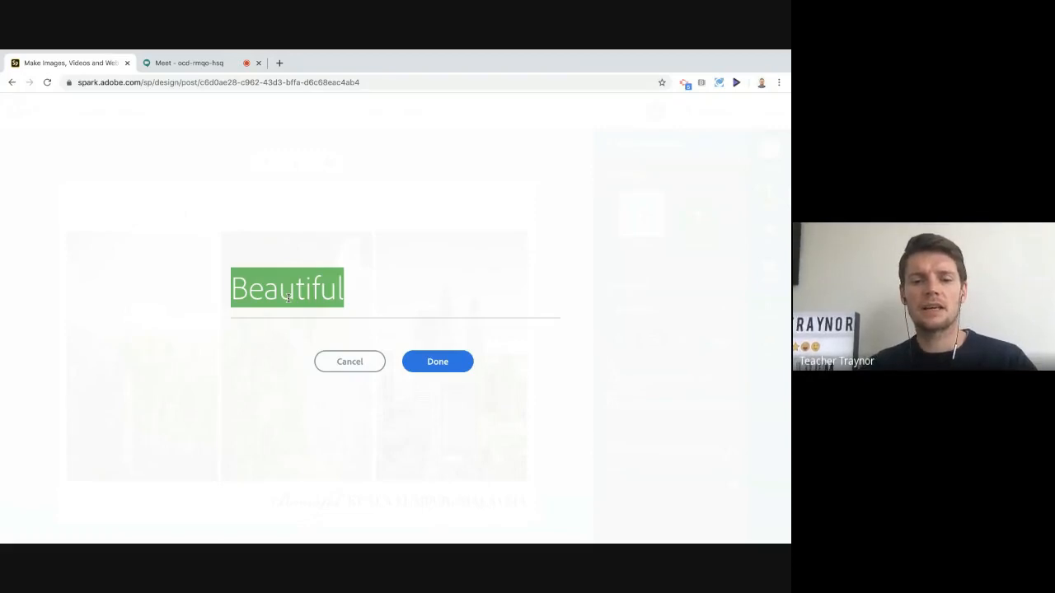
pyautogui.write('Here are three things')
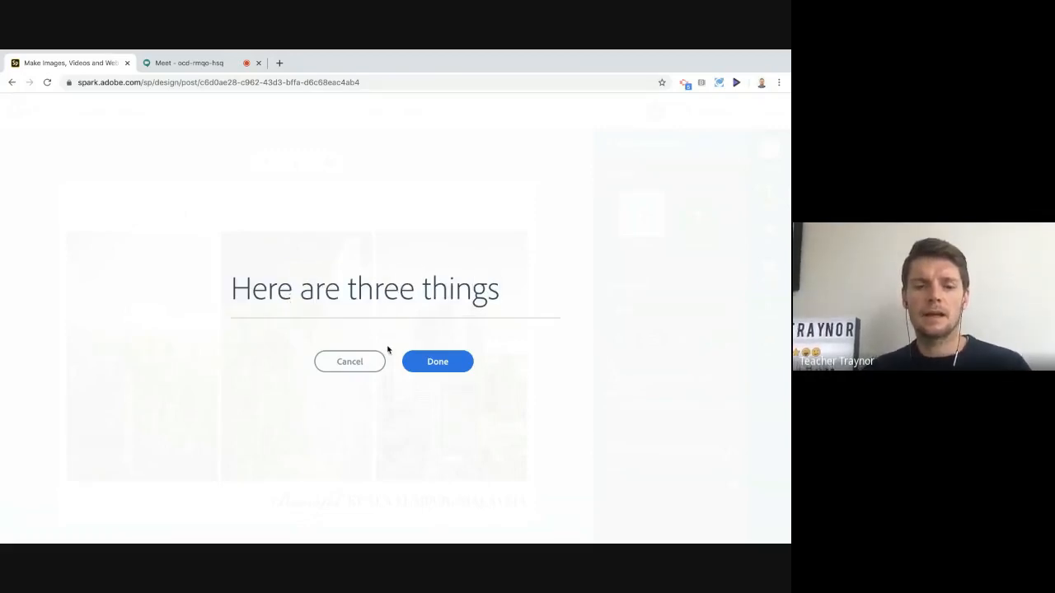
pyautogui.write(" I've done")
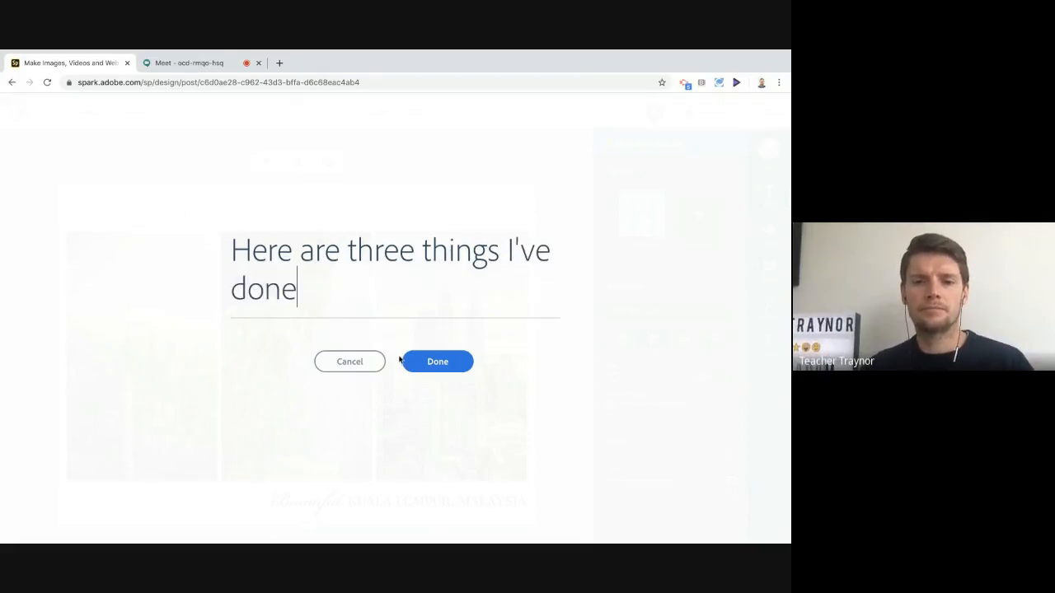
pyautogui.click(439, 361)
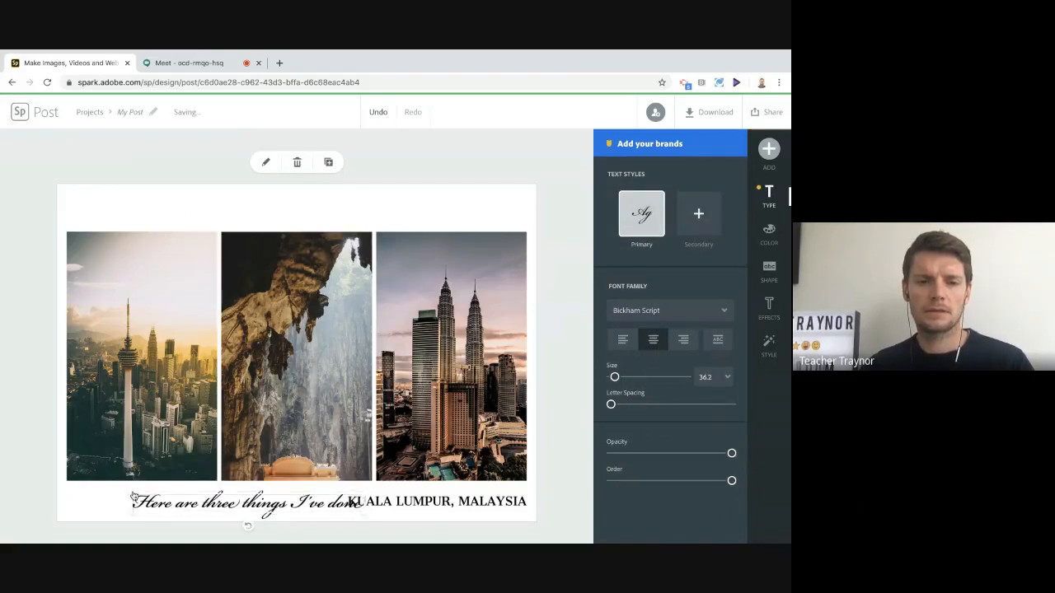
# Drag the script caption left to line up with the left photo's edge.
pyautogui.moveTo(198, 502); pyautogui.dragTo(147, 486)
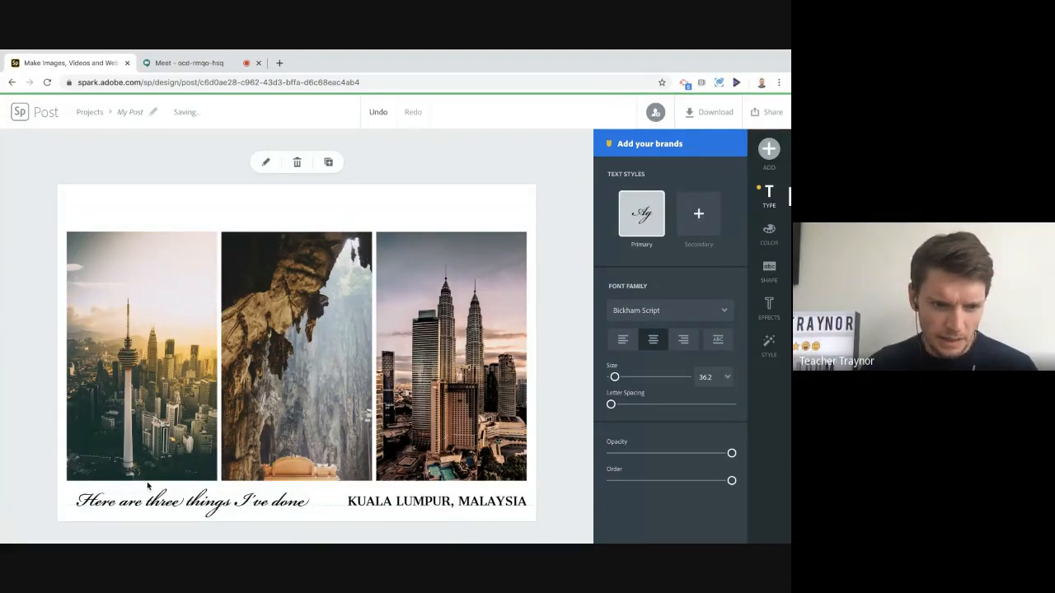
pyautogui.moveTo(148, 486); pyautogui.dragTo(138, 489)
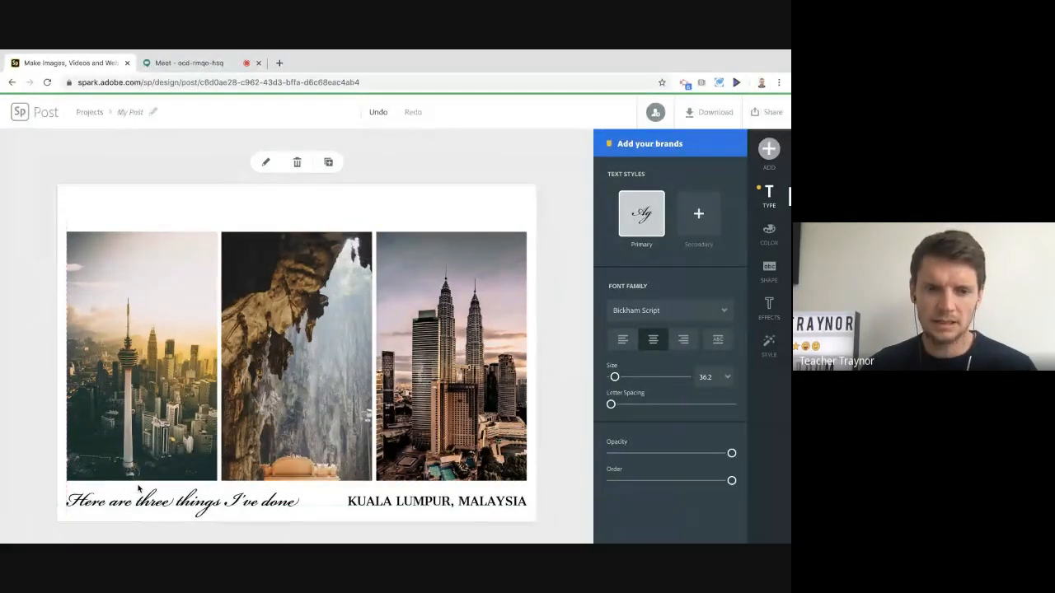
# Retype KUALA LUMPUR, MALAYSIA as DURING LOCKDOWN and align it bottom right.
pyautogui.doubleClick(384, 505)
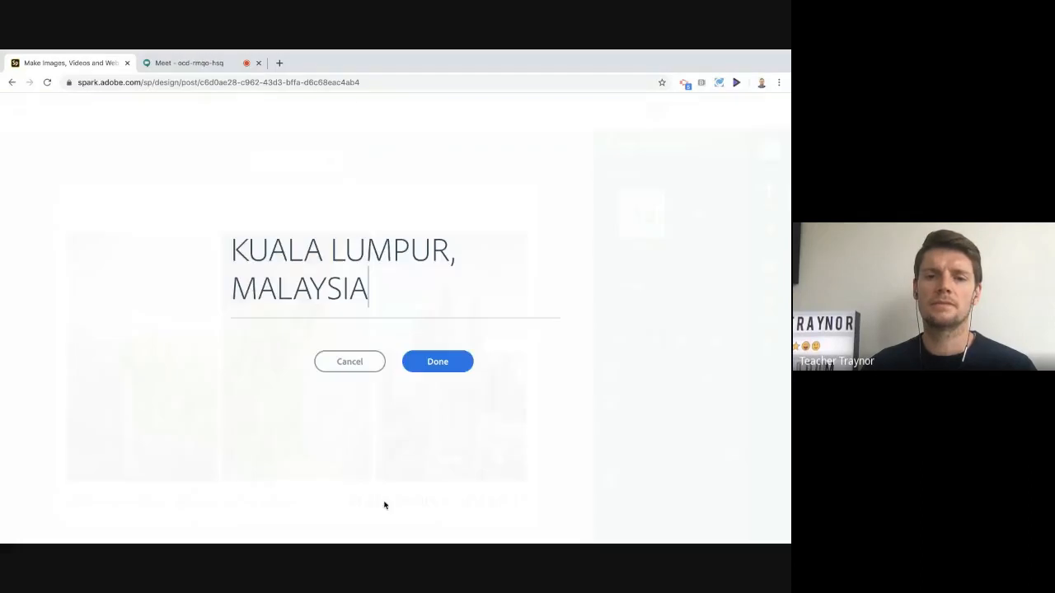
pyautogui.tripleClick(305, 296)
pyautogui.write('D')
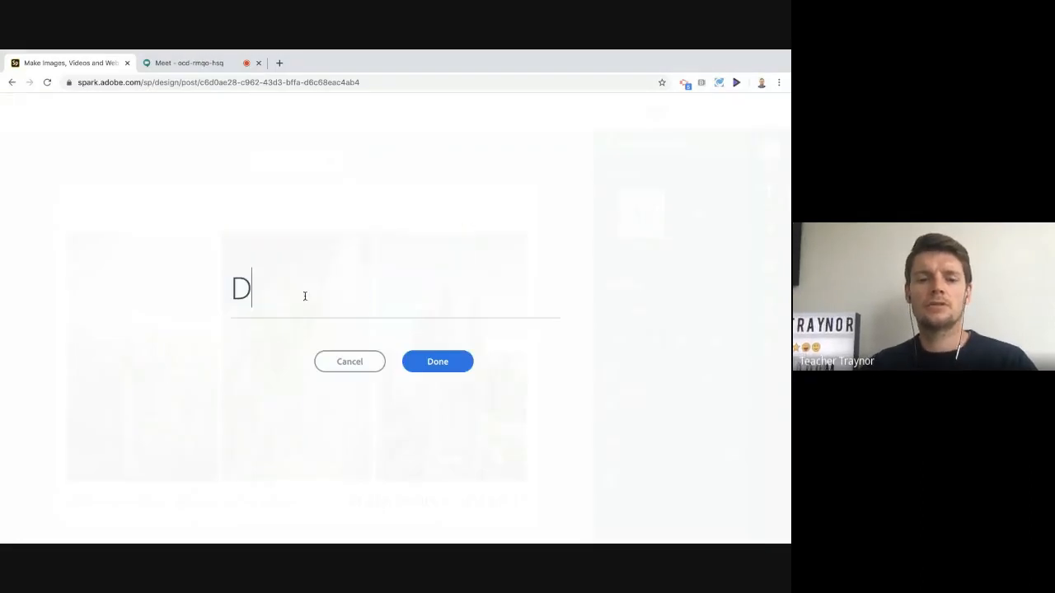
pyautogui.write('URING LOC')
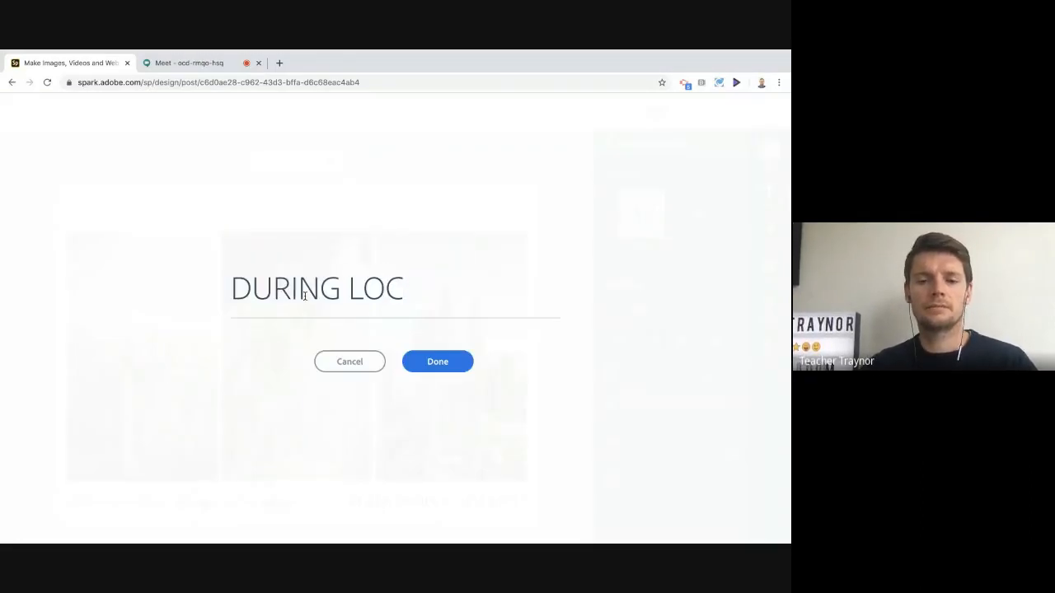
pyautogui.write('KDOWN')
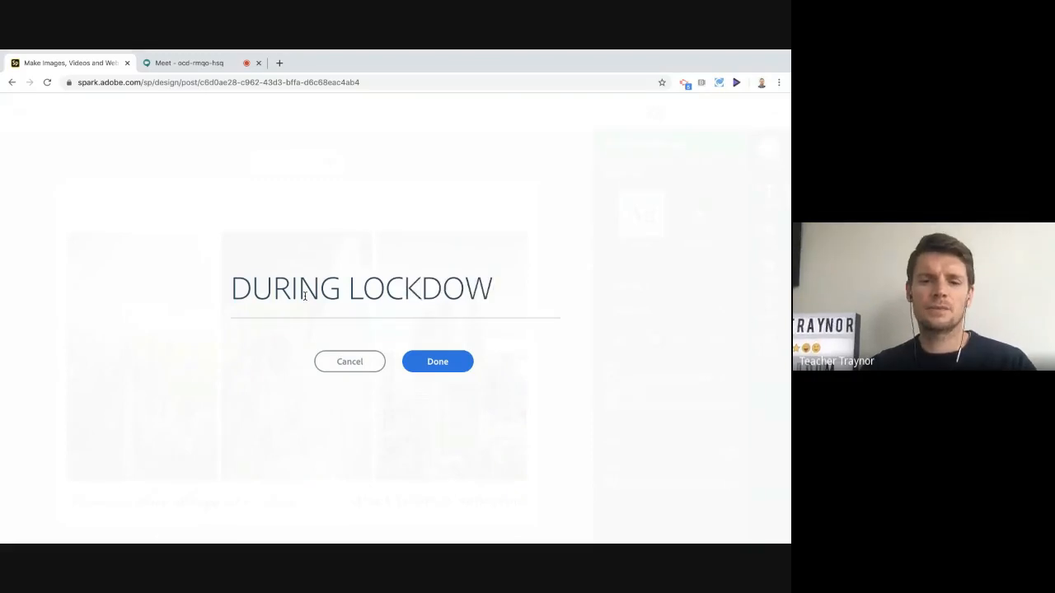
pyautogui.click(437, 362)
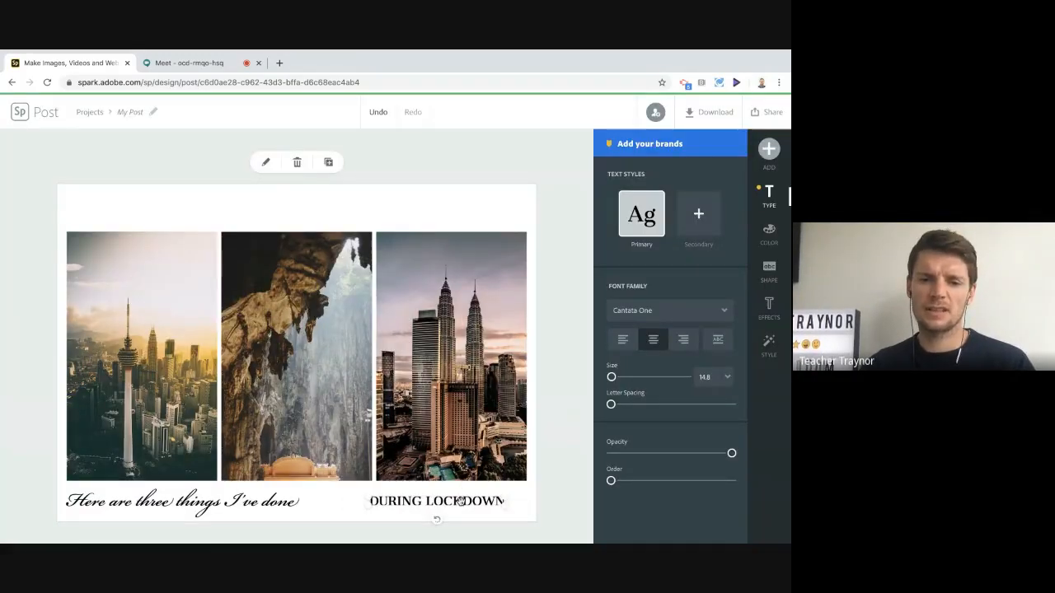
pyautogui.moveTo(460, 501); pyautogui.dragTo(478, 511)
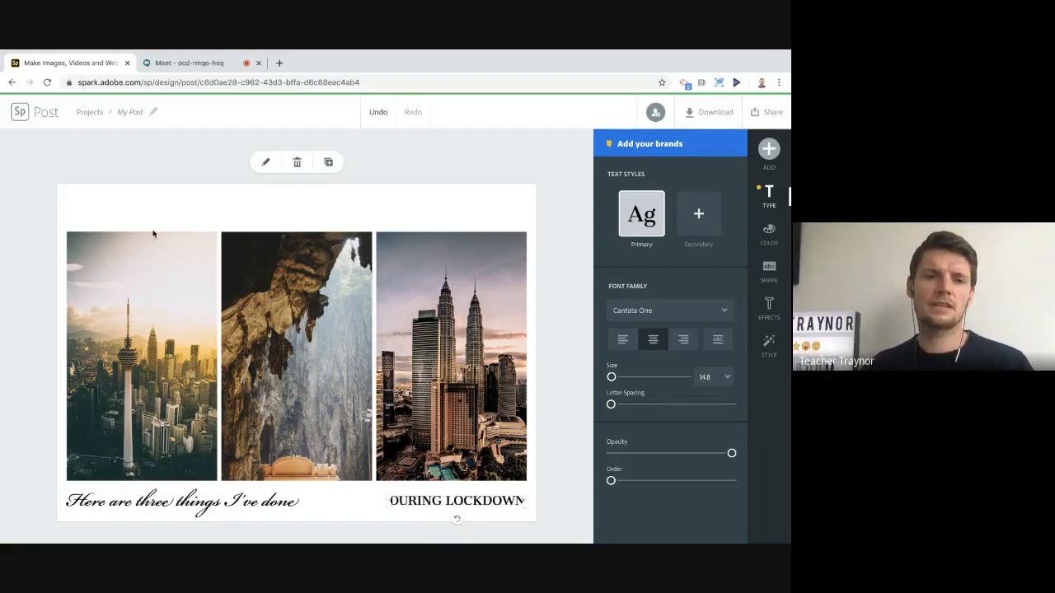
pyautogui.click(33, 195)
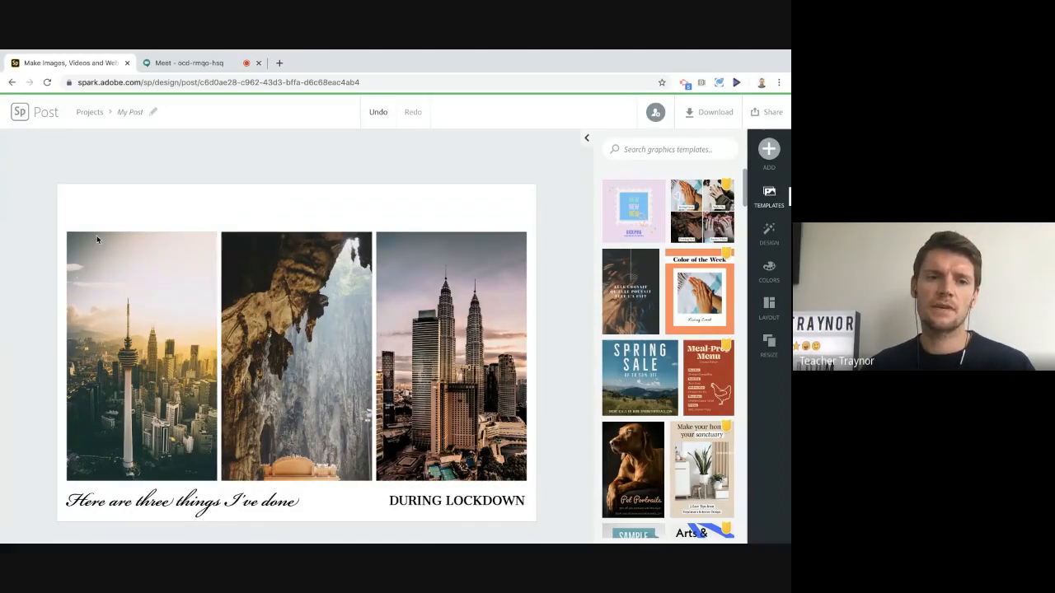
# Swap the left photo for a free 'running' photo of a runner on stone stairs.
pyautogui.click(131, 346)
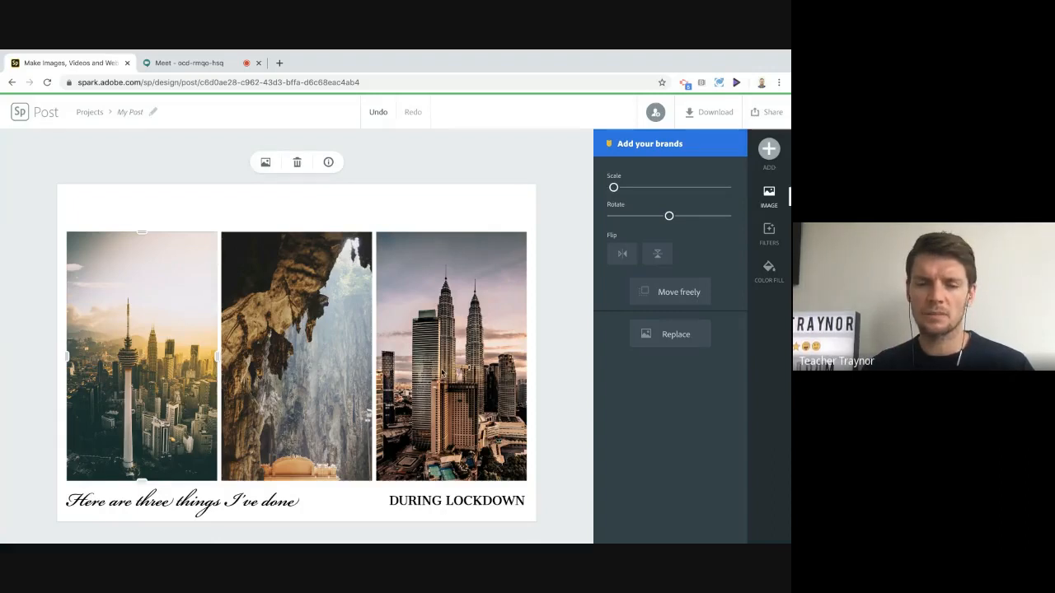
pyautogui.click(265, 163)
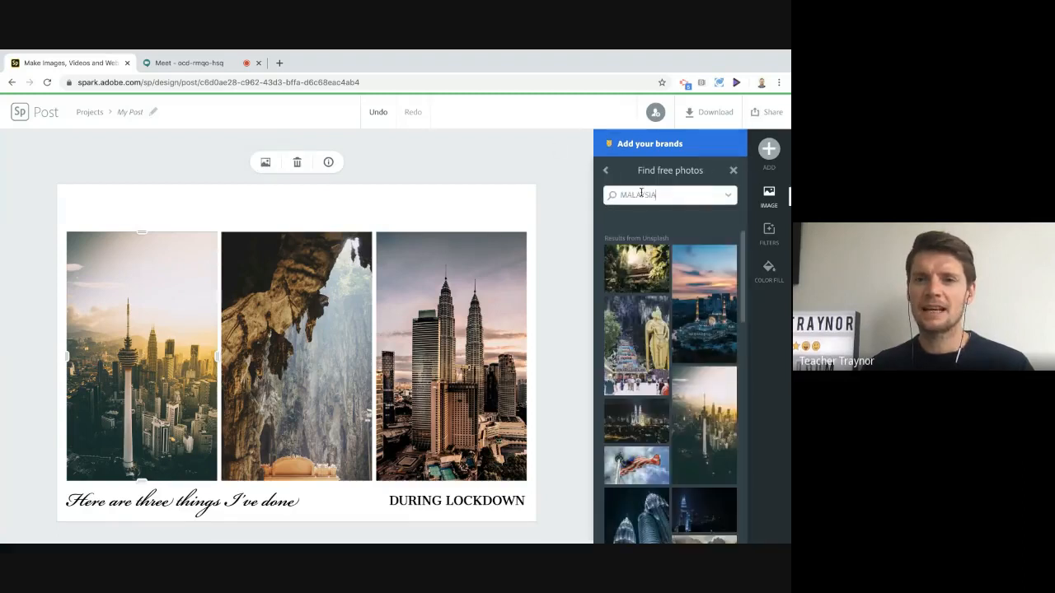
pyautogui.doubleClick(640, 193)
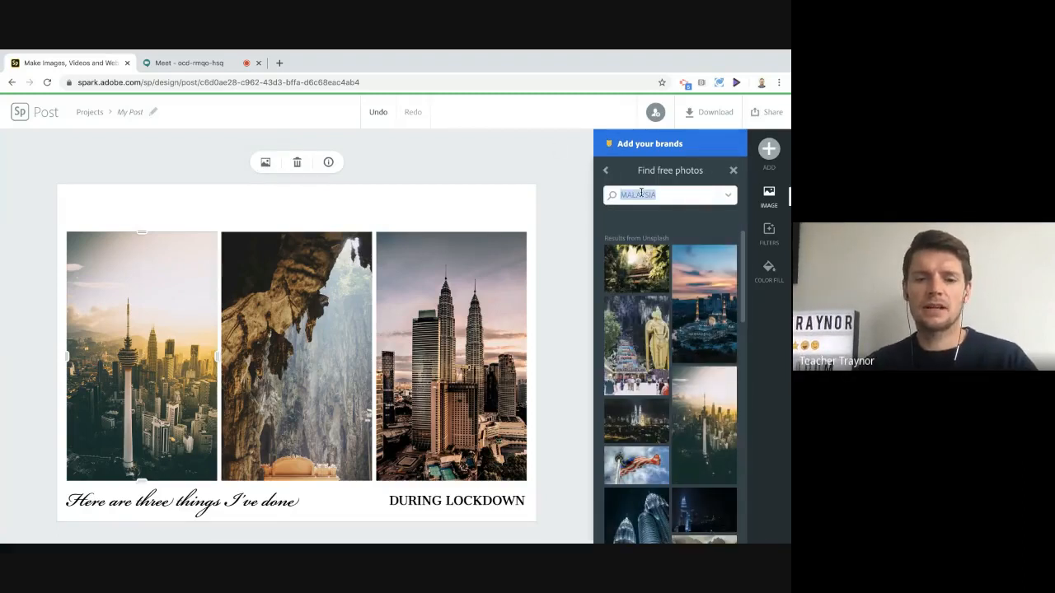
pyautogui.write('running')
pyautogui.press('Return')
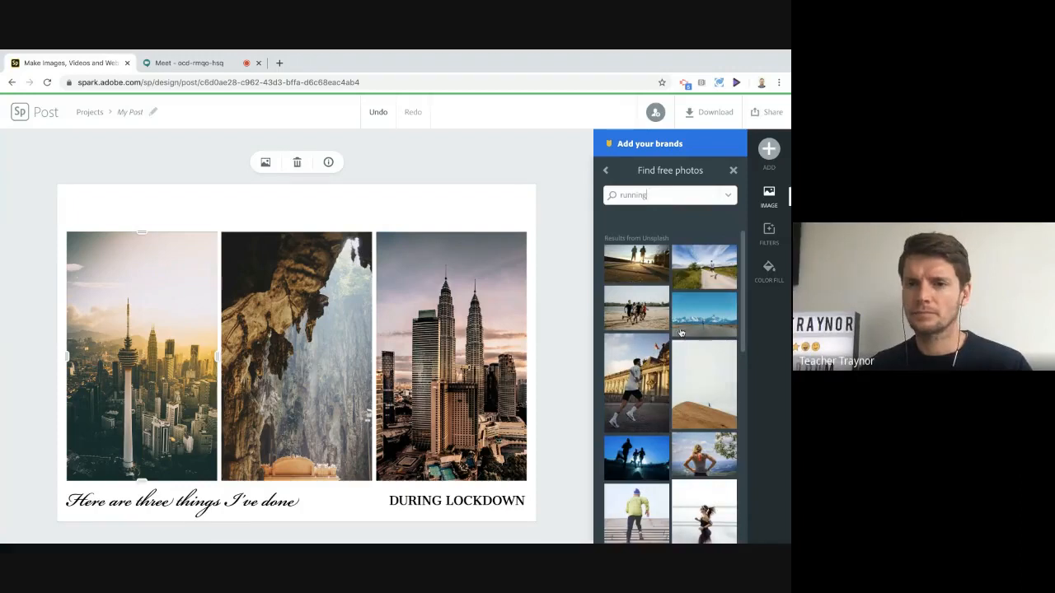
pyautogui.scroll(-2, 690, 450)
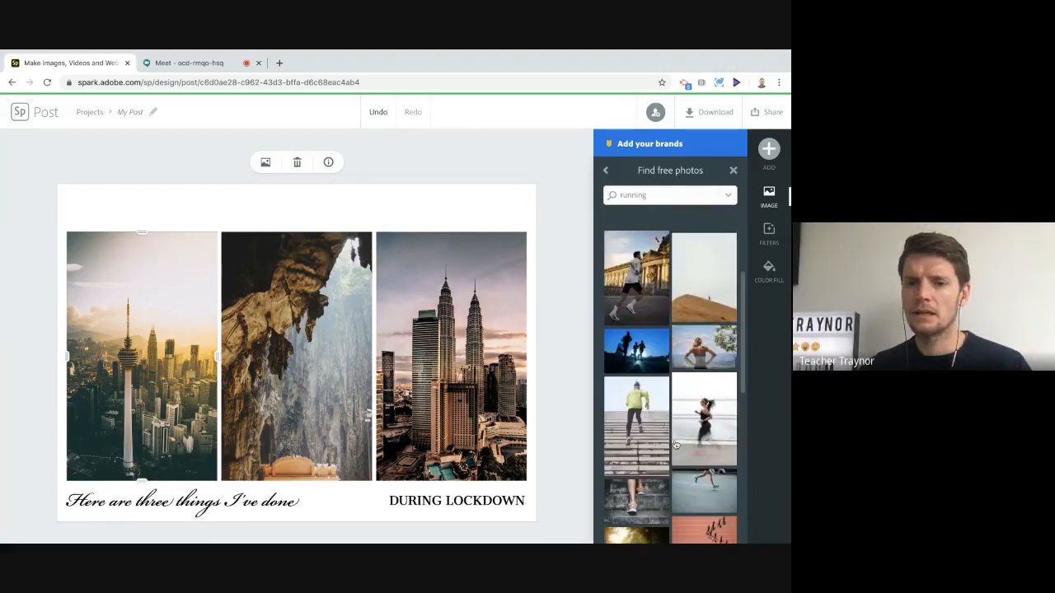
pyautogui.click(637, 421)
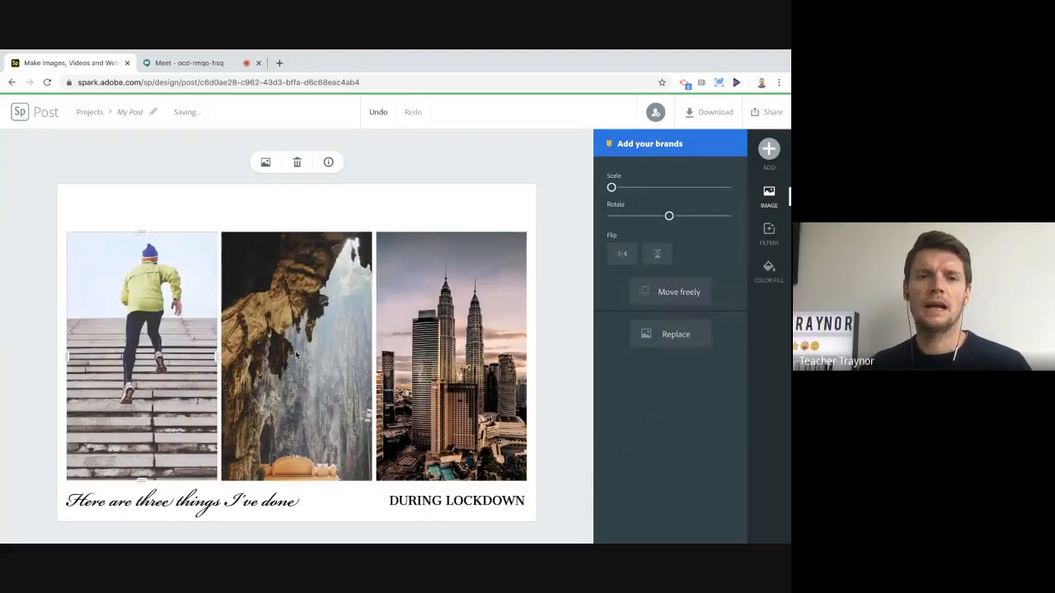
pyautogui.click(295, 350)
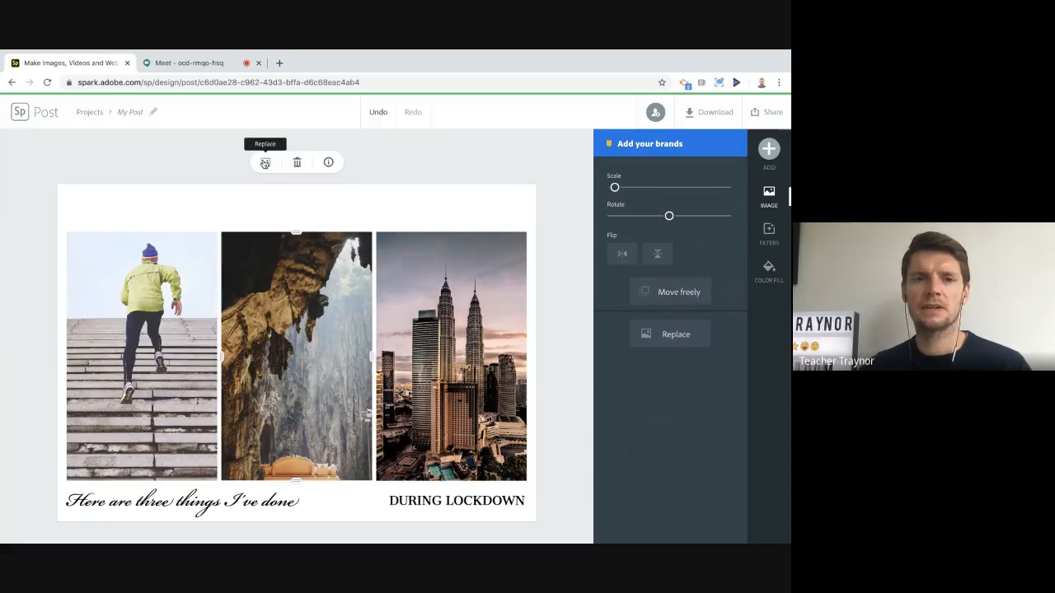
# Replace the middle cave photo with a skipping-rope photo from a 'skipping' free-photo search.
pyautogui.click(664, 335)
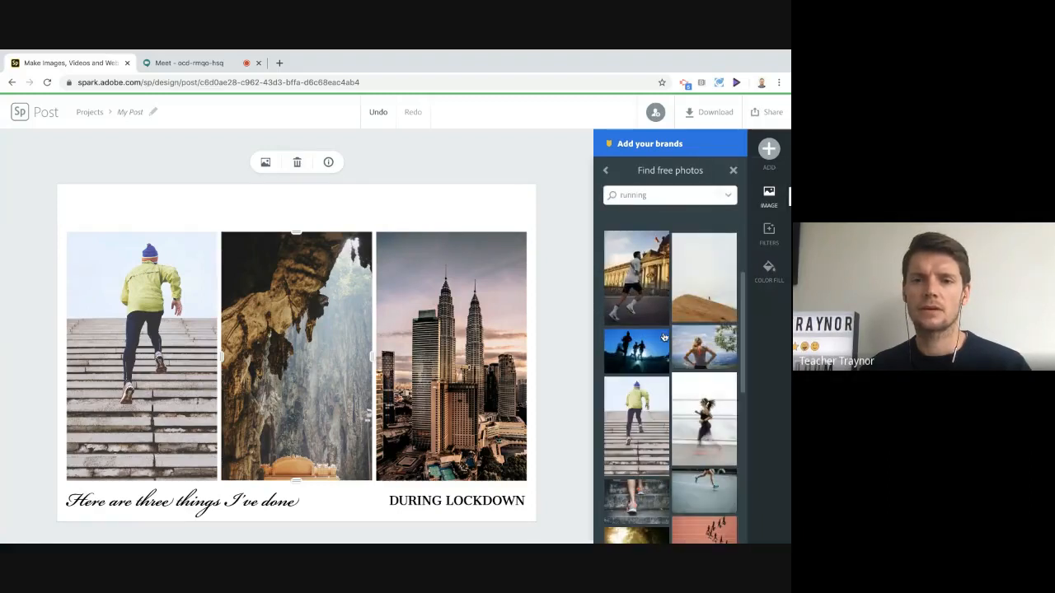
pyautogui.tripleClick(630, 195)
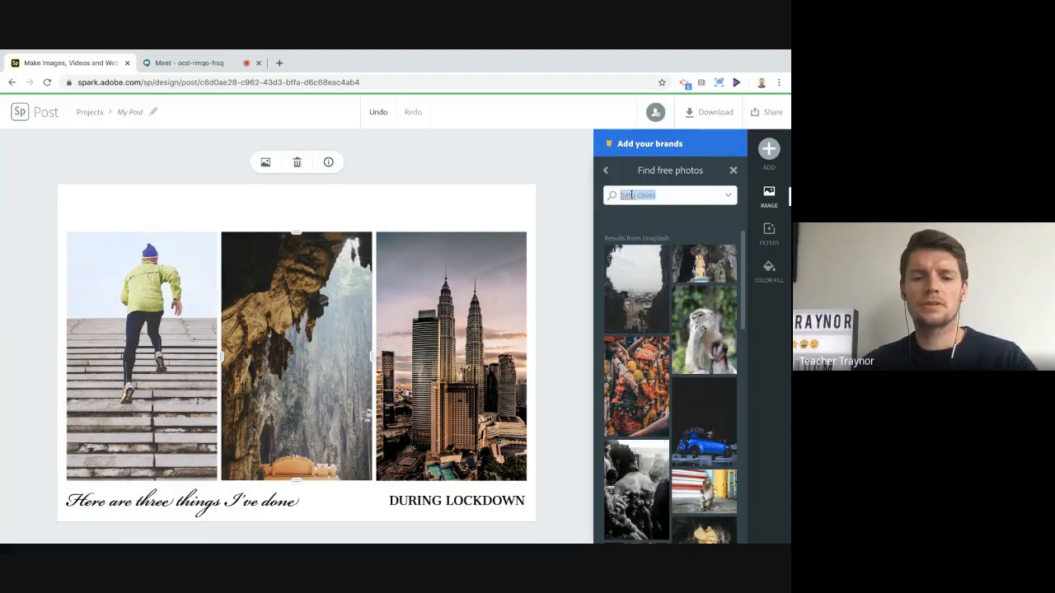
pyautogui.write('skipping')
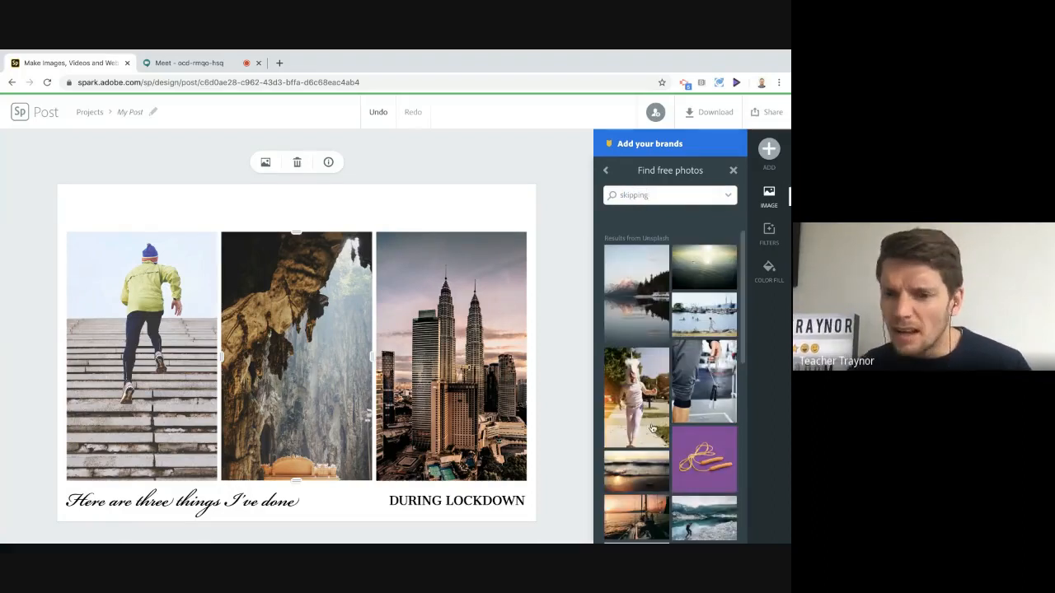
pyautogui.scroll(-1, 659, 396)
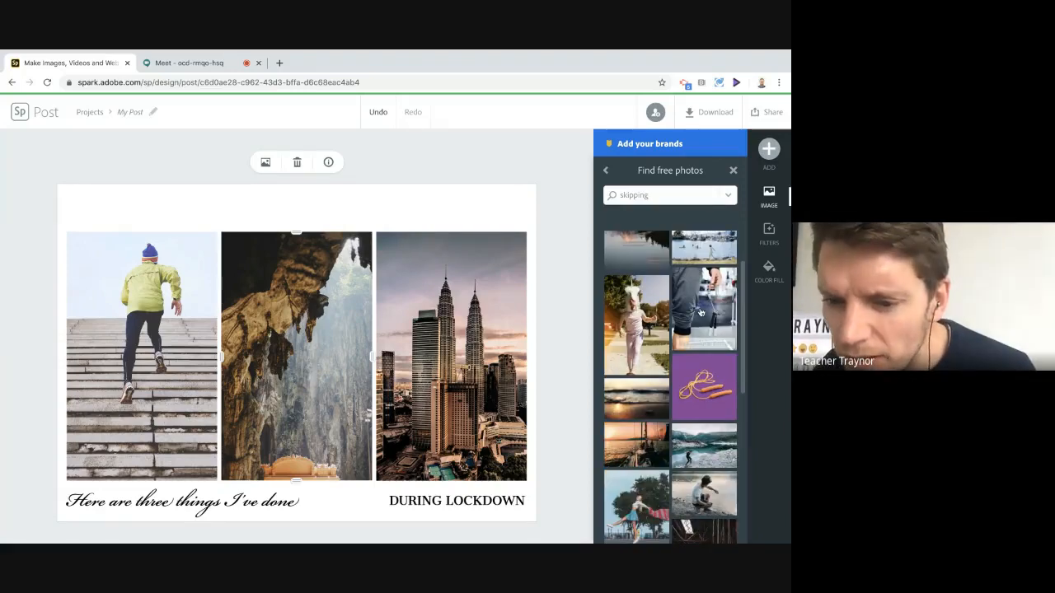
pyautogui.moveTo(701, 312); pyautogui.dragTo(288, 340)
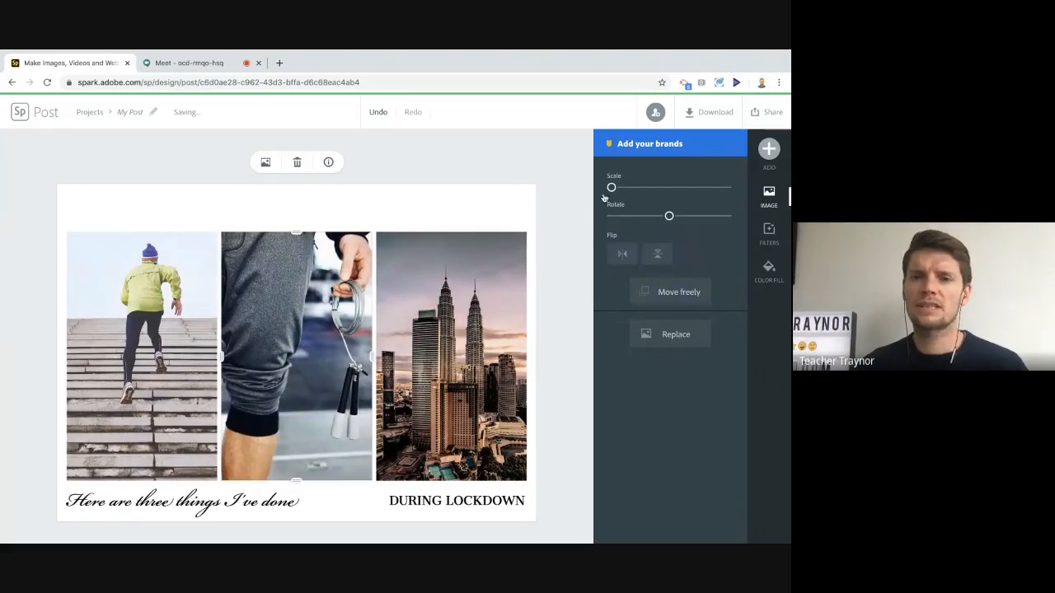
# Scale and pan the middle photo so the skipping-rope handles are framed.
pyautogui.moveTo(612, 189); pyautogui.dragTo(622, 189)
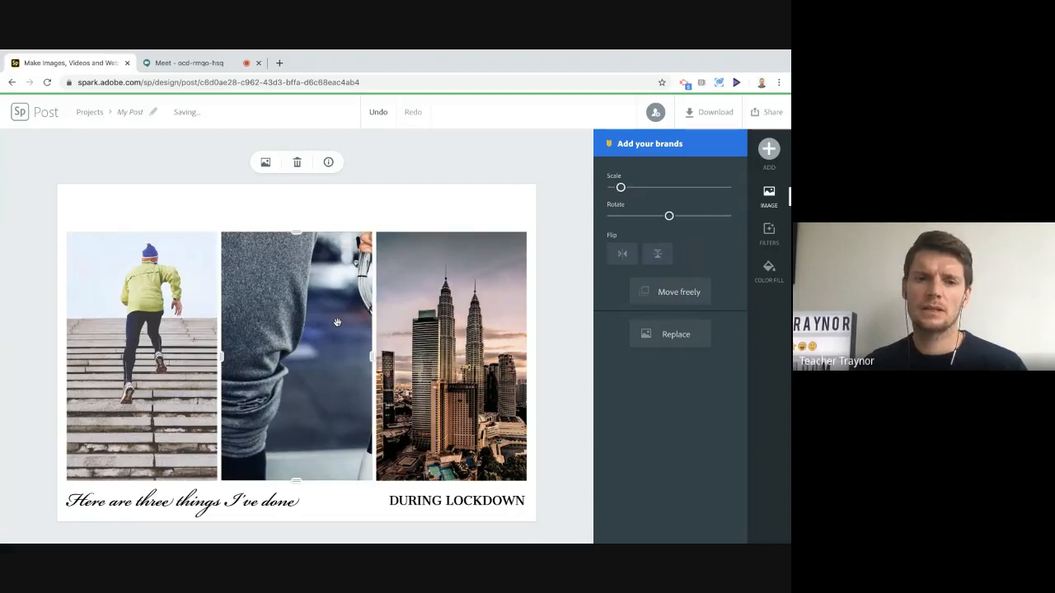
pyautogui.moveTo(340, 318); pyautogui.dragTo(262, 296)
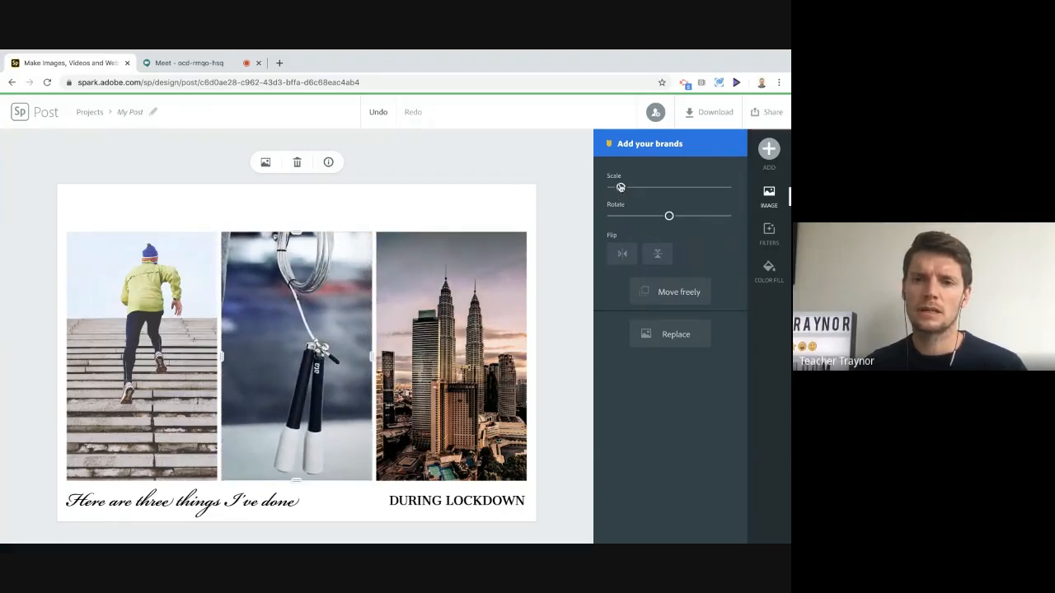
pyautogui.moveTo(620, 187); pyautogui.dragTo(616, 188)
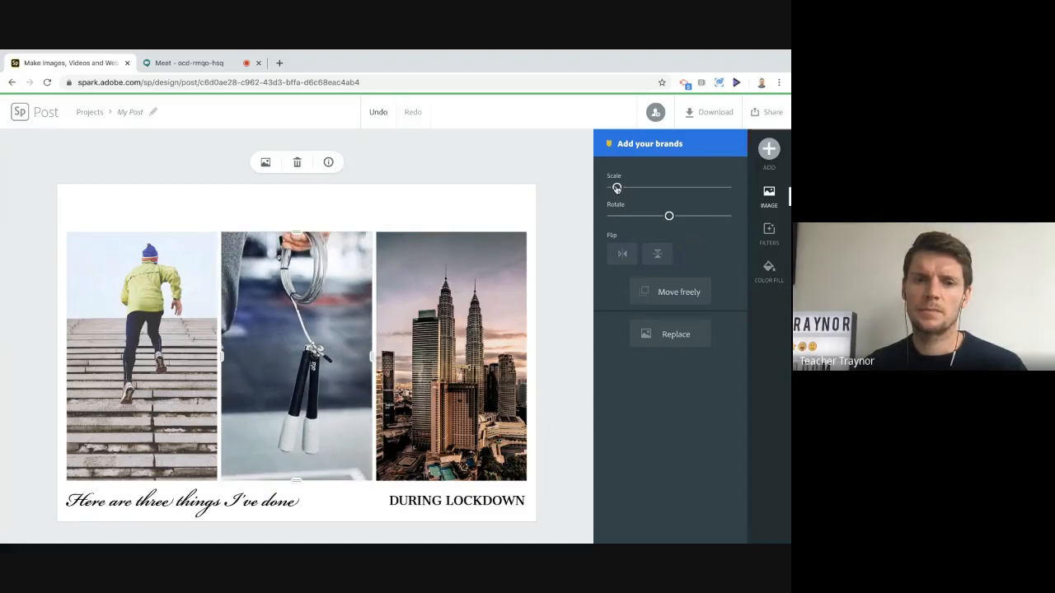
pyautogui.moveTo(290, 359); pyautogui.dragTo(280, 369)
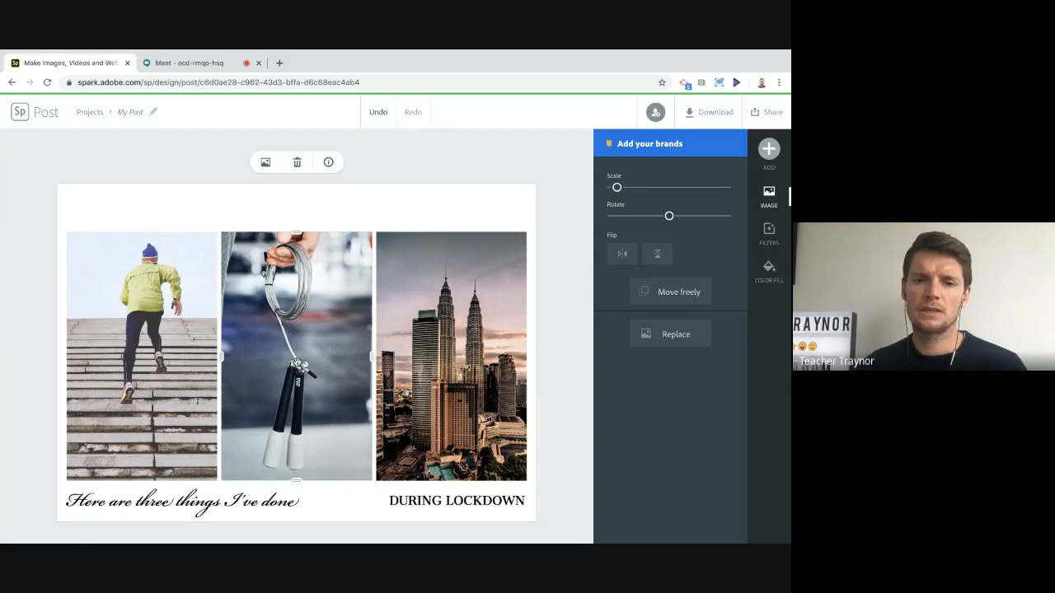
pyautogui.click(466, 332)
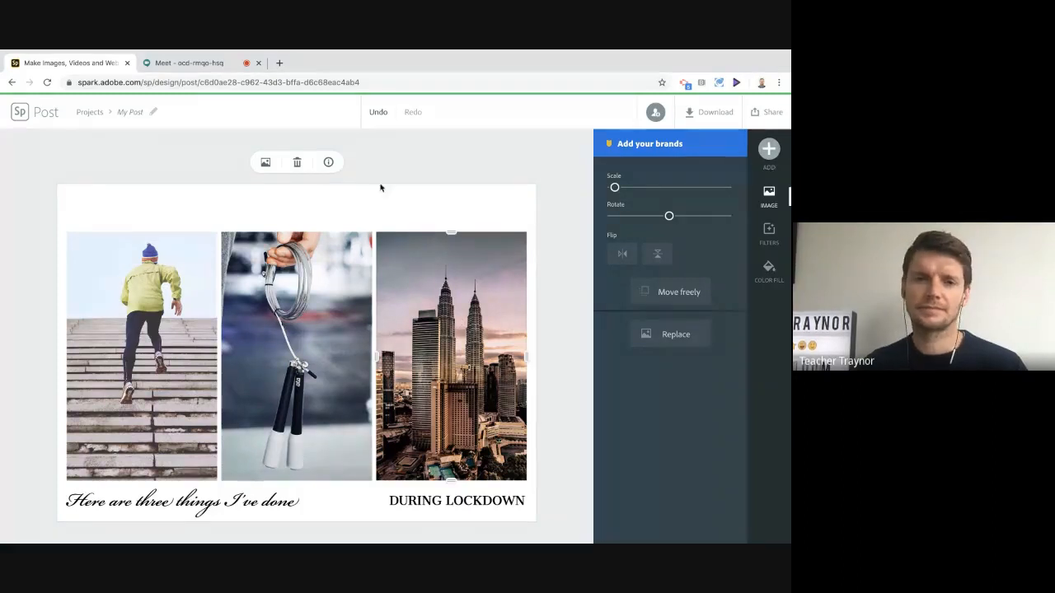
# Replace the right city photo with a photo of a man eating, found by searching 'eat'.
pyautogui.click(690, 340)
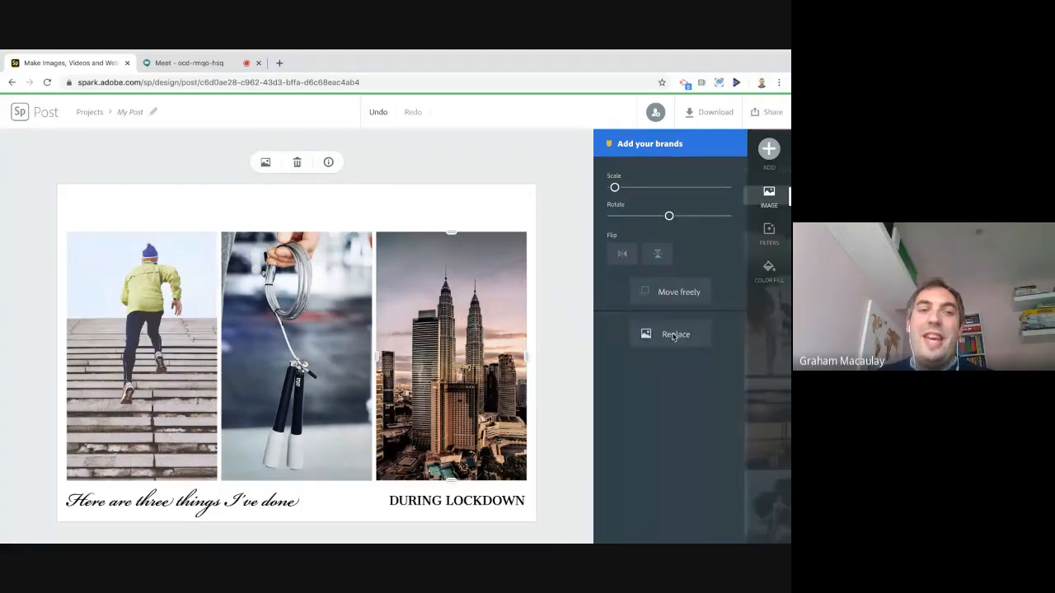
pyautogui.doubleClick(632, 195)
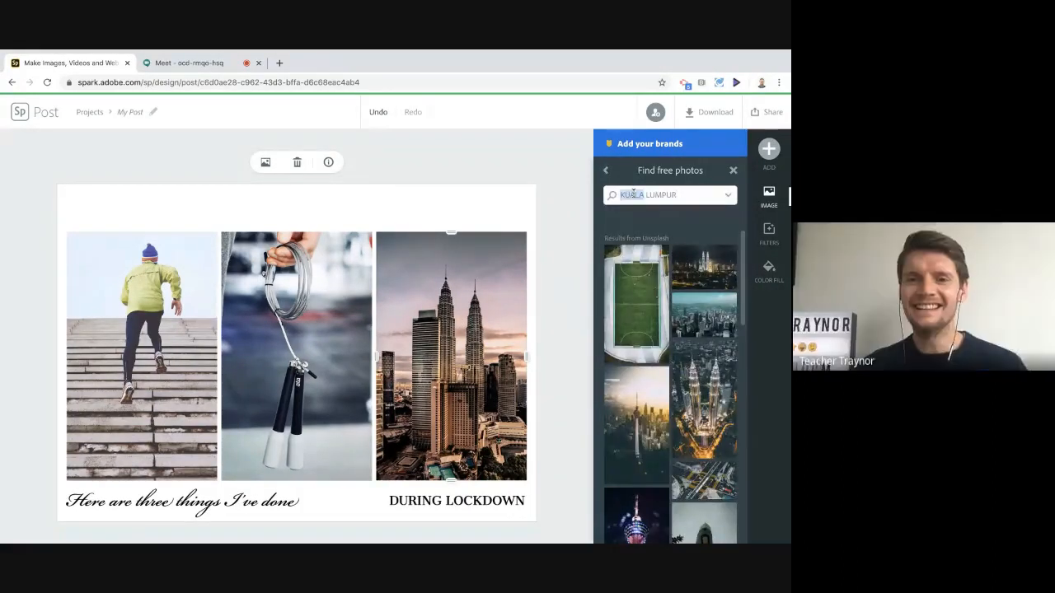
pyautogui.tripleClick(632, 194)
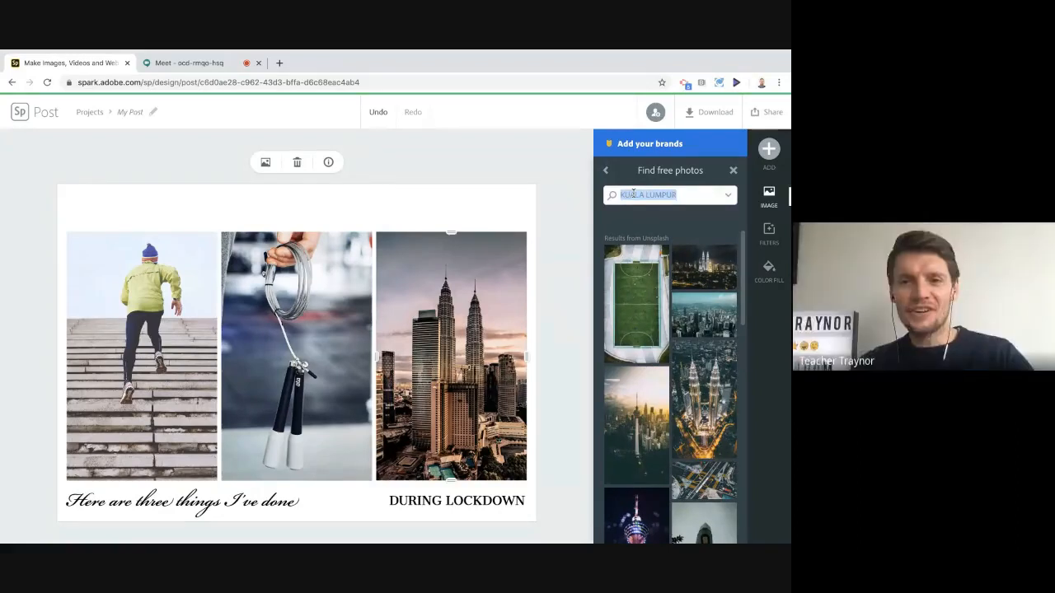
pyautogui.write('eating')
pyautogui.press('Return')
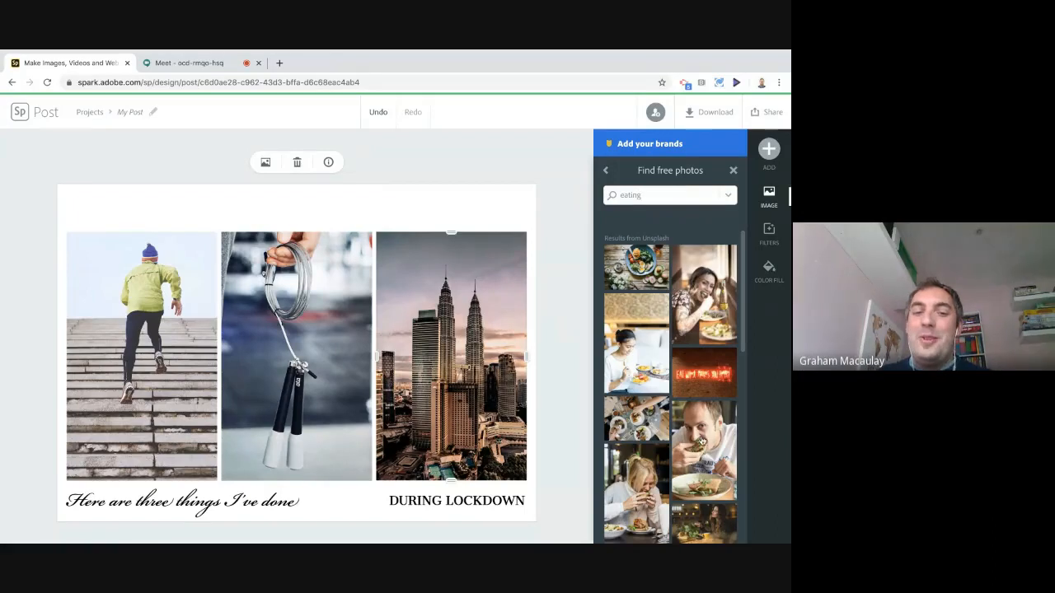
pyautogui.click(702, 441)
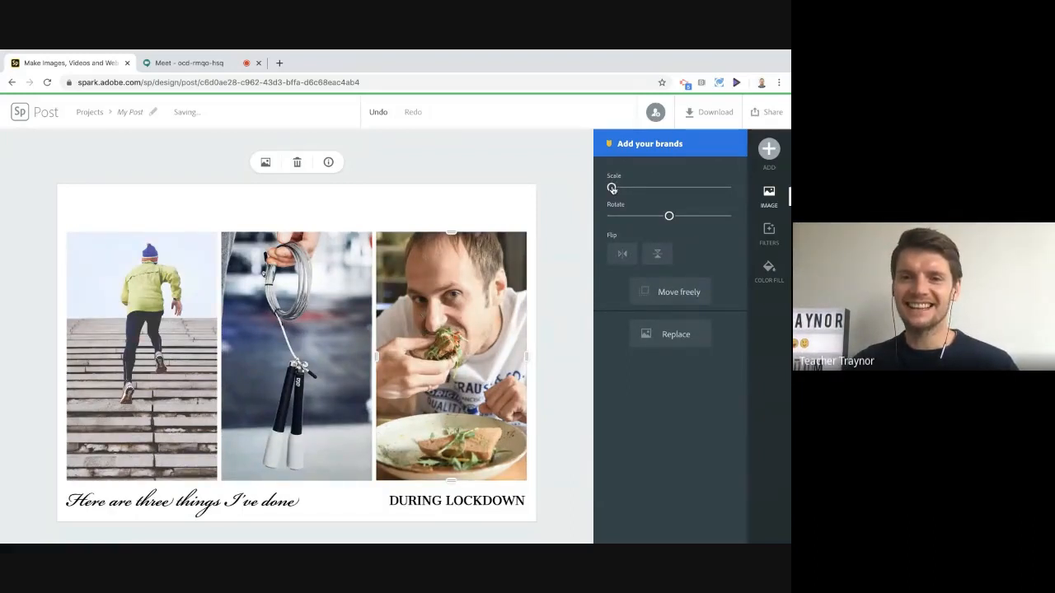
# Enlarge the food photo and shift it upward so the food and plate fill the frame.
pyautogui.moveTo(613, 188); pyautogui.dragTo(617, 189)
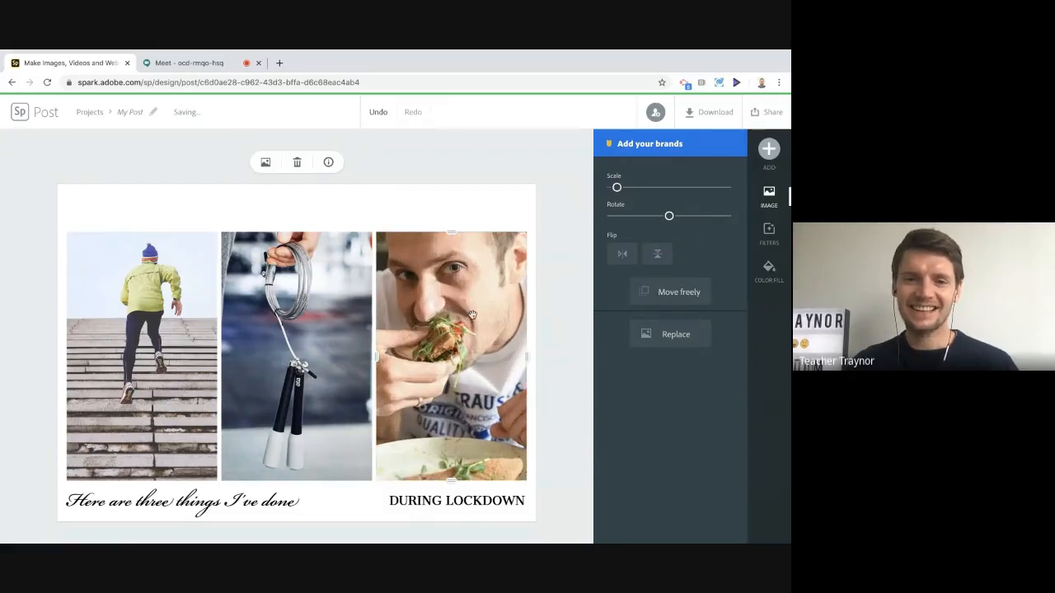
pyautogui.moveTo(473, 315); pyautogui.dragTo(472, 245)
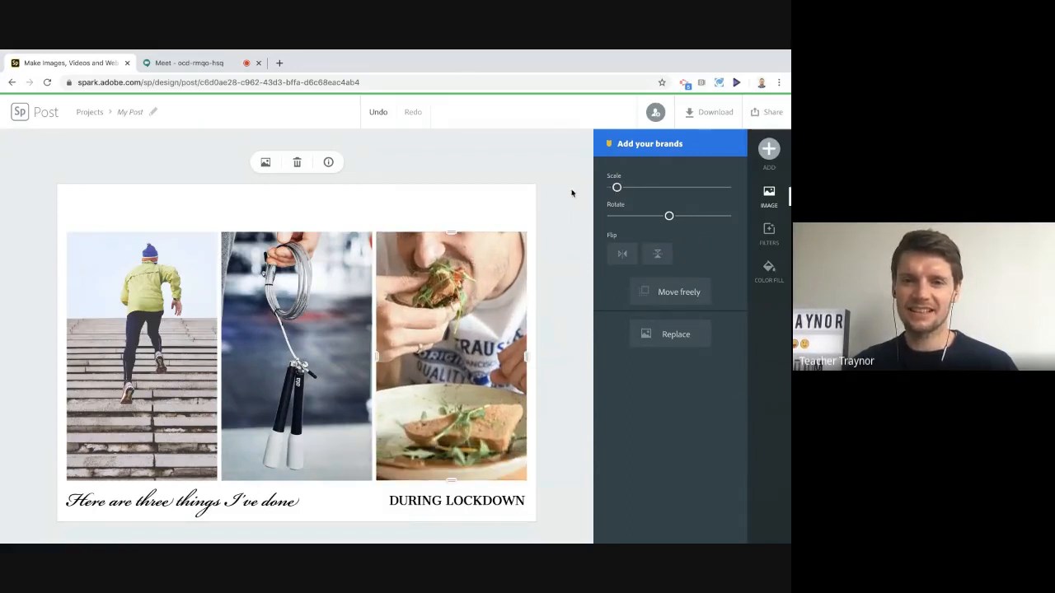
pyautogui.moveTo(617, 189); pyautogui.dragTo(619, 187)
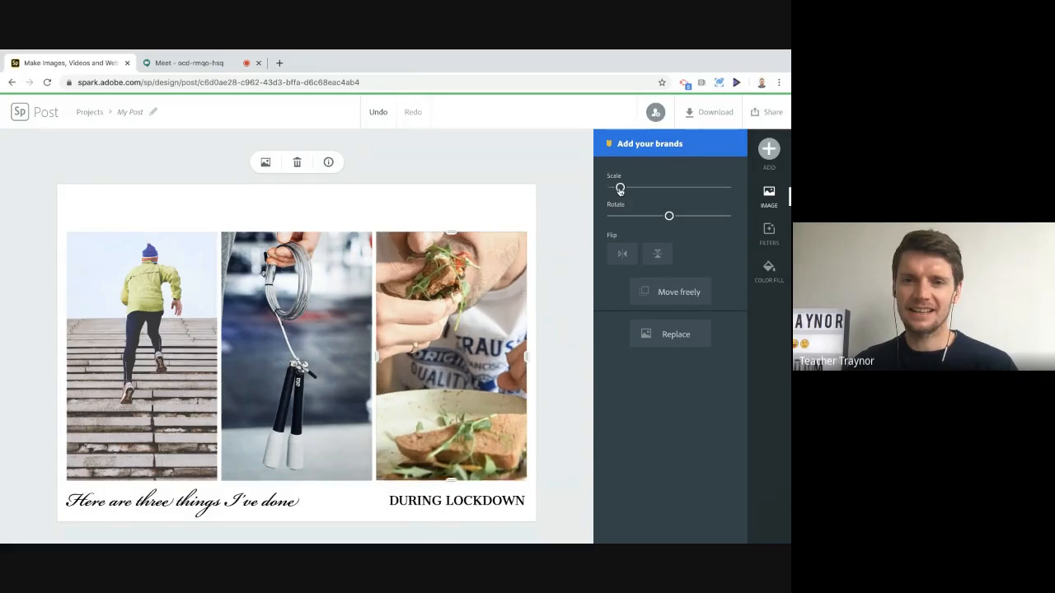
pyautogui.moveTo(478, 334); pyautogui.dragTo(478, 323)
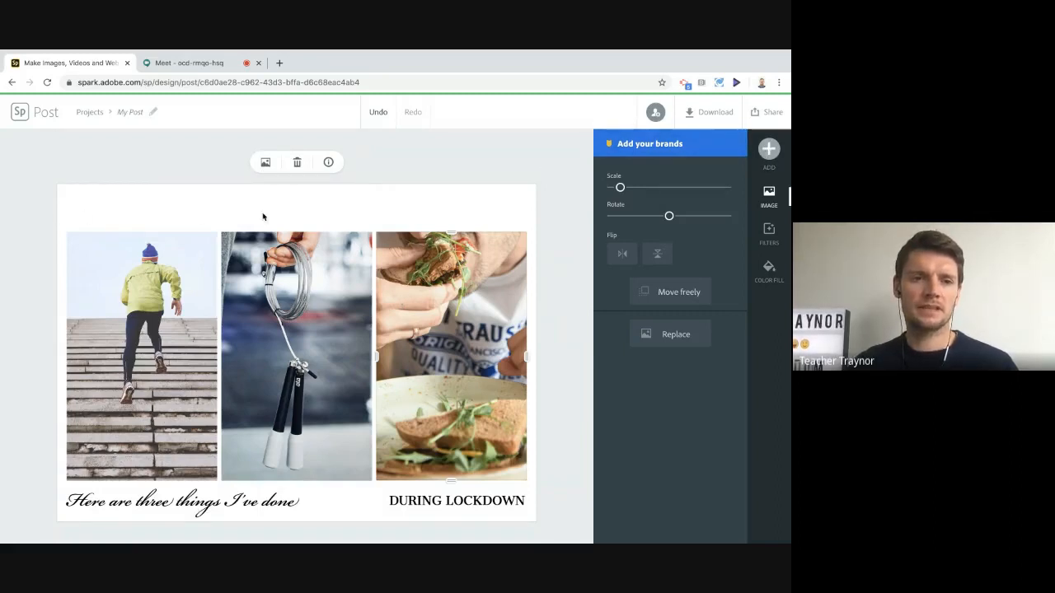
pyautogui.doubleClick(153, 505)
pyautogui.tripleClick(257, 297)
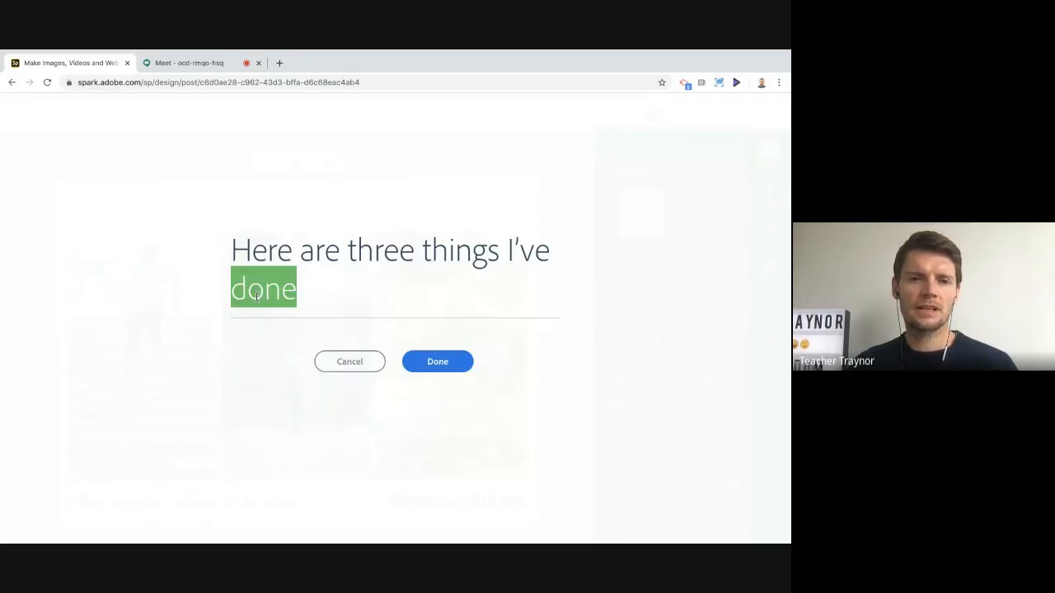
pyautogui.write('Dear')
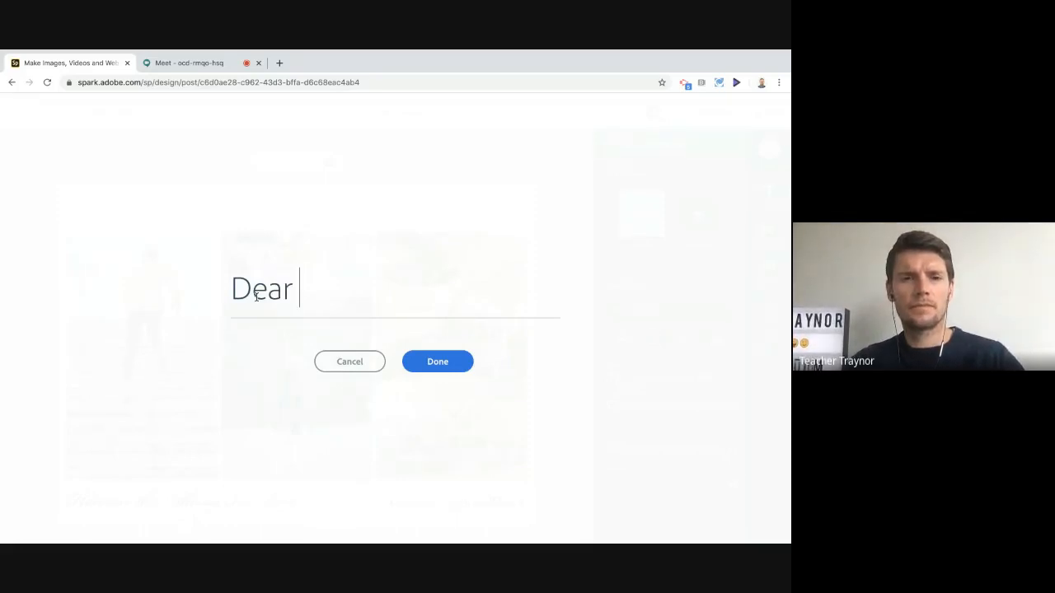
pyautogui.write(' Mr EWING')
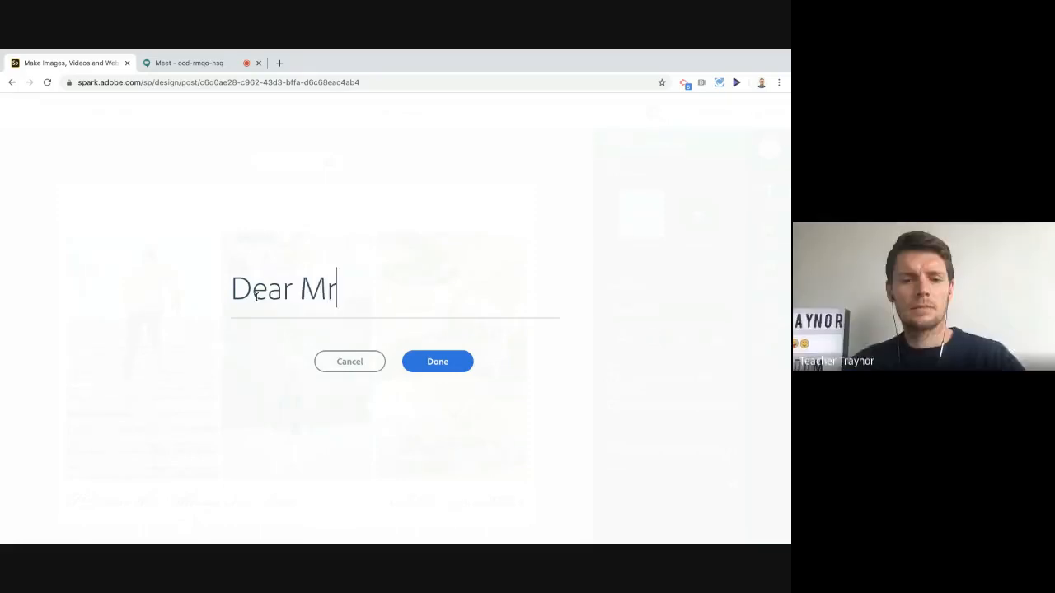
pyautogui.press('BackSpace')
pyautogui.press('BackSpace')
pyautogui.press('BackSpace')
pyautogui.press('BackSpace')
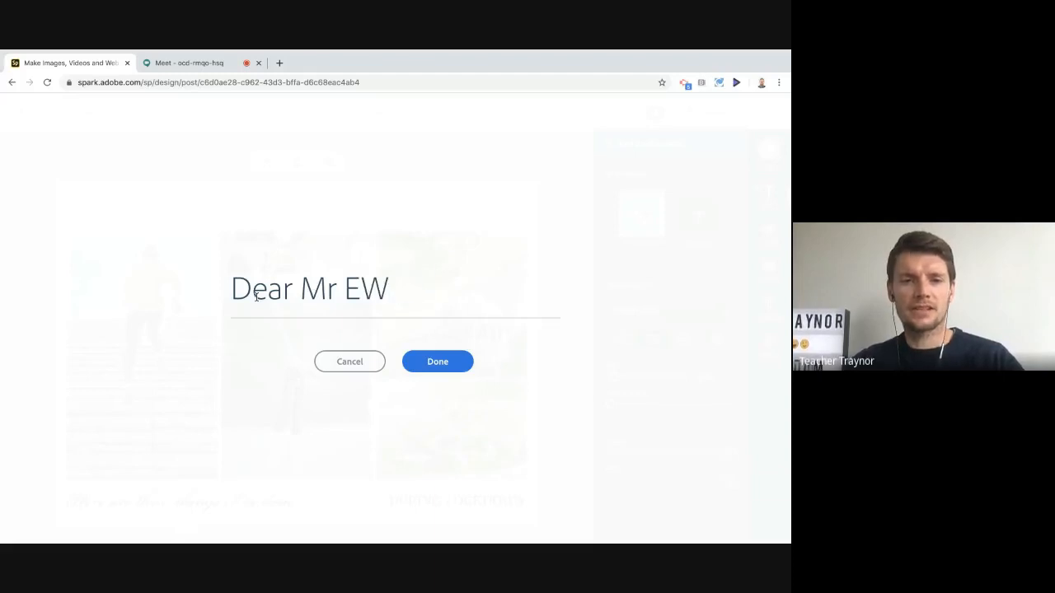
pyautogui.write('wing')
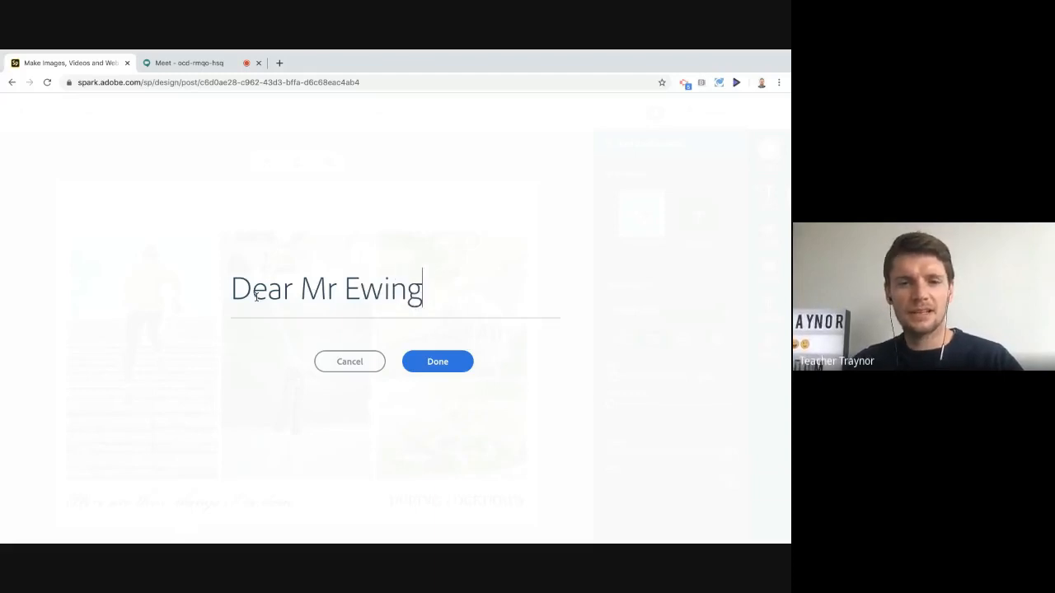
pyautogui.click(435, 361)
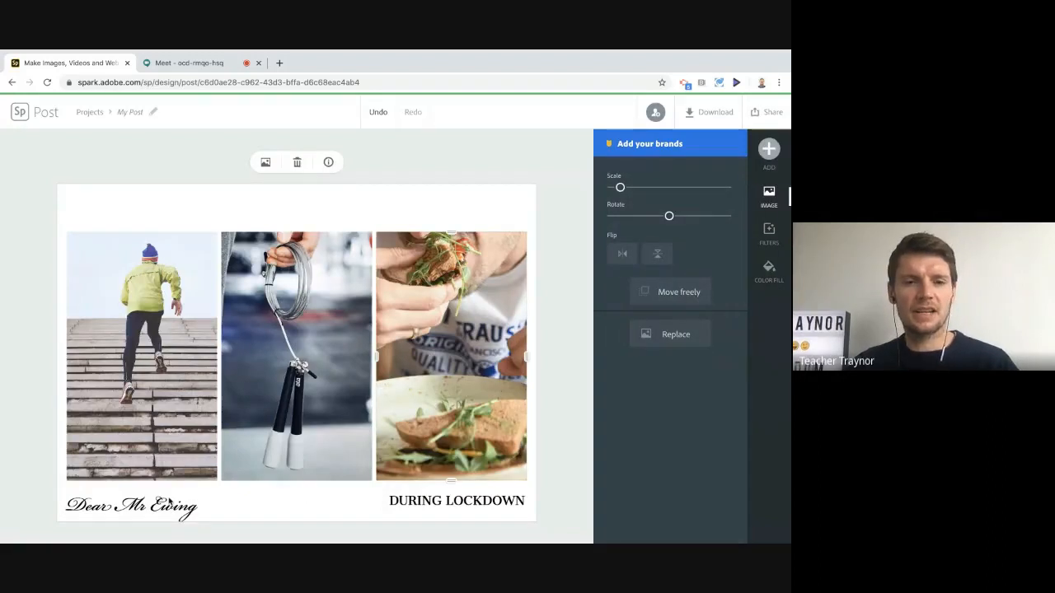
pyautogui.click(378, 113)
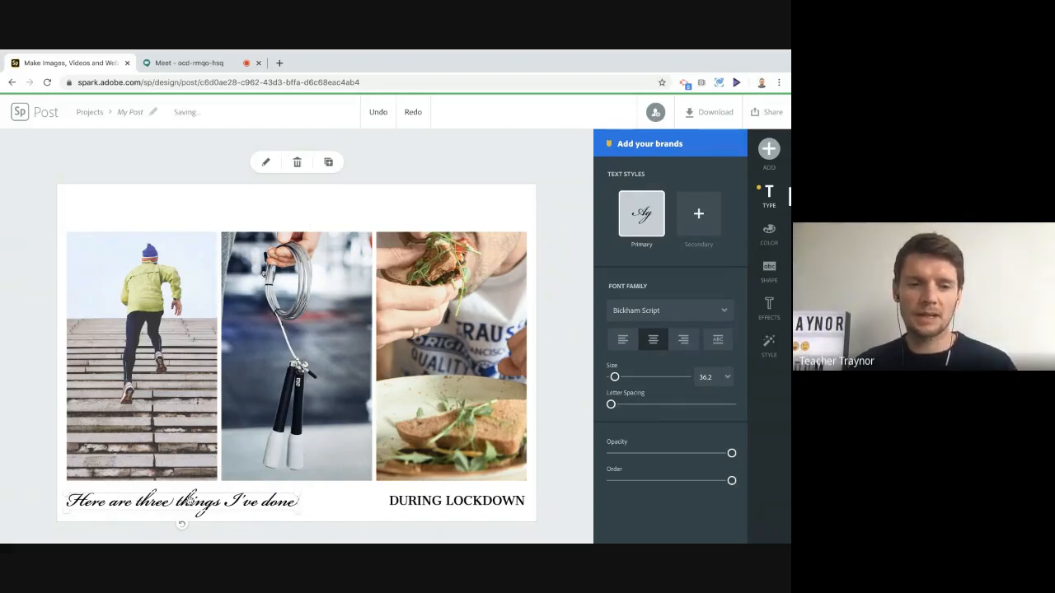
# Start adding a blank text element, then cancel it.
pyautogui.click(767, 150)
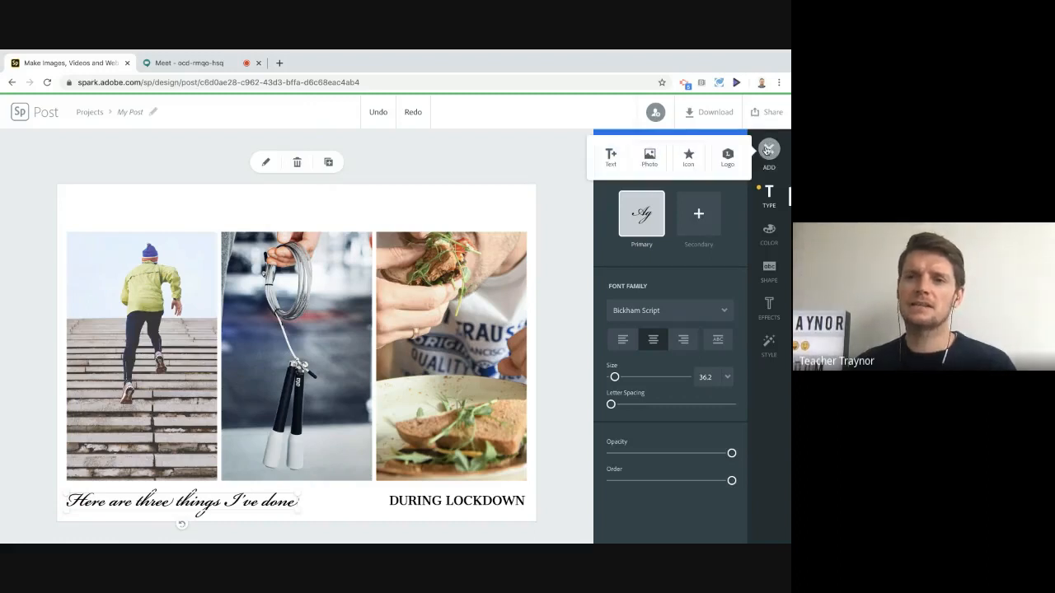
pyautogui.click(609, 155)
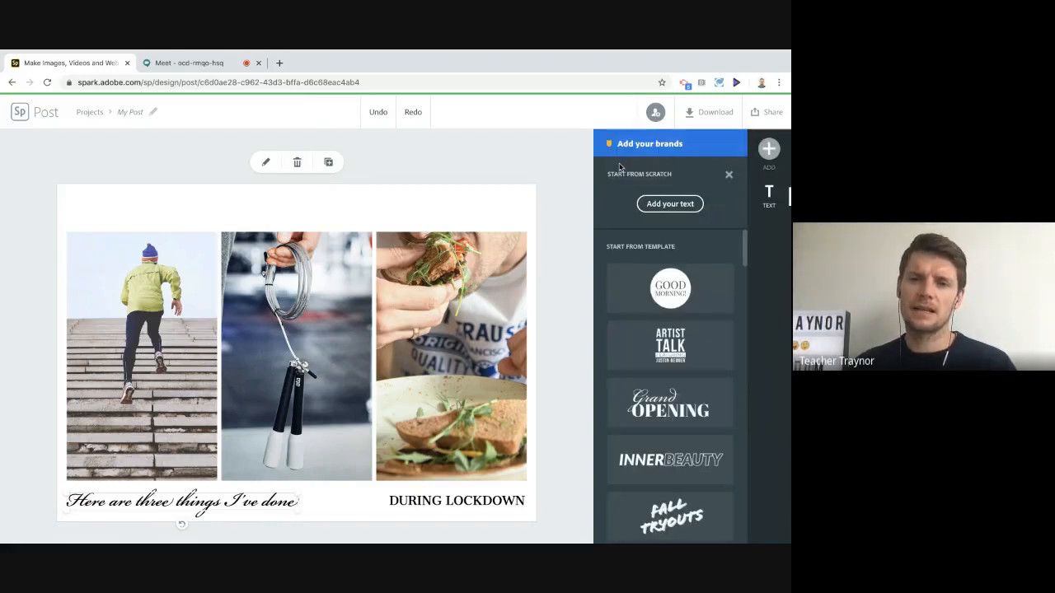
pyautogui.click(655, 204)
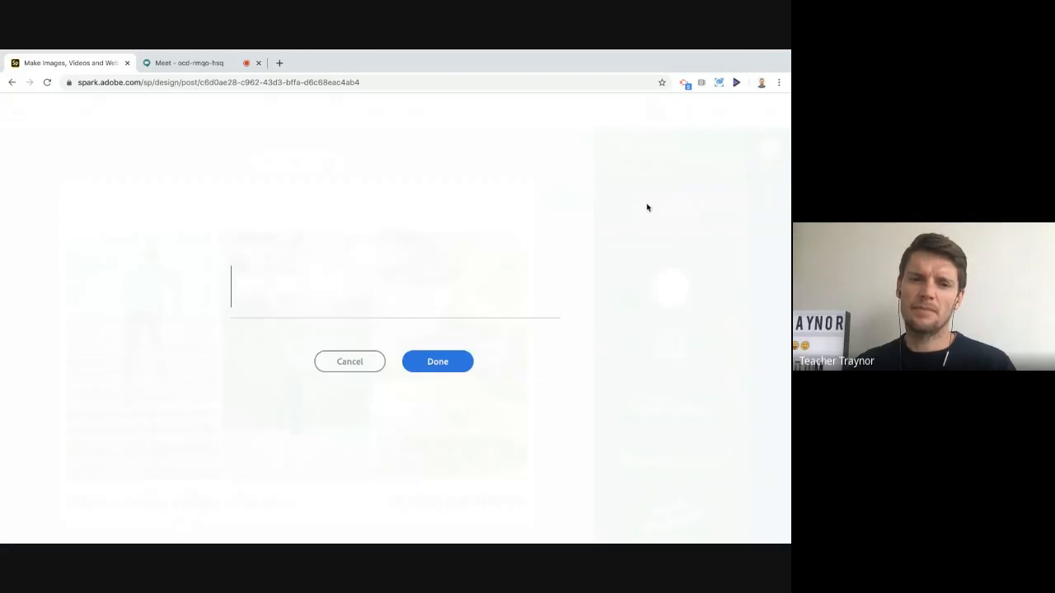
pyautogui.click(346, 365)
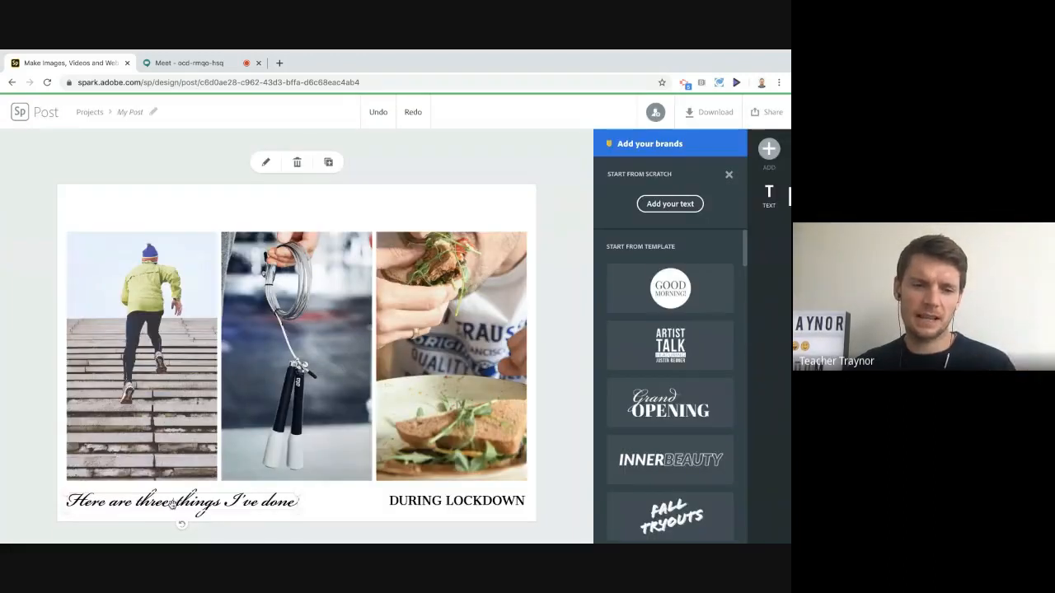
# Duplicate the script caption, move it to the top and reword it as 'Dear' plus the recipient's name.
pyautogui.click(327, 164)
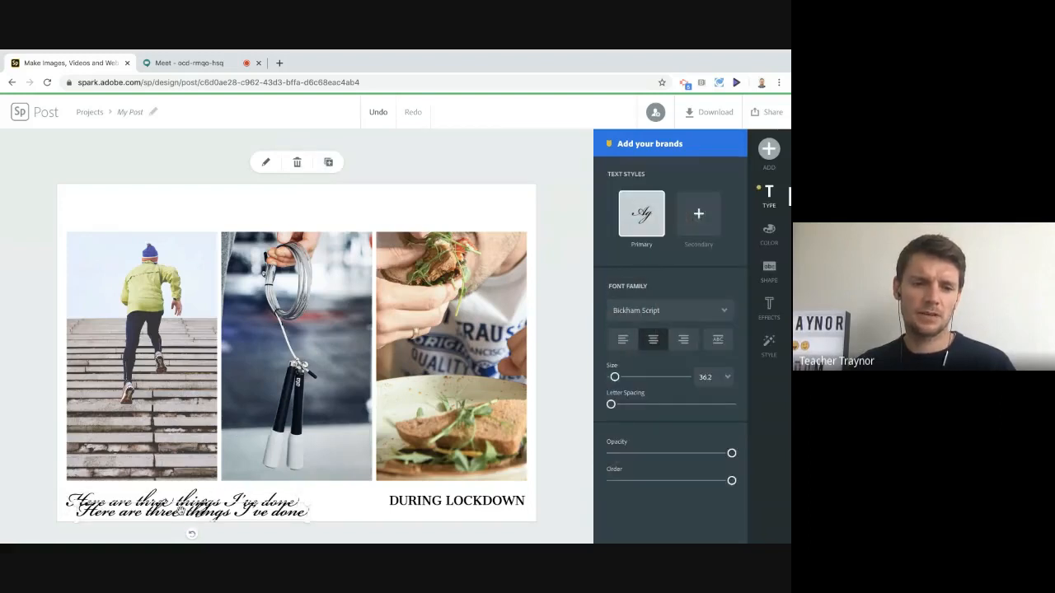
pyautogui.moveTo(175, 482); pyautogui.dragTo(170, 222)
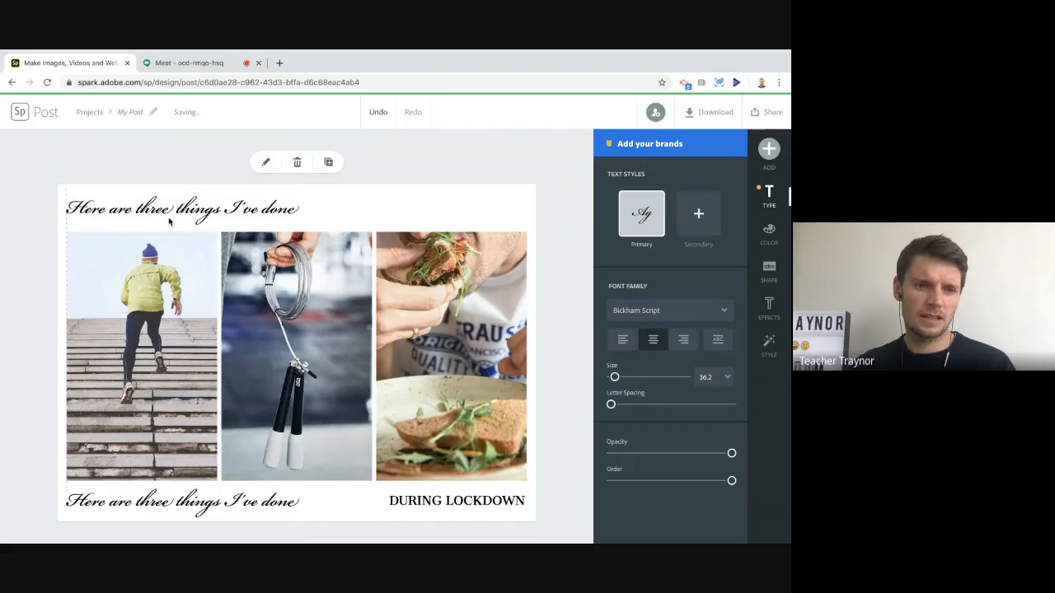
pyautogui.doubleClick(169, 212)
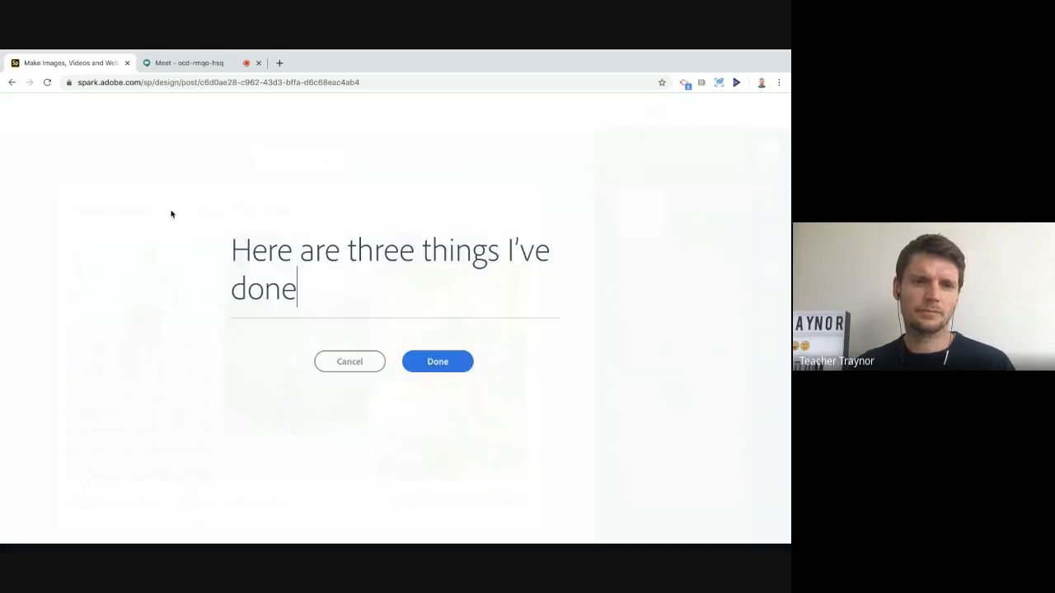
pyautogui.hotkey('ctrl', 'a')
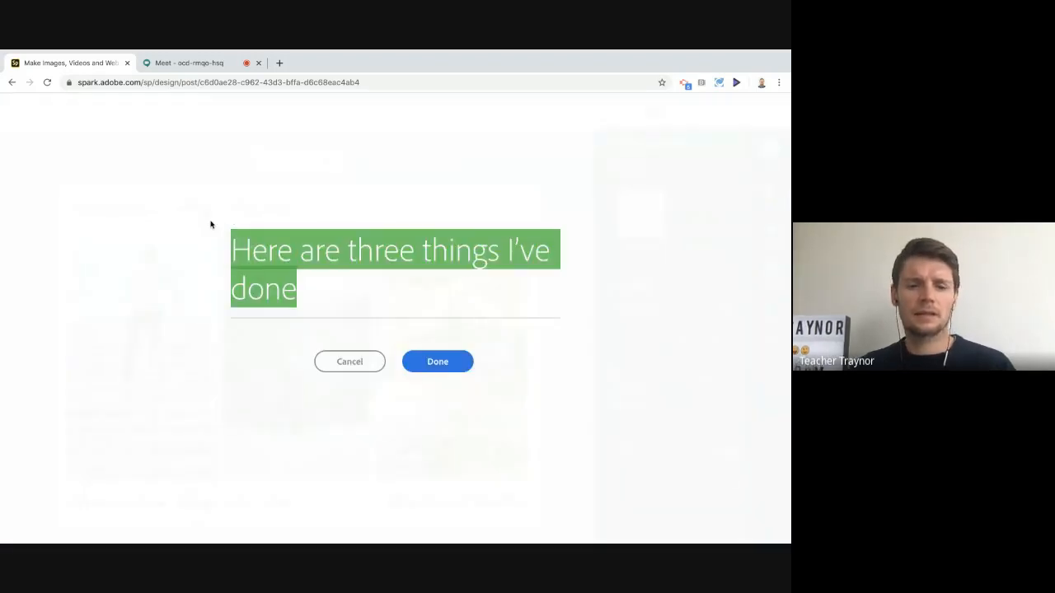
pyautogui.write('Dear Mr Ewing,')
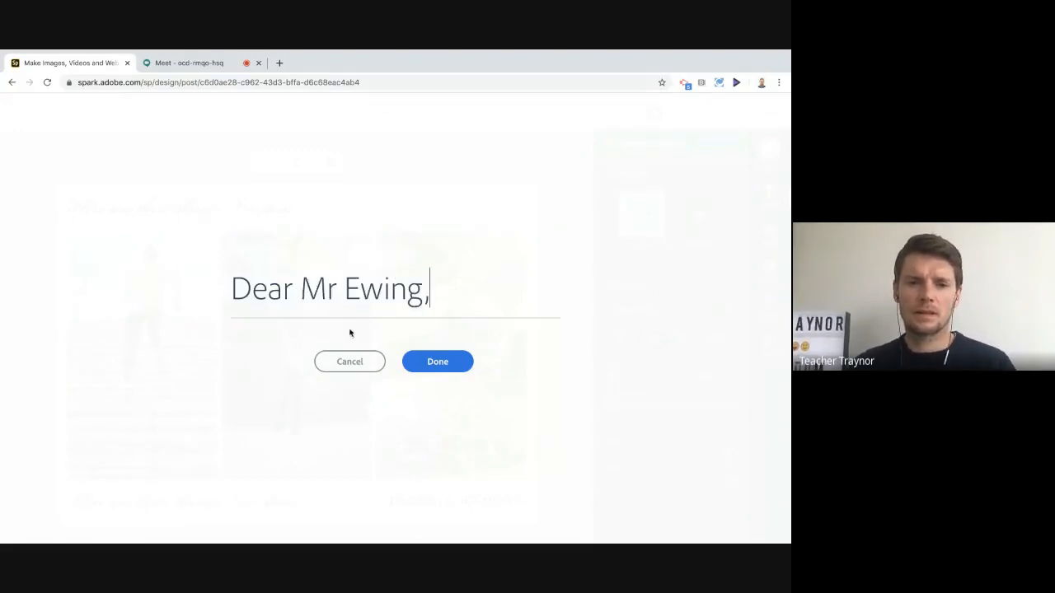
pyautogui.click(434, 365)
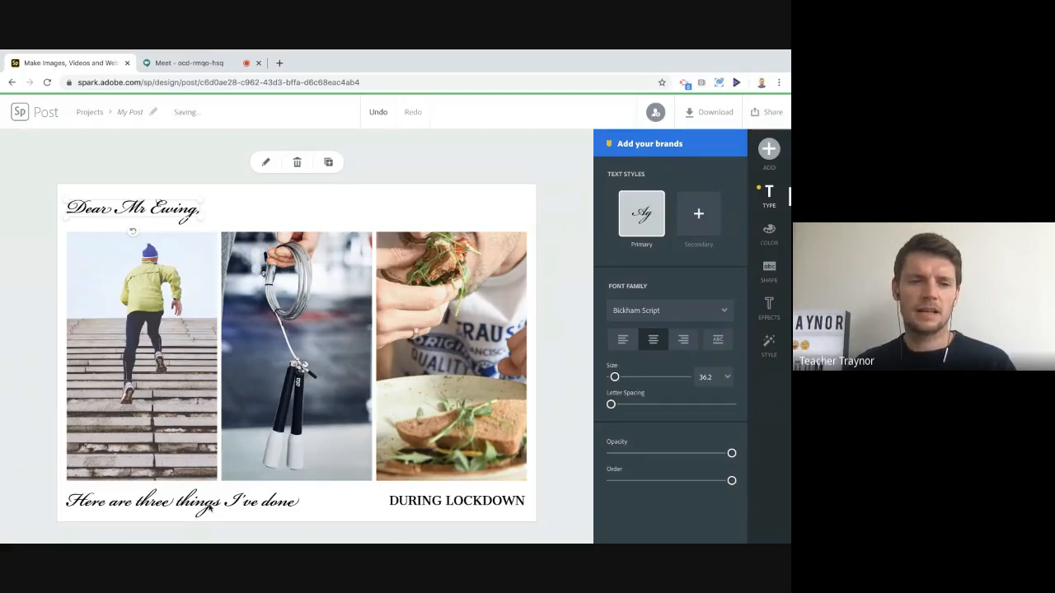
# Change 'things' to 'PE activities' in the bottom caption.
pyautogui.doubleClick(193, 506)
pyautogui.doubleClick(441, 250)
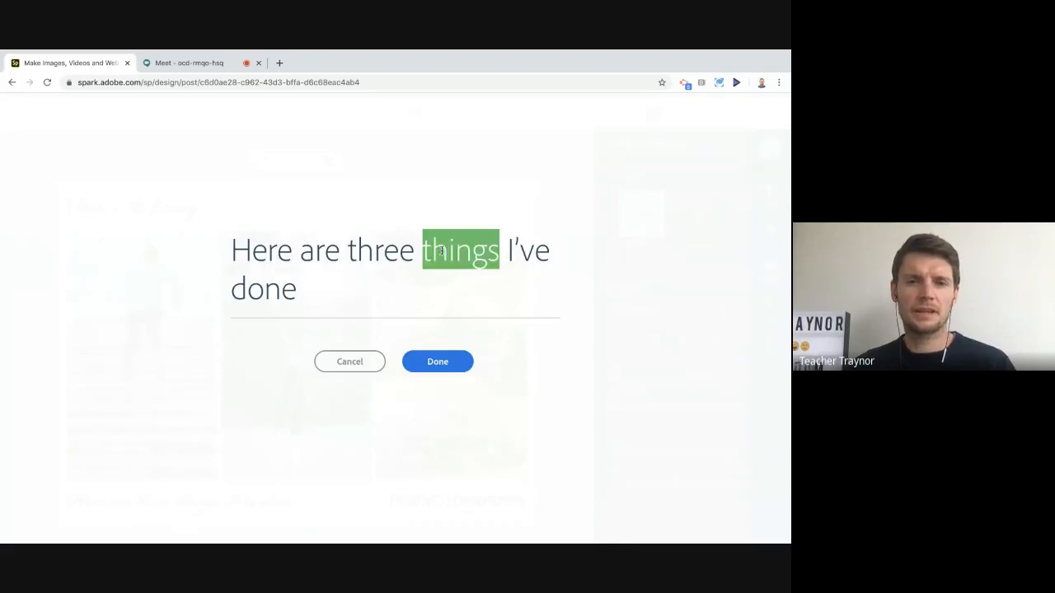
pyautogui.write('PE activitie')
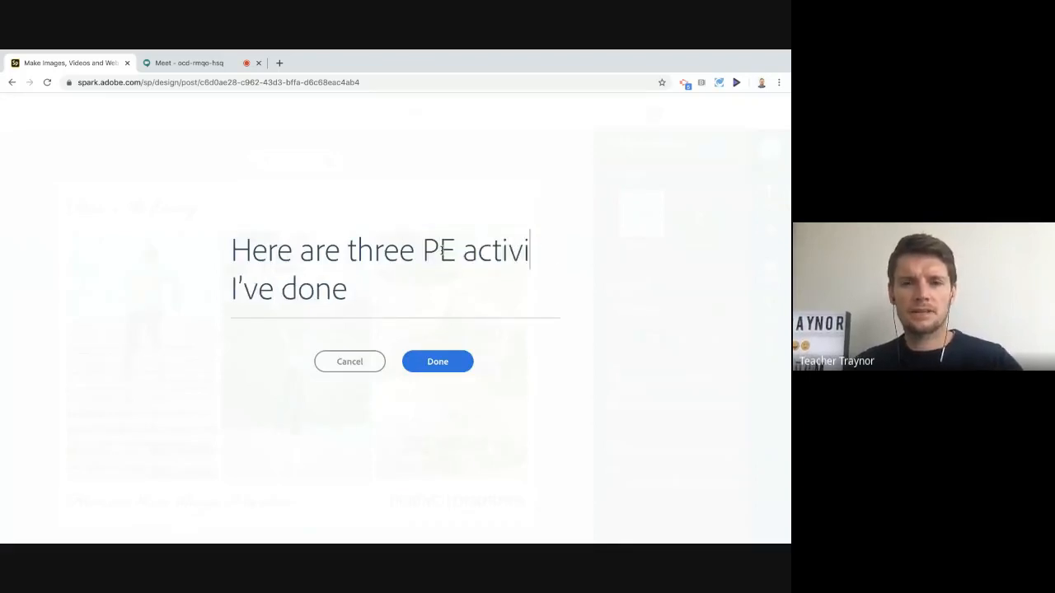
pyautogui.write('s')
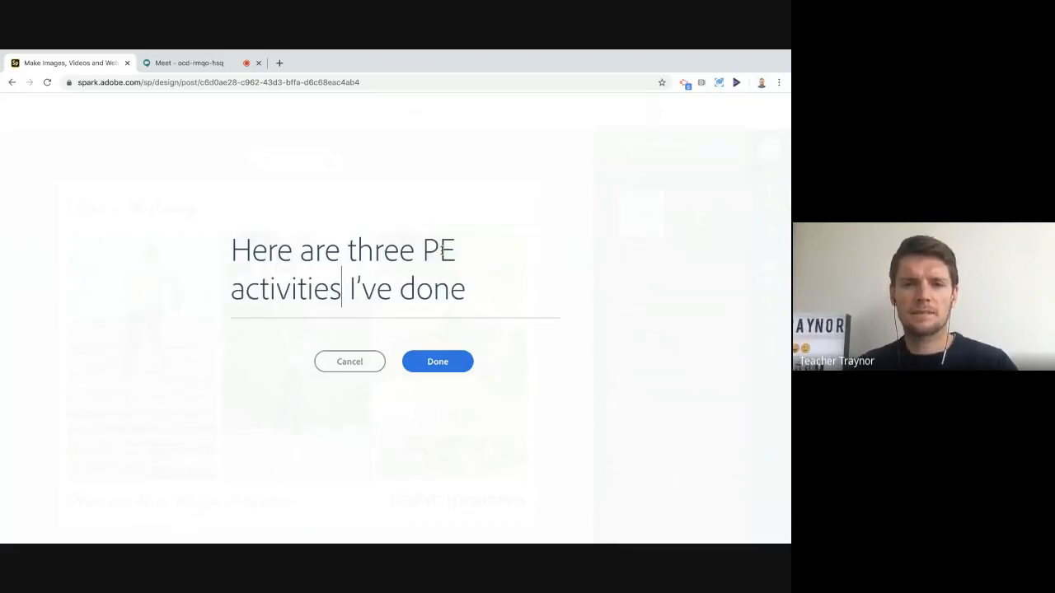
pyautogui.click(448, 365)
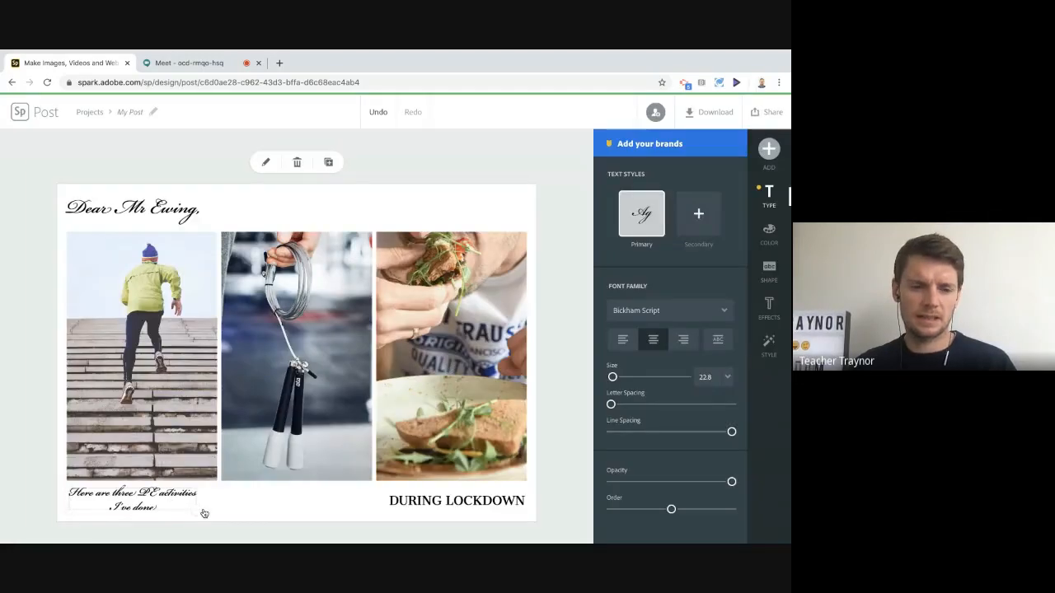
# Widen the caption box to one line and align it bottom-left beneath the photos.
pyautogui.moveTo(201, 511); pyautogui.dragTo(308, 518)
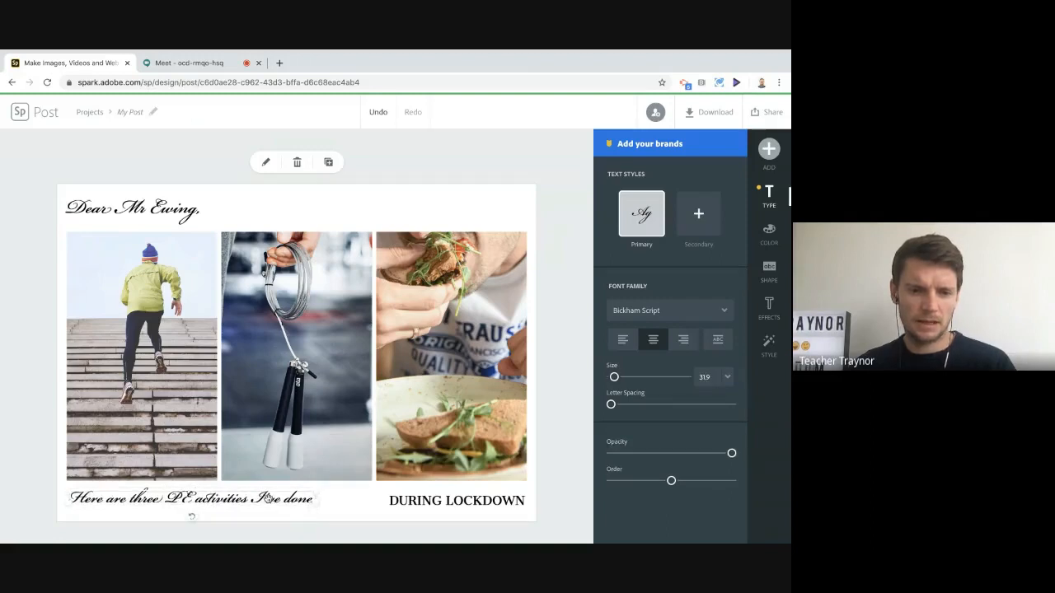
pyautogui.moveTo(266, 502); pyautogui.dragTo(269, 508)
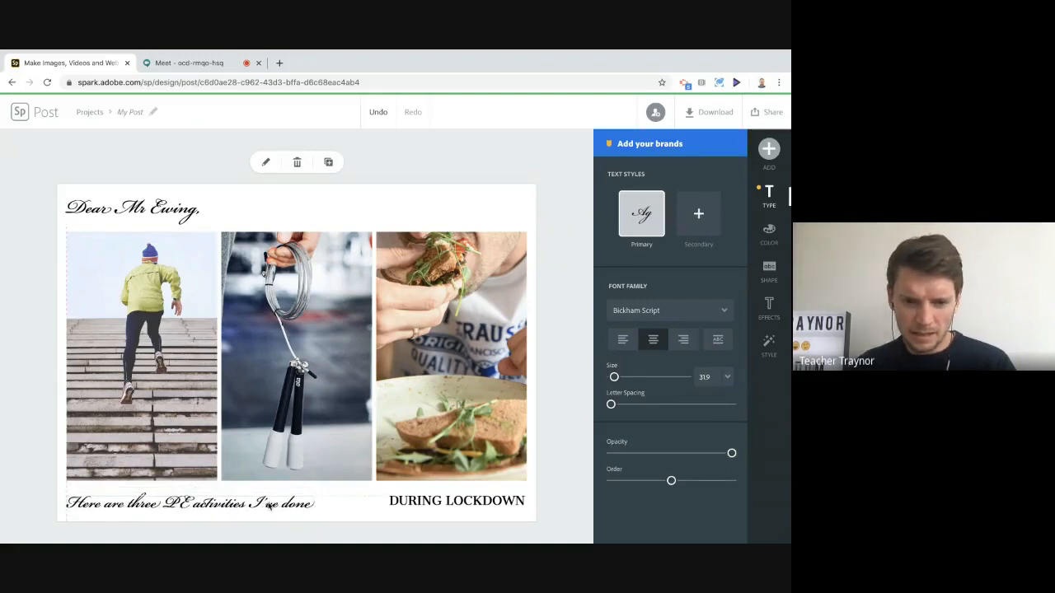
pyautogui.moveTo(268, 503); pyautogui.dragTo(269, 501)
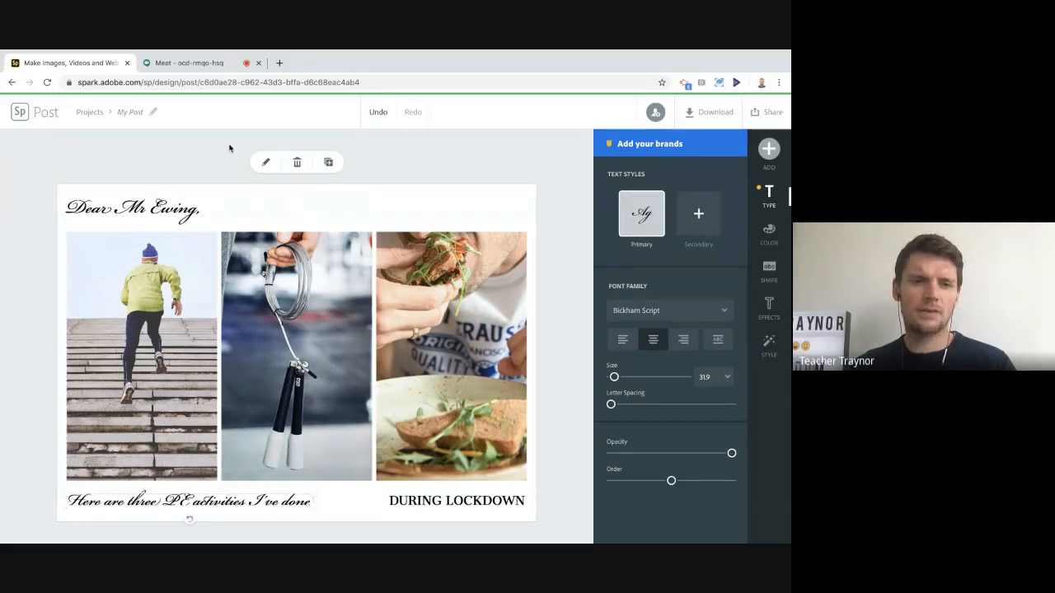
pyautogui.click(408, 168)
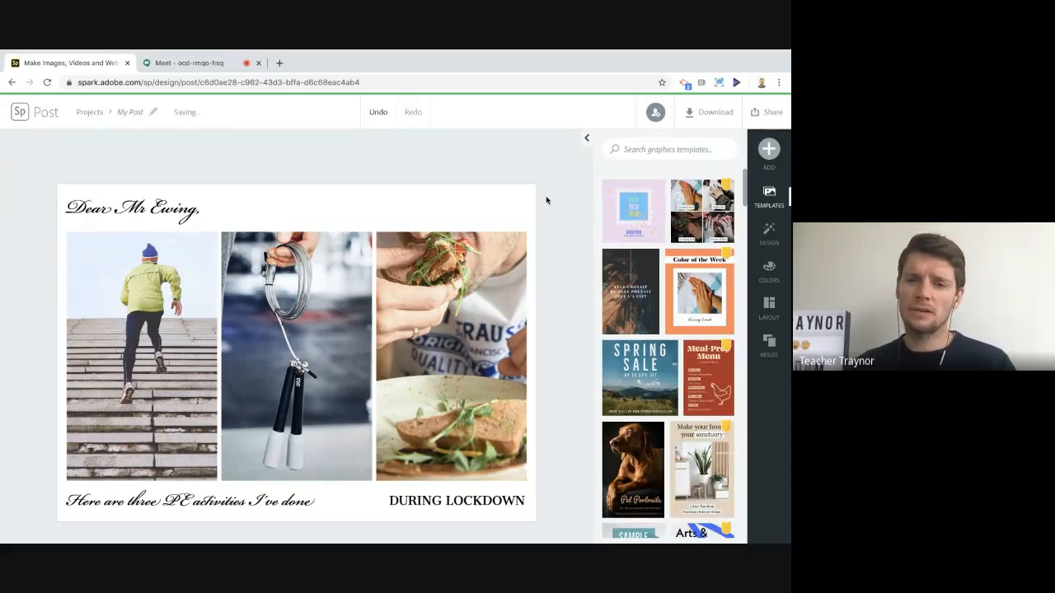
# Add the GET STARTED text style to the post.
pyautogui.click(765, 148)
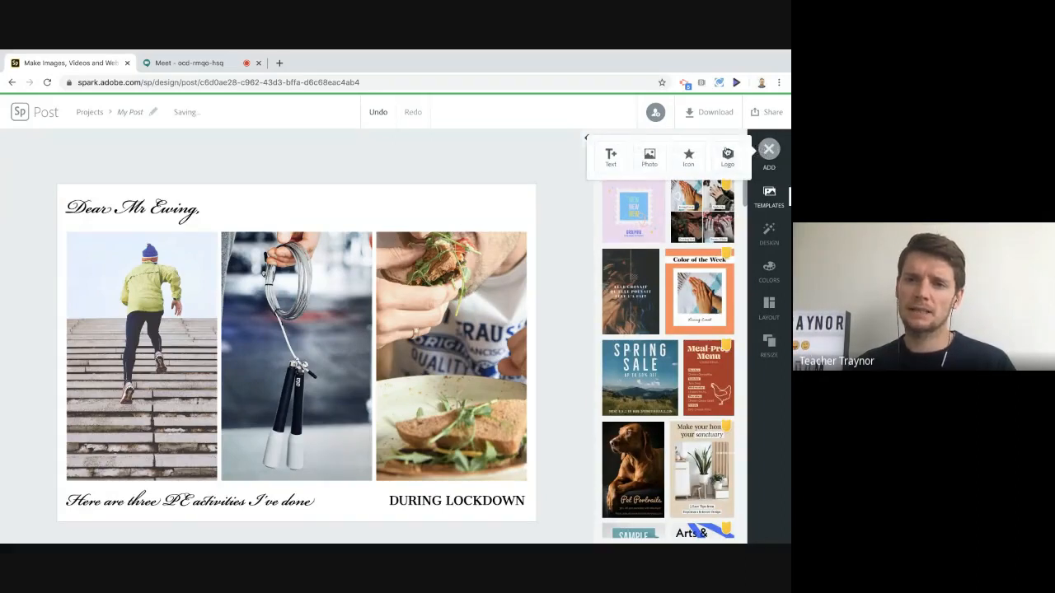
pyautogui.click(610, 157)
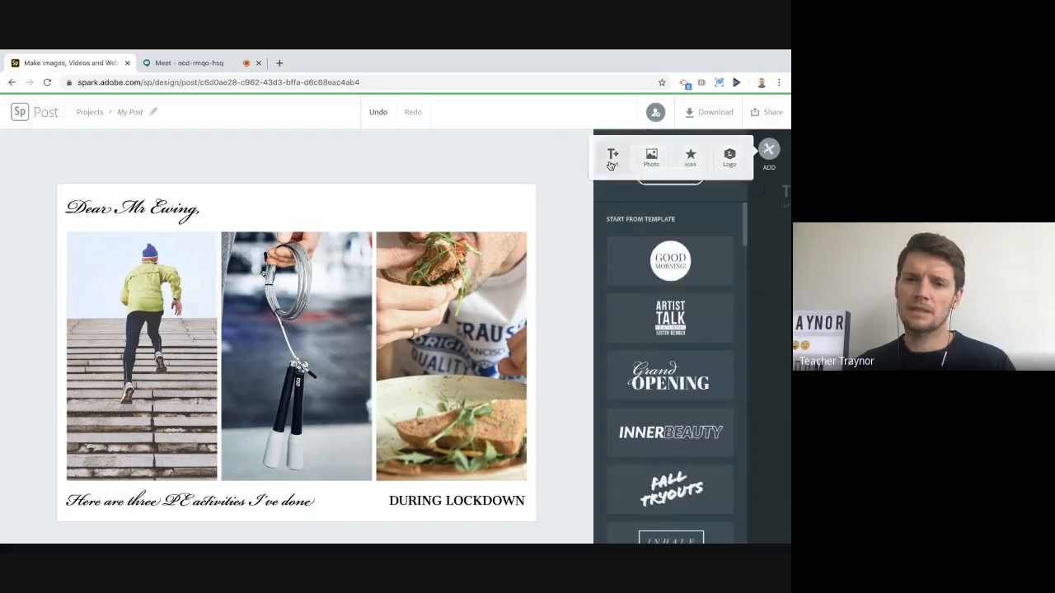
pyautogui.scroll(-1, 679, 416)
pyautogui.scroll(1, 680, 416)
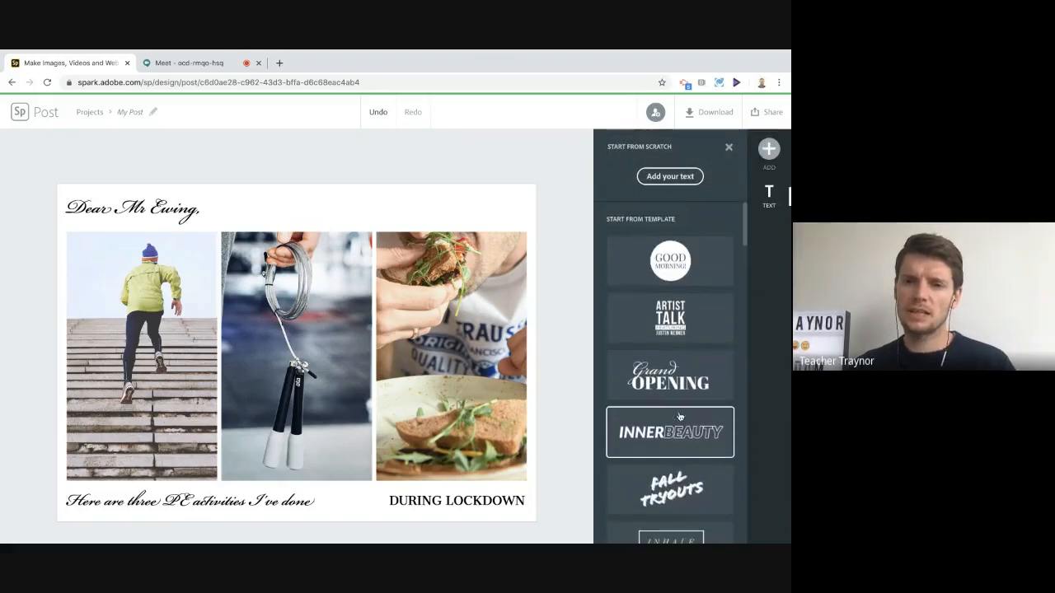
pyautogui.scroll(-3, 680, 416)
pyautogui.scroll(-4, 680, 417)
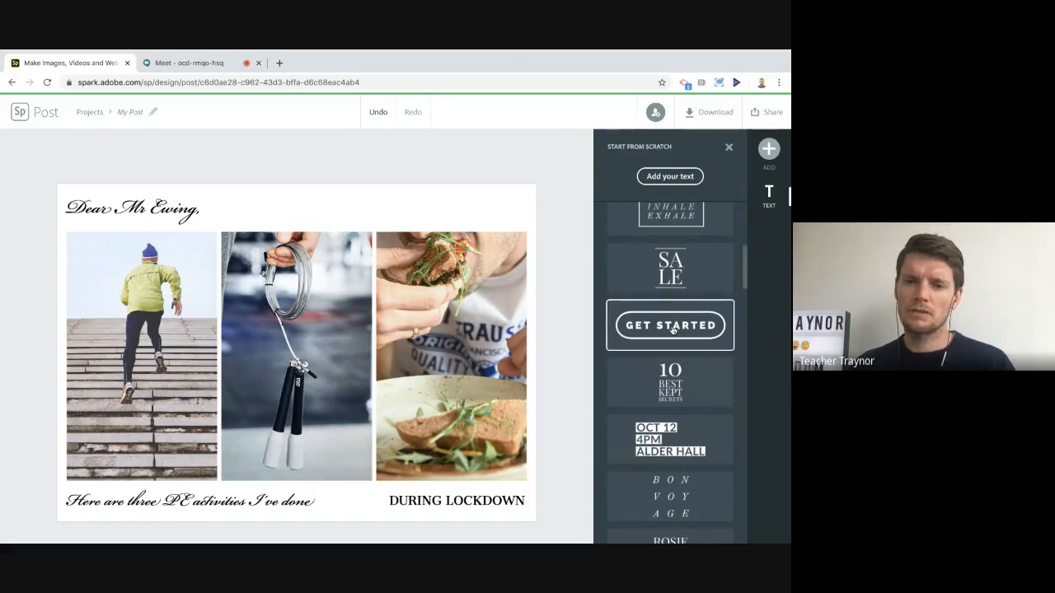
pyautogui.click(672, 329)
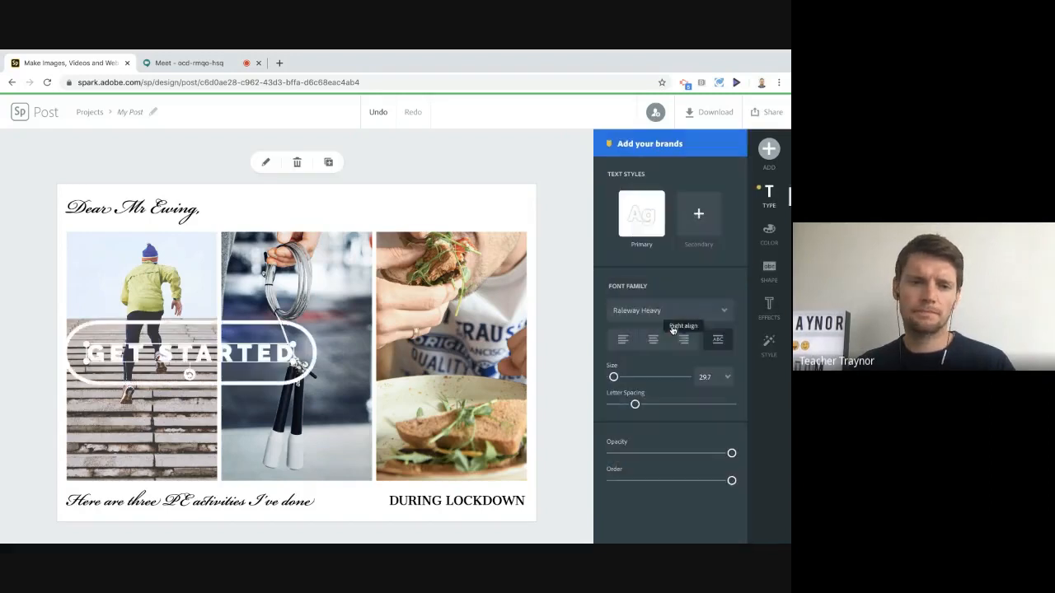
# Change the new label's text to 'jogging', then shrink it and place it on the stairs.
pyautogui.doubleClick(191, 353)
pyautogui.hotkey('ctrl', 'a')
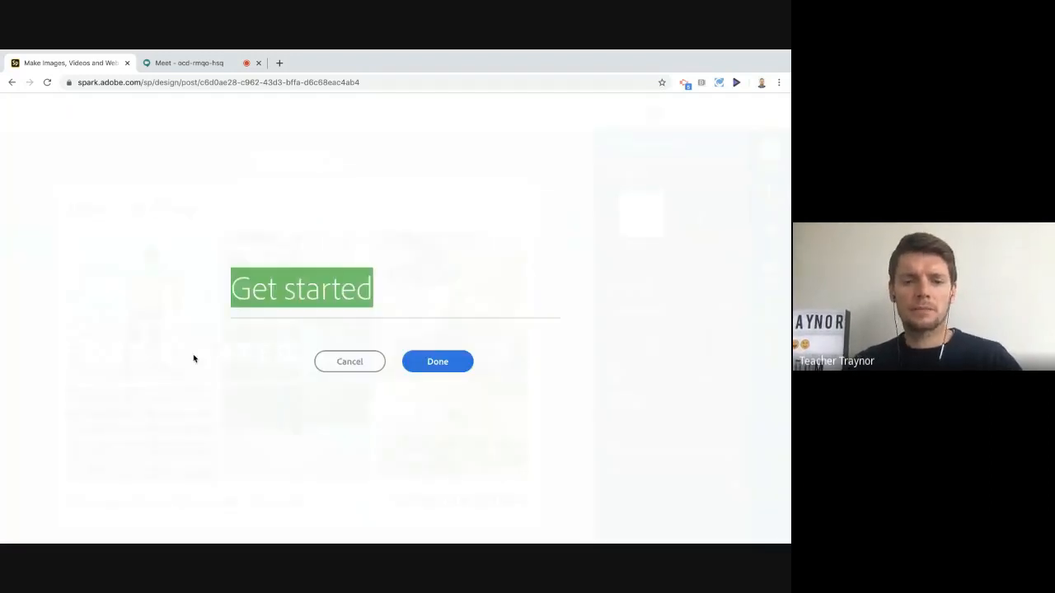
pyautogui.write('jogging')
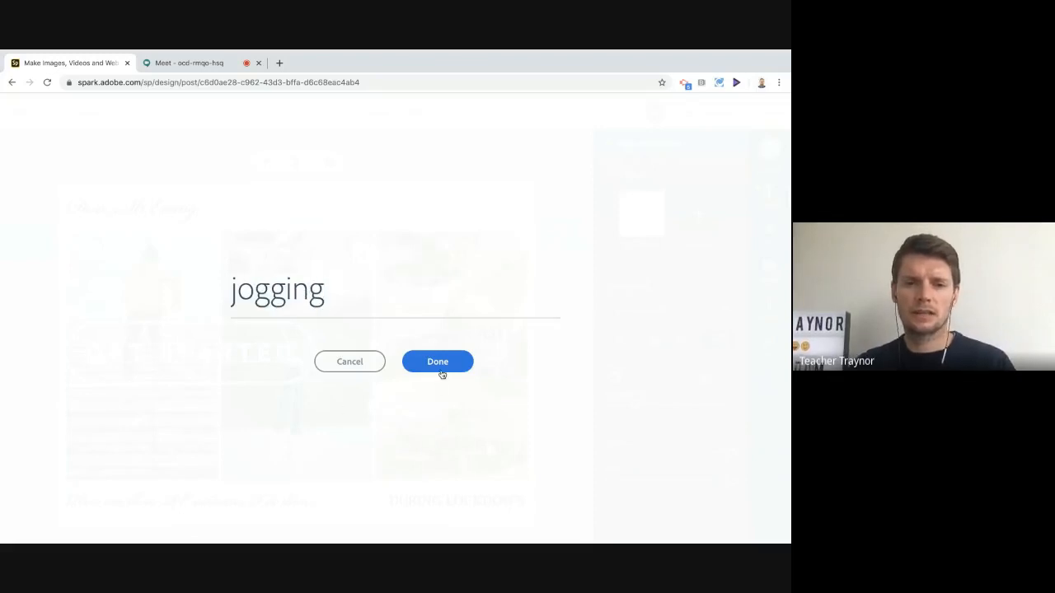
pyautogui.click(445, 365)
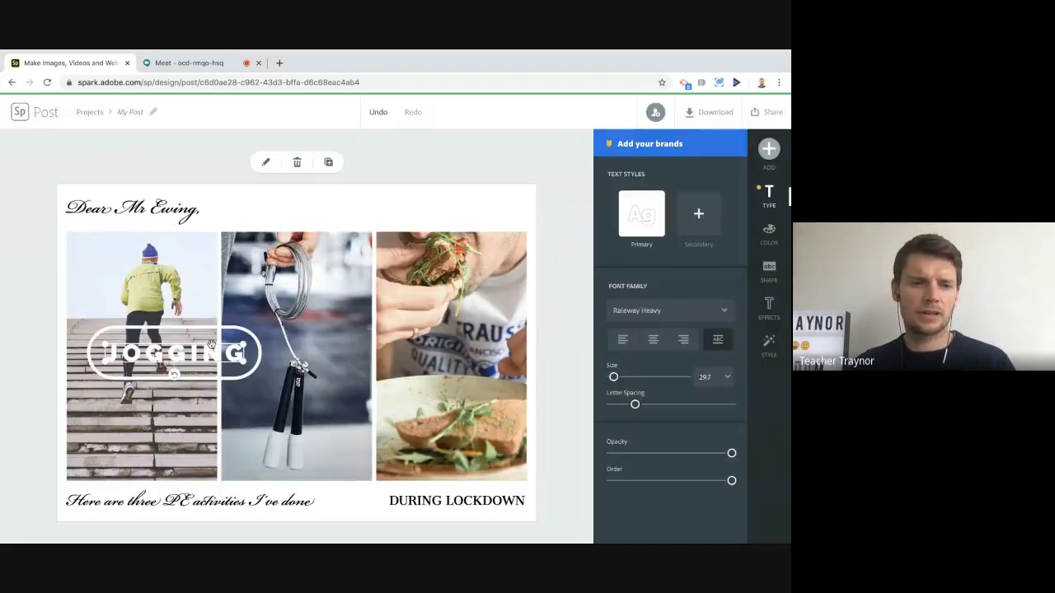
pyautogui.moveTo(245, 346); pyautogui.dragTo(143, 458)
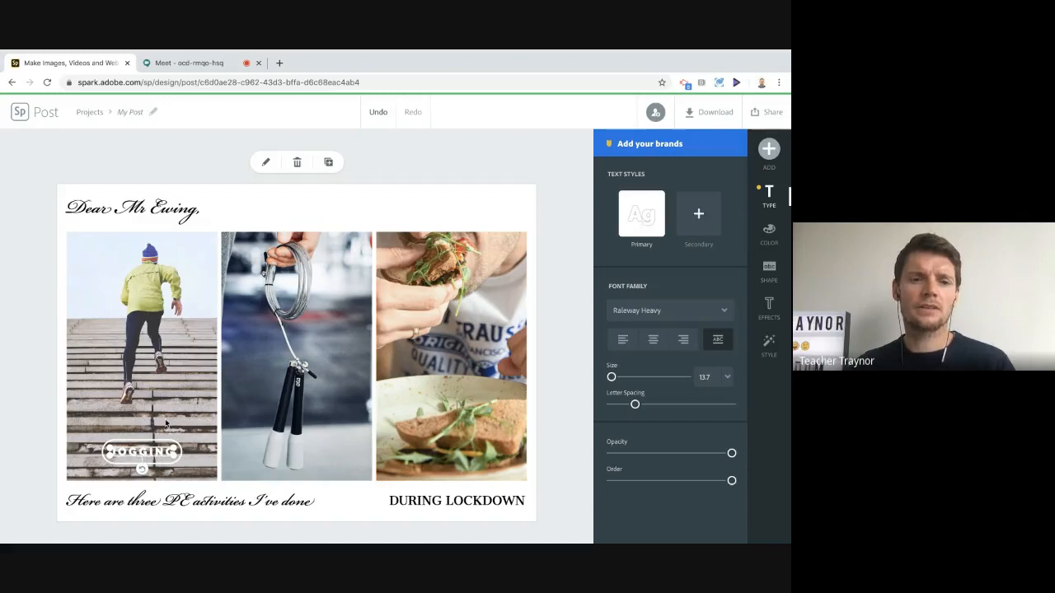
# Duplicate the JOGGING label onto the skipping-rope photo and change it to 'skipping'.
pyautogui.click(329, 164)
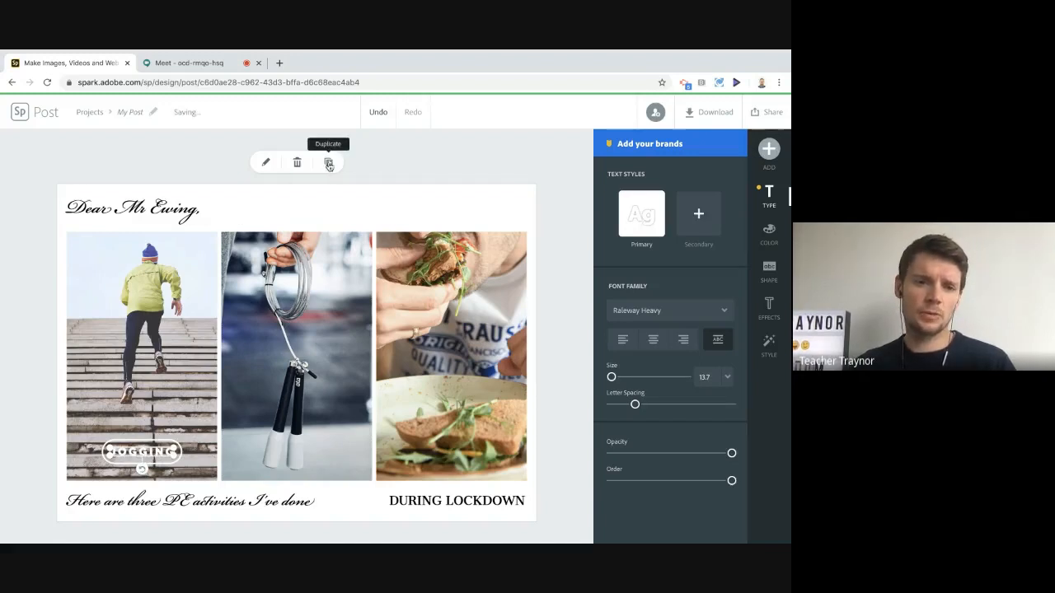
pyautogui.click(328, 164)
pyautogui.moveTo(183, 440); pyautogui.dragTo(305, 448)
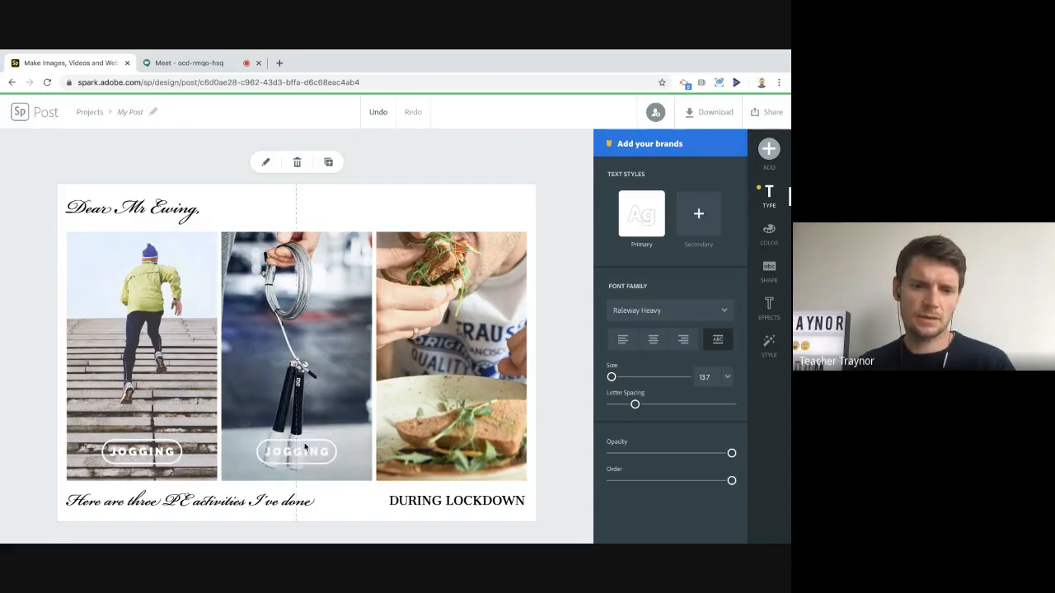
pyautogui.doubleClick(300, 453)
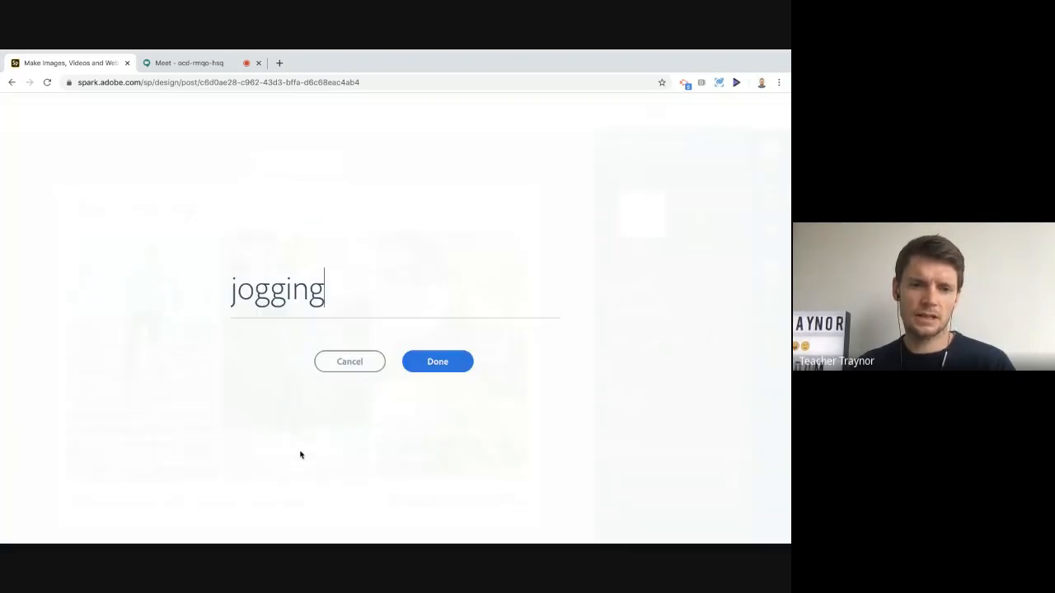
pyautogui.hotkey('ctrl', 'a')
pyautogui.write('skipping')
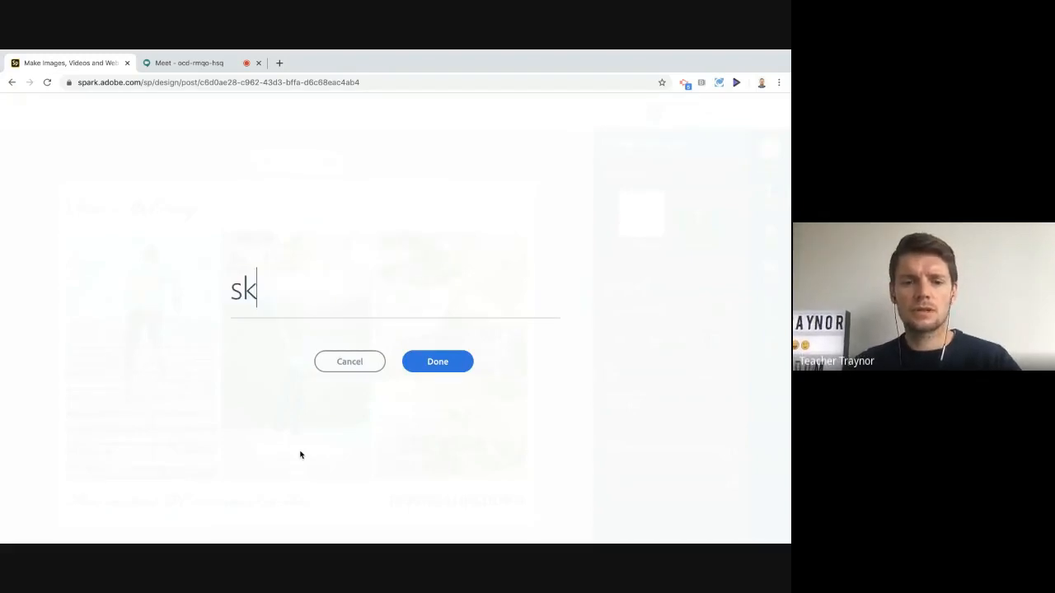
pyautogui.click(438, 369)
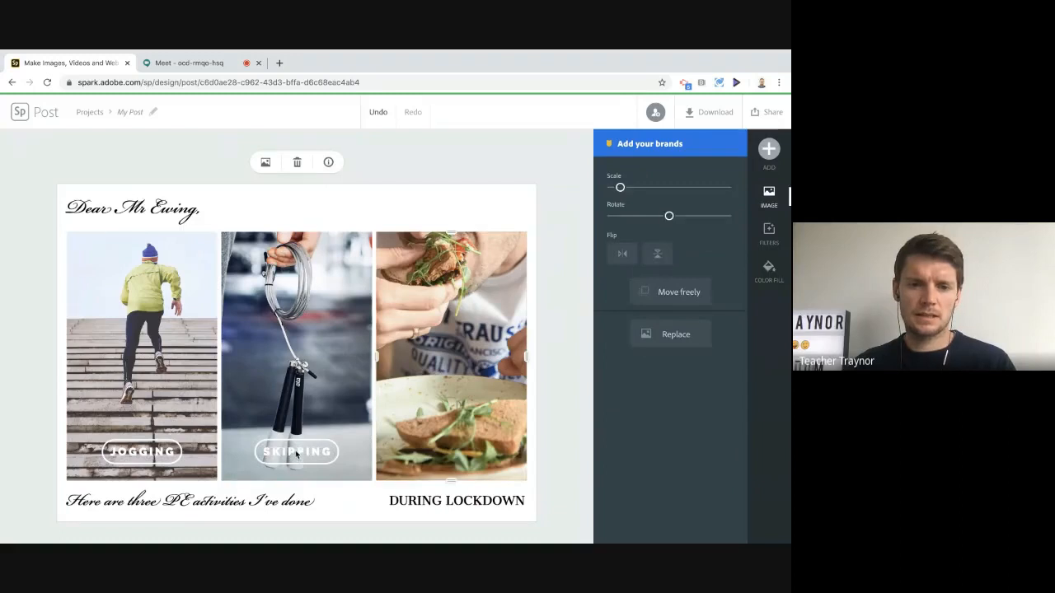
# Duplicate the SKIPPING label onto the food photo and change it to 'eating'.
pyautogui.click(296, 453)
pyautogui.click(328, 163)
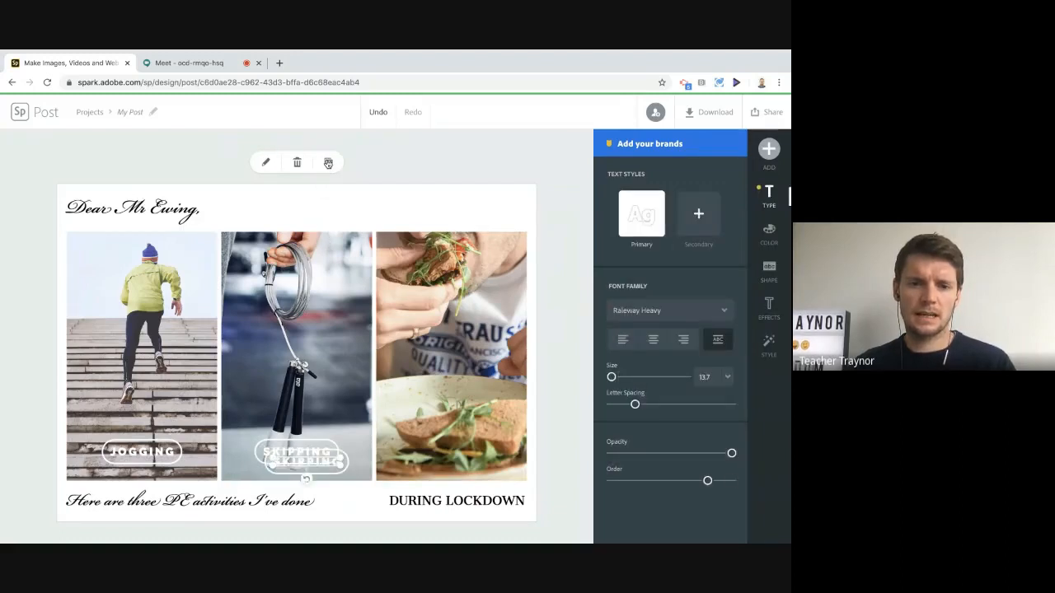
pyautogui.moveTo(304, 459); pyautogui.dragTo(442, 460)
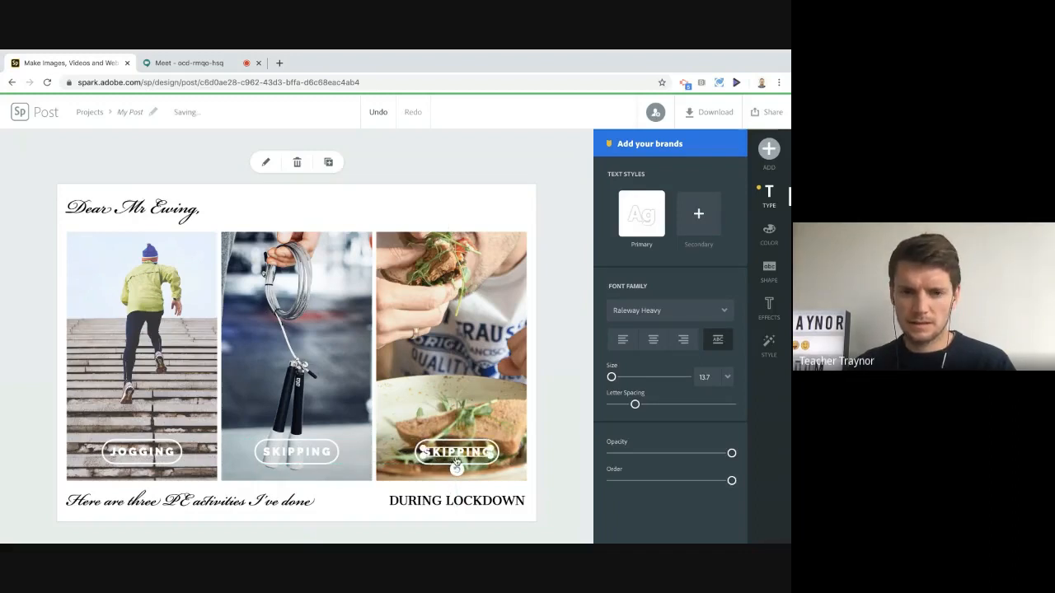
pyautogui.doubleClick(455, 451)
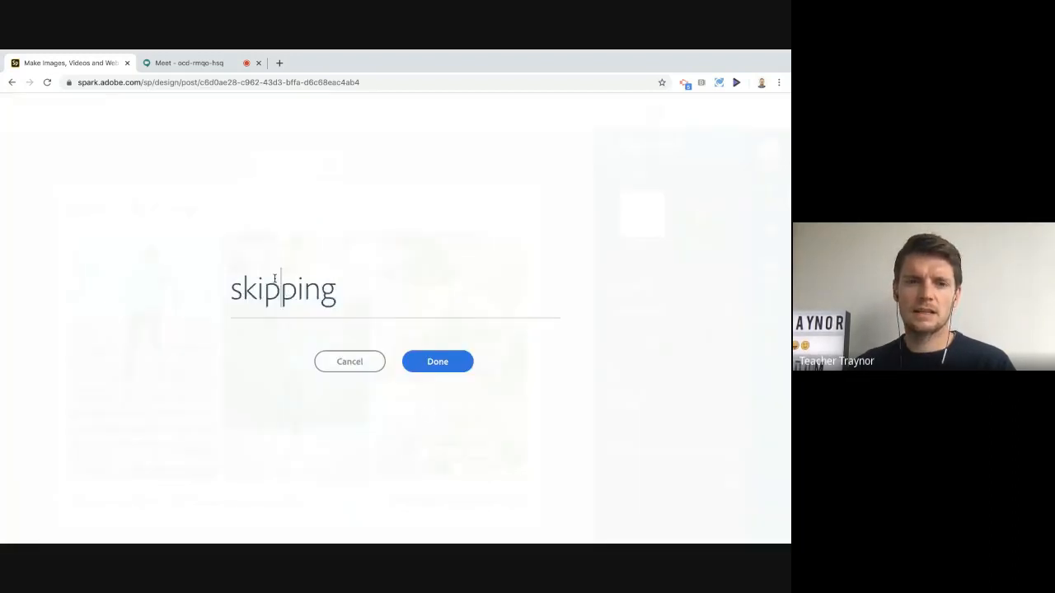
pyautogui.doubleClick(274, 279)
pyautogui.write('eating')
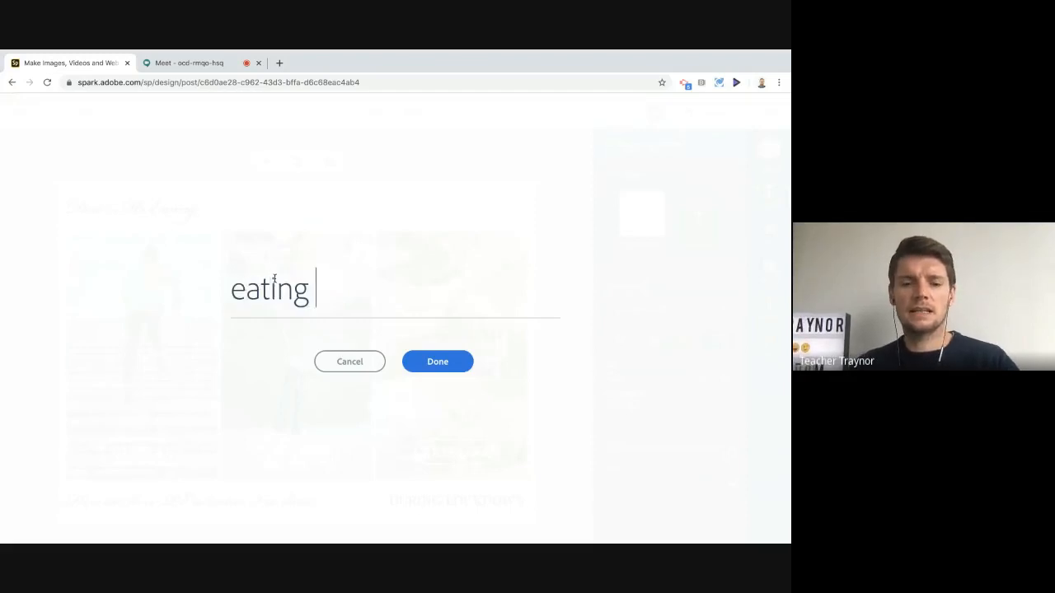
pyautogui.click(439, 363)
pyautogui.click(555, 351)
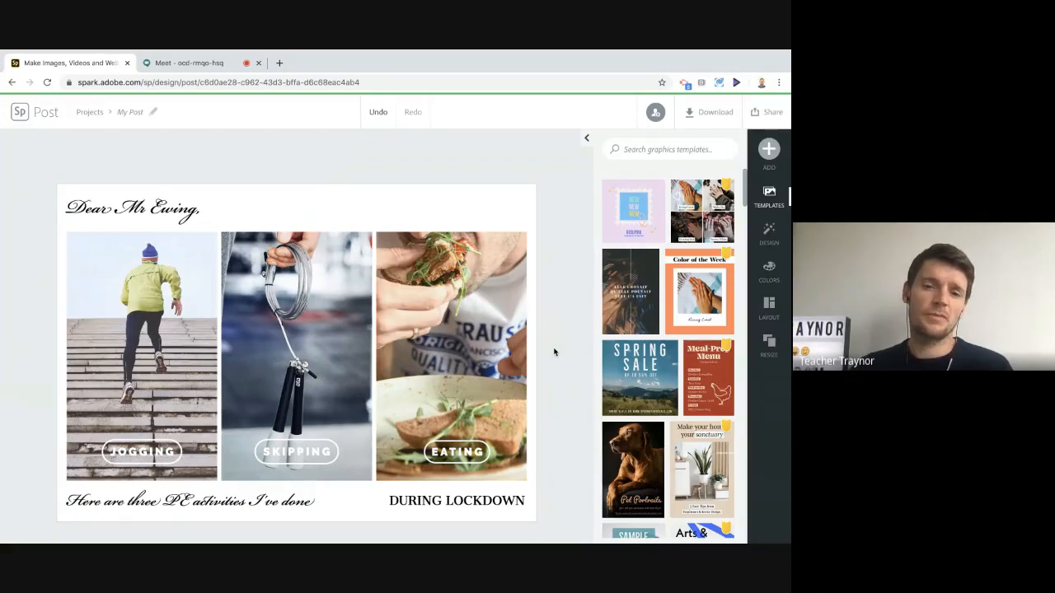
# Save a PNG download of the postcard, publish it, and copy its generated public link.
pyautogui.click(704, 112)
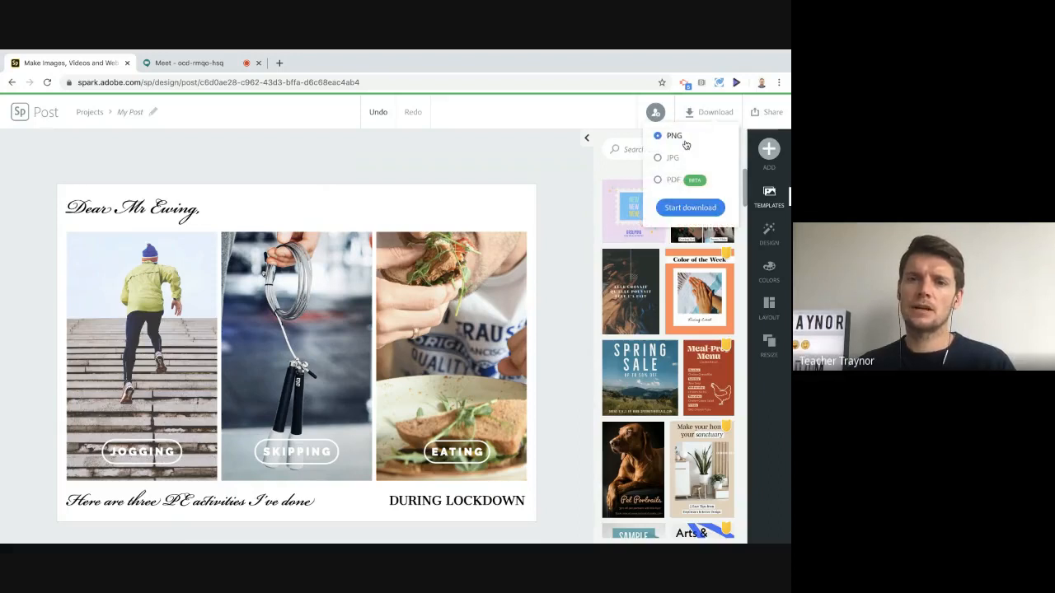
pyautogui.click(671, 209)
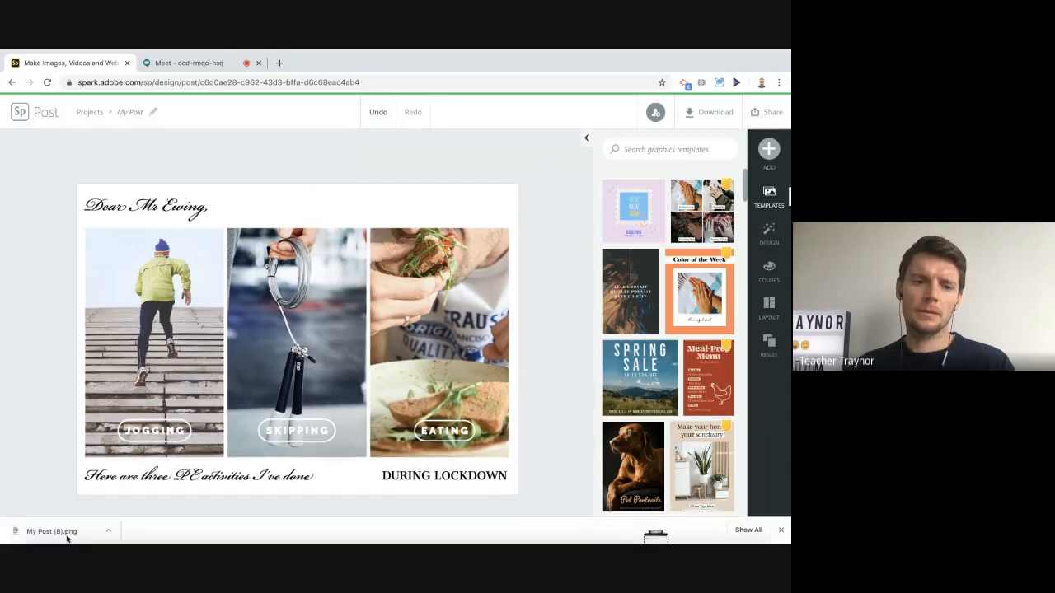
pyautogui.click(762, 112)
pyautogui.click(709, 138)
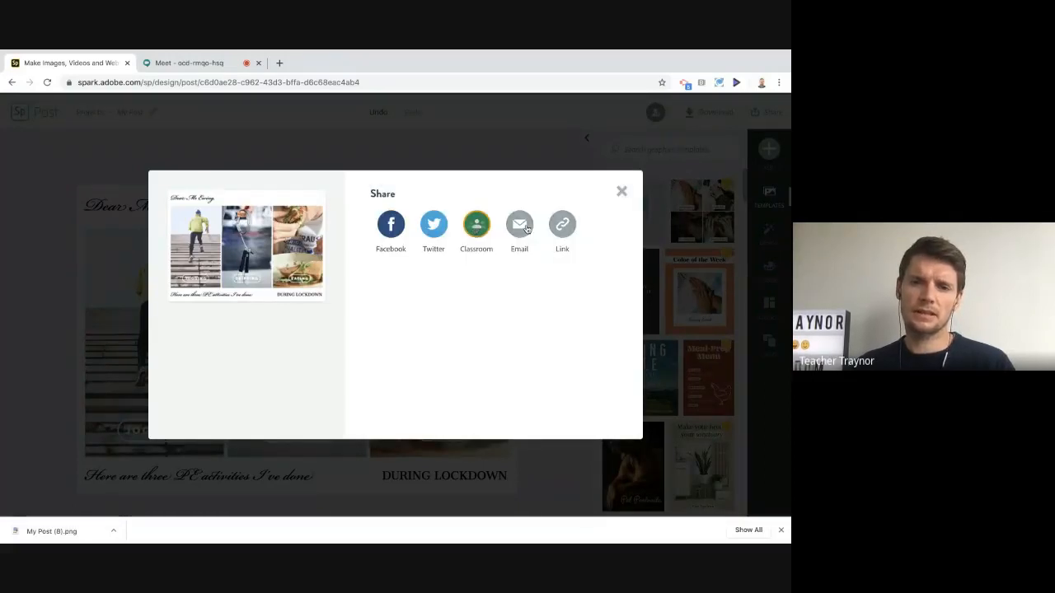
pyautogui.click(556, 226)
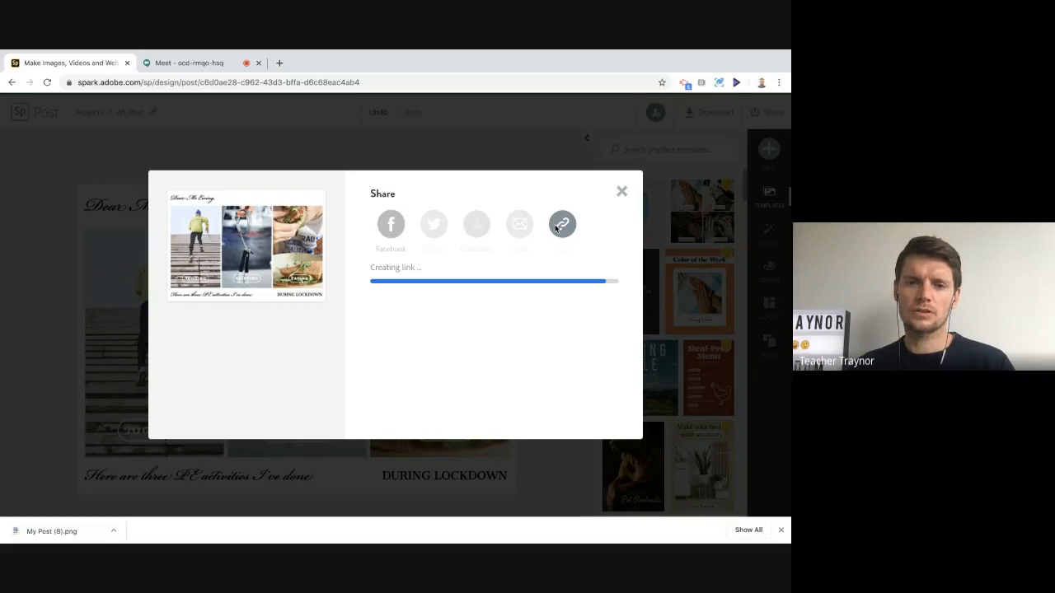
pyautogui.click(780, 530)
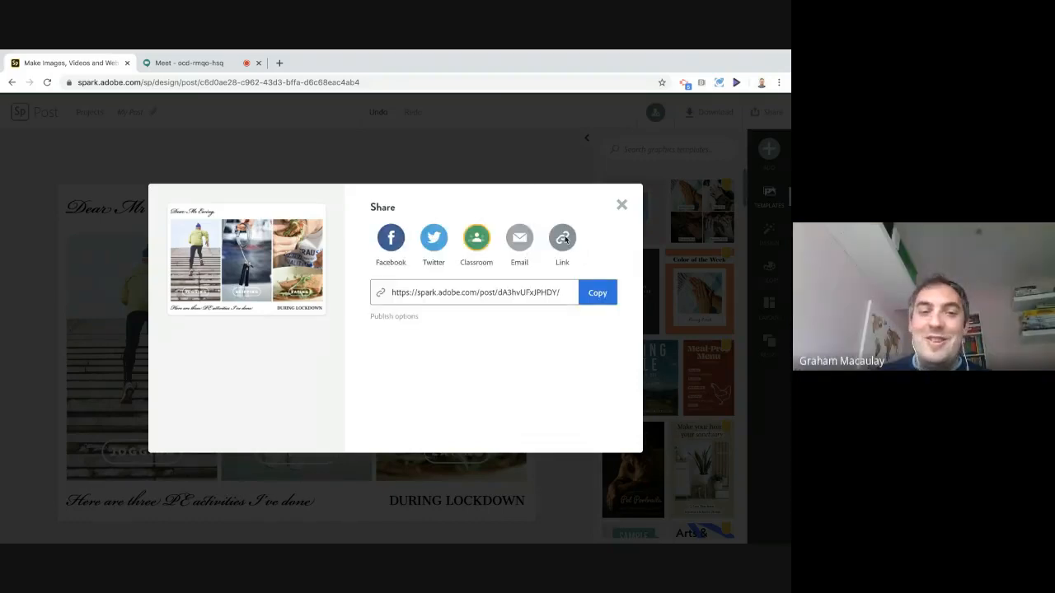
pyautogui.click(597, 293)
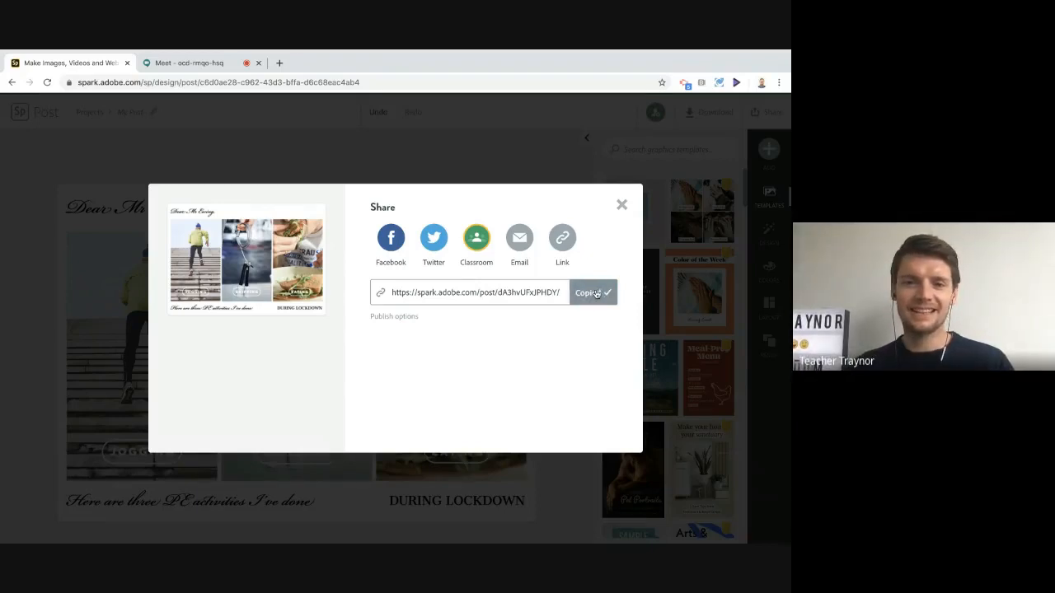
pyautogui.click(622, 206)
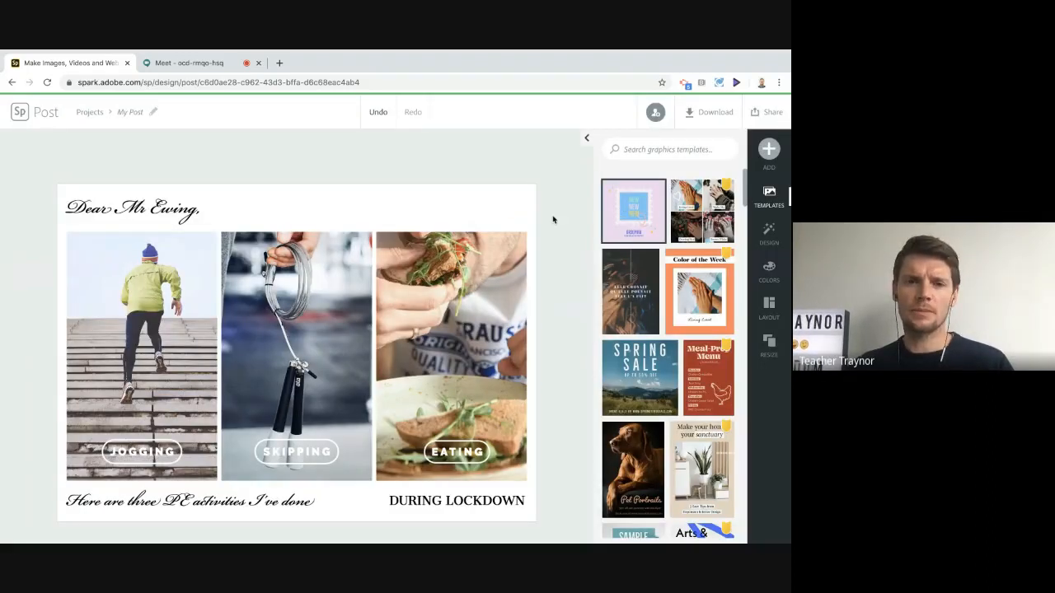
# Swap the third-slot food photo for a cyclist photo found by searching 'cycling'.
pyautogui.click(445, 325)
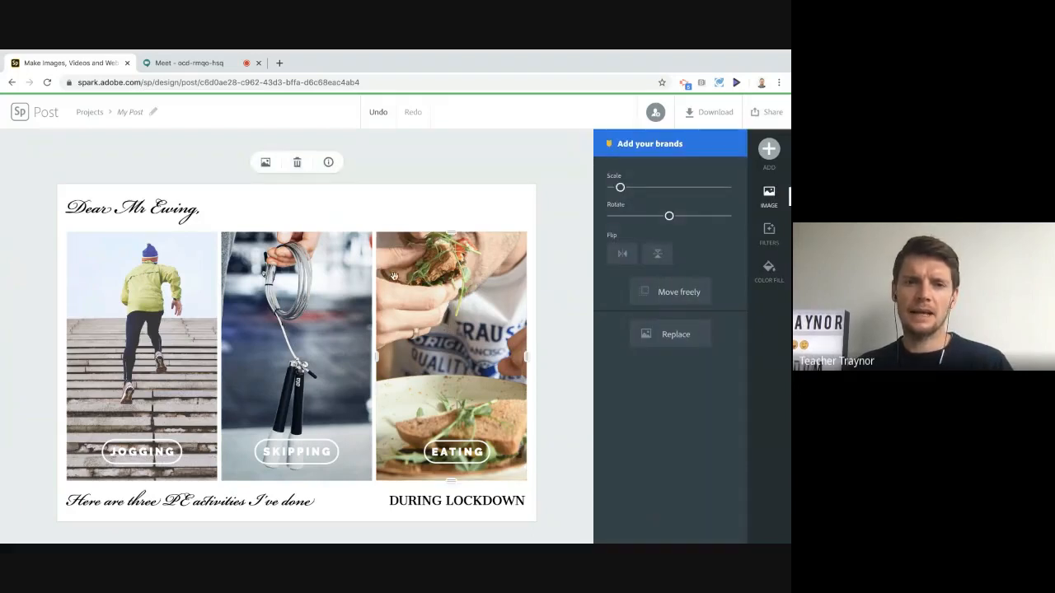
pyautogui.click(265, 163)
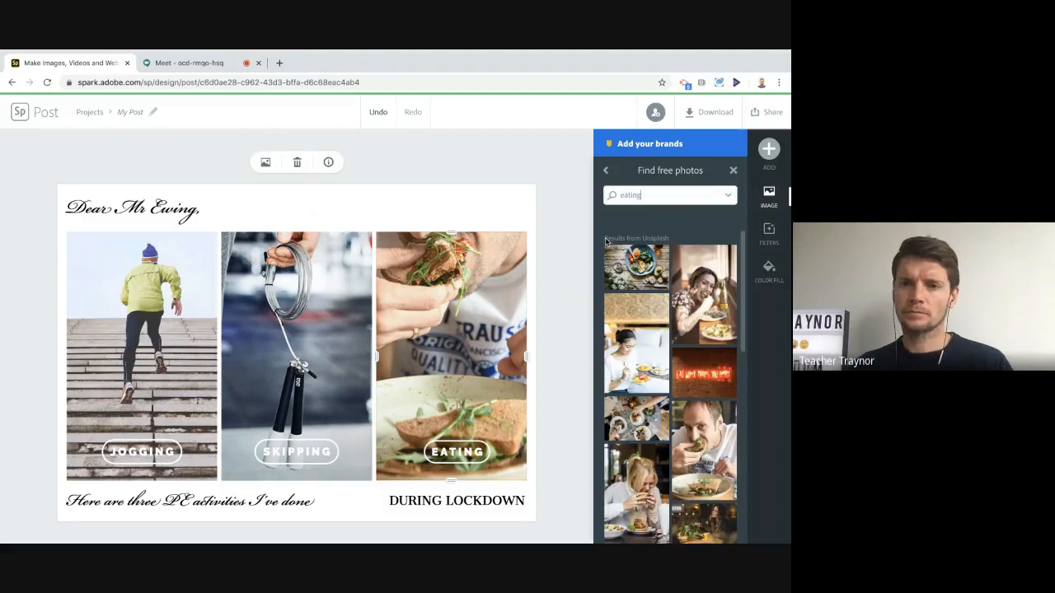
pyautogui.doubleClick(631, 195)
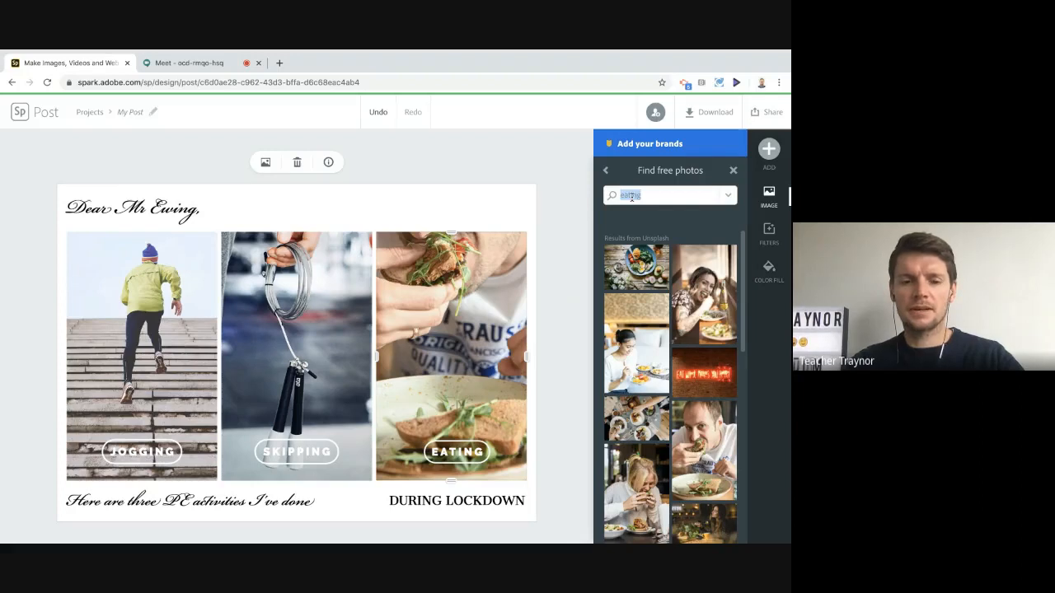
pyautogui.write('cycling')
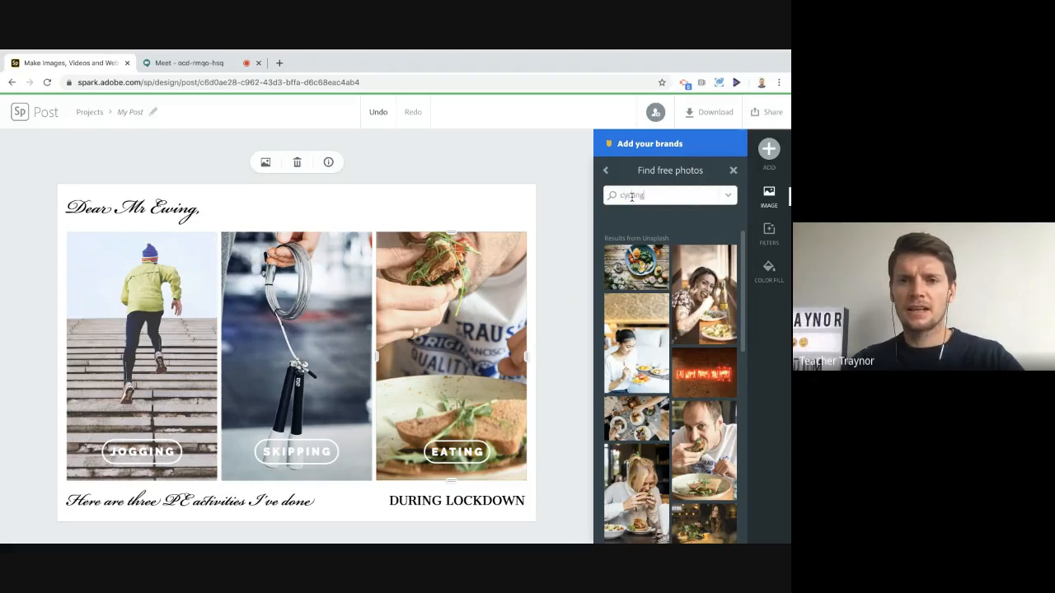
pyautogui.press('Return')
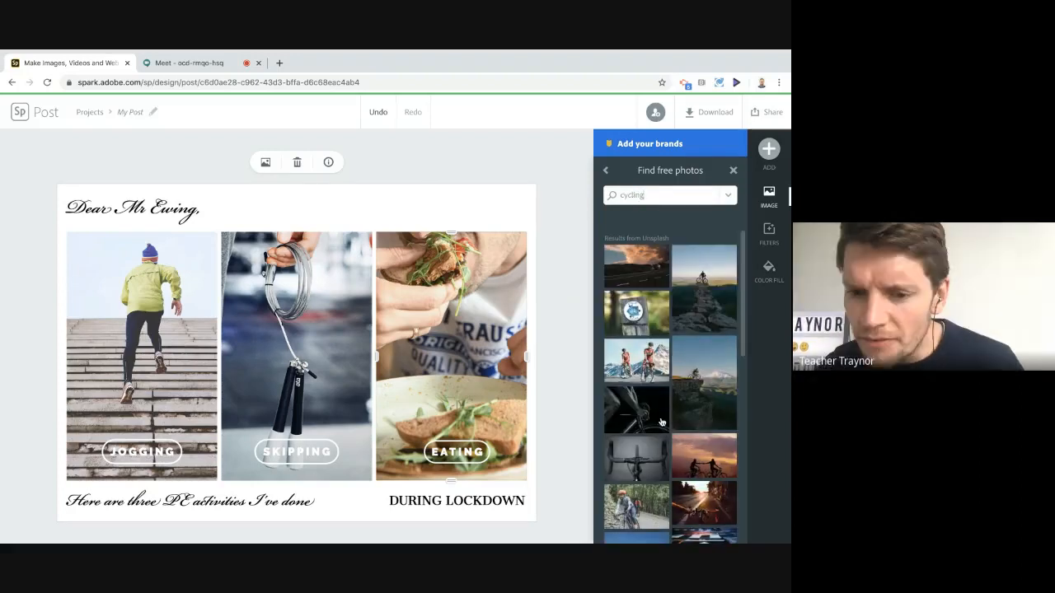
pyautogui.scroll(-2, 642, 437)
pyautogui.click(642, 446)
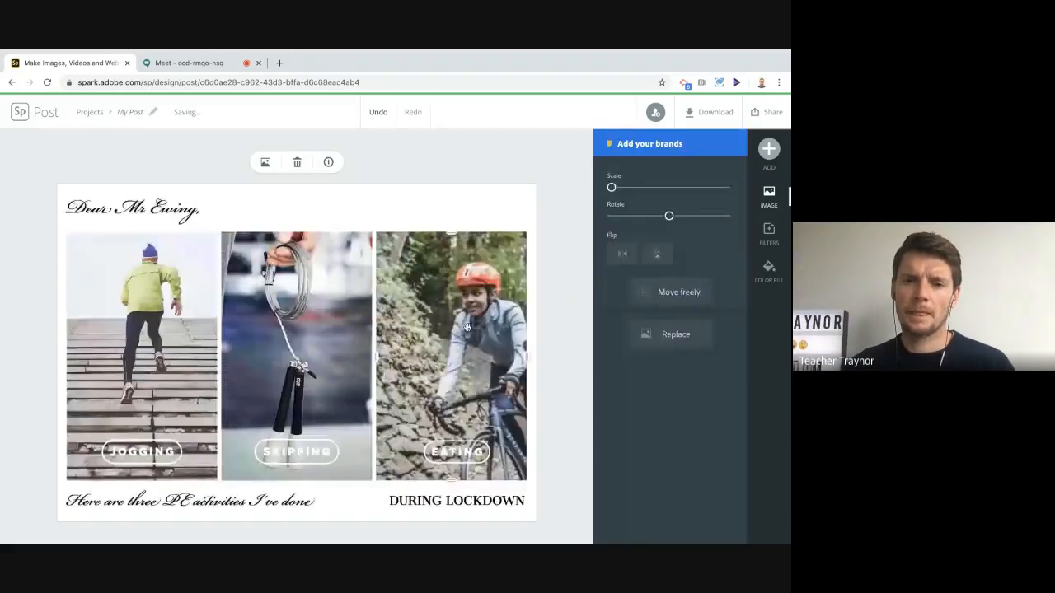
# Zoom the cycling photo out to show the rider and retype its label as 'cycling'.
pyautogui.scroll(2, 465, 328)
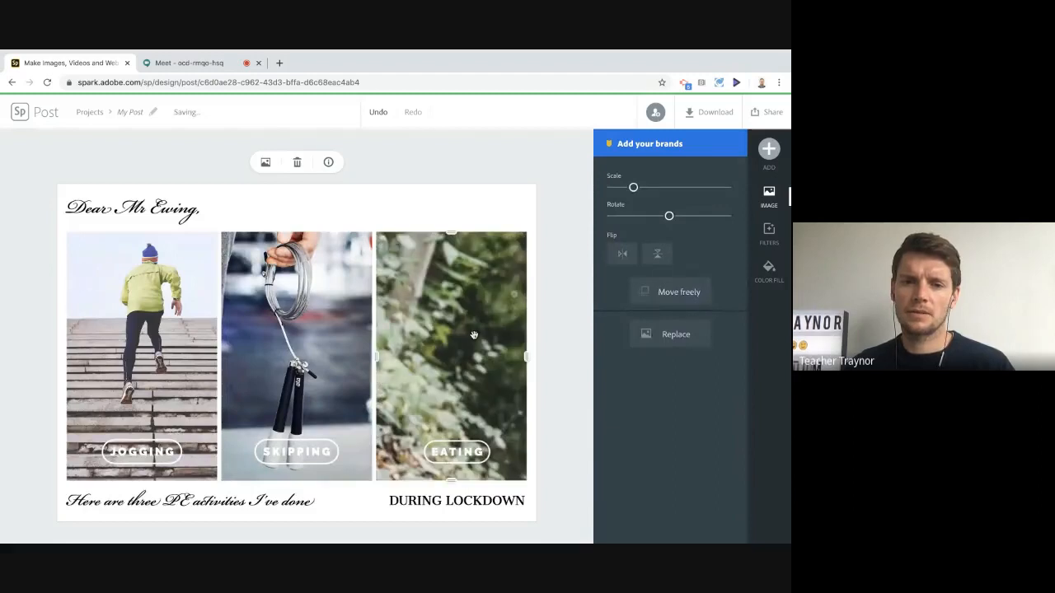
pyautogui.moveTo(632, 187); pyautogui.dragTo(599, 190)
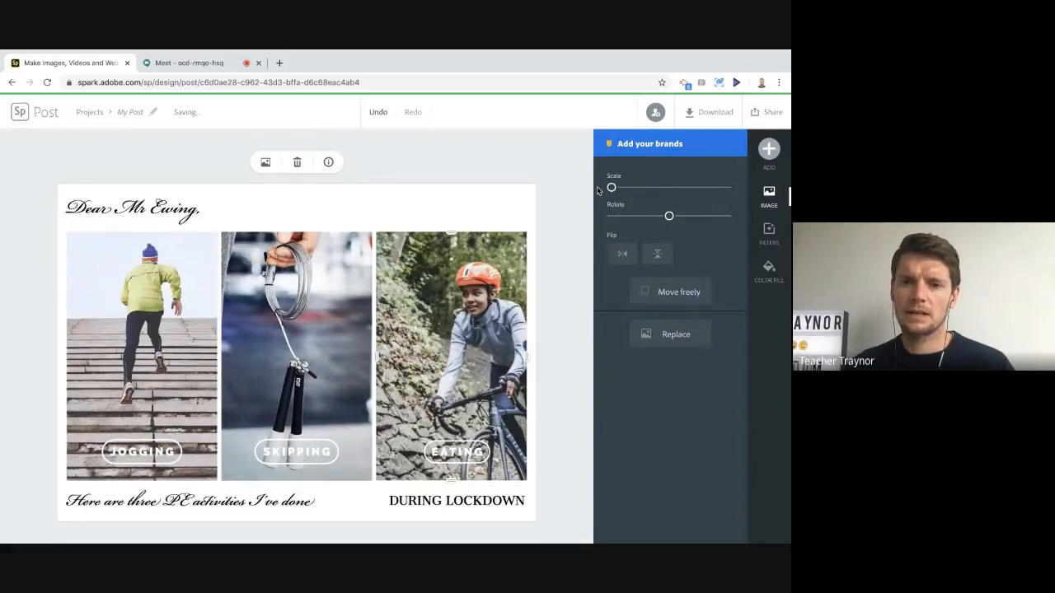
pyautogui.doubleClick(457, 453)
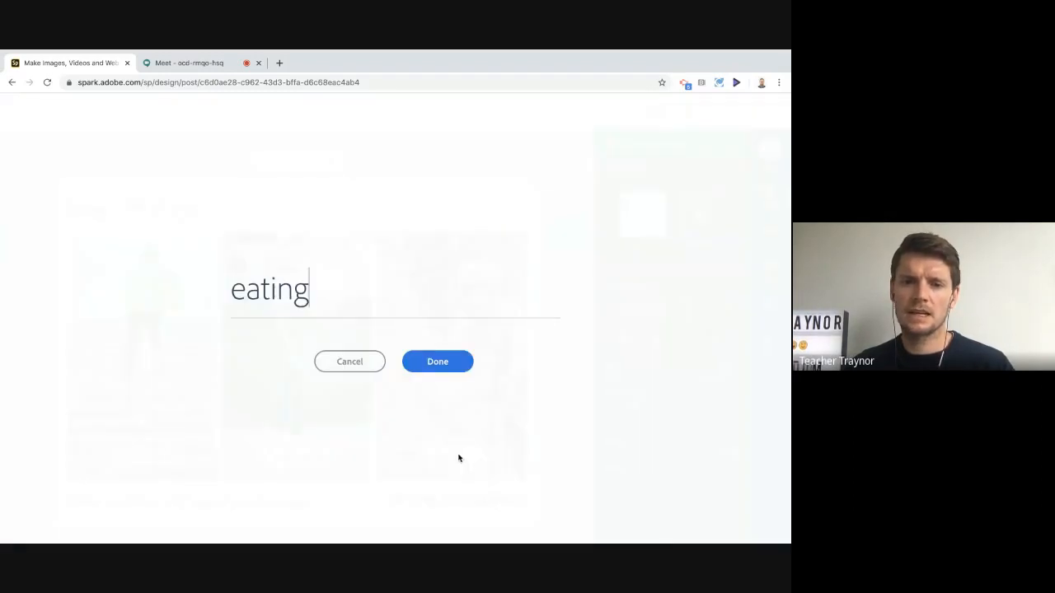
pyautogui.doubleClick(272, 292)
pyautogui.write('cycl')
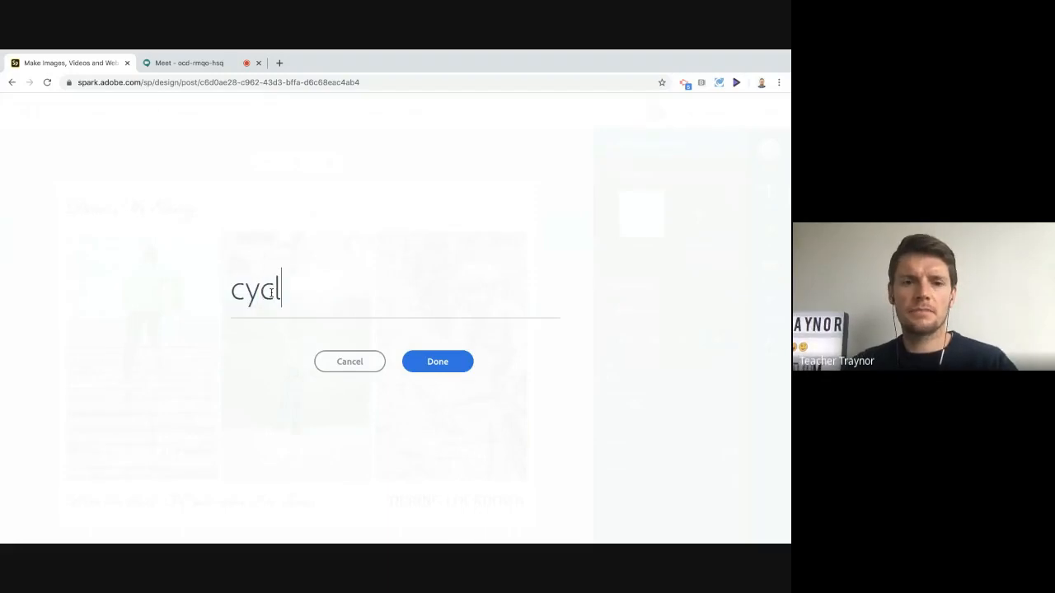
pyautogui.write('ing')
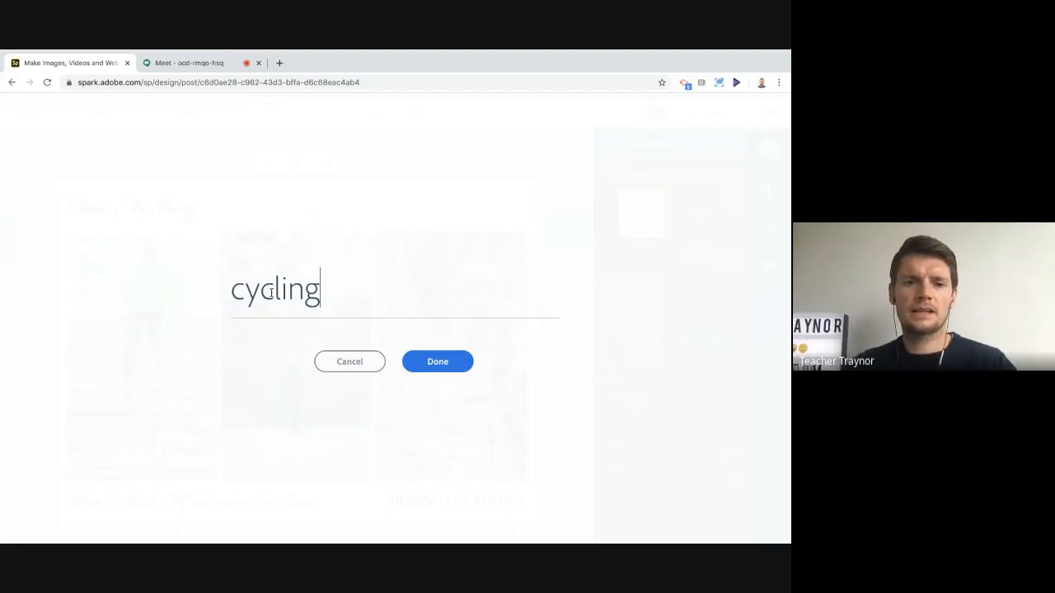
pyautogui.click(424, 361)
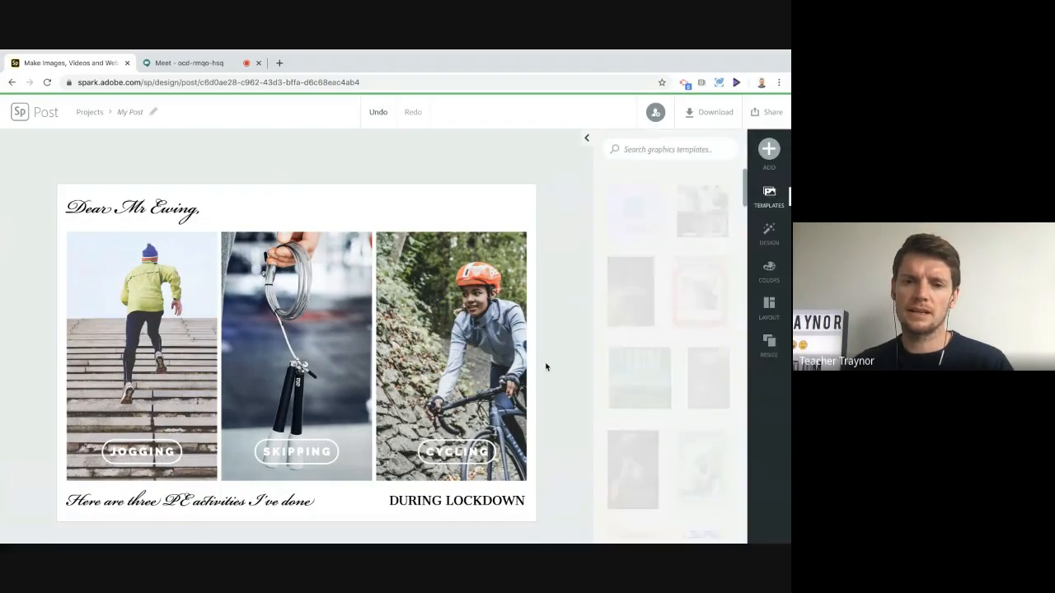
# Republish the revised postcard, regenerate its shareable link, and close the Share window.
pyautogui.click(759, 112)
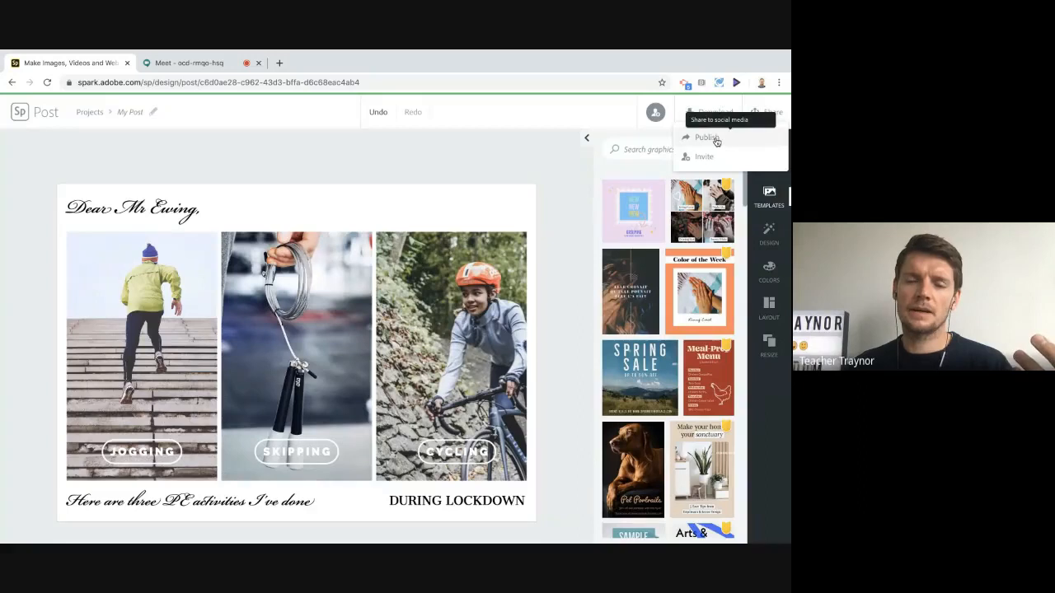
pyautogui.click(716, 140)
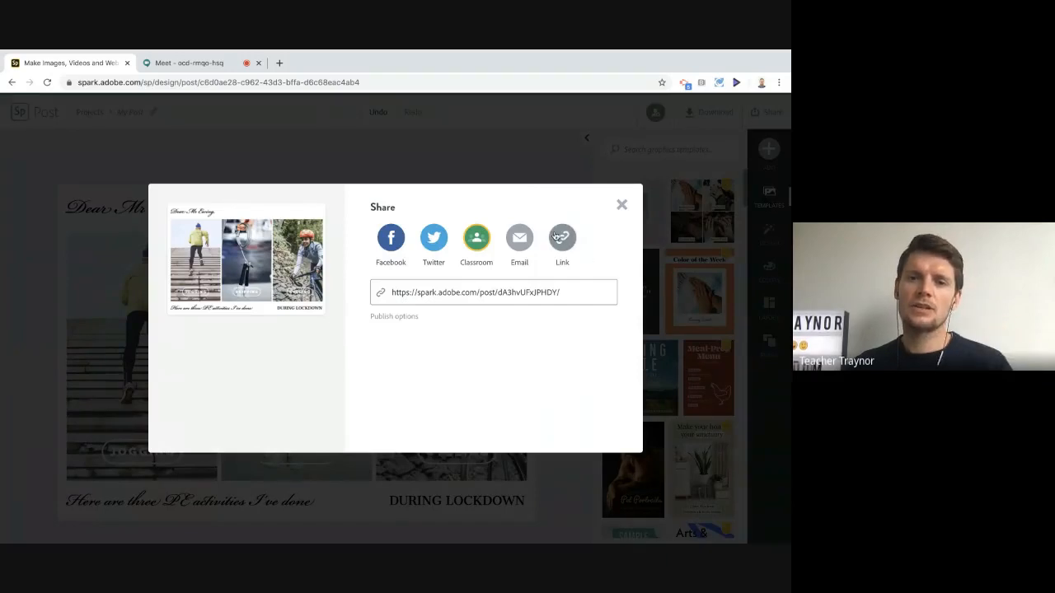
pyautogui.click(563, 239)
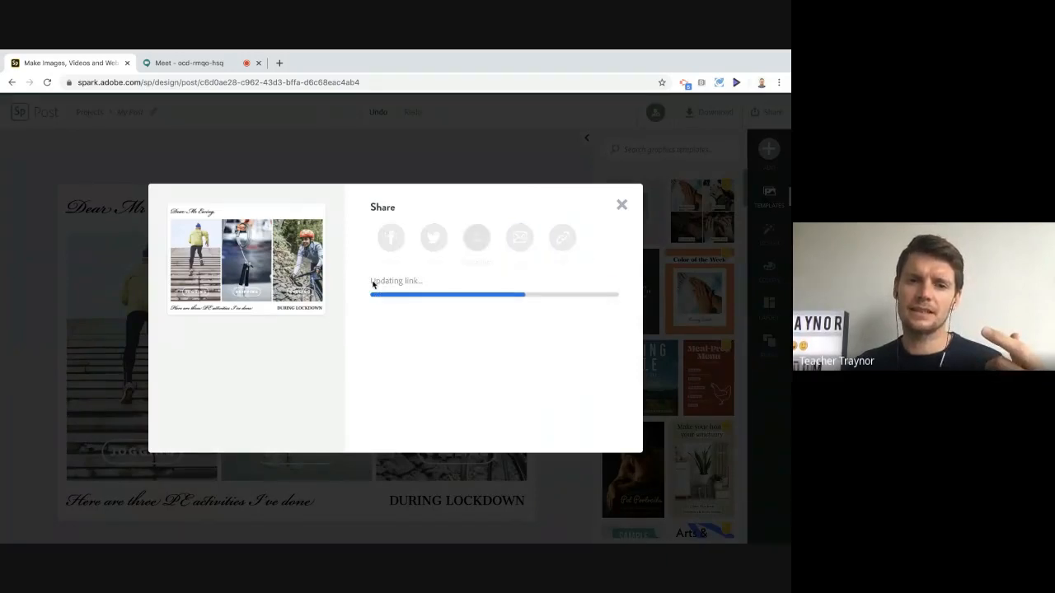
pyautogui.moveTo(372, 280); pyautogui.dragTo(513, 280)
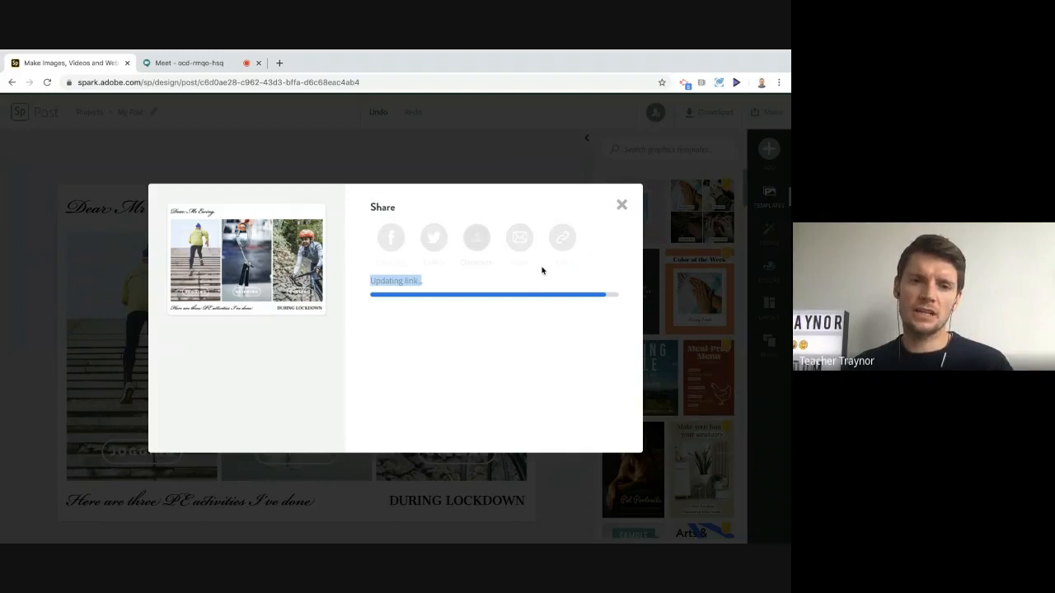
pyautogui.click(621, 206)
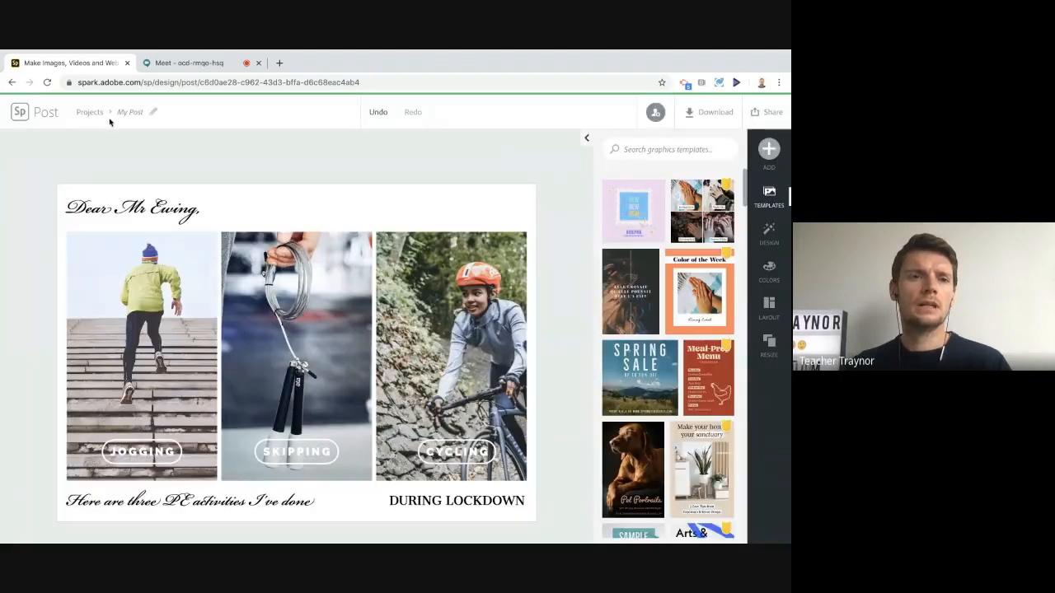
# Return to the Projects list and create a new Collage project.
pyautogui.click(90, 114)
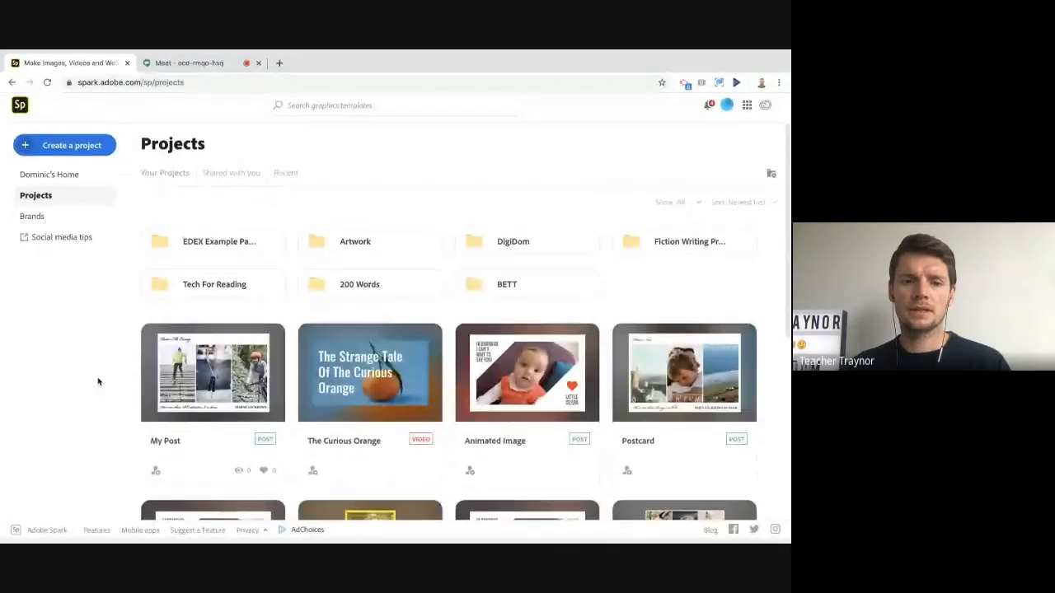
pyautogui.scroll(-3, 302, 402)
pyautogui.scroll(-4, 301, 405)
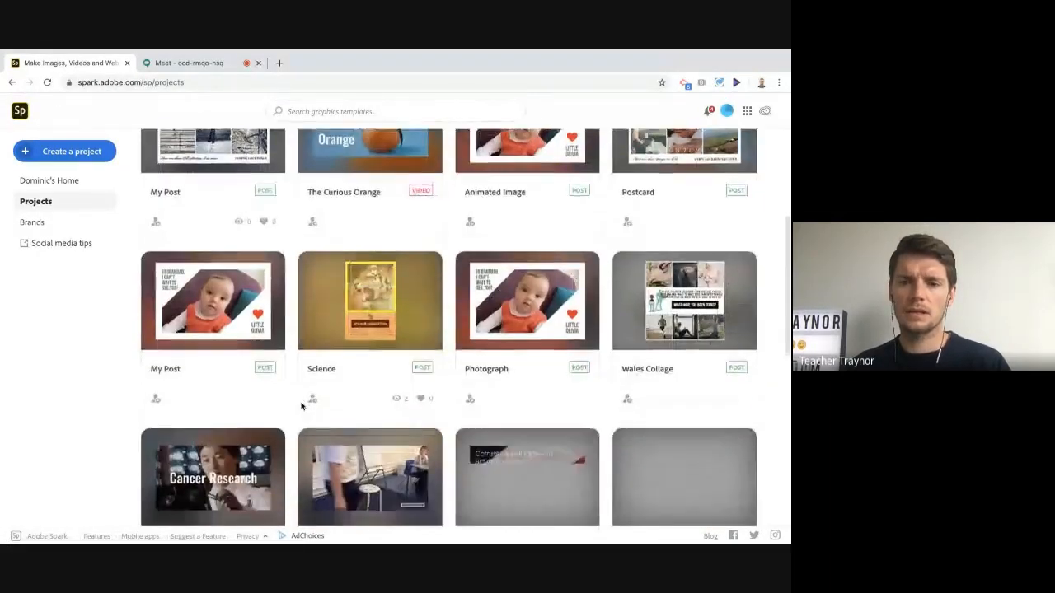
pyautogui.scroll(3, 302, 405)
pyautogui.scroll(4, 301, 405)
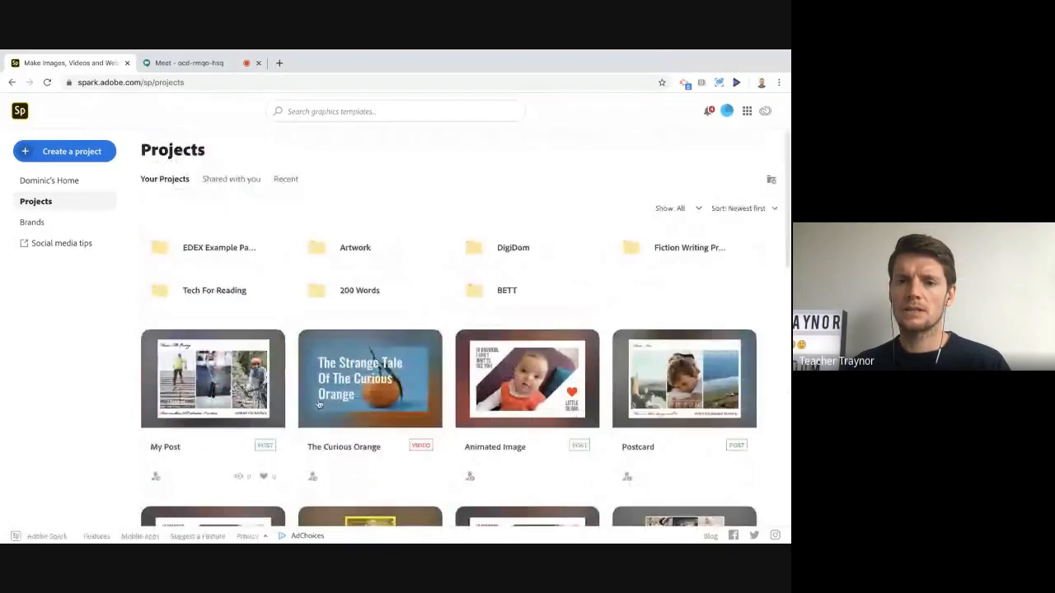
pyautogui.click(69, 154)
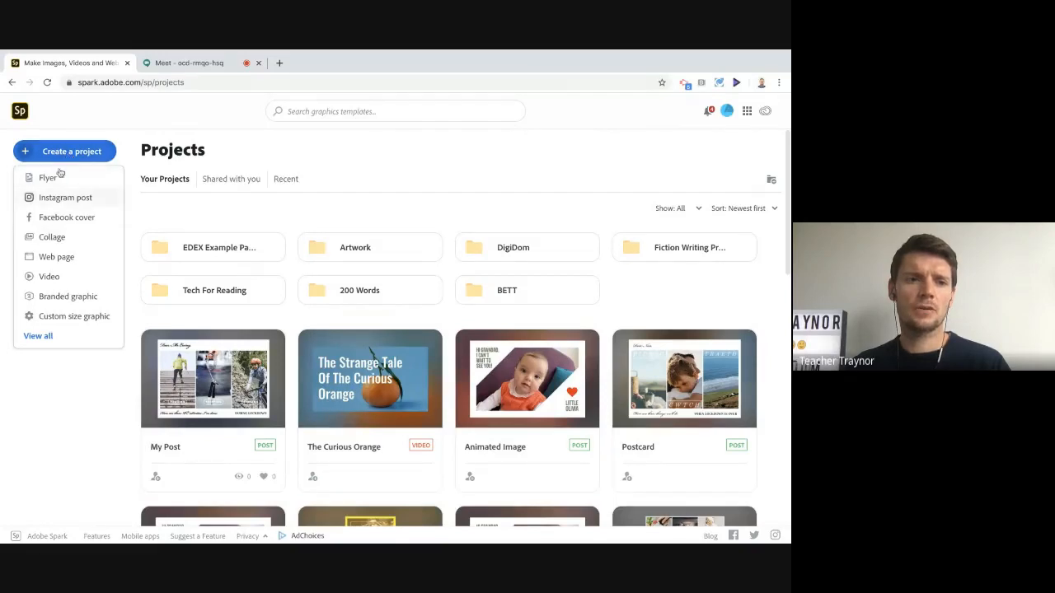
pyautogui.click(51, 238)
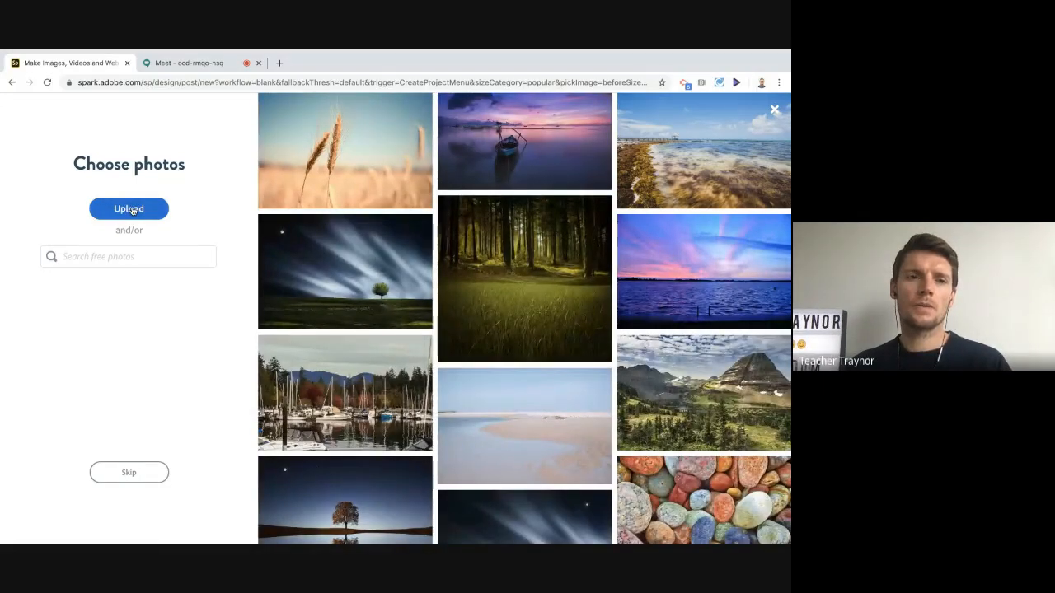
pyautogui.click(132, 209)
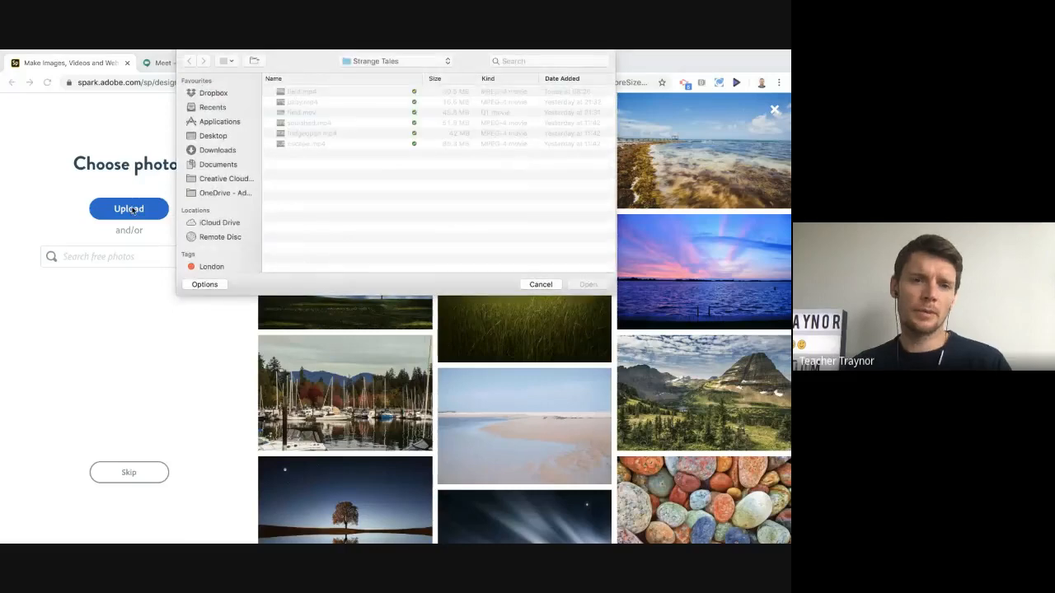
pyautogui.click(211, 150)
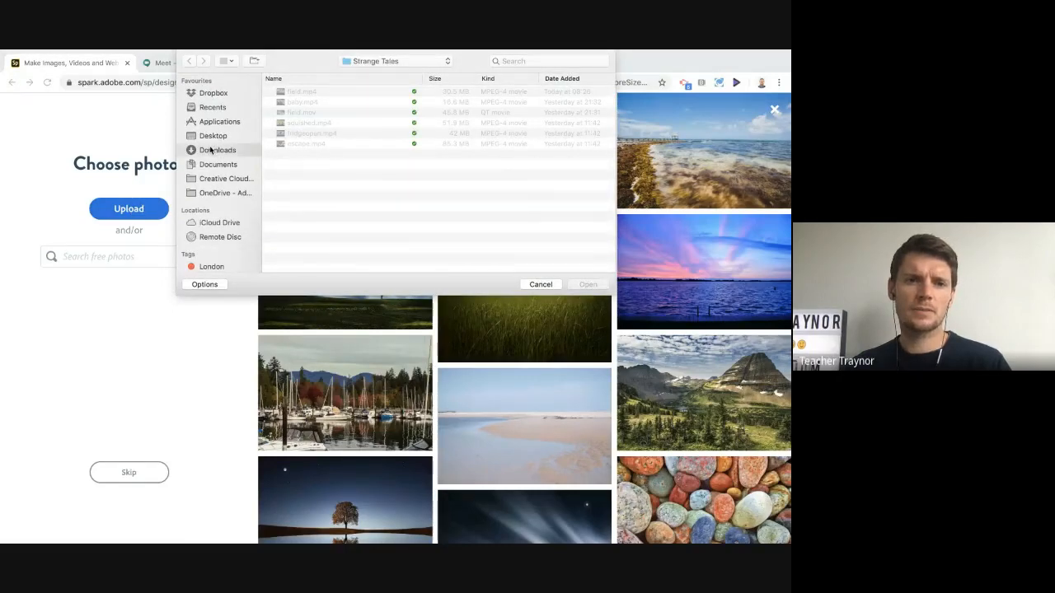
pyautogui.scroll(-3, 286, 198)
pyautogui.scroll(5, 284, 196)
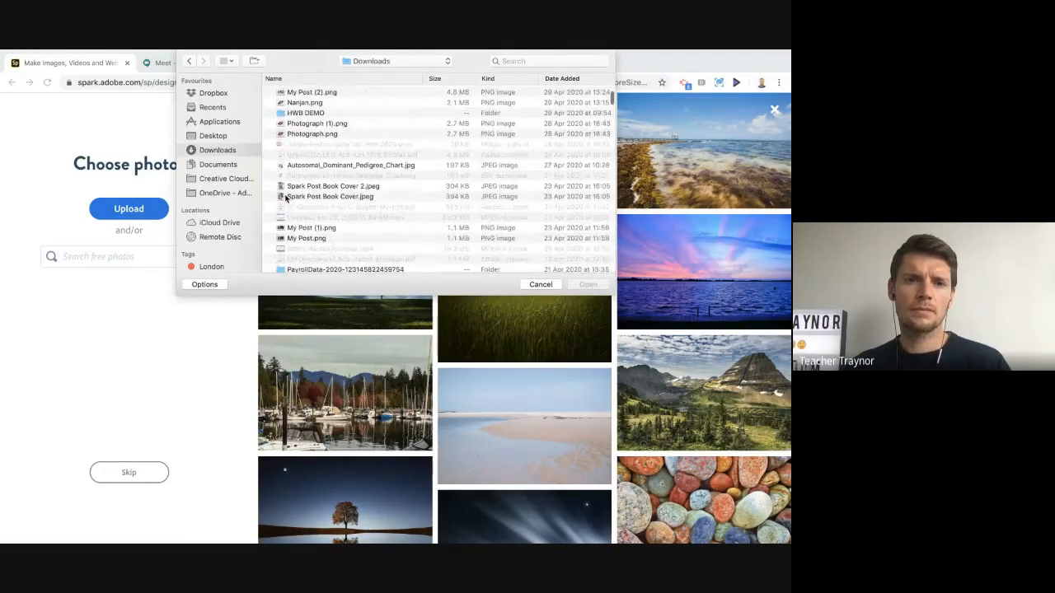
pyautogui.doubleClick(303, 111)
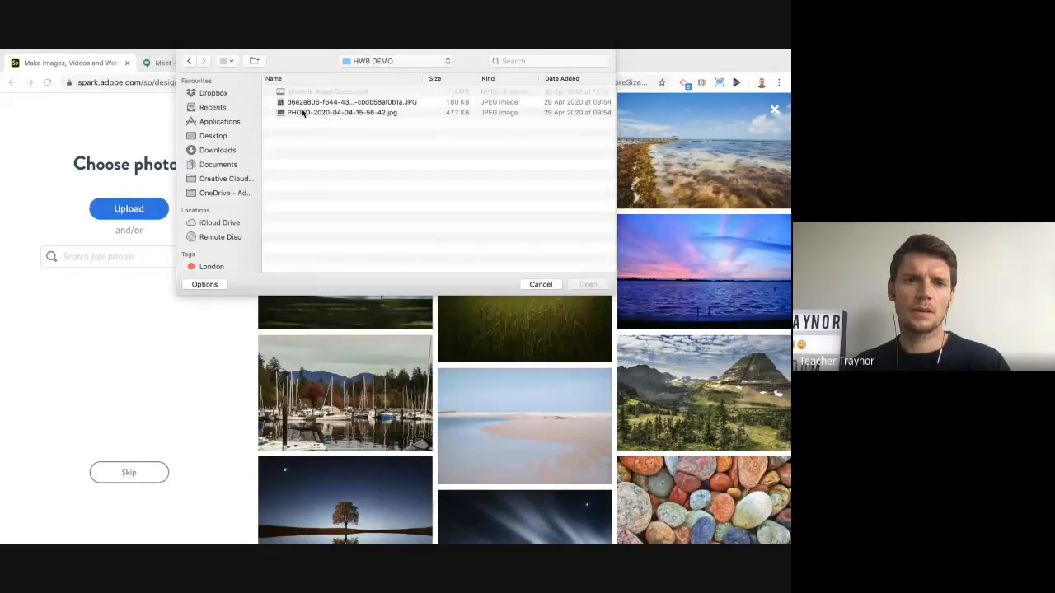
pyautogui.click(303, 113)
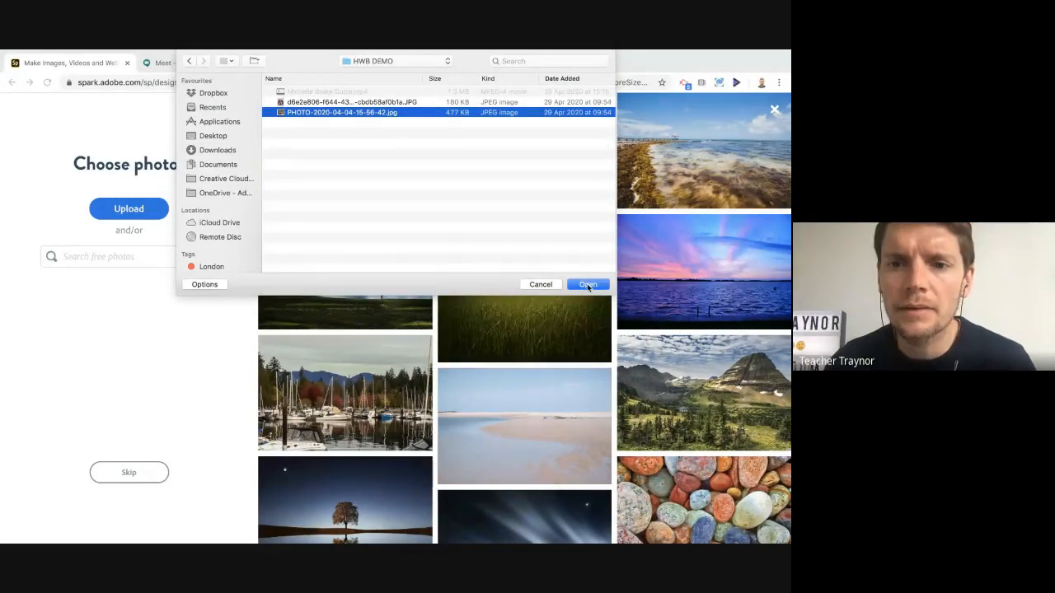
pyautogui.click(587, 285)
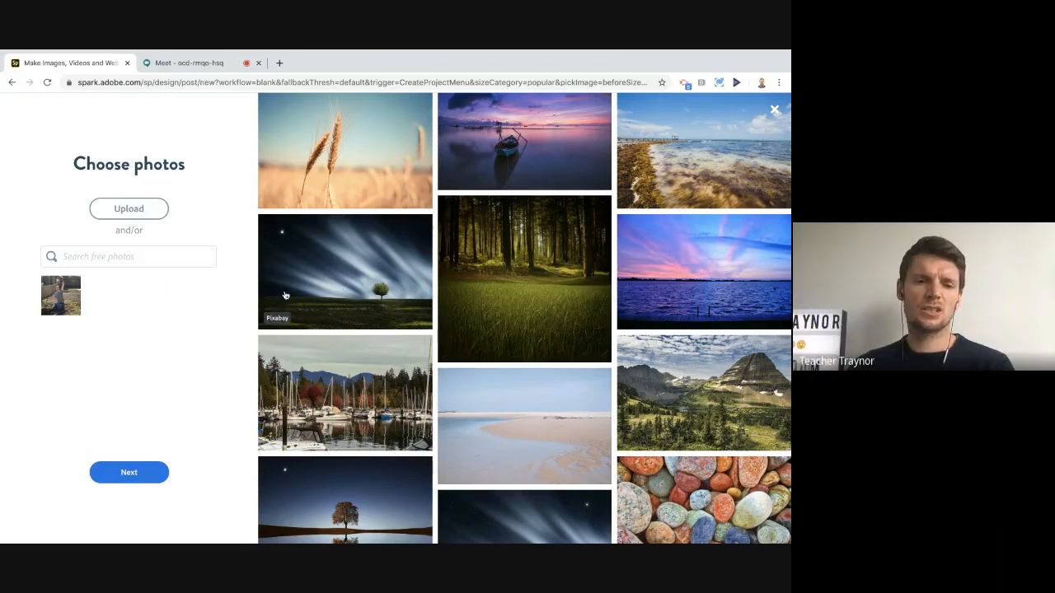
# Search free photos for 'baby' and 'tea', adding the pink-robe baby and glass-of-tea photos.
pyautogui.click(108, 258)
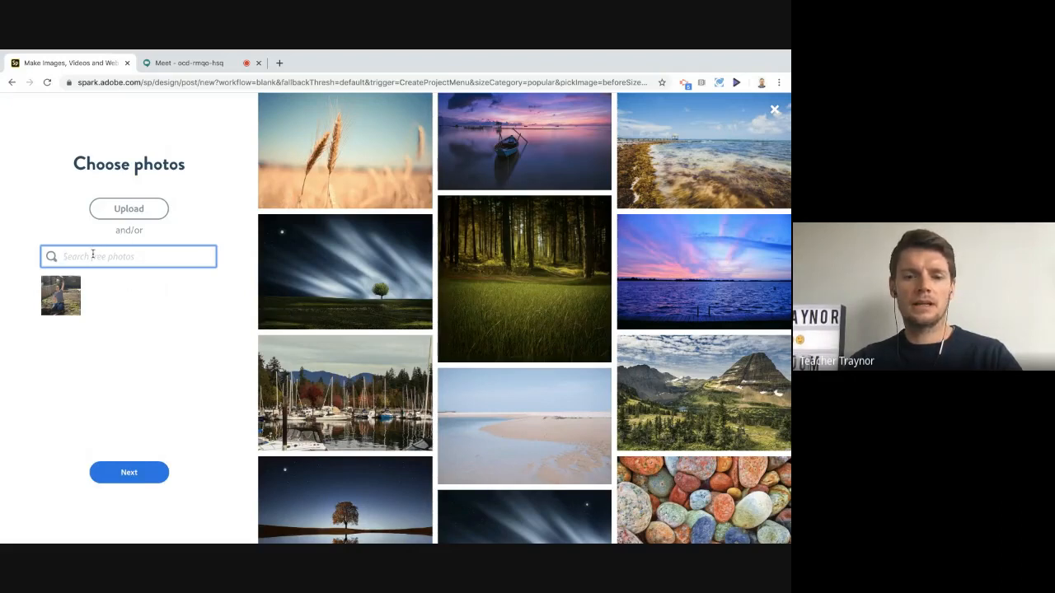
pyautogui.write('baby')
pyautogui.press('Return')
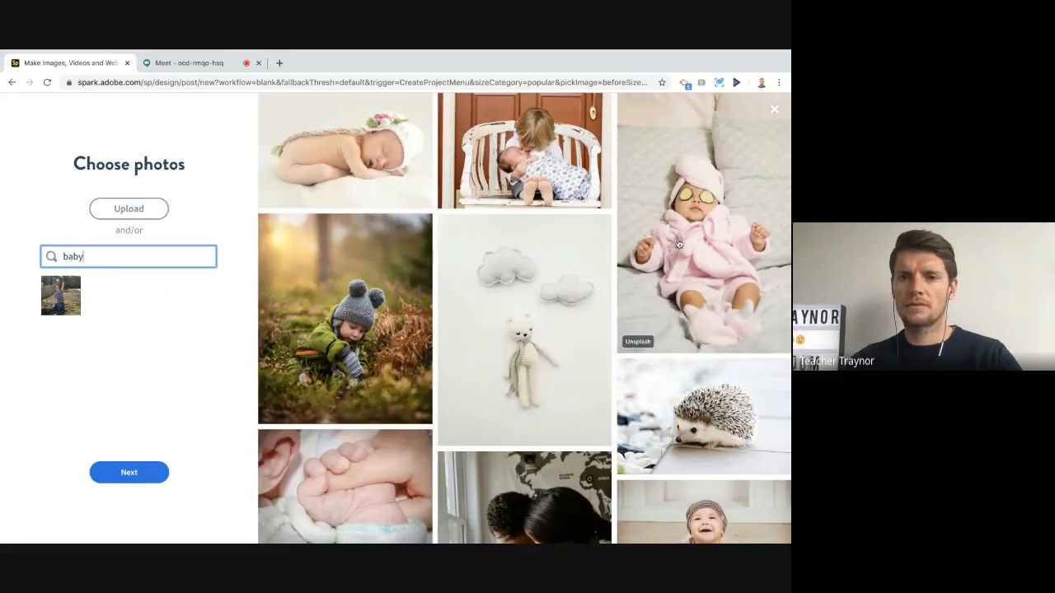
pyautogui.click(630, 249)
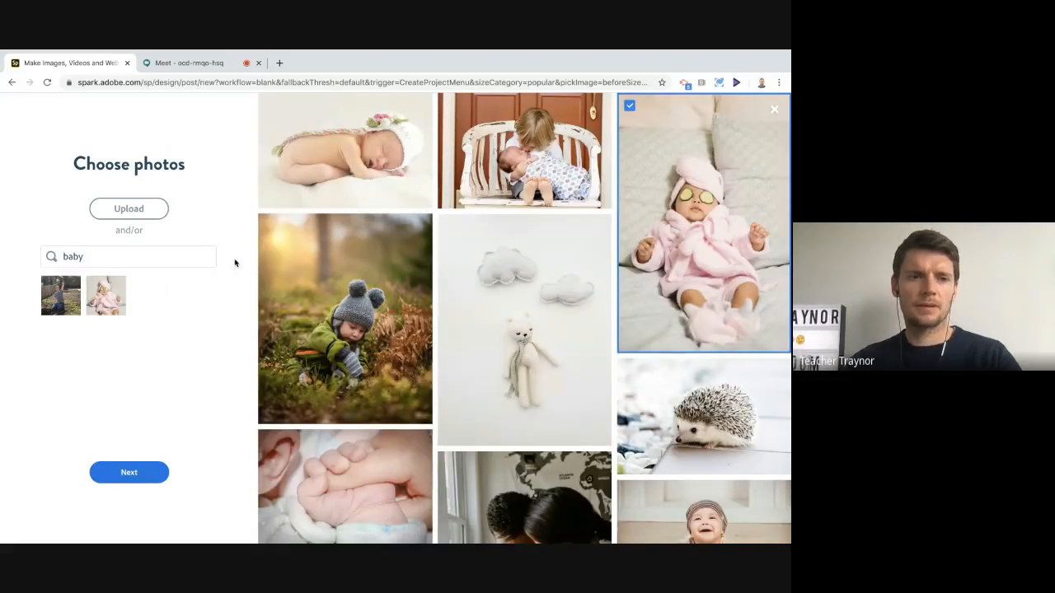
pyautogui.doubleClick(73, 257)
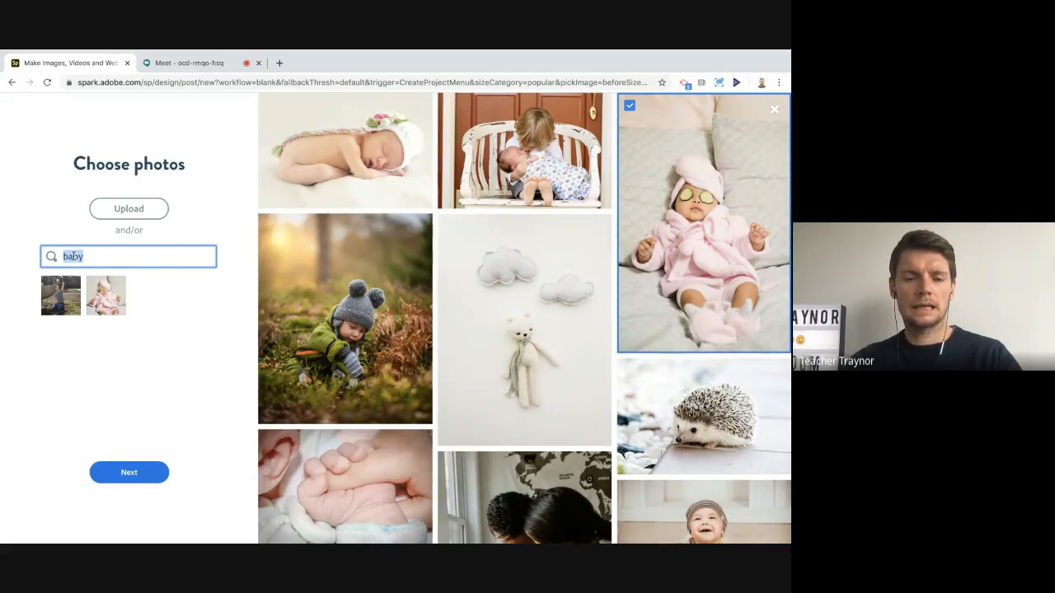
pyautogui.write('tea')
pyautogui.press('Return')
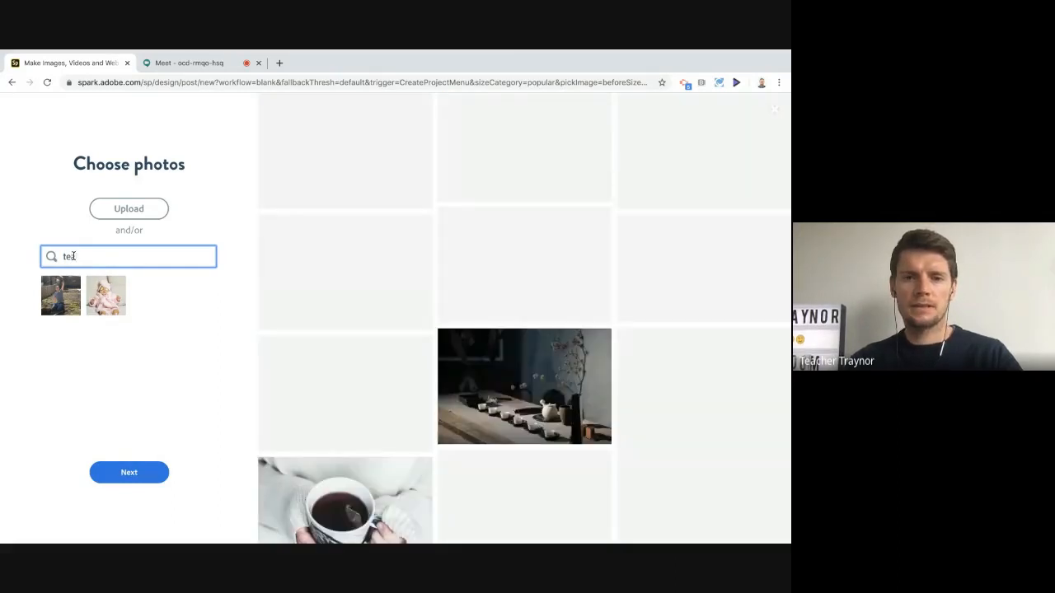
pyautogui.click(474, 274)
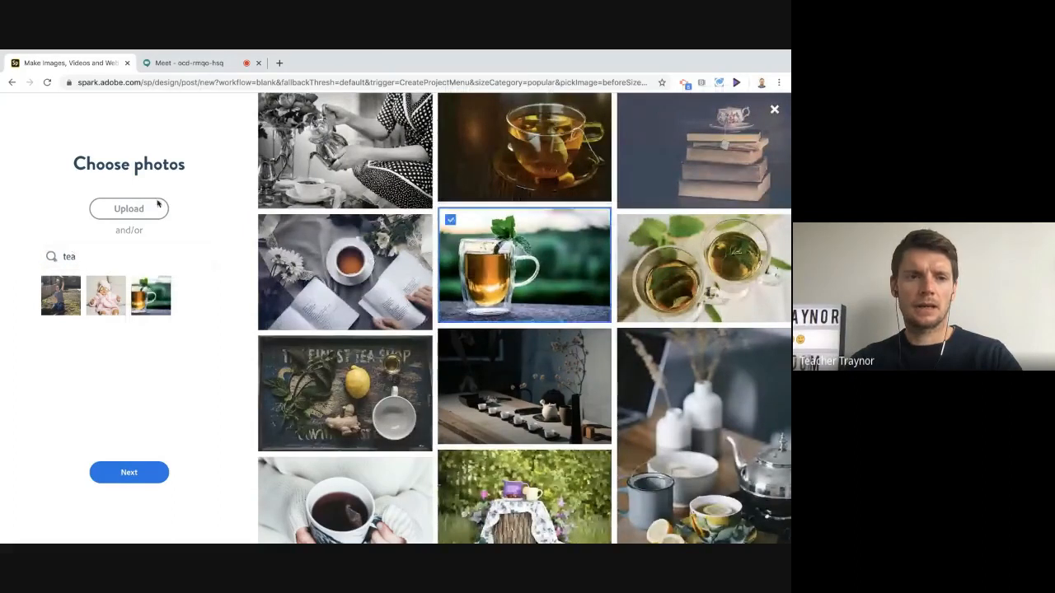
# Search free photos for 'DIY' and add the drill photo.
pyautogui.doubleClick(70, 257)
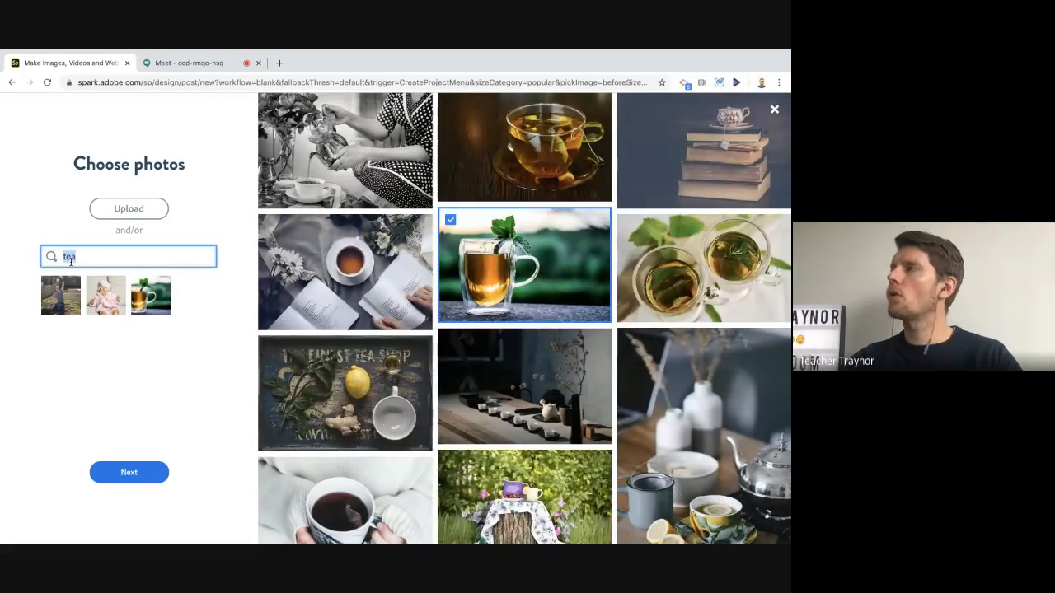
pyautogui.write('DIY')
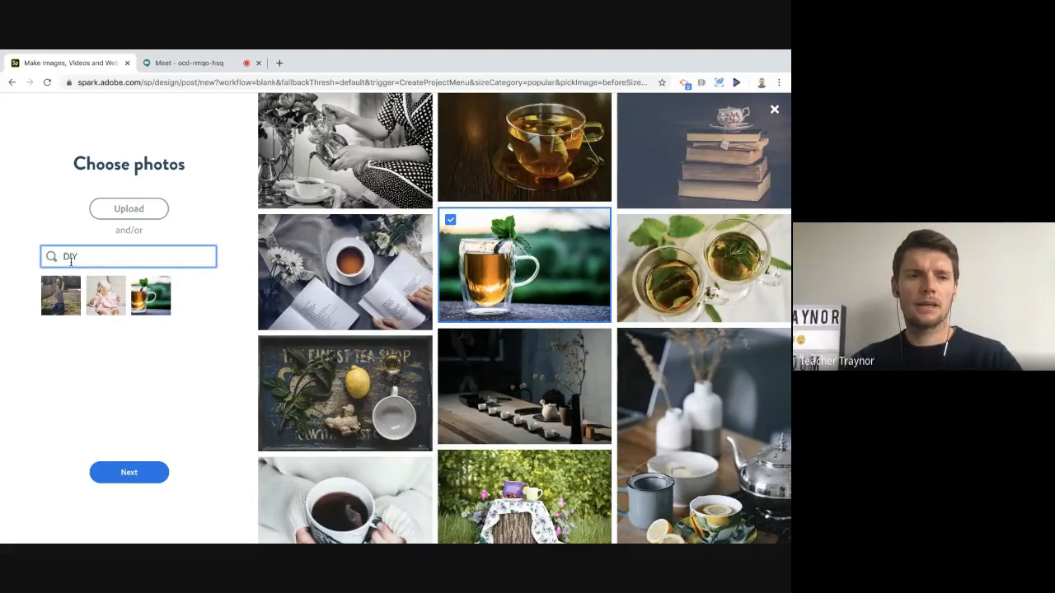
pyautogui.press('Return')
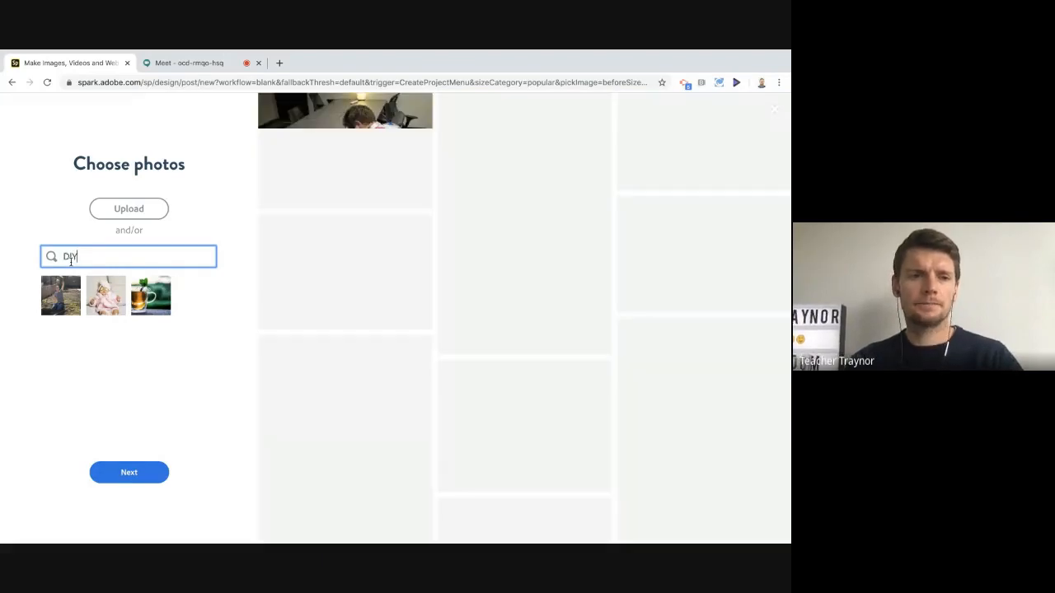
pyautogui.scroll(-5, 374, 310)
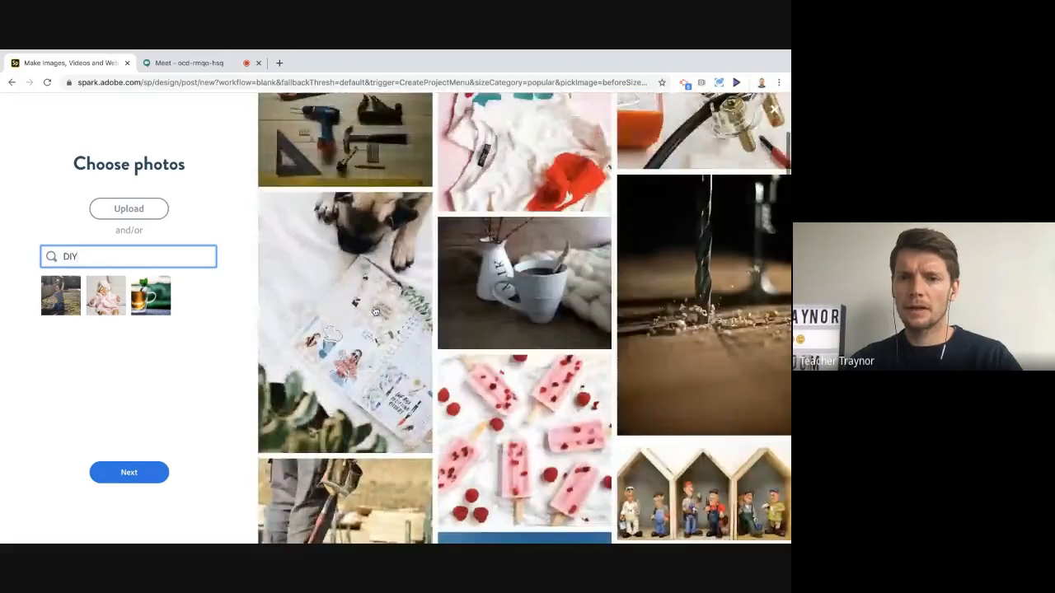
pyautogui.scroll(4, 375, 311)
pyautogui.click(641, 271)
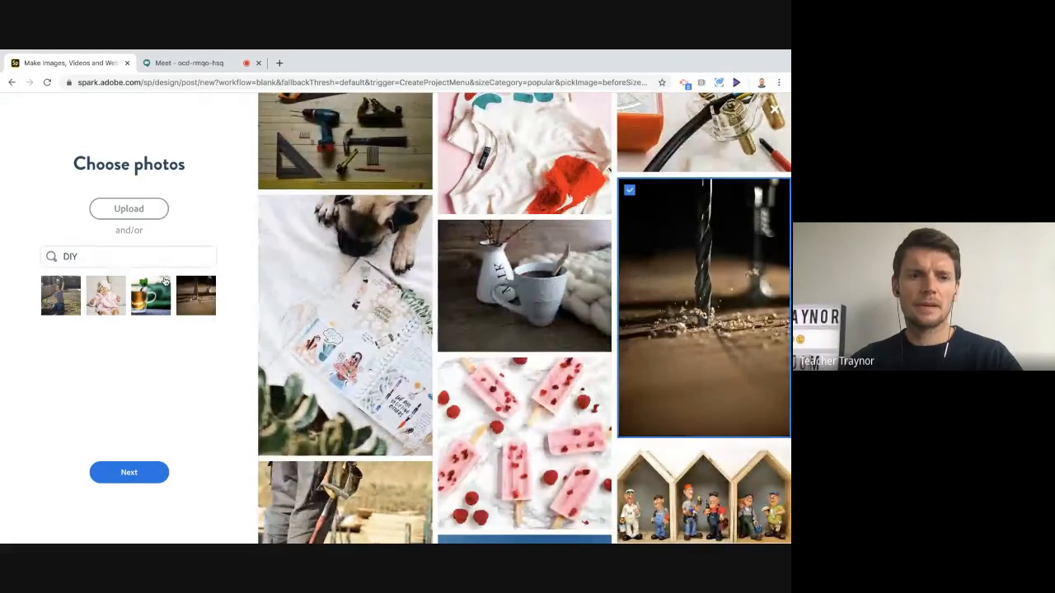
# Search 'exercise', add the runner-on-track photo and continue to sizing.
pyautogui.click(105, 258)
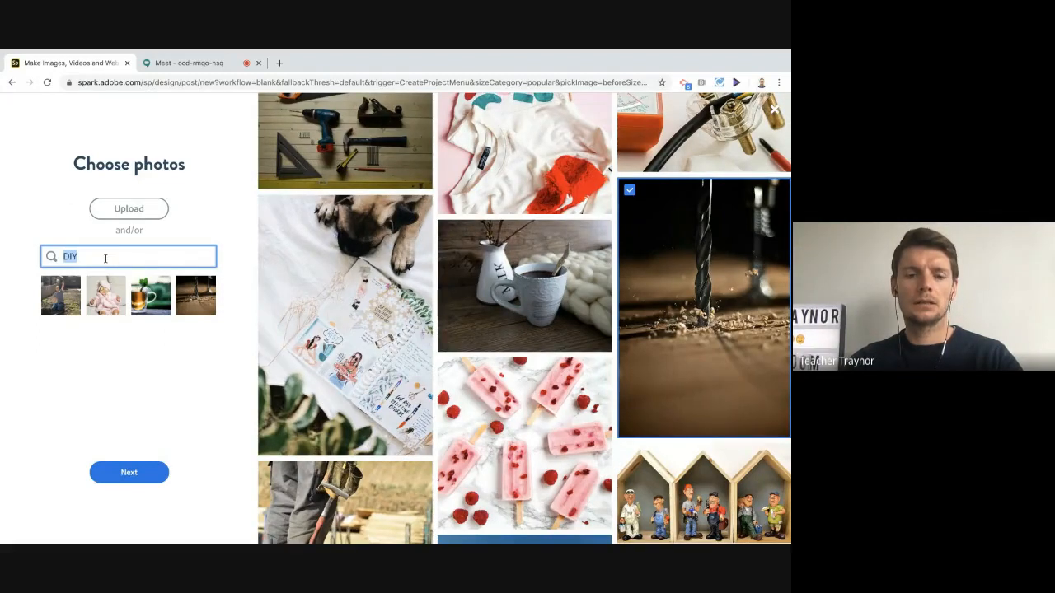
pyautogui.write('e')
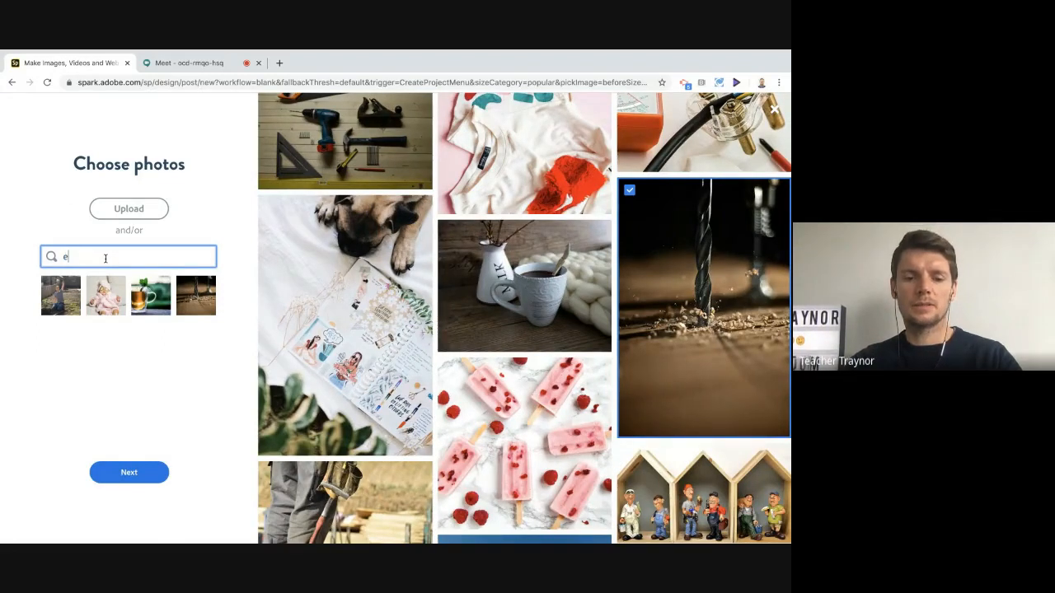
pyautogui.write('xercise')
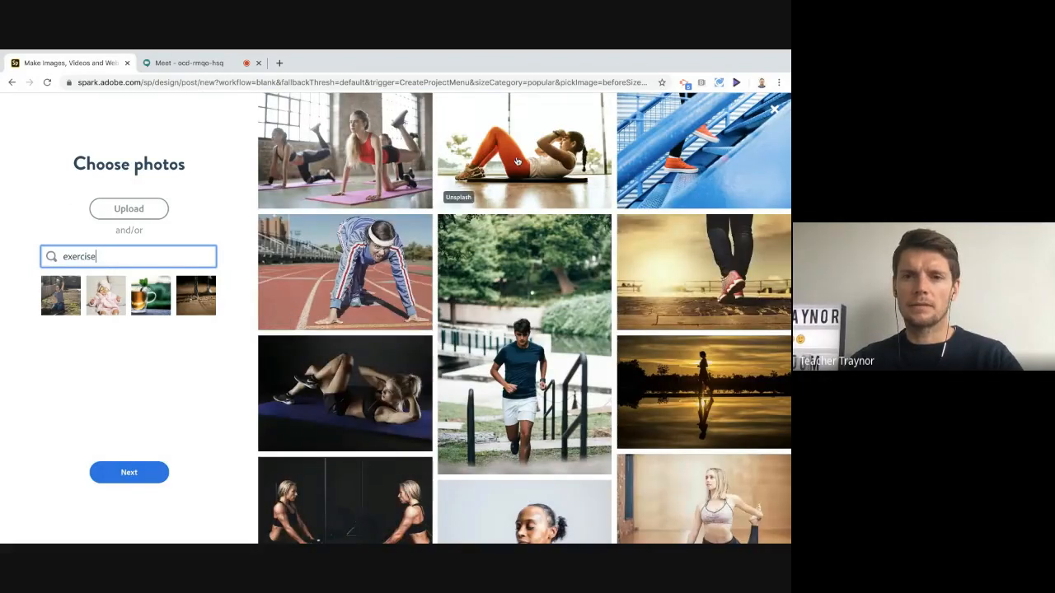
pyautogui.click(365, 262)
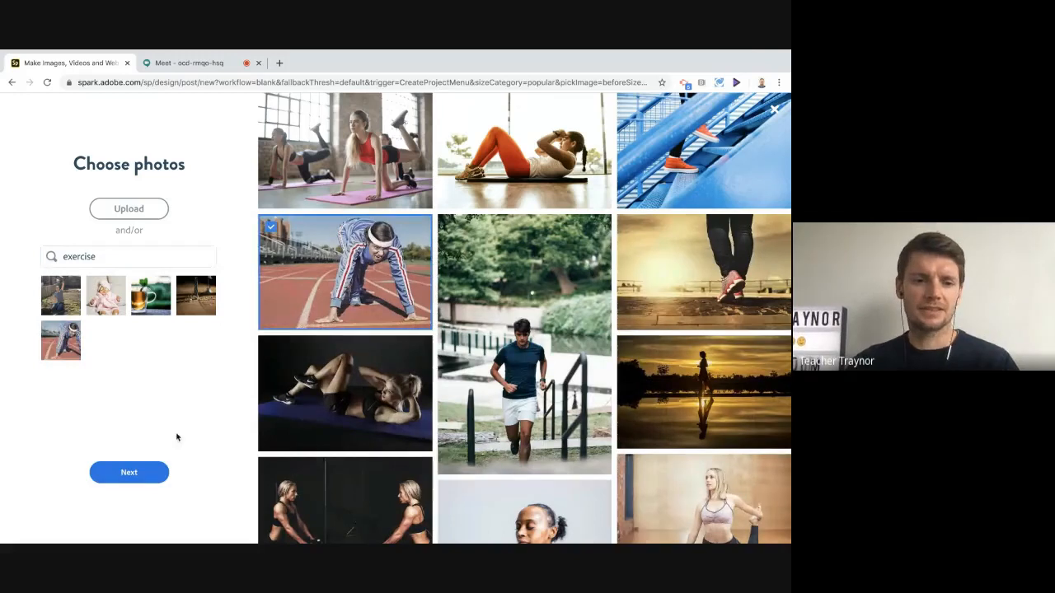
pyautogui.click(126, 474)
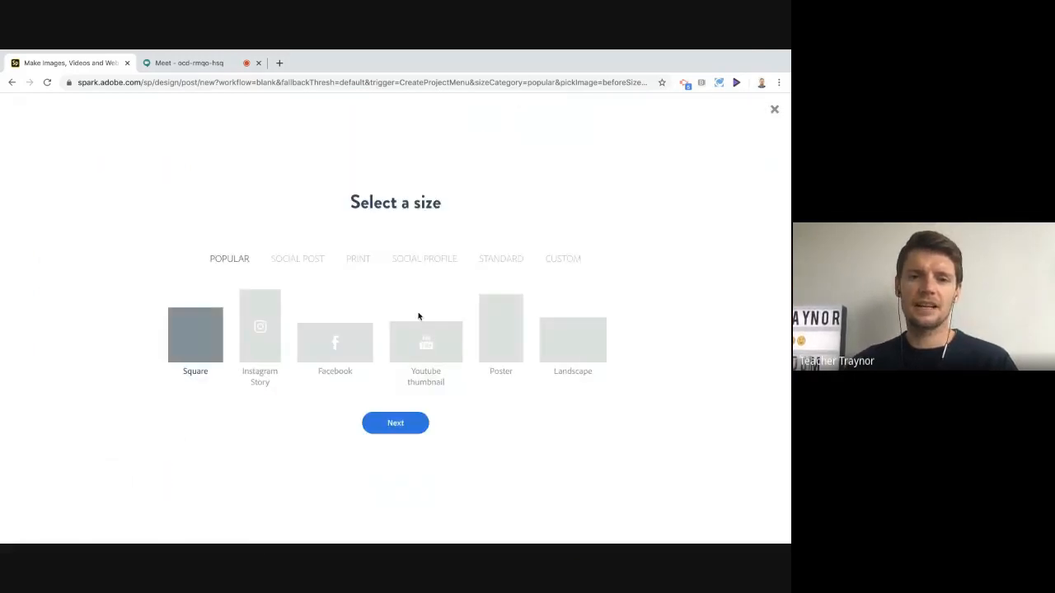
# Choose the A4 (210 x 297 mm) print size and build the five-photo collage.
pyautogui.click(503, 332)
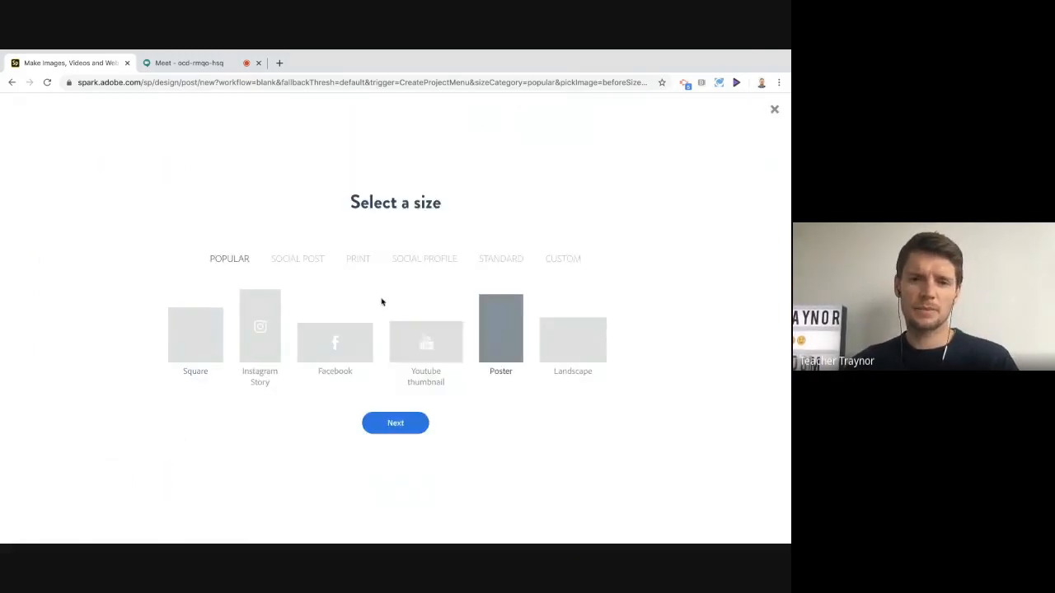
pyautogui.click(358, 262)
pyautogui.click(426, 265)
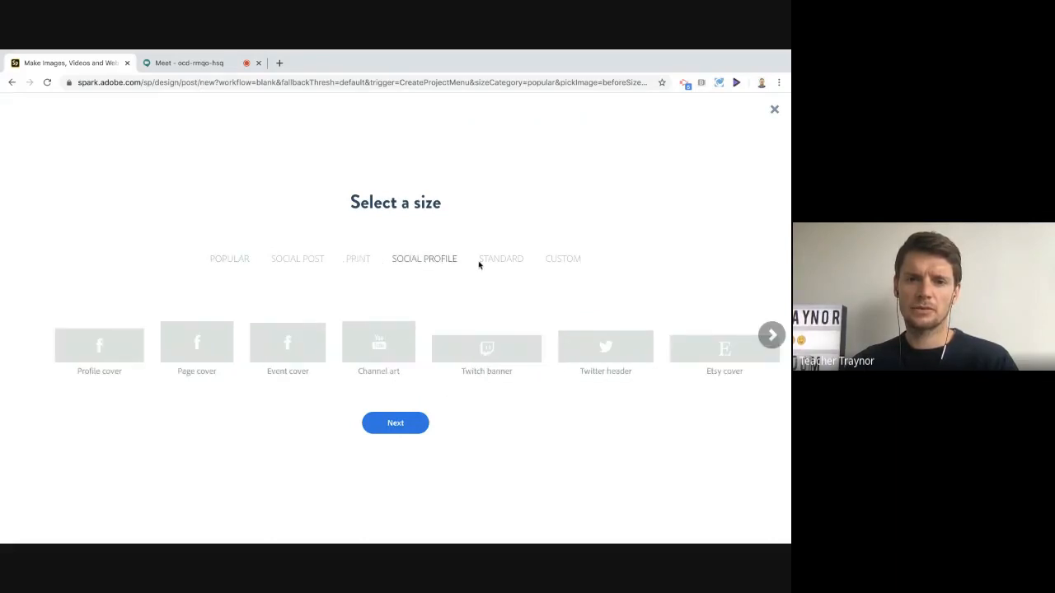
pyautogui.click(357, 261)
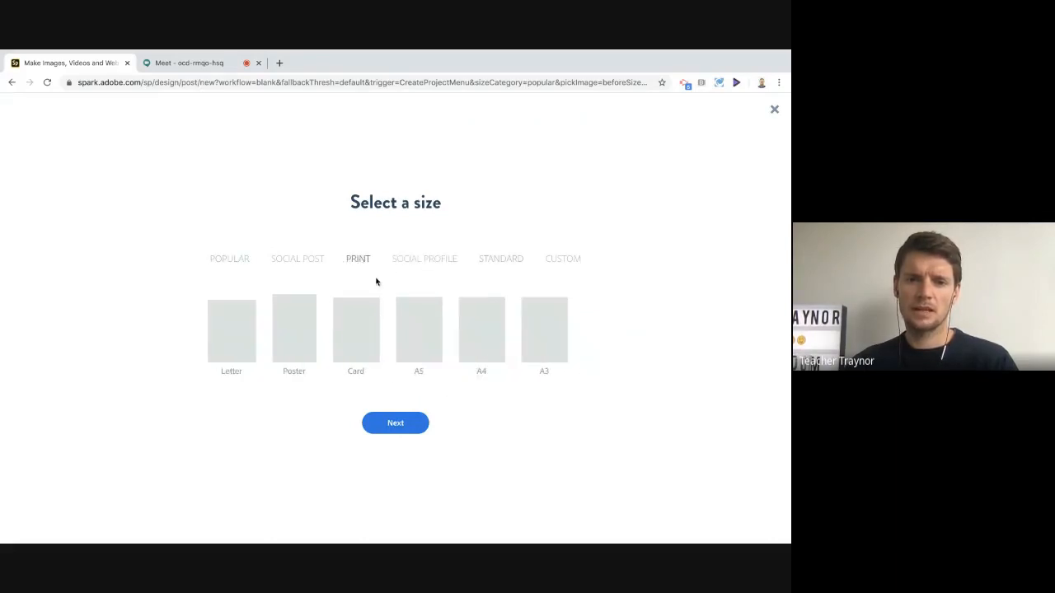
pyautogui.click(471, 331)
pyautogui.click(399, 424)
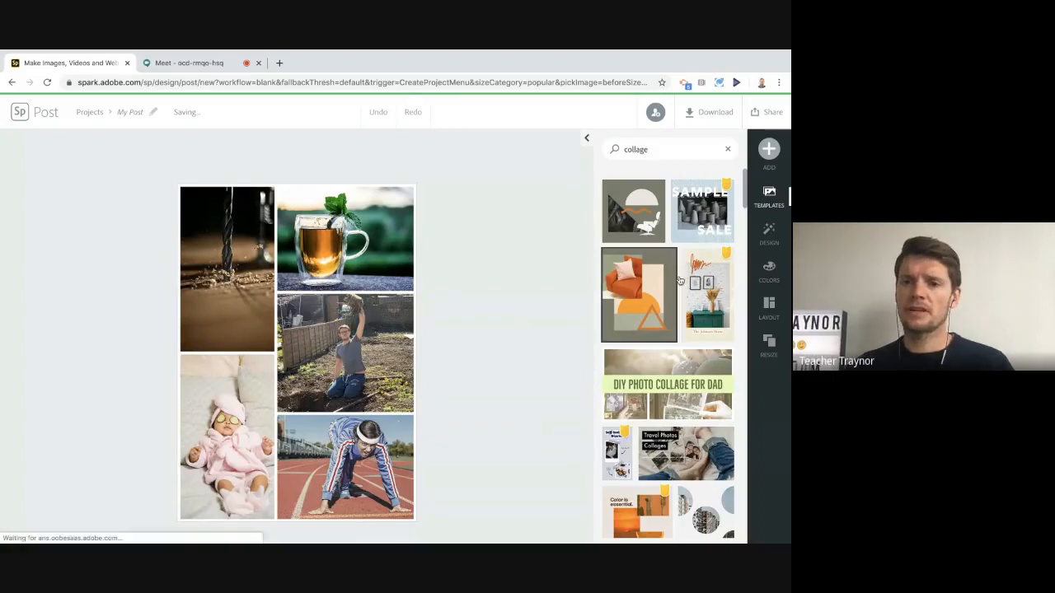
# Add an Artist Talk text block reading 'These are some things I've been doing during lockdown'.
pyautogui.click(769, 150)
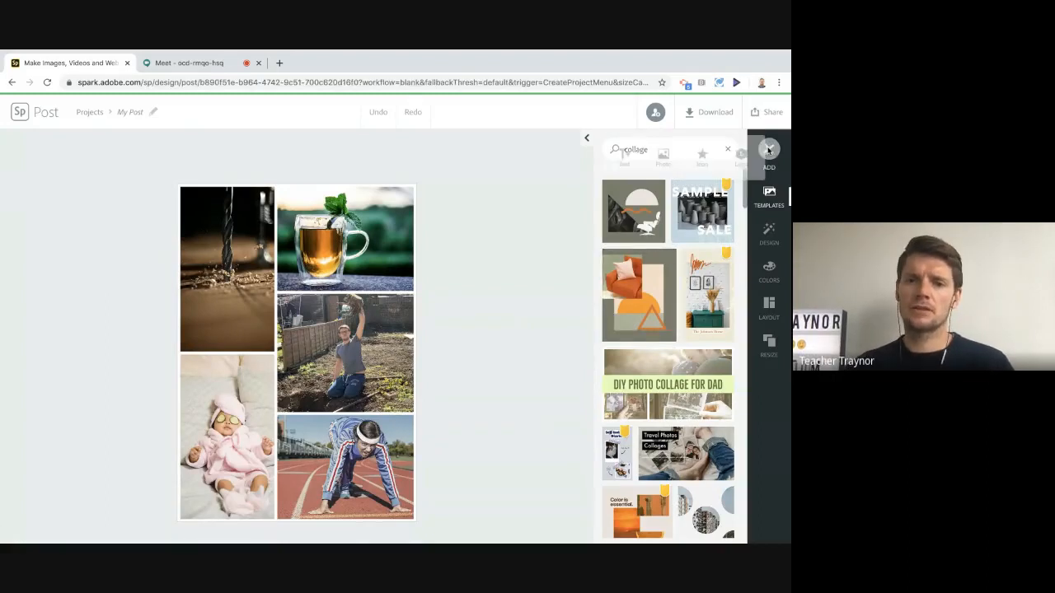
pyautogui.click(611, 161)
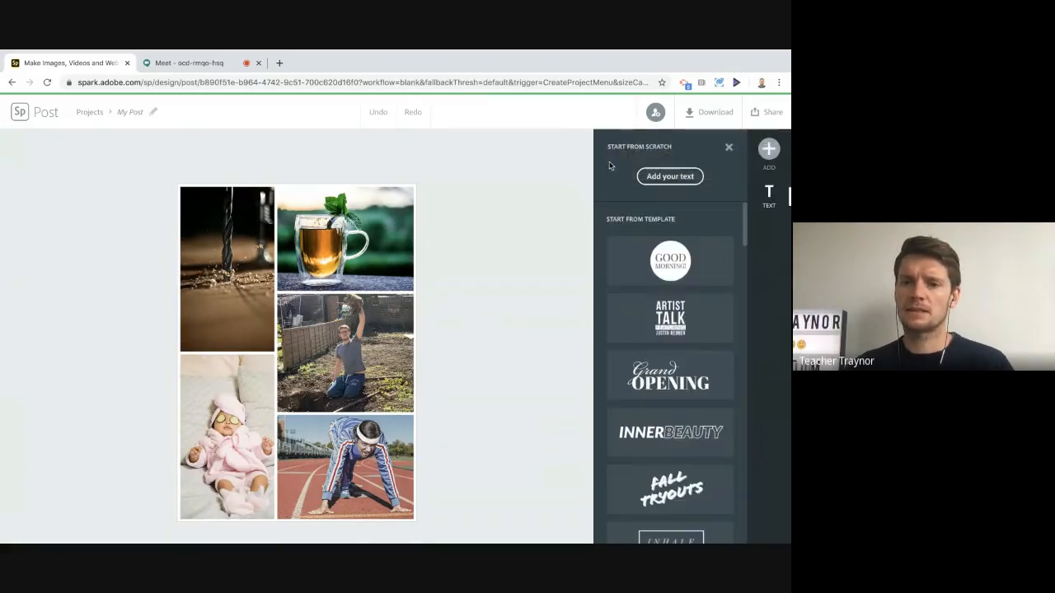
pyautogui.scroll(-3, 659, 371)
pyautogui.scroll(3, 641, 372)
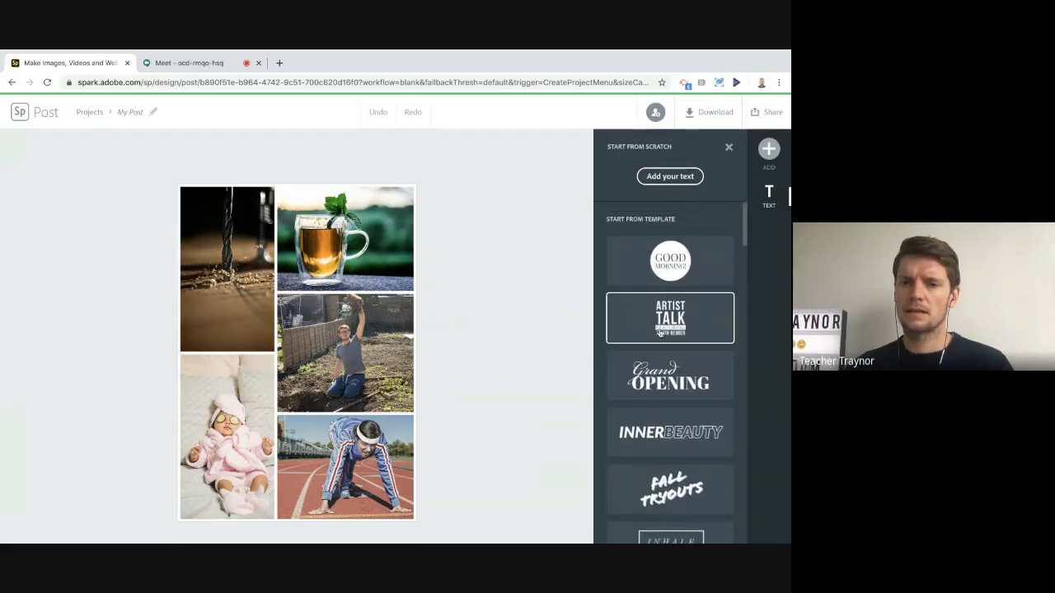
pyautogui.click(659, 332)
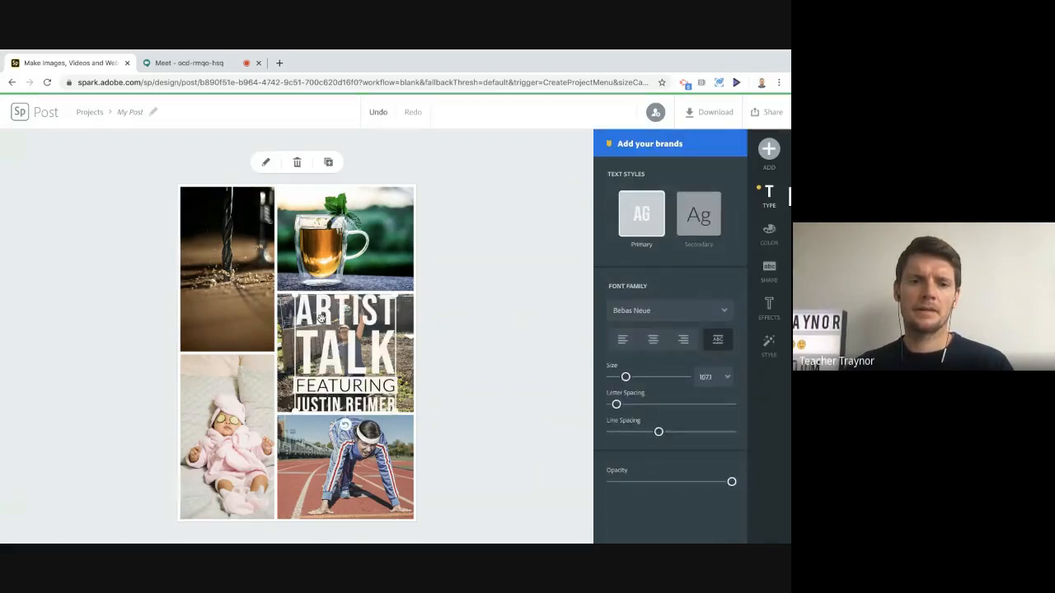
pyautogui.doubleClick(321, 318)
pyautogui.click(298, 287)
pyautogui.tripleClick(299, 287)
pyautogui.hotkey('ctrl', 'a')
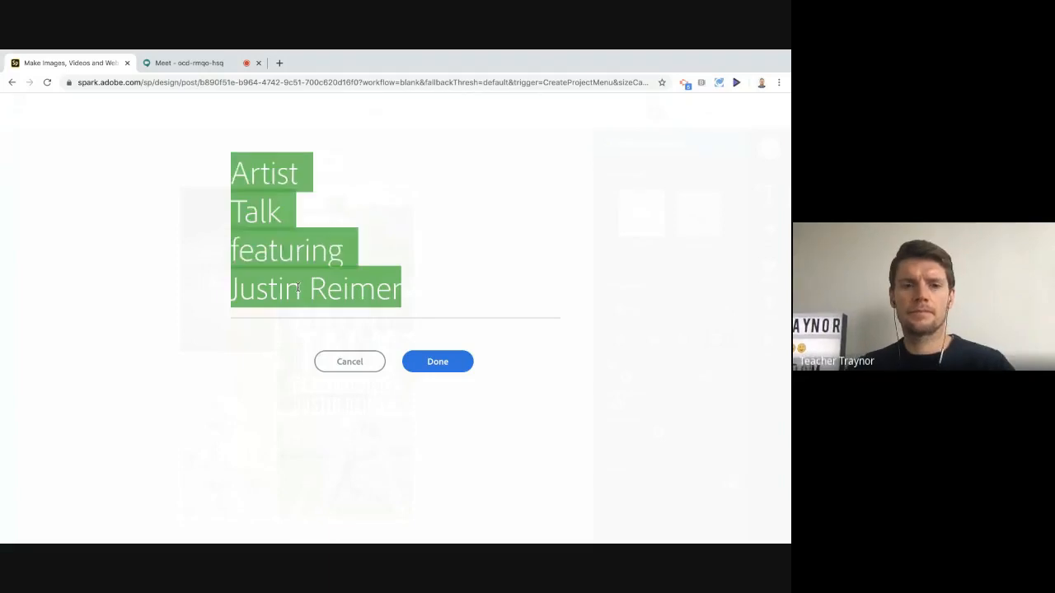
pyautogui.write('These are so')
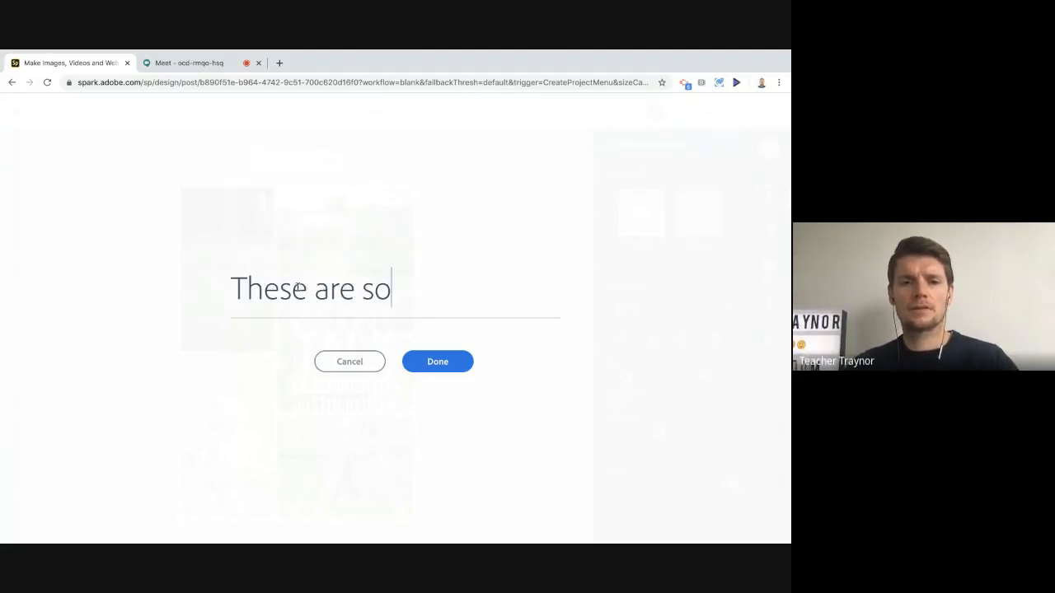
pyautogui.write("me things I've ")
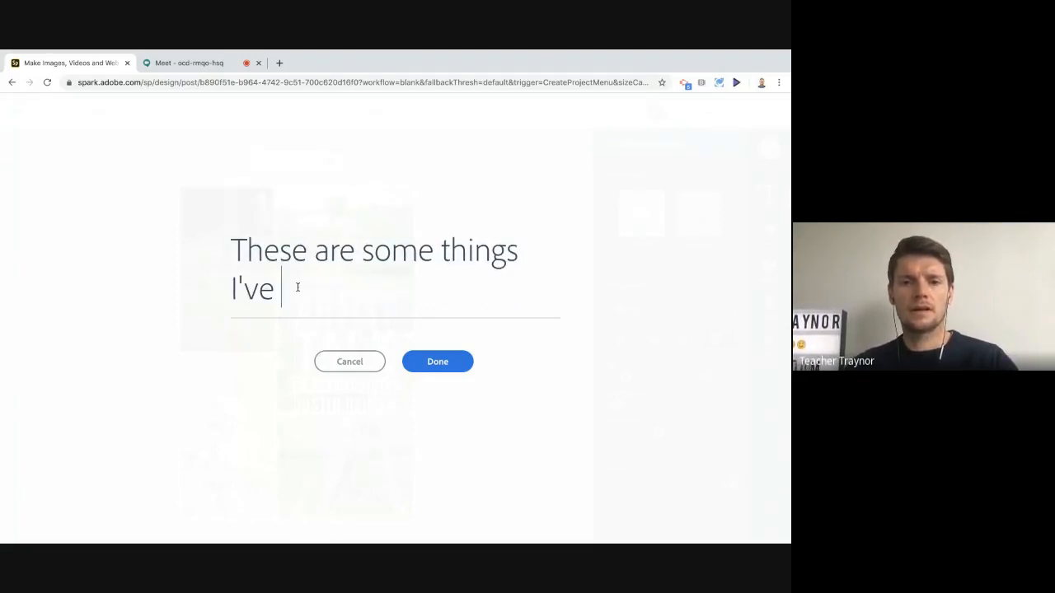
pyautogui.write('been doing')
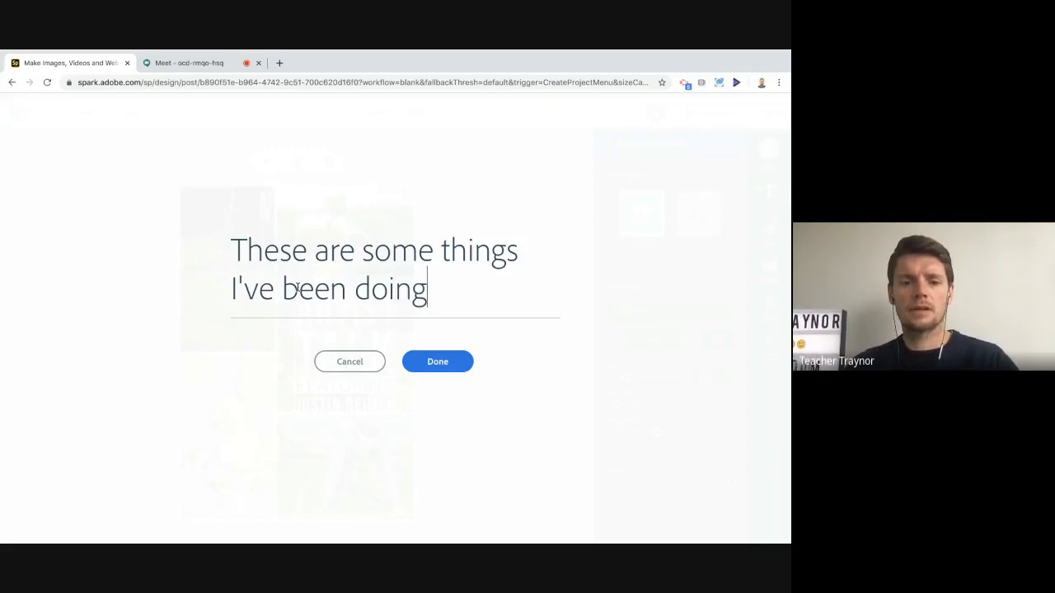
pyautogui.write(' during loc')
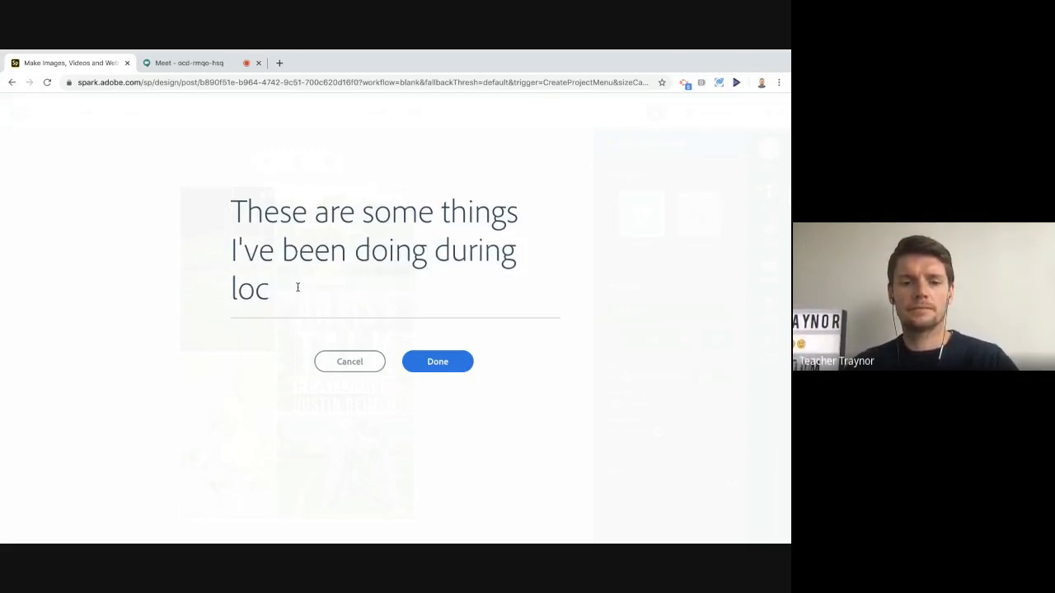
pyautogui.write('kdown')
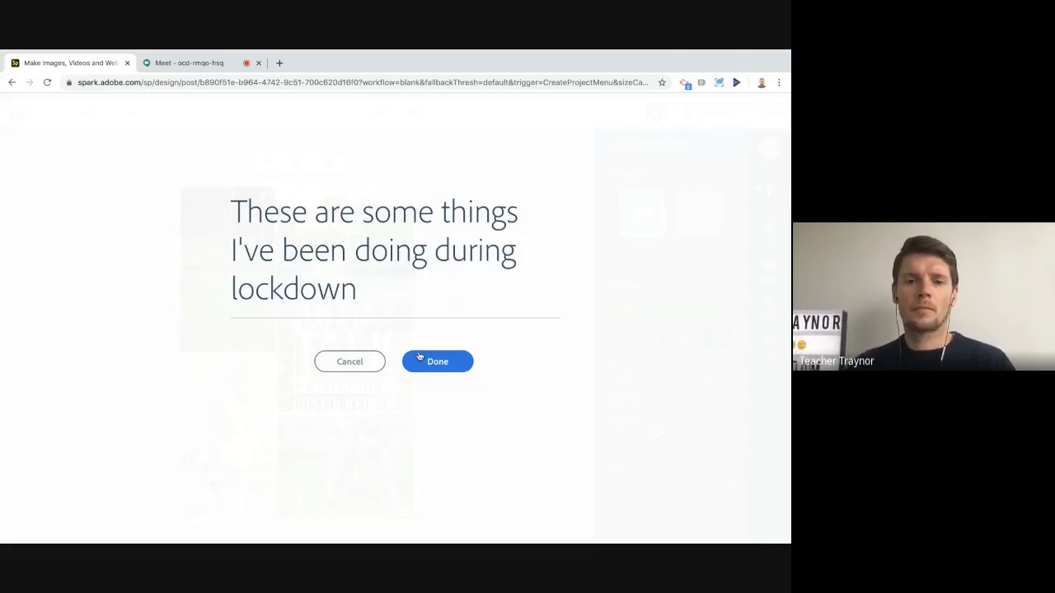
pyautogui.click(420, 357)
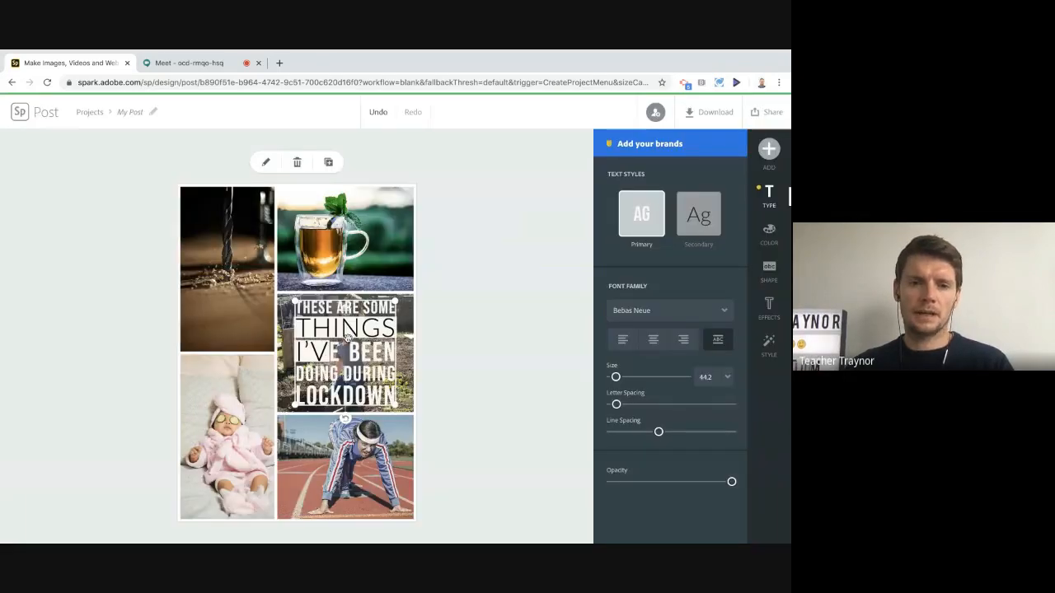
# Move the caption to the centre-left and reduce the photo border to 0.
pyautogui.moveTo(347, 337); pyautogui.dragTo(282, 305)
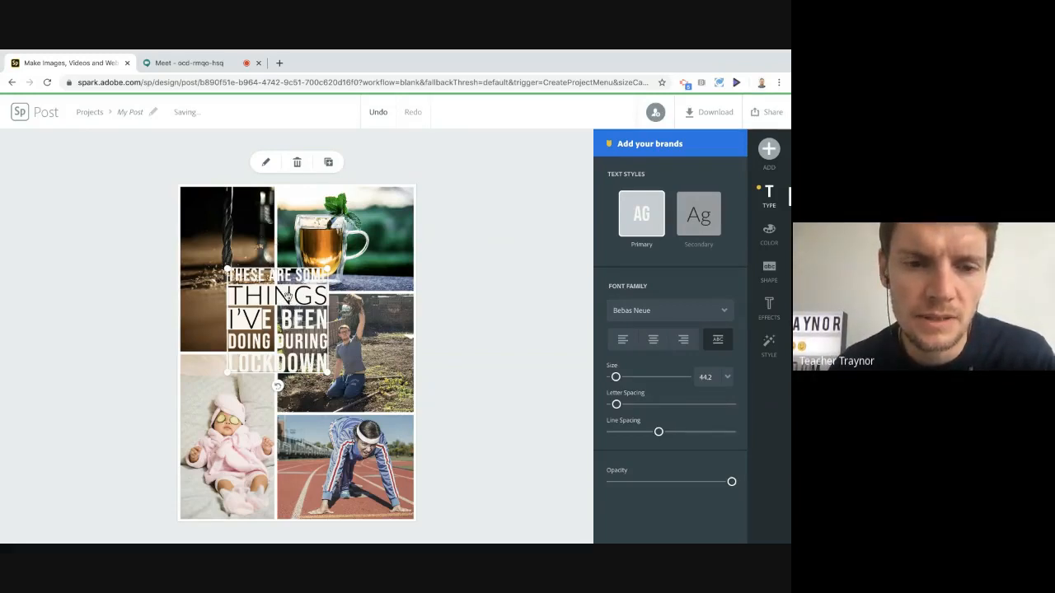
pyautogui.click(488, 308)
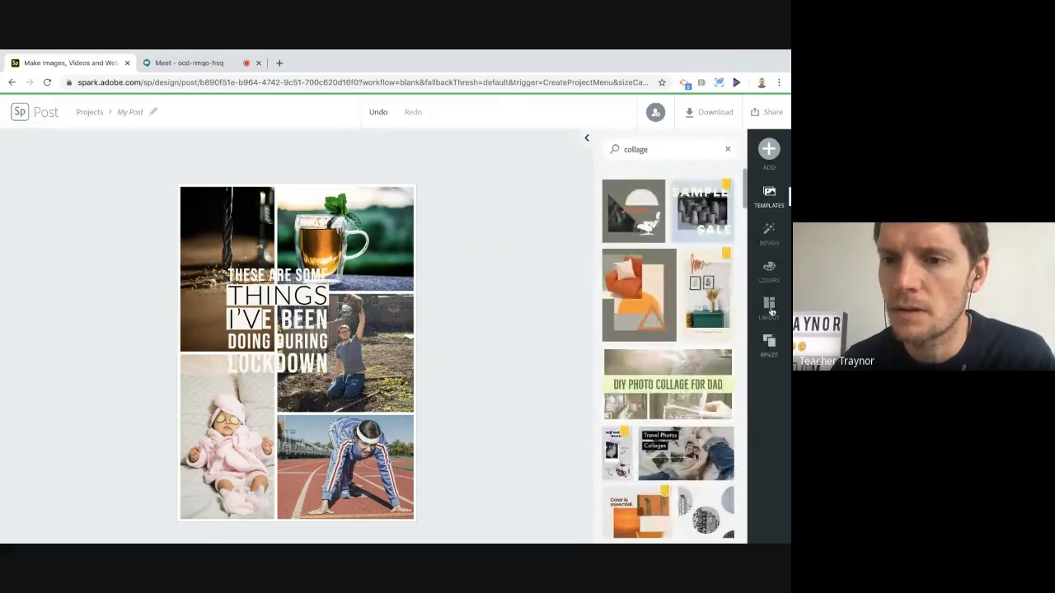
pyautogui.click(769, 306)
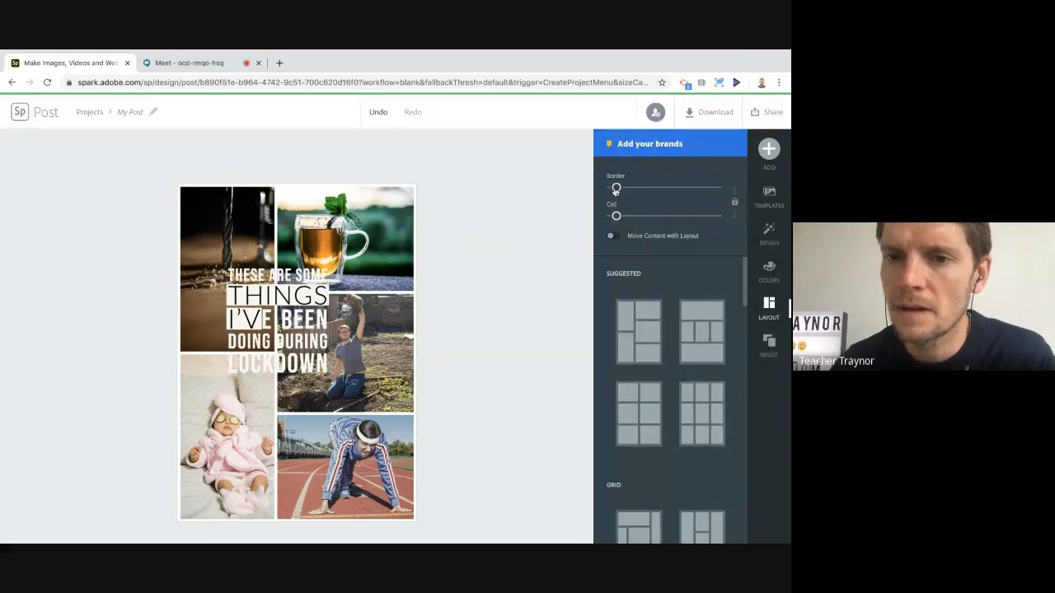
pyautogui.moveTo(616, 189); pyautogui.dragTo(611, 189)
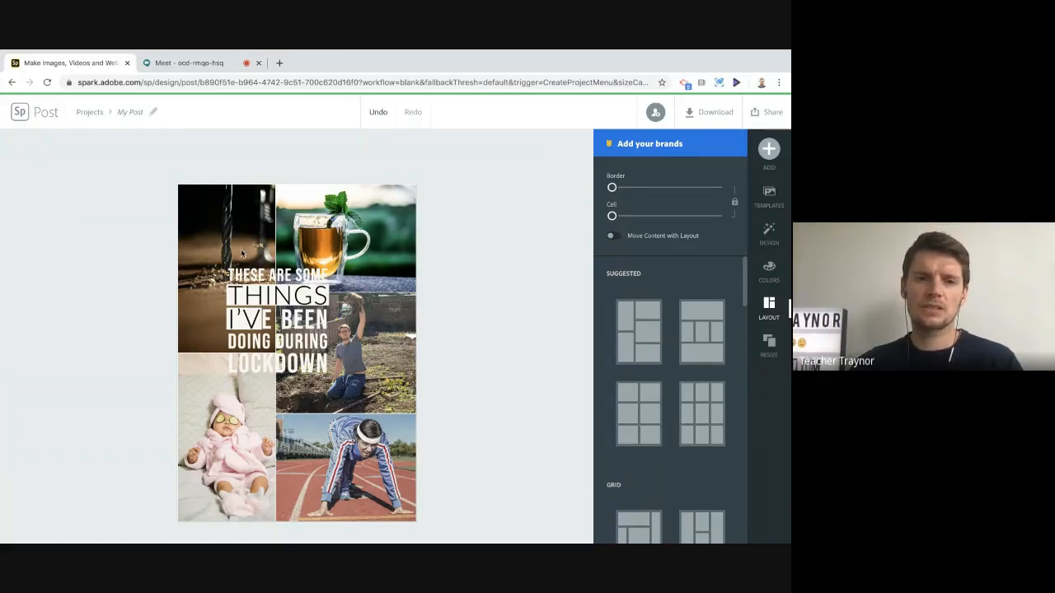
pyautogui.click(772, 151)
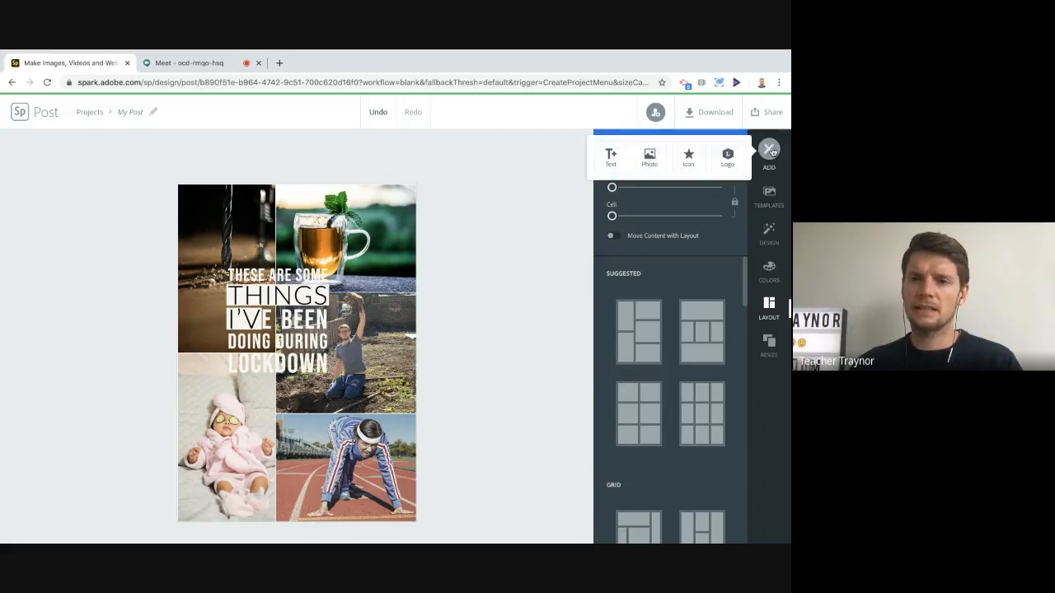
# Add a Fall Tryouts text reading 'footing' and rotate it across the runner photo.
pyautogui.click(614, 159)
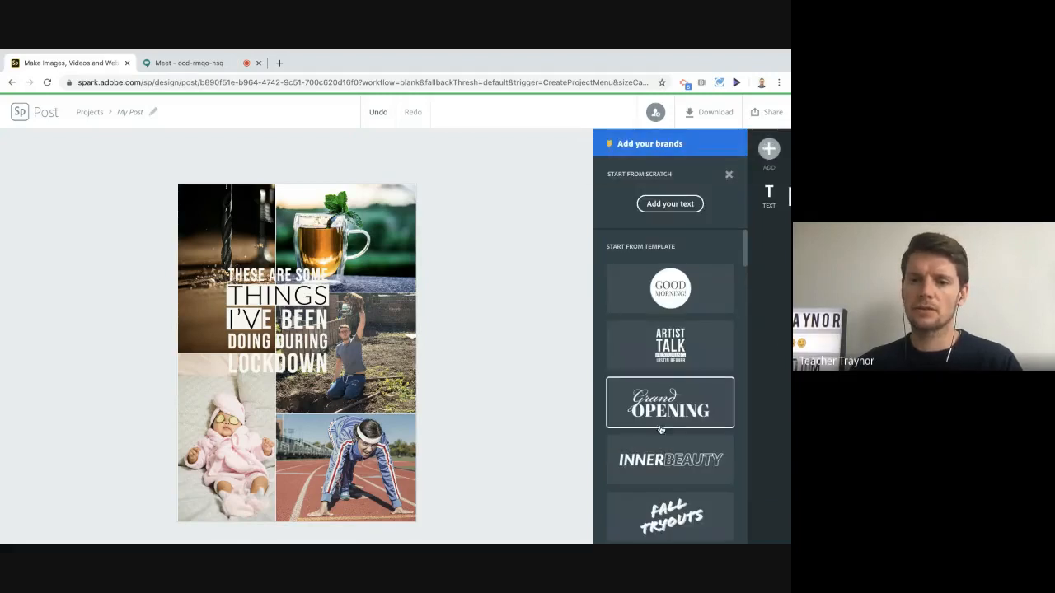
pyautogui.click(621, 485)
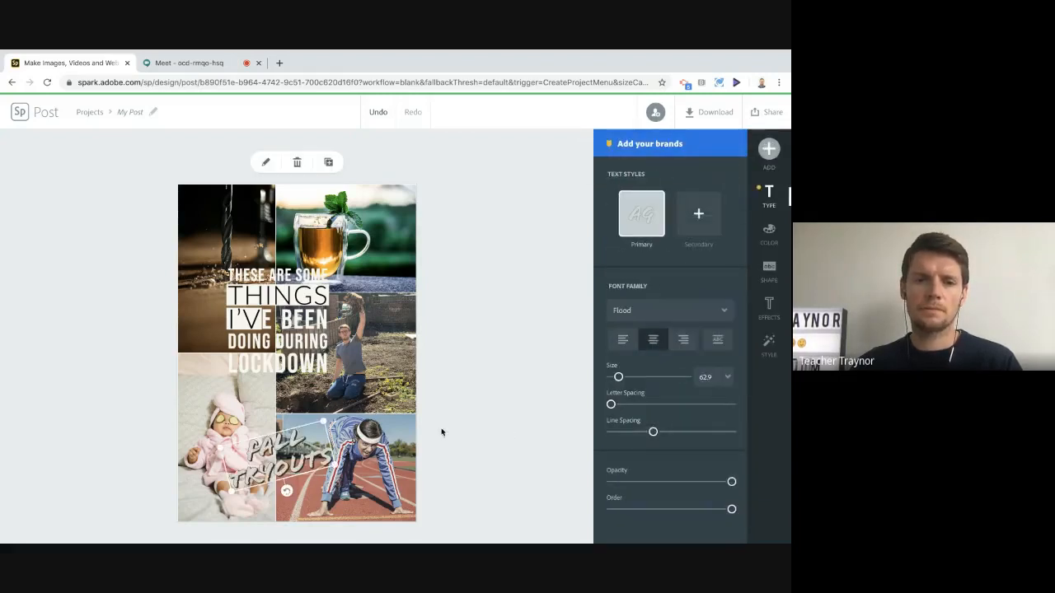
pyautogui.doubleClick(272, 445)
pyautogui.moveTo(431, 289); pyautogui.dragTo(192, 304)
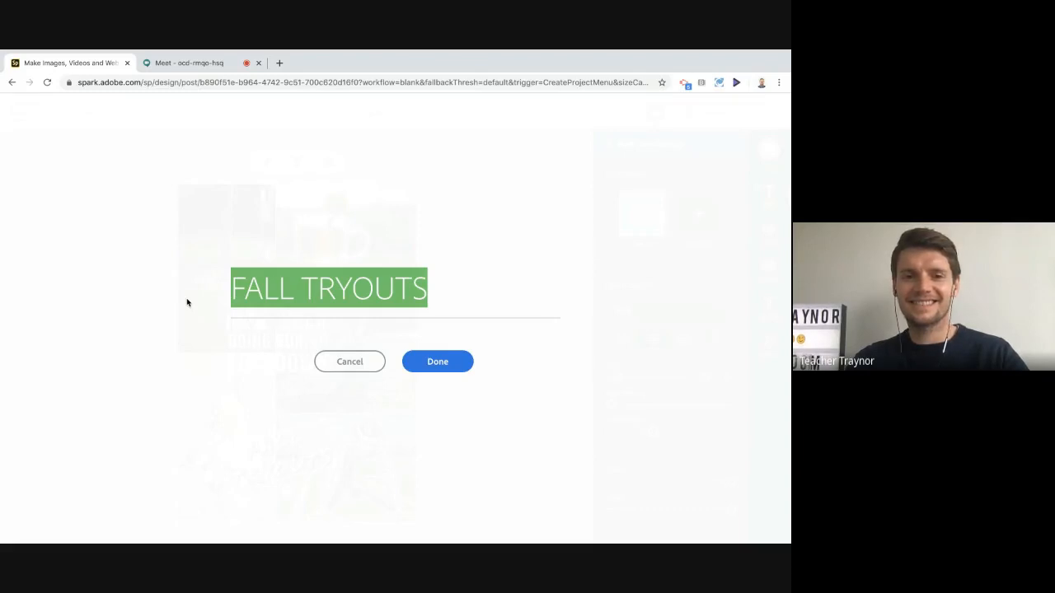
pyautogui.write('footing')
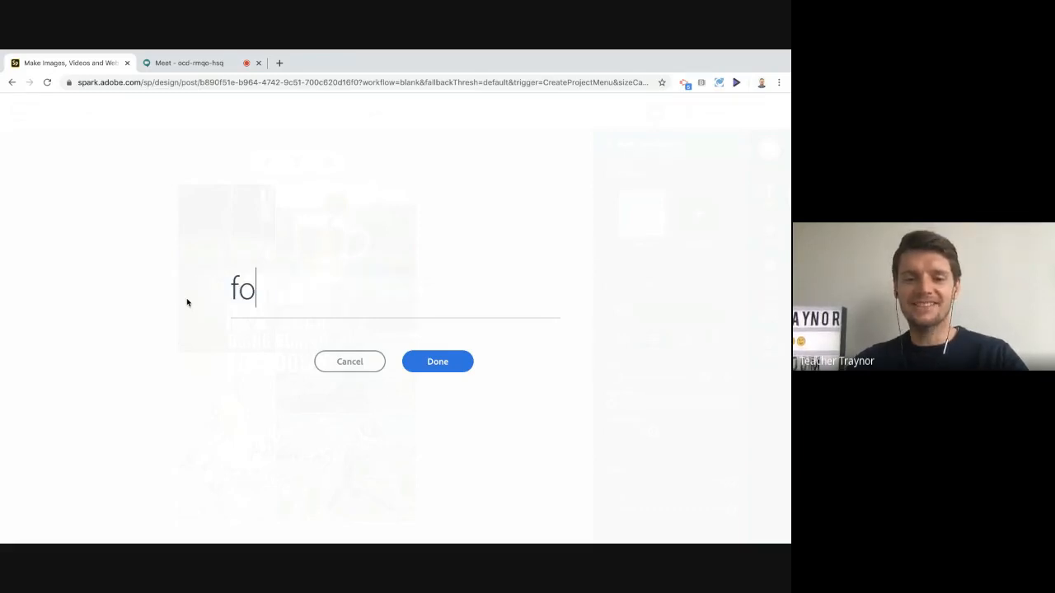
pyautogui.click(438, 363)
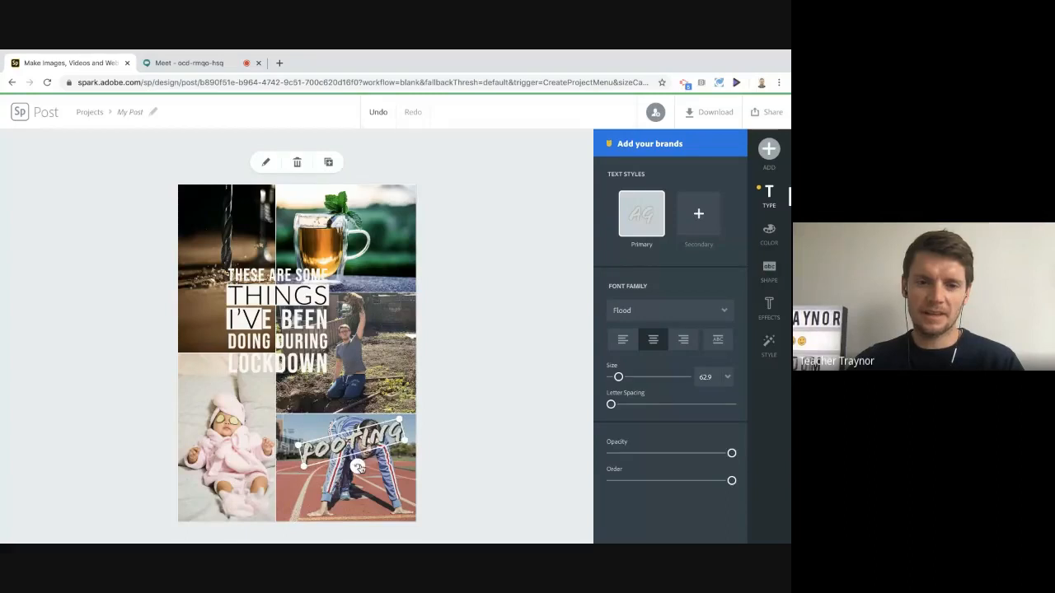
pyautogui.moveTo(347, 468); pyautogui.dragTo(343, 465)
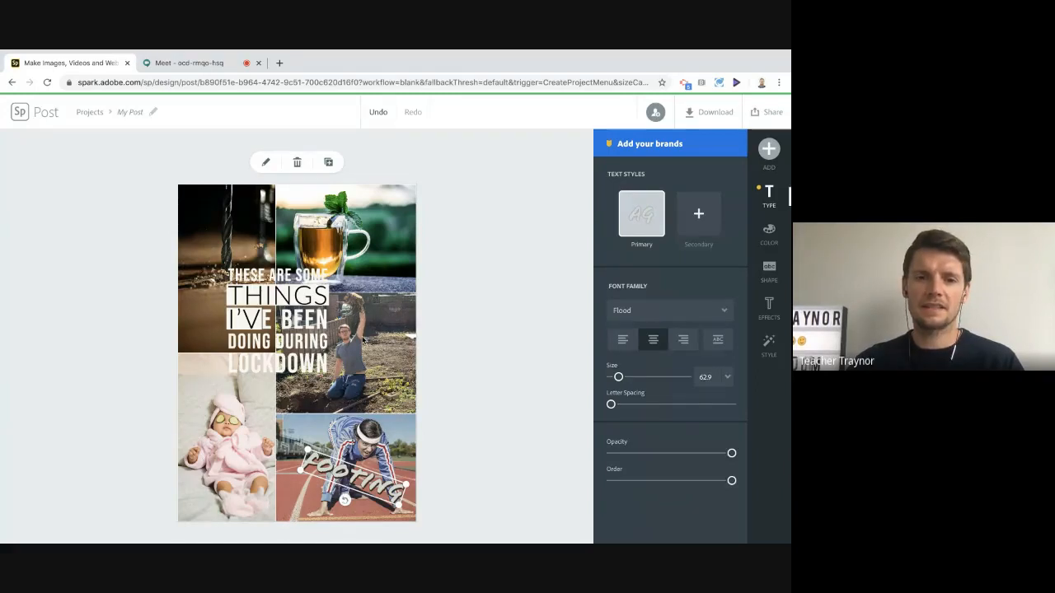
pyautogui.click(362, 337)
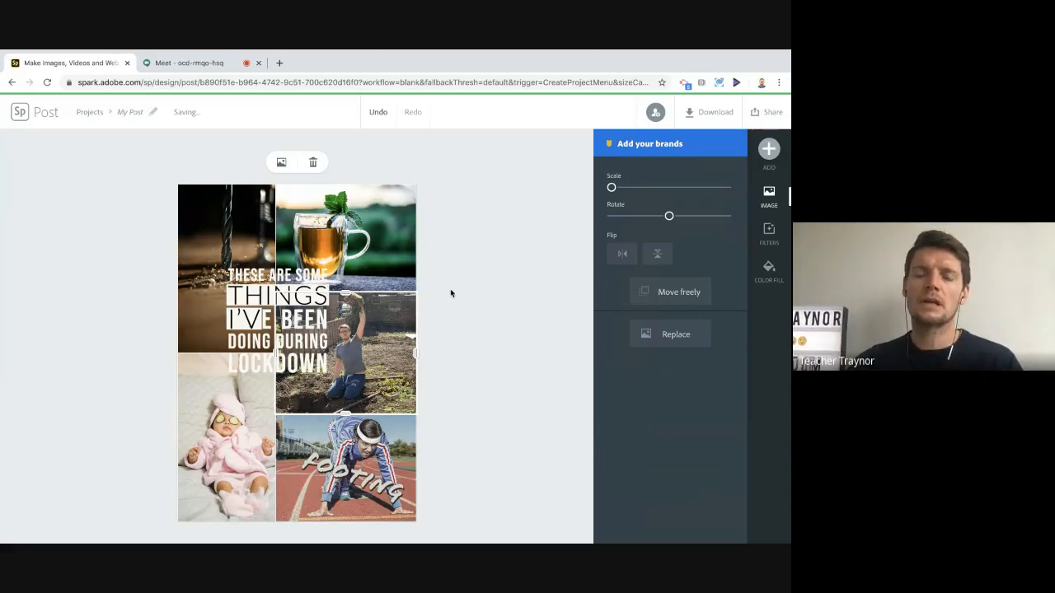
# Duplicate FOOTING onto the garden photo, shrink it and change it to 'travailler dans le jardin'.
pyautogui.click(769, 148)
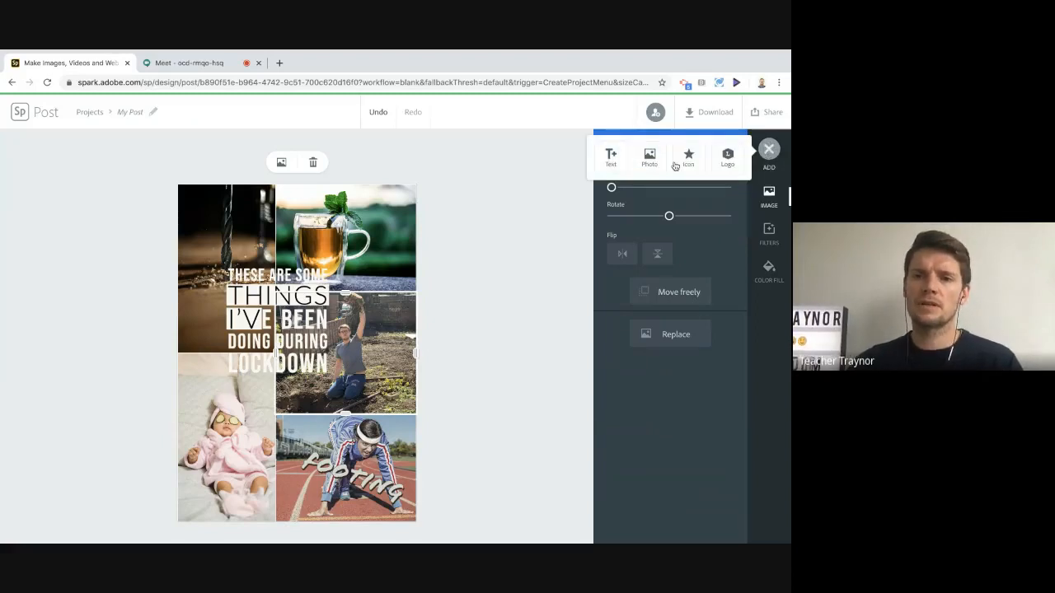
pyautogui.click(611, 156)
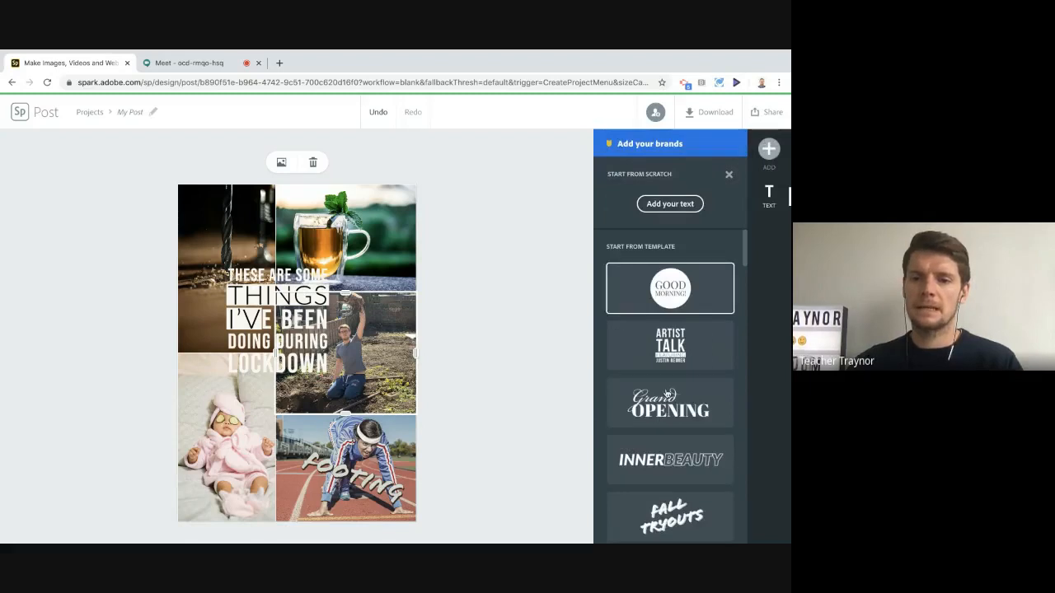
pyautogui.click(346, 476)
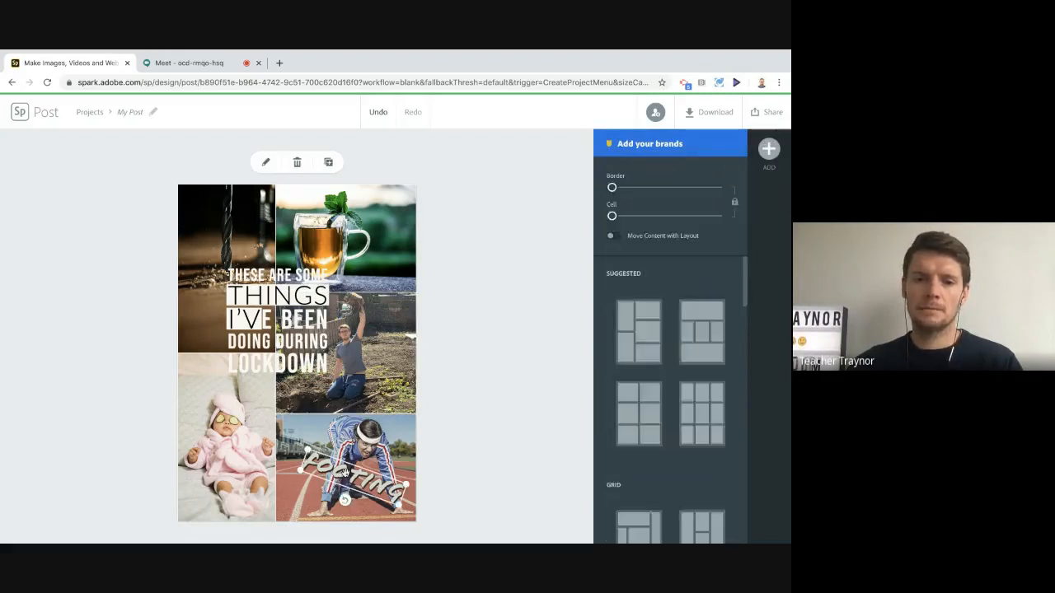
pyautogui.click(328, 162)
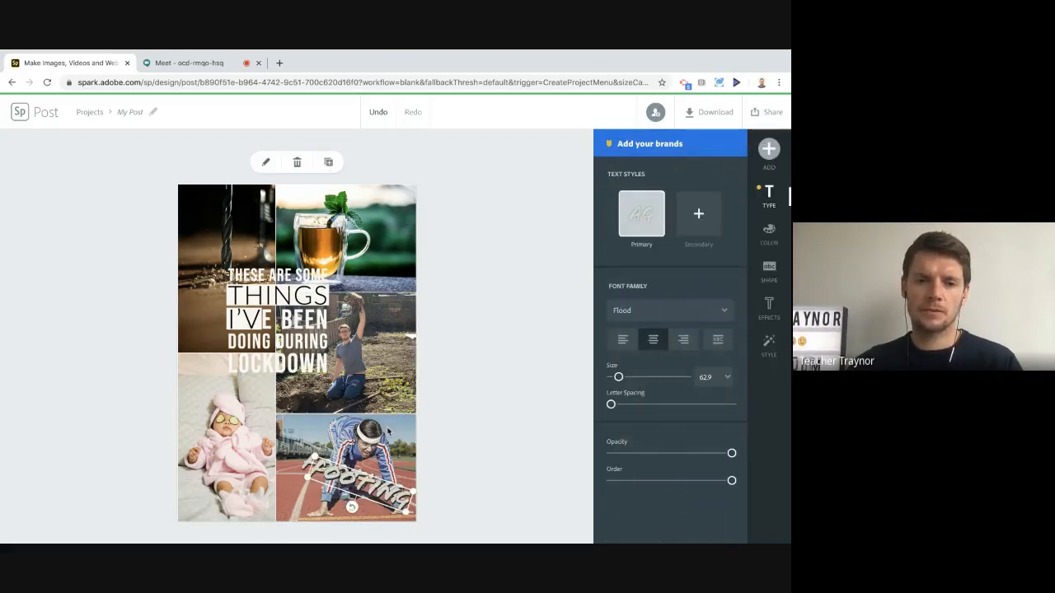
pyautogui.moveTo(361, 491); pyautogui.dragTo(369, 382)
pyautogui.moveTo(323, 352); pyautogui.dragTo(343, 368)
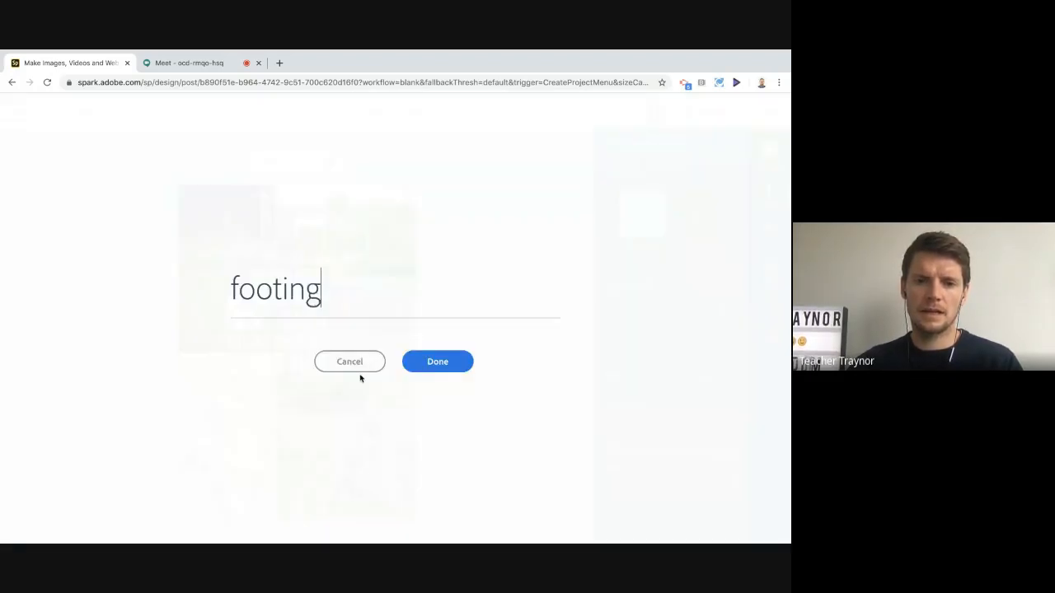
pyautogui.doubleClick(365, 401)
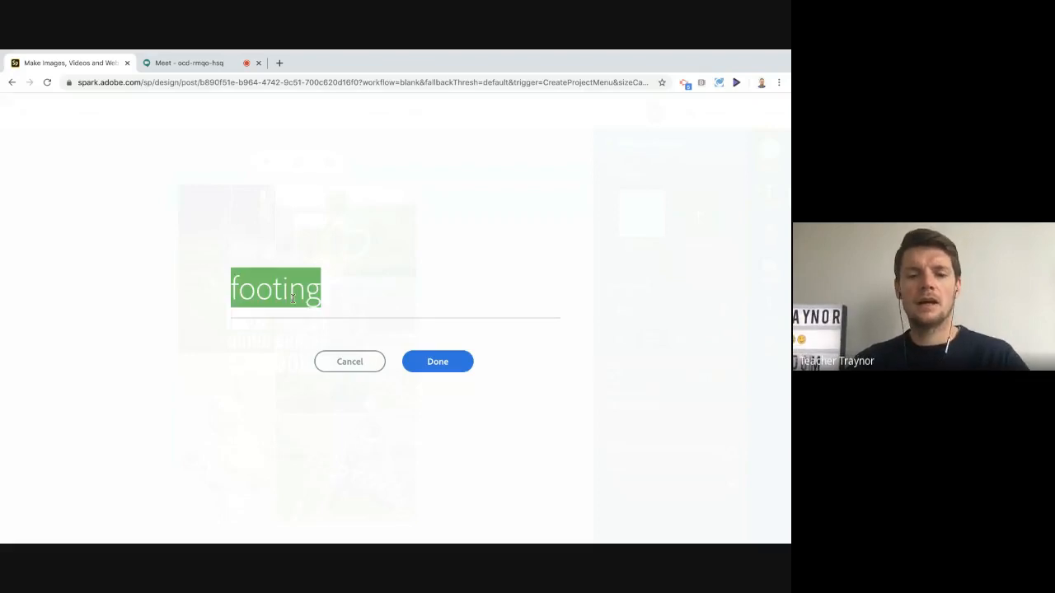
pyautogui.write('travaille')
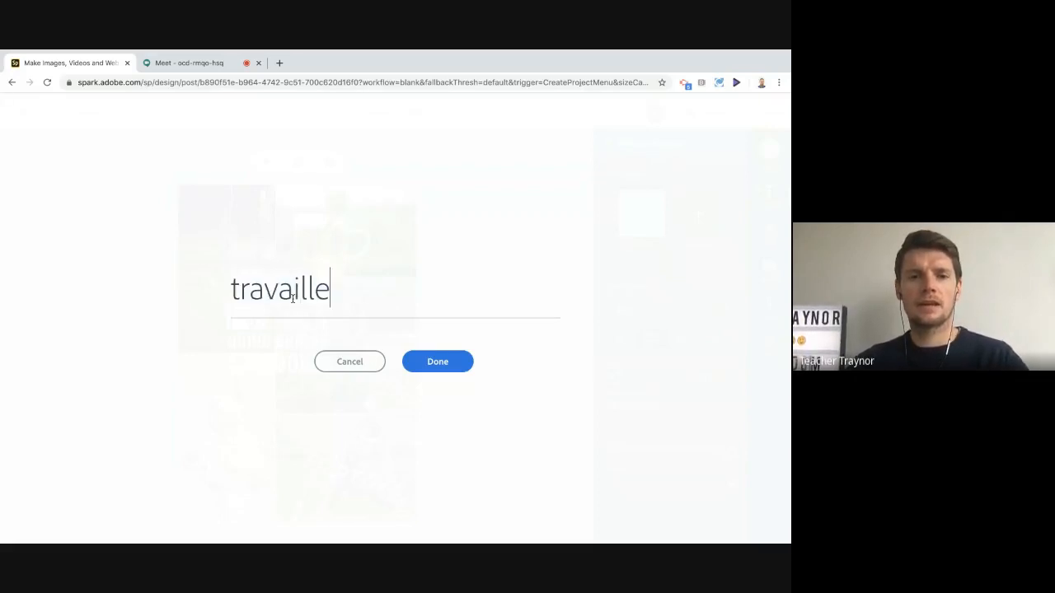
pyautogui.write('r dans le ')
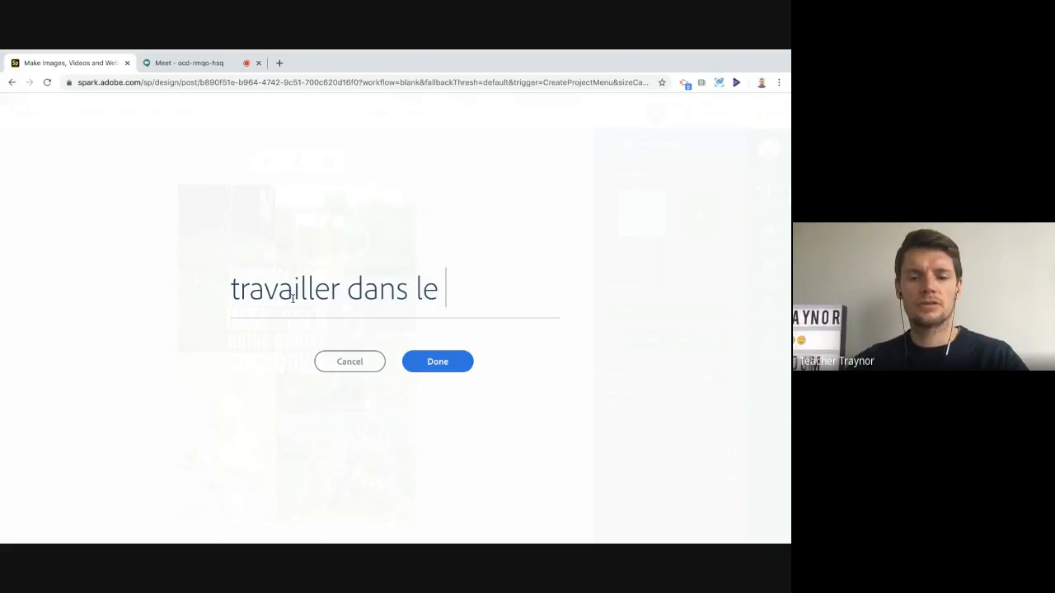
pyautogui.write('jardin')
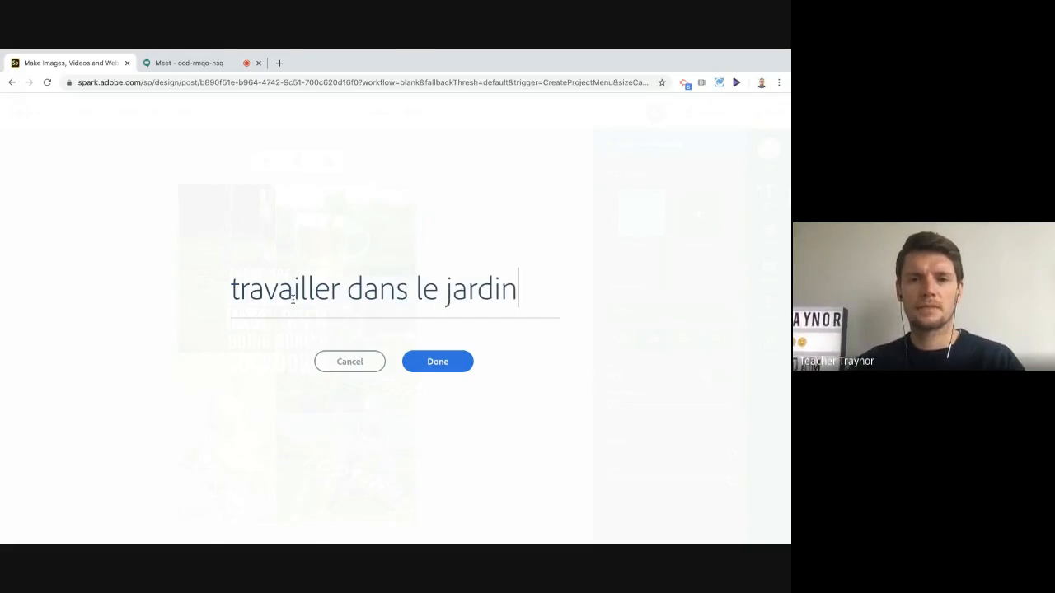
pyautogui.click(429, 360)
pyautogui.moveTo(338, 340); pyautogui.dragTo(376, 335)
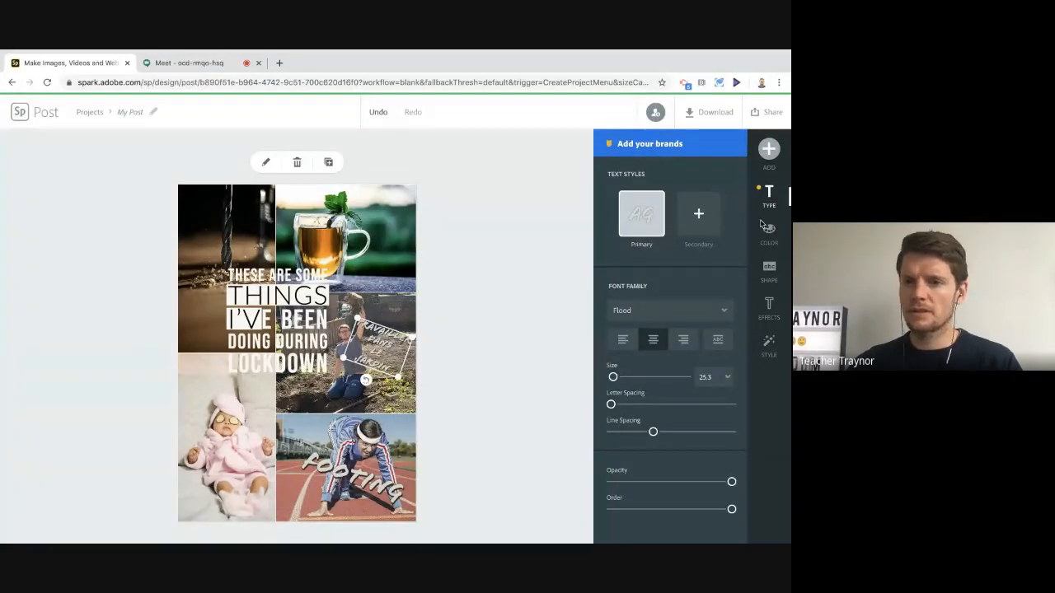
# Colour the 'travailler dans le jardin' and FOOTING labels the same light blue.
pyautogui.click(764, 237)
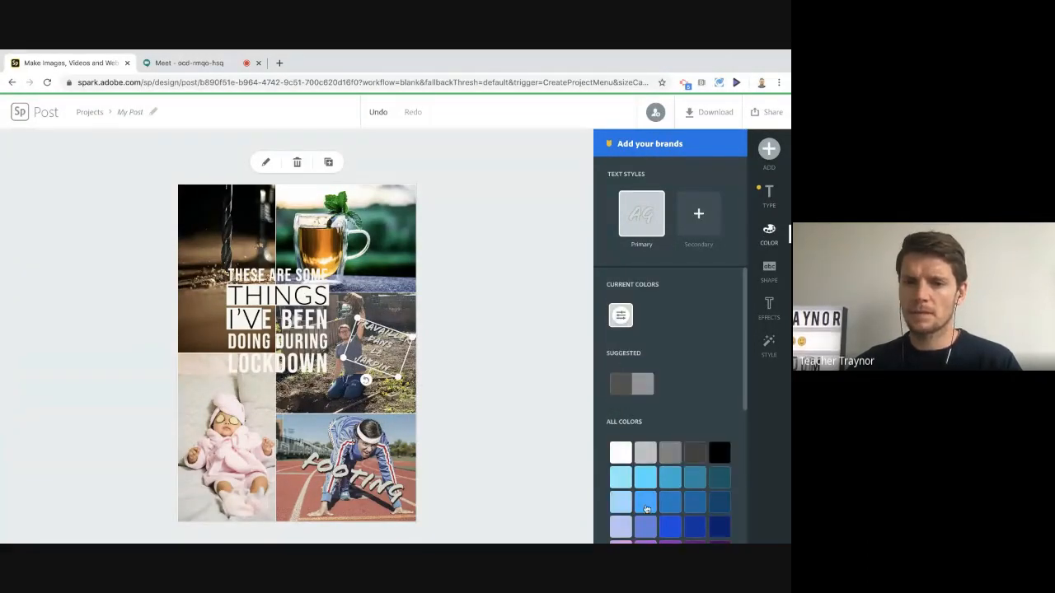
pyautogui.click(646, 508)
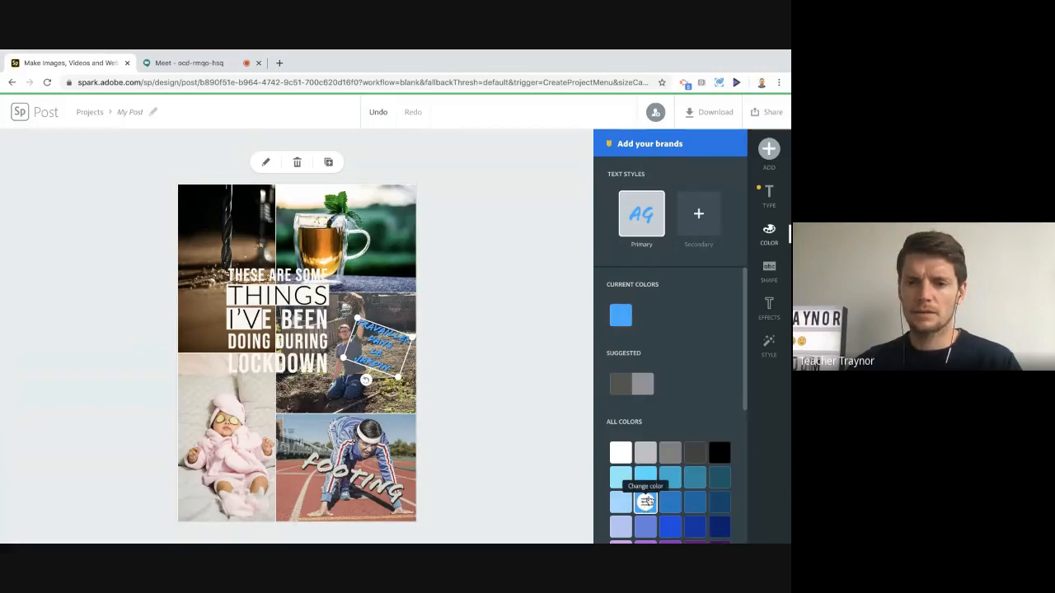
pyautogui.click(645, 477)
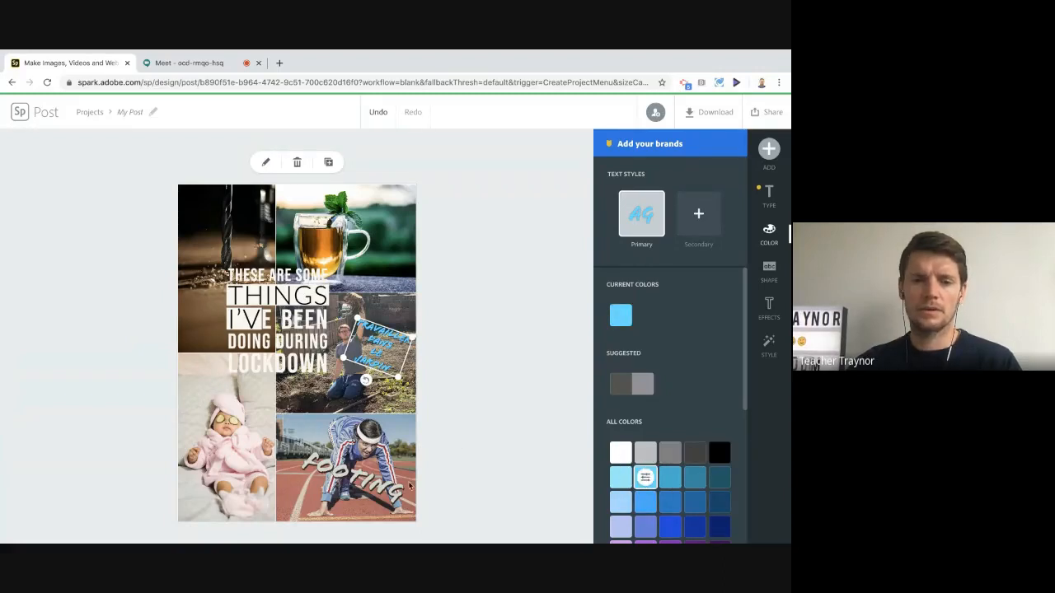
pyautogui.click(380, 488)
pyautogui.click(635, 482)
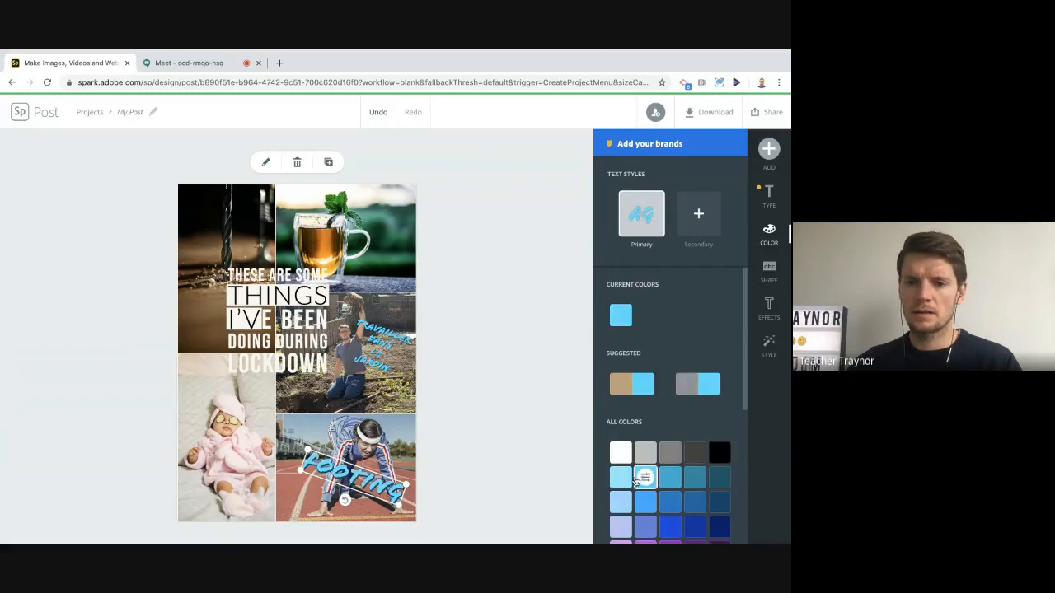
pyautogui.click(498, 414)
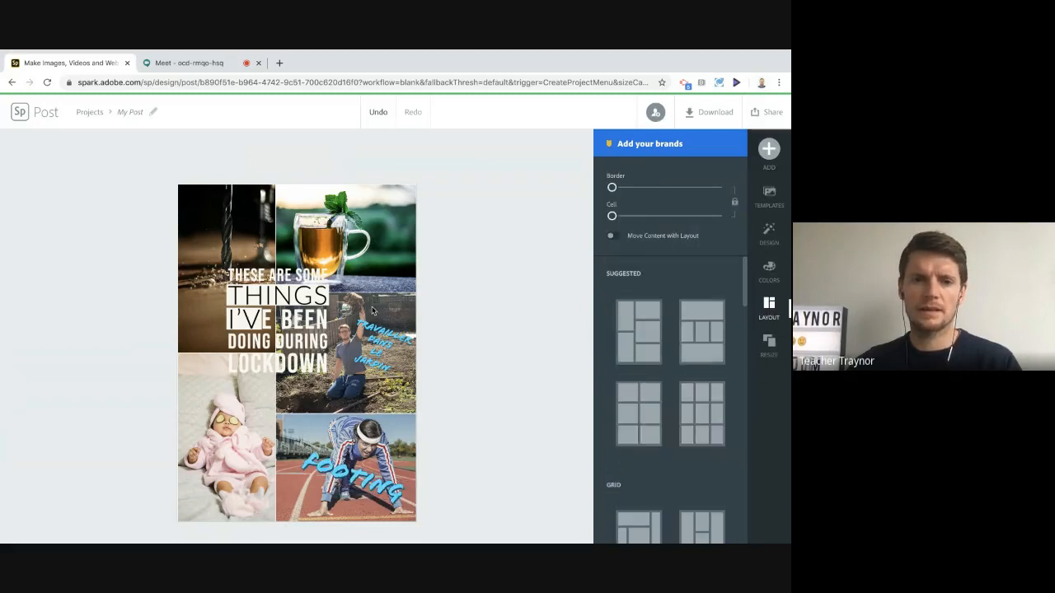
pyautogui.click(363, 228)
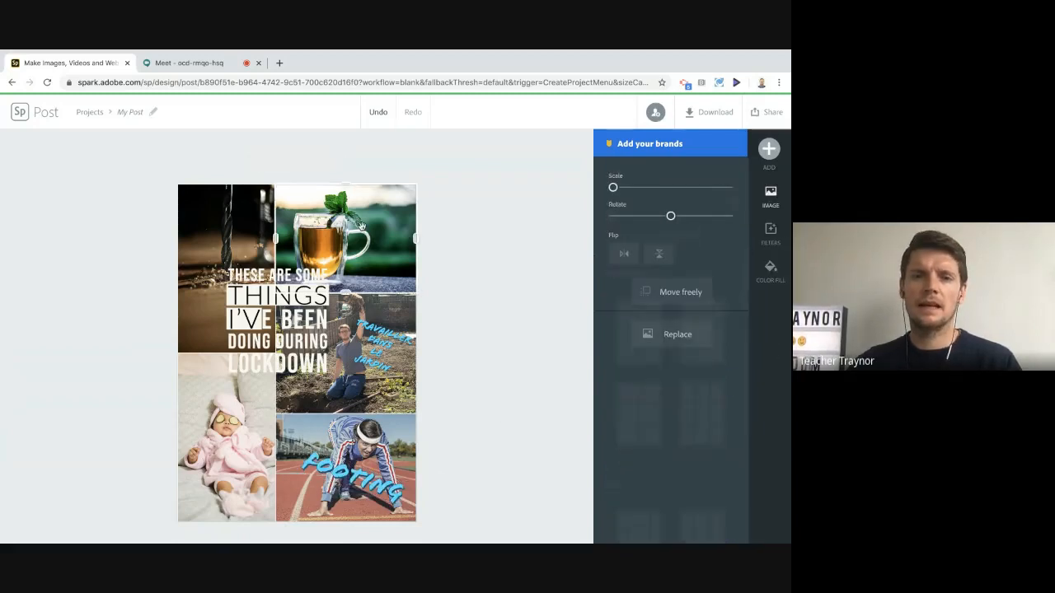
# Add the 'OCT 12 4PM ALDER HALL' date text template to the collage.
pyautogui.click(768, 151)
pyautogui.click(614, 164)
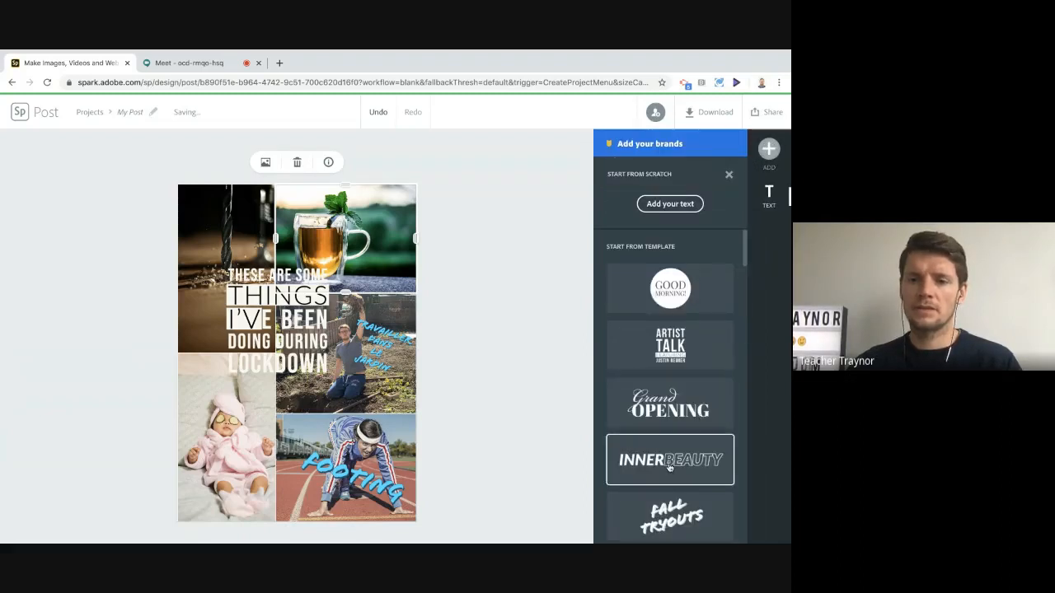
pyautogui.scroll(-5, 670, 467)
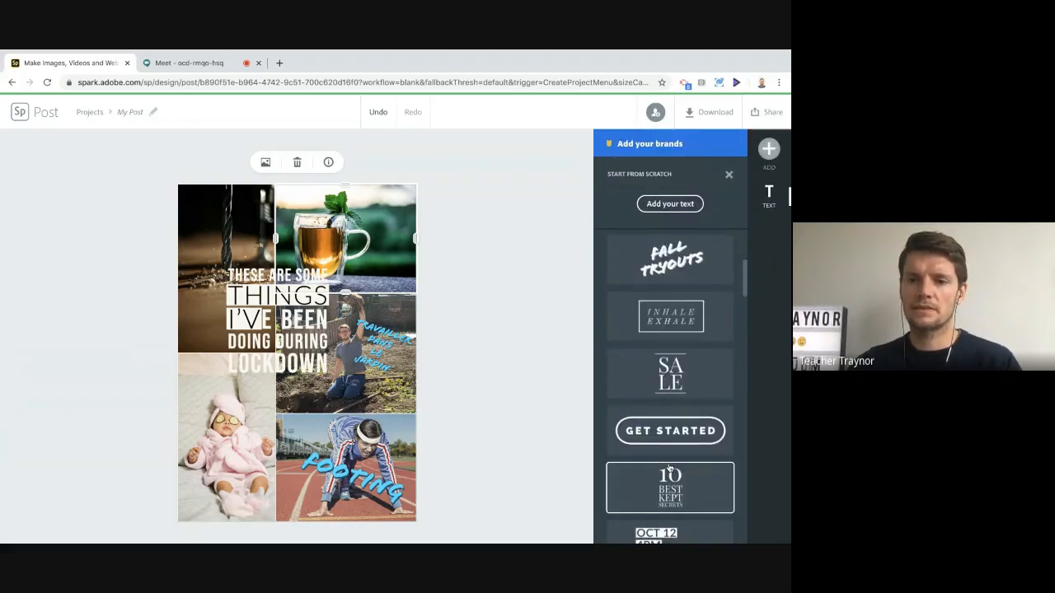
pyautogui.scroll(-2, 664, 466)
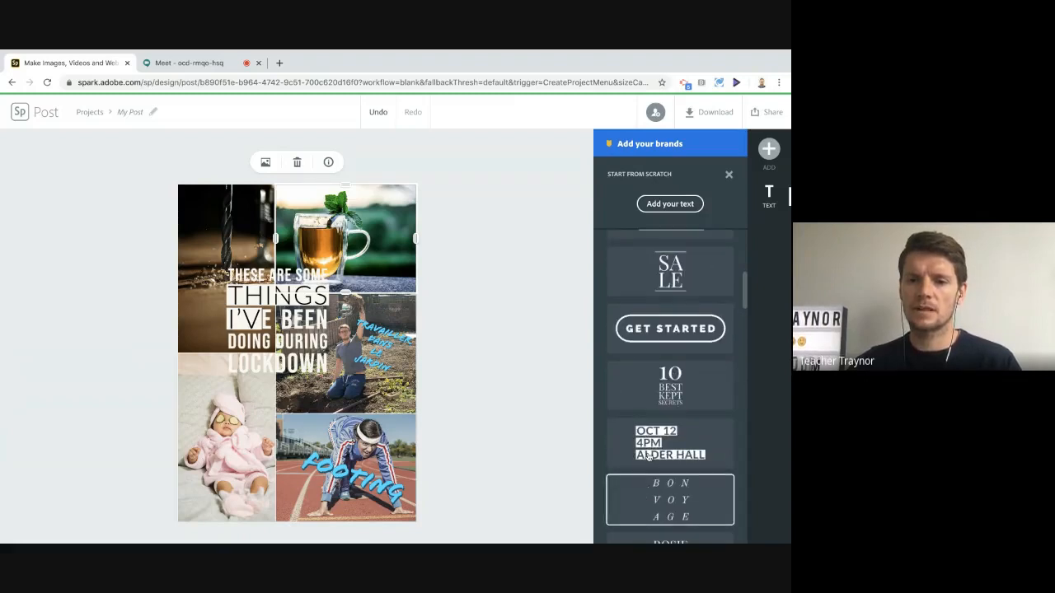
pyautogui.click(648, 455)
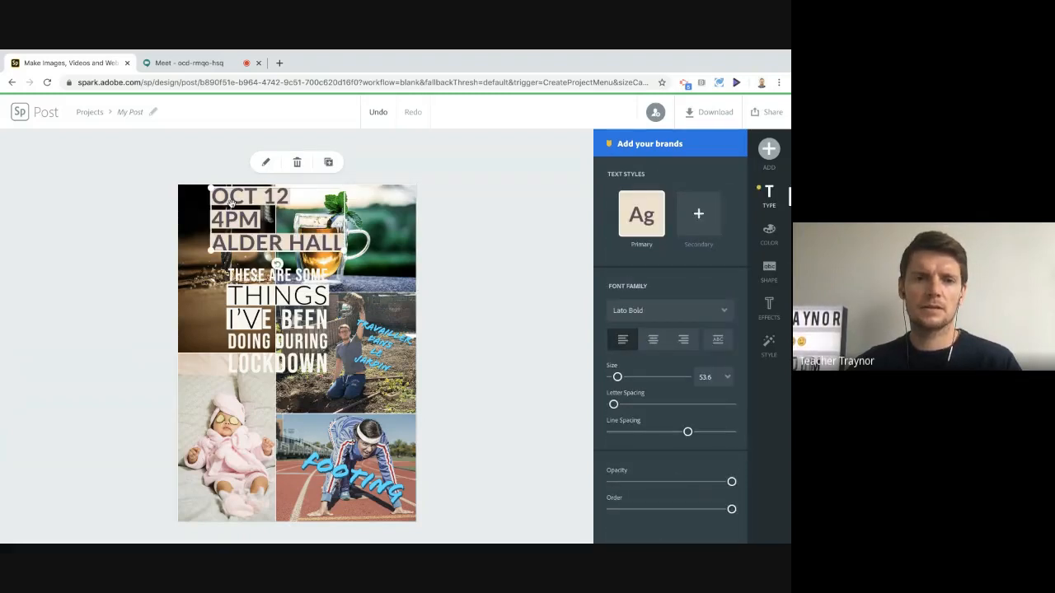
# Replace the date template wording in the new text block with 'boire du the'.
pyautogui.doubleClick(231, 202)
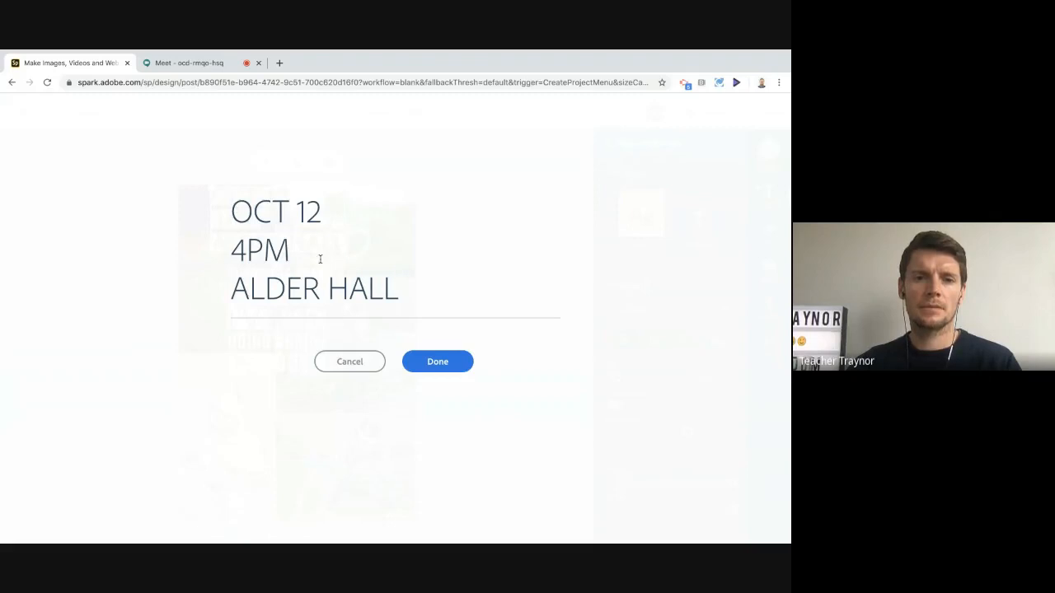
pyautogui.hotkey('ctrl', 'a')
pyautogui.write('boire')
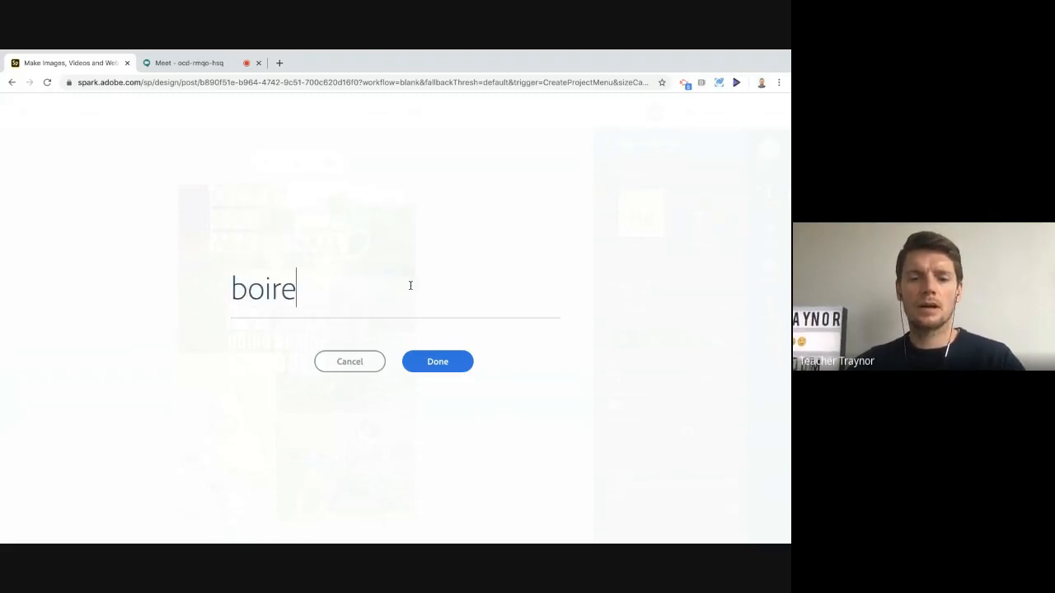
pyautogui.write(' du the')
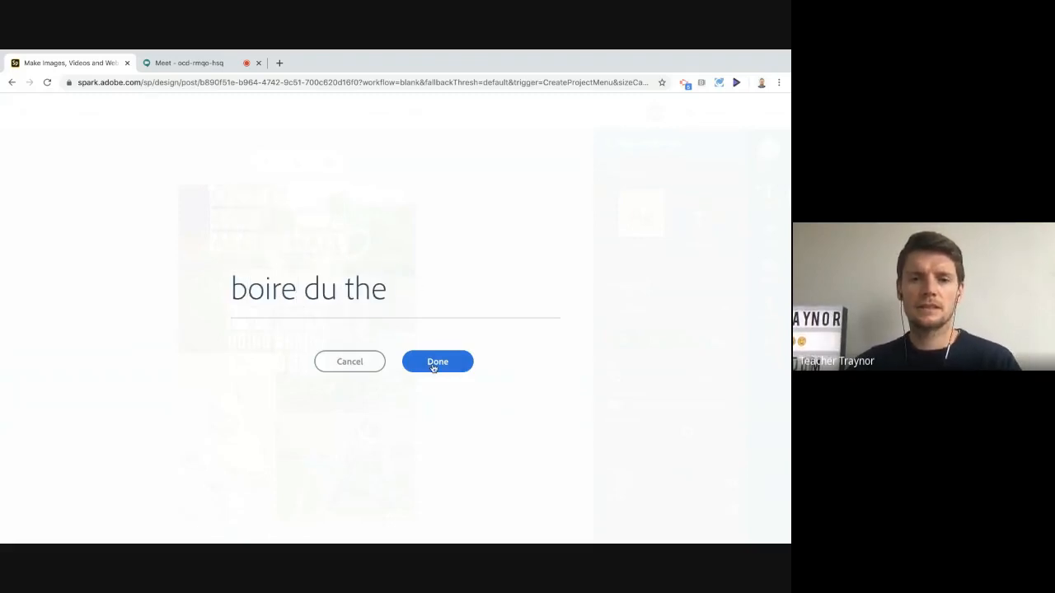
pyautogui.click(434, 364)
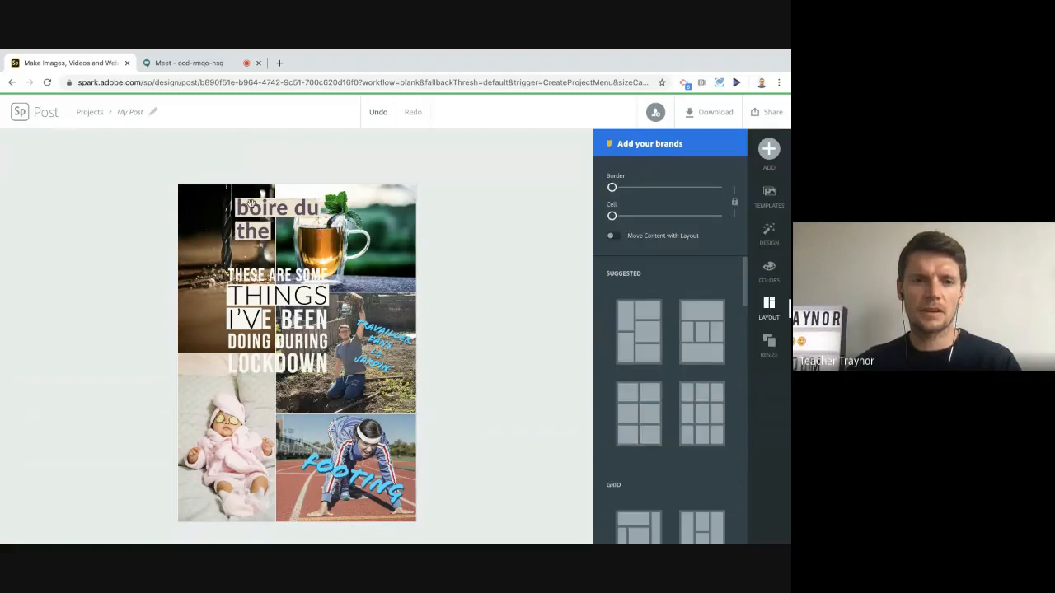
# Narrow the 'boire du the' label so it wraps, right-align it, and move it to the tea photo's top-right corner.
pyautogui.click(251, 202)
pyautogui.moveTo(234, 200); pyautogui.dragTo(290, 211)
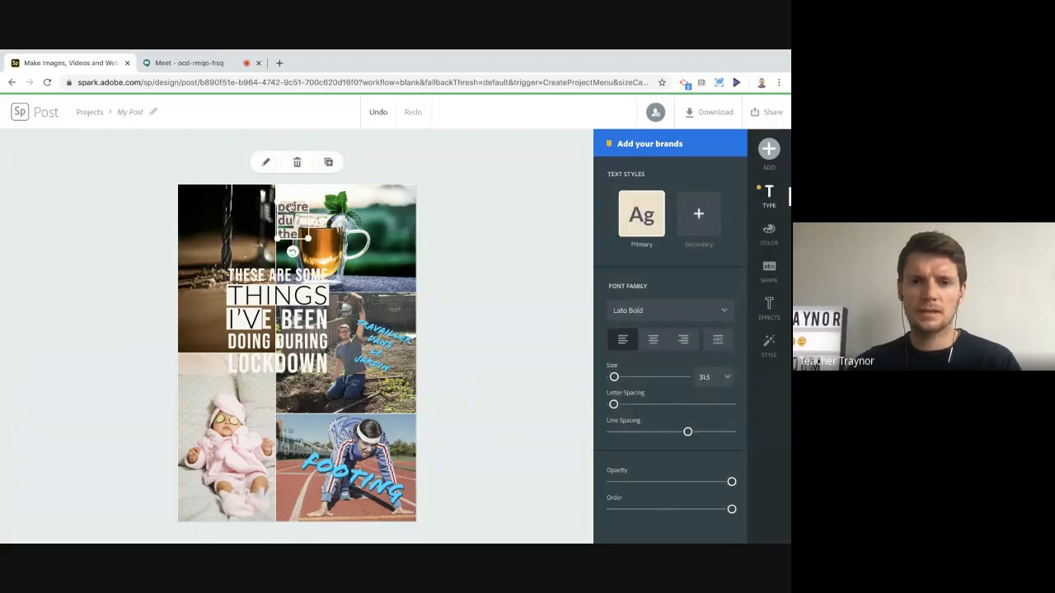
pyautogui.click(683, 339)
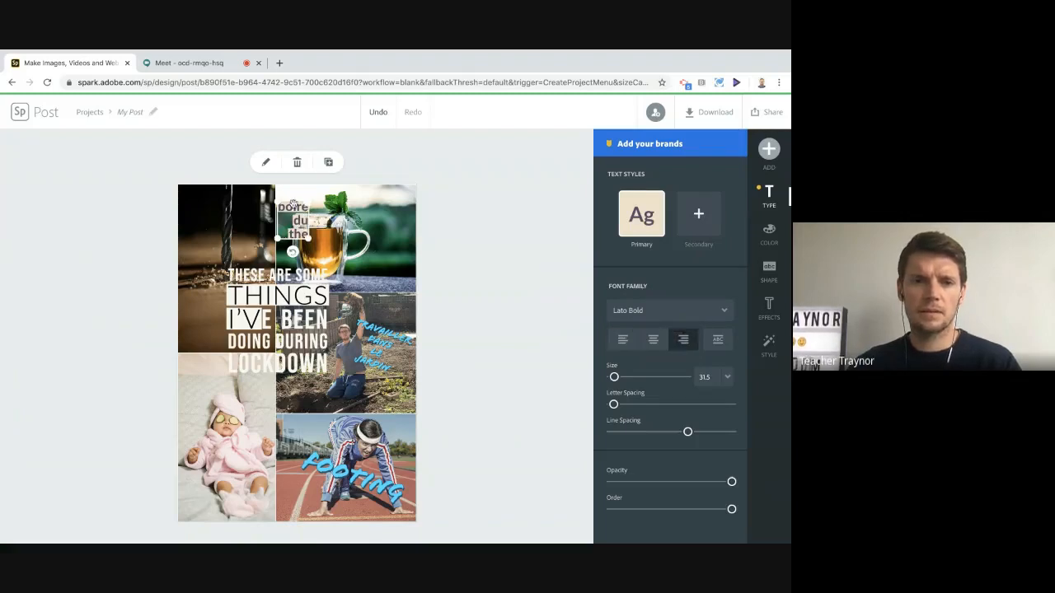
pyautogui.moveTo(293, 203); pyautogui.dragTo(393, 197)
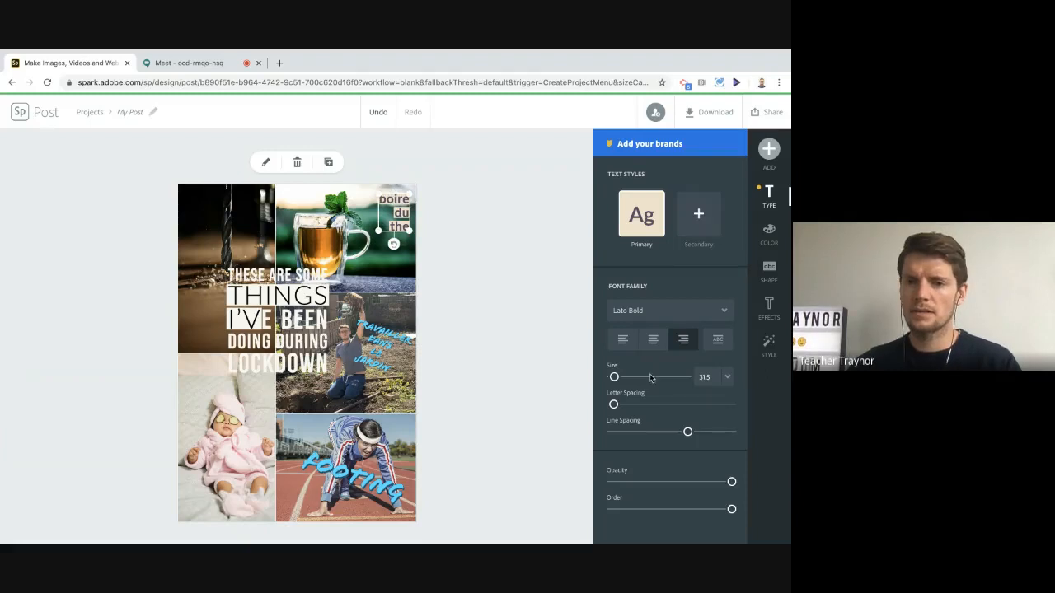
# Colour the label with the first suggested tan and blue palette.
pyautogui.click(769, 233)
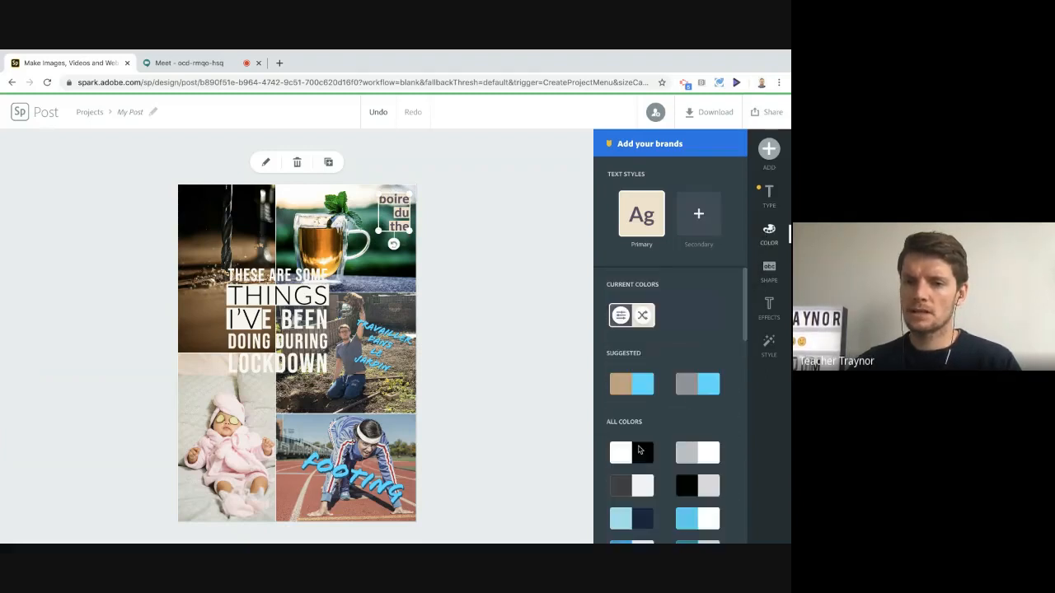
pyautogui.click(644, 388)
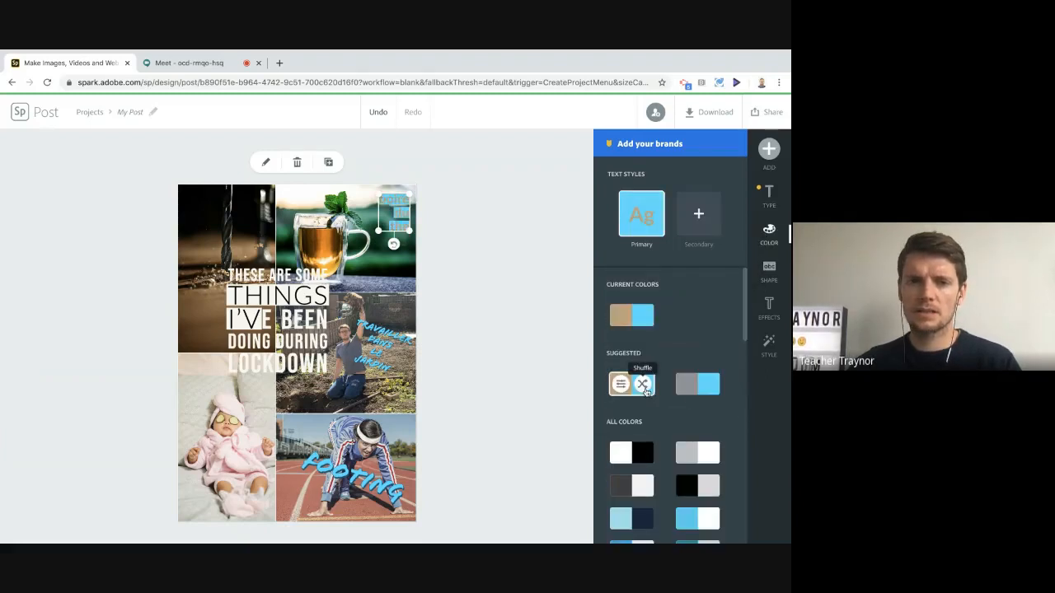
pyautogui.click(551, 346)
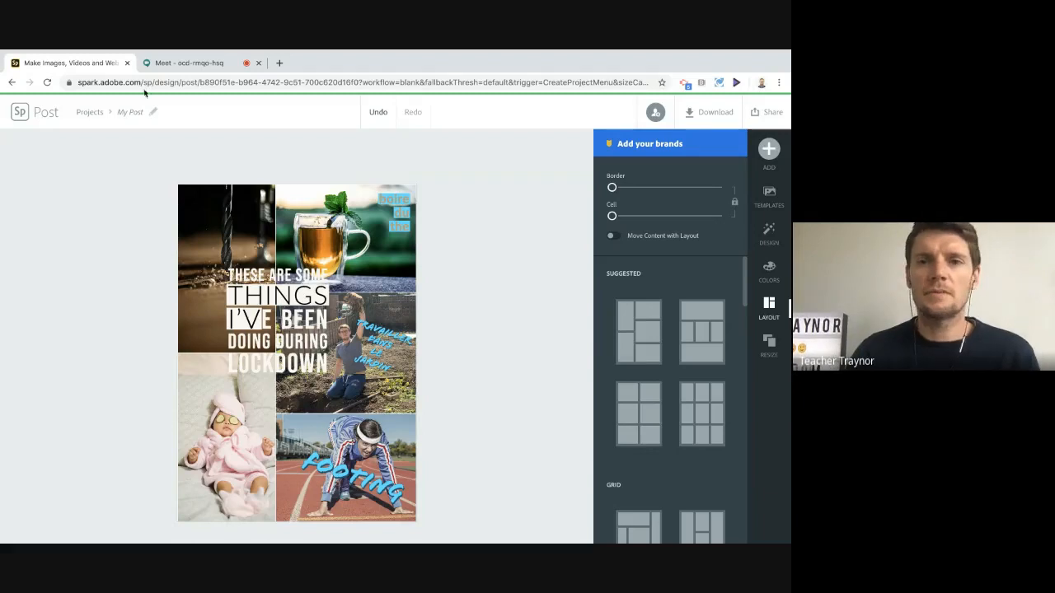
# Save the collage post via the Projects breadcrumb and switch to the Google Meet tab.
pyautogui.moveTo(257, 52)
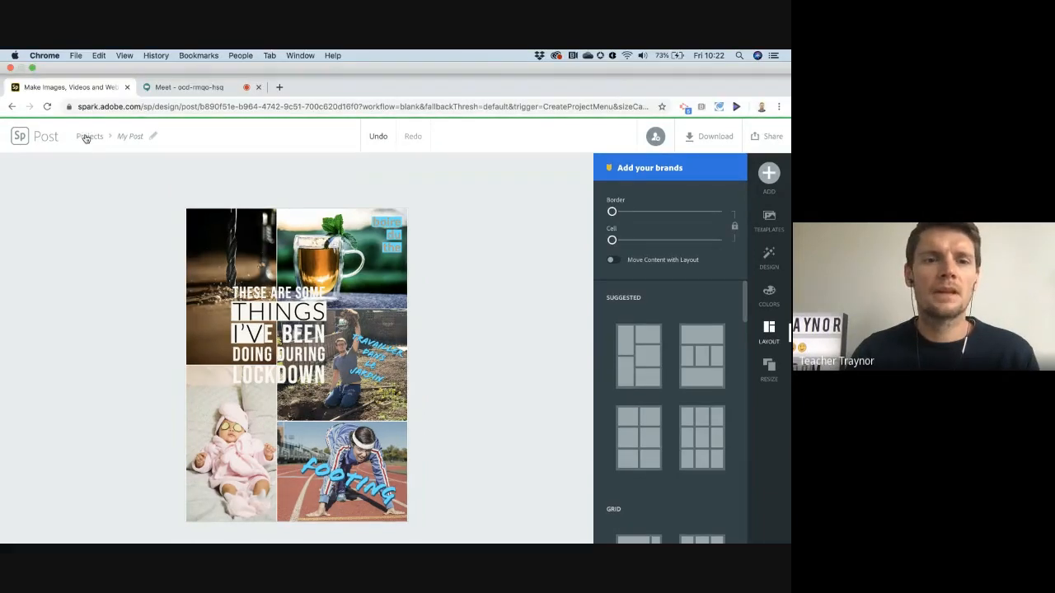
pyautogui.click(88, 137)
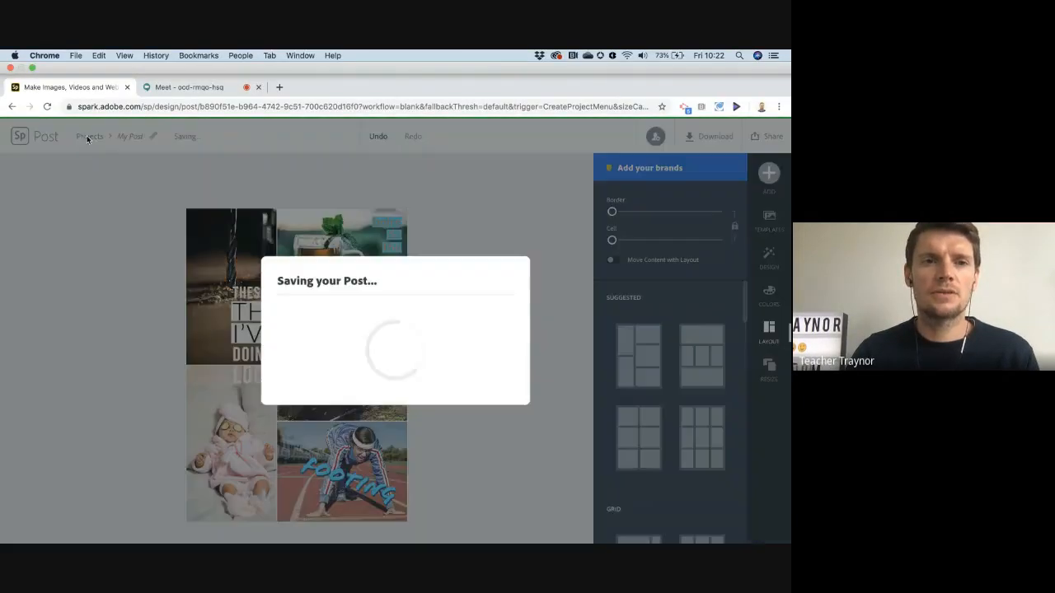
pyautogui.click(185, 88)
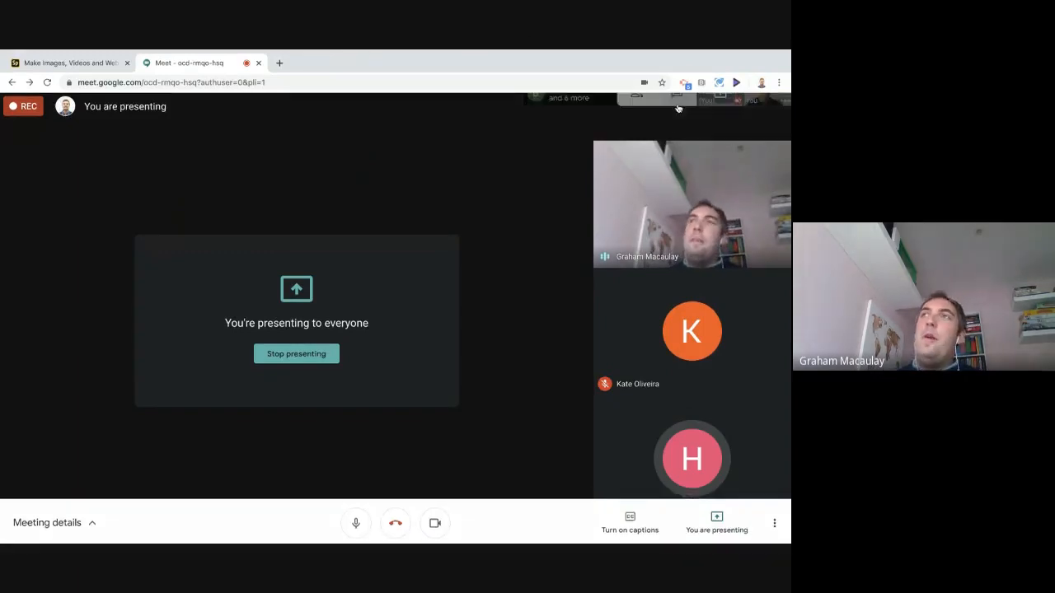
# Close the Meet chat panel and switch back to the Adobe Spark projects tab.
pyautogui.click(678, 107)
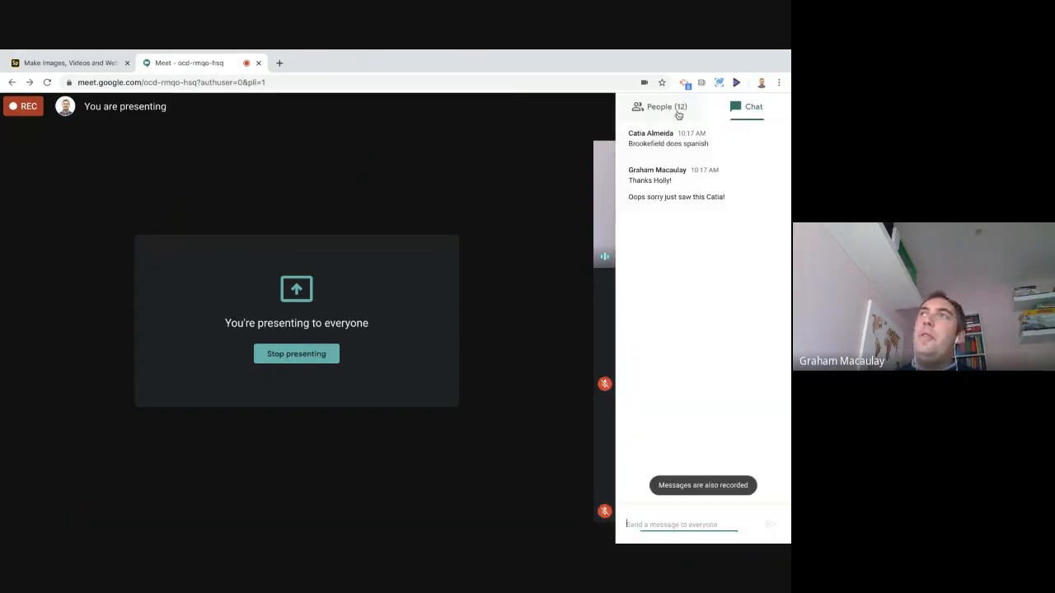
pyautogui.click(577, 119)
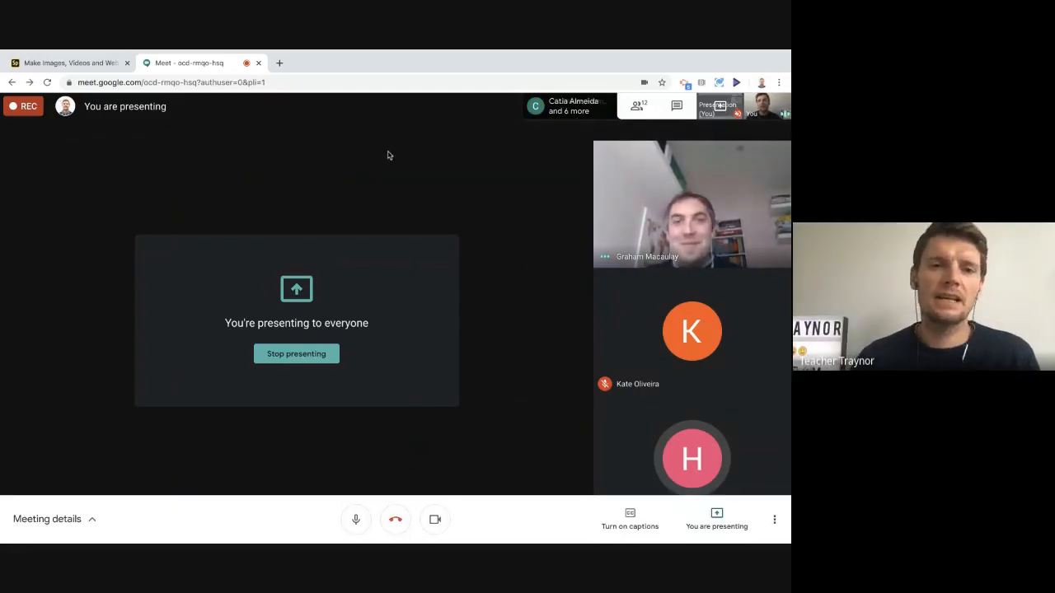
pyautogui.click(69, 64)
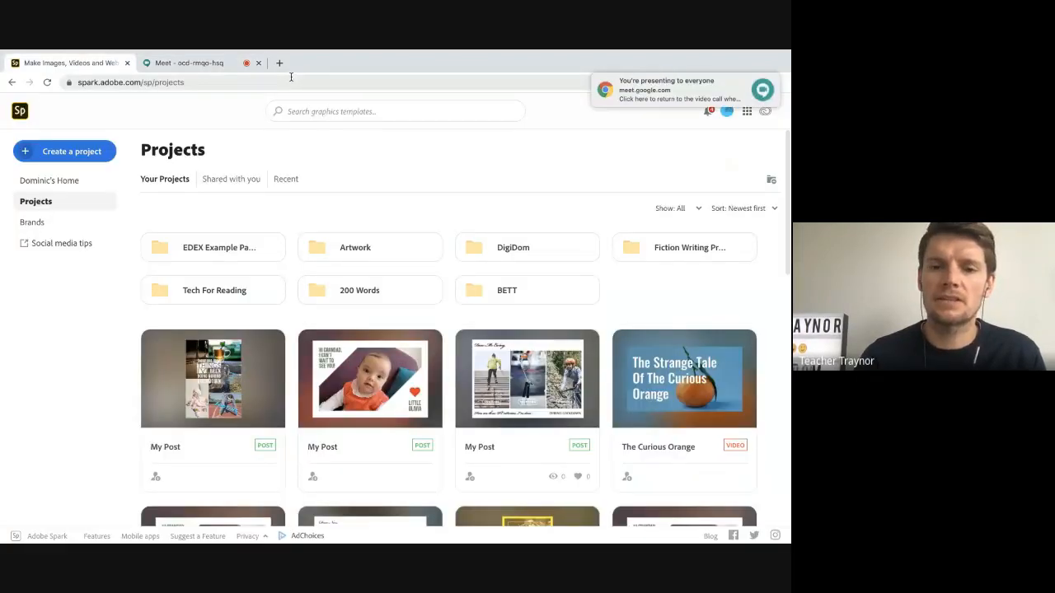
# Search your Spark projects for 'postcard' to find the saved Postcard post.
pyautogui.moveTo(506, 365)
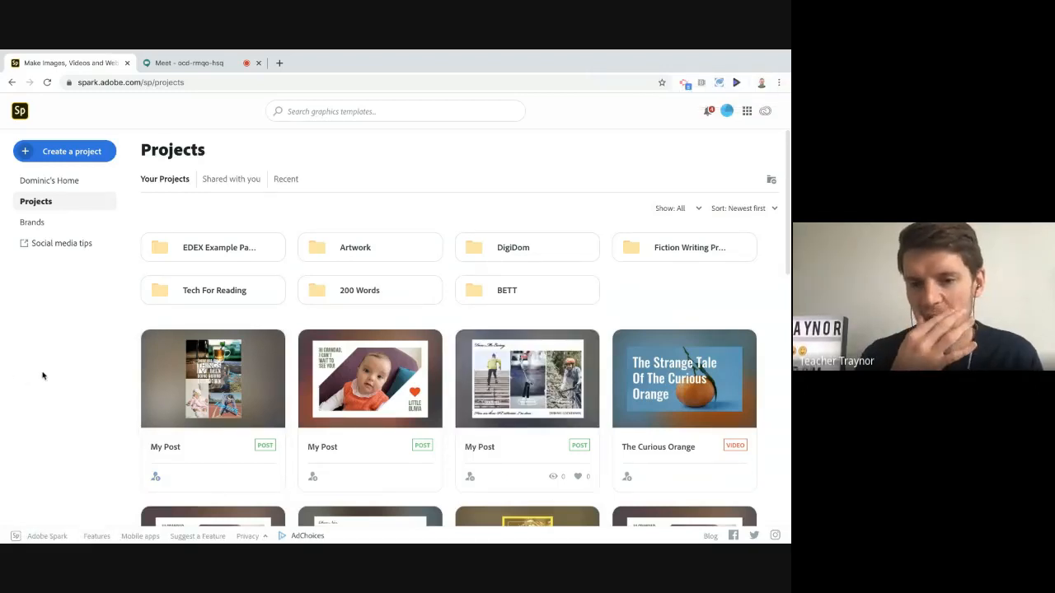
pyautogui.moveTo(641, 361)
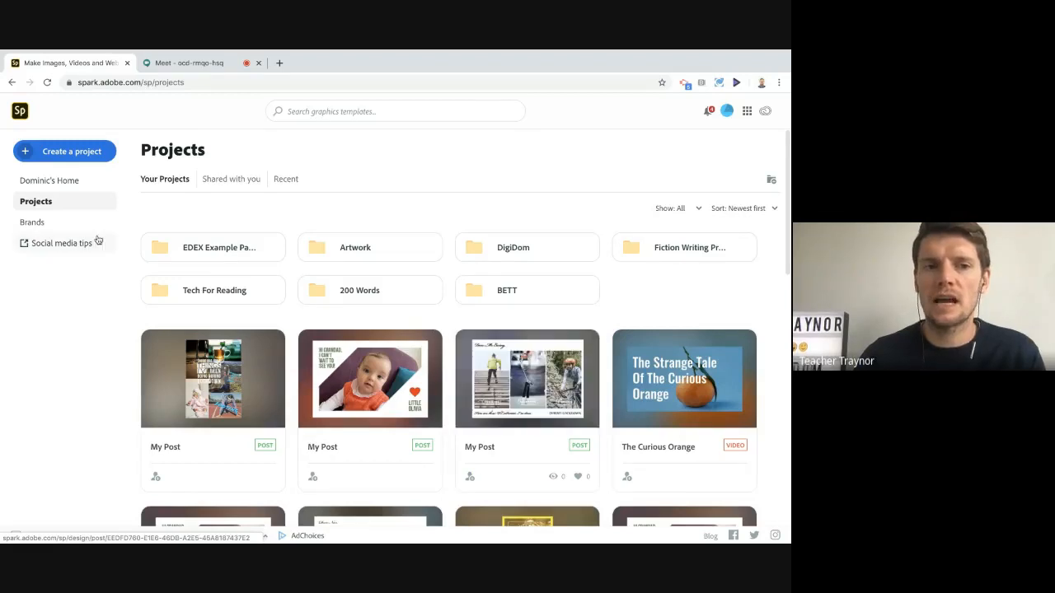
pyautogui.click(52, 154)
pyautogui.click(345, 112)
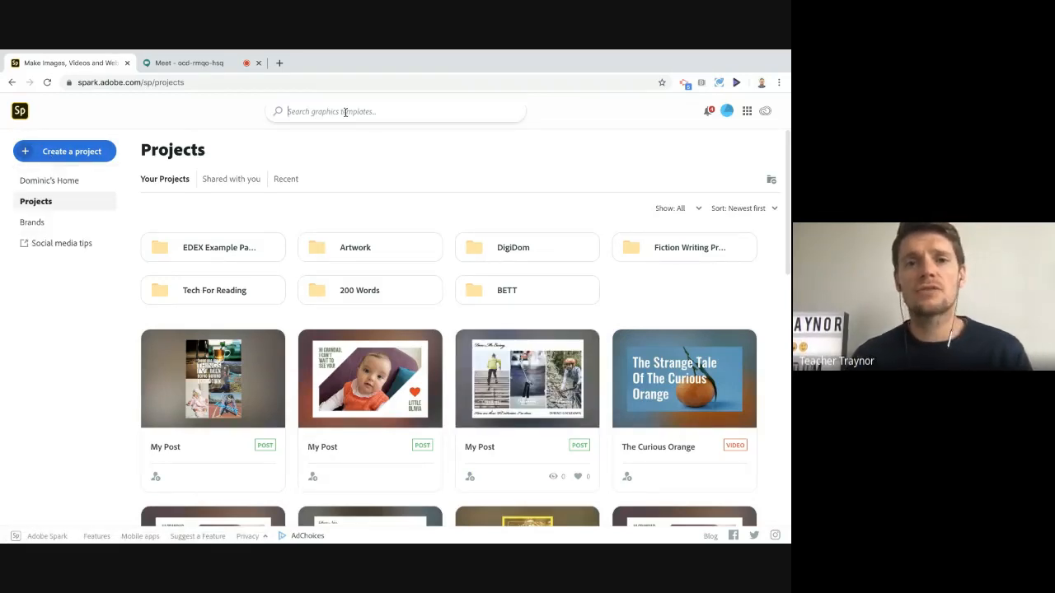
pyautogui.write('postcard')
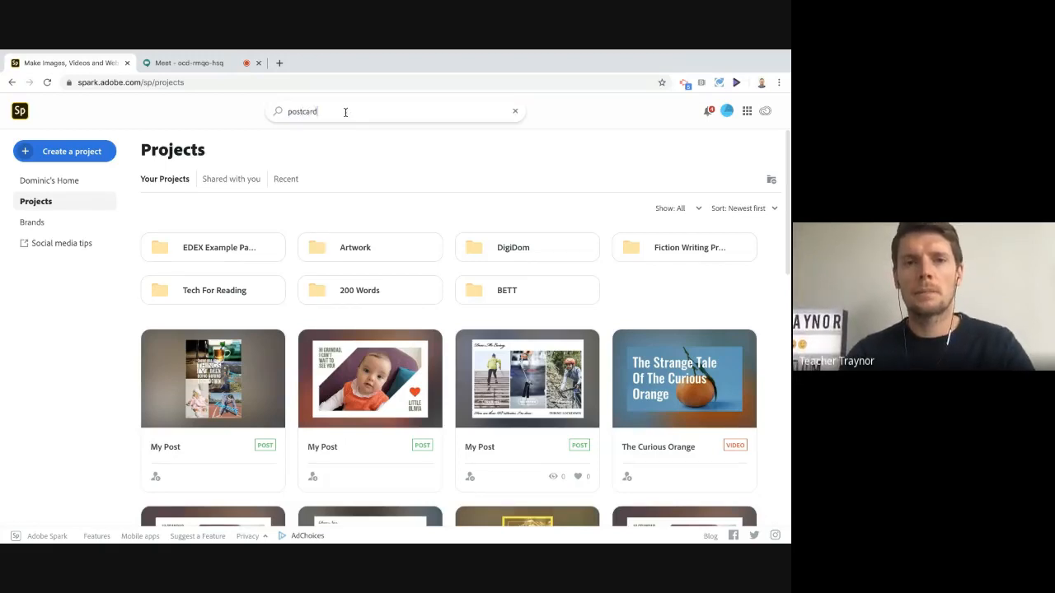
pyautogui.press('Return')
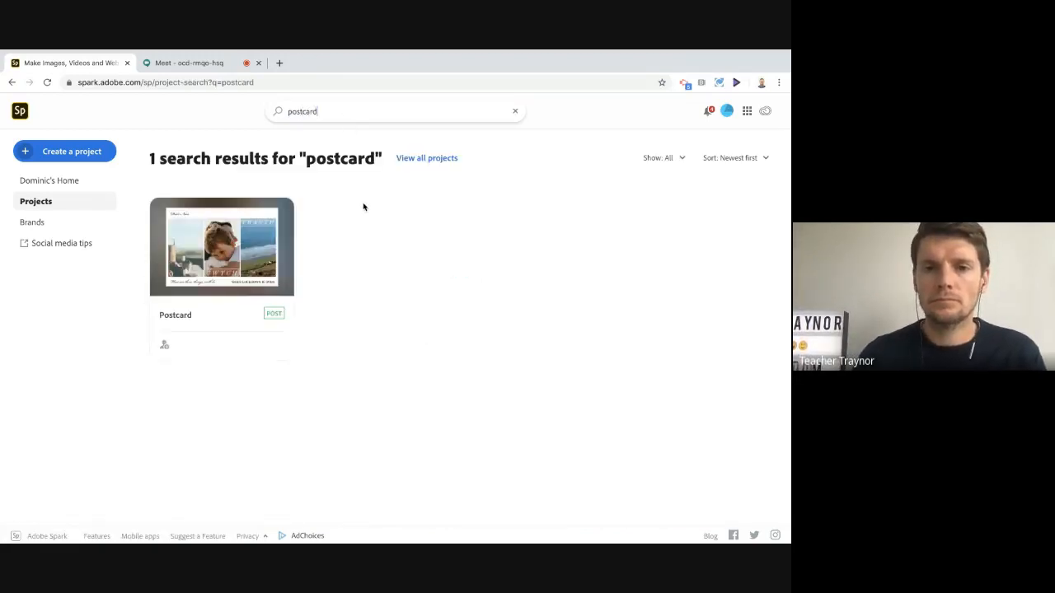
# Show the full gallery of every project template type.
pyautogui.click(51, 155)
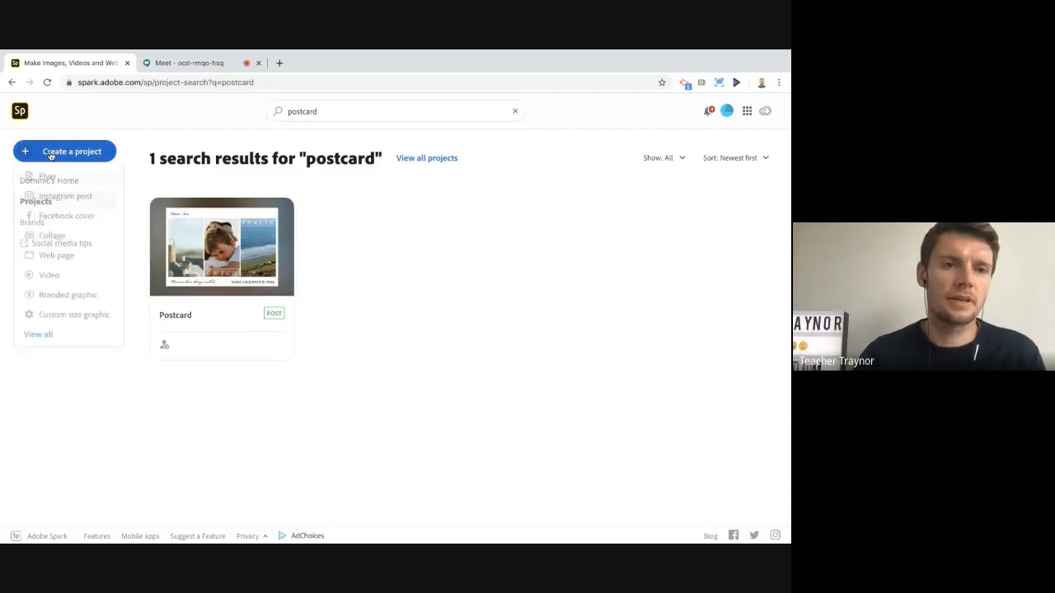
pyautogui.click(45, 340)
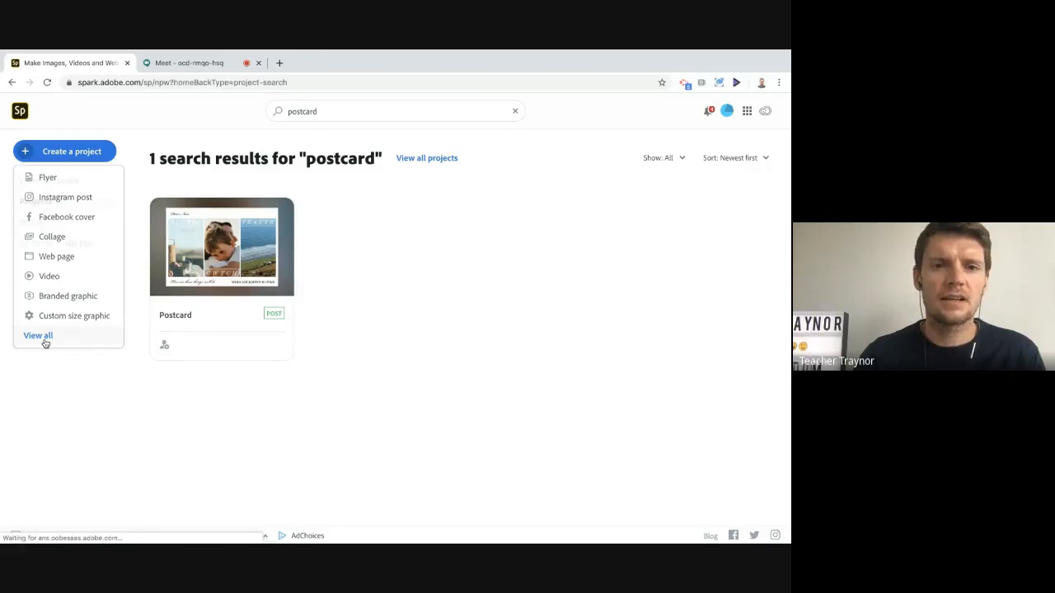
pyautogui.click(307, 107)
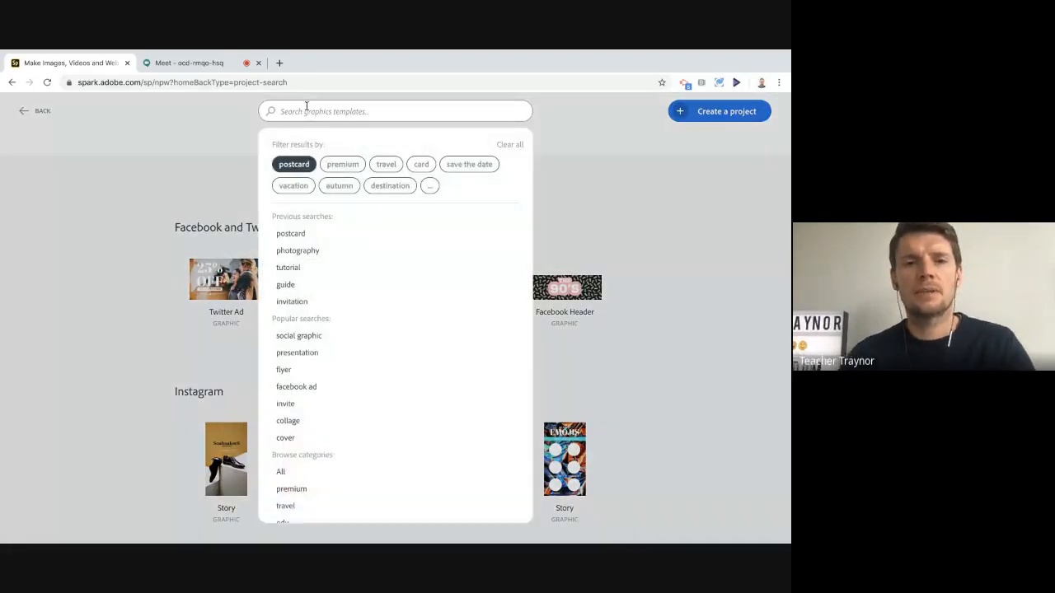
# Search the template gallery for 'postcard' templates.
pyautogui.click(288, 173)
pyautogui.click(289, 171)
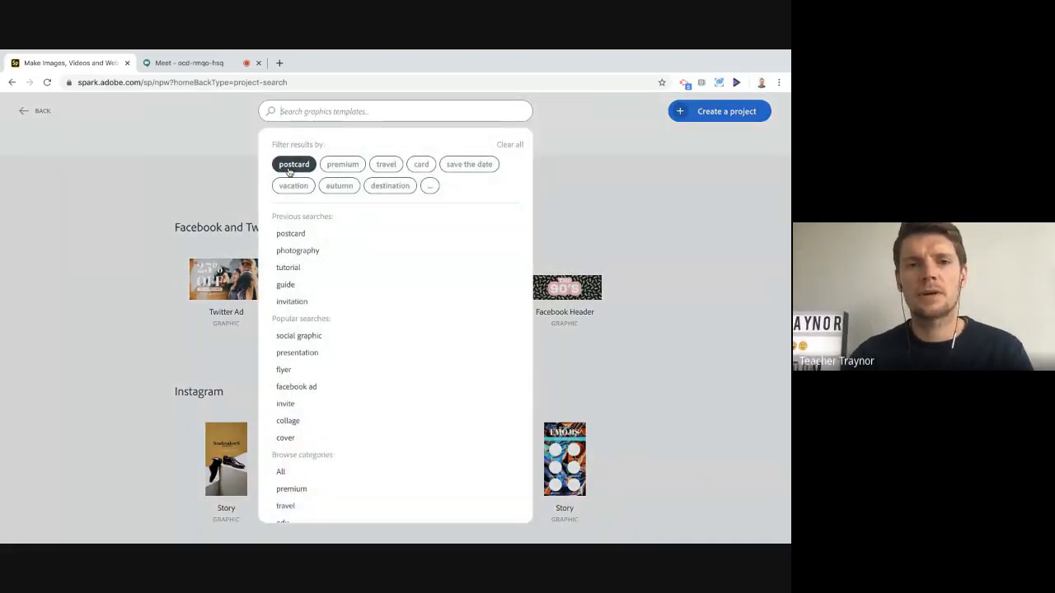
pyautogui.click(300, 113)
pyautogui.write('postcard')
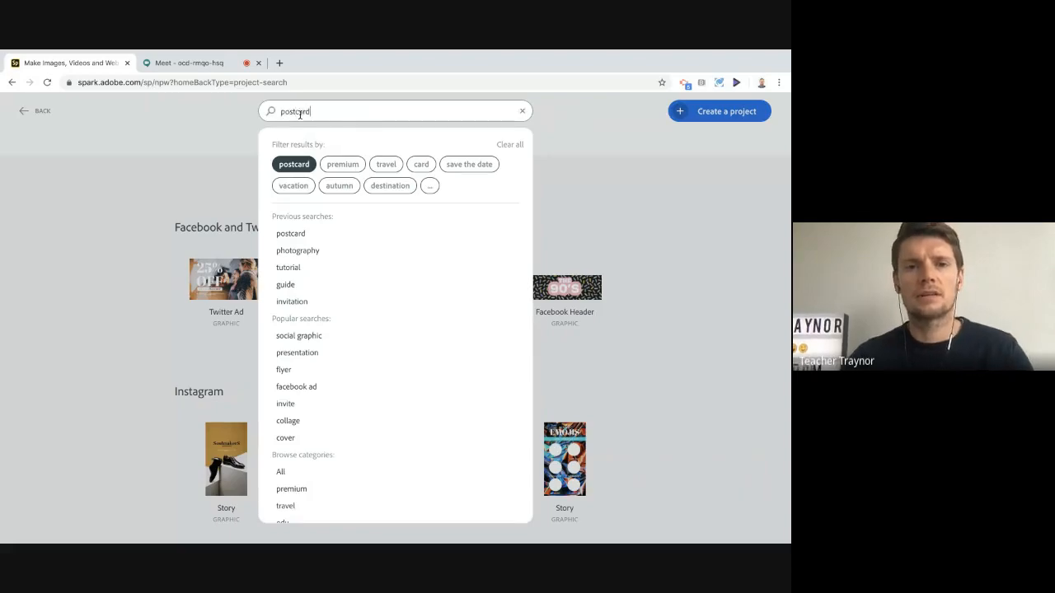
pyautogui.press('Return')
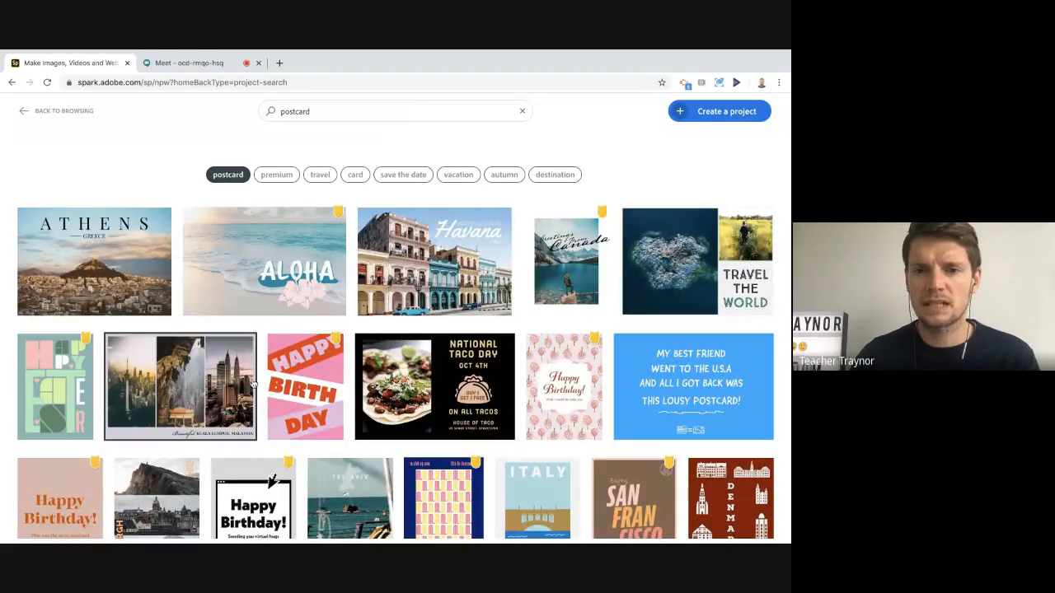
# Scroll through the postcard templates, then go back to the project search results.
pyautogui.scroll(-4, 336, 378)
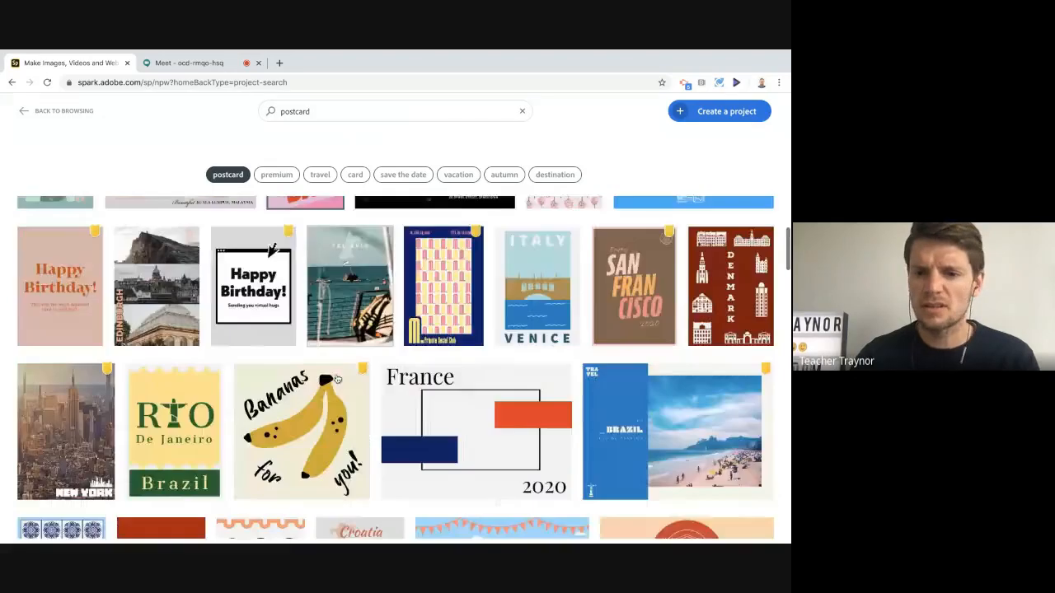
pyautogui.scroll(-5, 336, 379)
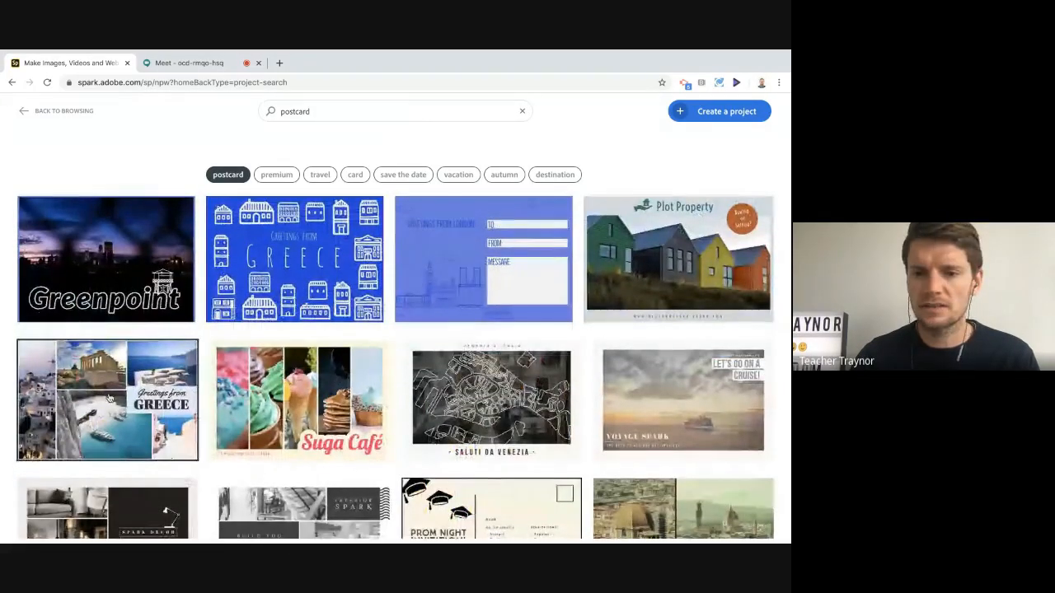
pyautogui.scroll(-2, 125, 387)
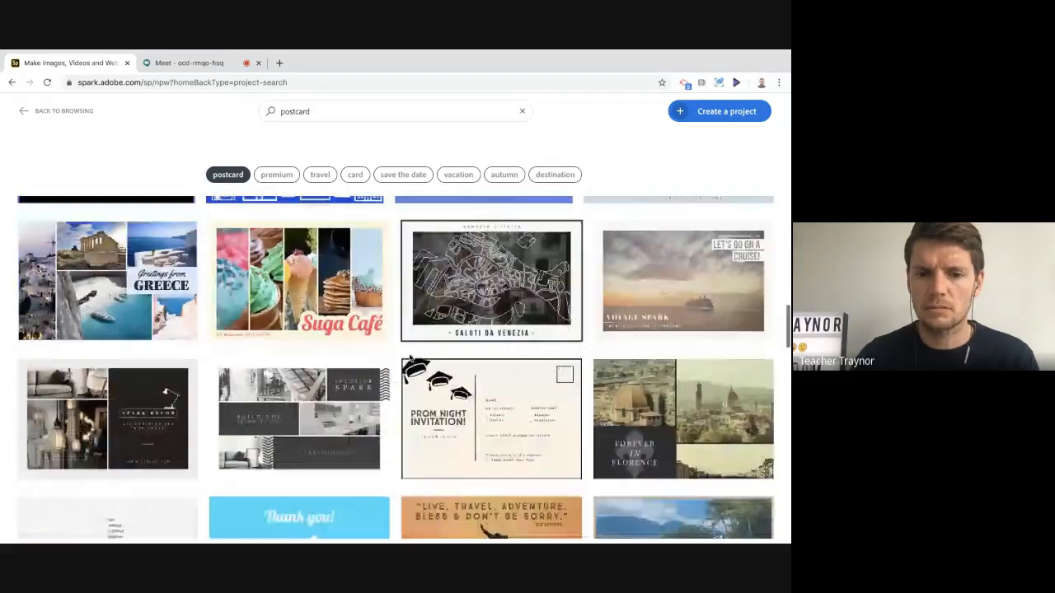
pyautogui.scroll(-10, 313, 412)
pyautogui.scroll(2, 332, 406)
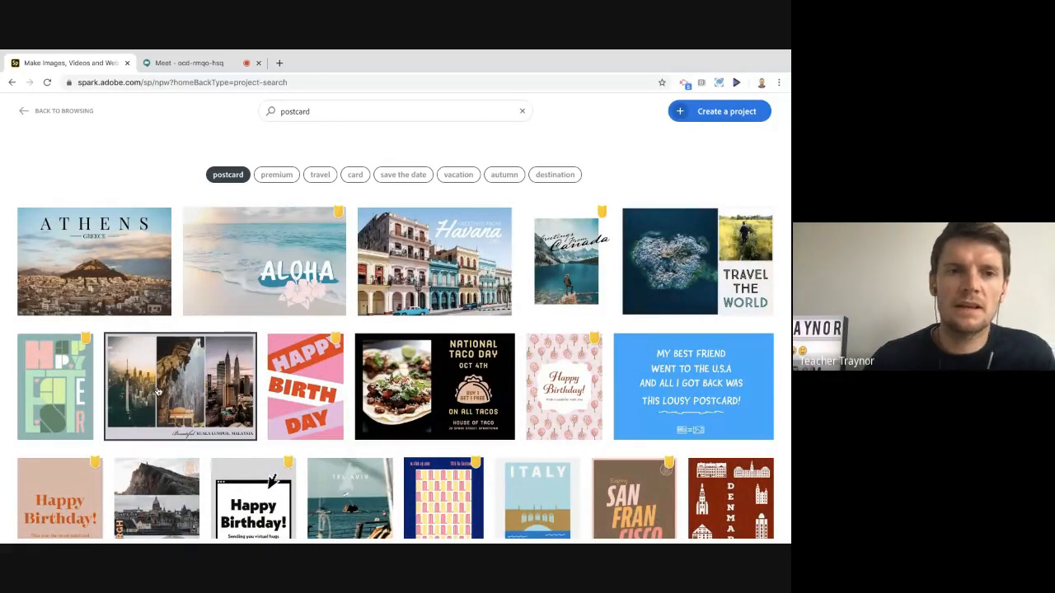
pyautogui.click(33, 112)
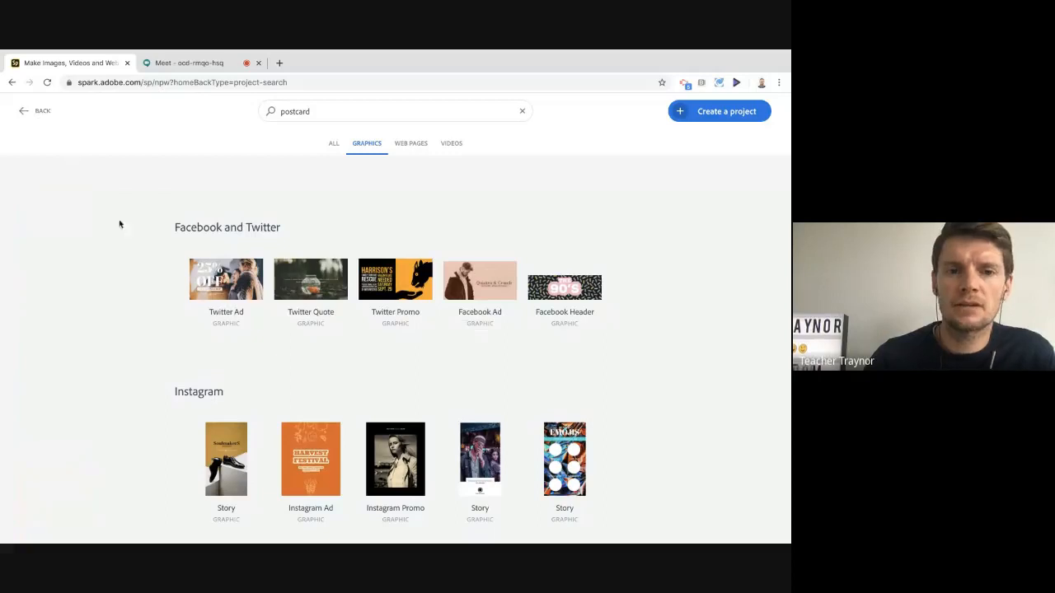
pyautogui.click(22, 112)
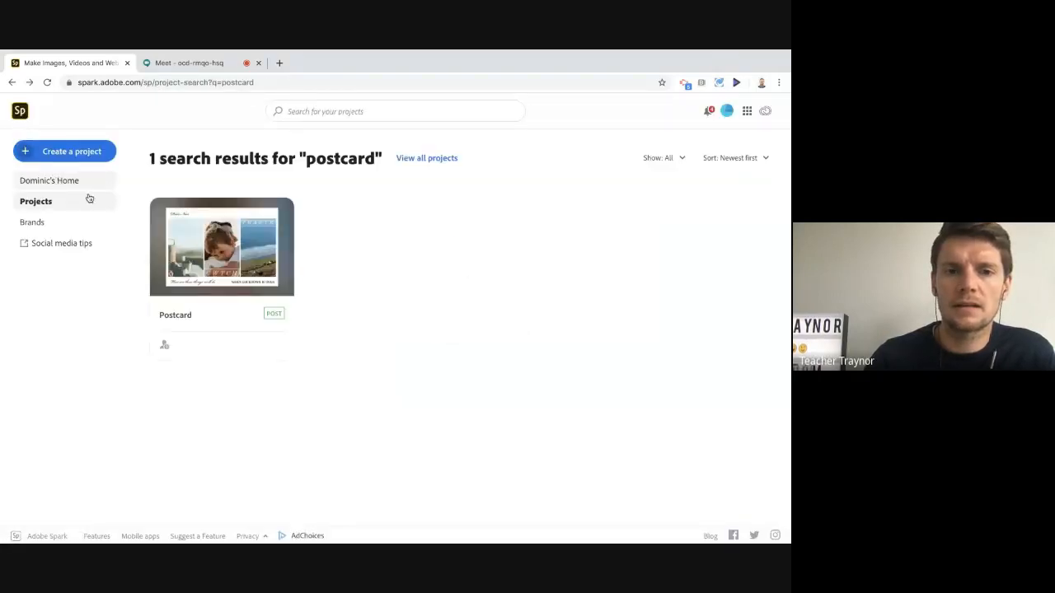
# Open the My Post collage of jogging, skipping and cycling photos from the Home page, then return to the Google Meet tab.
pyautogui.click(44, 186)
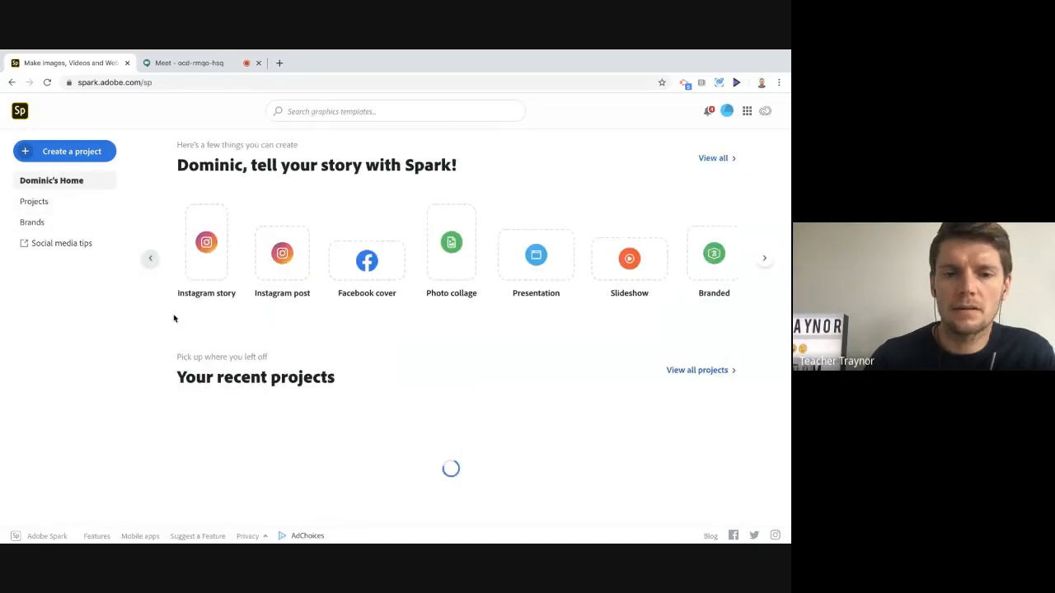
pyautogui.scroll(-1, 173, 317)
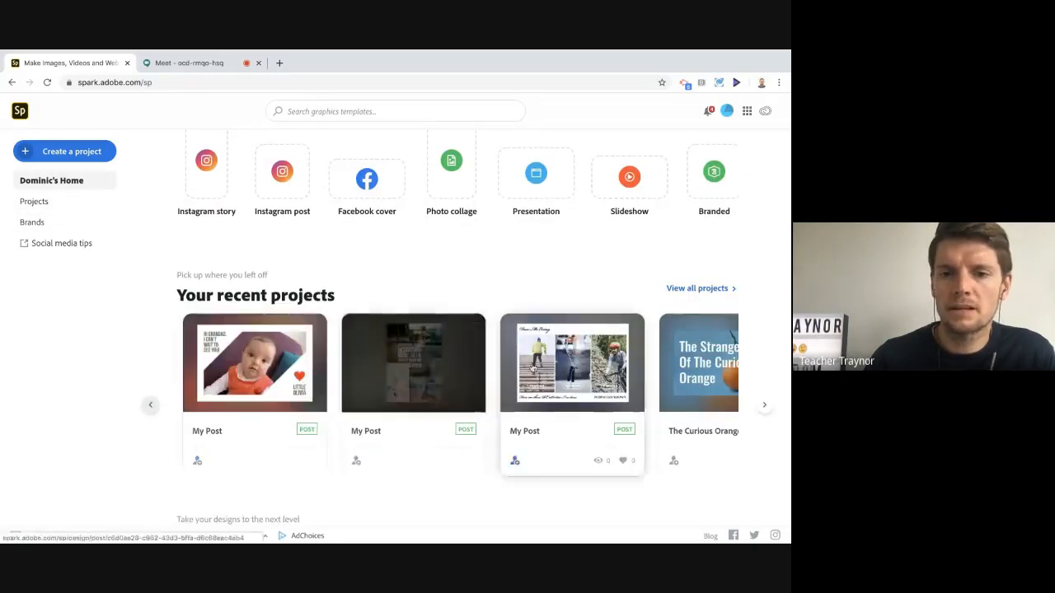
pyautogui.click(551, 368)
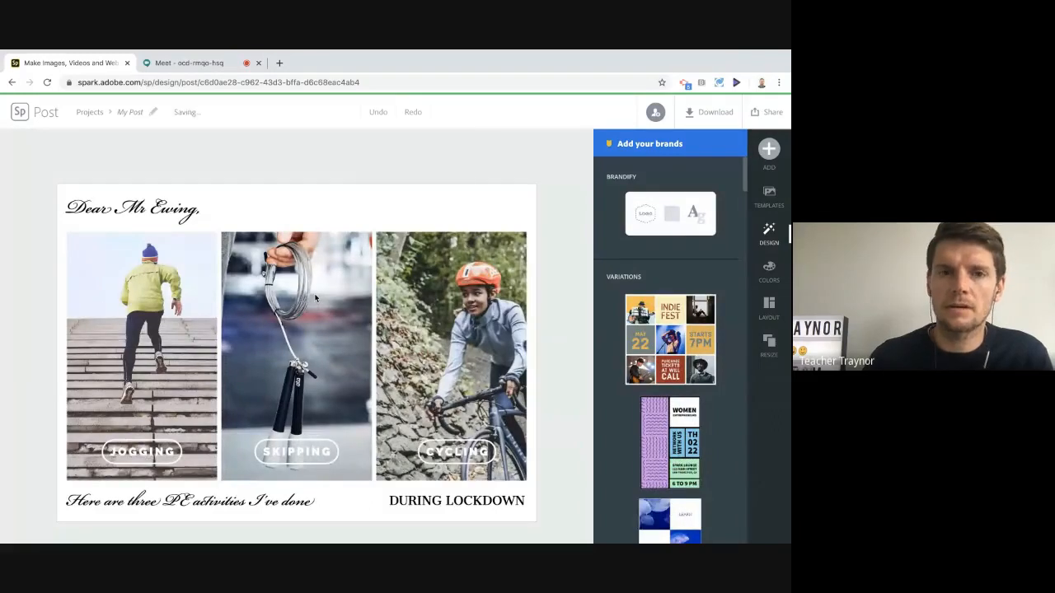
pyautogui.moveTo(485, 53)
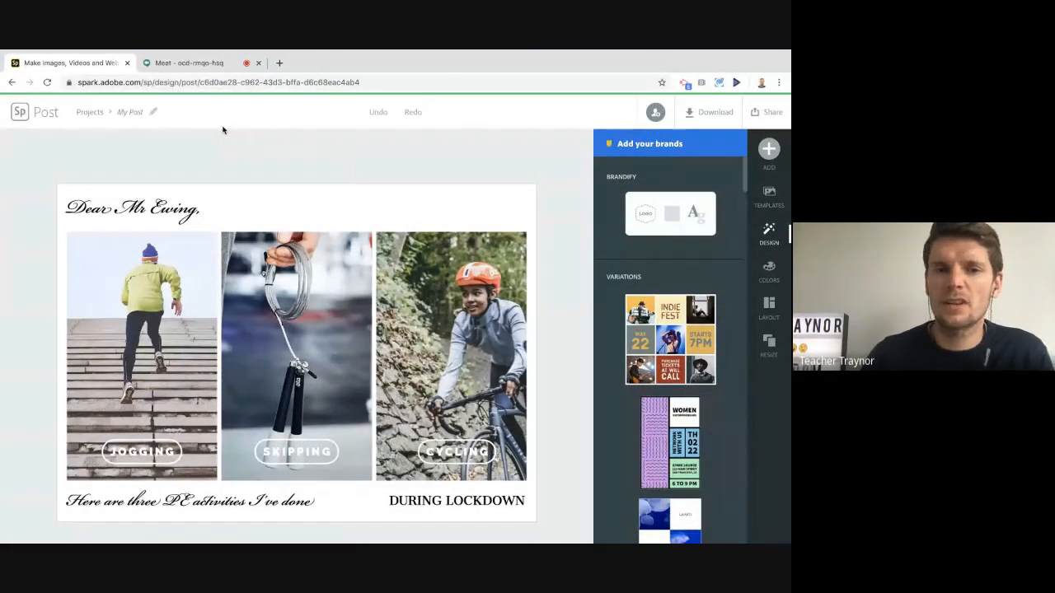
pyautogui.click(193, 63)
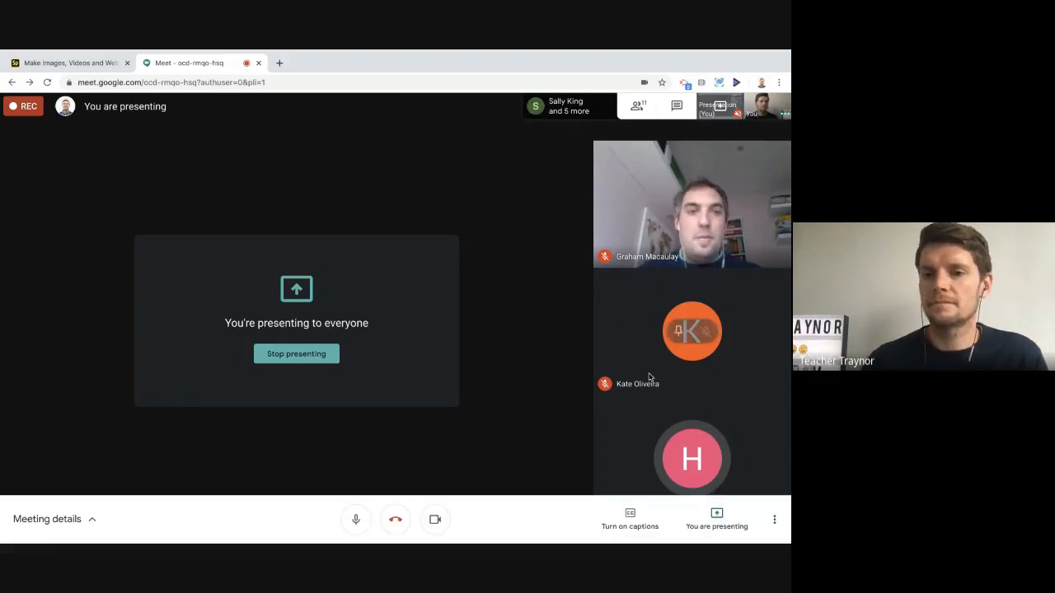
pyautogui.click(640, 112)
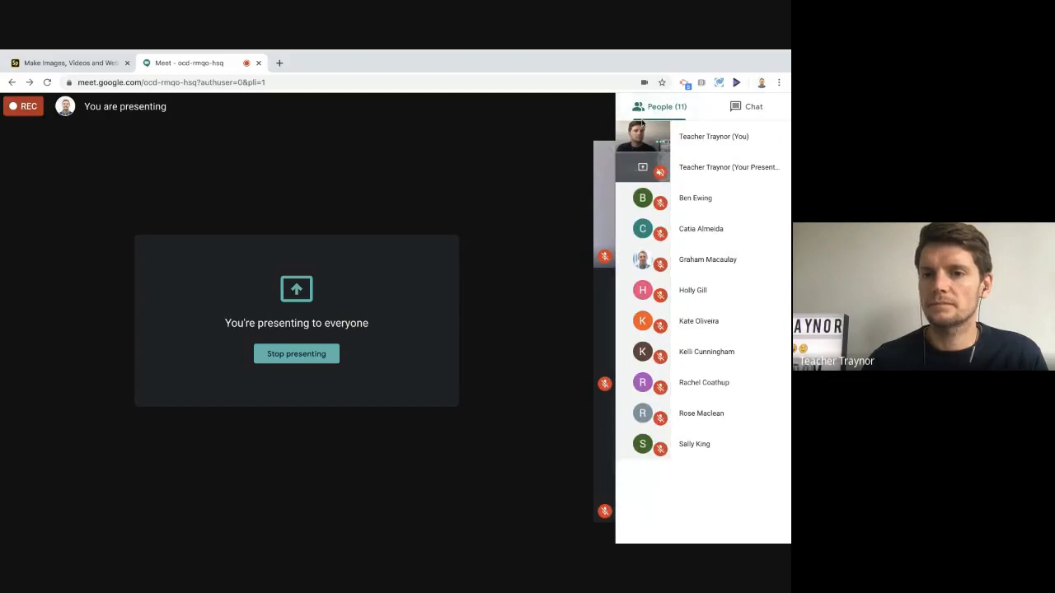
pyautogui.click(415, 130)
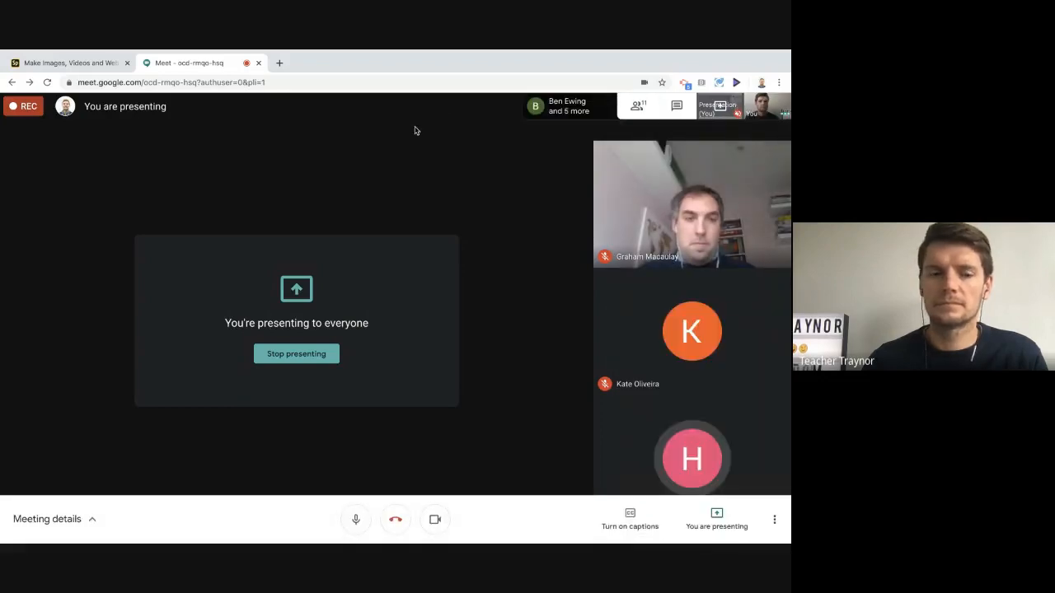
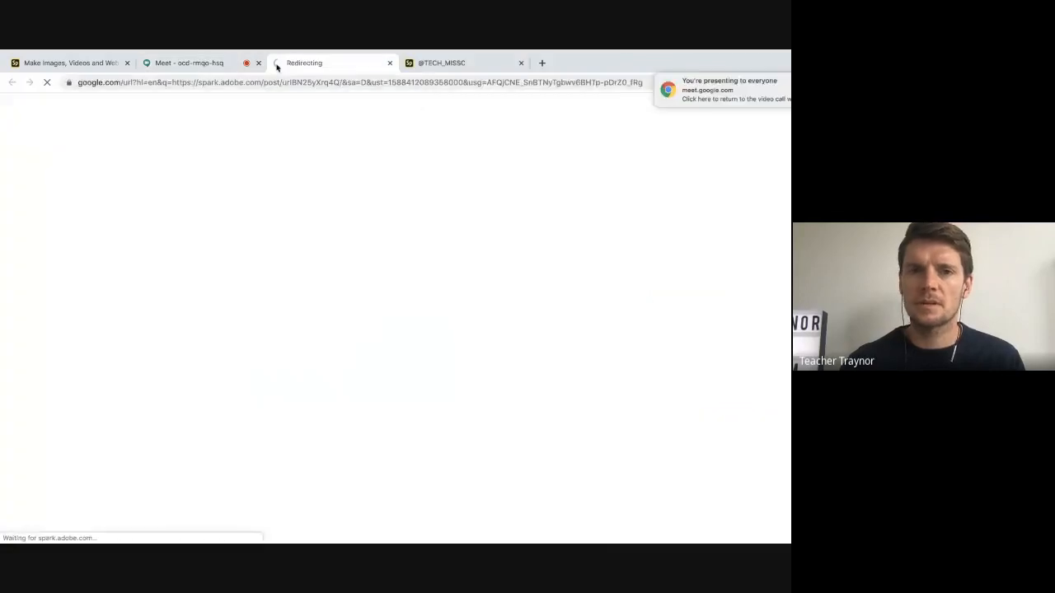
# Open the shared 'Baking' Spark post link from the Meet chat in a new tab.
pyautogui.click(176, 64)
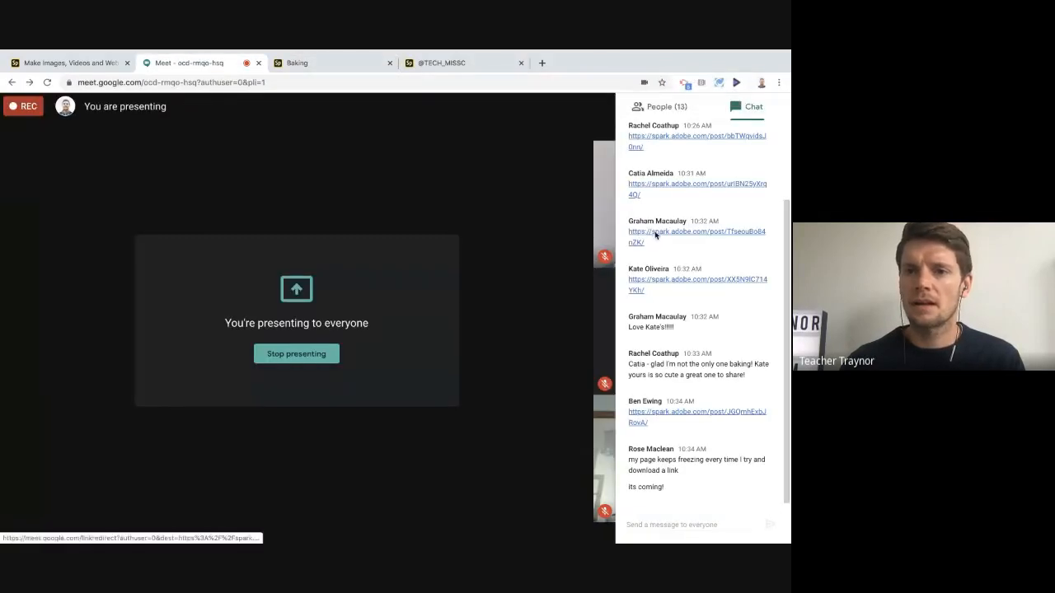
# Open two more shared Spark posts, including 'The Past 10 Days', and view the lockdown activities collage.
pyautogui.click(655, 237)
pyautogui.click(190, 62)
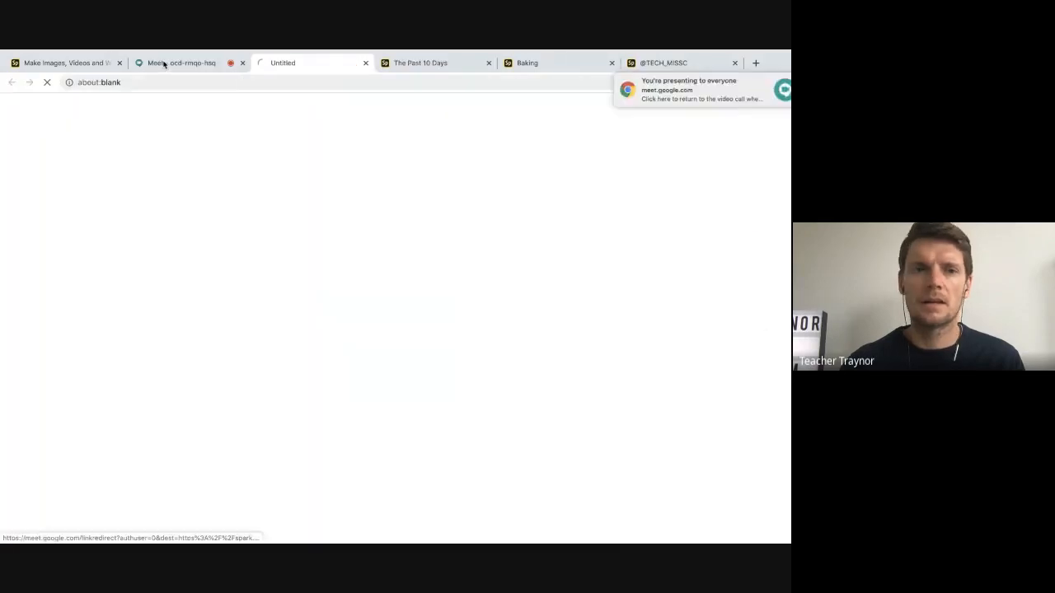
pyautogui.click(163, 64)
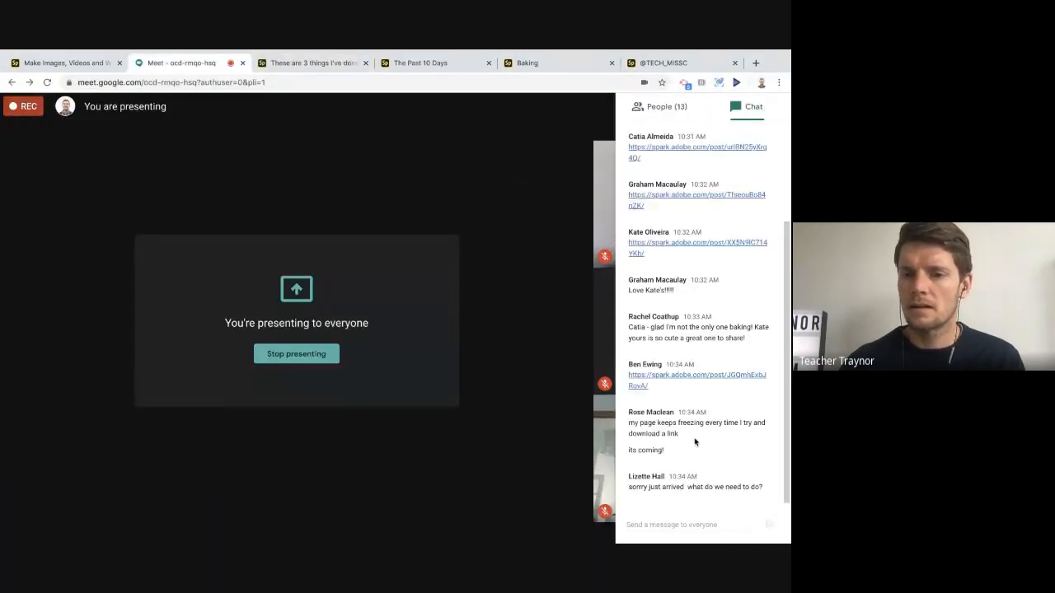
pyautogui.moveTo(292, 60)
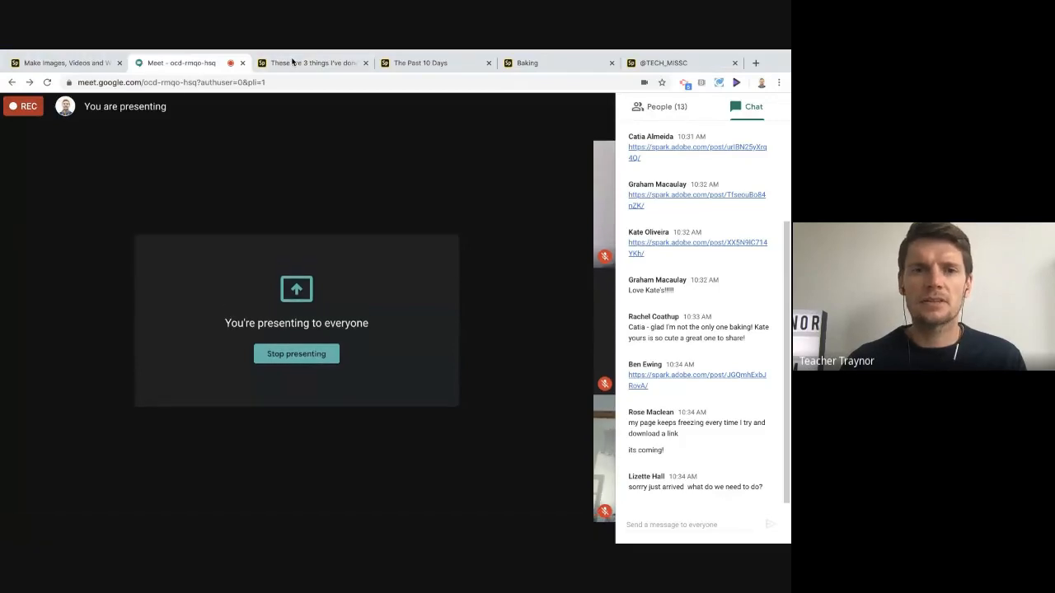
pyautogui.click(309, 62)
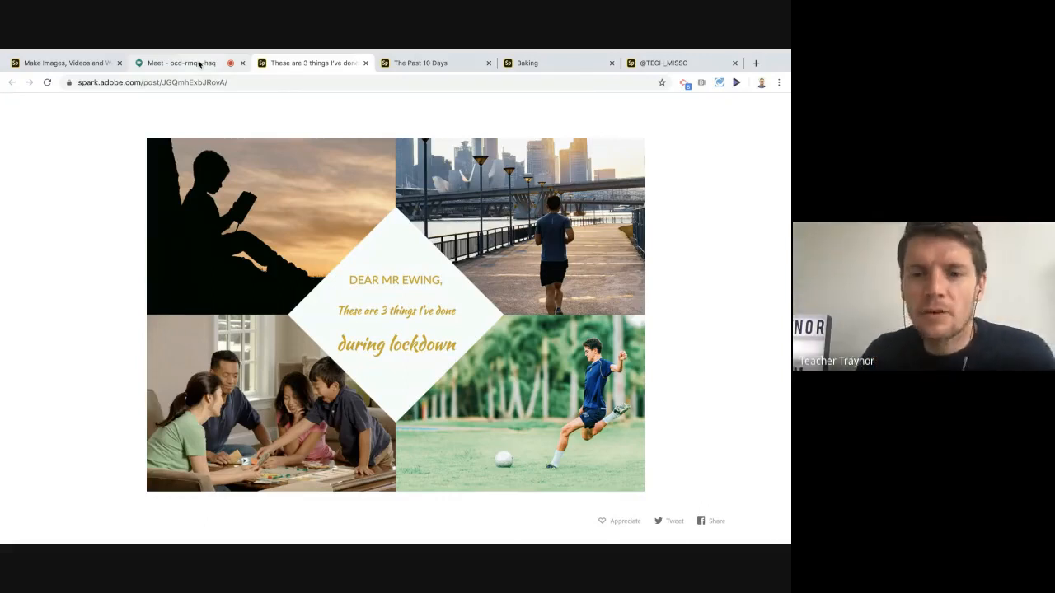
# View The Past 10 Days, Baking and Netflix lockdown collage posts, then return to the PE activities post.
pyautogui.click(408, 64)
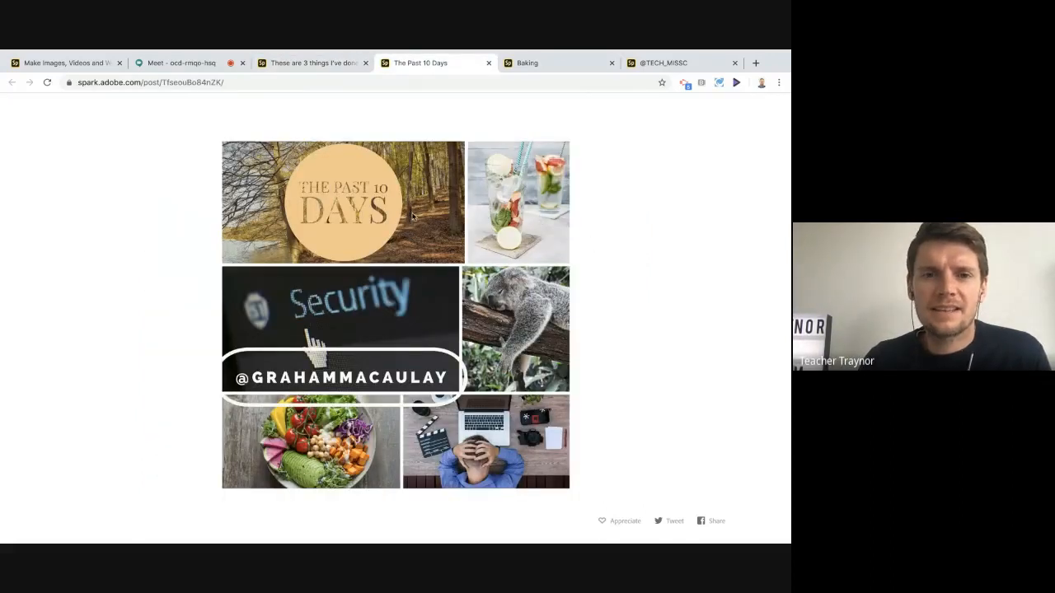
pyautogui.click(299, 66)
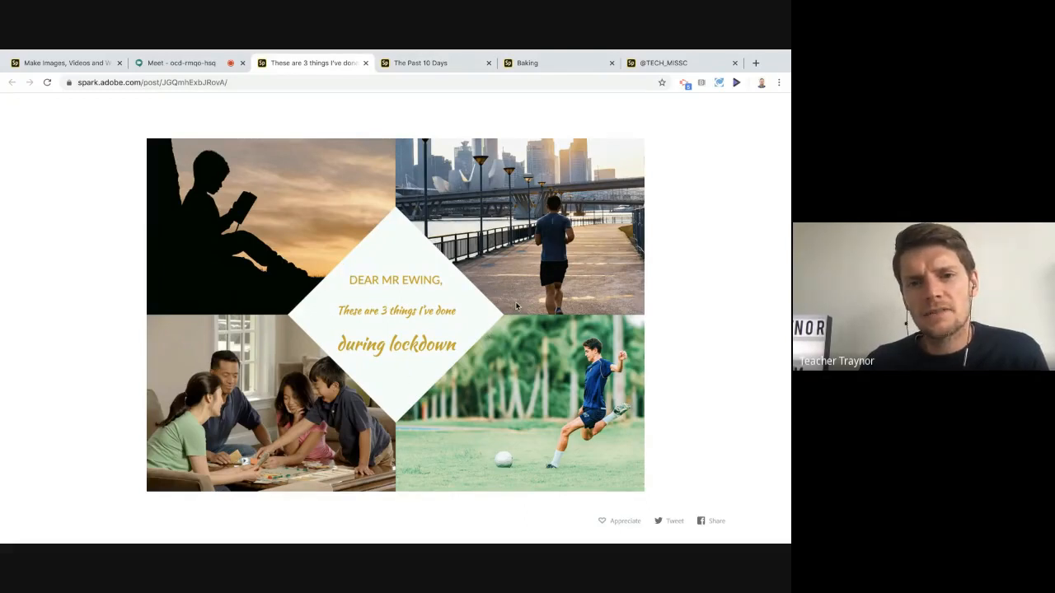
pyautogui.click(405, 70)
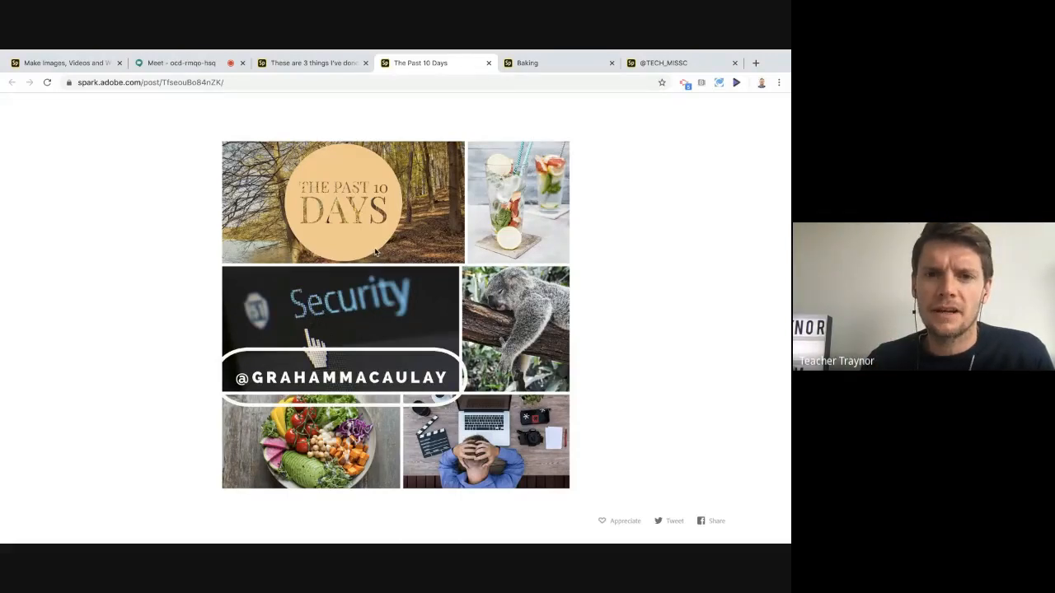
pyautogui.click(535, 63)
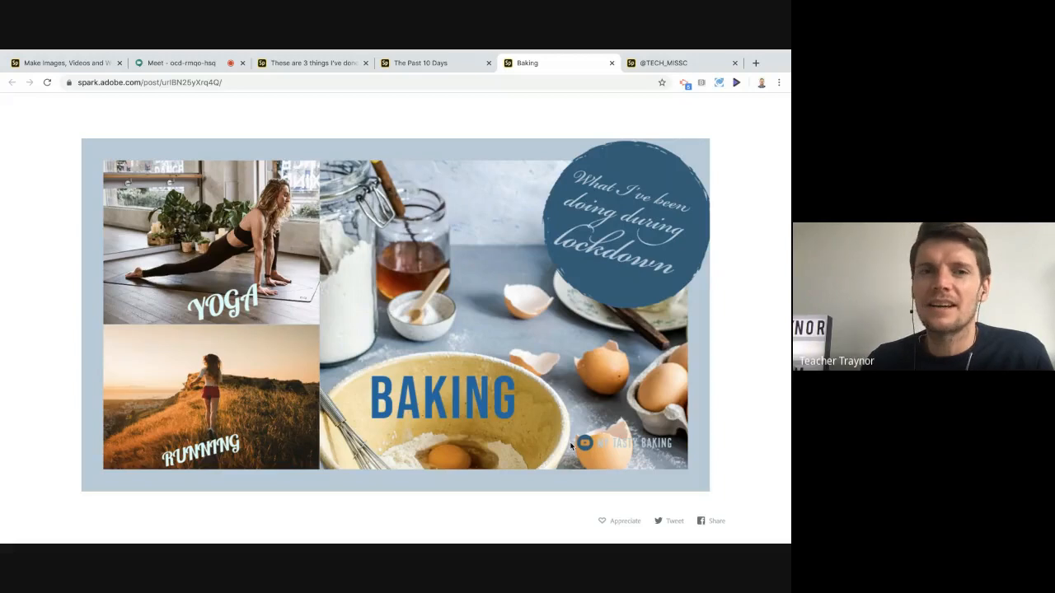
pyautogui.click(650, 64)
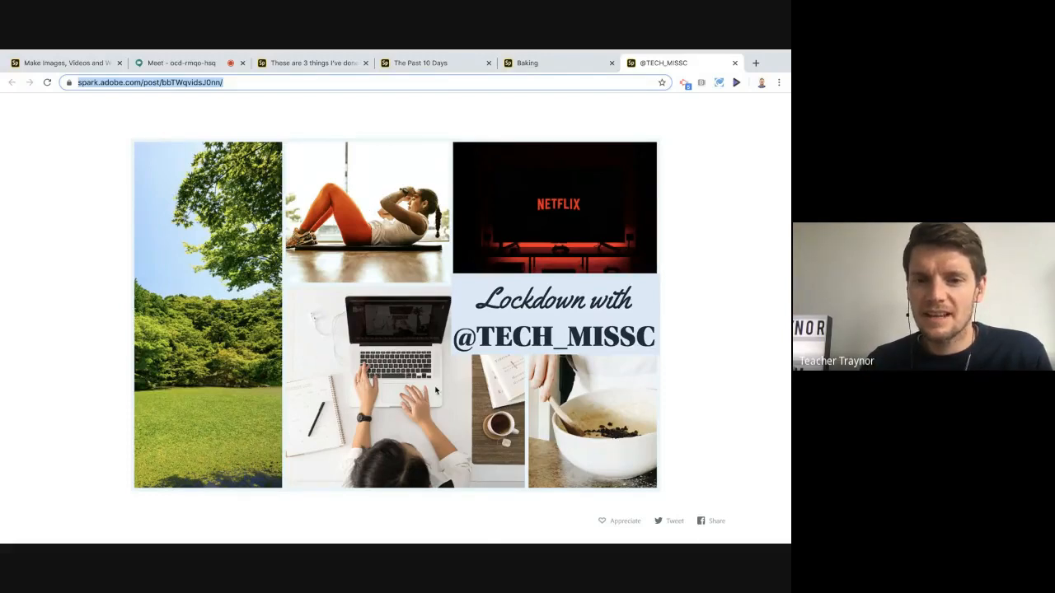
pyautogui.click(185, 65)
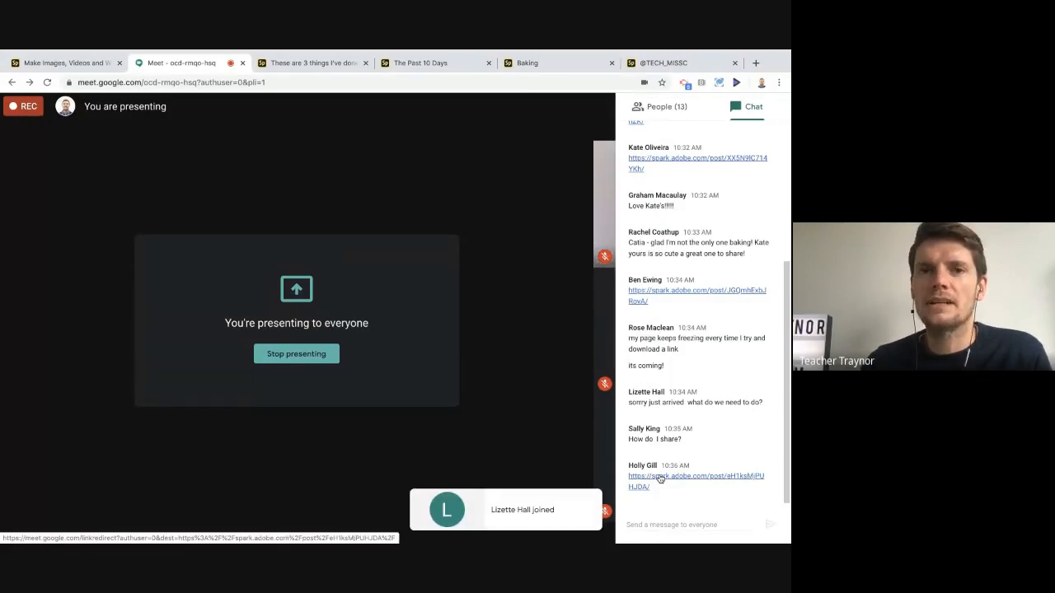
pyautogui.click(72, 64)
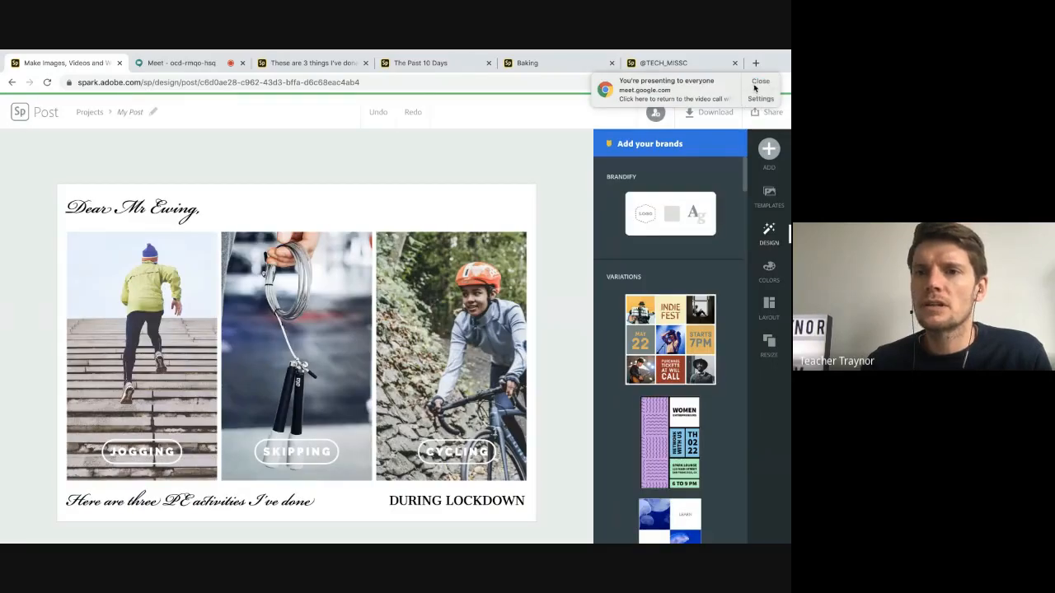
# Publish the PE activities post and generate its share link, then return to the meeting chat.
pyautogui.click(755, 83)
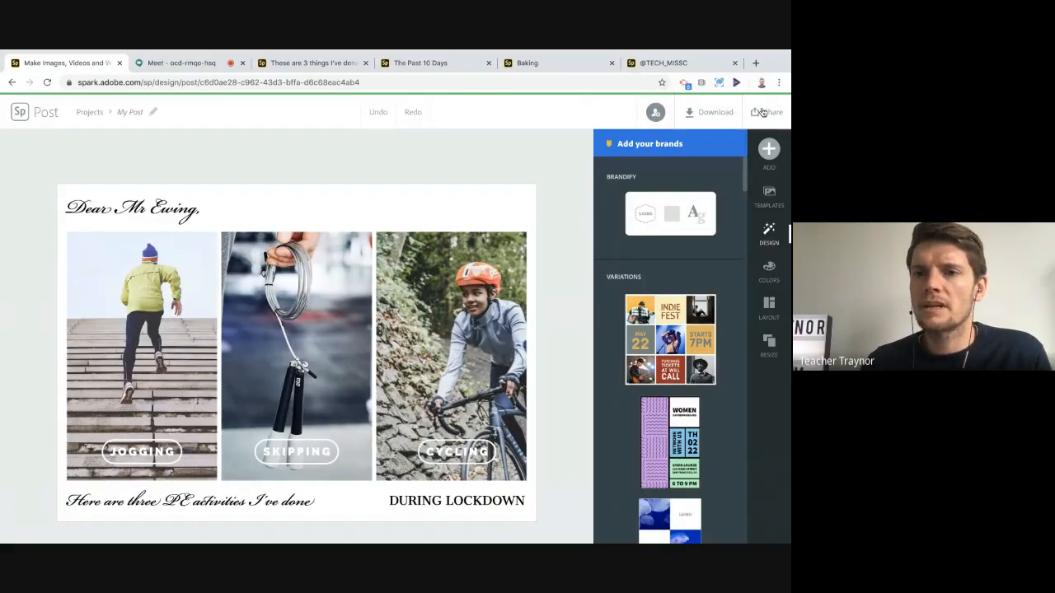
pyautogui.click(762, 113)
pyautogui.click(706, 137)
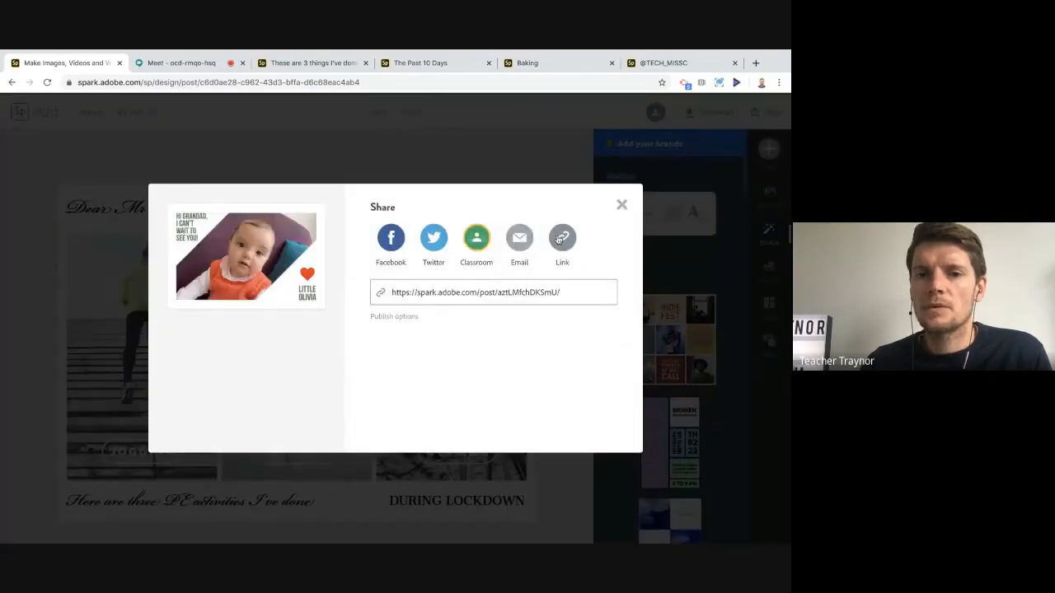
pyautogui.click(559, 239)
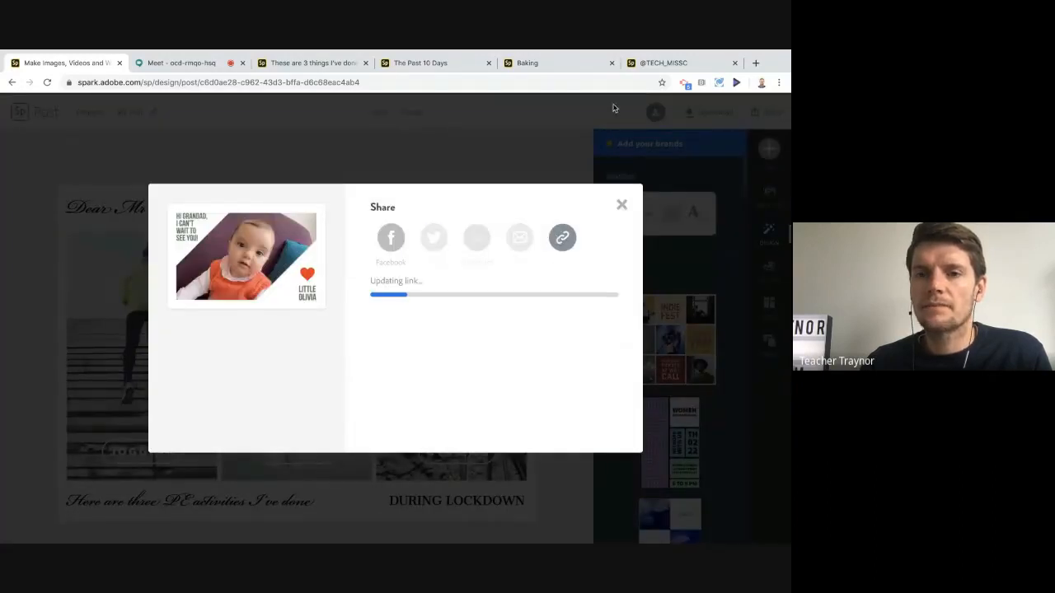
pyautogui.click(652, 62)
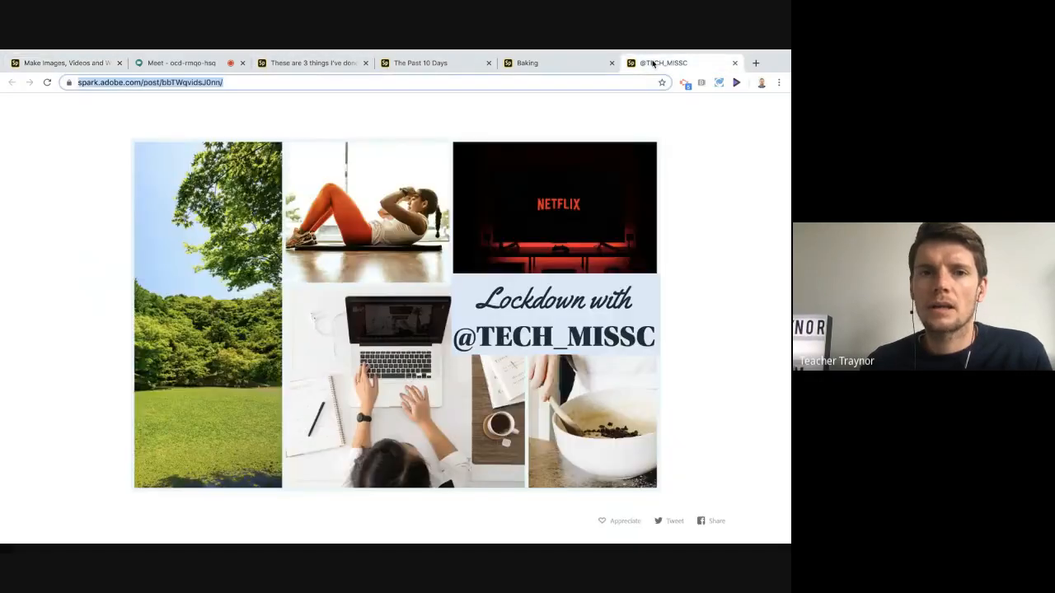
pyautogui.click(181, 63)
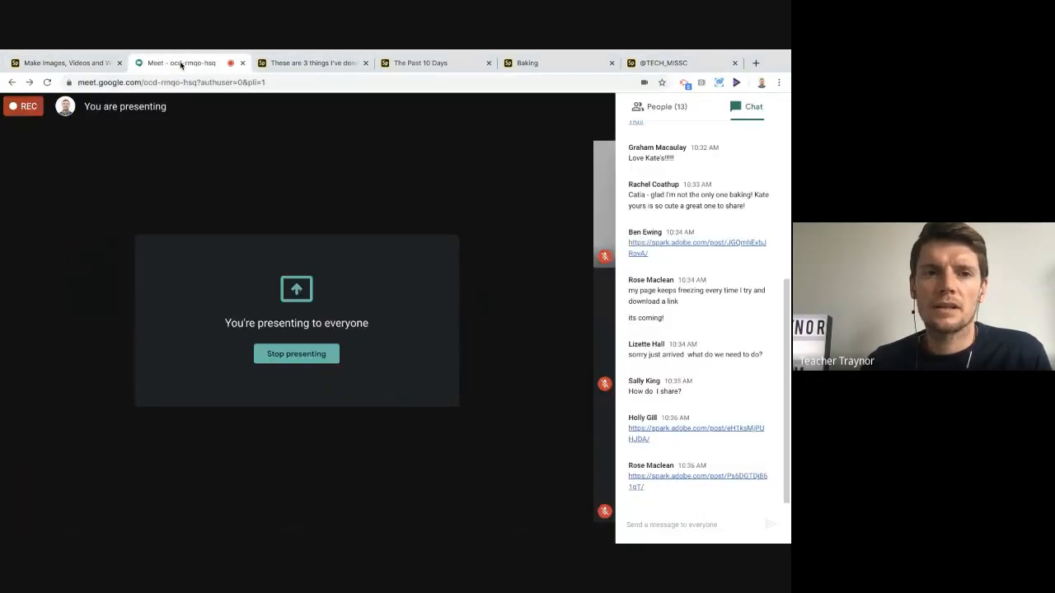
# Open the two newly shared posts and view the Watching TV and CALM posts.
pyautogui.click(667, 430)
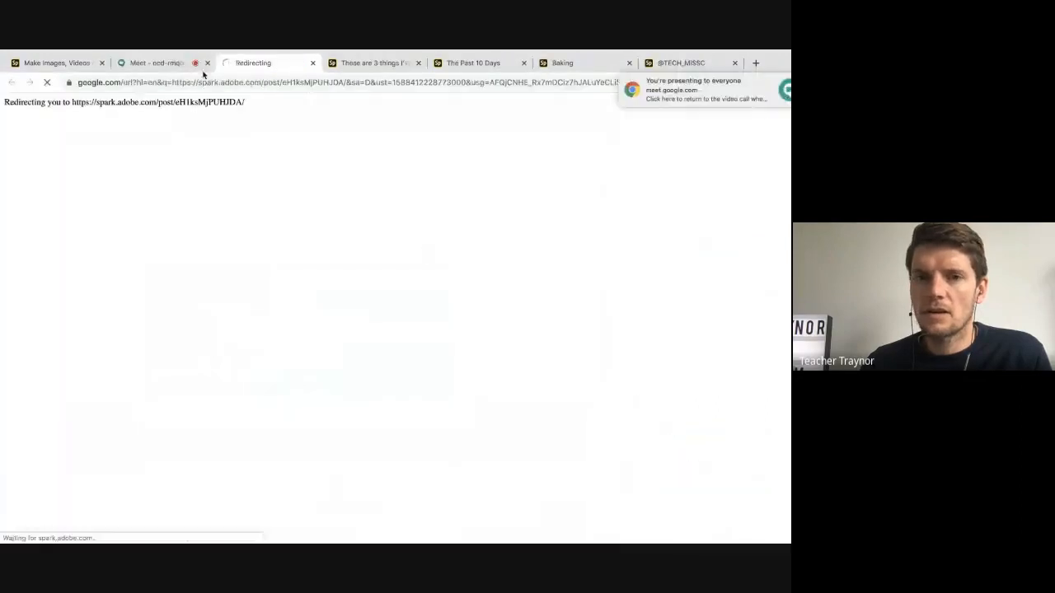
pyautogui.click(141, 63)
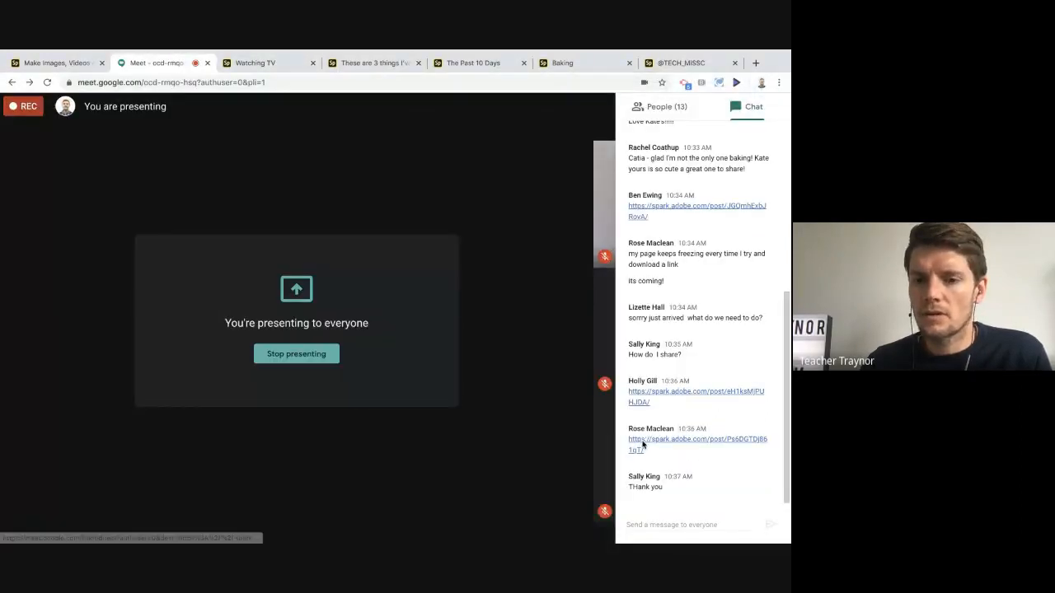
pyautogui.click(642, 445)
pyautogui.click(315, 62)
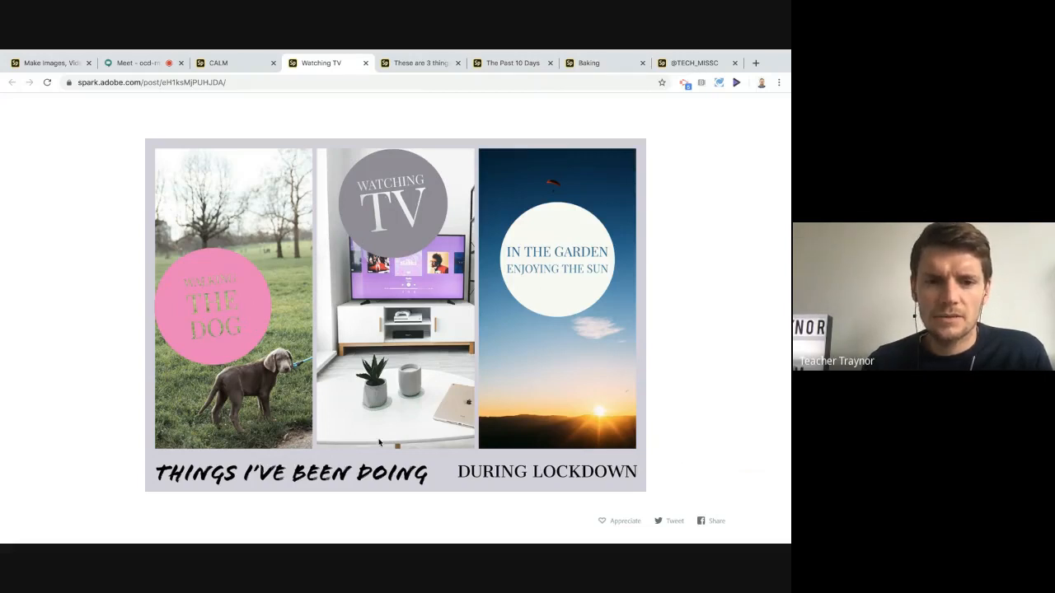
pyautogui.click(231, 64)
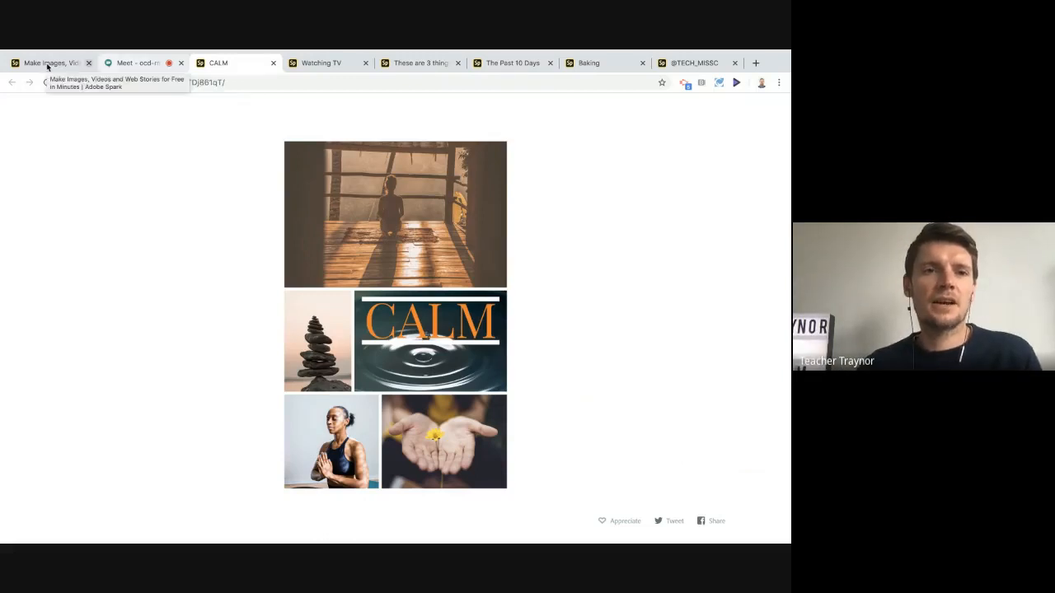
# Back in Meet, close the chat panel and pin your own camera to the main view.
pyautogui.click(124, 65)
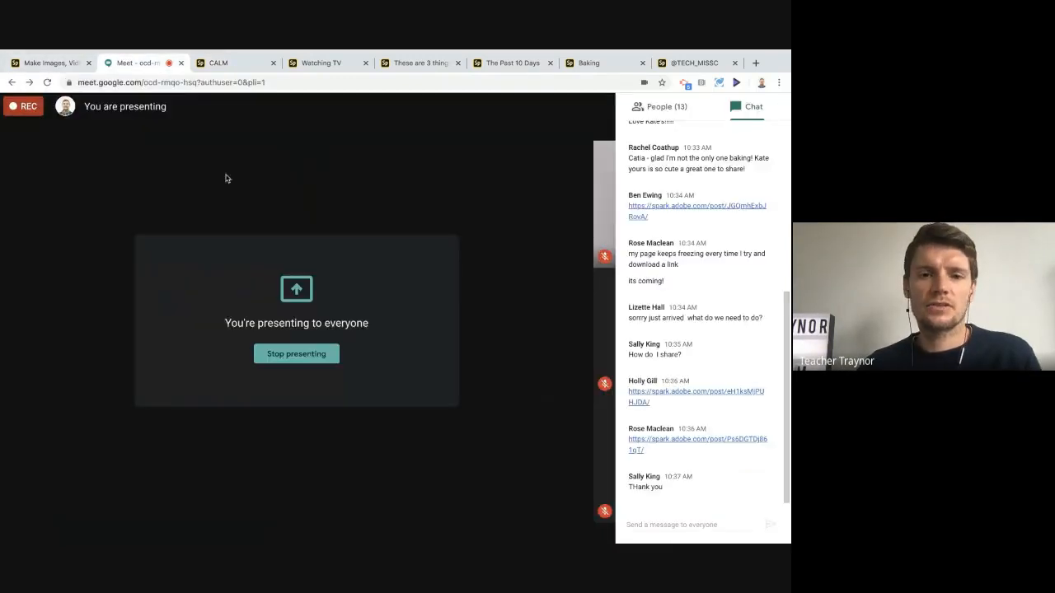
pyautogui.click(539, 143)
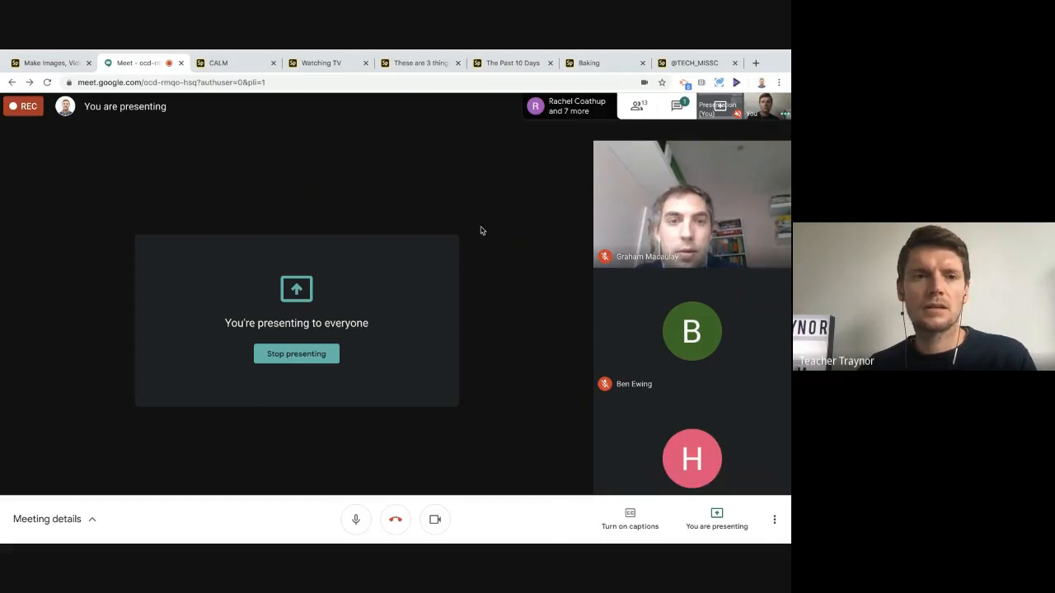
pyautogui.click(766, 105)
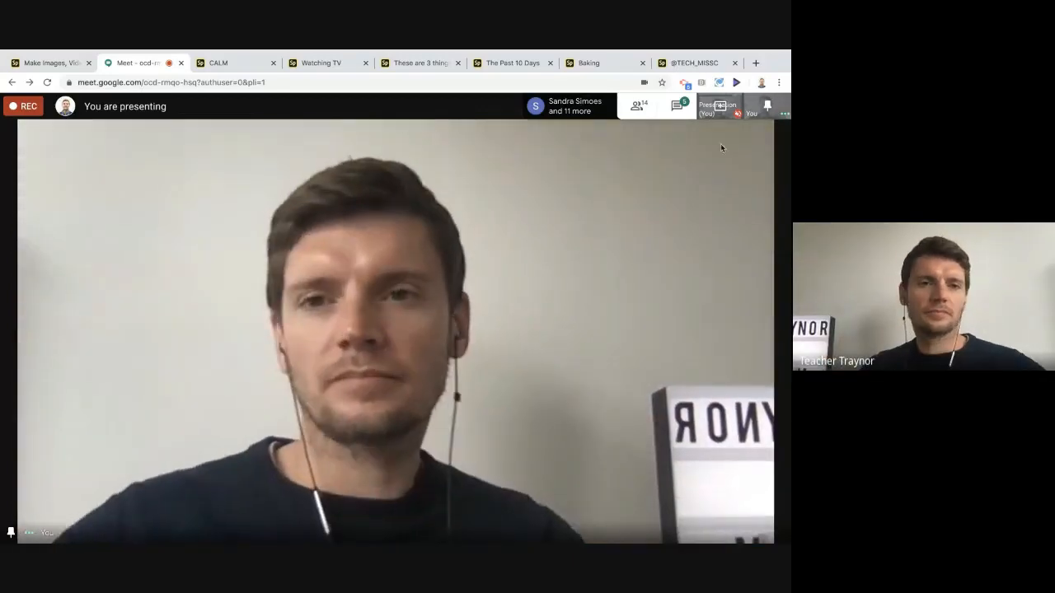
# Dismiss the publishing error, close the Share dialog, and return to the Spark home page.
pyautogui.moveTo(252, 52)
pyautogui.click(50, 86)
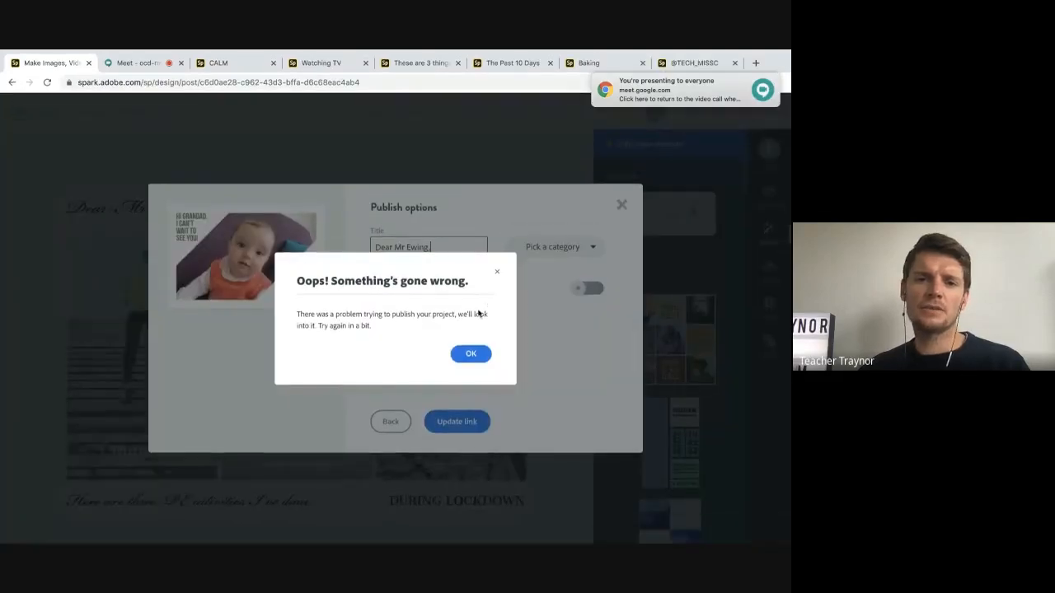
pyautogui.click(471, 353)
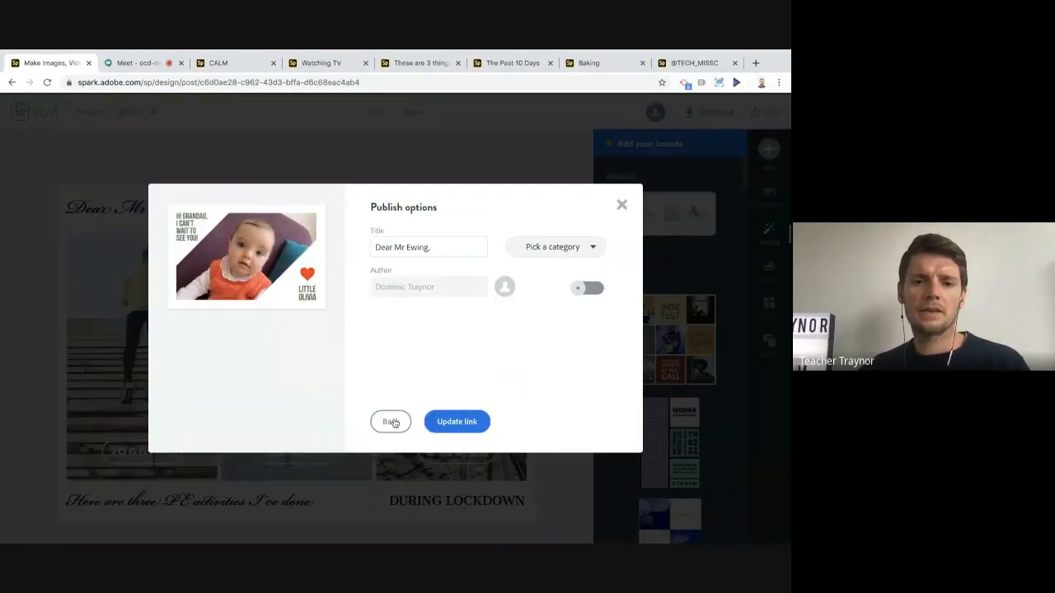
pyautogui.click(621, 204)
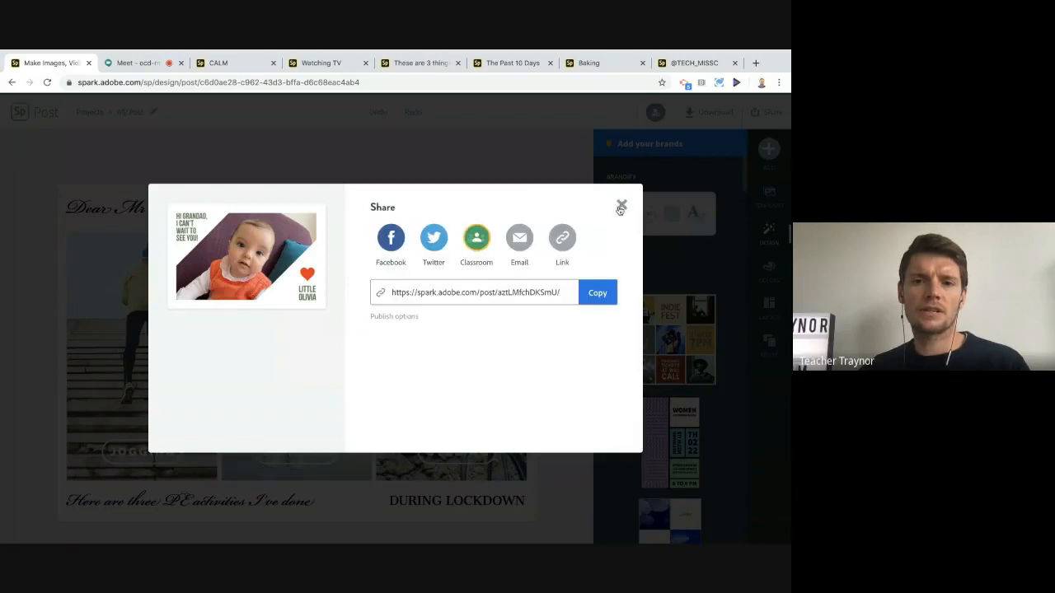
pyautogui.click(621, 207)
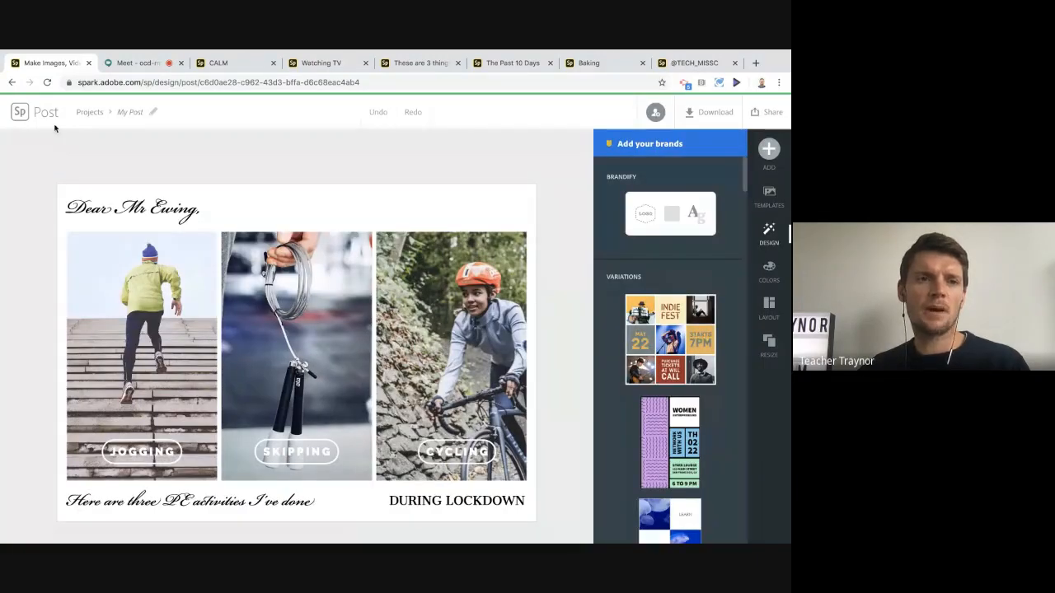
pyautogui.click(20, 114)
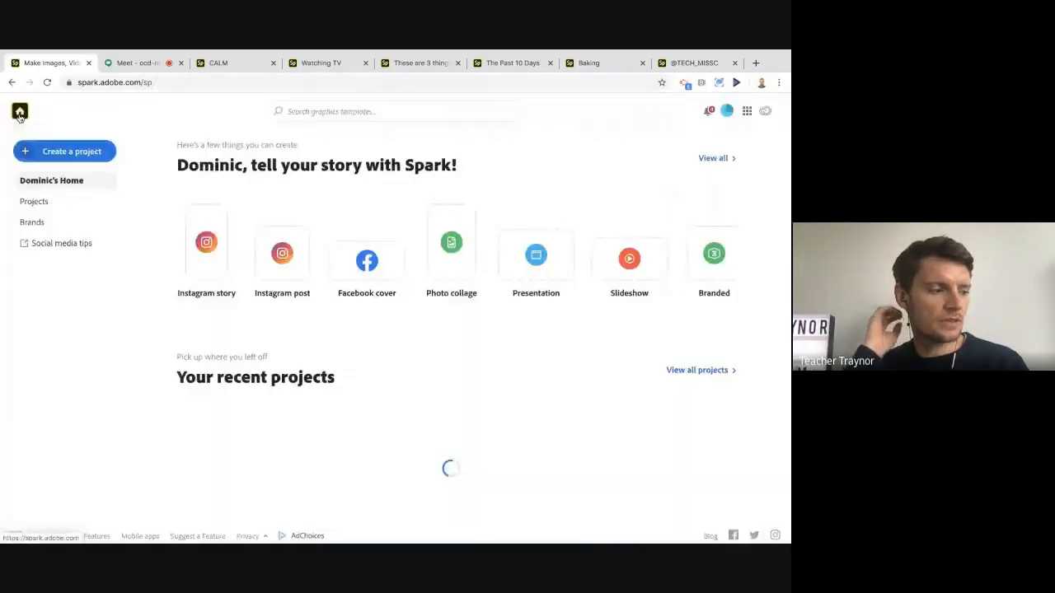
# Start a new video project, switch the Meet call to presenting view, then return to the home page.
pyautogui.click(58, 155)
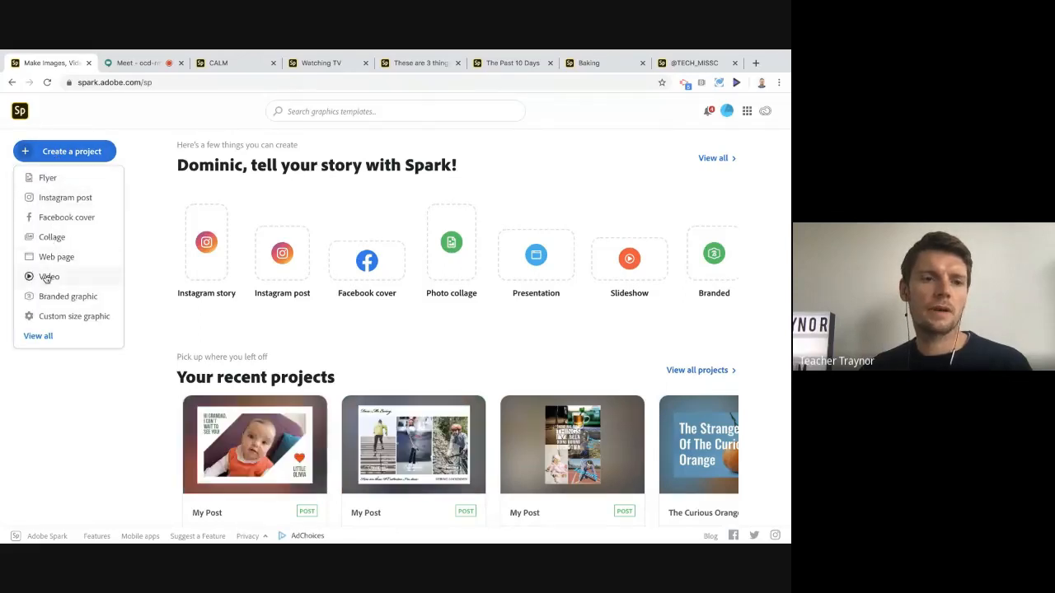
pyautogui.click(46, 278)
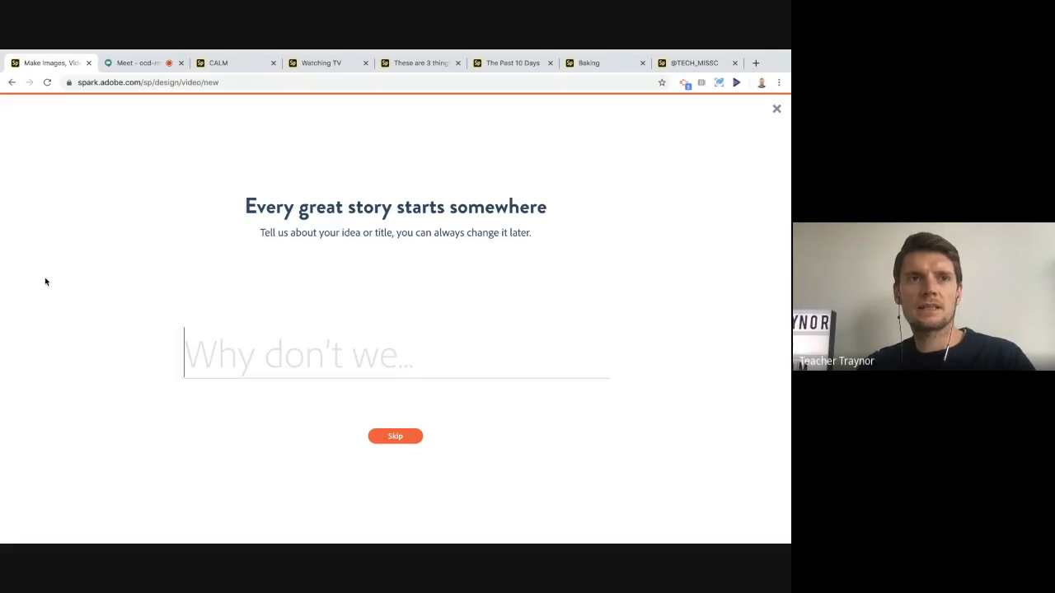
pyautogui.click(127, 62)
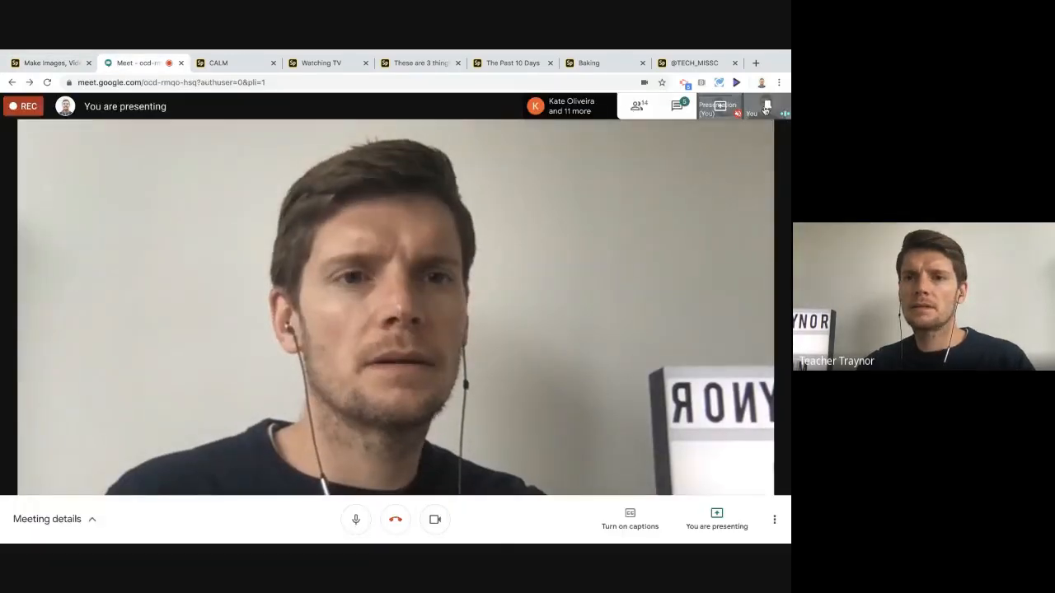
pyautogui.click(765, 109)
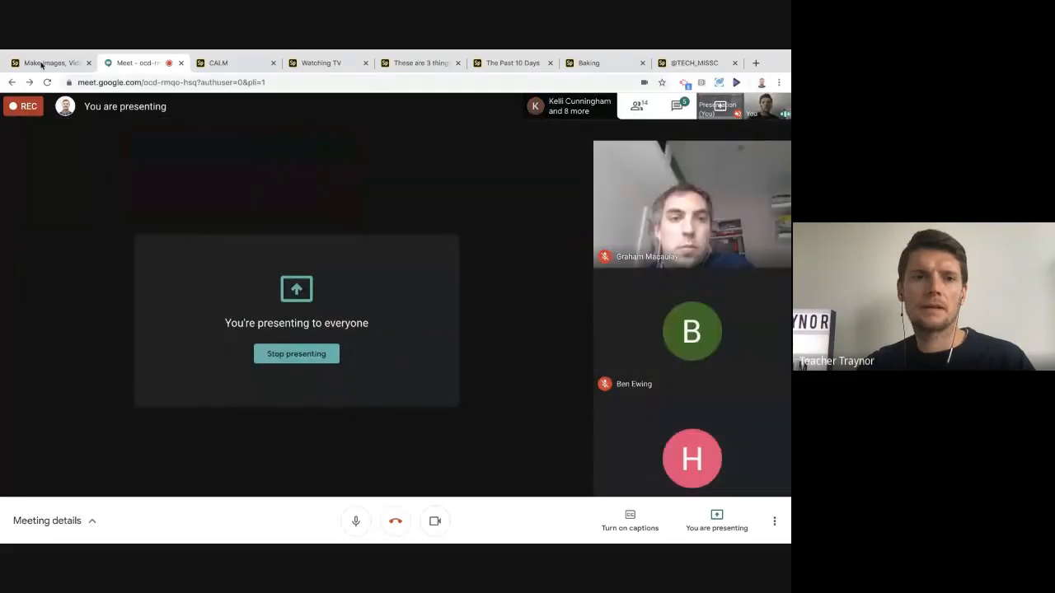
pyautogui.click(41, 64)
pyautogui.click(10, 84)
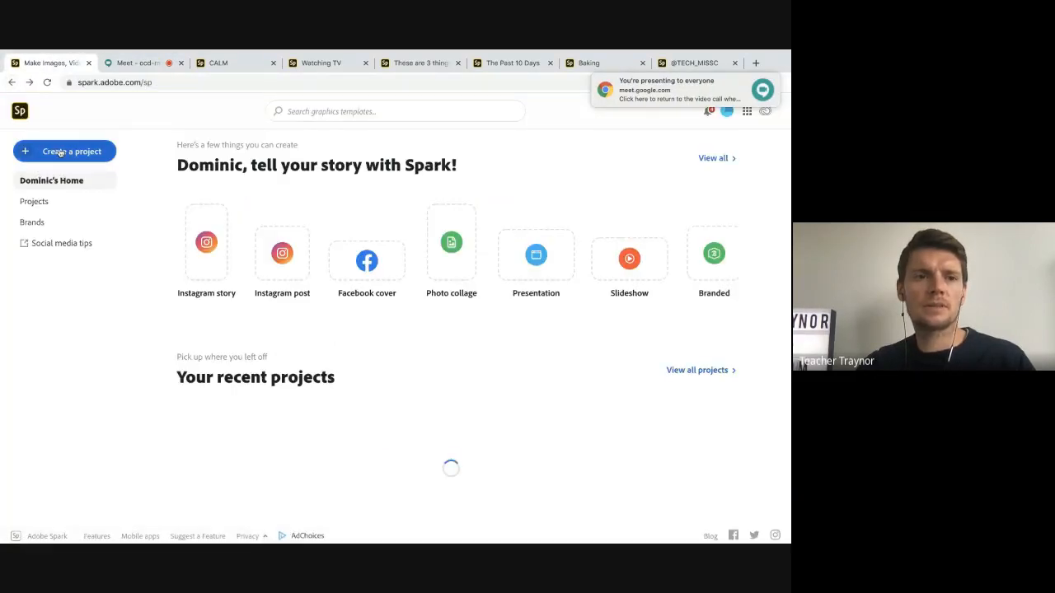
# Create a new video titled 'The Strange Tale Of The Curious Orange'.
pyautogui.click(60, 152)
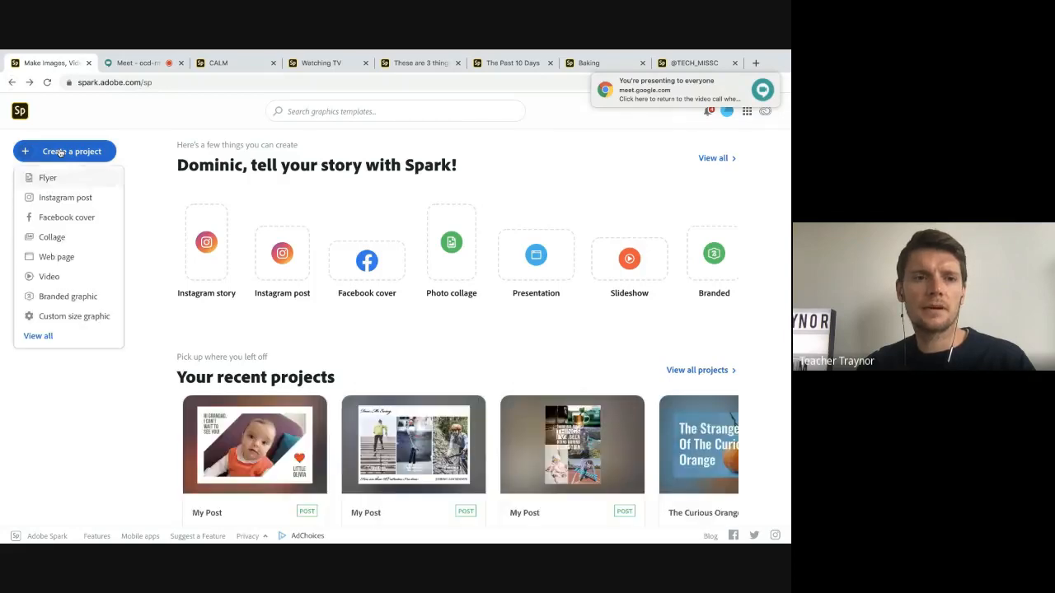
pyautogui.click(57, 276)
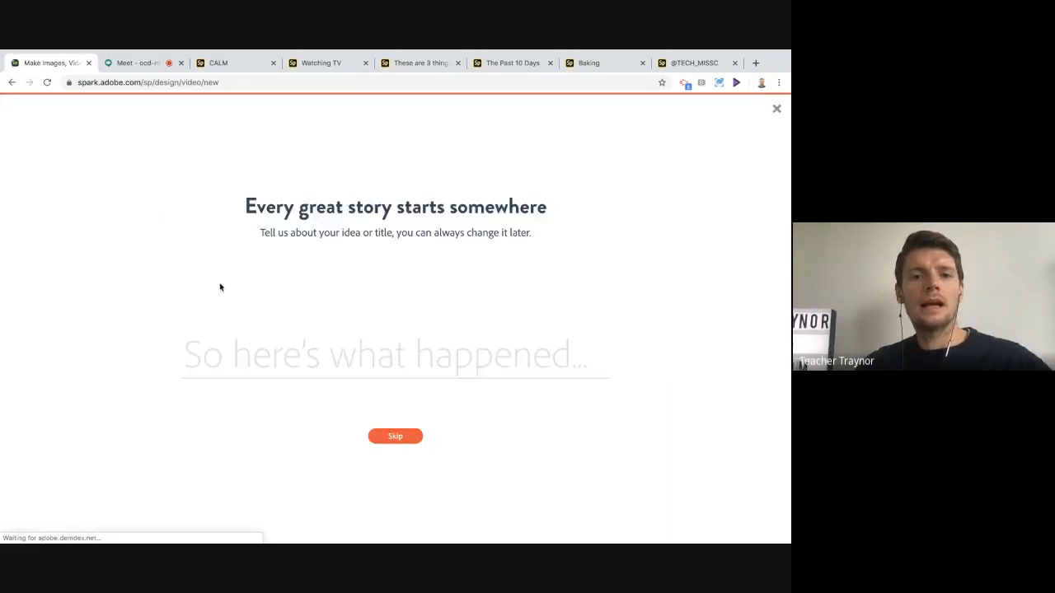
pyautogui.write('The ')
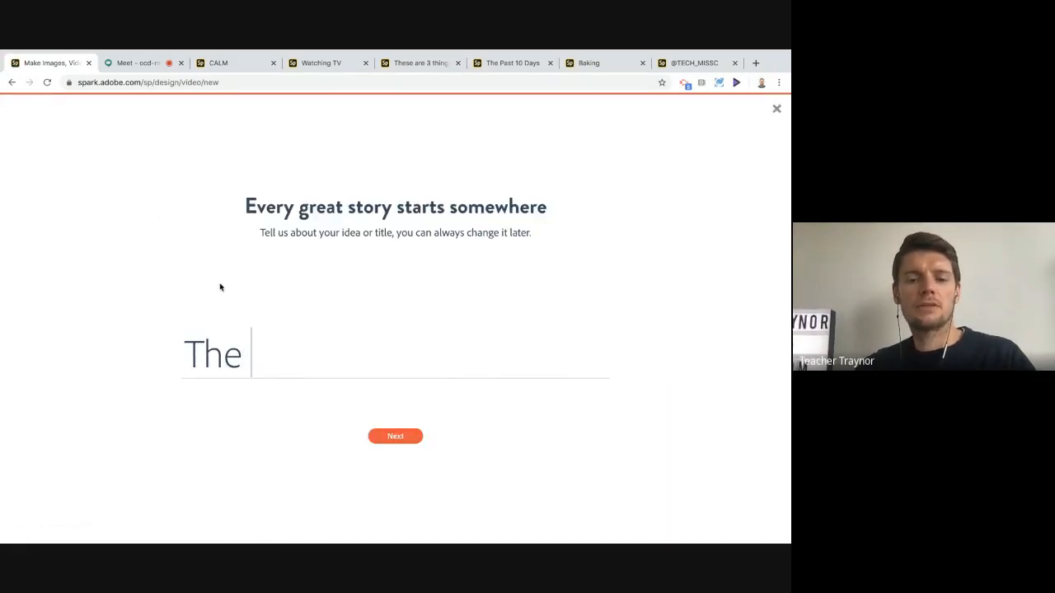
pyautogui.write('Strange Tale O')
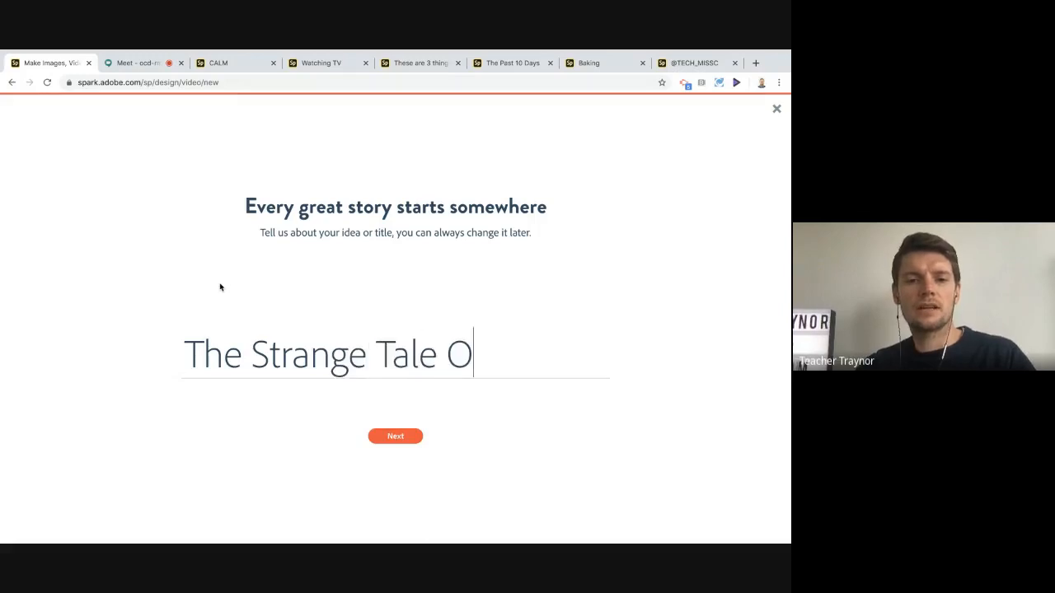
pyautogui.write('f The Cutr')
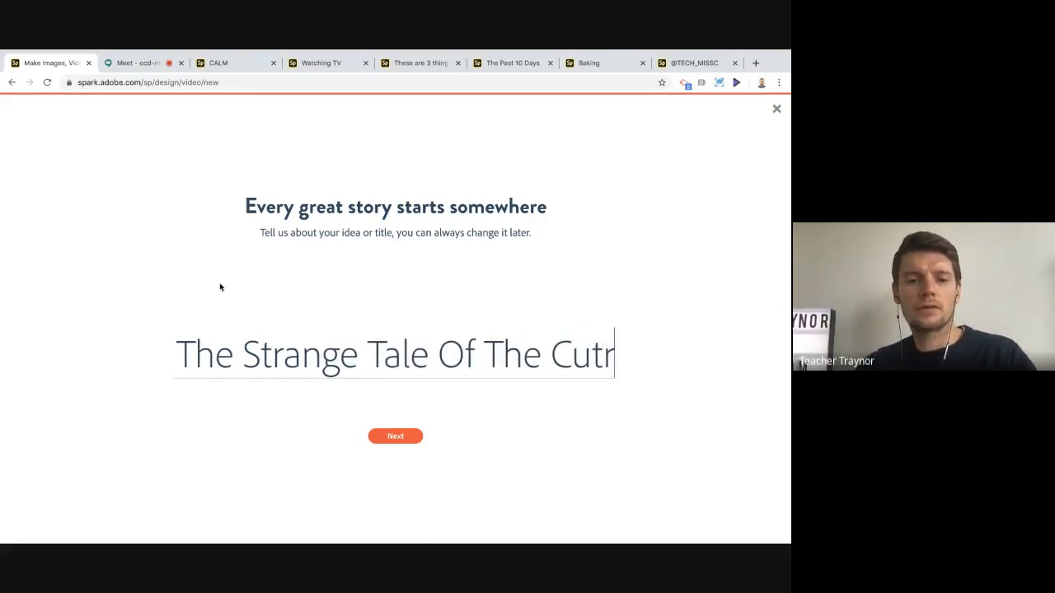
pyautogui.press('BackSpace')
pyautogui.press('BackSpace')
pyautogui.write('rious Orange')
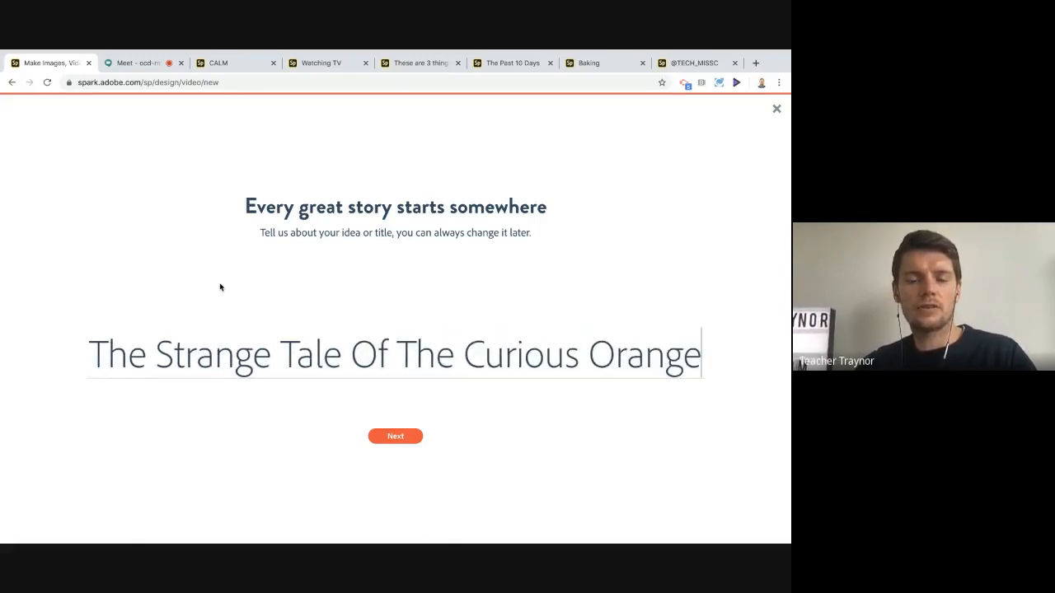
pyautogui.click(399, 437)
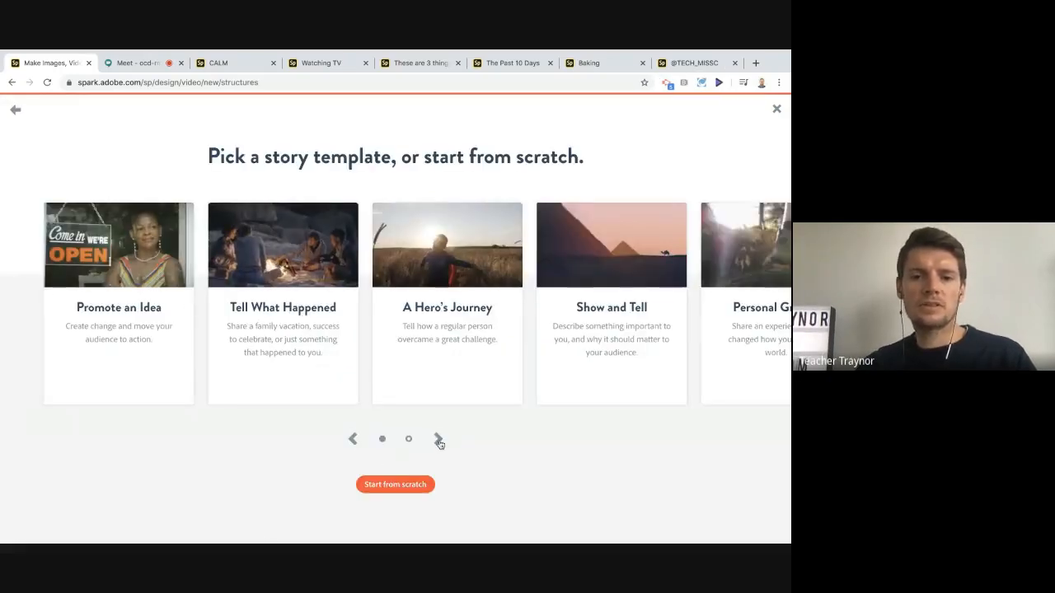
# Start the video from scratch without a template and dismiss the getting-started tips.
pyautogui.click(439, 441)
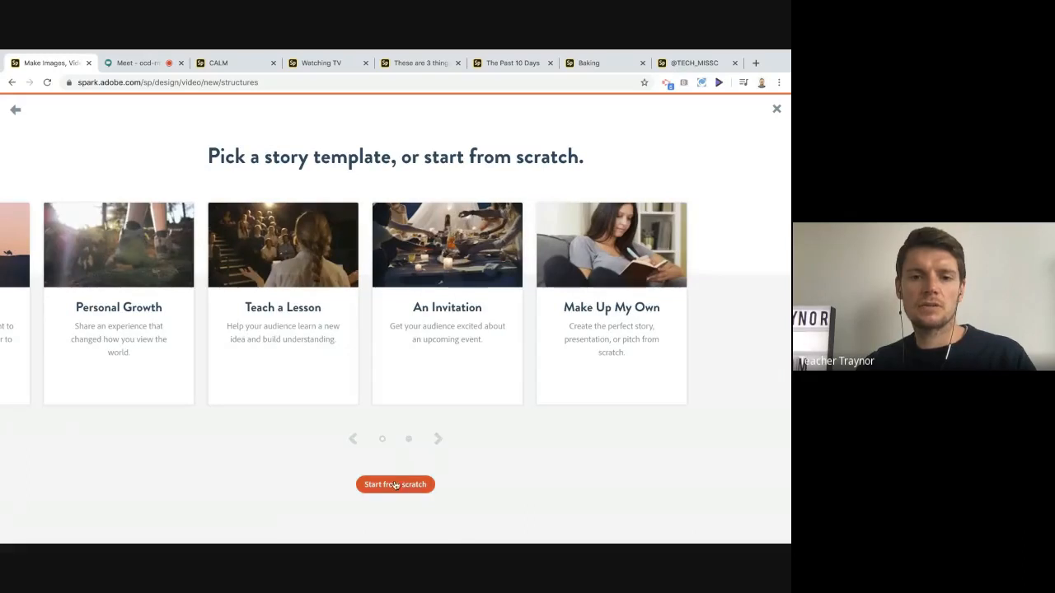
pyautogui.click(396, 484)
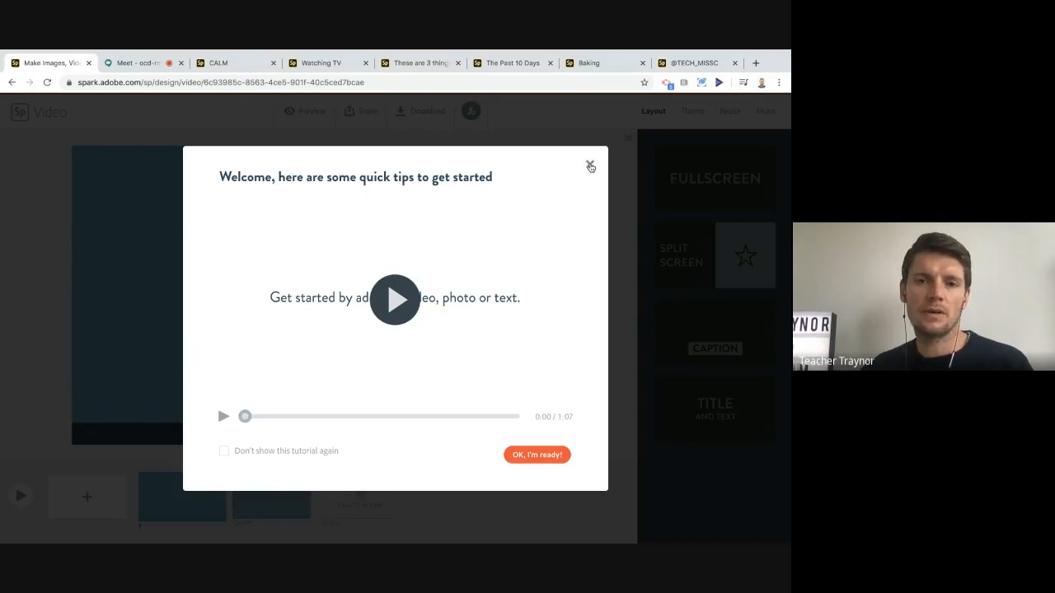
pyautogui.click(590, 167)
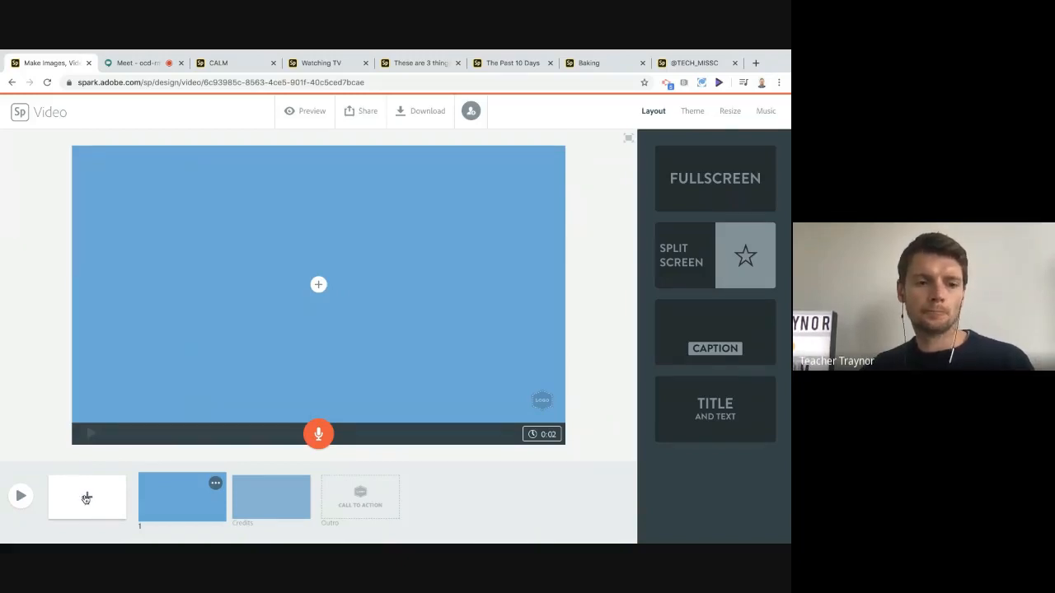
# Add four blank slides to the video timeline.
pyautogui.click(86, 497)
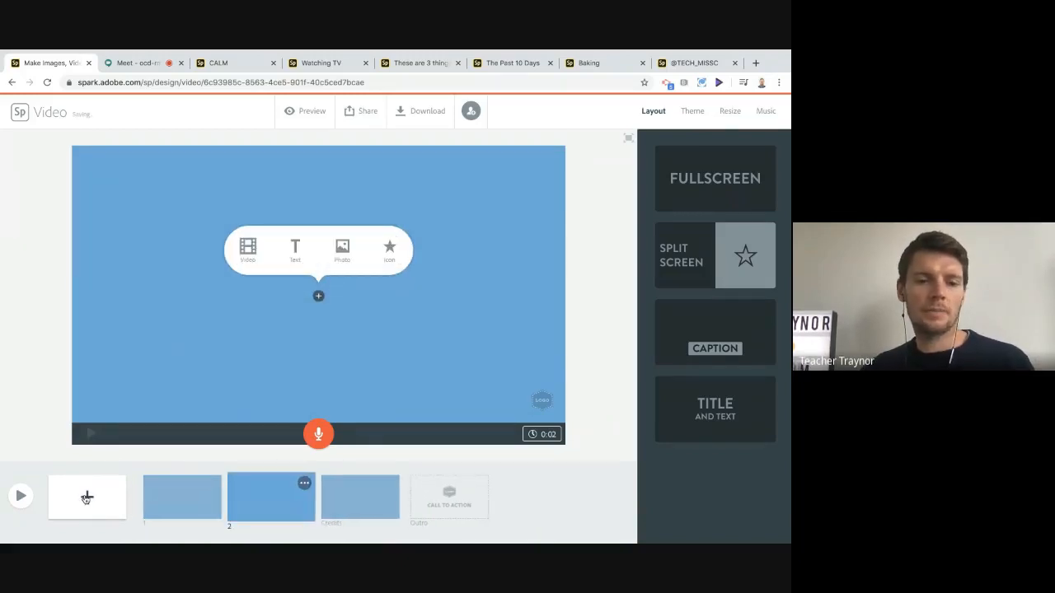
pyautogui.click(87, 497)
pyautogui.click(87, 498)
pyautogui.click(87, 497)
# Add another slide and title slide 1 'The Curious Orange' at the largest text size.
pyautogui.click(87, 498)
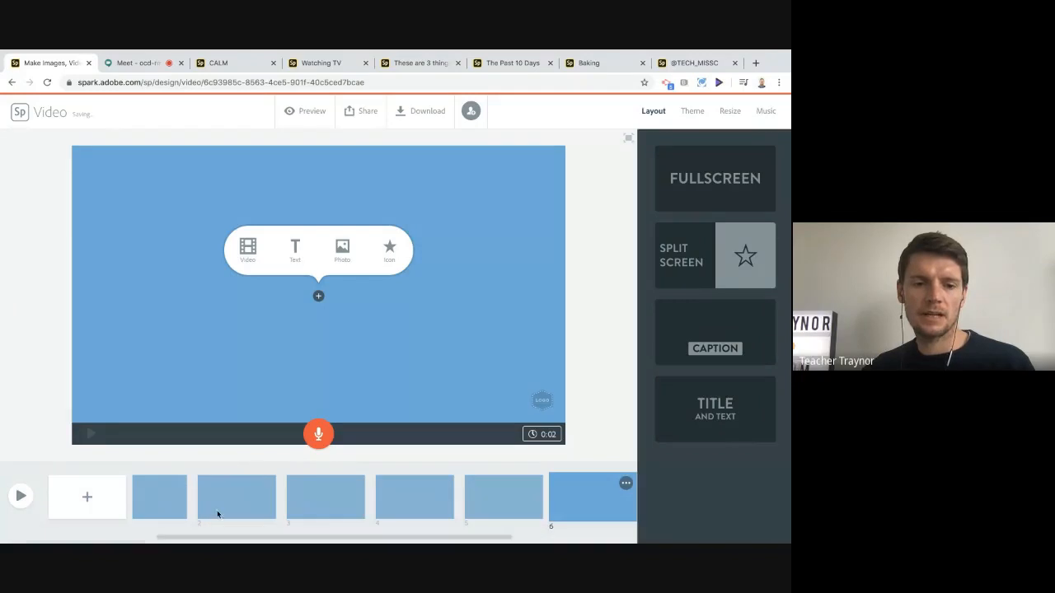
pyautogui.hscroll(-2, 131, 533)
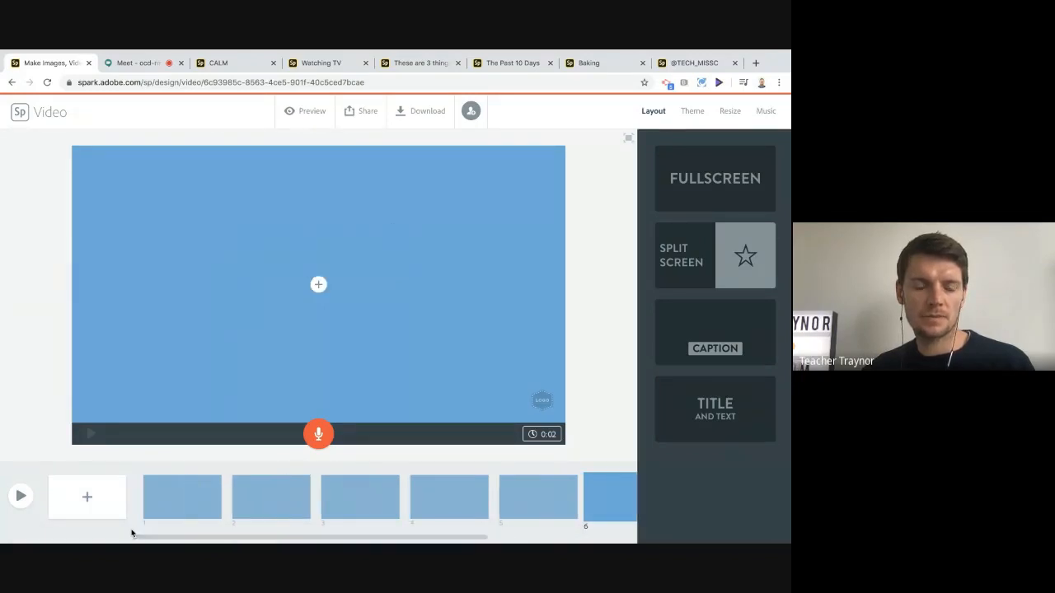
pyautogui.click(176, 496)
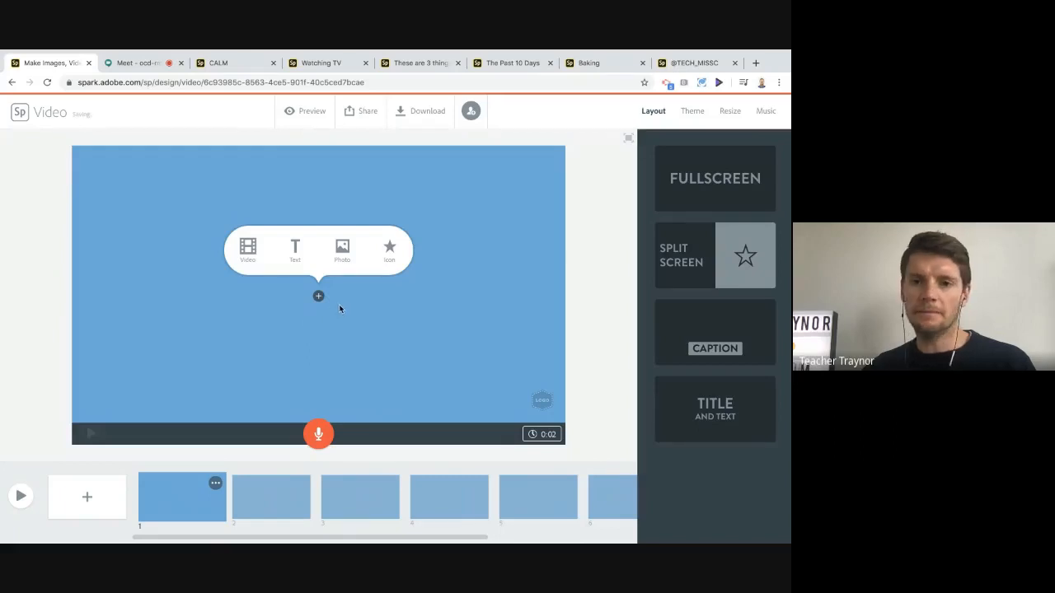
pyautogui.click(296, 257)
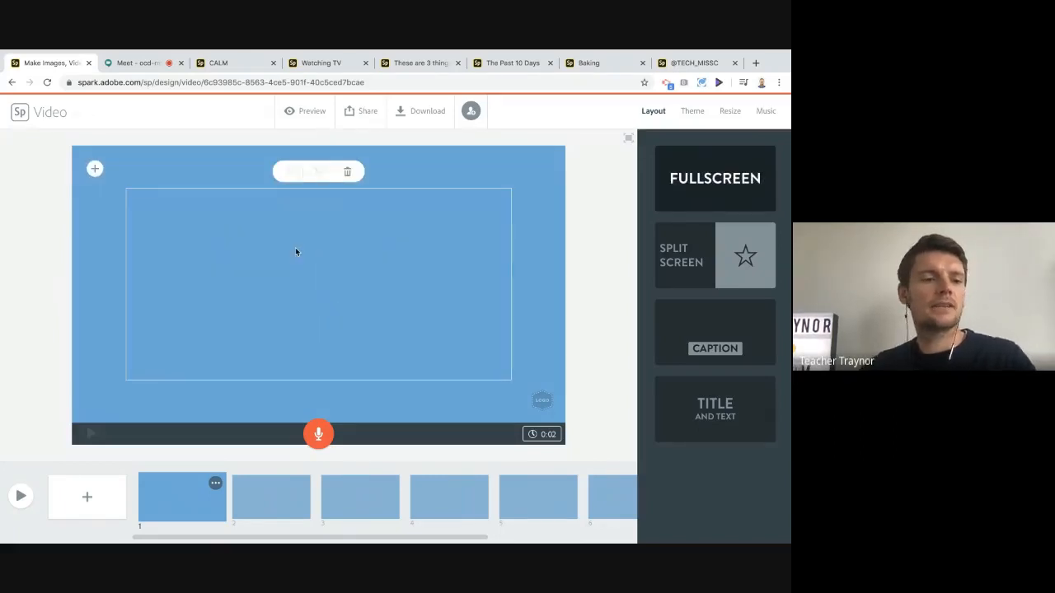
pyautogui.write('The Curio')
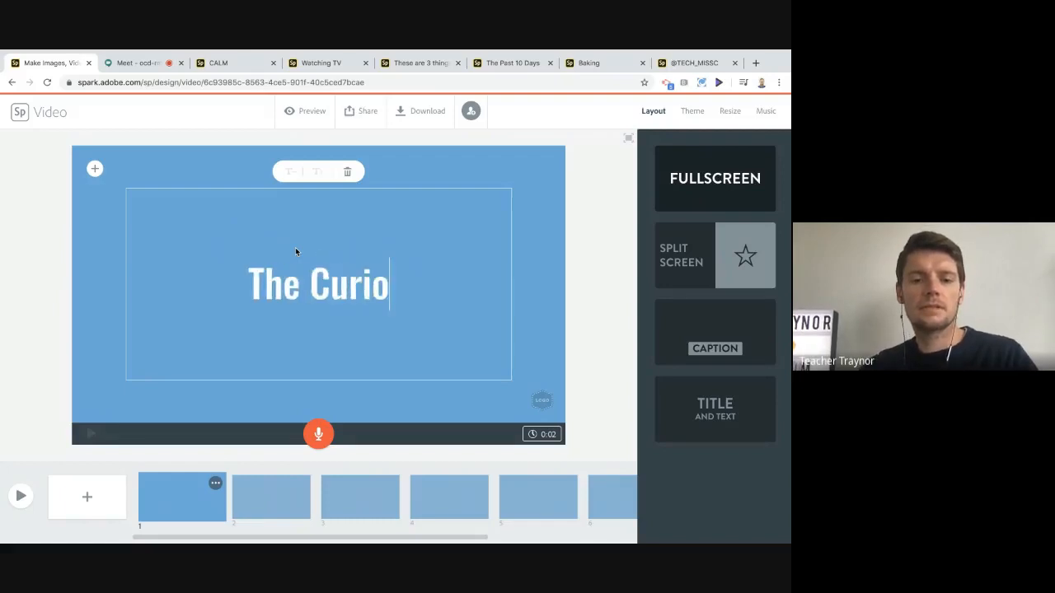
pyautogui.write('us Orange')
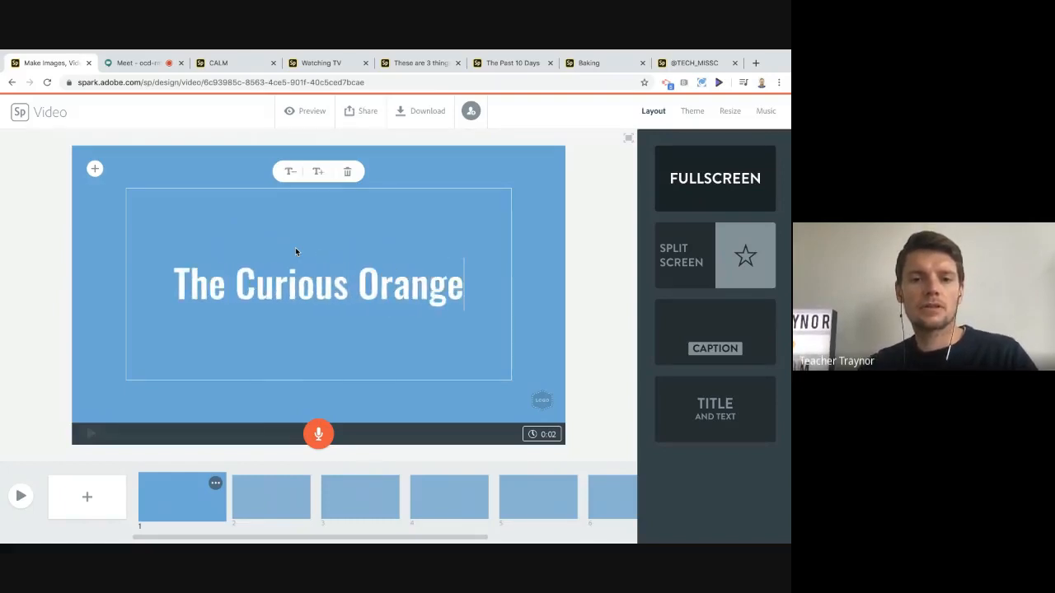
pyautogui.click(318, 171)
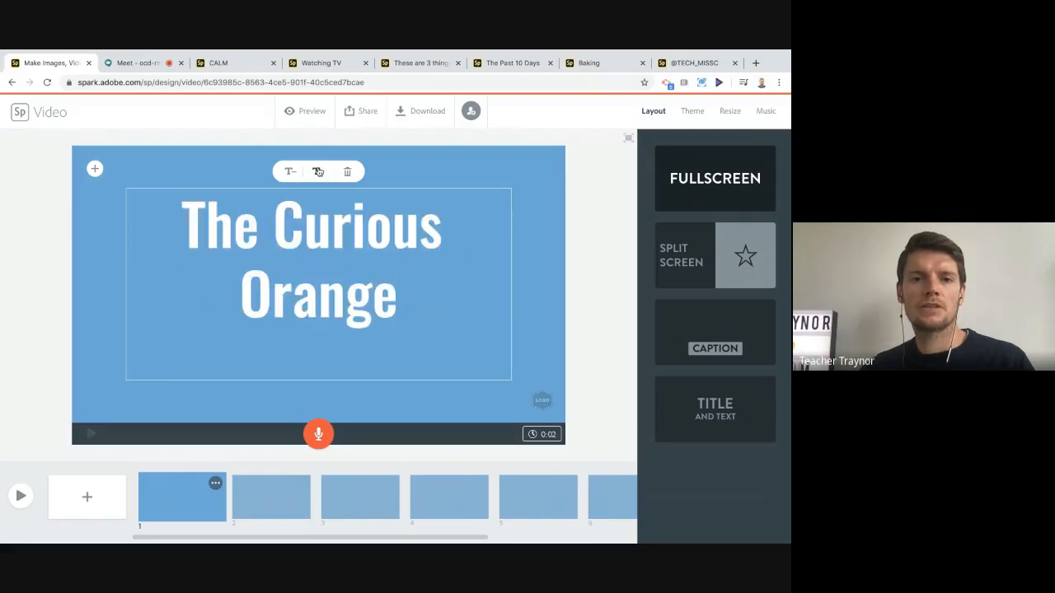
pyautogui.click(318, 171)
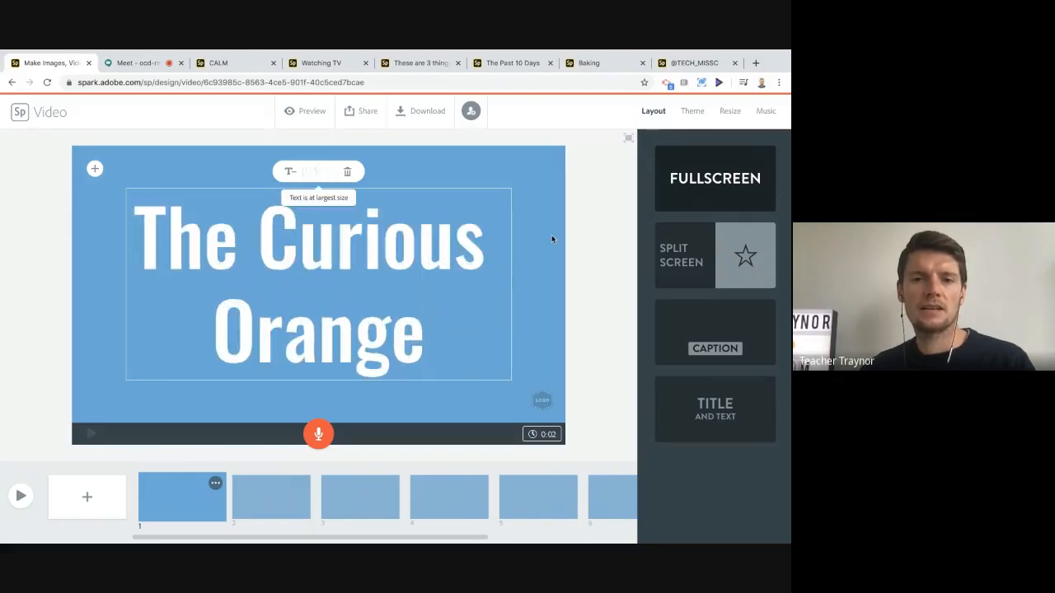
pyautogui.click(603, 250)
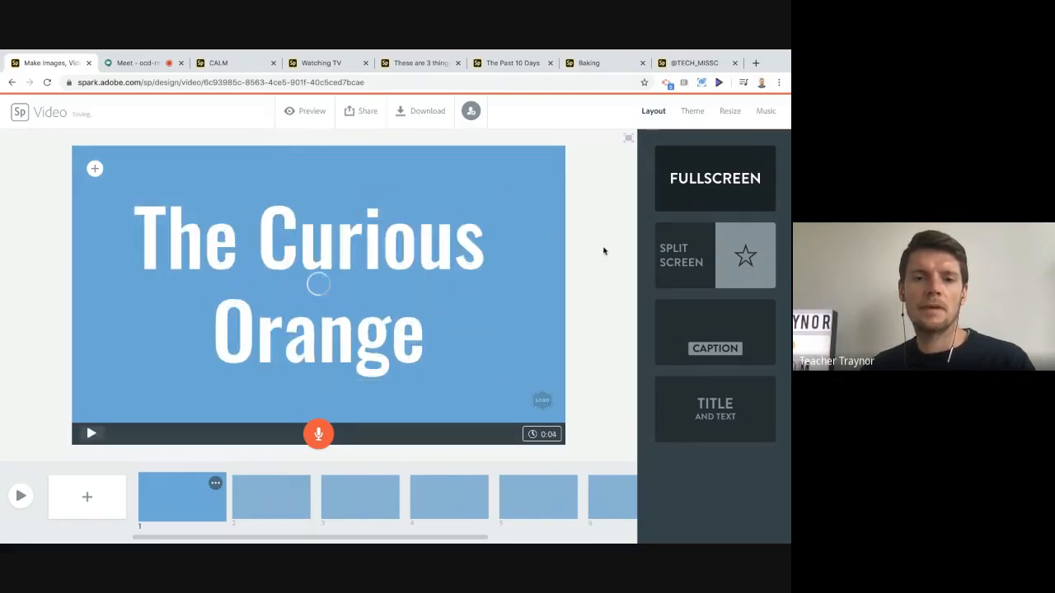
# Record a 5-second voice narration over the title slide.
pyautogui.click(318, 434)
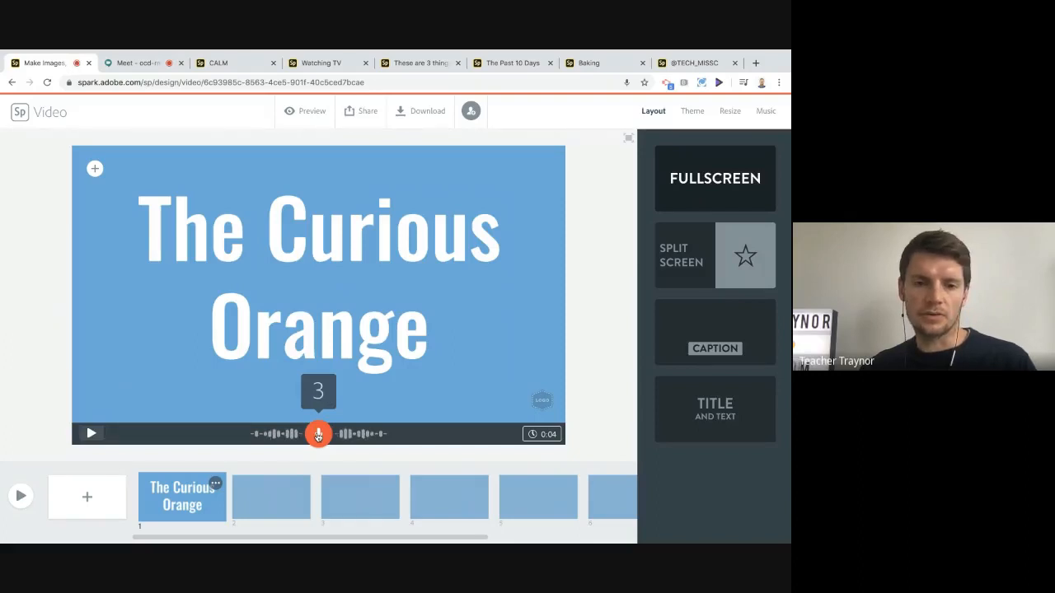
pyautogui.moveTo(318, 435); pyautogui.dragTo(318, 435)
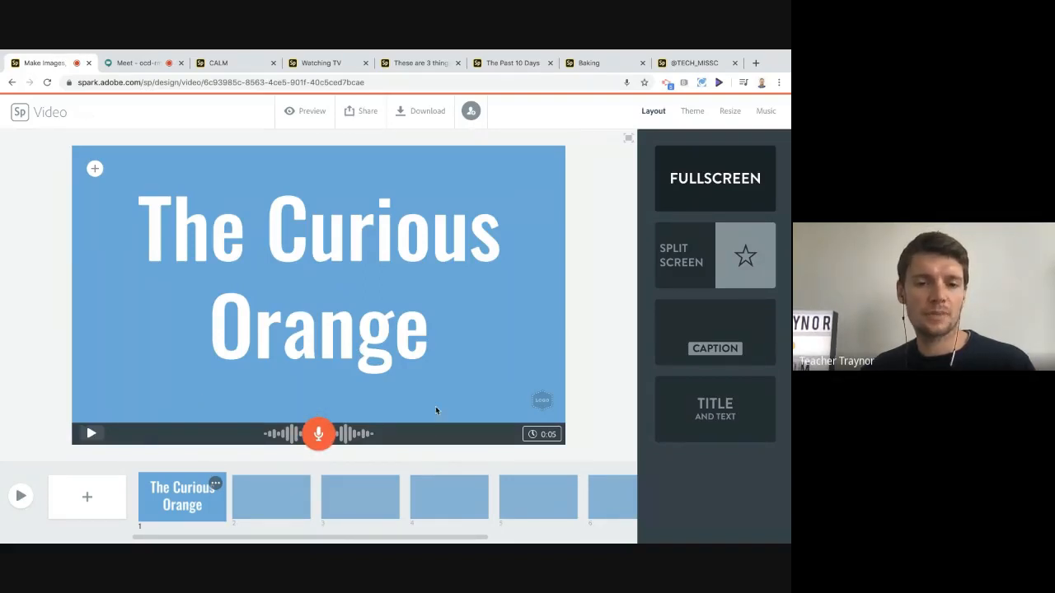
pyautogui.moveTo(542, 434)
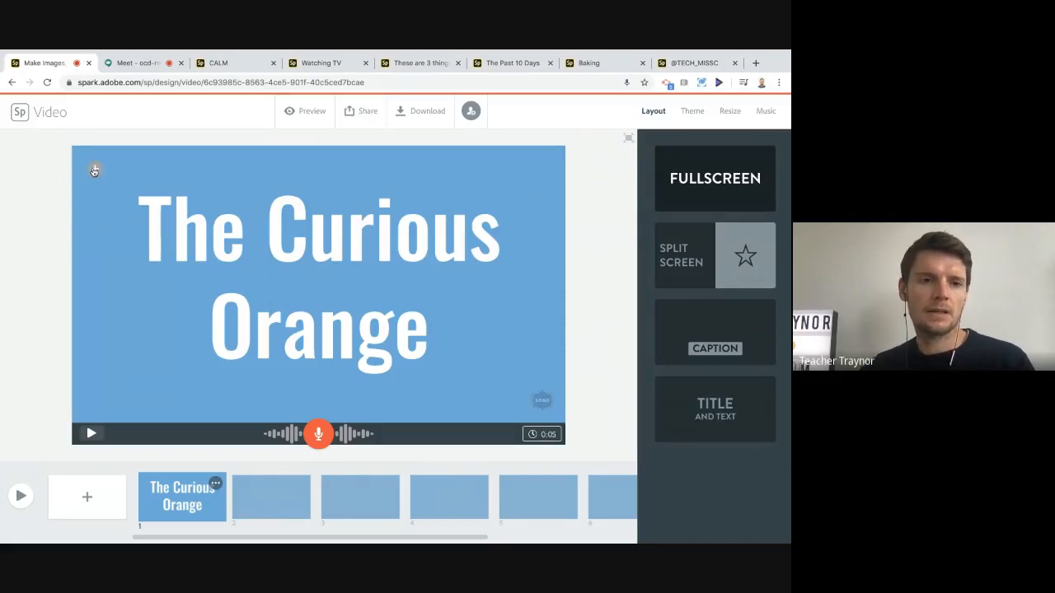
# Set an orange-on-blue photo from an 'orange' free-photo search as the title slide background.
pyautogui.moveTo(94, 169)
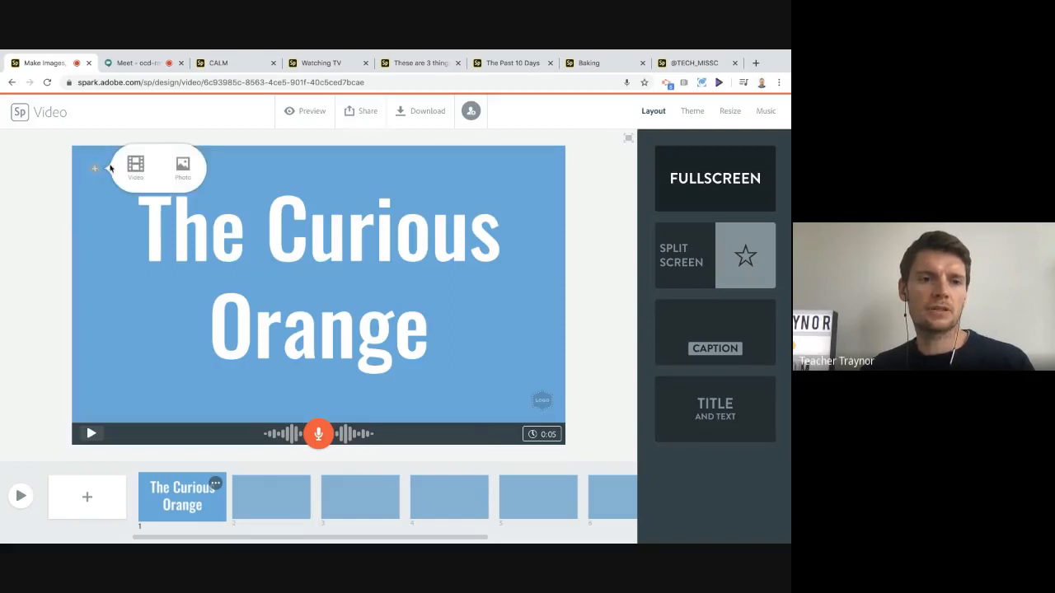
pyautogui.click(181, 167)
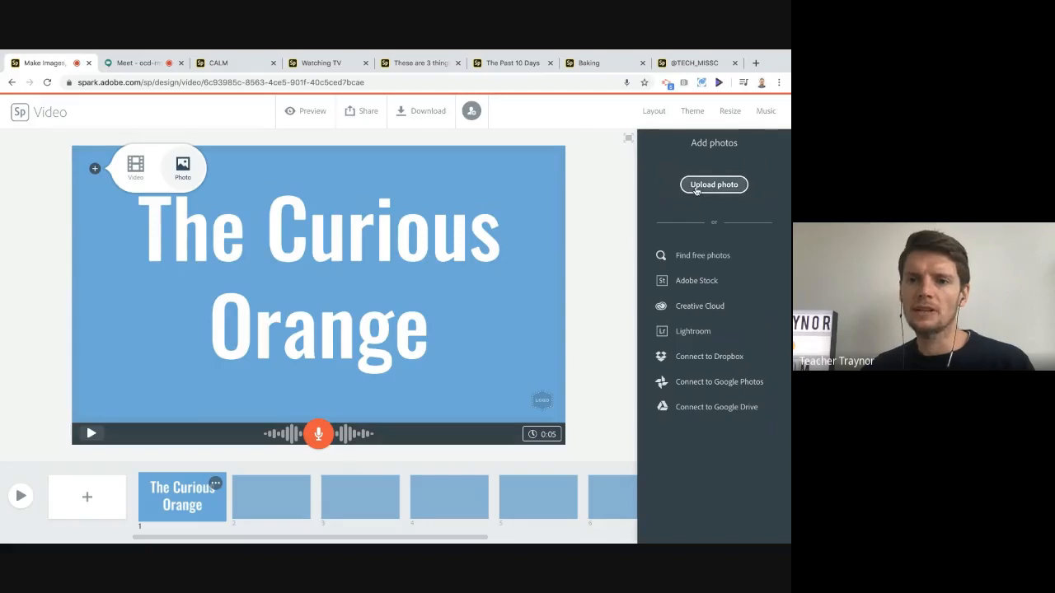
pyautogui.click(690, 258)
pyautogui.write('orange')
pyautogui.press('Return')
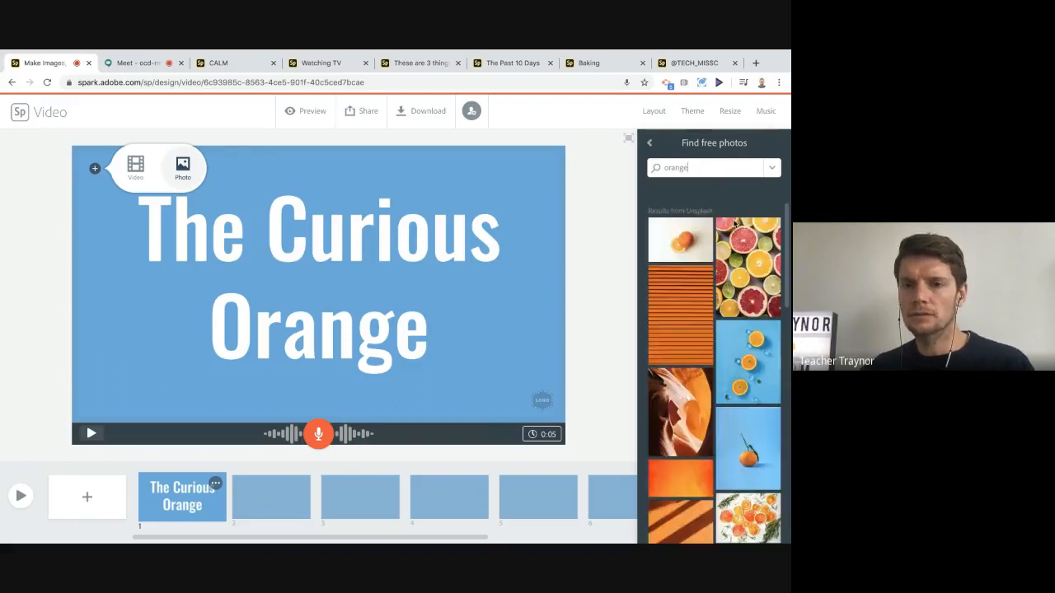
pyautogui.click(746, 461)
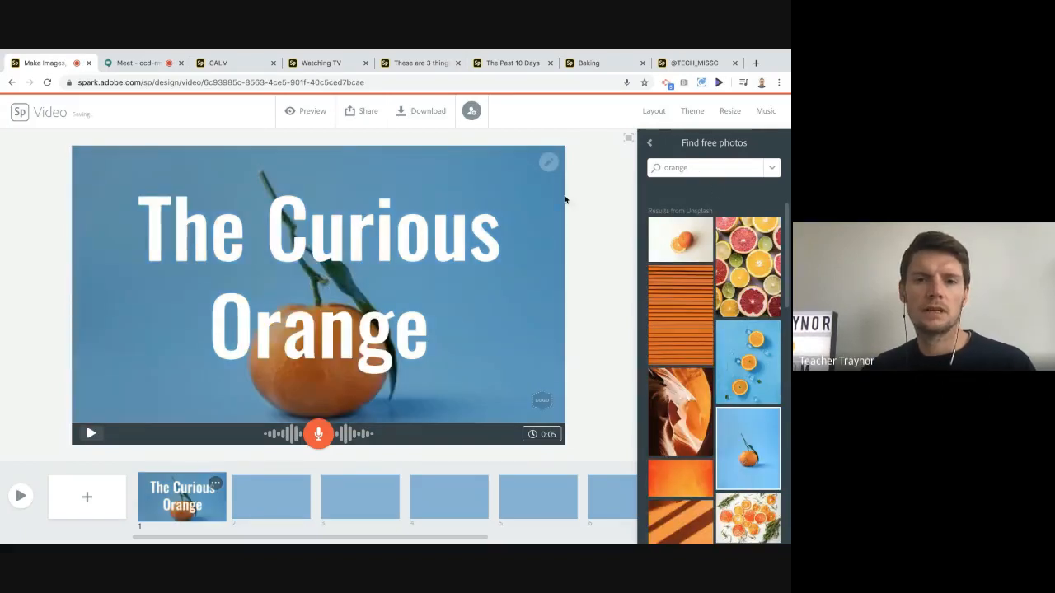
# Zoom the background photo in twice, move the title to the upper left, and close the Watching TV tab.
pyautogui.moveTo(444, 226); pyautogui.dragTo(325, 190)
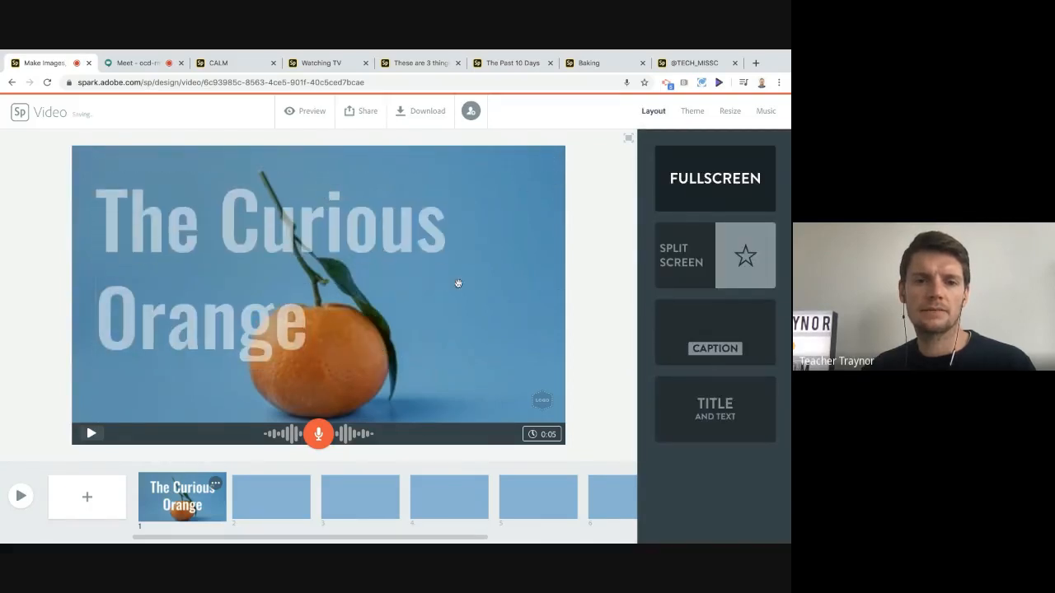
pyautogui.click(497, 309)
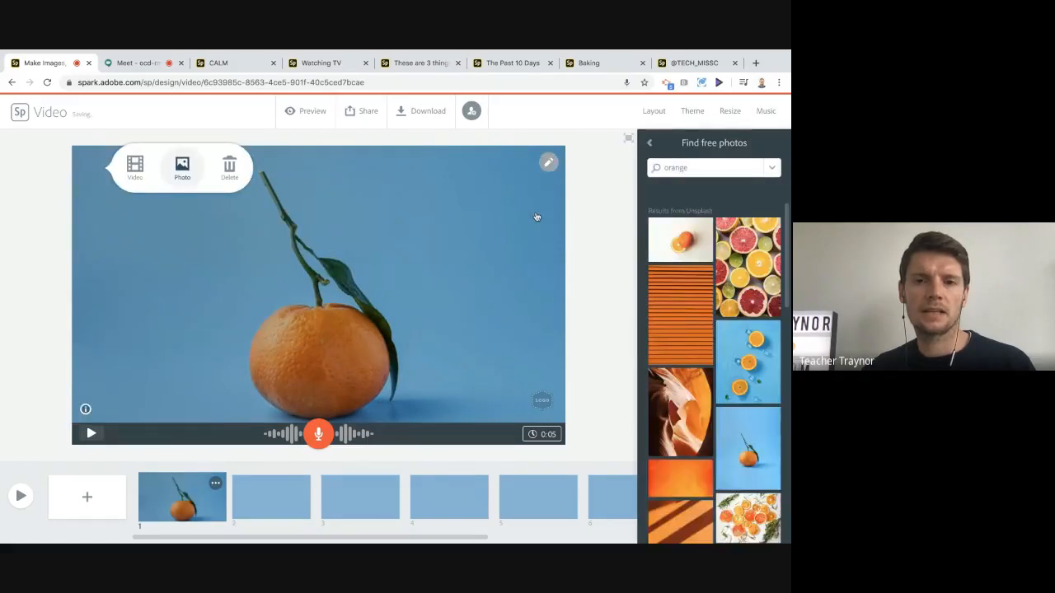
pyautogui.click(548, 162)
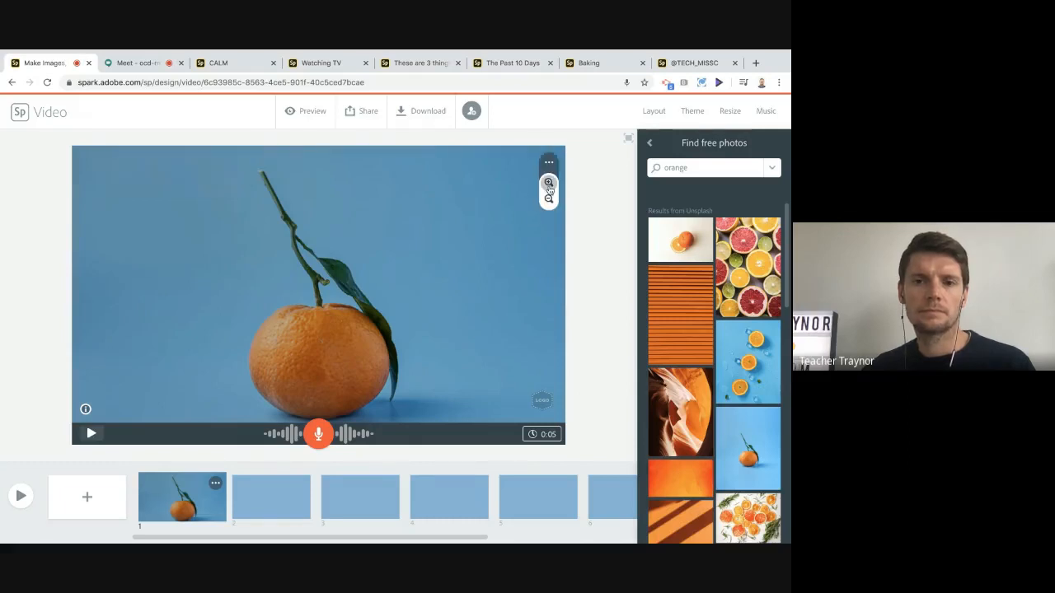
pyautogui.click(549, 185)
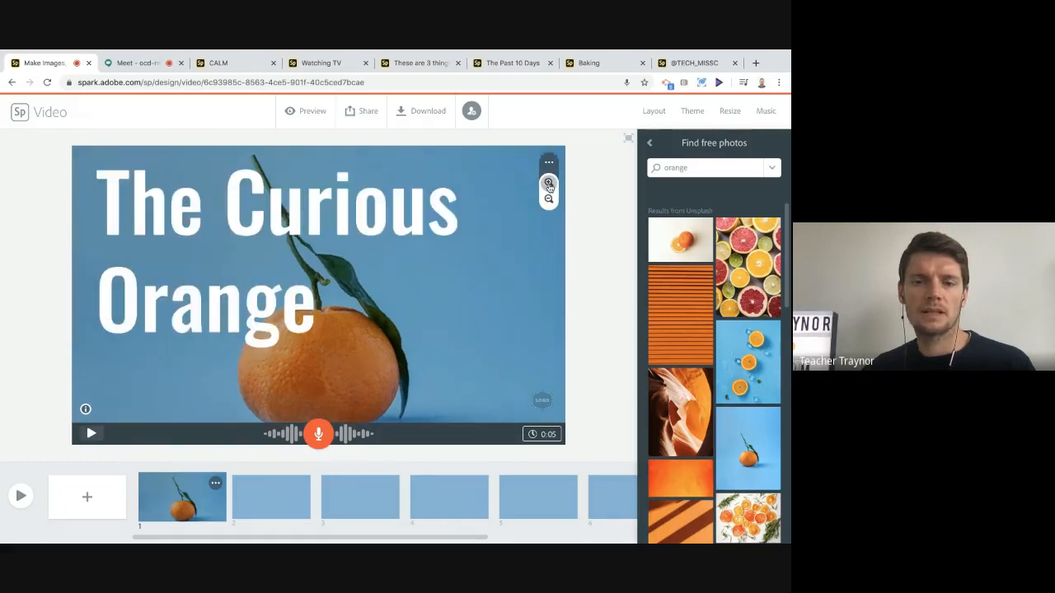
pyautogui.click(549, 185)
pyautogui.moveTo(418, 349); pyautogui.dragTo(169, 93)
pyautogui.moveTo(227, 52); pyautogui.dragTo(367, 64)
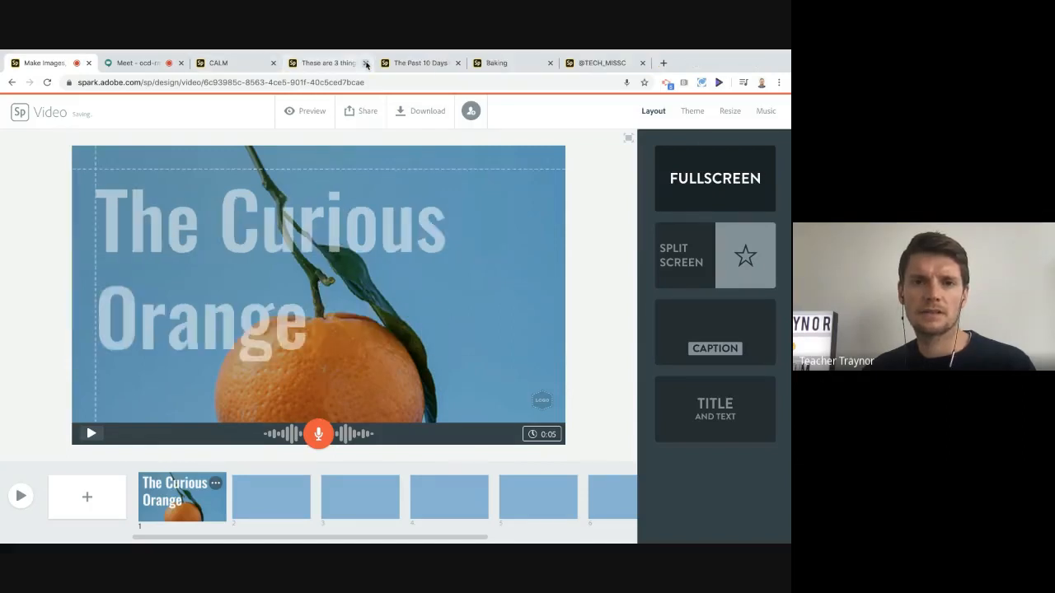
pyautogui.click(366, 63)
# Close the four remaining unneeded browser tabs, including The Past 10 Days and Baking.
pyautogui.click(367, 63)
pyautogui.click(367, 63)
pyautogui.click(366, 63)
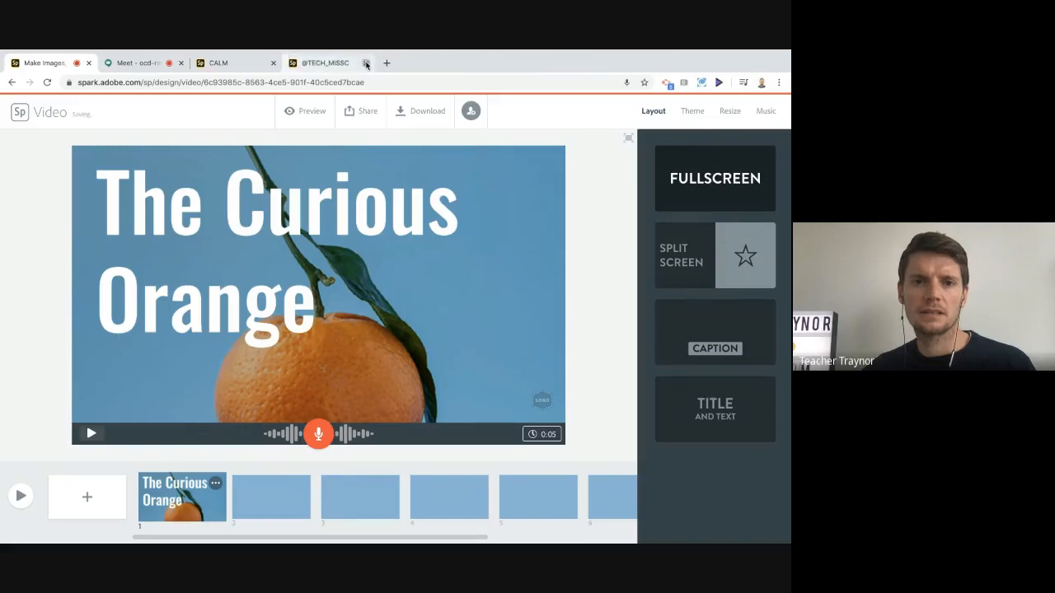
pyautogui.click(366, 63)
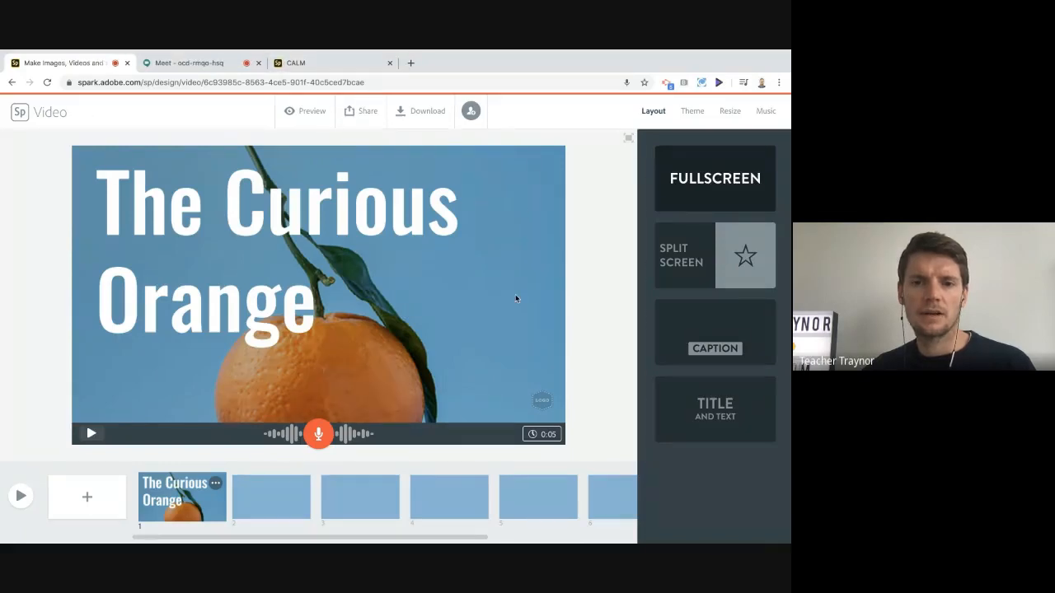
# Zoom the orange photo in twice, shift it so the whole orange shows, then open slide 2.
pyautogui.click(515, 297)
pyautogui.click(548, 182)
pyautogui.click(548, 182)
pyautogui.moveTo(534, 228); pyautogui.dragTo(540, 165)
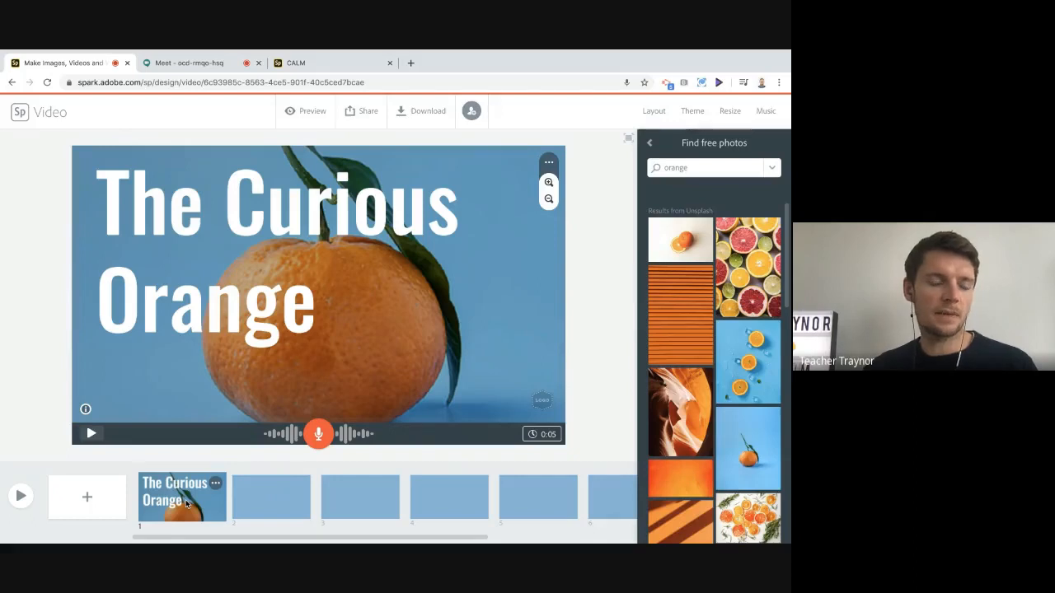
pyautogui.click(252, 498)
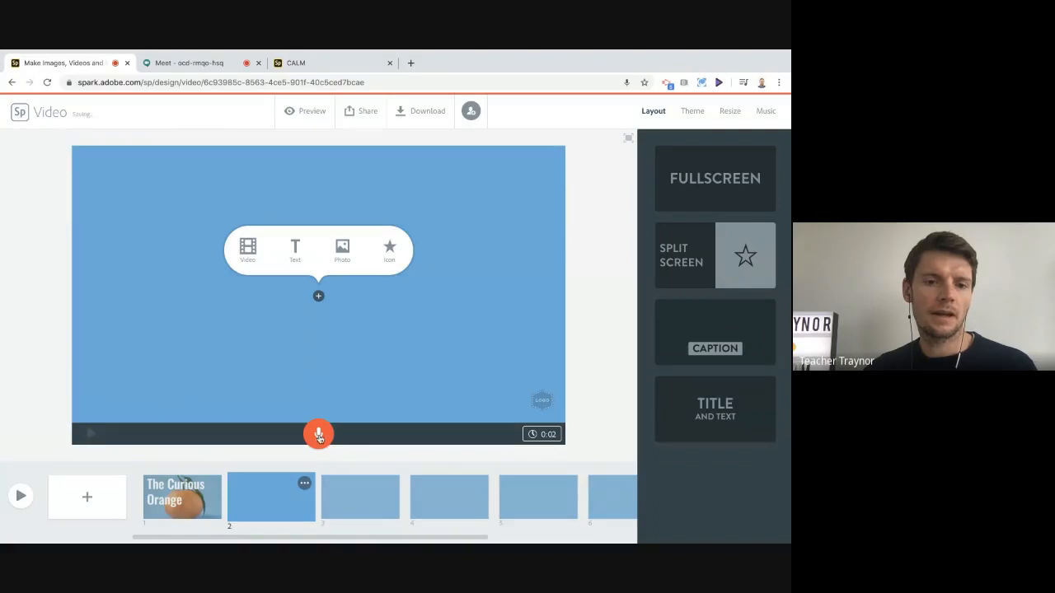
# Record a 10-second narration for slide 2 and begin an icon search.
pyautogui.moveTo(318, 434); pyautogui.dragTo(318, 435)
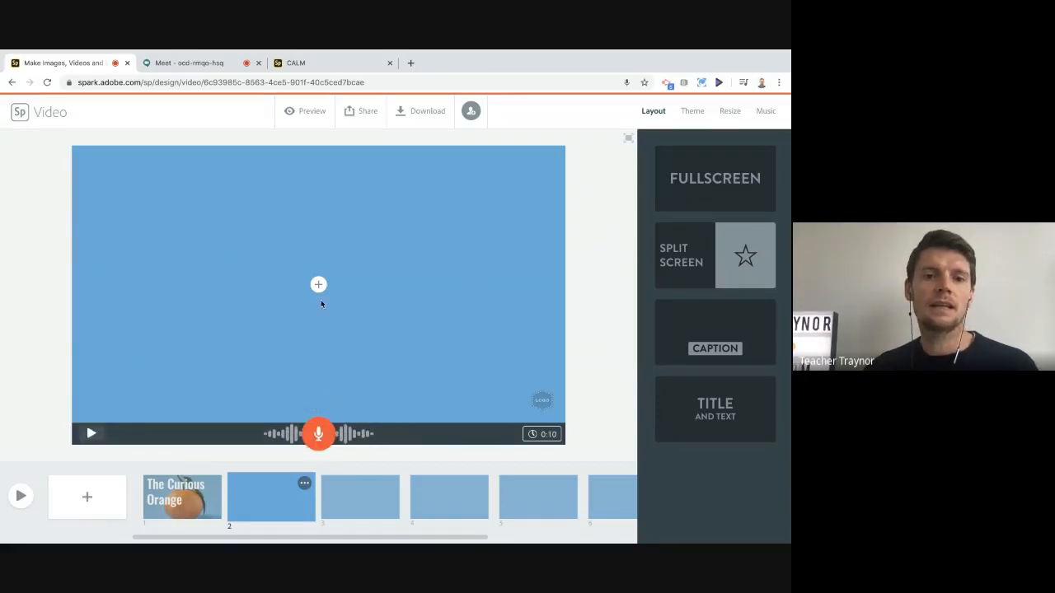
pyautogui.click(318, 285)
# Run an icon search for 'fridge' in place of 'orange', then dismiss the results.
pyautogui.write('orange')
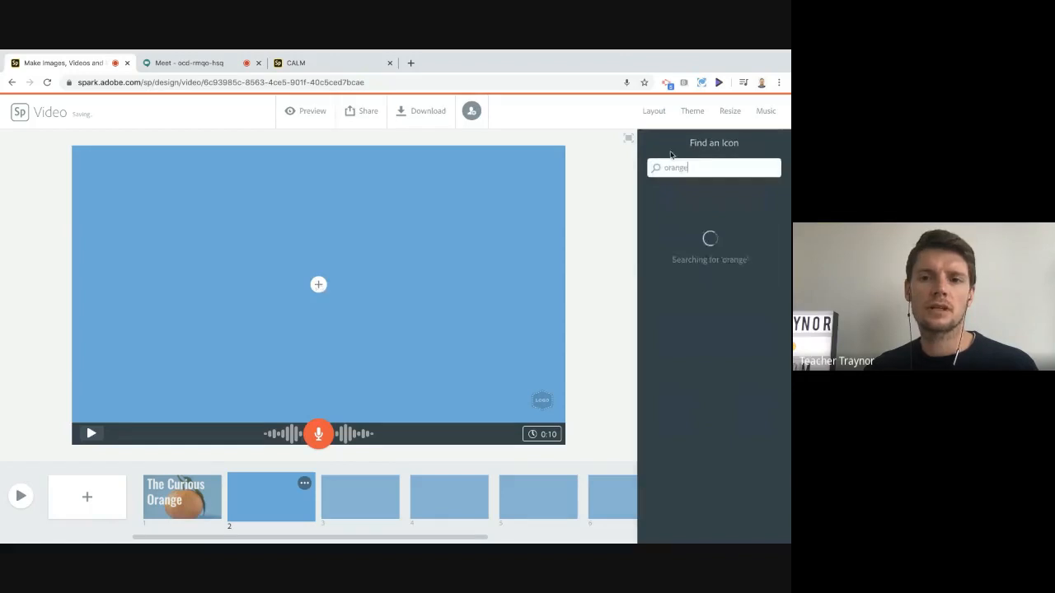
pyautogui.doubleClick(678, 166)
pyautogui.write('fridge')
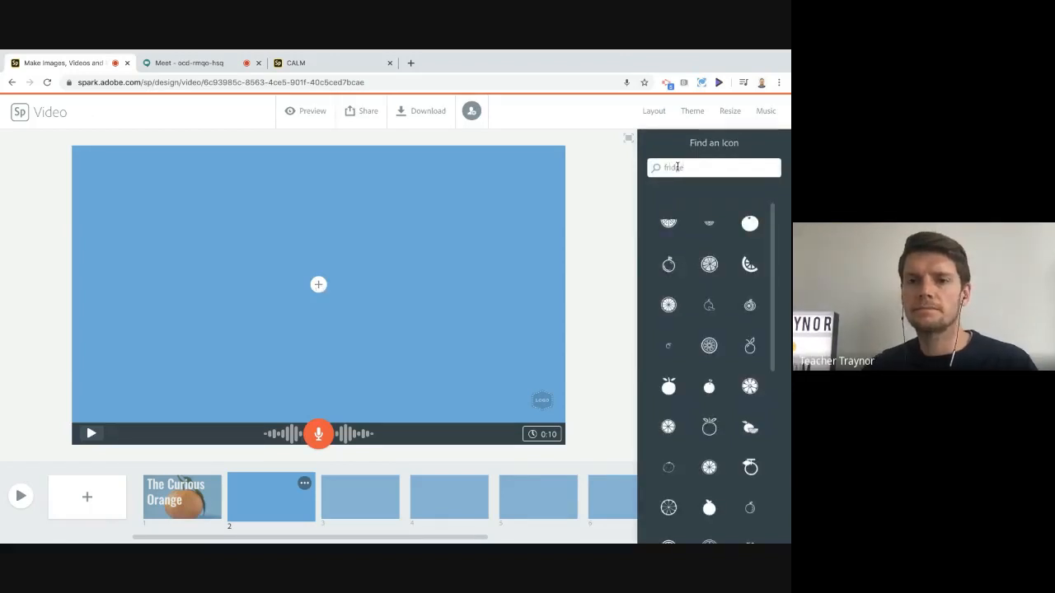
pyautogui.press('Return')
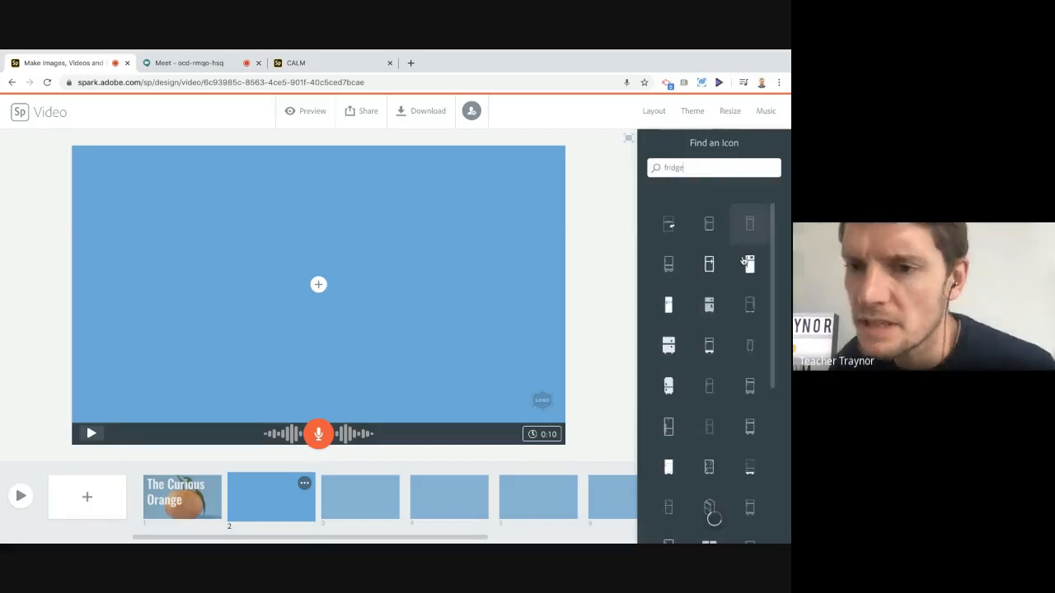
pyautogui.click(626, 171)
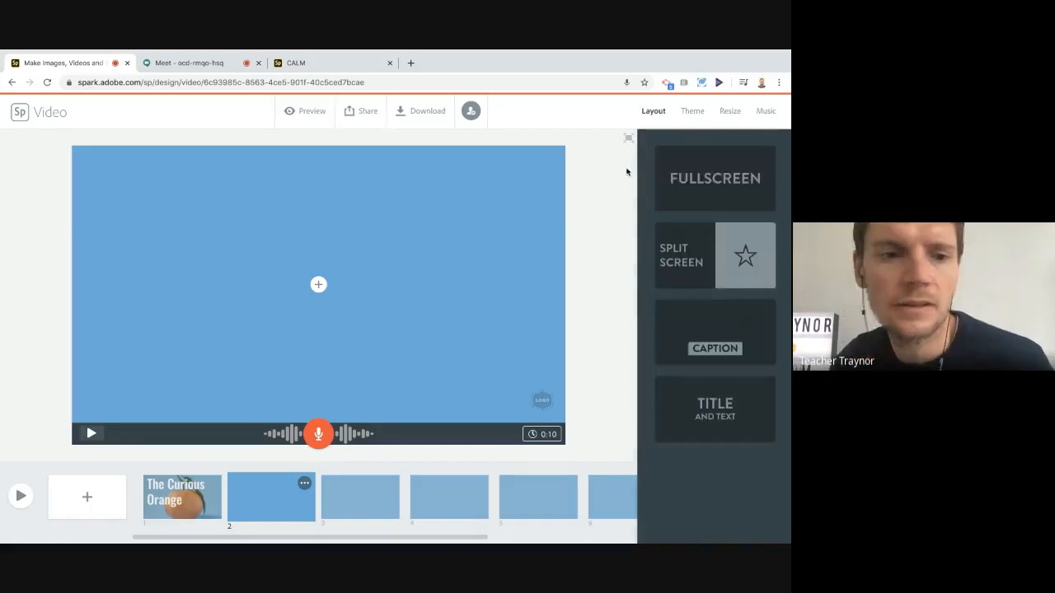
# Search free photos for 'fridge' and set the black-and-white fridge photo as slide 2's background.
pyautogui.click(318, 284)
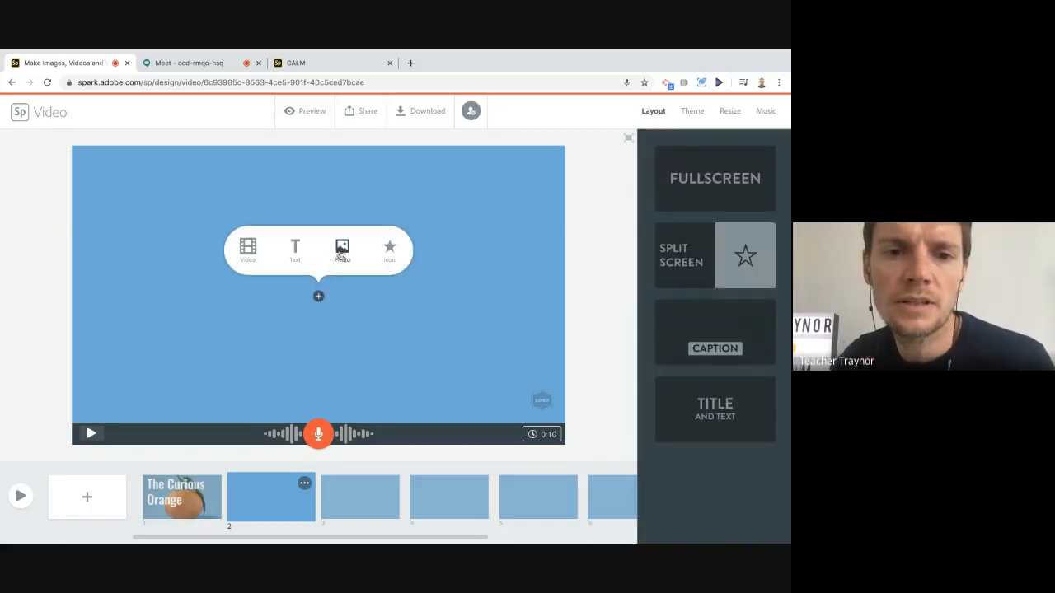
pyautogui.click(340, 251)
pyautogui.click(672, 169)
pyautogui.write('oto')
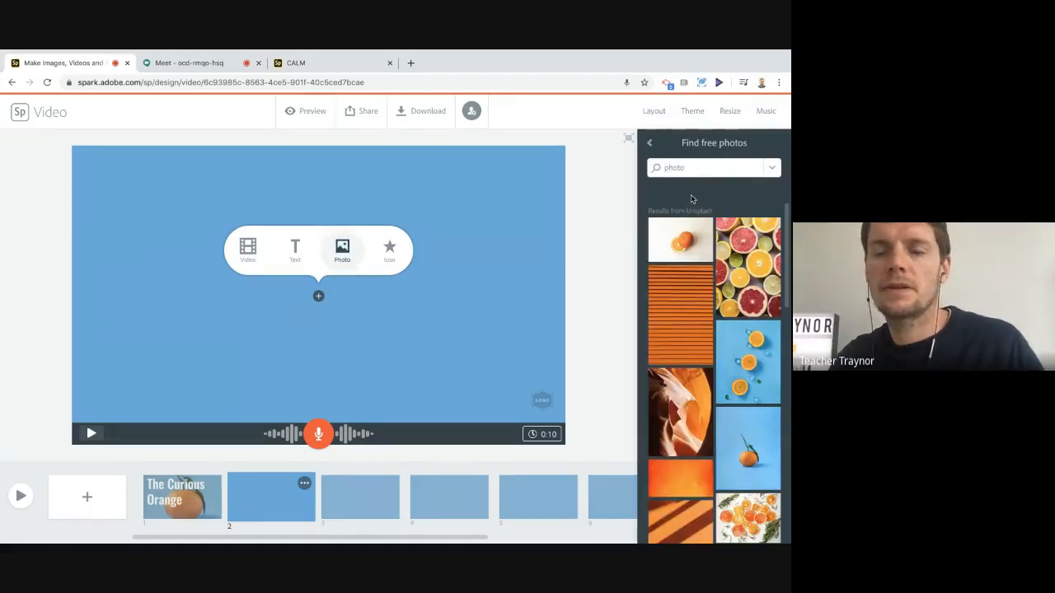
pyautogui.press('BackSpace')
pyautogui.press('BackSpace')
pyautogui.press('BackSpace')
pyautogui.press('BackSpace')
pyautogui.write('fridge')
pyautogui.press('Return')
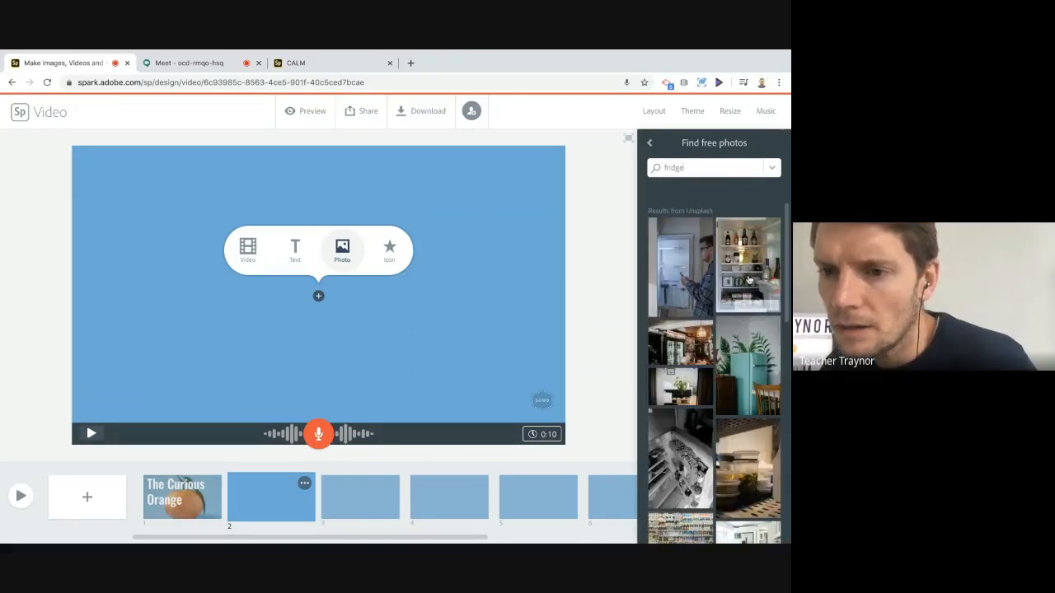
pyautogui.click(669, 450)
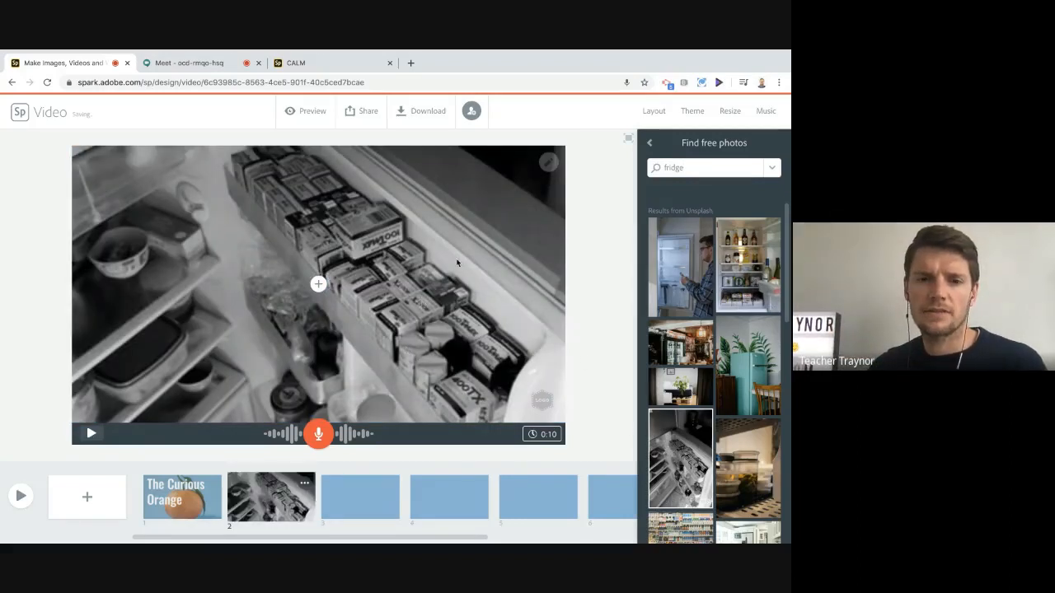
# Place the white prison-bars icon from a 'prison' icon search over the fridge photo, then open slide 3.
pyautogui.click(318, 286)
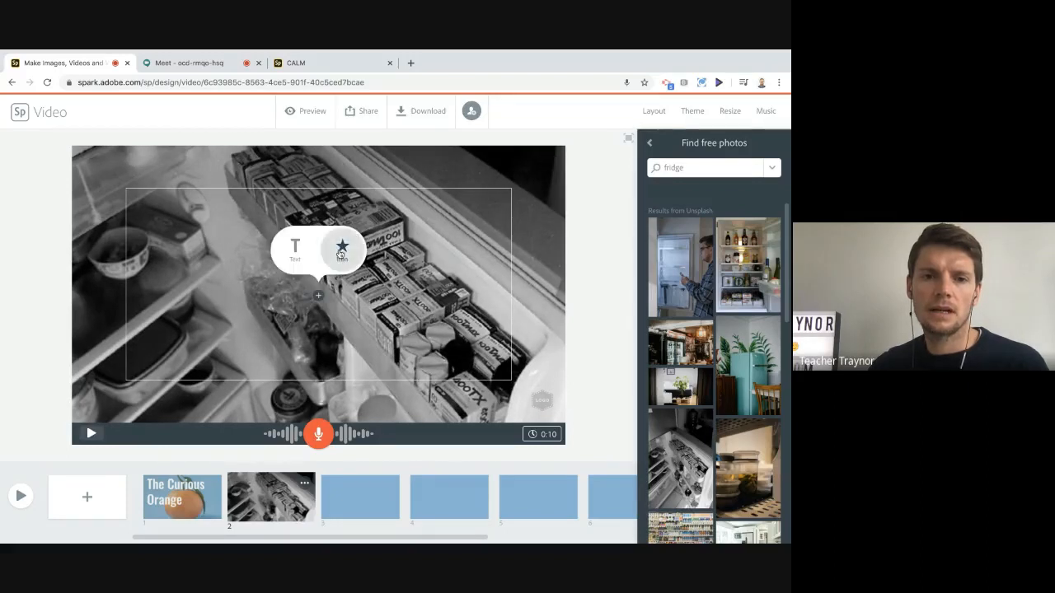
pyautogui.click(341, 250)
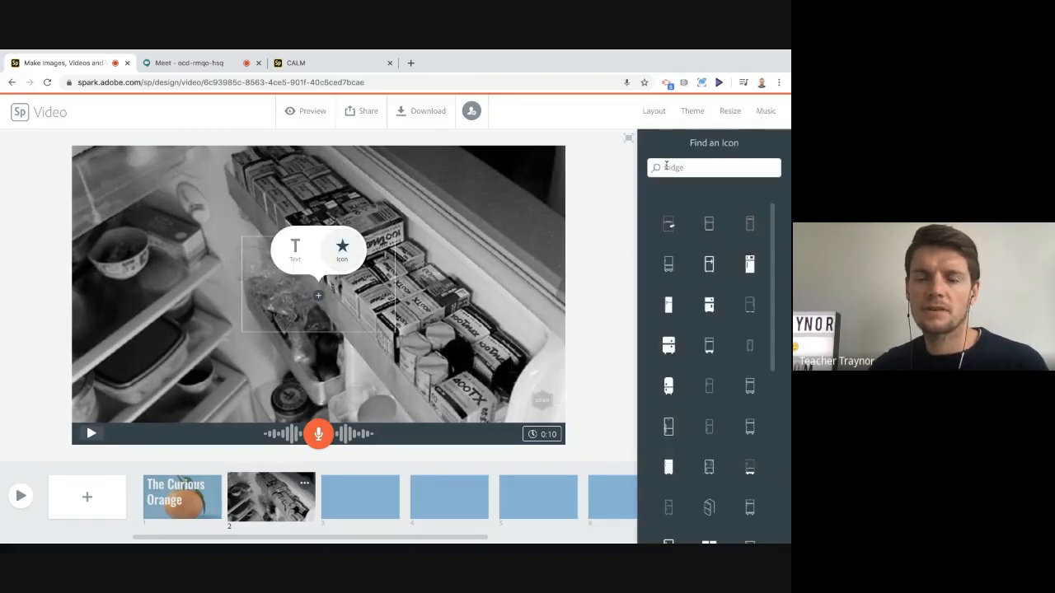
pyautogui.click(666, 167)
pyautogui.write('prison')
pyautogui.press('Return')
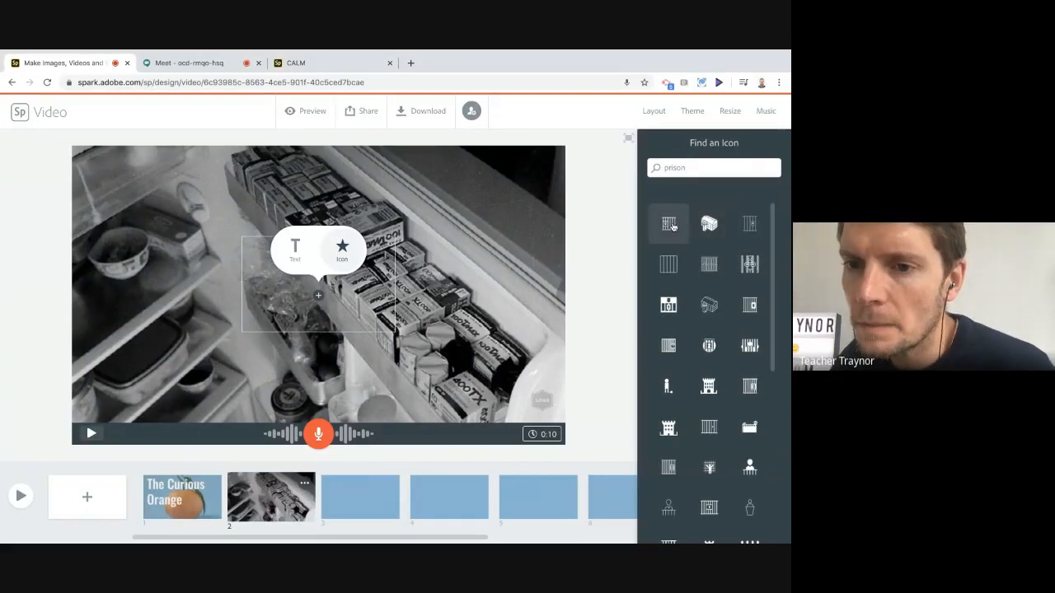
pyautogui.click(670, 224)
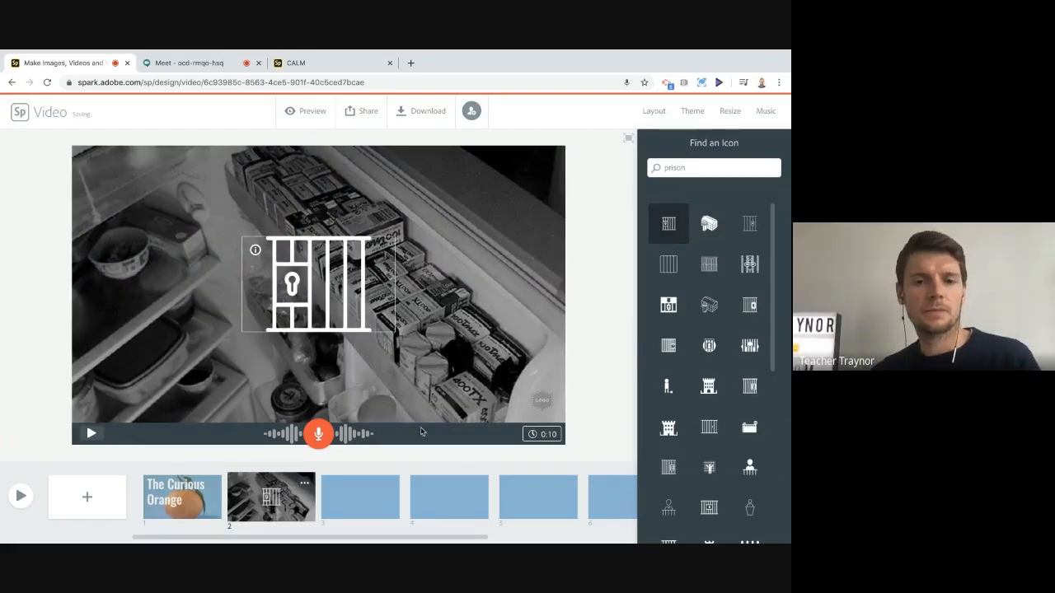
pyautogui.click(356, 492)
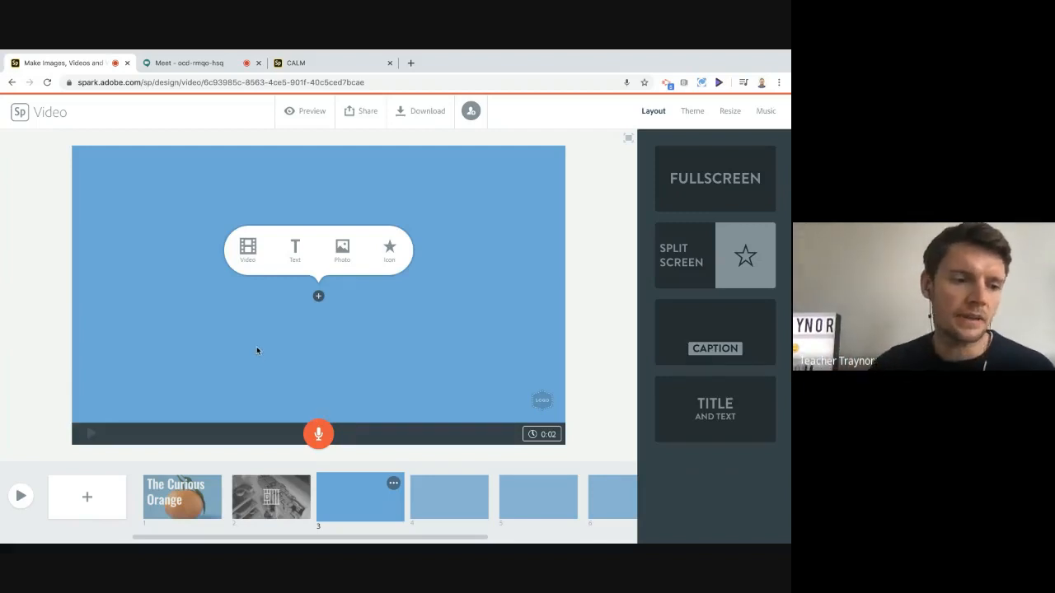
# Add the white exit-door icon from an 'escape' icon search to slide 3, then bring back the layout choices.
pyautogui.click(389, 253)
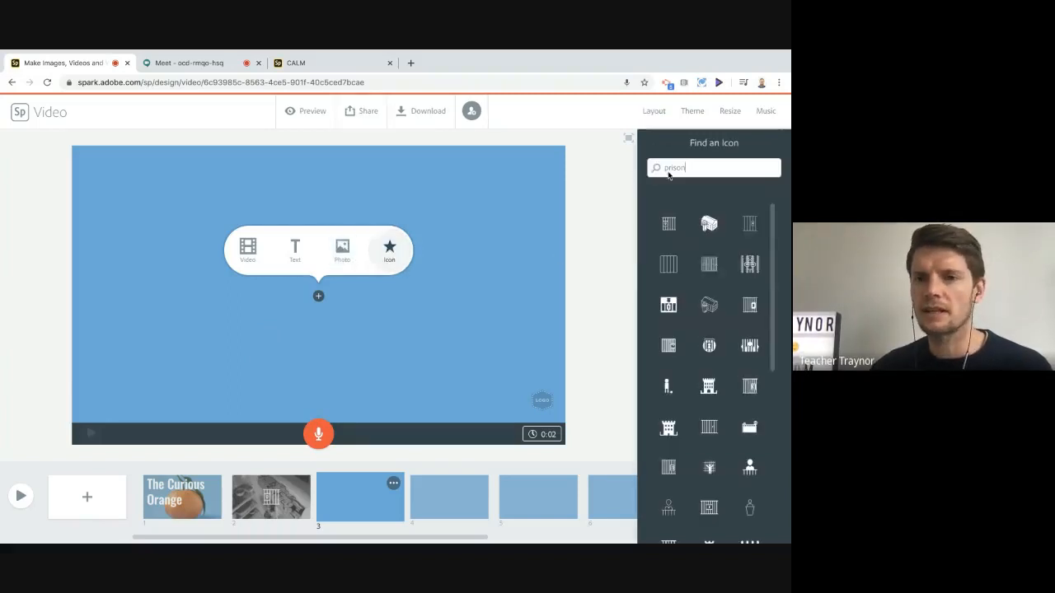
pyautogui.doubleClick(675, 167)
pyautogui.write('dscape')
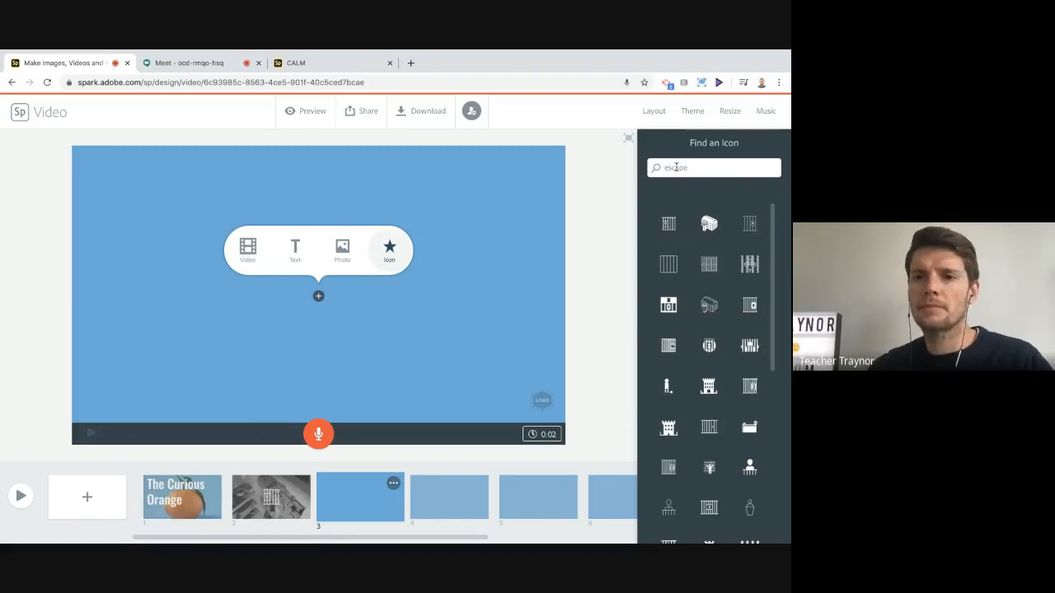
pyautogui.press('Return')
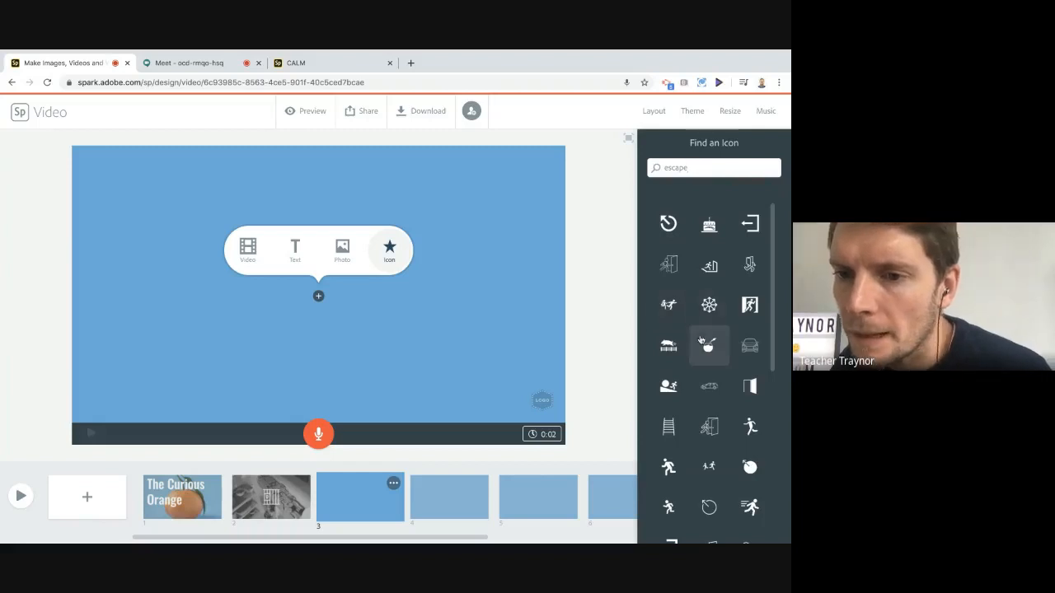
pyautogui.click(674, 270)
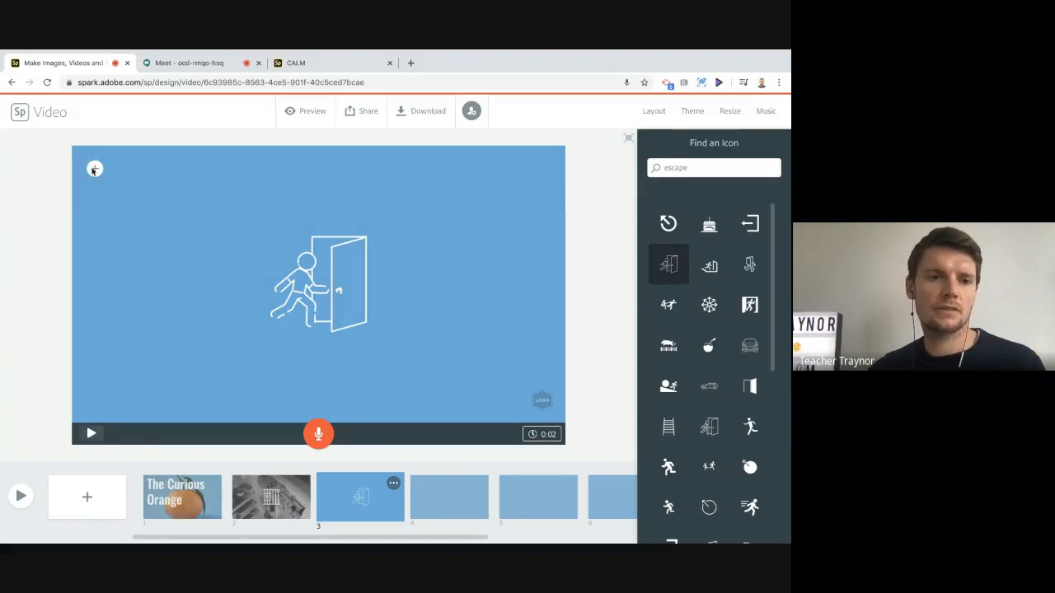
pyautogui.click(319, 435)
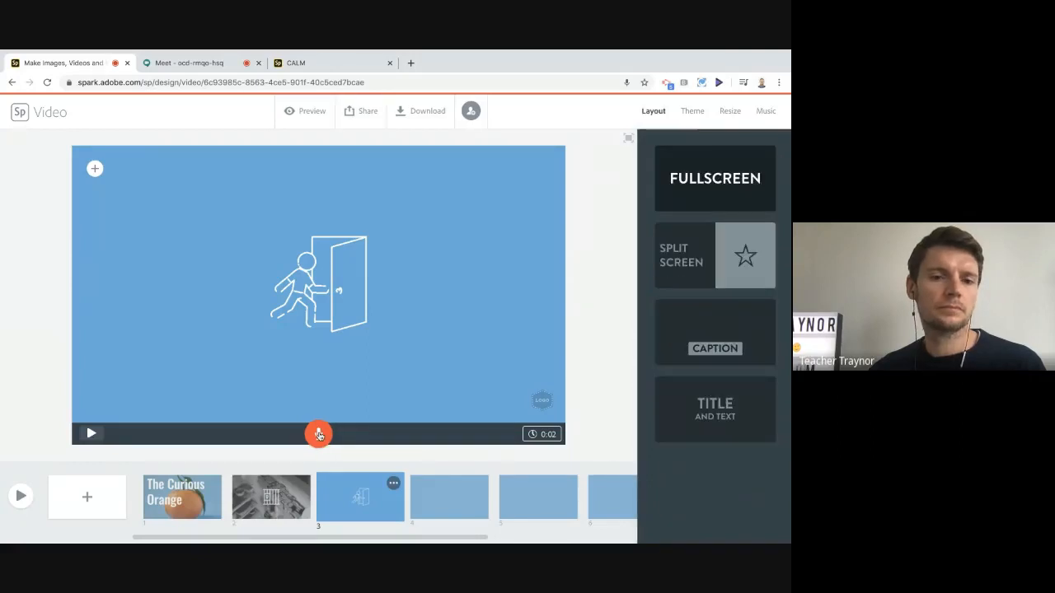
# Record an 11-second narration for slide 3, then open blank slide 4.
pyautogui.click(319, 434)
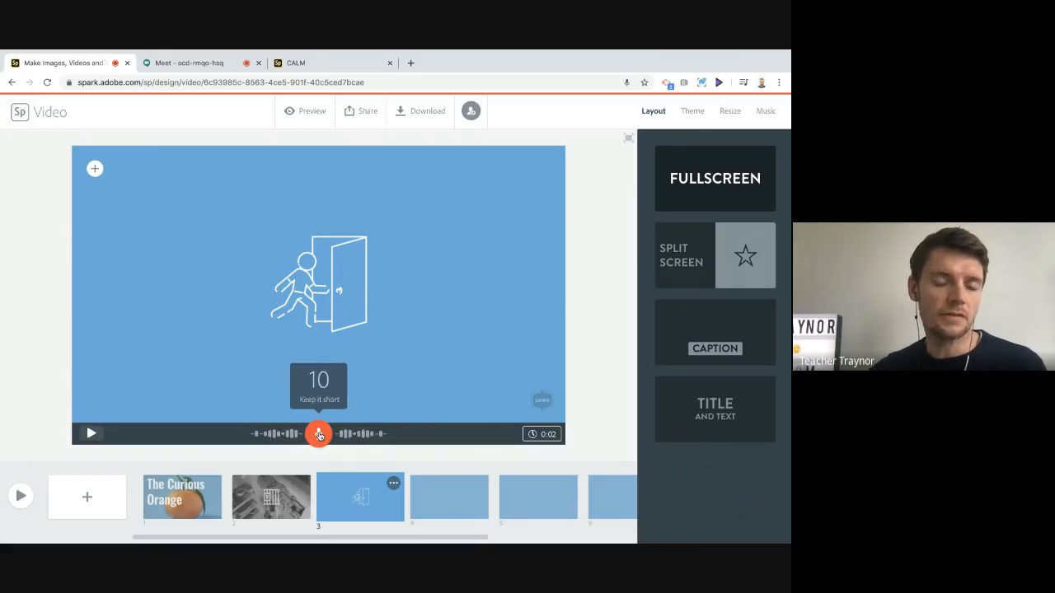
pyautogui.moveTo(319, 435); pyautogui.dragTo(319, 435)
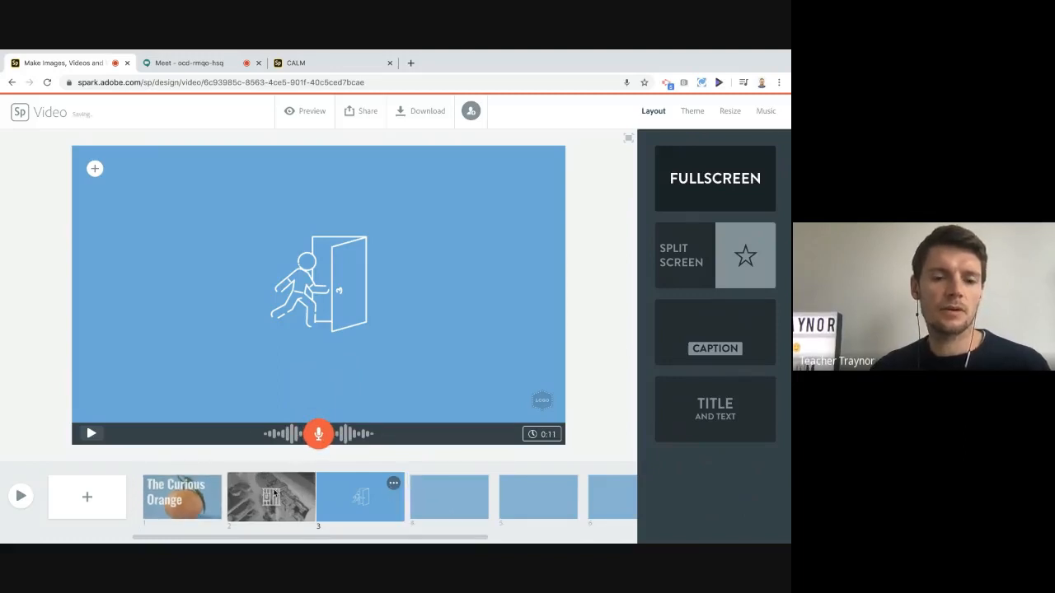
pyautogui.moveTo(349, 492)
pyautogui.mouseDown()
pyautogui.moveTo(272, 476)
pyautogui.moveTo(160, 478)
pyautogui.moveTo(231, 435)
pyautogui.moveTo(273, 481)
pyautogui.moveTo(337, 456)
pyautogui.moveTo(341, 490)
pyautogui.mouseUp()
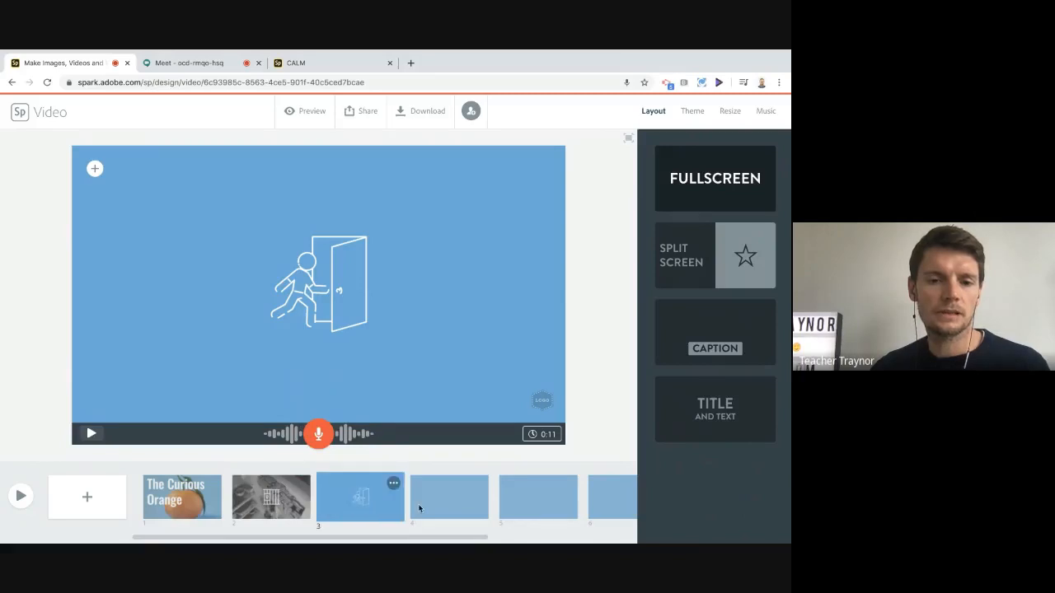
pyautogui.click(446, 510)
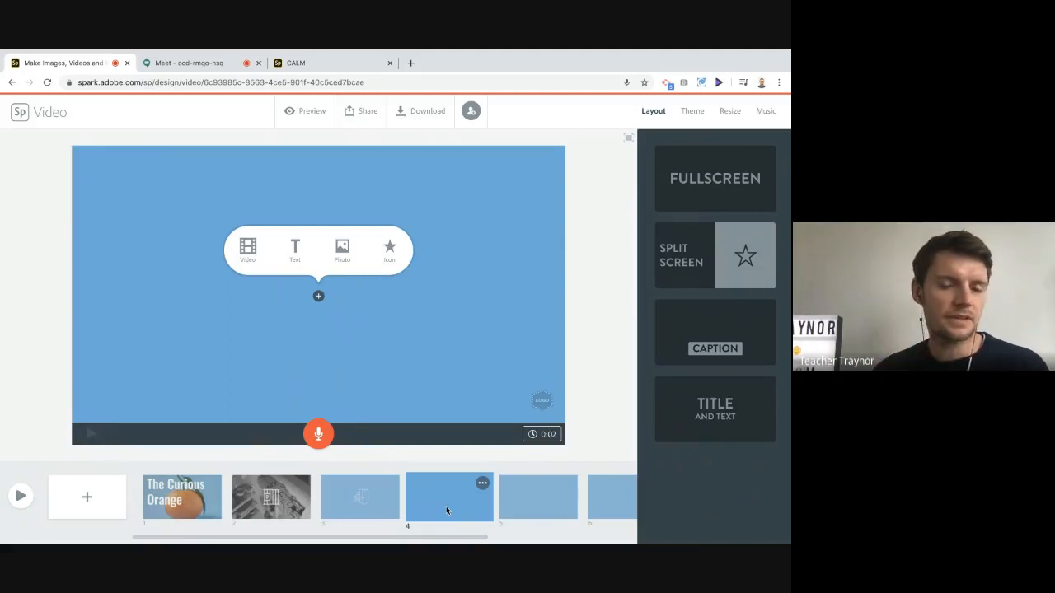
# Fill slide 4 with the golden wheat-field photo from a 'field' photo search.
pyautogui.click(342, 250)
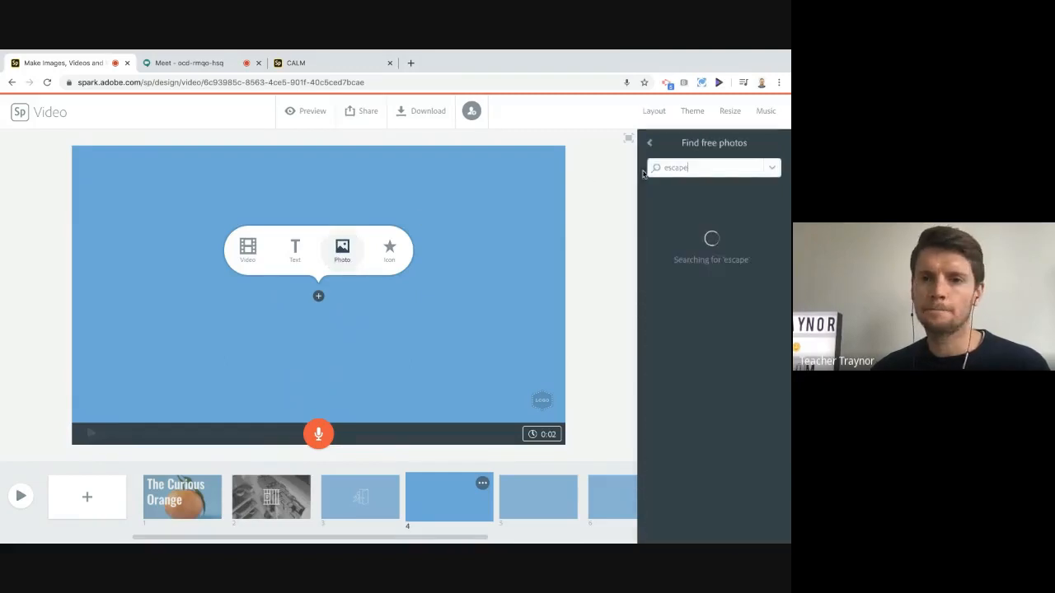
pyautogui.doubleClick(676, 167)
pyautogui.write('fiel')
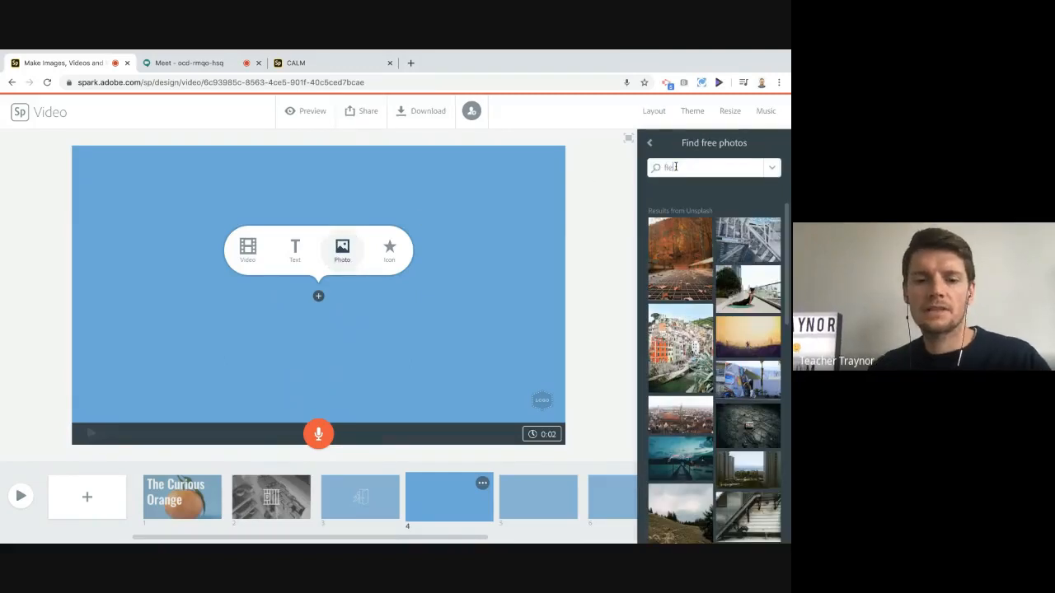
pyautogui.write('d')
pyautogui.press('Return')
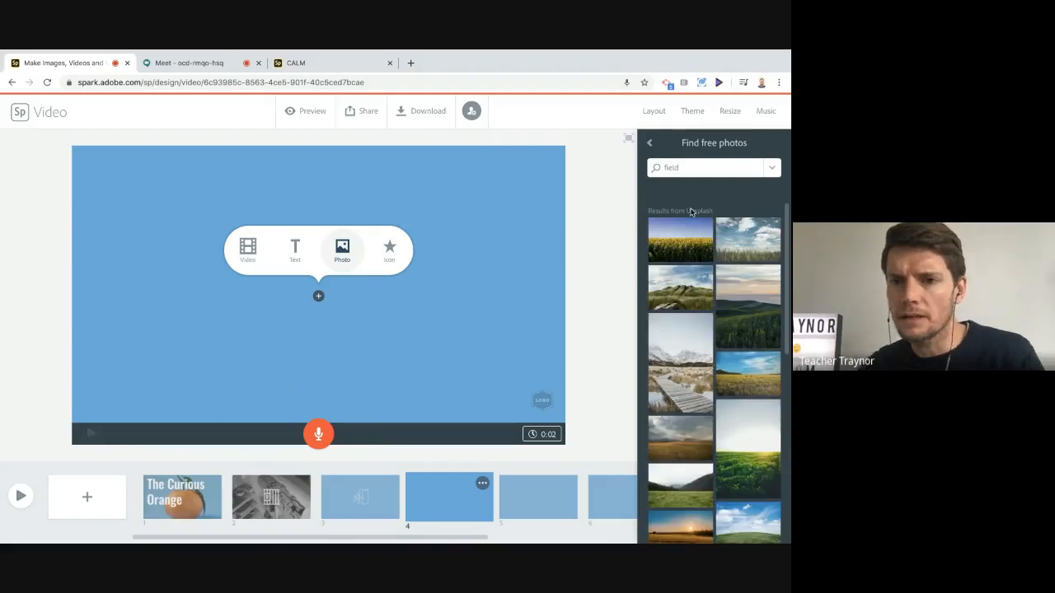
pyautogui.scroll(-2, 701, 346)
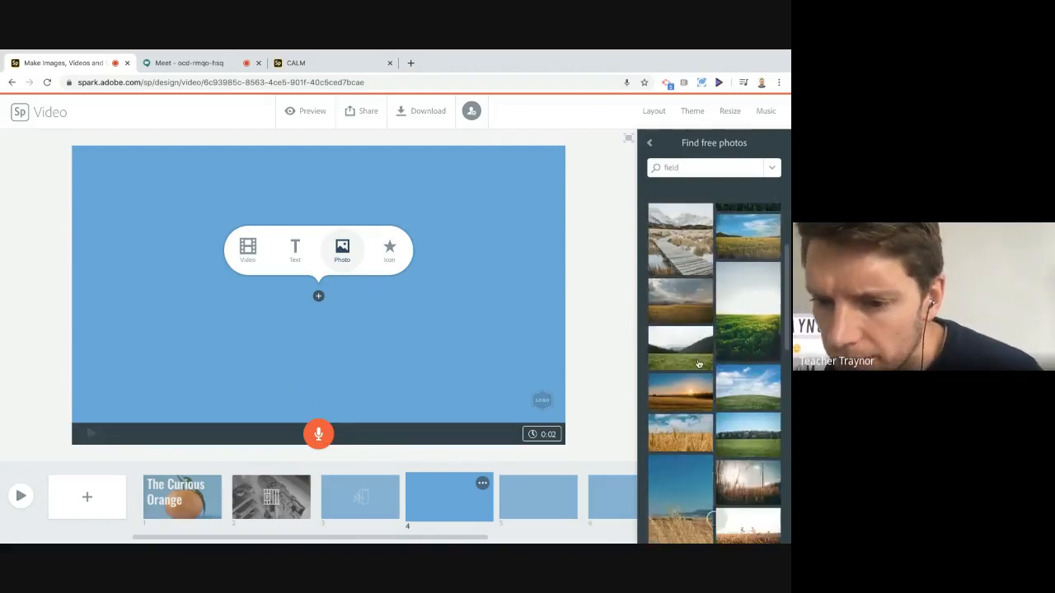
pyautogui.click(671, 444)
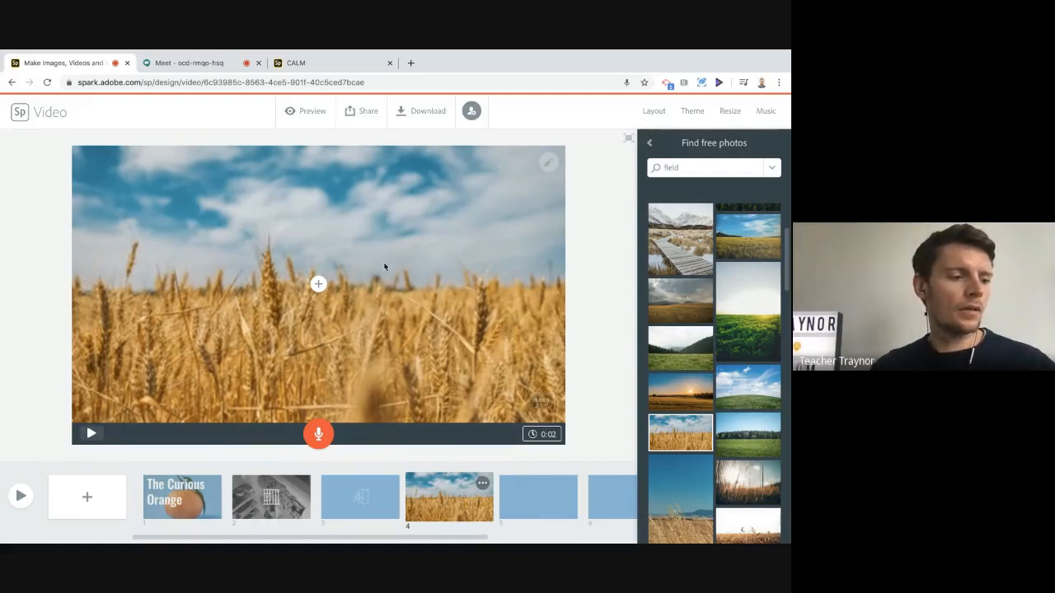
# Record an 8-second narration for slide 4 and open slide 5.
pyautogui.click(317, 434)
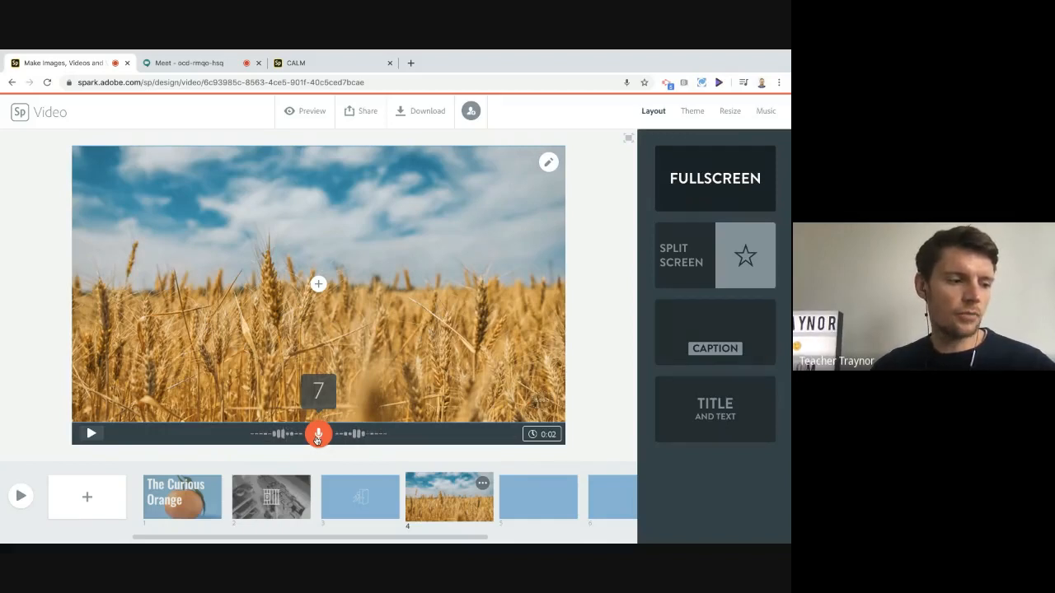
pyautogui.moveTo(318, 440); pyautogui.dragTo(317, 440)
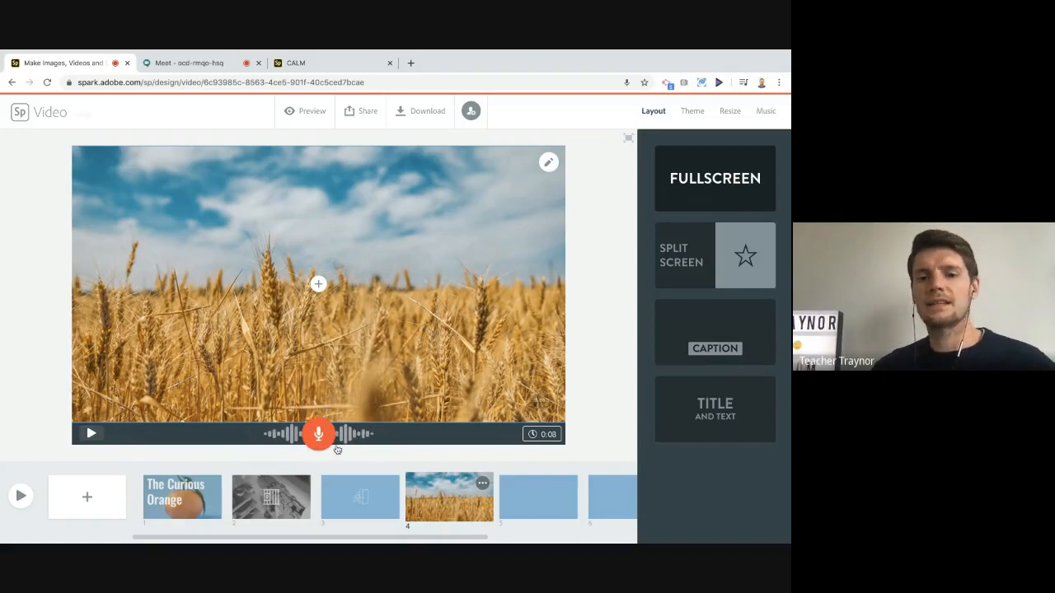
pyautogui.click(516, 505)
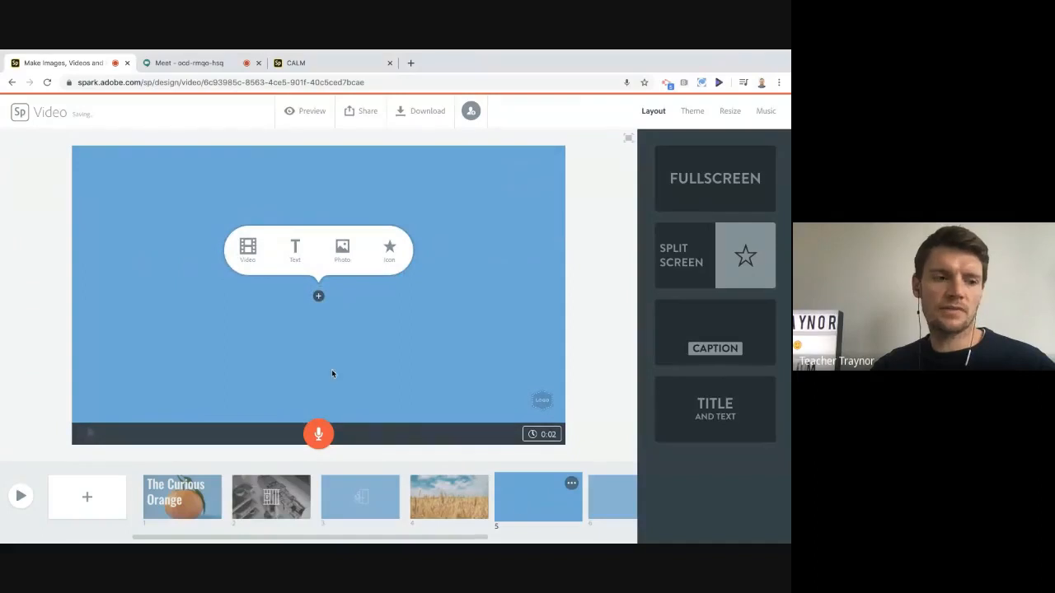
# Set the vintage baby-in-pram photo from a 'pram' search as slide 5's background.
pyautogui.click(336, 256)
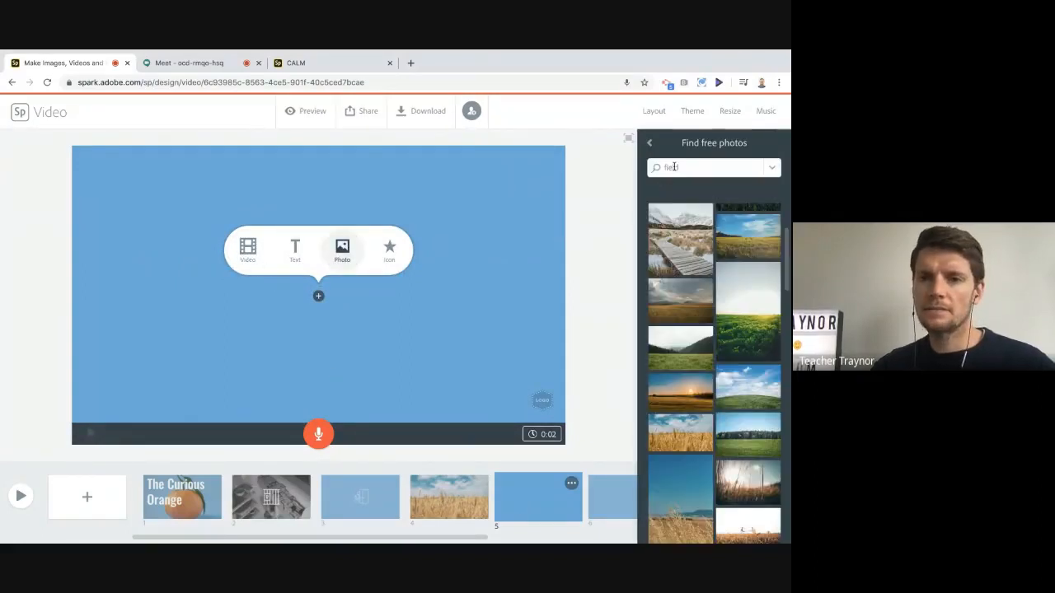
pyautogui.doubleClick(674, 166)
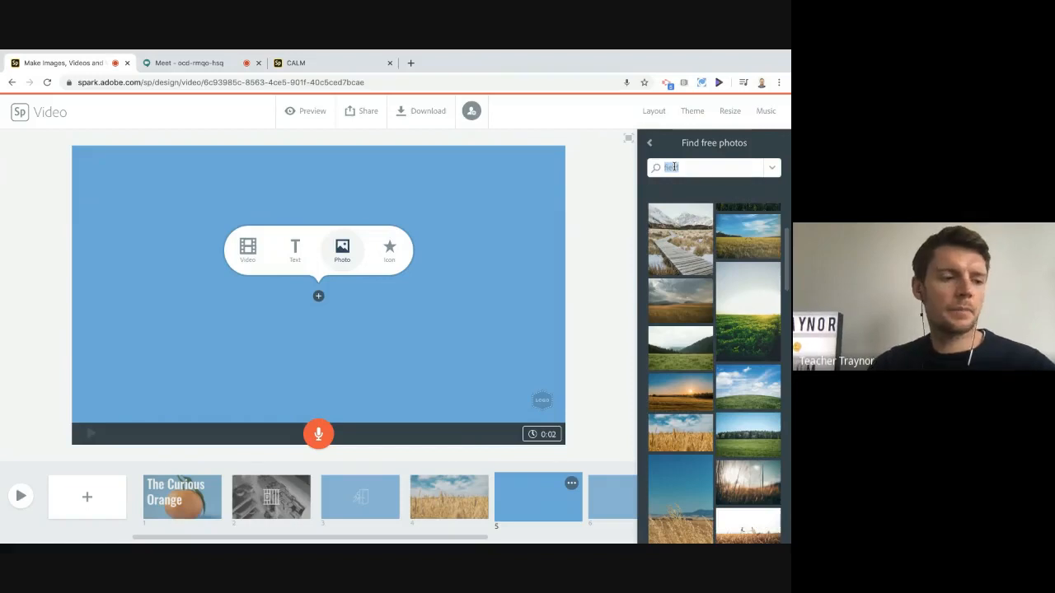
pyautogui.write('pram')
pyautogui.press('Return')
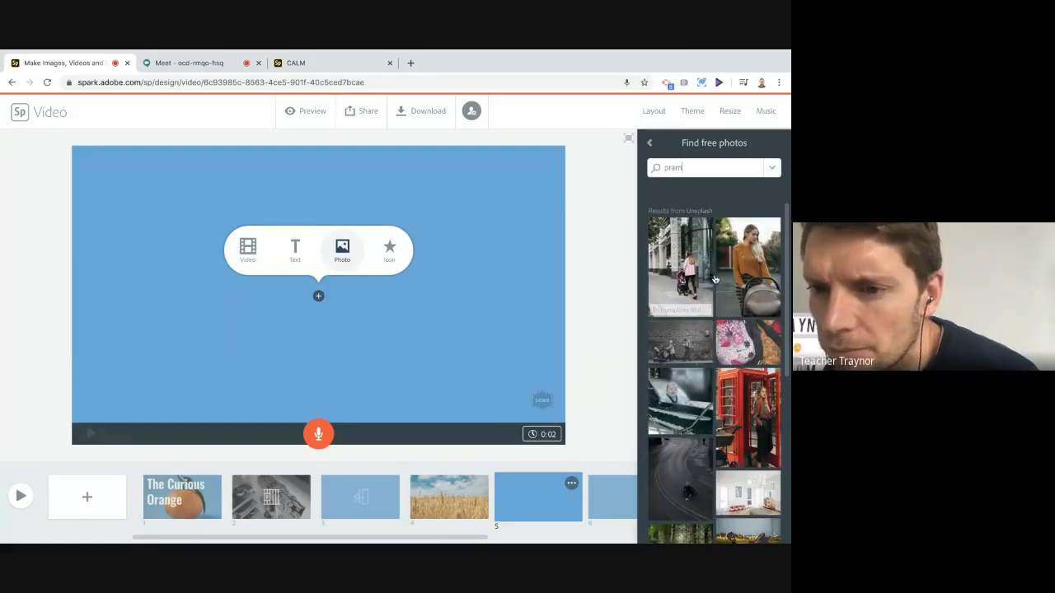
pyautogui.click(737, 280)
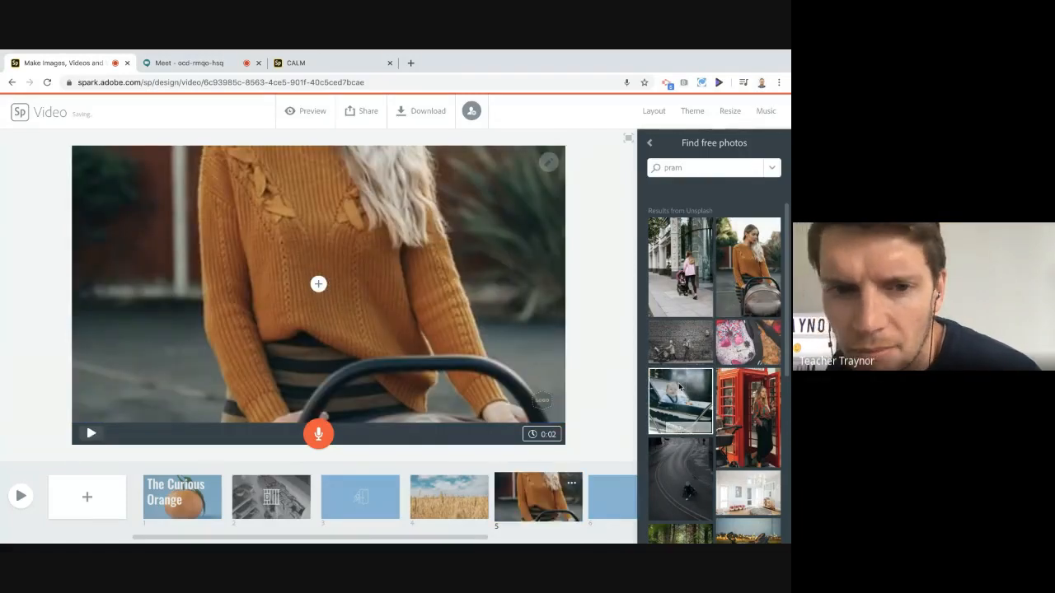
pyautogui.click(680, 387)
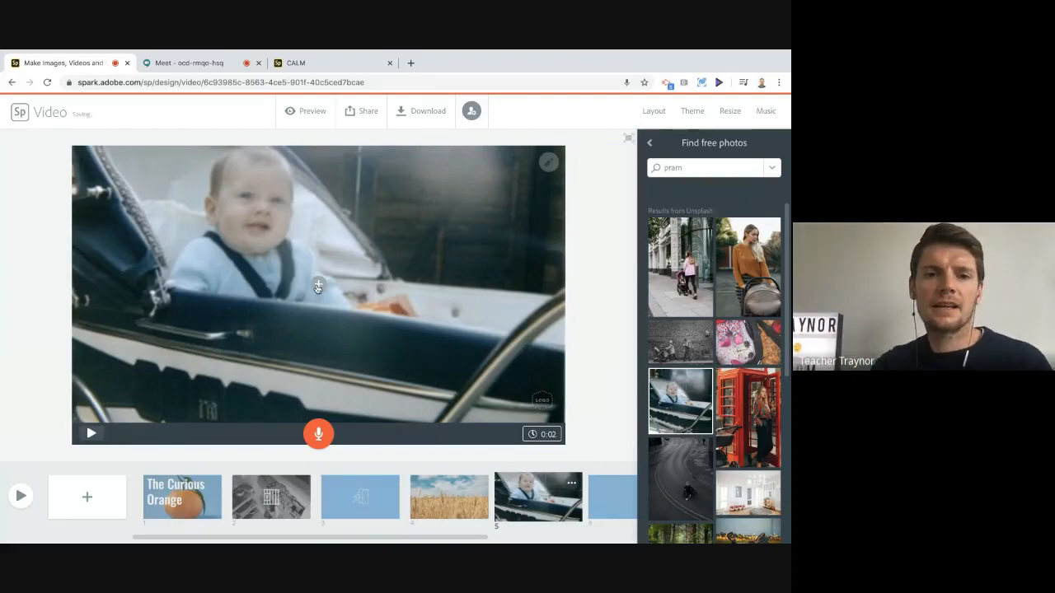
# Place a white whole-orange icon from an 'orange' icon search over the pram photo.
pyautogui.click(319, 287)
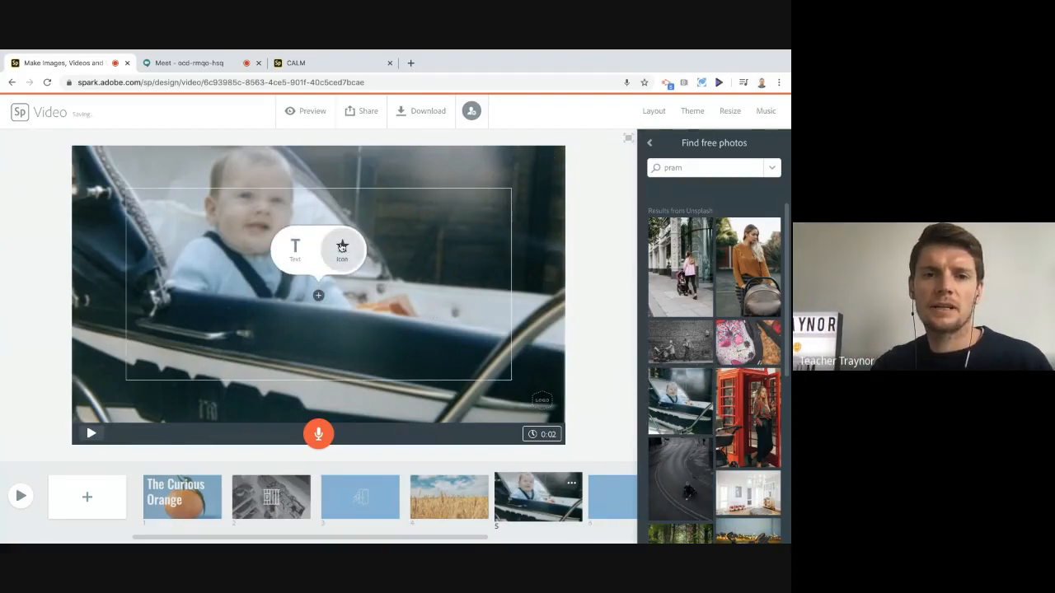
pyautogui.click(342, 247)
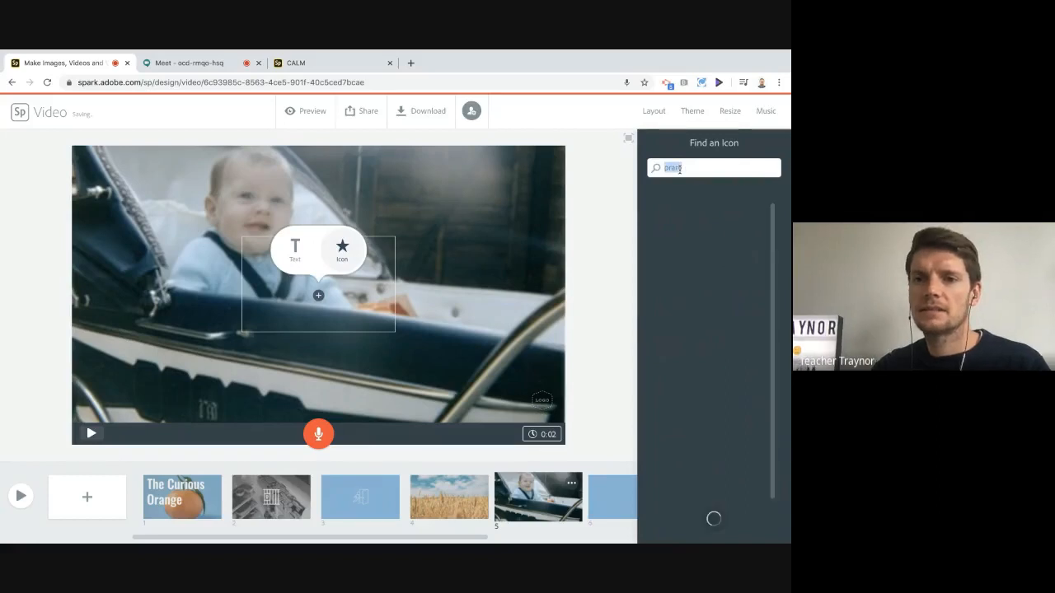
pyautogui.write('orange')
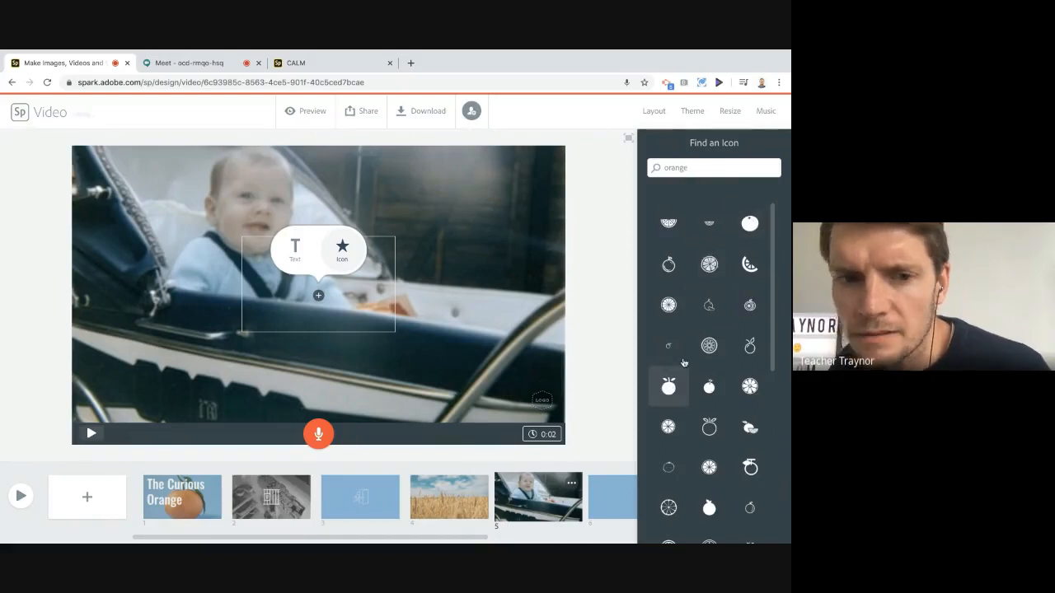
pyautogui.click(749, 225)
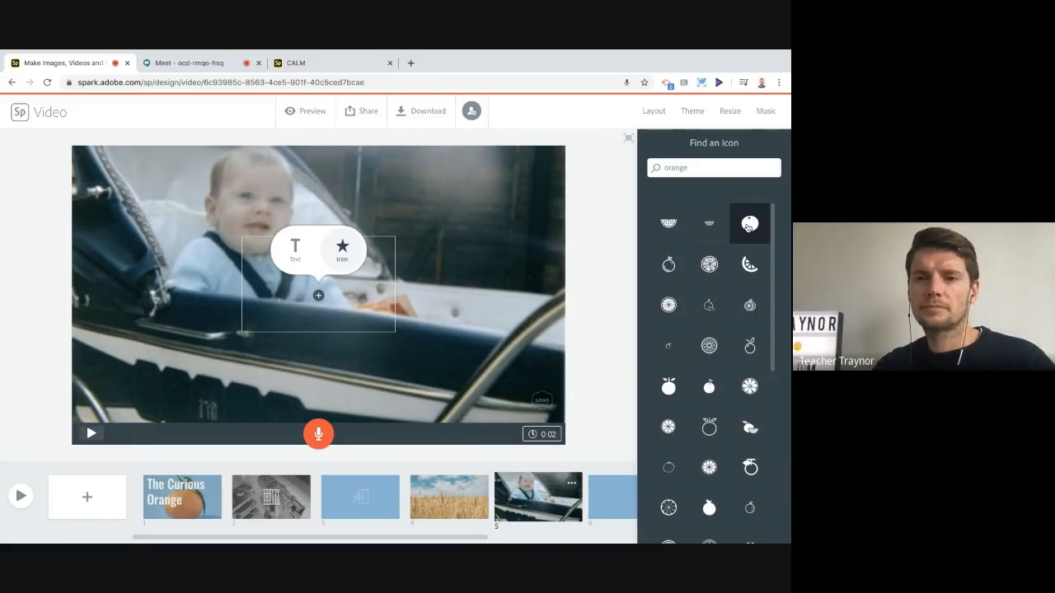
pyautogui.click(342, 247)
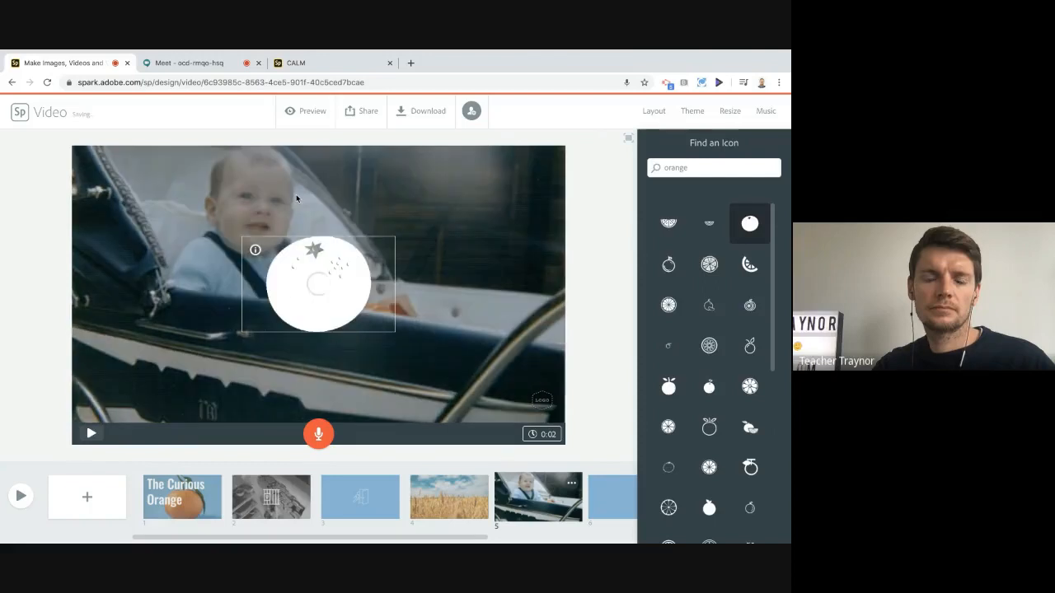
# Record an 11-second narration for the pram slide and open slide 6.
pyautogui.click(319, 435)
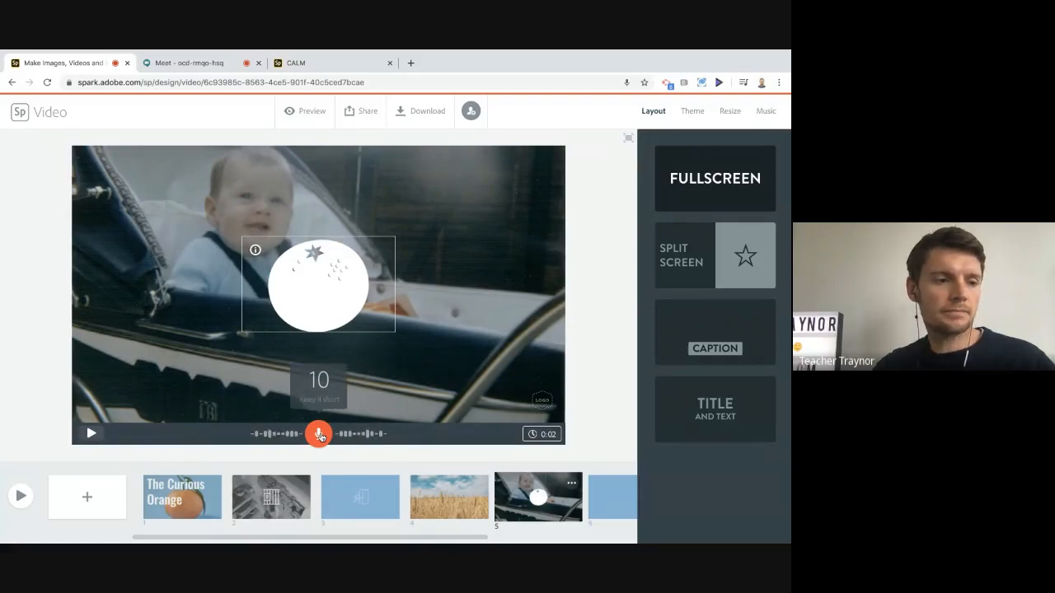
pyautogui.moveTo(320, 435); pyautogui.dragTo(320, 435)
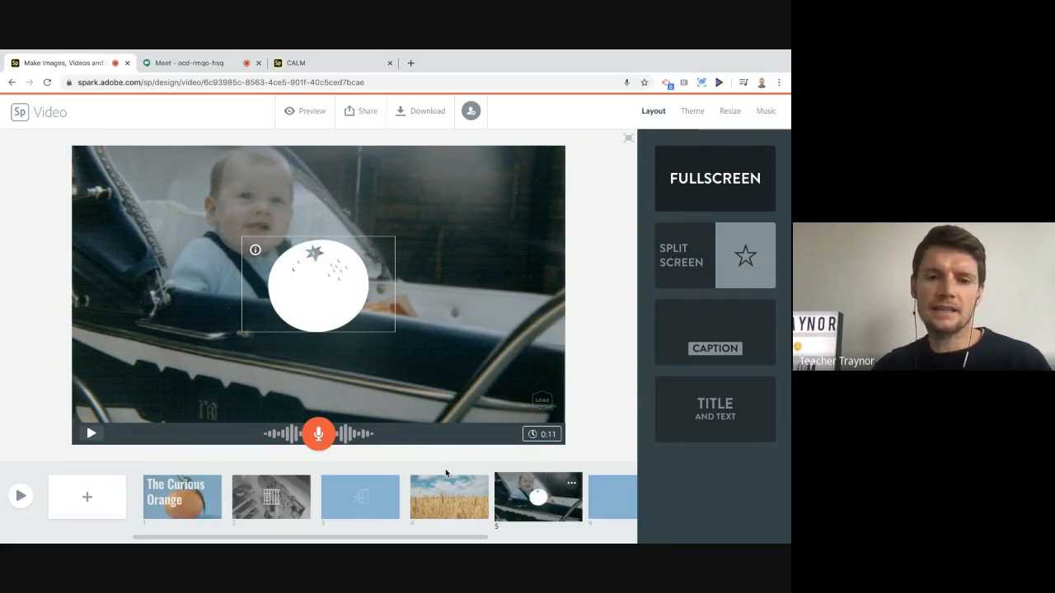
pyautogui.click(596, 498)
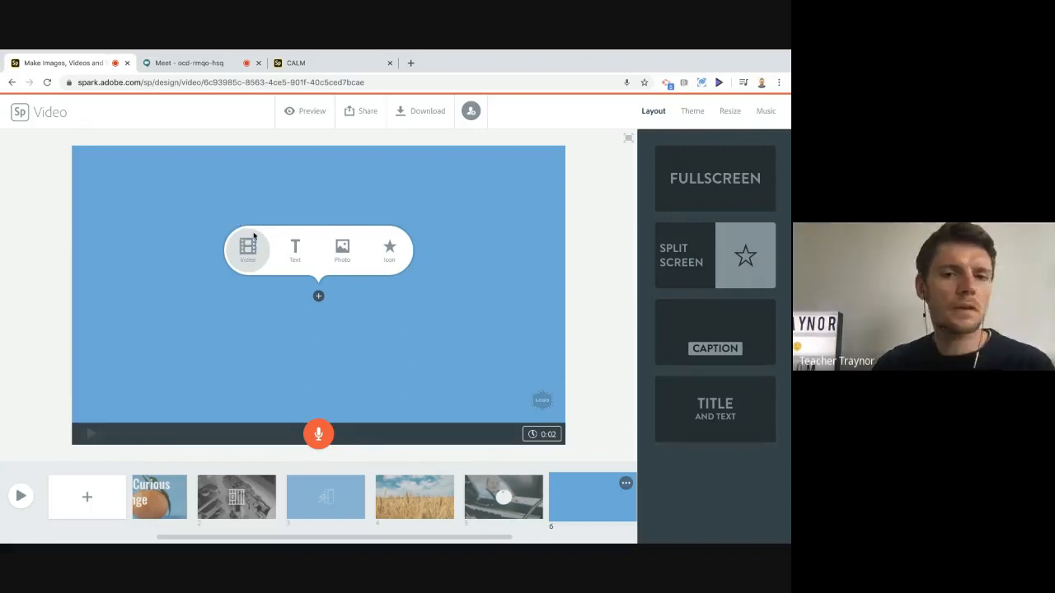
# Run a free-photo search for 'orange juice' for slide 6, replacing the mistyped 'perk'.
pyautogui.click(340, 255)
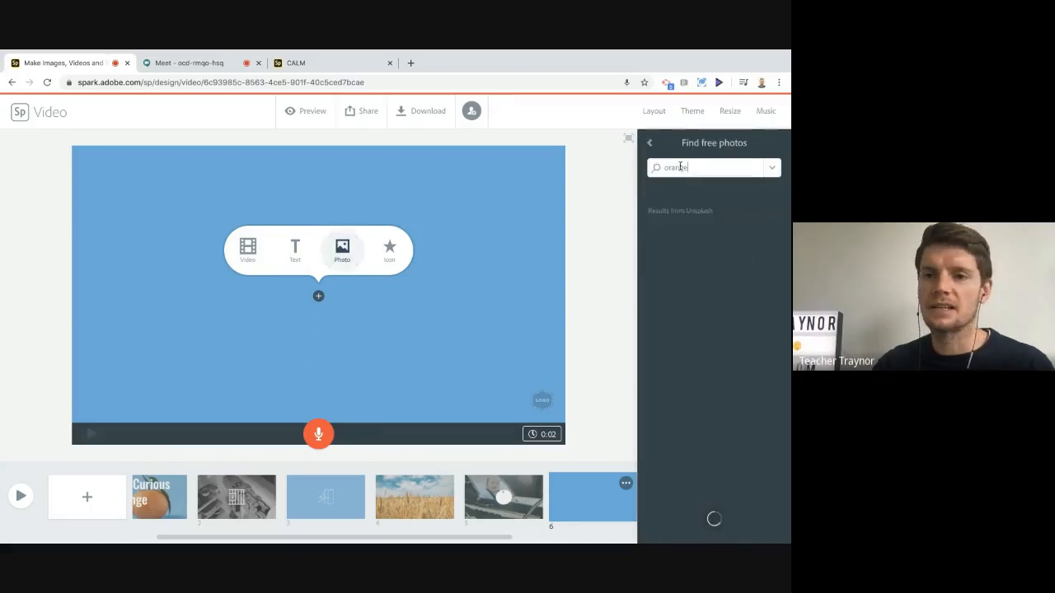
pyautogui.click(675, 167)
pyautogui.write('pe')
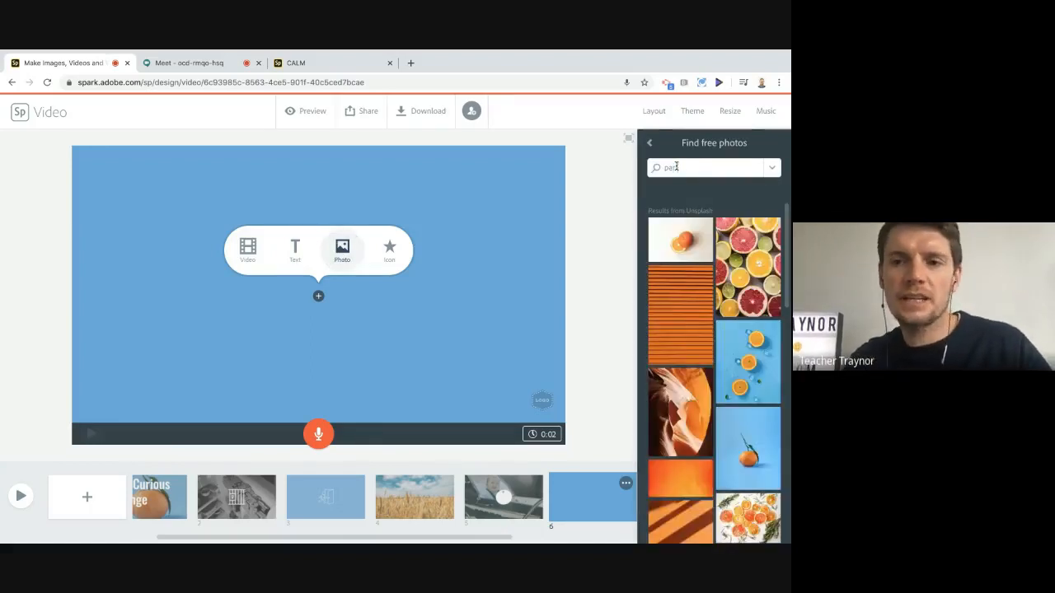
pyautogui.write('rk')
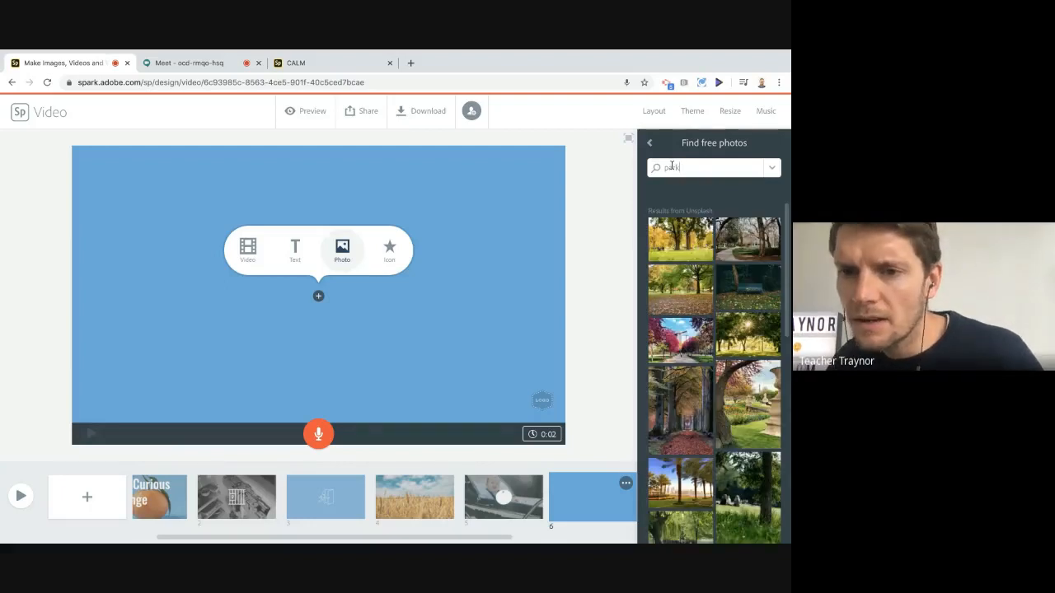
pyautogui.doubleClick(672, 167)
pyautogui.press('BackSpace')
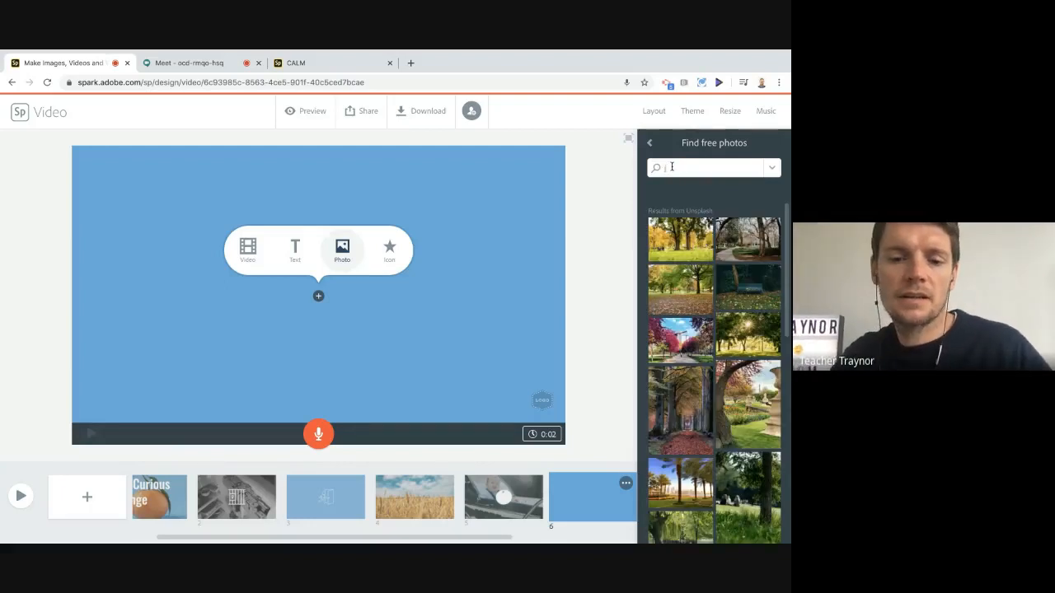
pyautogui.press('BackSpace')
pyautogui.press('BackSpace')
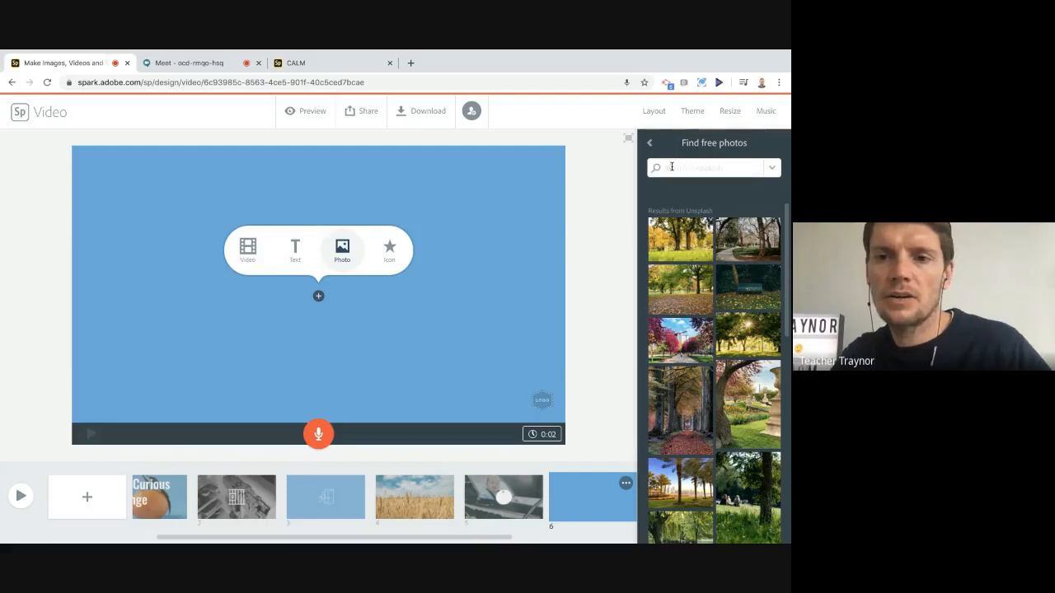
pyautogui.write('orange juice')
pyautogui.press('Return')
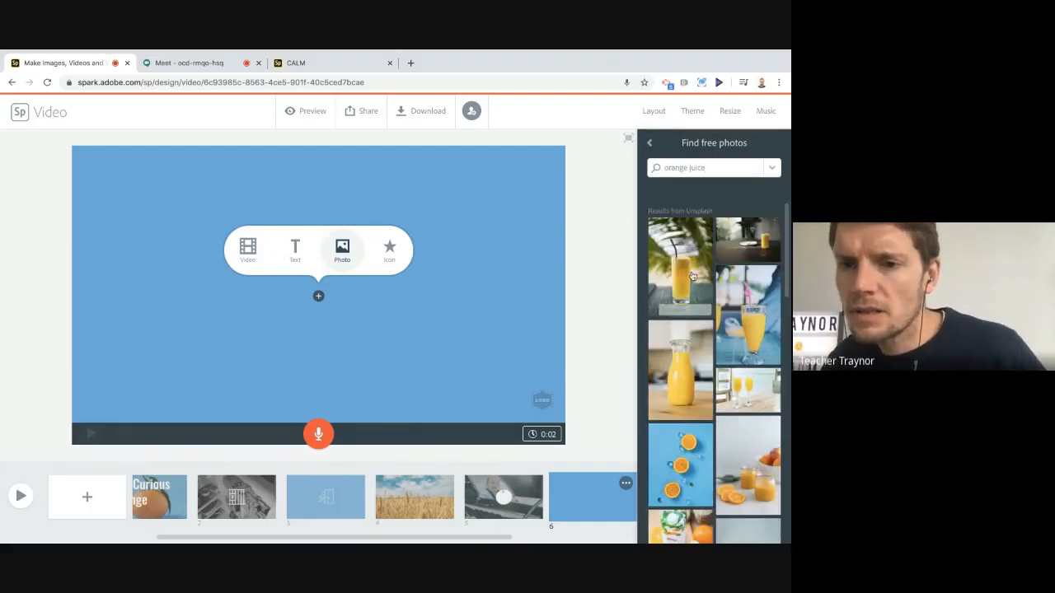
# Set the juice bottle with halved oranges and basket photo as slide 6's background.
pyautogui.scroll(-5, 700, 370)
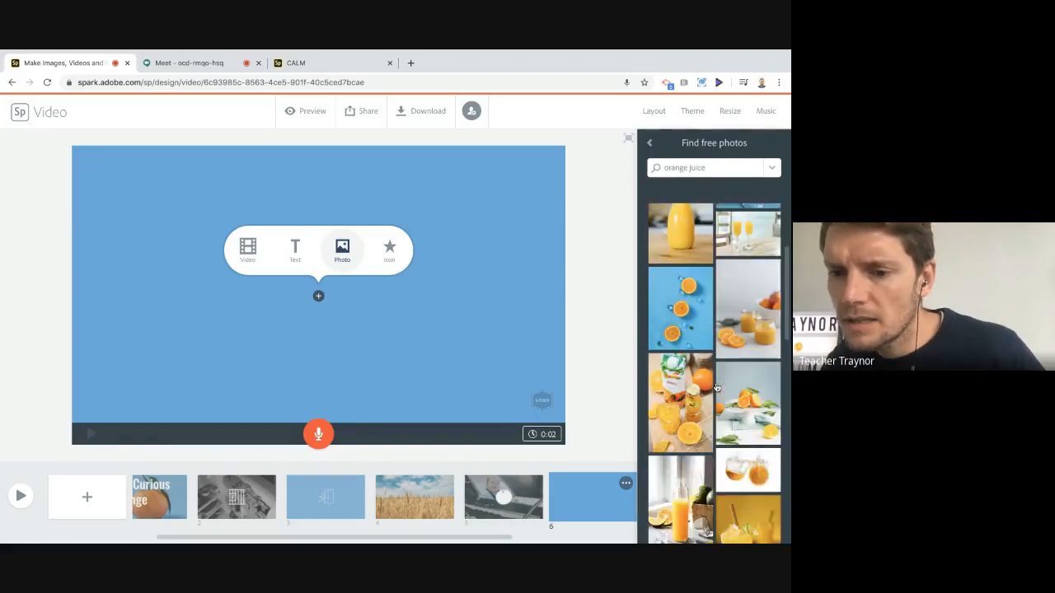
pyautogui.scroll(-3, 716, 387)
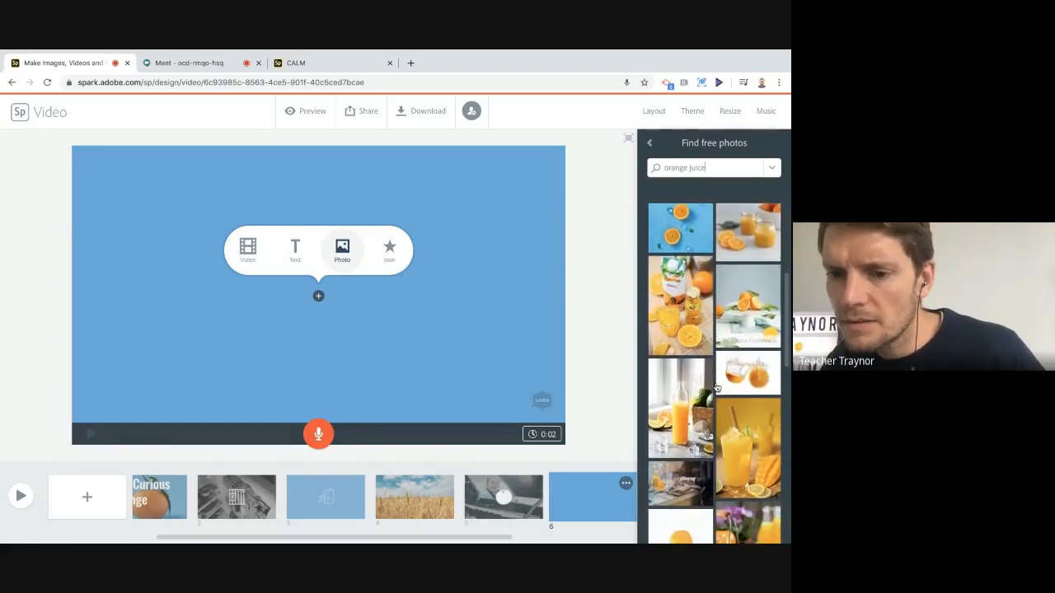
pyautogui.scroll(-2, 716, 387)
pyautogui.scroll(-3, 716, 387)
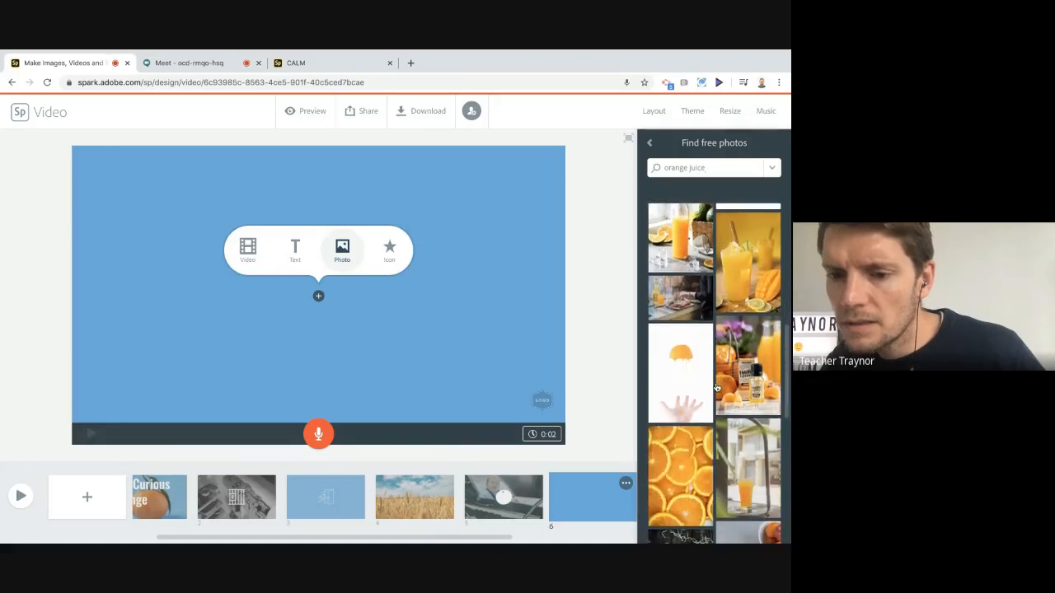
pyautogui.click(743, 482)
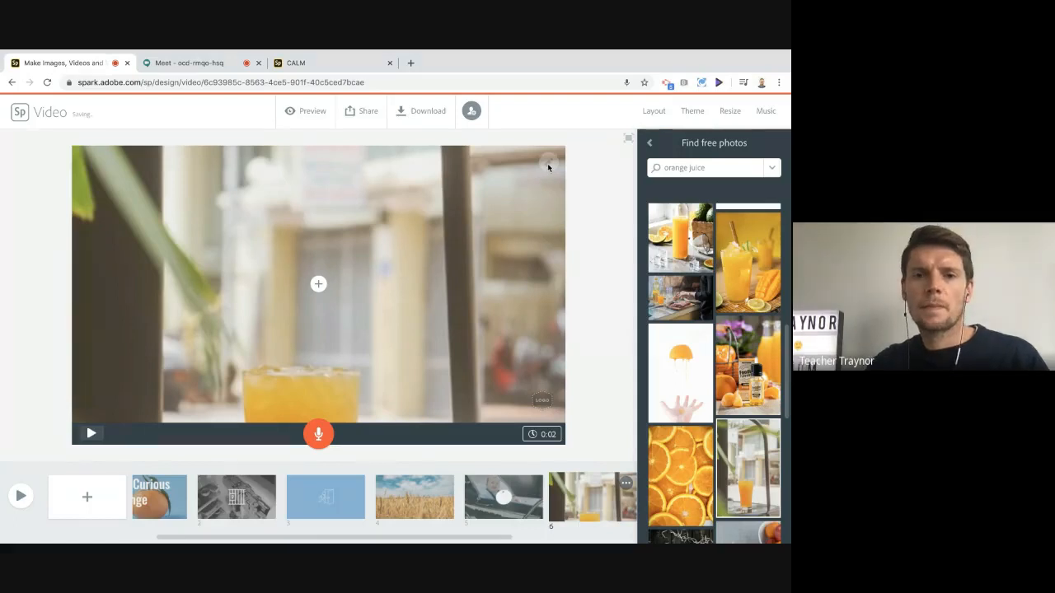
pyautogui.click(686, 247)
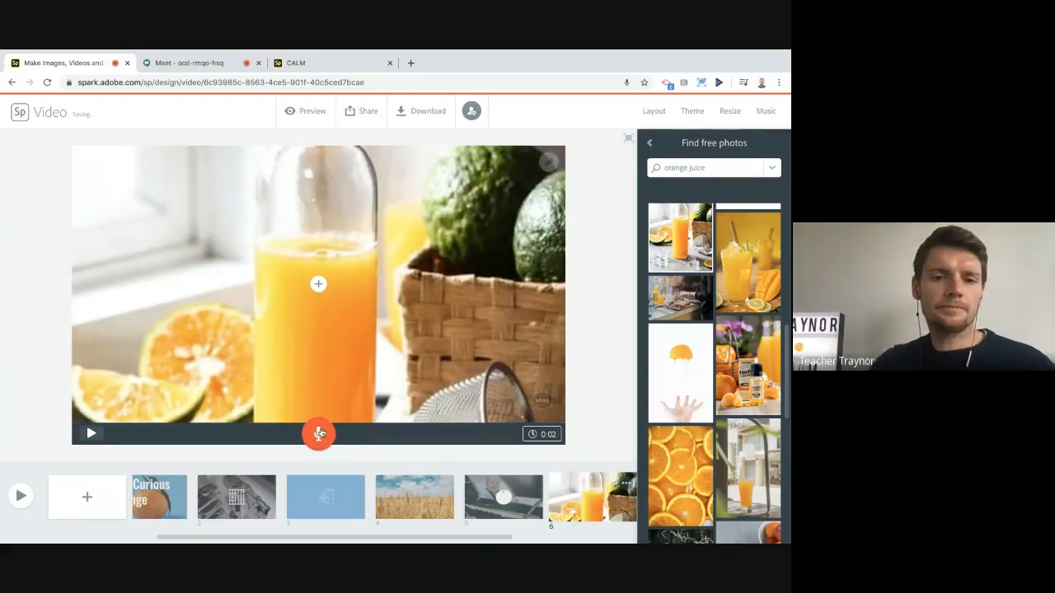
# Record a 9-second narration for slide 6 and add blank slide 7 after it.
pyautogui.moveTo(320, 434); pyautogui.dragTo(320, 434)
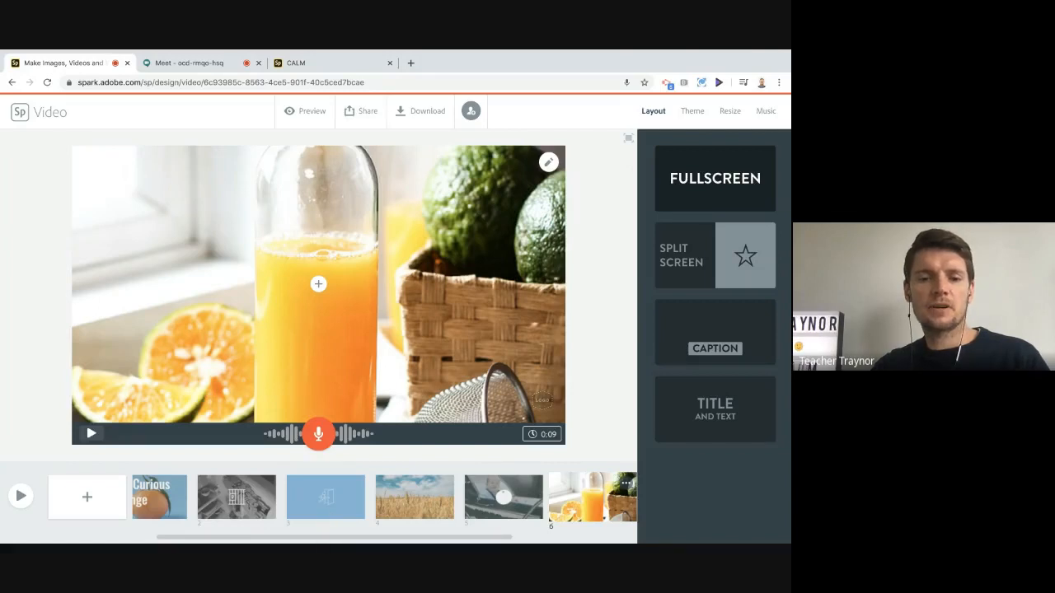
pyautogui.moveTo(327, 527)
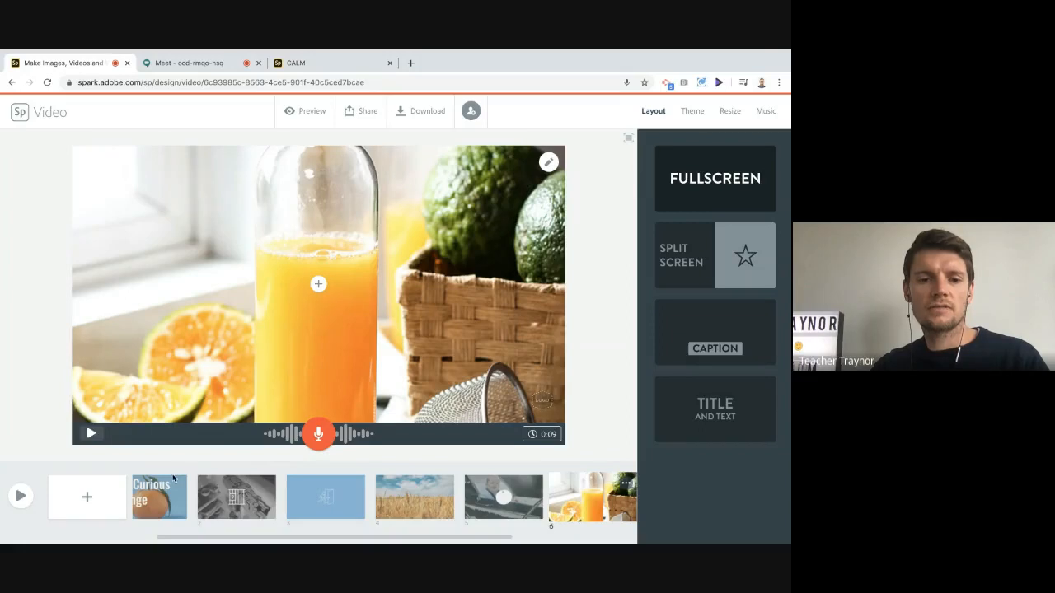
pyautogui.hscroll(3, 89, 504)
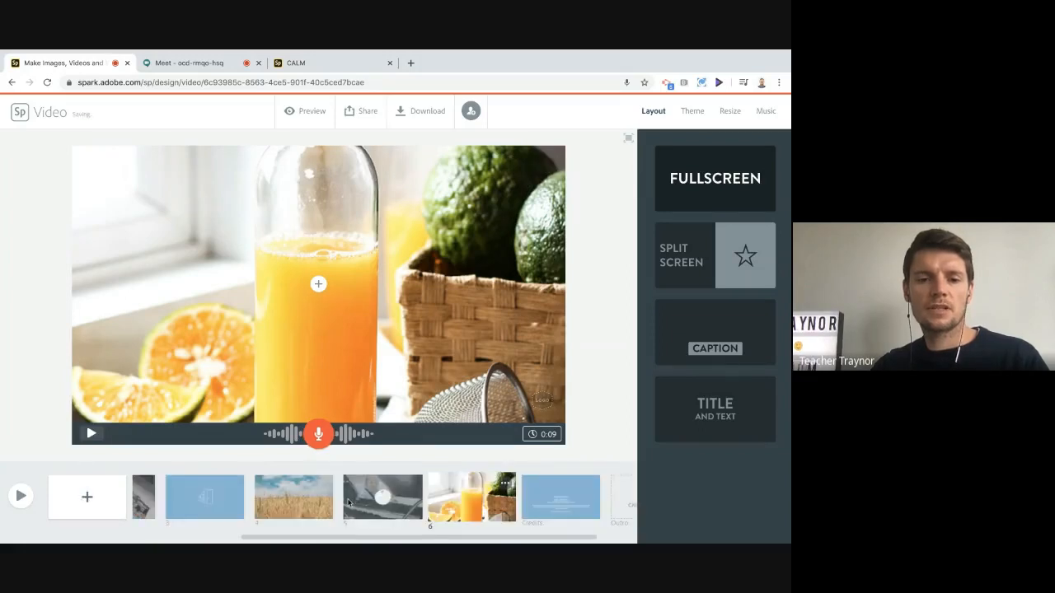
pyautogui.click(87, 498)
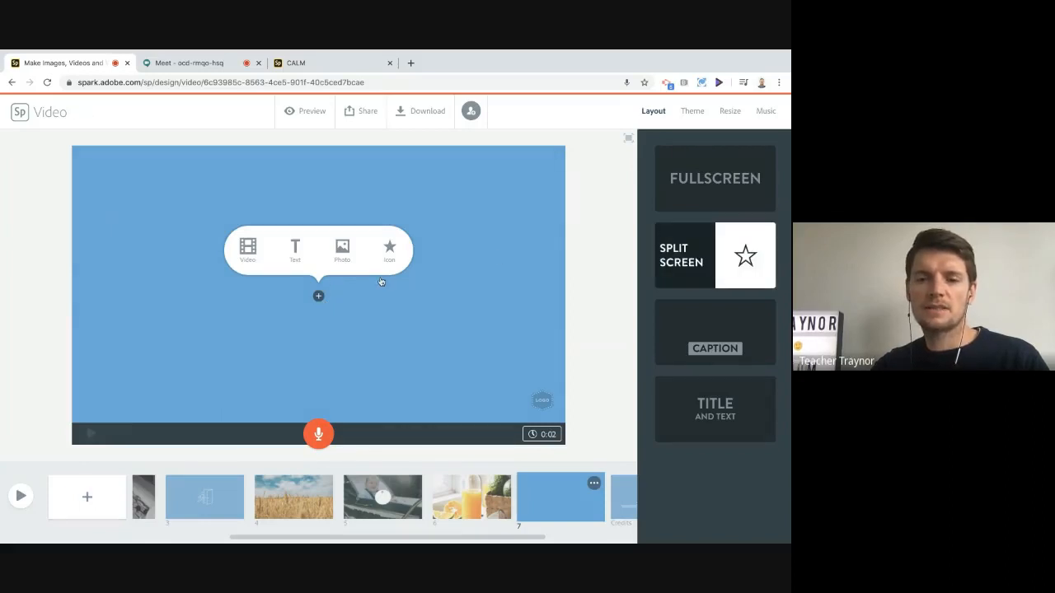
# Switch slide 7 to Split Screen and place a grave icon on the left half.
pyautogui.click(680, 261)
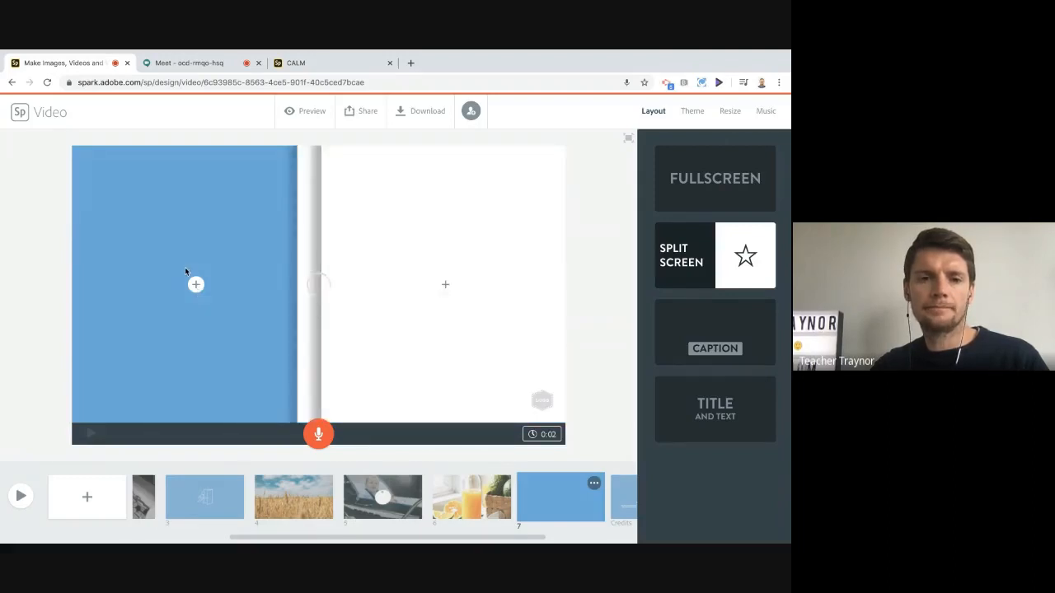
pyautogui.click(196, 286)
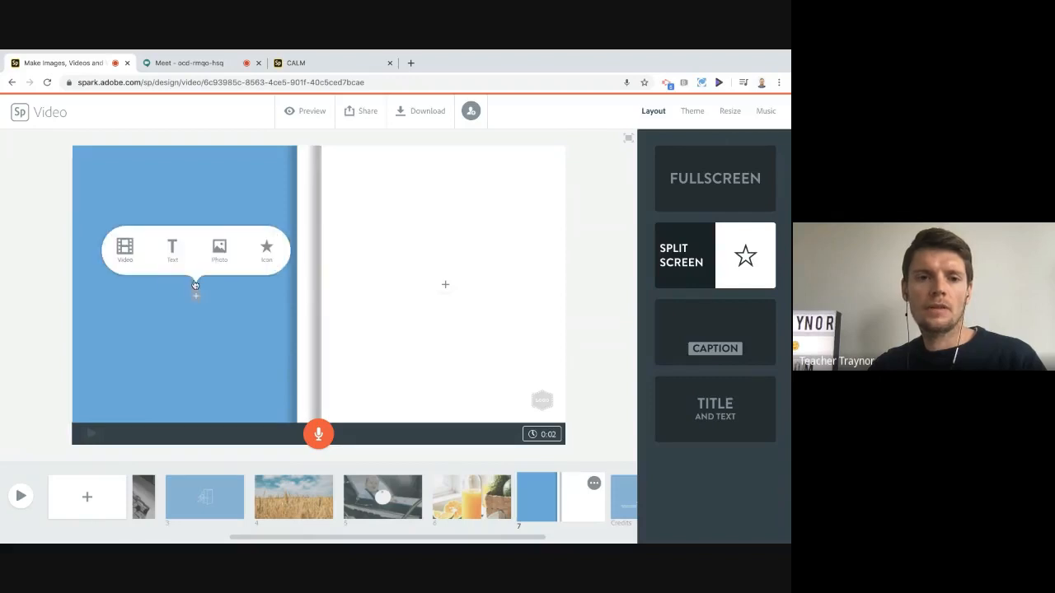
pyautogui.click(266, 249)
pyautogui.click(674, 169)
pyautogui.write('juice')
pyautogui.press('Return')
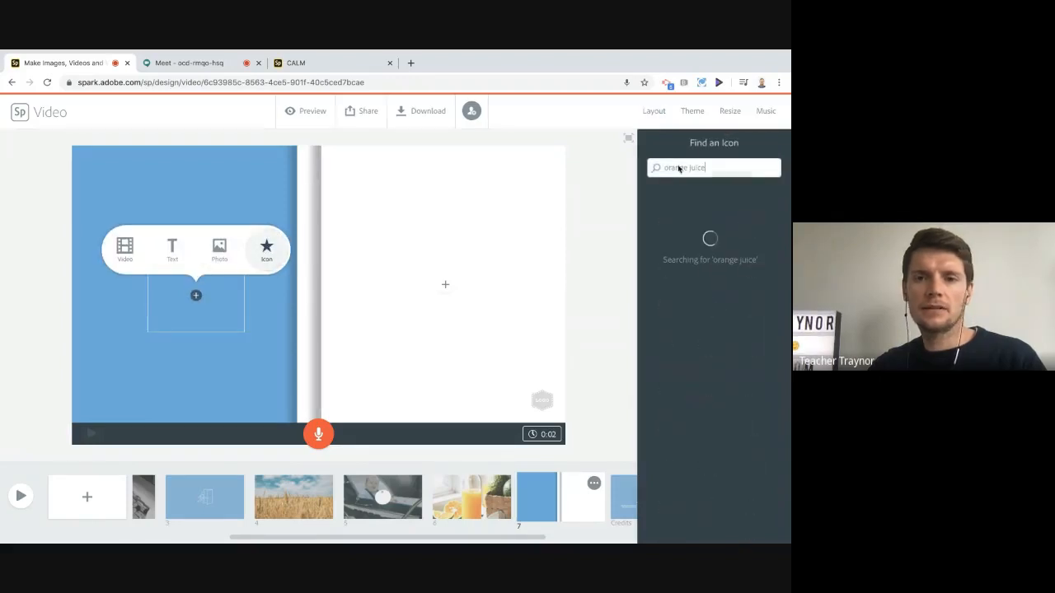
pyautogui.write('grave')
pyautogui.press('Return')
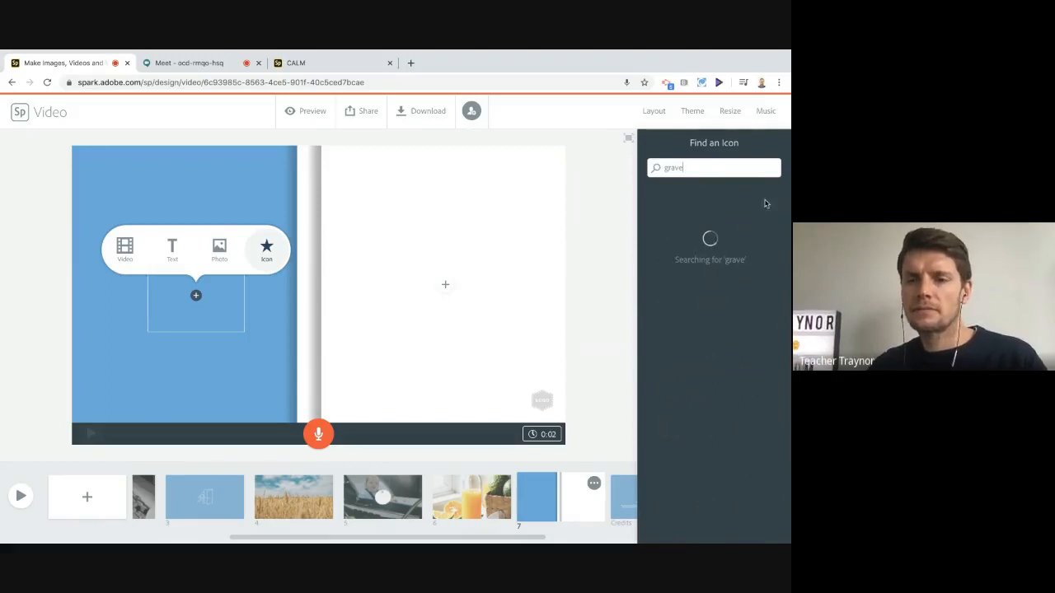
pyautogui.click(669, 225)
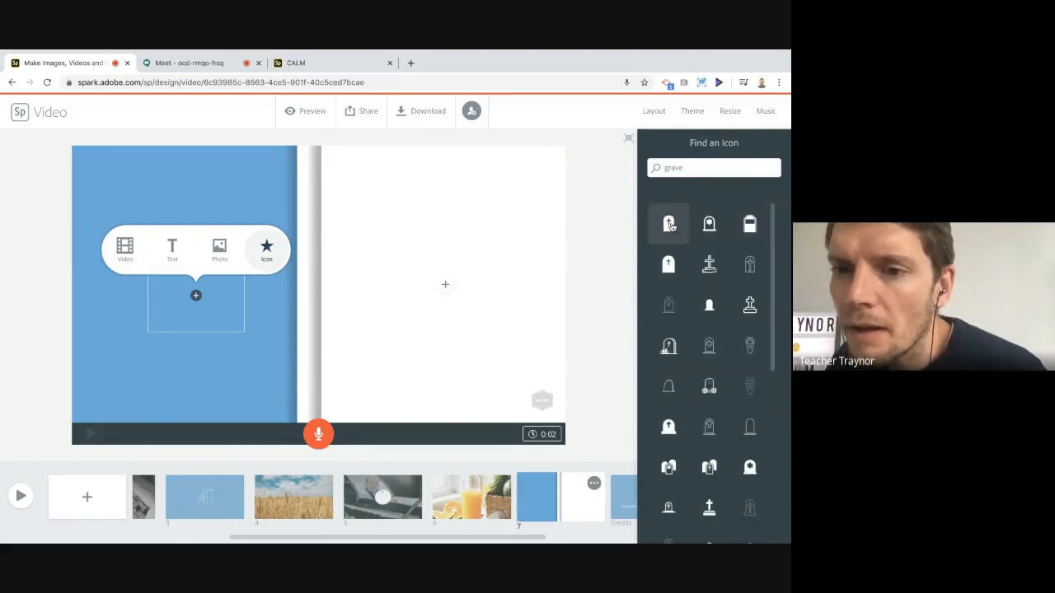
# Add text on the right half reading 'Here lies tehcurious oran'.
pyautogui.click(445, 294)
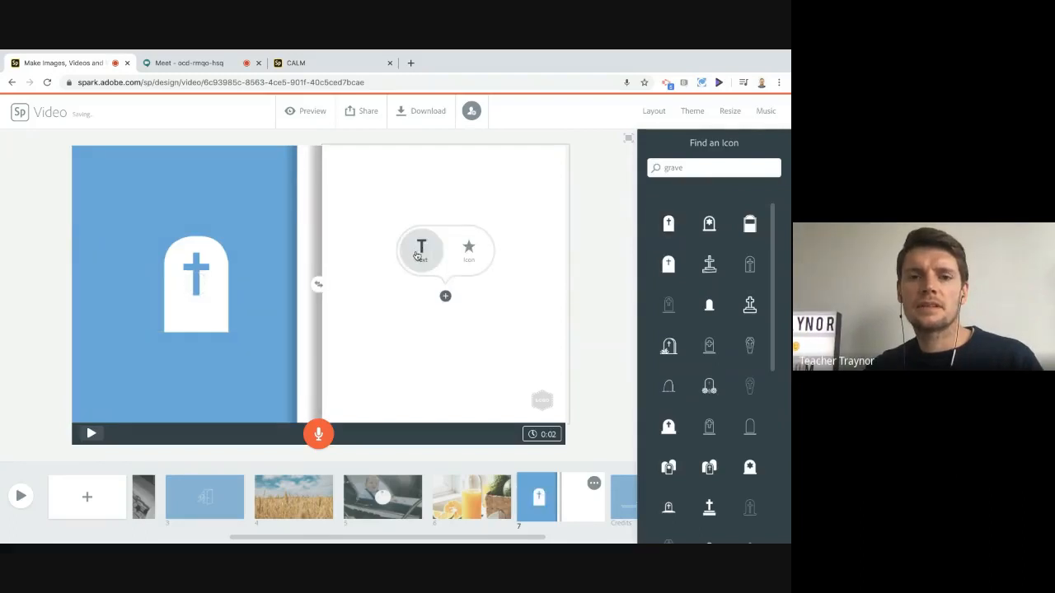
pyautogui.click(417, 255)
pyautogui.write('Here')
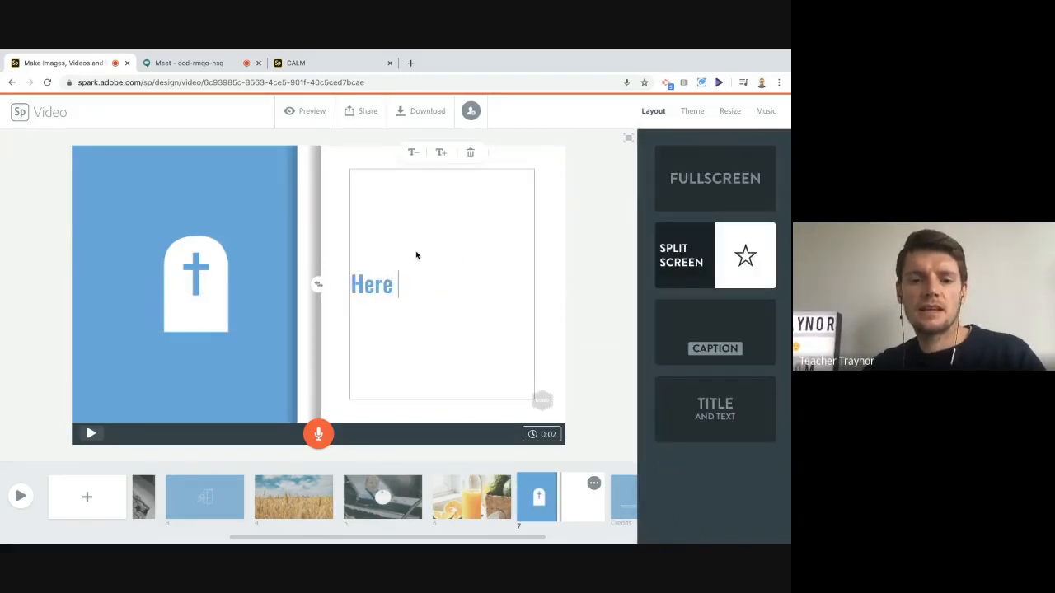
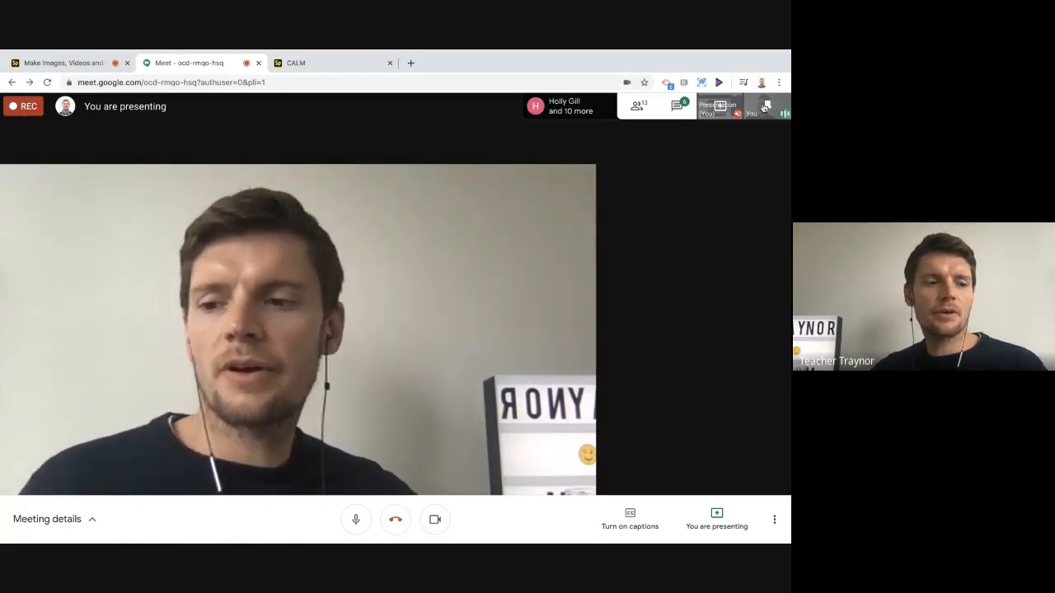
# Pin your own camera tile in Meet and open the meeting chat panel.
pyautogui.click(766, 106)
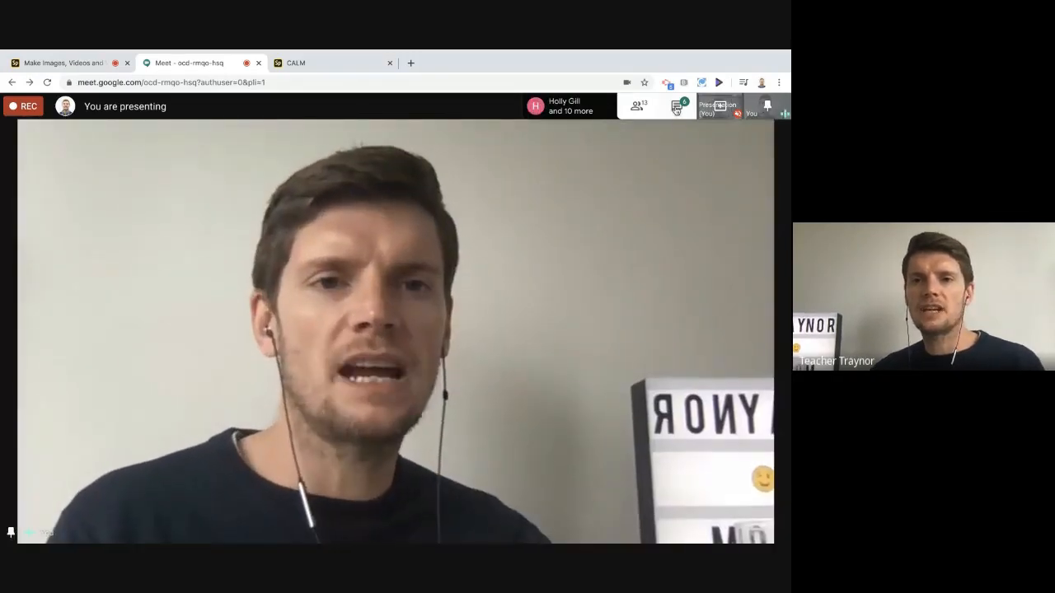
pyautogui.click(676, 108)
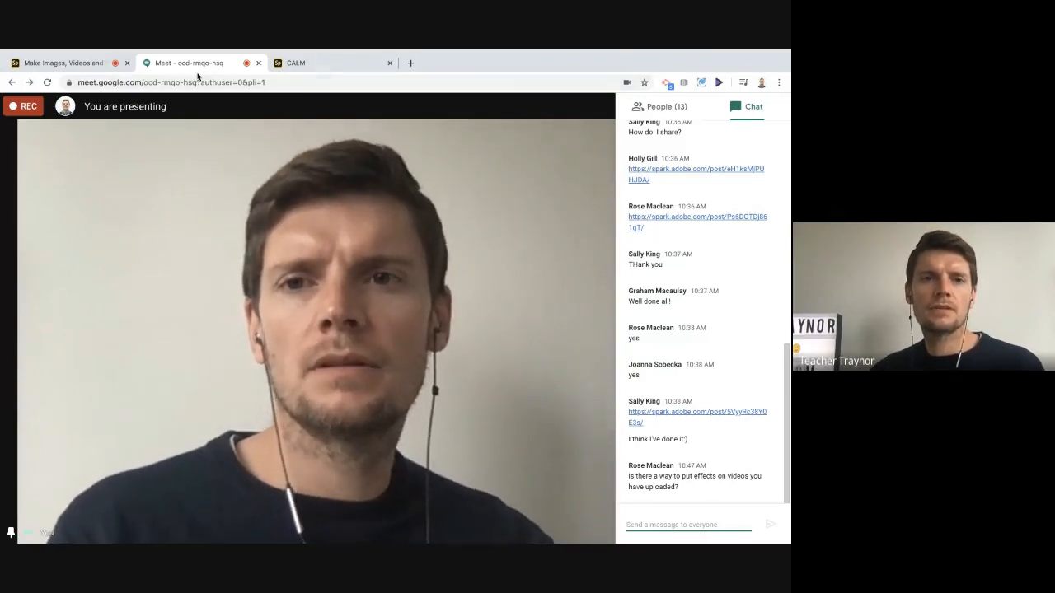
# Back in Spark, select The Curious Orange title slide and insert a blank slide after it.
pyautogui.click(70, 65)
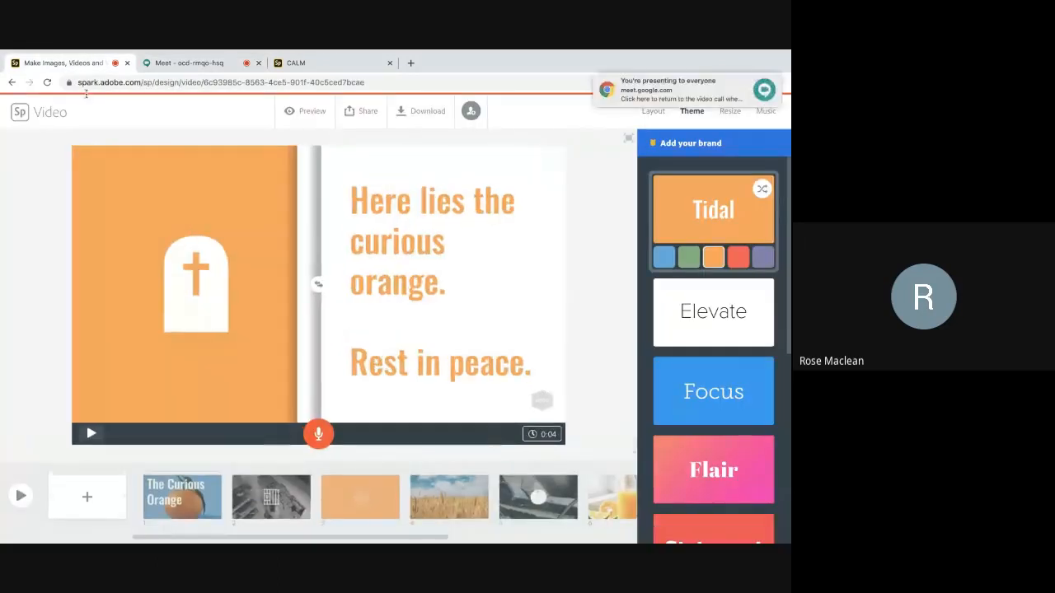
pyautogui.click(196, 492)
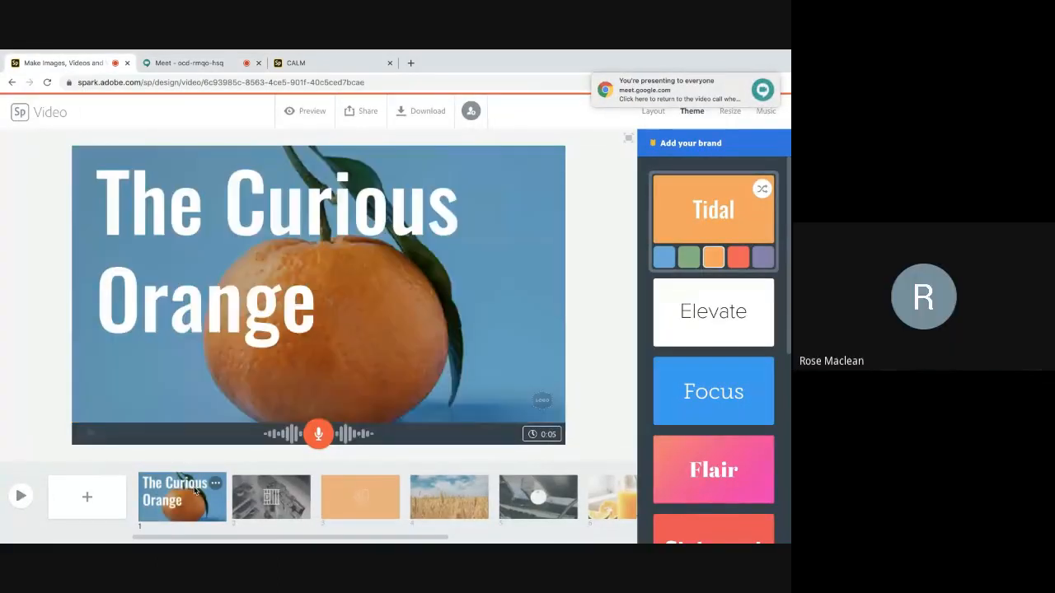
pyautogui.click(766, 84)
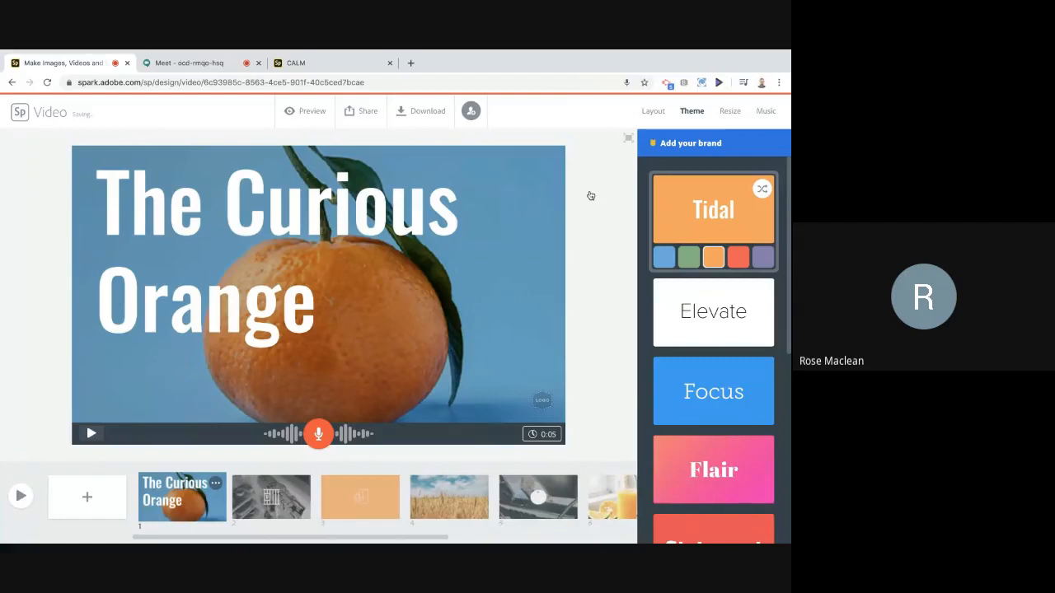
pyautogui.click(87, 498)
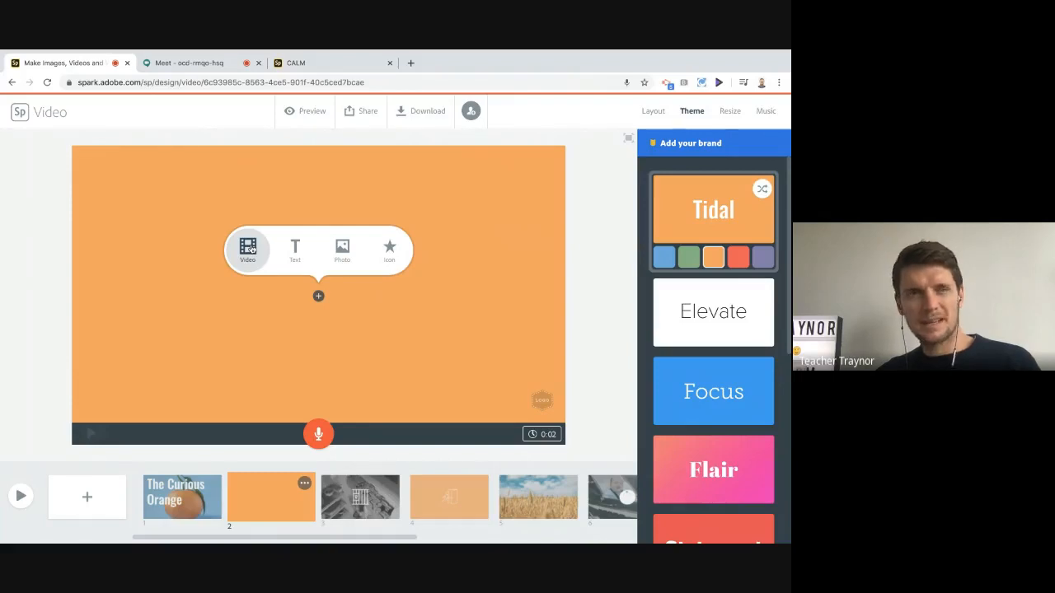
# Search Google in a new tab for 'add grainy effect to video'.
pyautogui.click(410, 62)
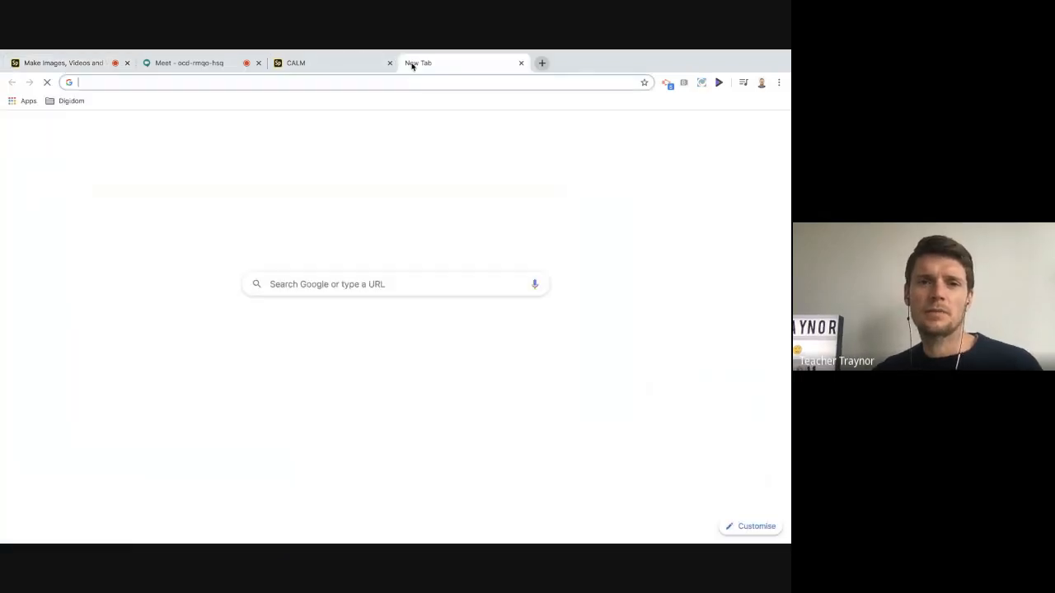
pyautogui.write('add grain')
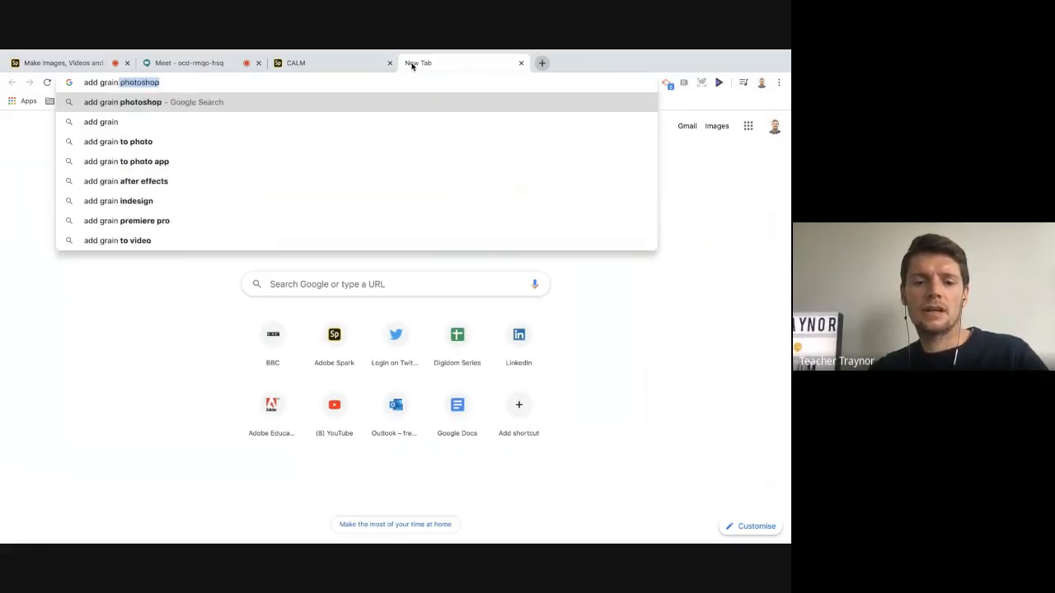
pyautogui.write('y fulter to')
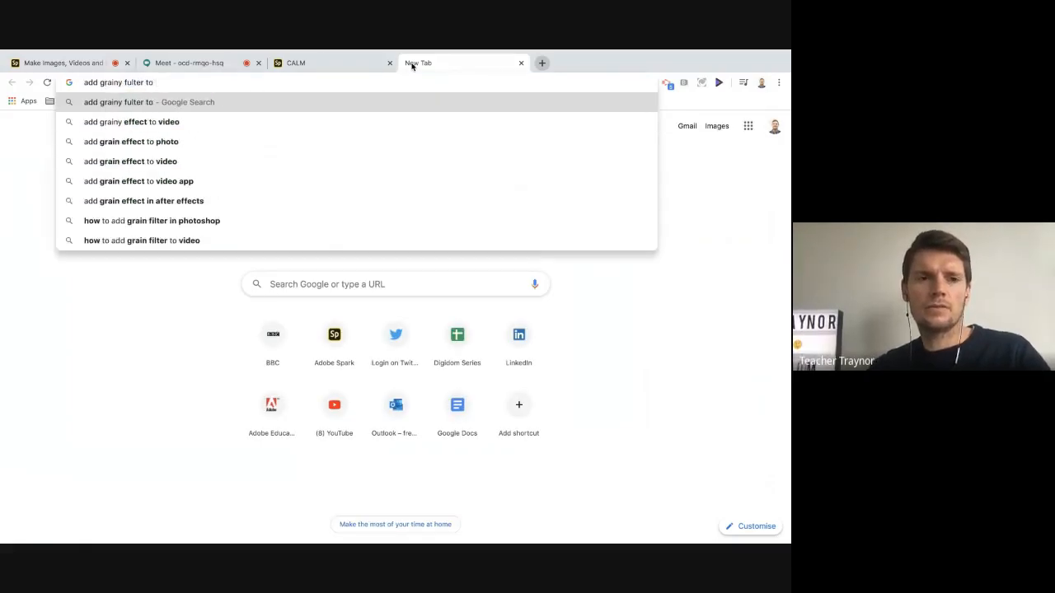
pyautogui.press('Down')
pyautogui.press('Return')
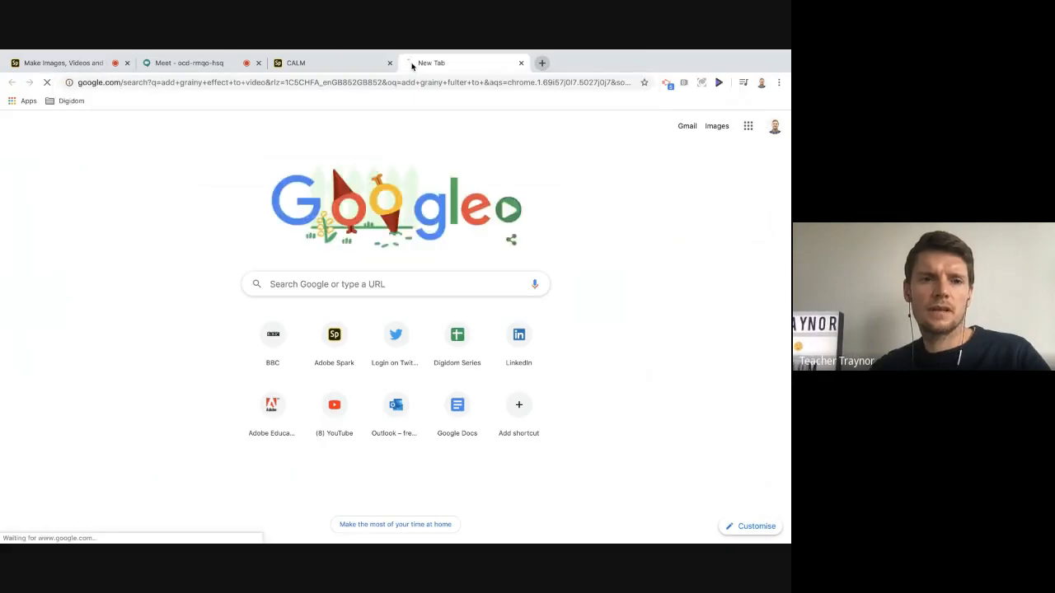
# Skim the search results, then return to the Spark video project.
pyautogui.scroll(-3, 394, 378)
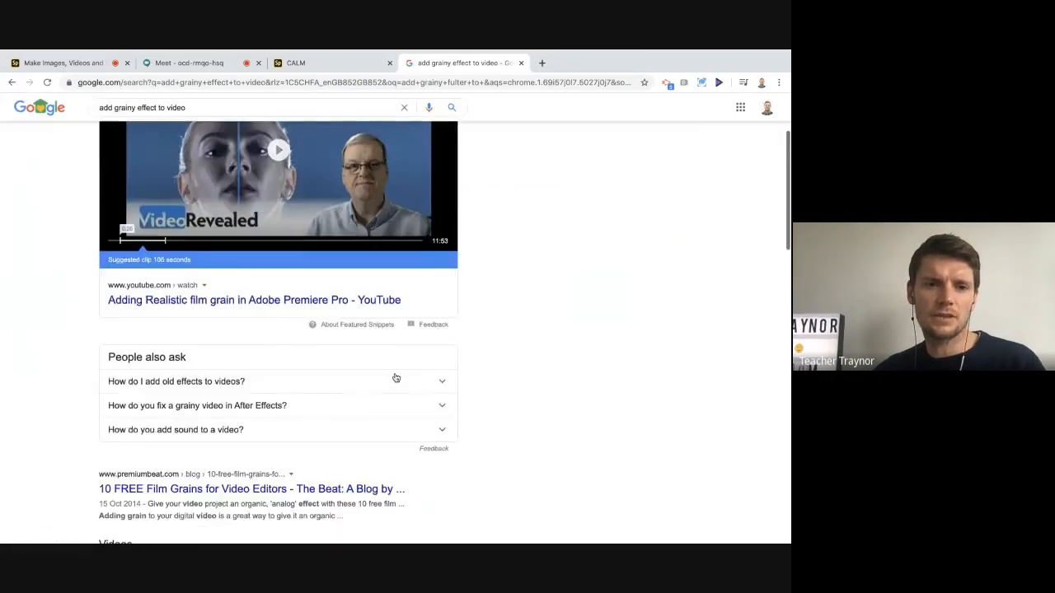
pyautogui.scroll(-3, 394, 377)
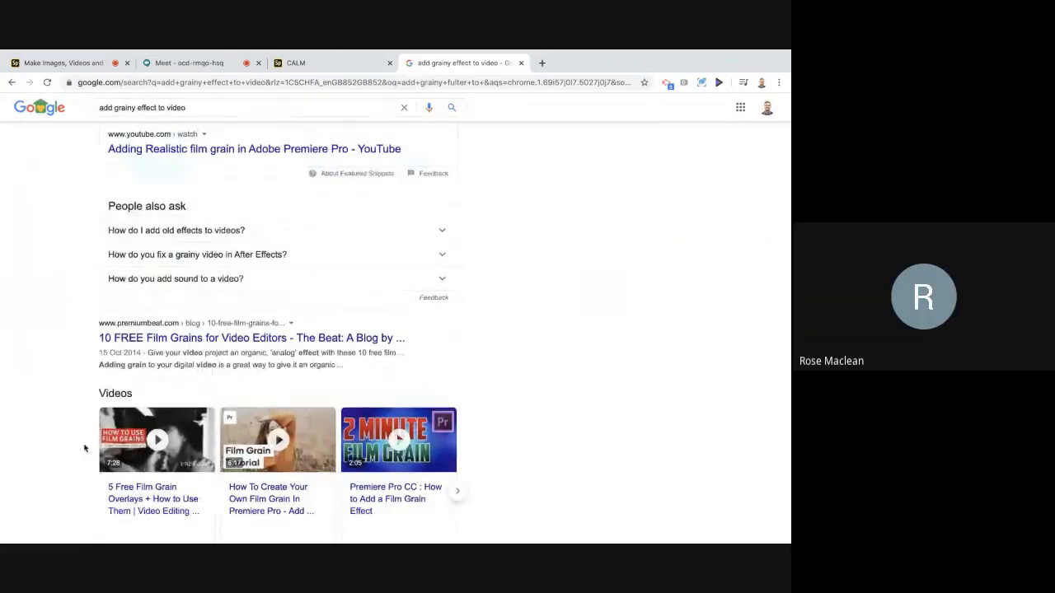
pyautogui.scroll(-4, 82, 443)
pyautogui.scroll(-3, 84, 448)
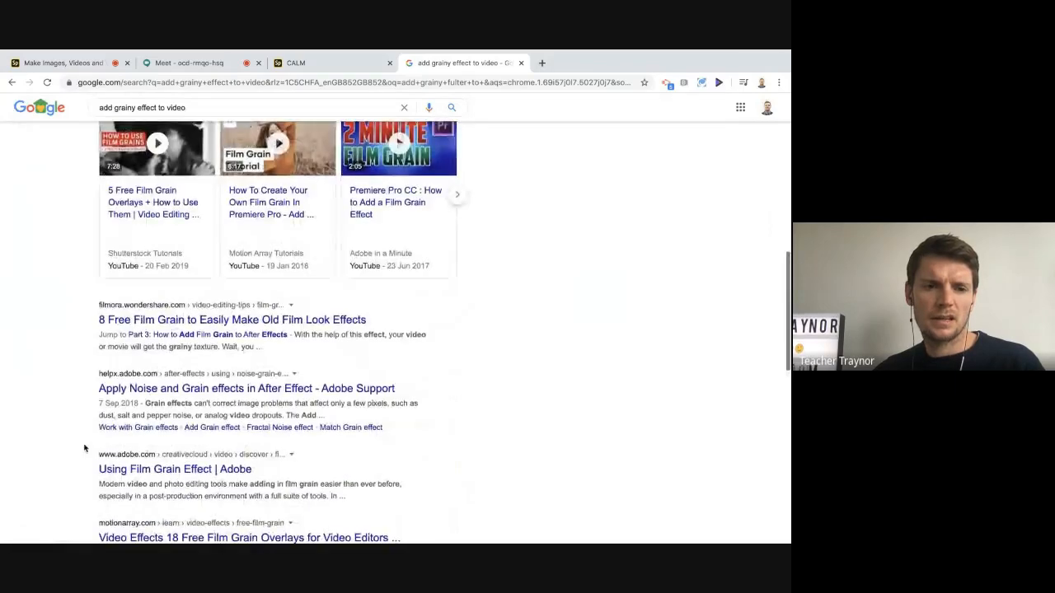
pyautogui.scroll(-1, 84, 448)
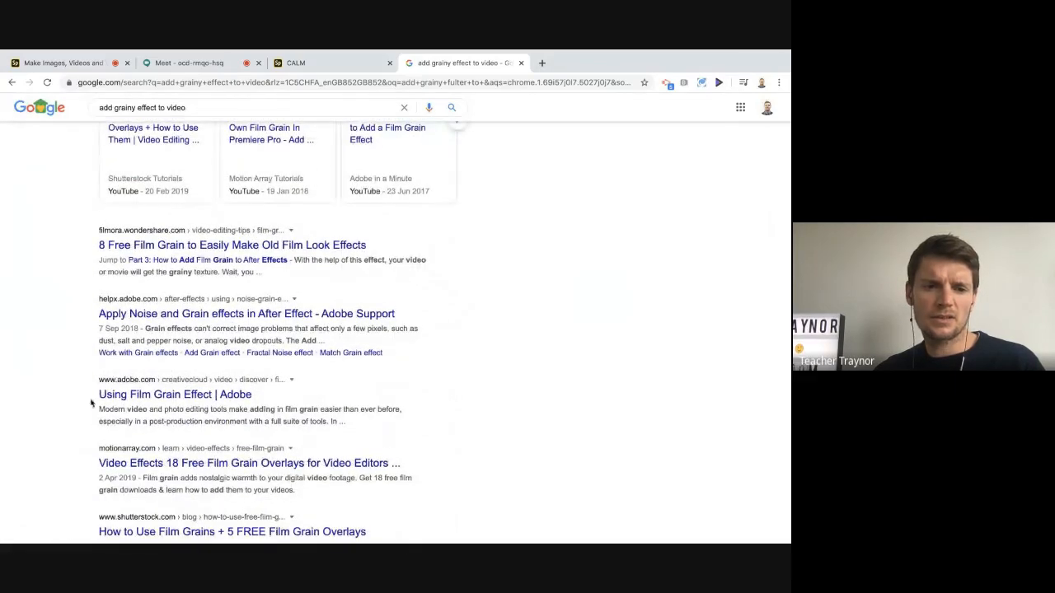
pyautogui.scroll(-1, 28, 467)
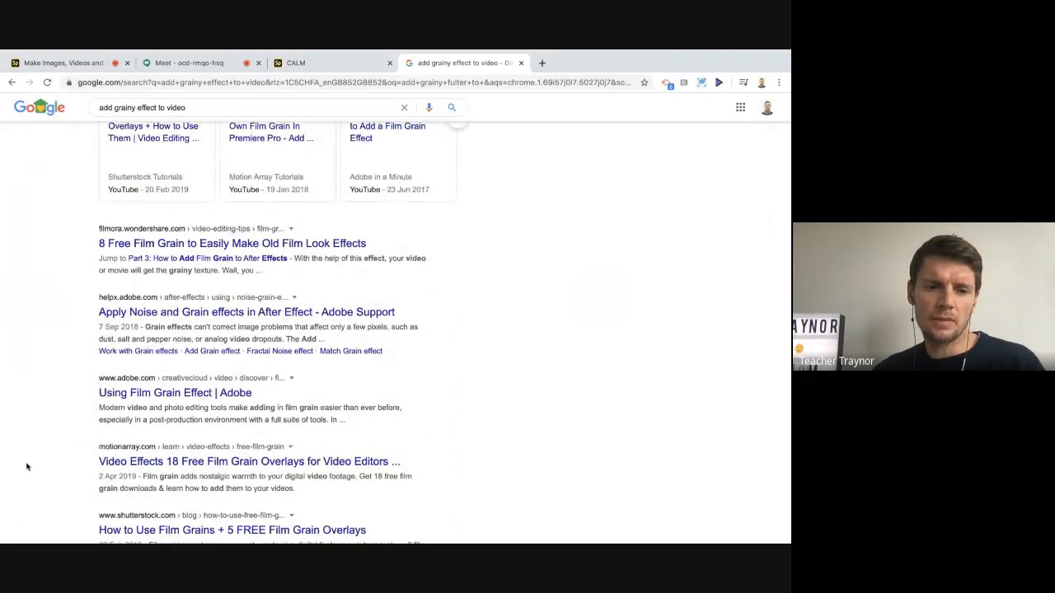
pyautogui.scroll(4, 43, 372)
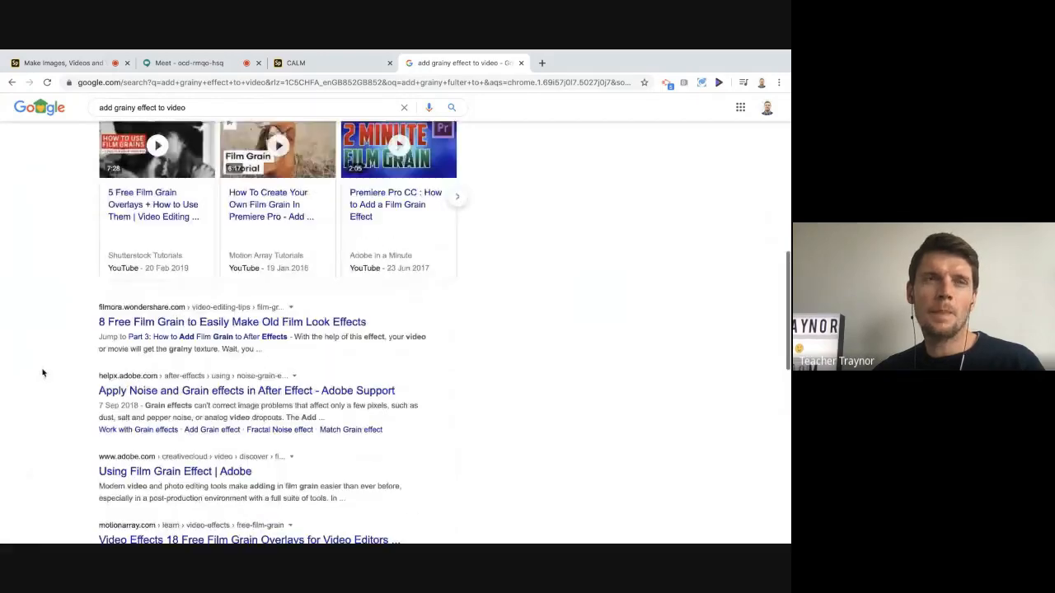
pyautogui.scroll(1, 43, 371)
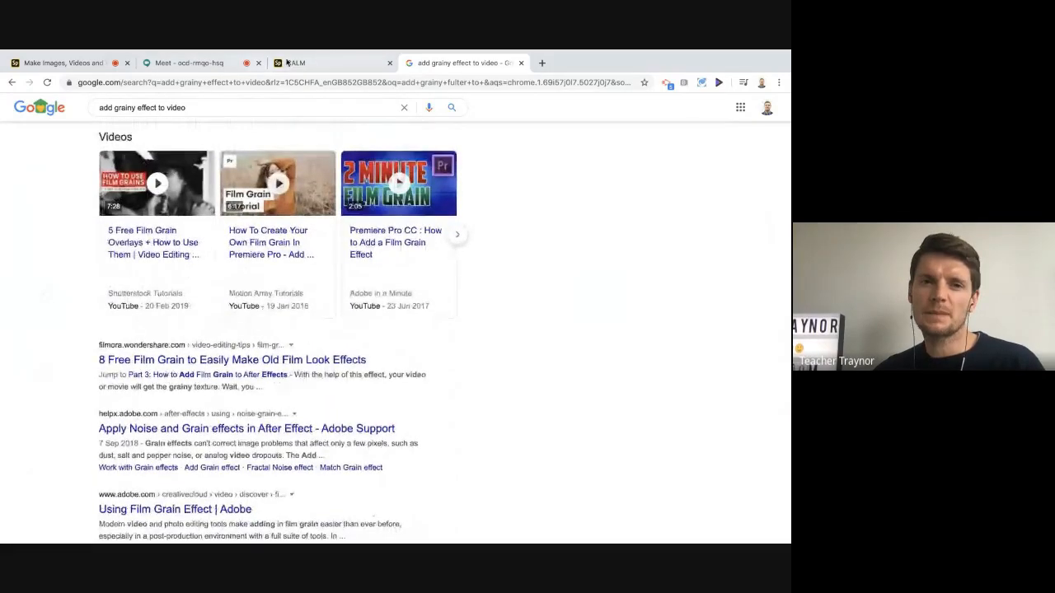
pyautogui.click(83, 63)
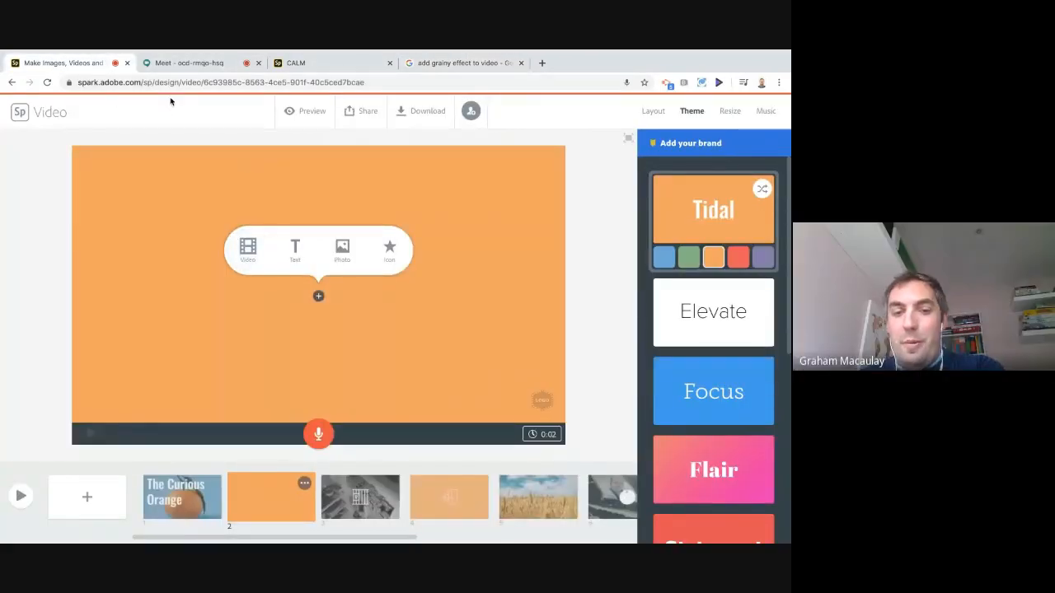
# Check the Meet chat, then come back to Spark and dismiss the sharing notice.
pyautogui.click(185, 65)
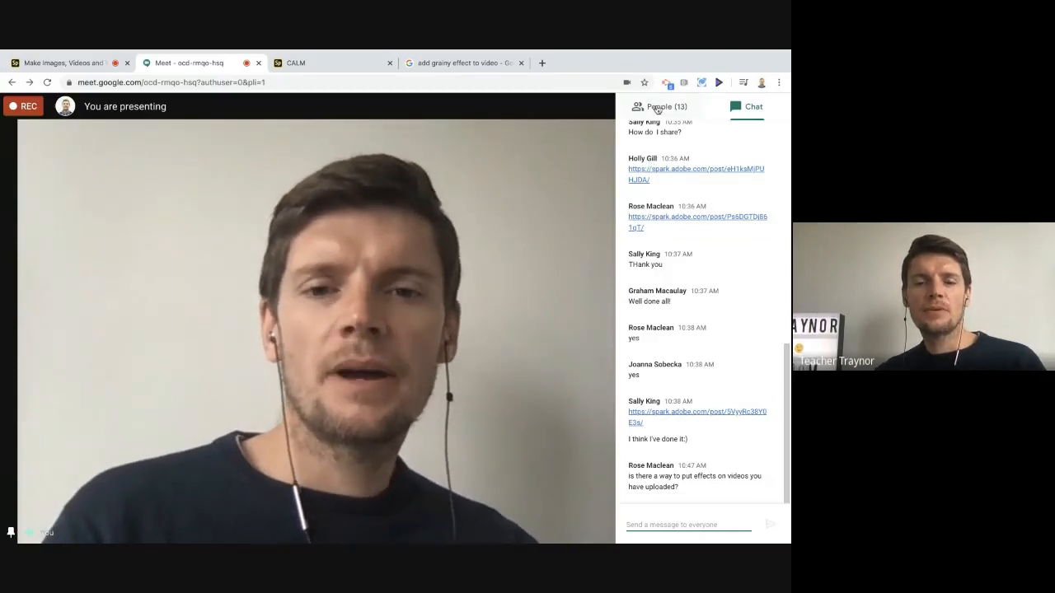
pyautogui.click(73, 64)
pyautogui.moveTo(683, 91)
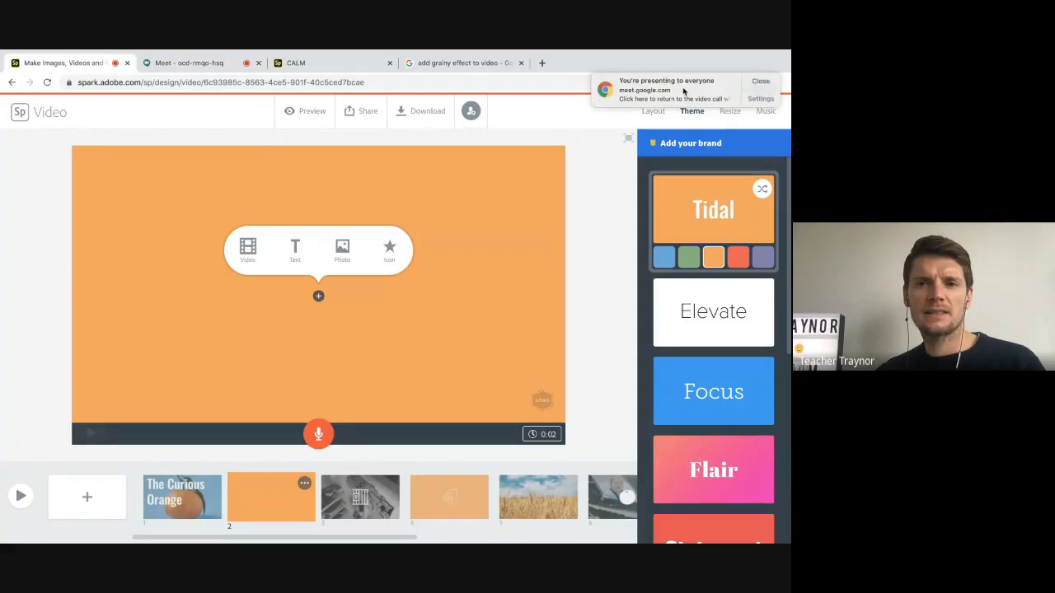
pyautogui.click(760, 79)
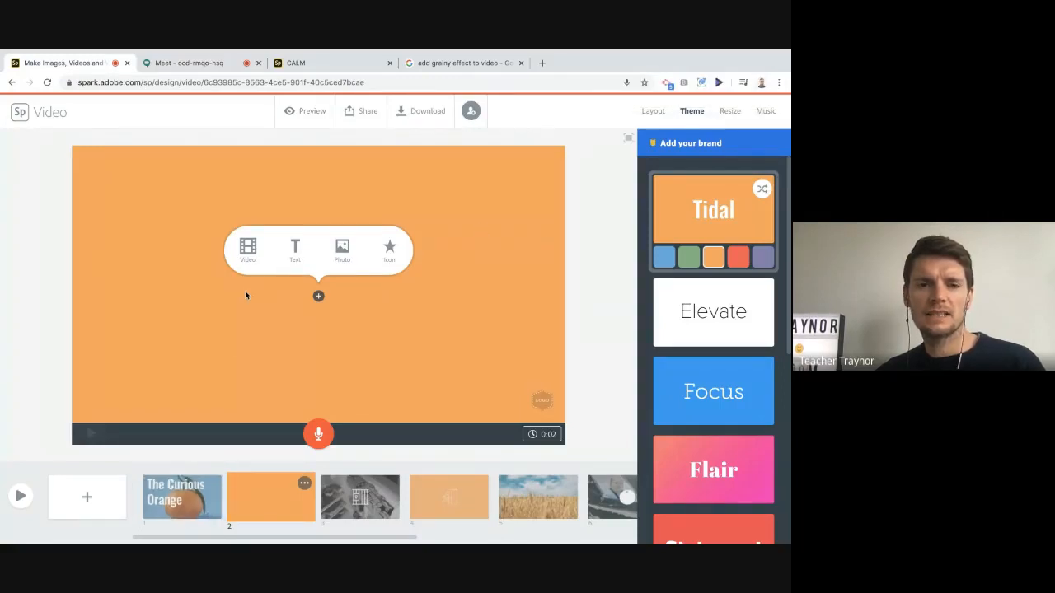
# Upload escape.mp4 from Creative Cloud Files > DigiDom > Strange Tales to the blank slide.
pyautogui.click(248, 247)
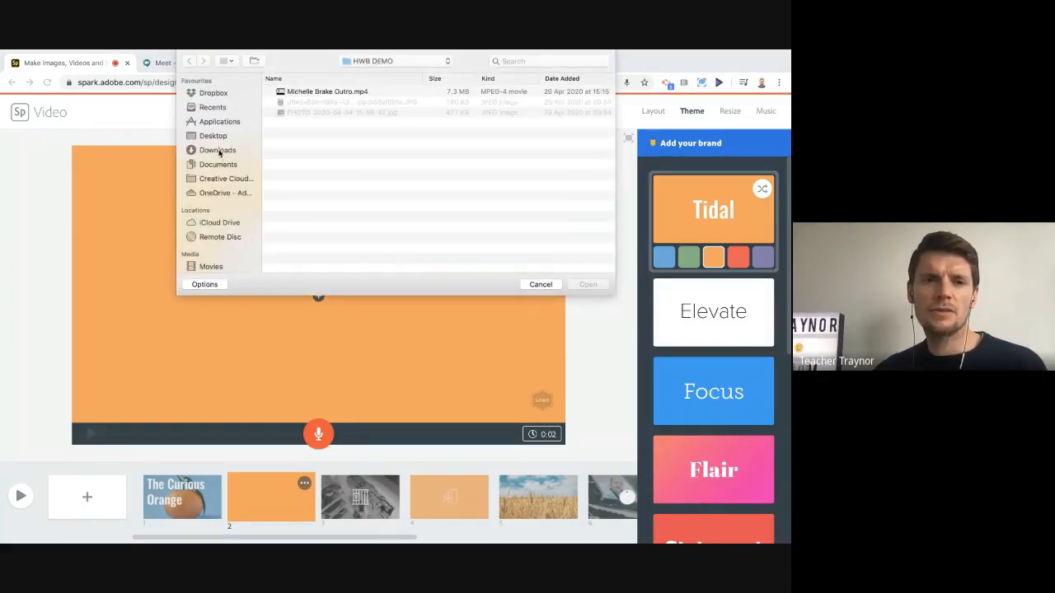
pyautogui.click(218, 151)
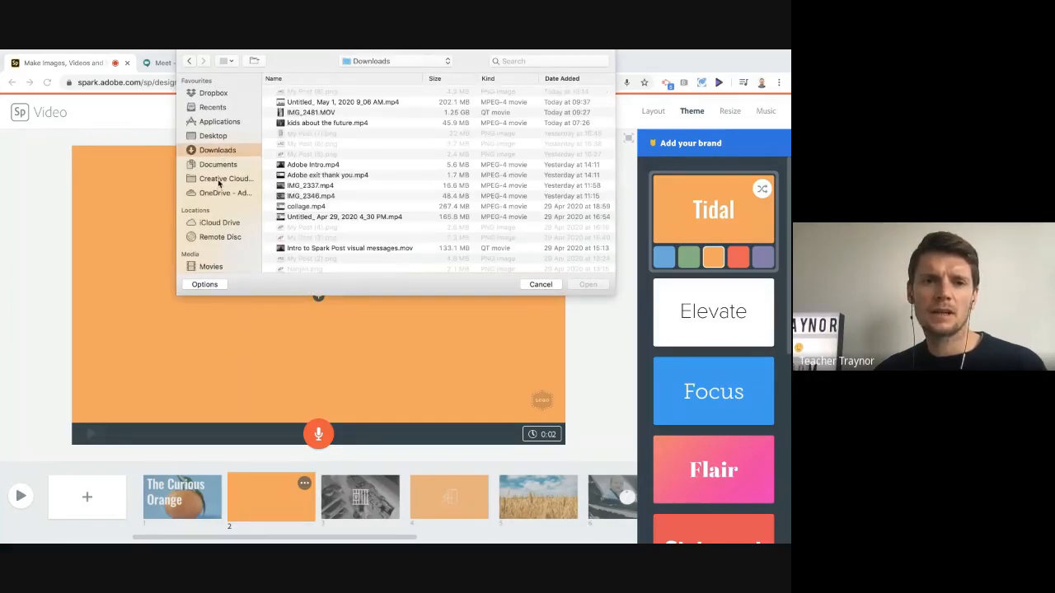
pyautogui.click(218, 180)
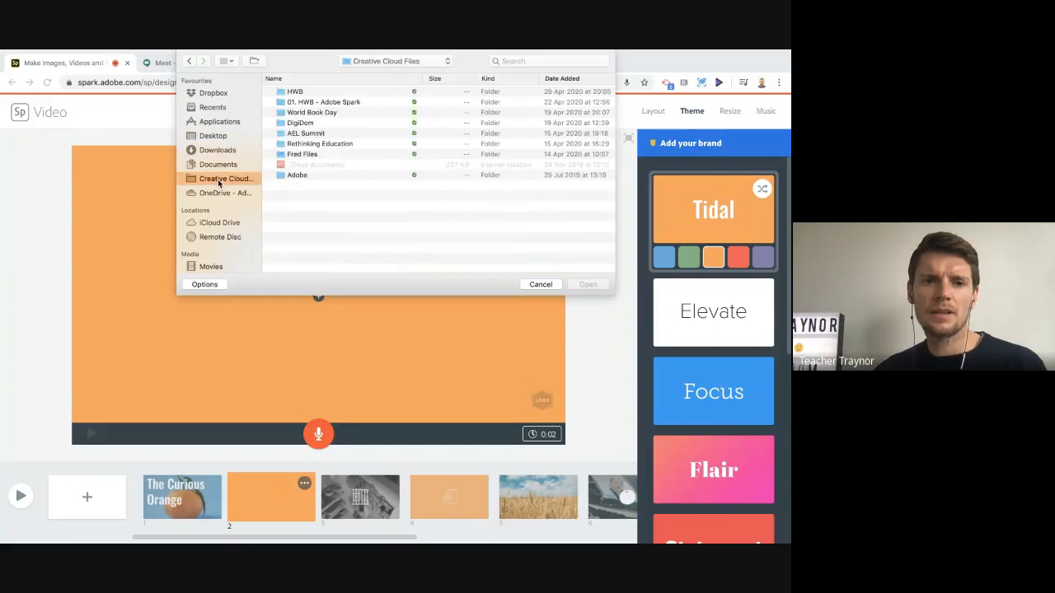
pyautogui.doubleClick(282, 122)
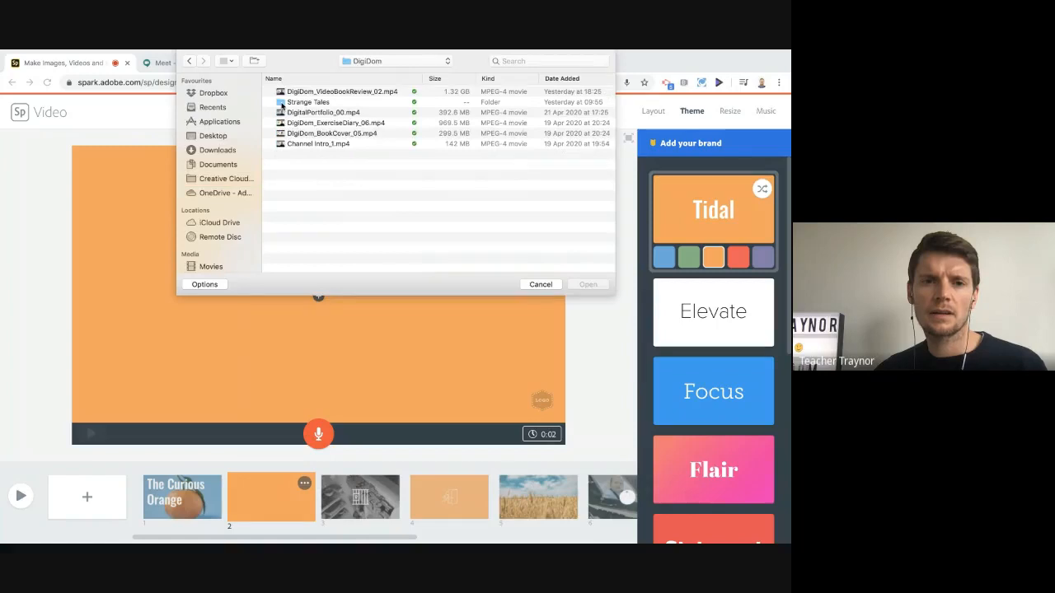
pyautogui.doubleClick(306, 102)
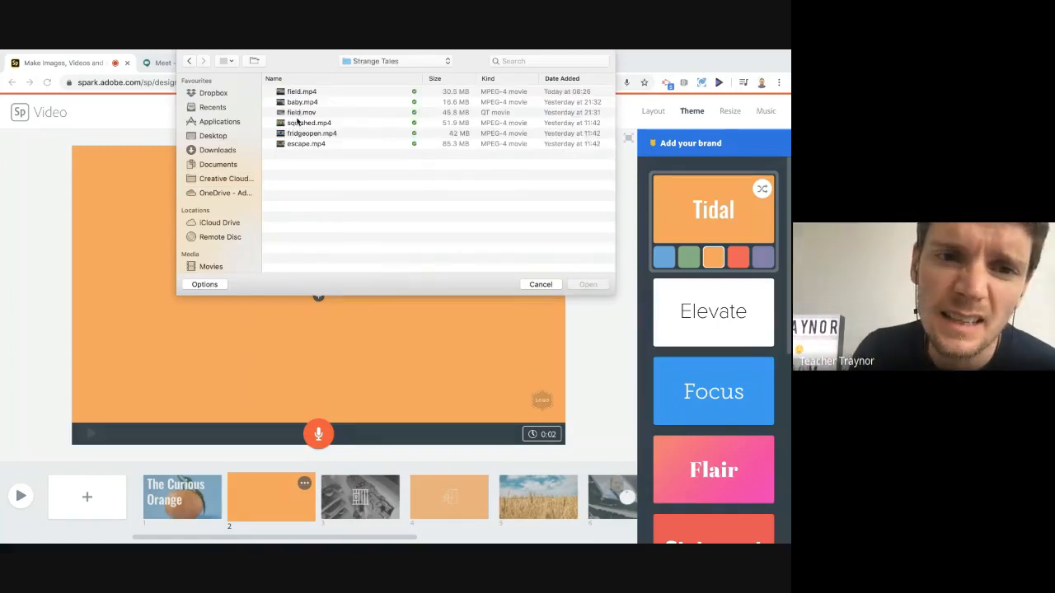
pyautogui.click(299, 145)
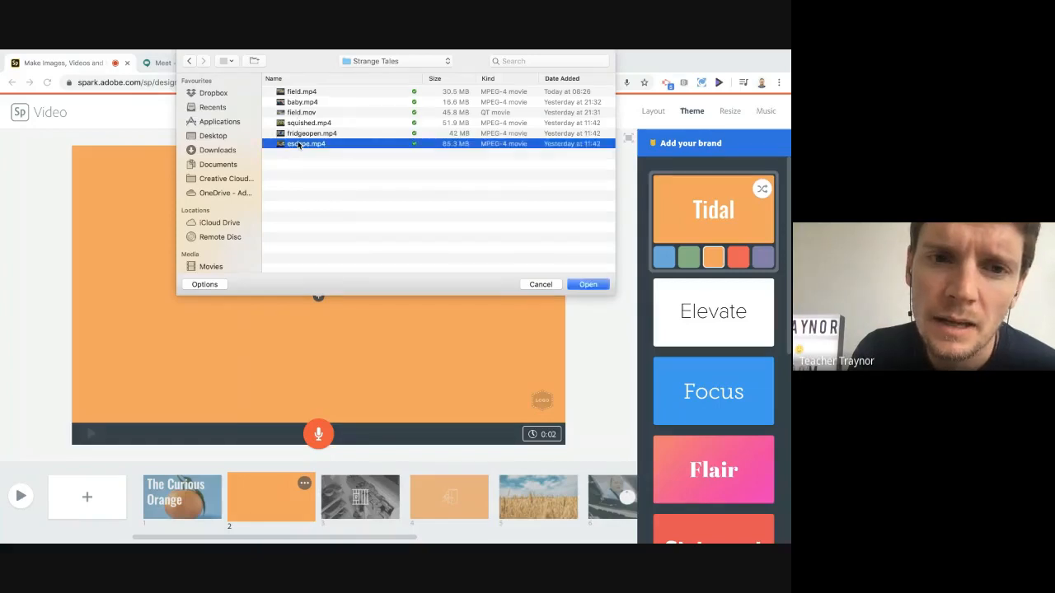
pyautogui.click(587, 285)
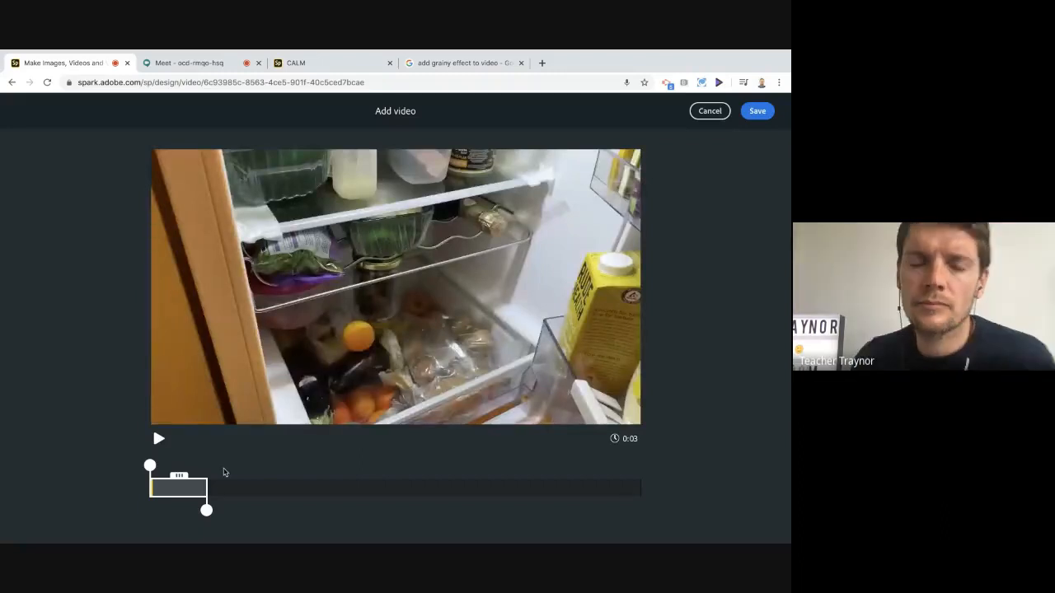
# Trim the fridge clip to about 14.7 seconds, save it, and switch to the Meet call.
pyautogui.moveTo(207, 488); pyautogui.dragTo(480, 487)
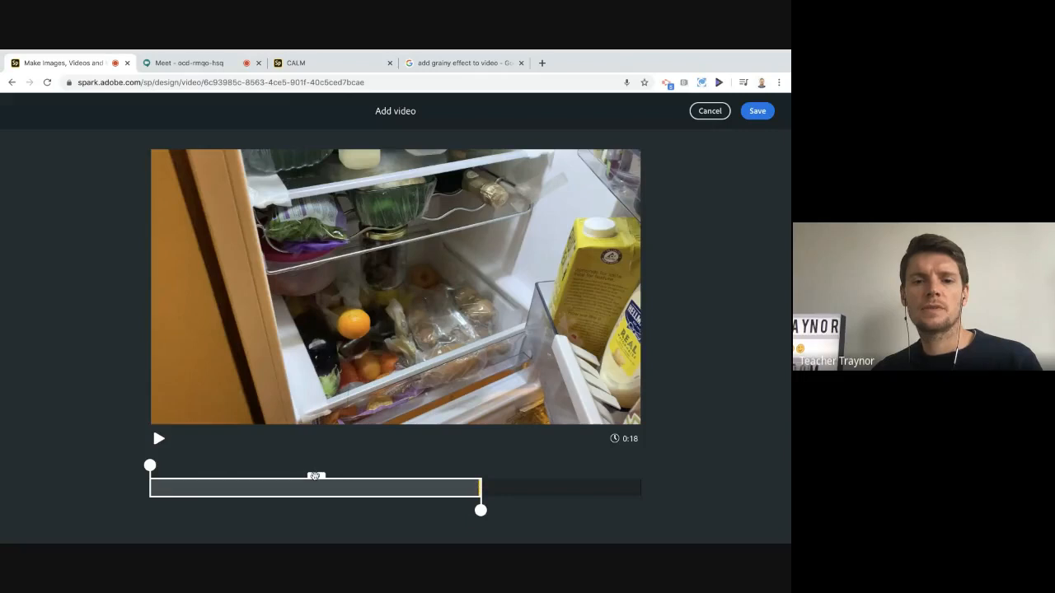
pyautogui.moveTo(314, 477); pyautogui.dragTo(519, 464)
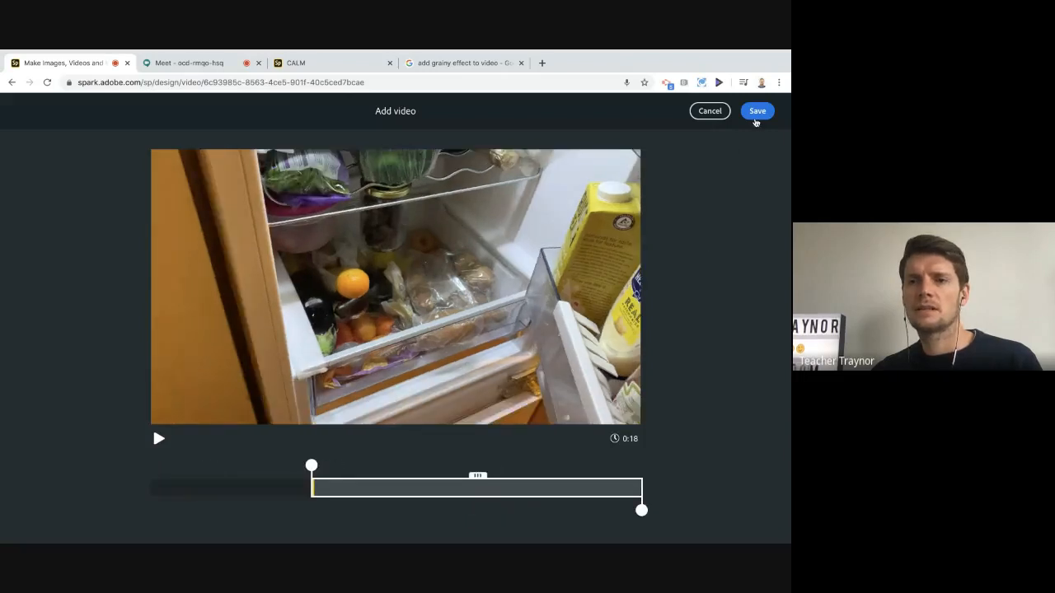
pyautogui.click(757, 112)
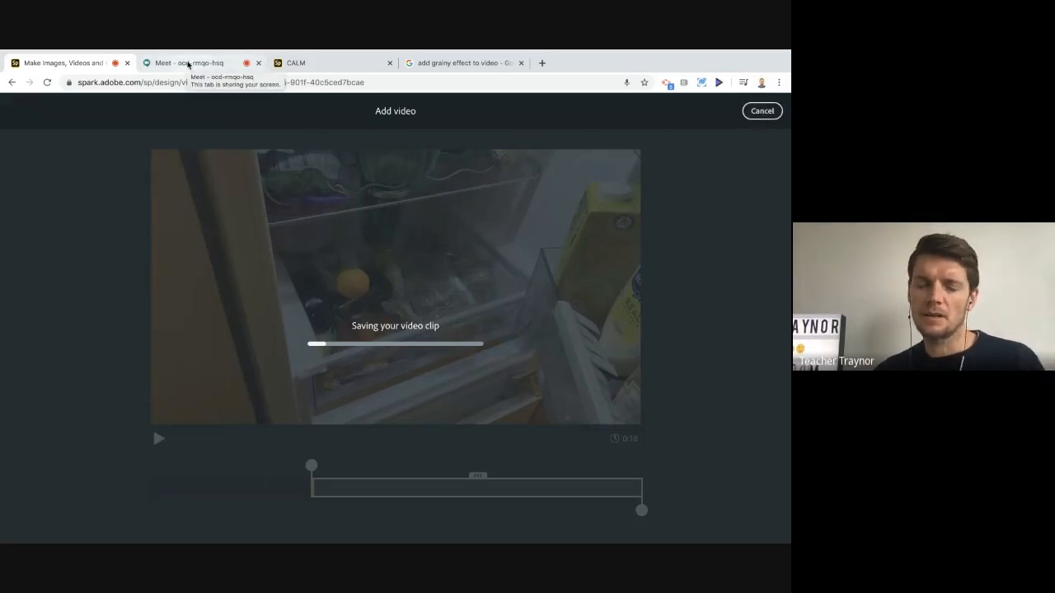
pyautogui.click(189, 64)
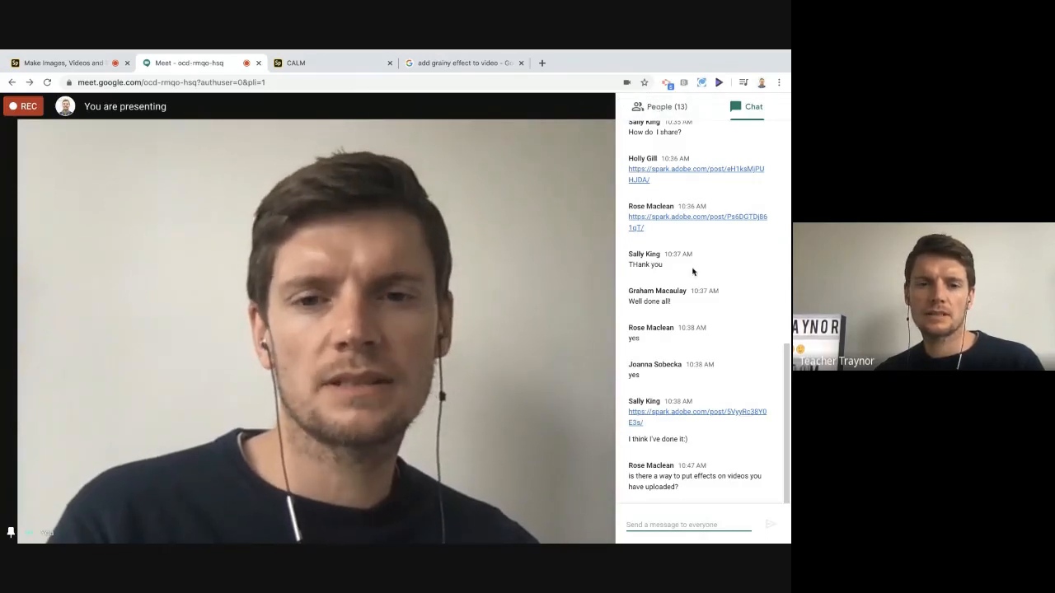
# Close the Meet chat panel and return to the Spark tab while the clip saves.
pyautogui.click(590, 108)
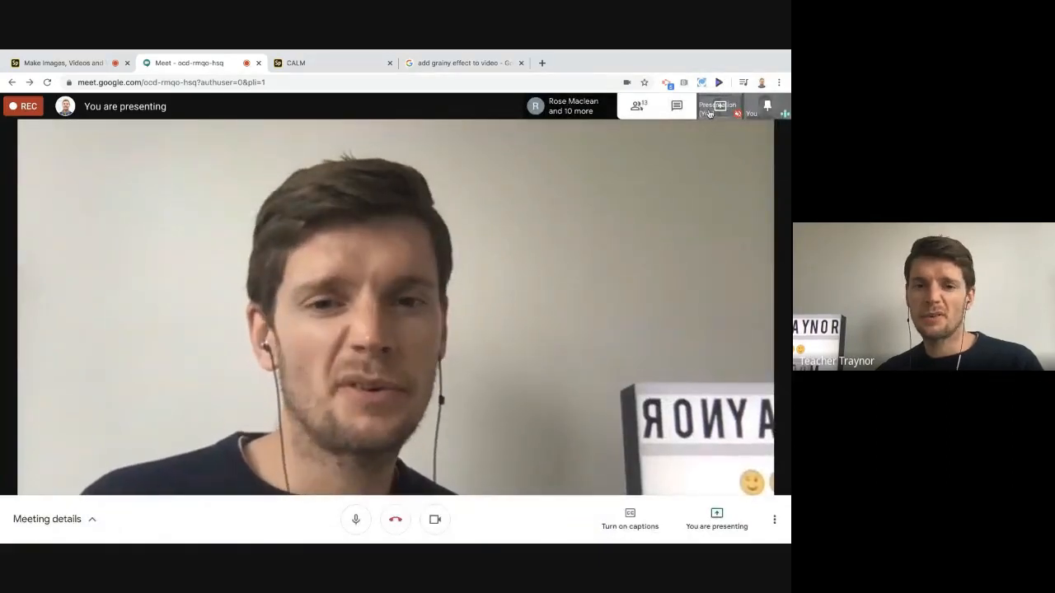
pyautogui.moveTo(676, 51)
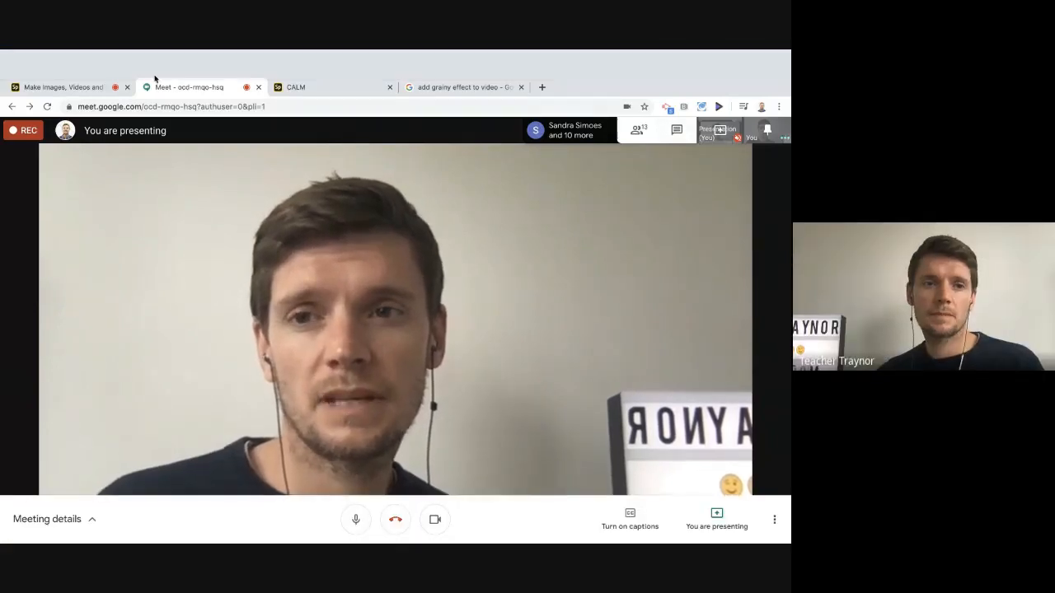
pyautogui.click(69, 68)
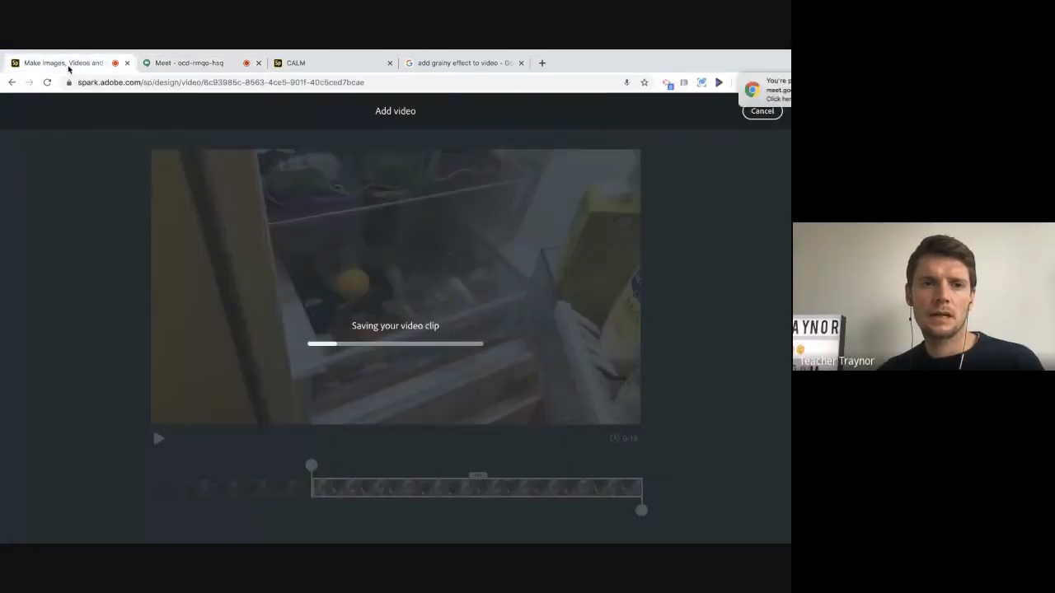
# Load the Spark home page at spark.adobe.com and close the grainy-effect search tab.
pyautogui.click(322, 66)
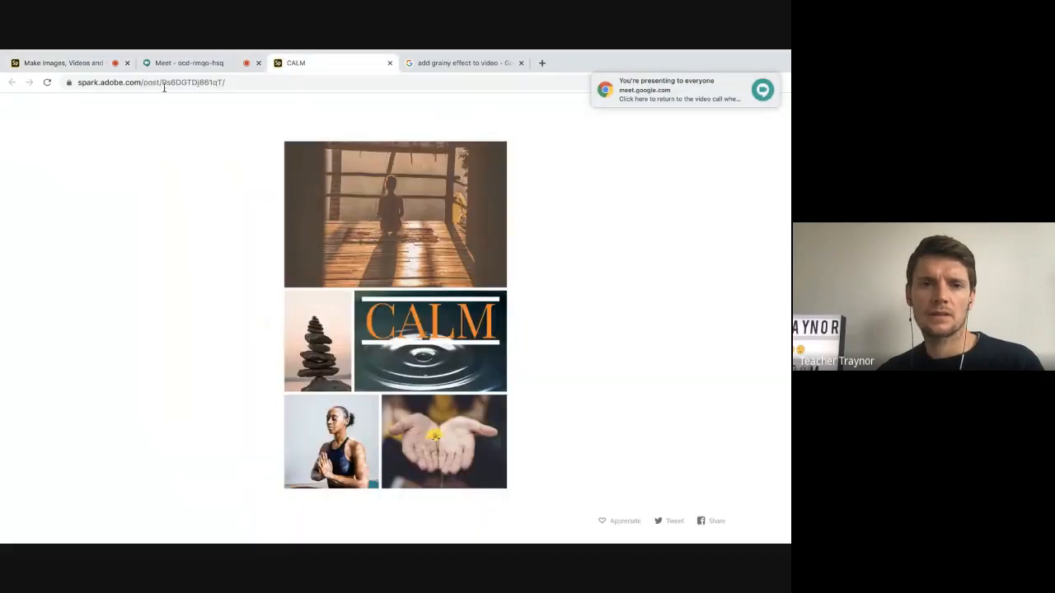
pyautogui.click(141, 84)
pyautogui.moveTo(171, 82); pyautogui.dragTo(358, 106)
pyautogui.press('BackSpace')
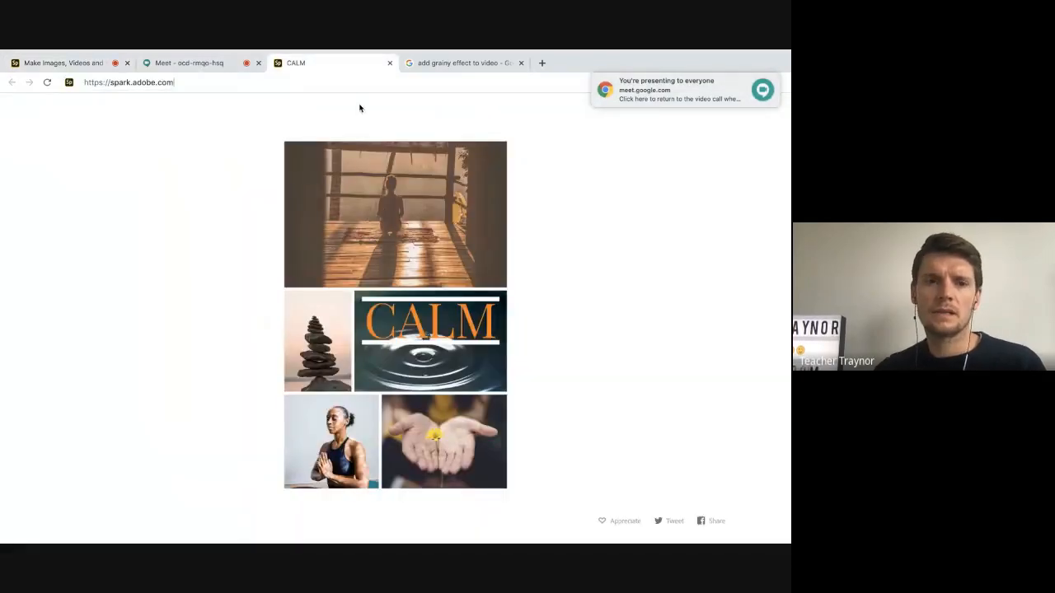
pyautogui.press('Return')
pyautogui.click(751, 81)
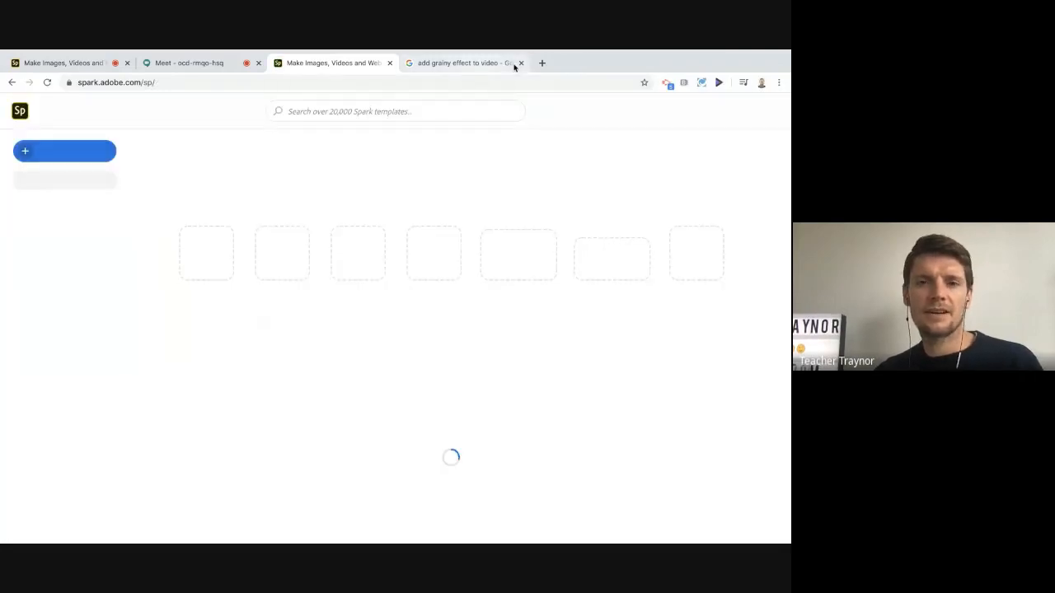
pyautogui.click(520, 64)
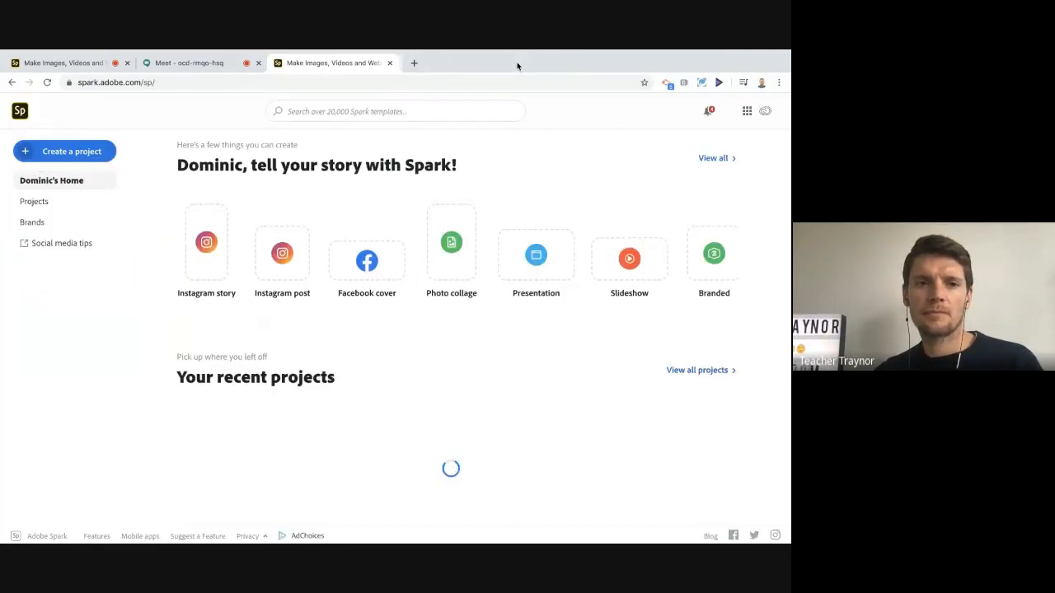
# Open View all projects, limit it to Your Projects, and filter Show to Page.
pyautogui.click(70, 153)
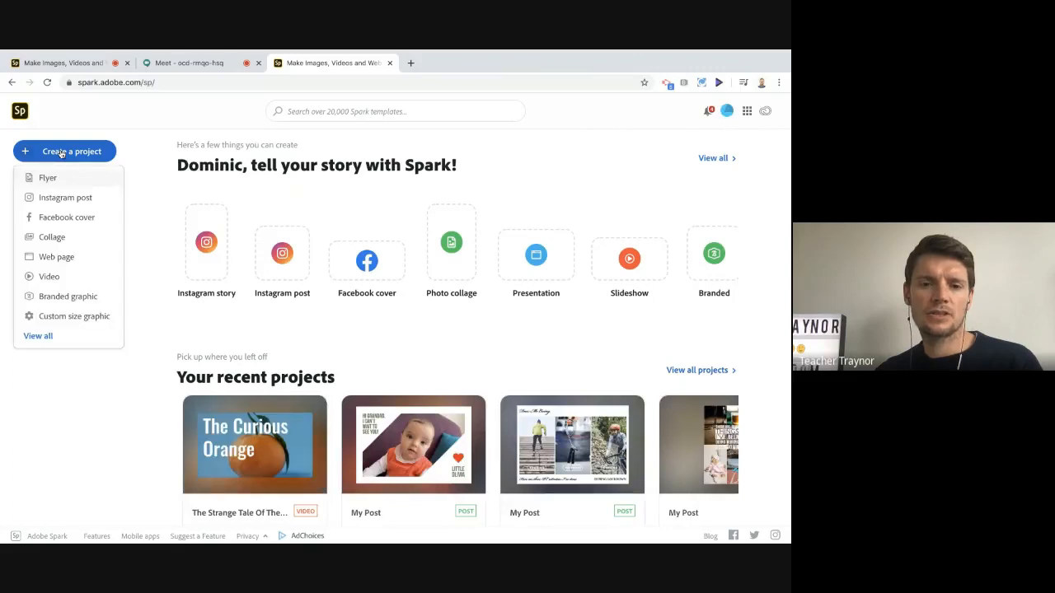
pyautogui.click(75, 370)
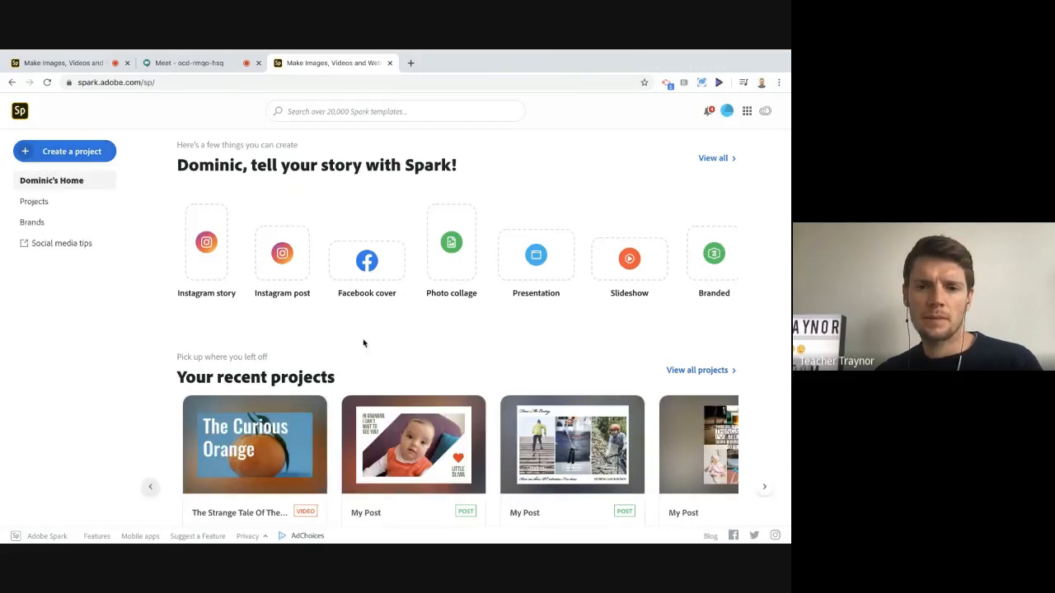
pyautogui.scroll(-2, 363, 343)
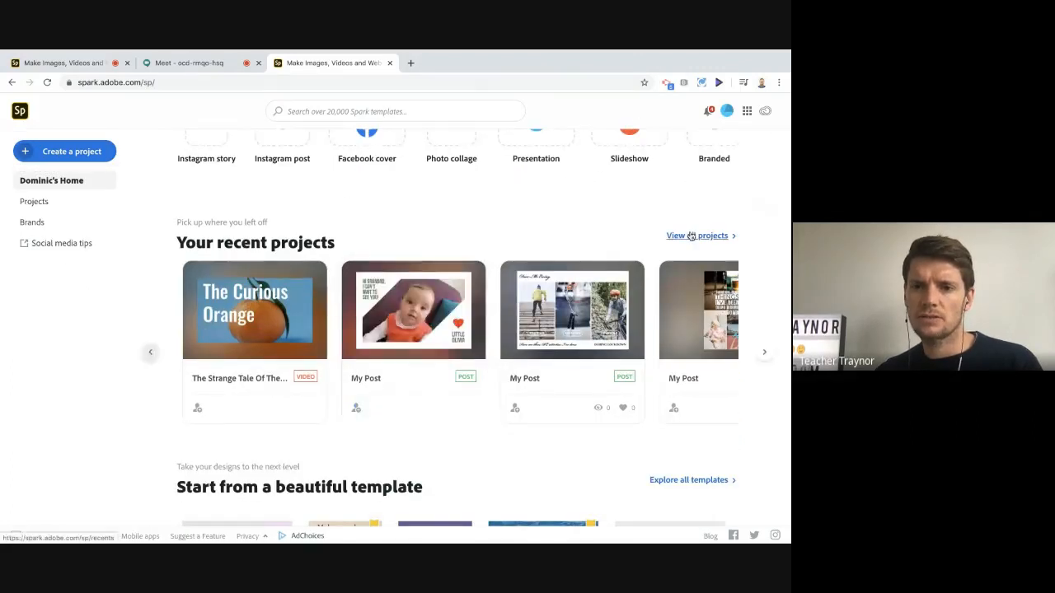
pyautogui.click(690, 235)
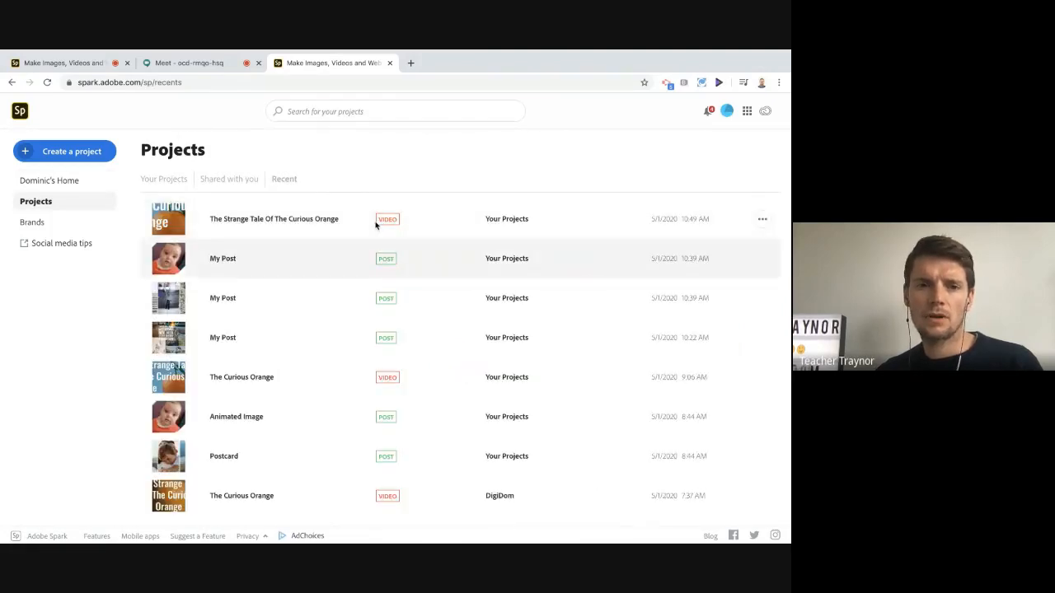
pyautogui.scroll(-5, 388, 366)
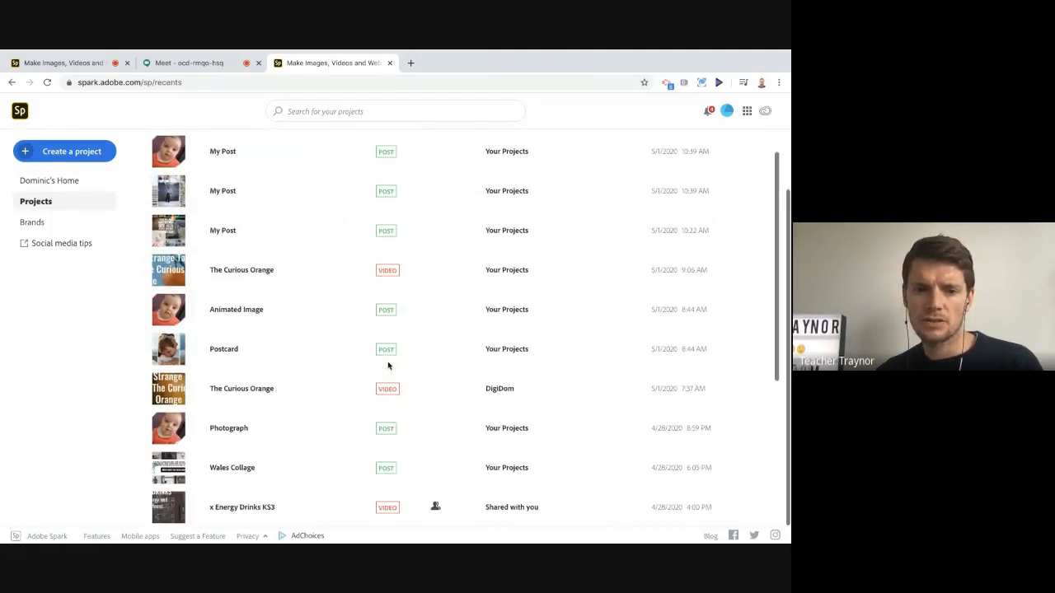
pyautogui.scroll(-3, 388, 366)
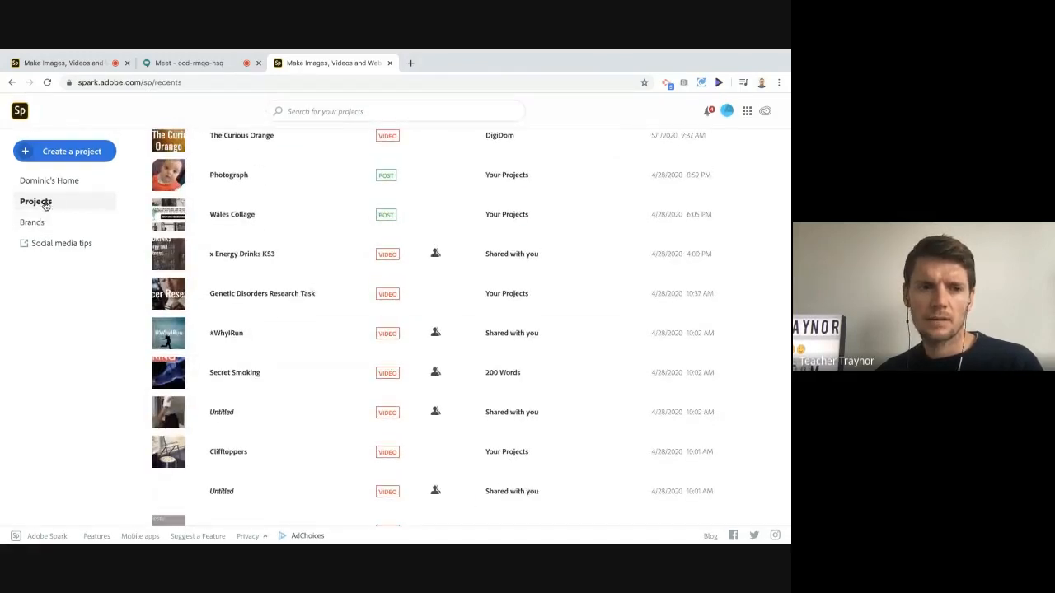
pyautogui.scroll(7, 263, 305)
pyautogui.scroll(2, 263, 306)
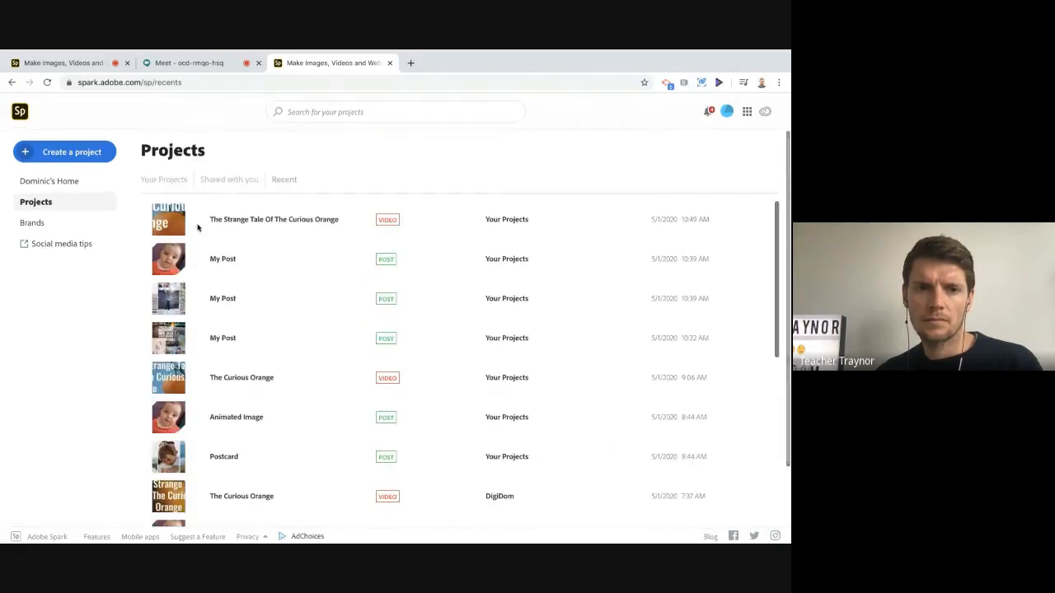
pyautogui.click(160, 180)
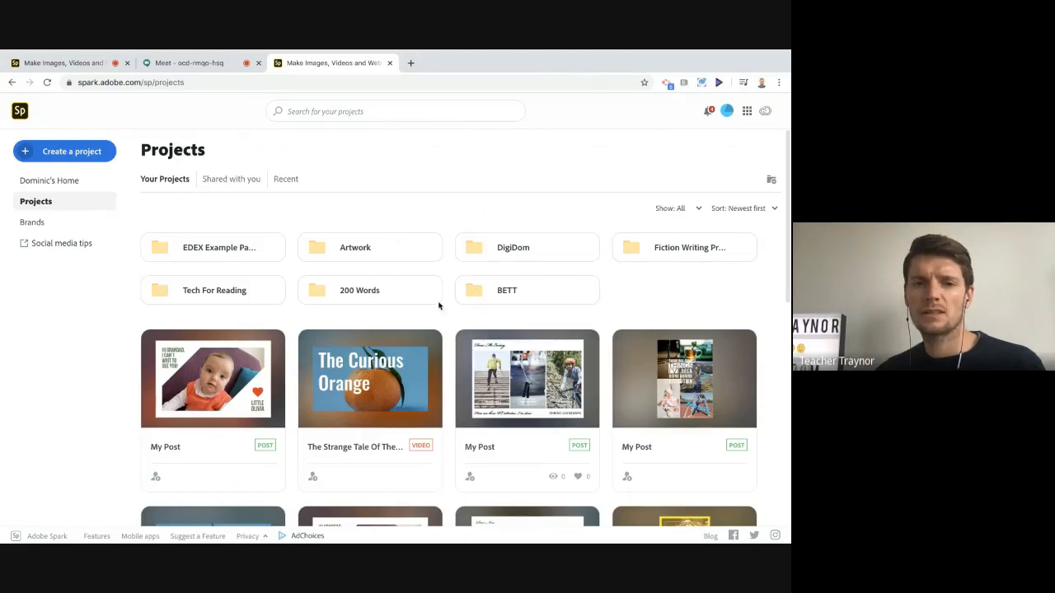
pyautogui.click(698, 209)
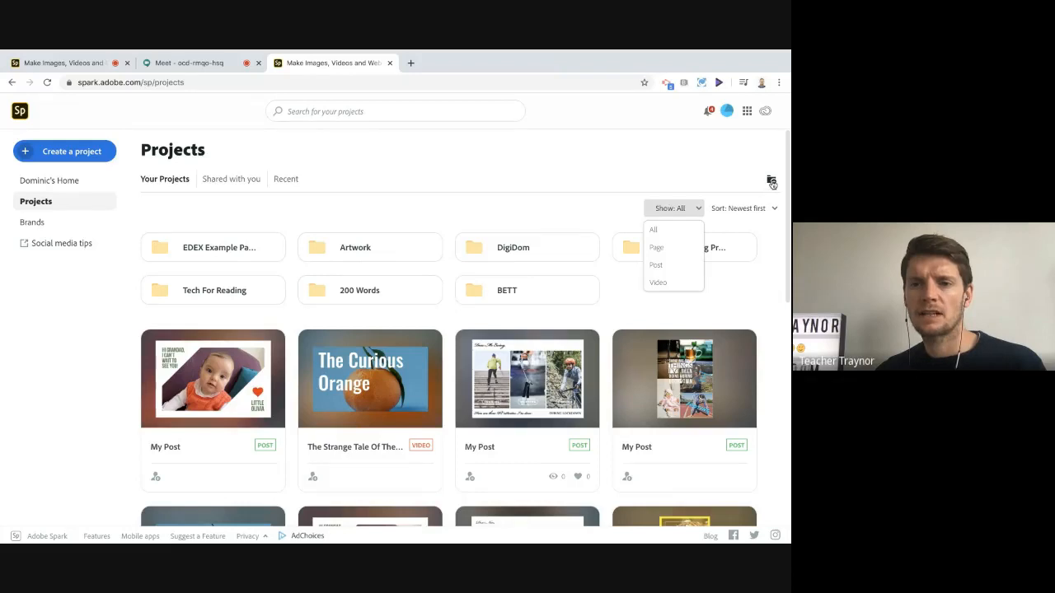
pyautogui.click(669, 249)
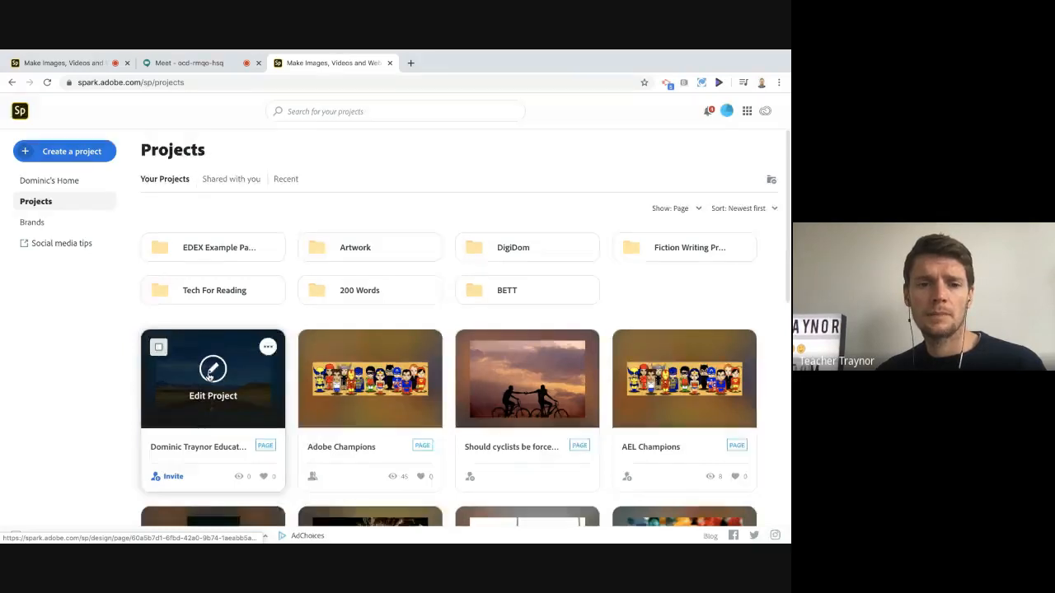
# Open the Digital Portfolio page in the editor and look over its content.
pyautogui.click(210, 372)
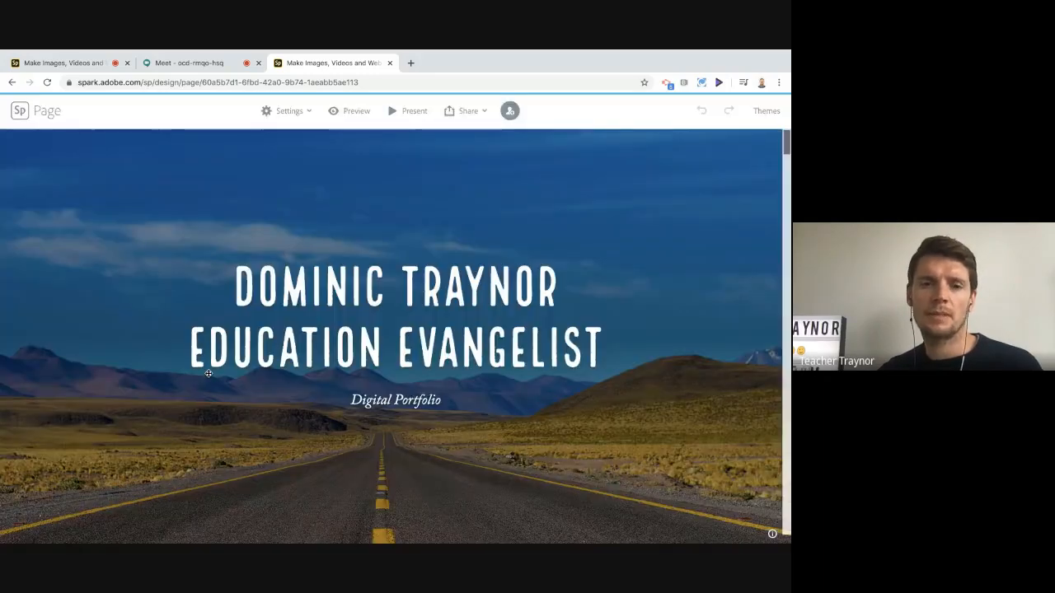
pyautogui.scroll(-5, 439, 380)
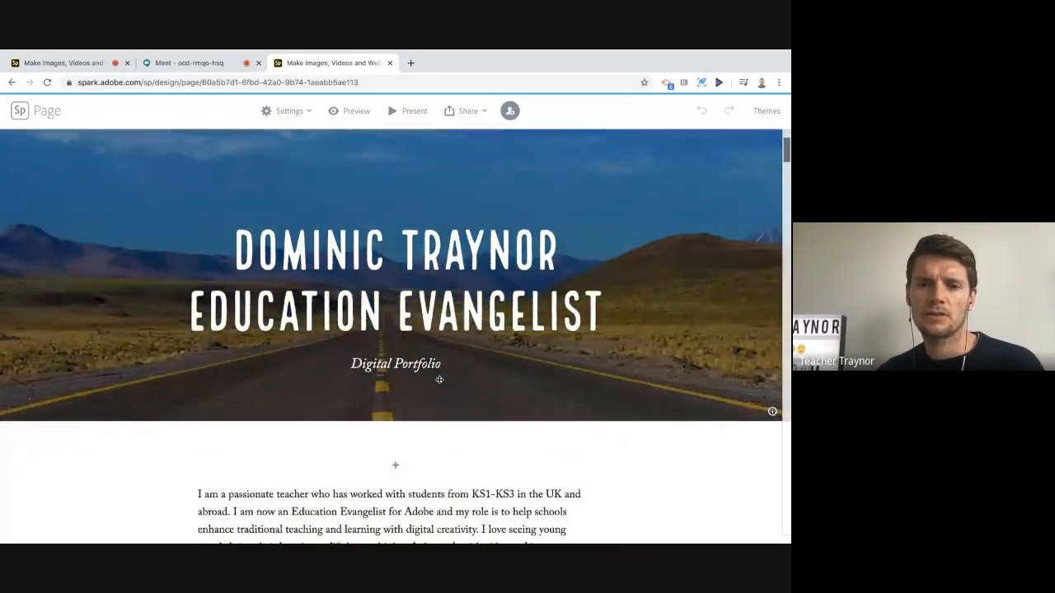
pyautogui.scroll(-1, 439, 380)
pyautogui.scroll(2, 440, 380)
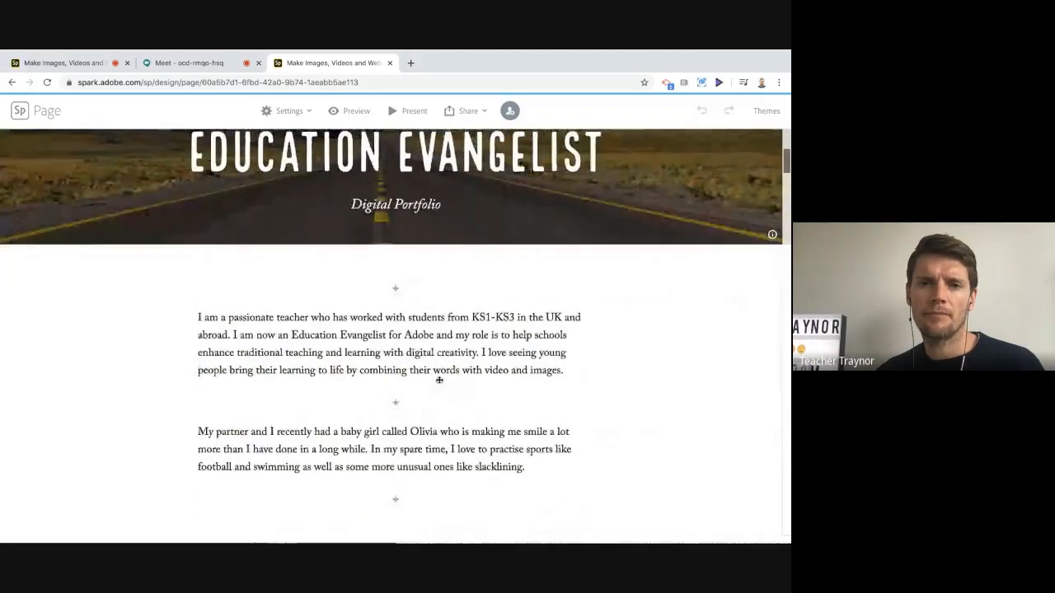
pyautogui.scroll(3, 439, 380)
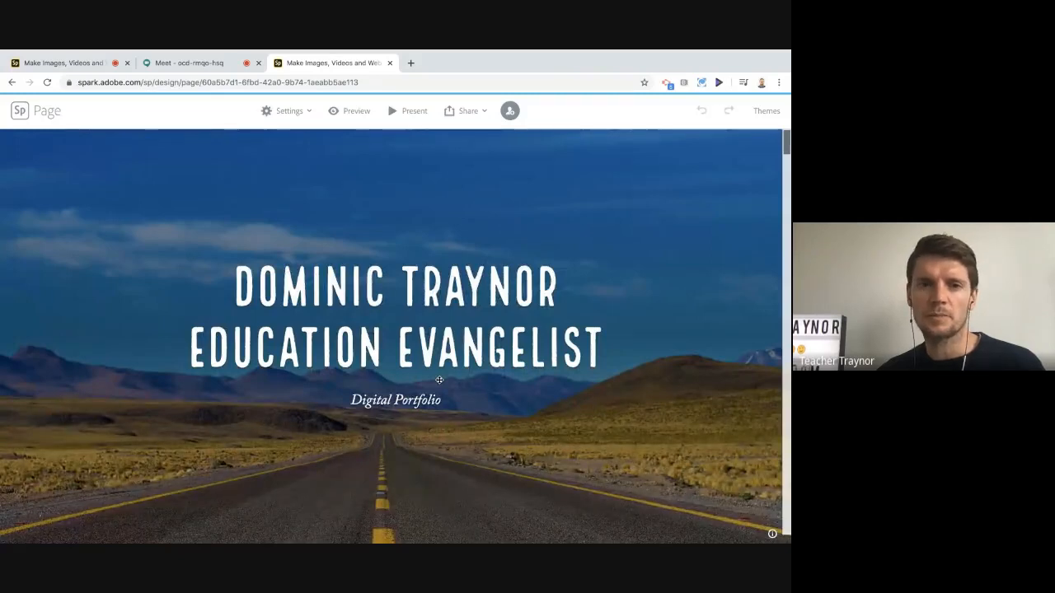
# Replace the desert-road header photo with the free starry snowy road photo.
pyautogui.click(412, 236)
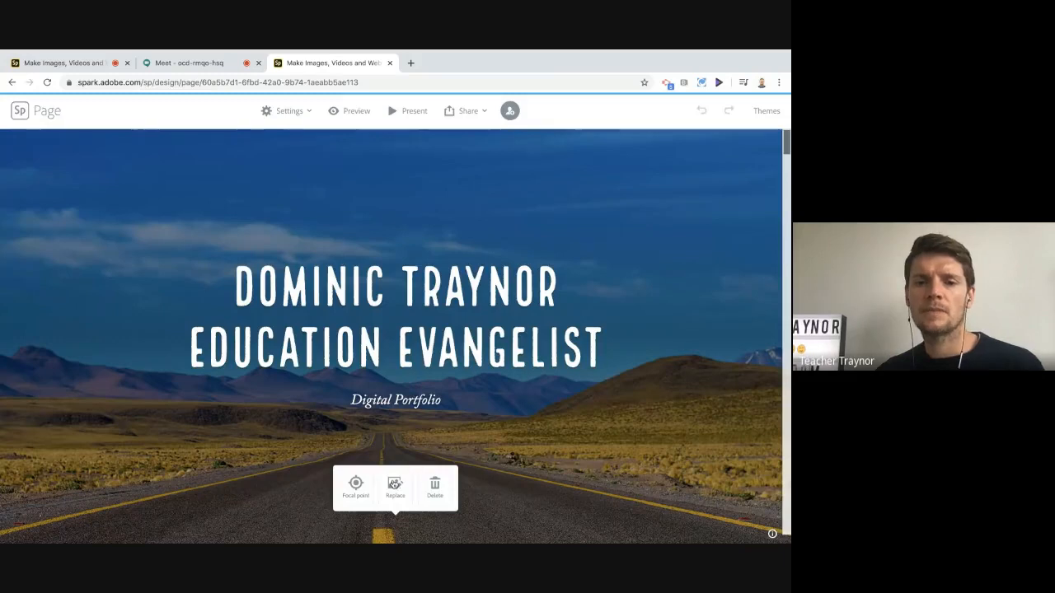
pyautogui.click(394, 487)
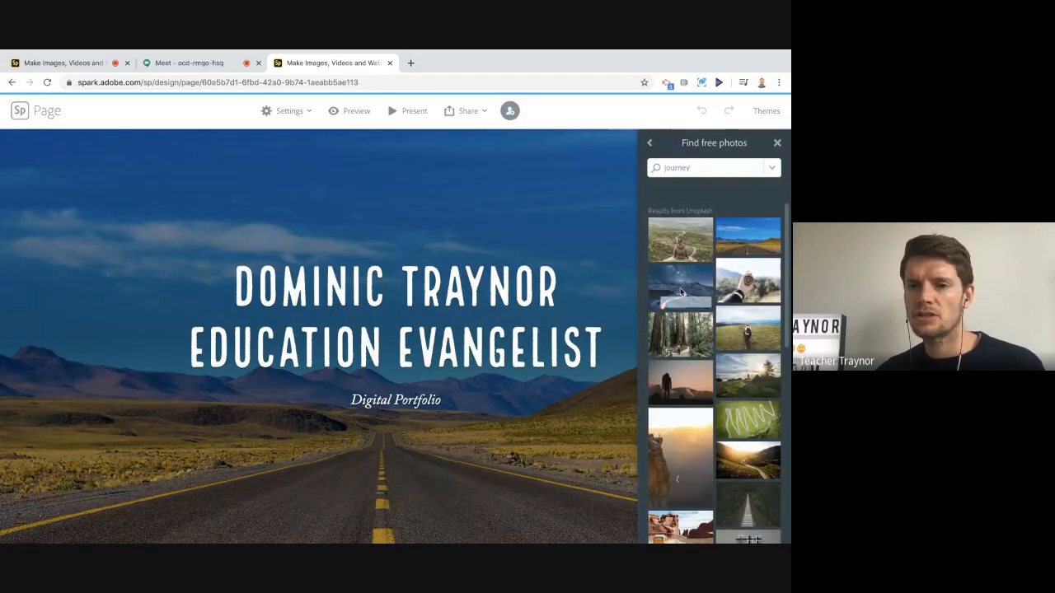
pyautogui.click(678, 295)
pyautogui.click(778, 144)
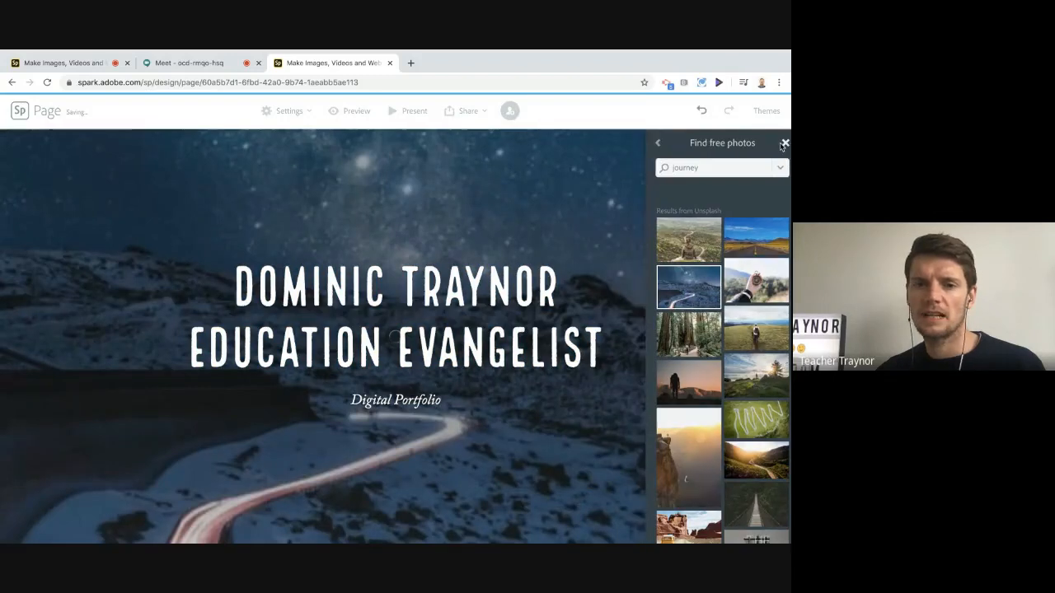
# Retype the title's name line with the corrected surname and change EVANGELIST to HERO.
pyautogui.doubleClick(411, 285)
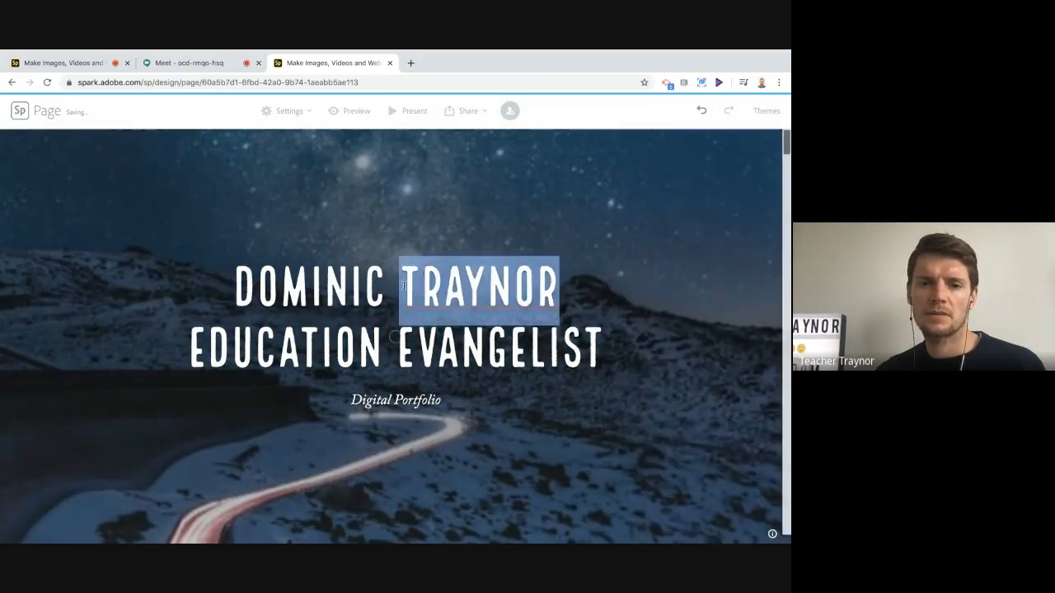
pyautogui.moveTo(249, 278); pyautogui.dragTo(576, 283)
pyautogui.write('GRAHAM MACAUL')
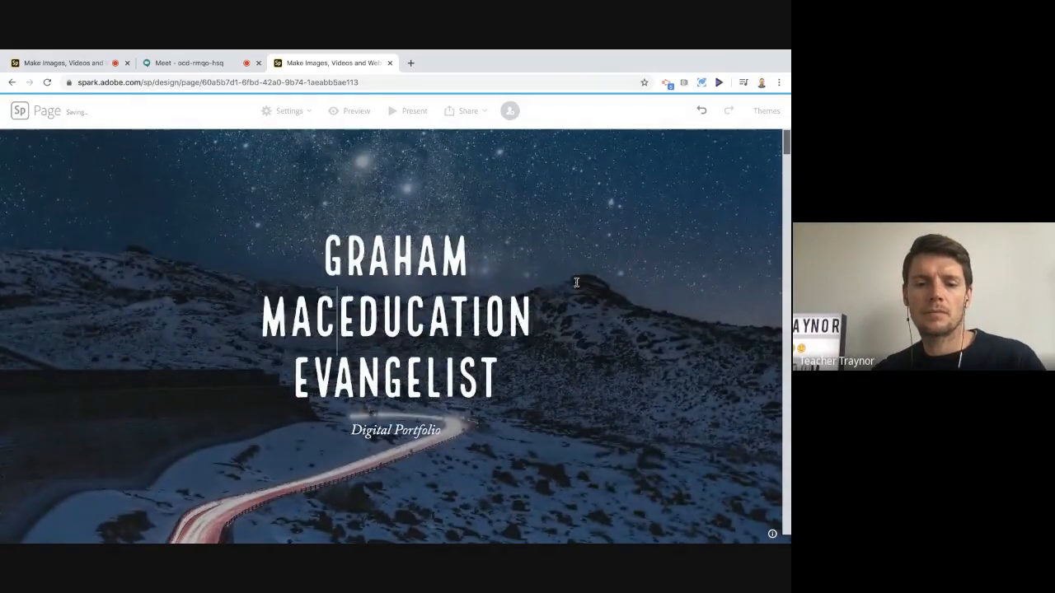
pyautogui.write('EY')
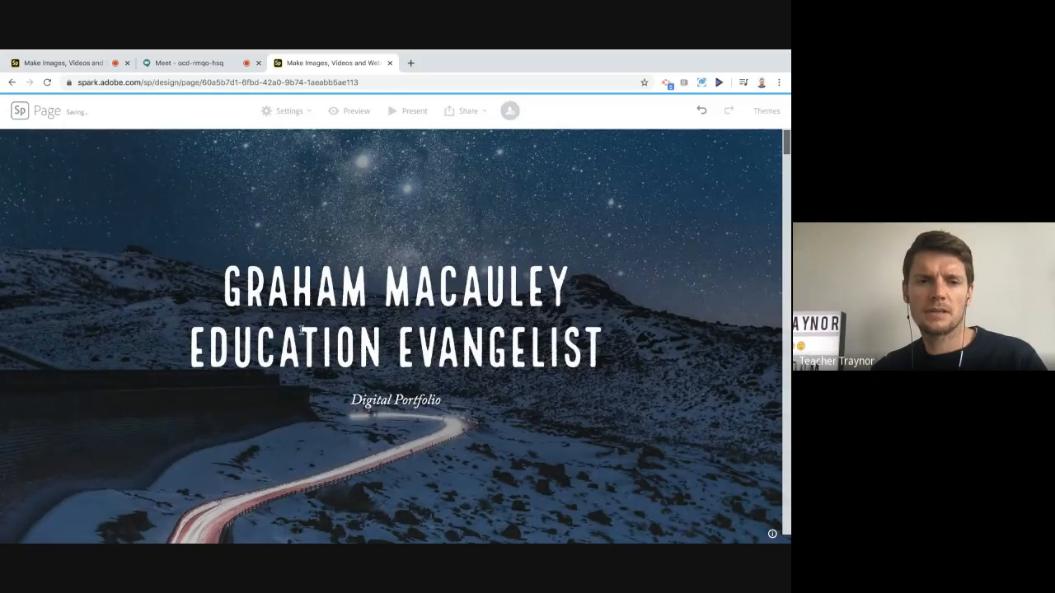
pyautogui.moveTo(396, 347); pyautogui.dragTo(587, 336)
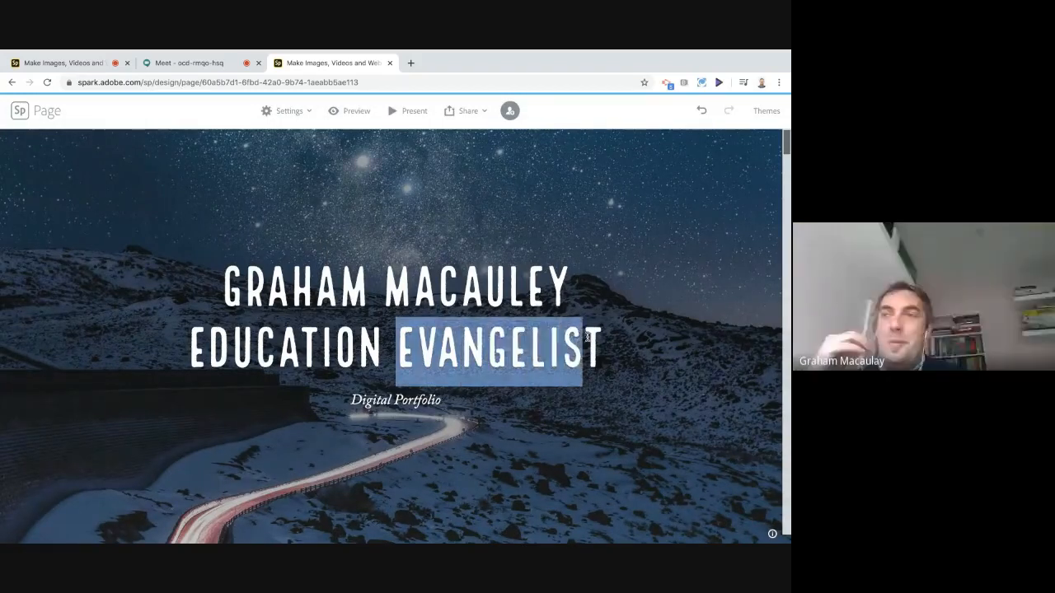
pyautogui.click(547, 292)
pyautogui.press('BackSpace')
pyautogui.write('A')
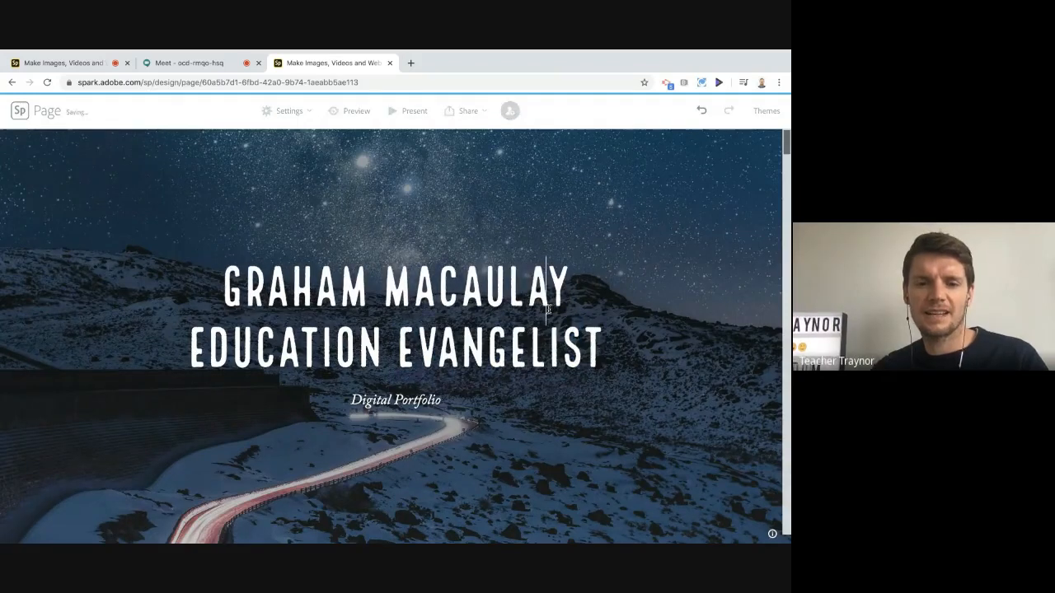
pyautogui.moveTo(400, 344); pyautogui.dragTo(641, 349)
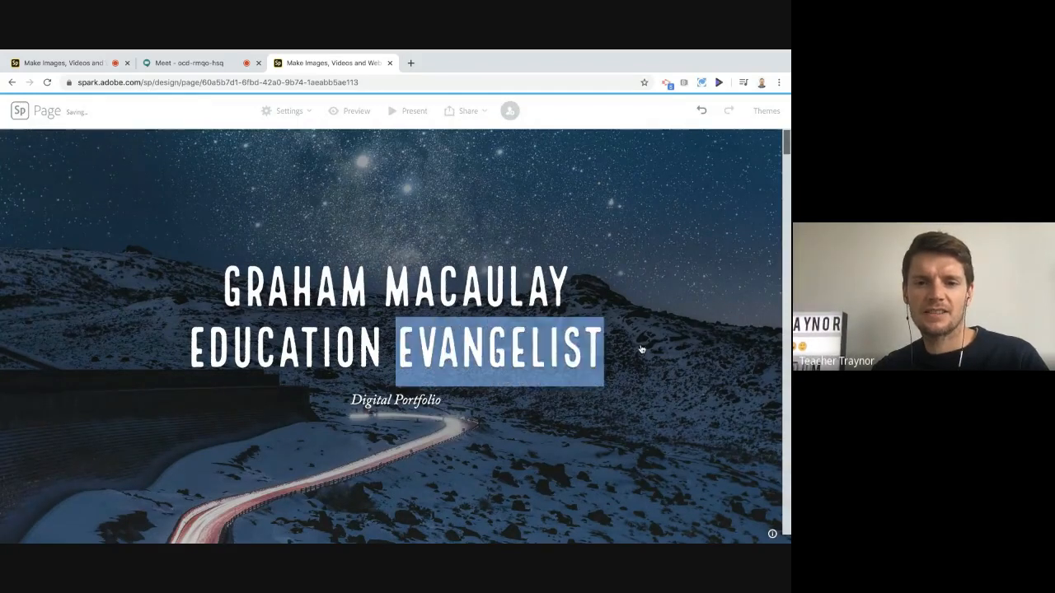
pyautogui.write('HERO')
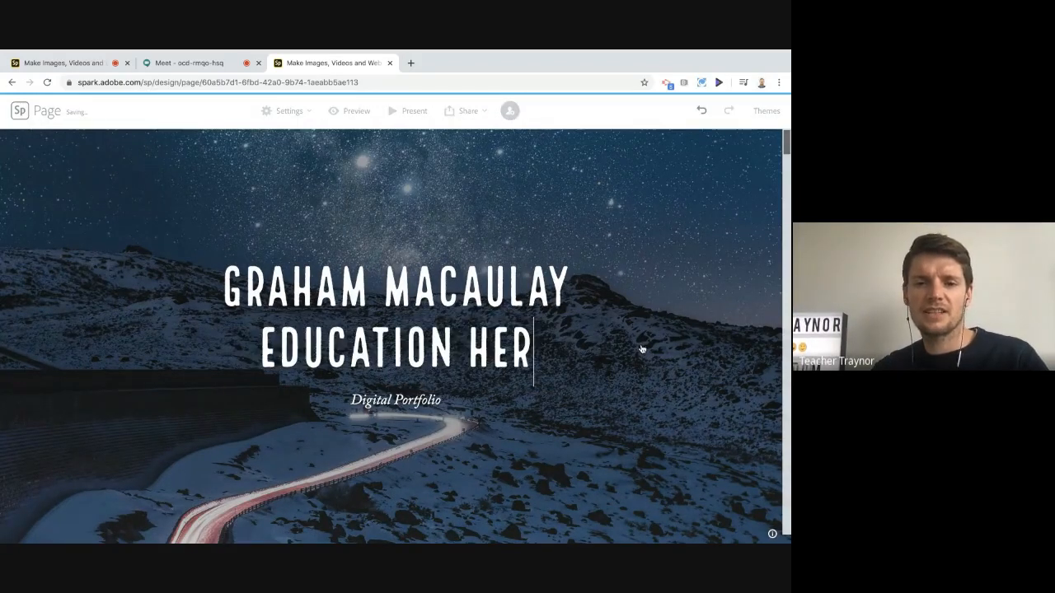
pyautogui.click(600, 360)
pyautogui.scroll(-5, 601, 360)
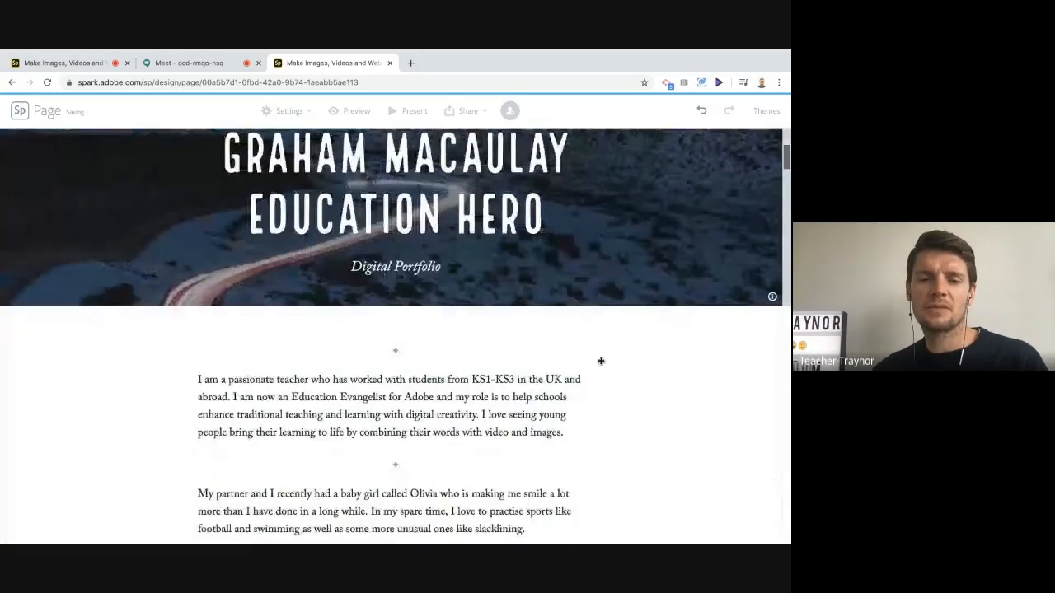
# Insert a text line above the bio introducing the presenter, ending 'and I am your leader.'.
pyautogui.click(394, 228)
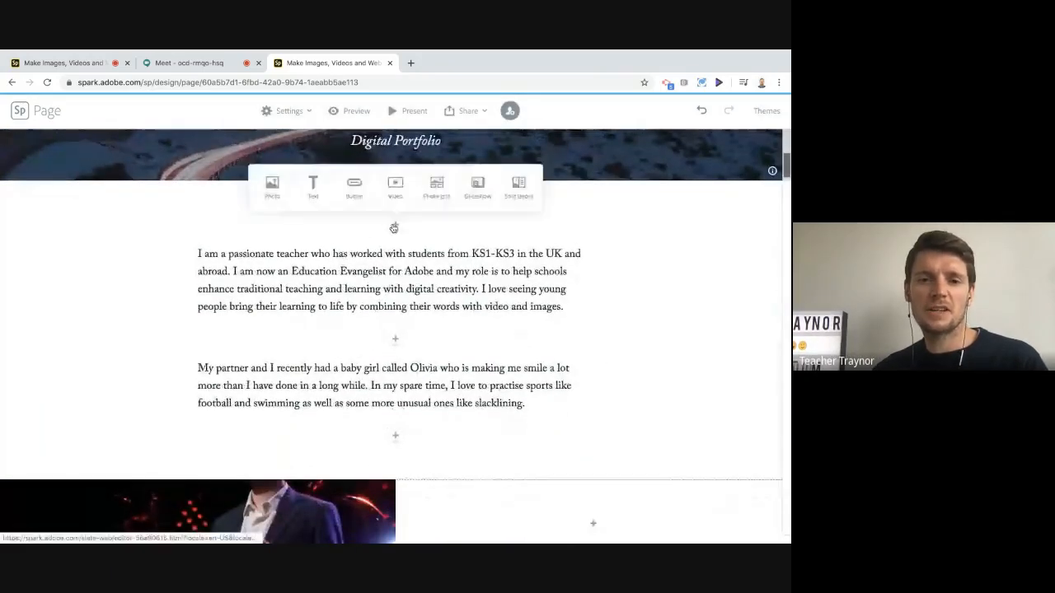
pyautogui.click(322, 198)
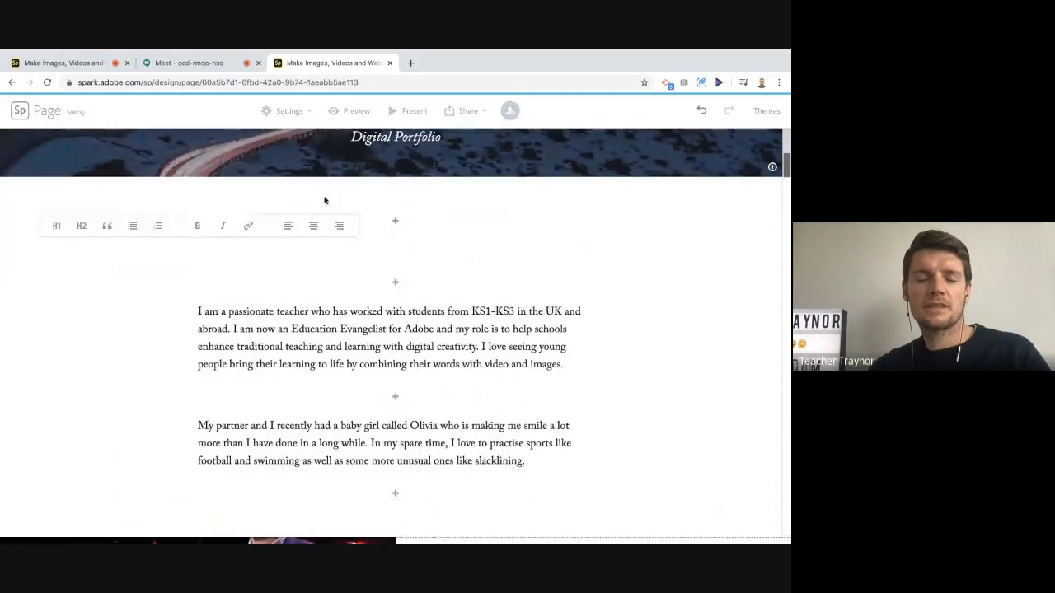
pyautogui.write("Hi I'm Graham and I")
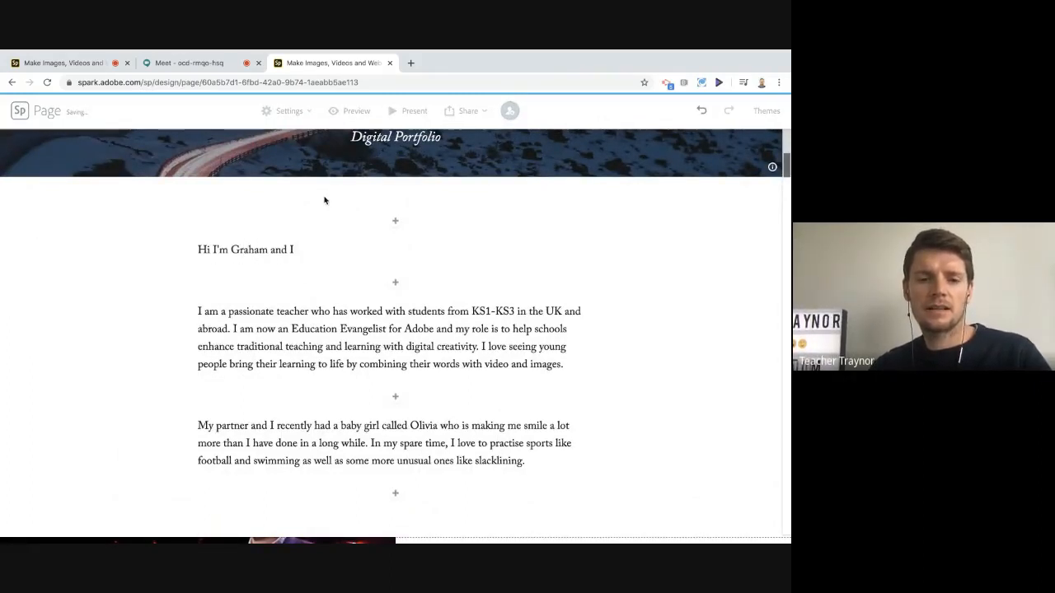
pyautogui.write(' am your loead')
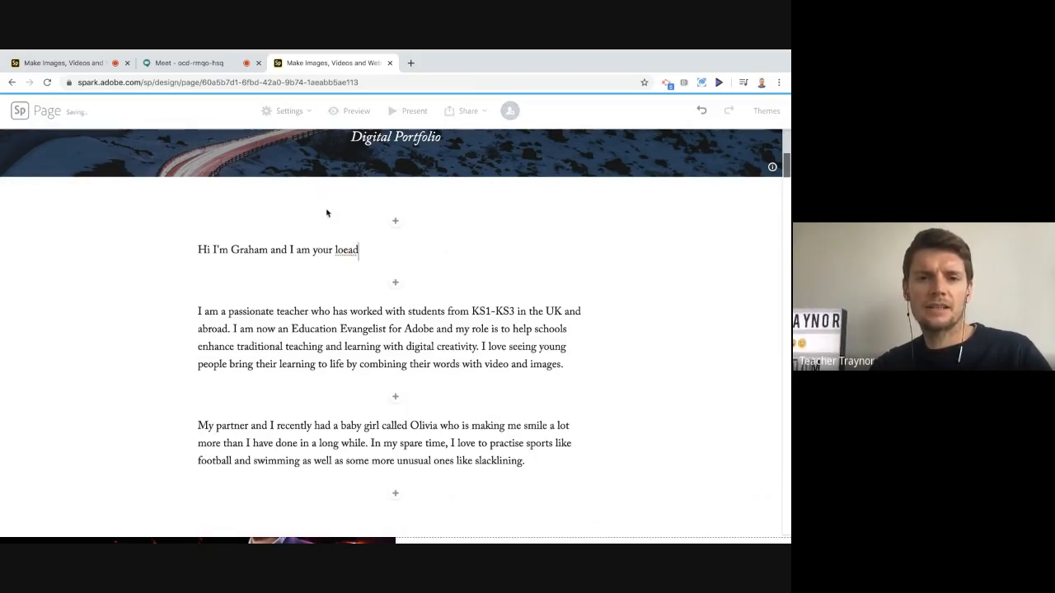
pyautogui.doubleClick(347, 249)
pyautogui.write('leader.')
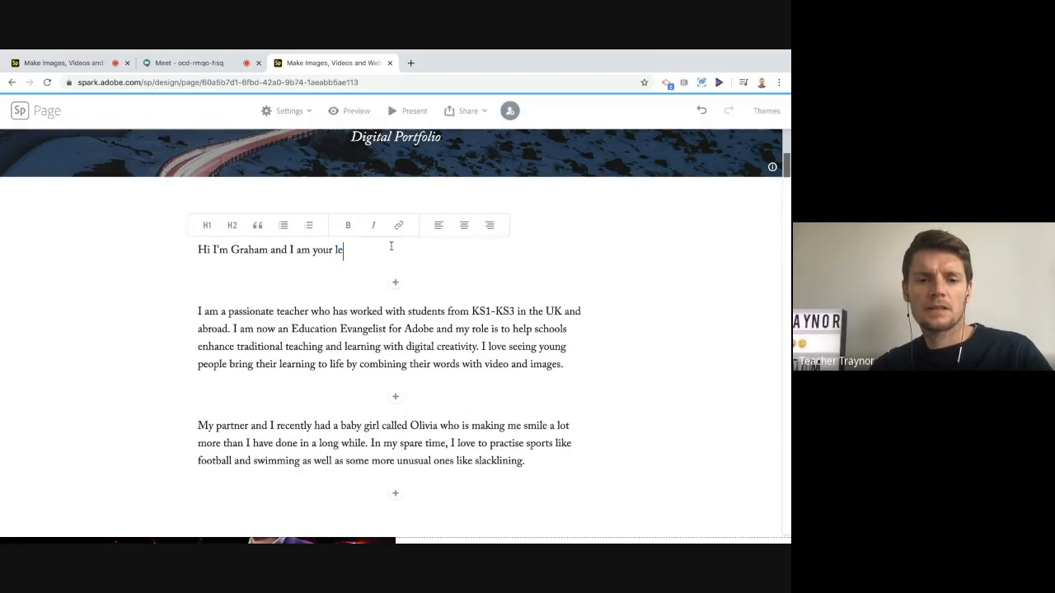
# Format the intro line as a centred H1 heading with the quote style.
pyautogui.click(267, 250)
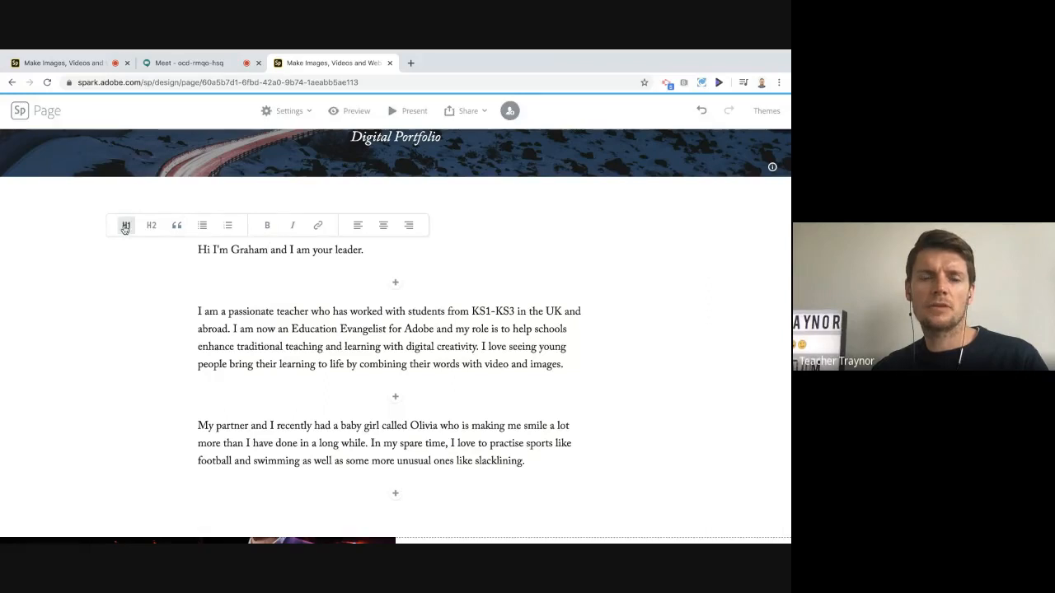
pyautogui.click(126, 227)
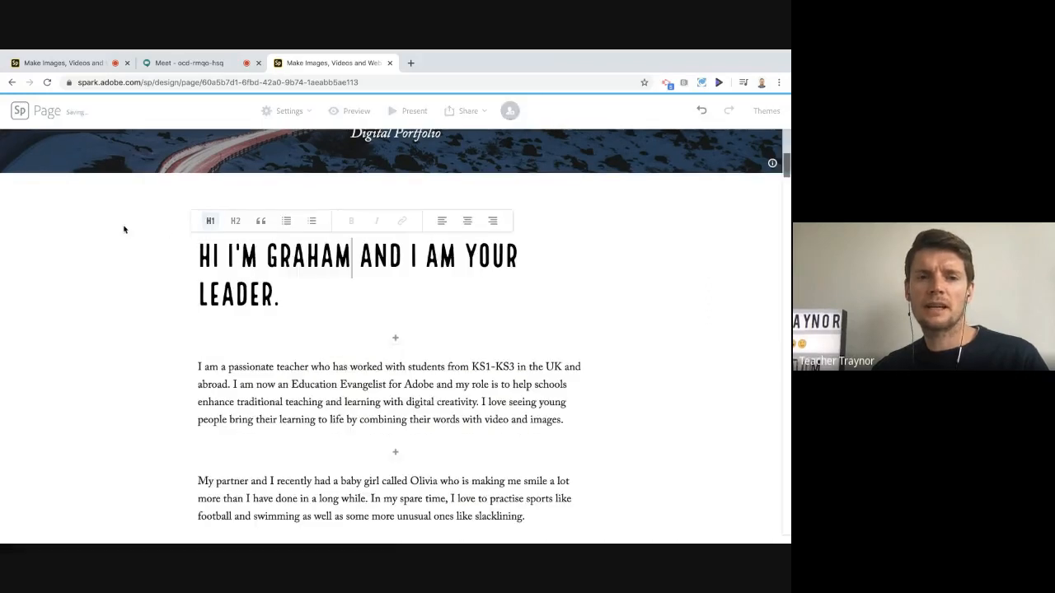
pyautogui.click(466, 221)
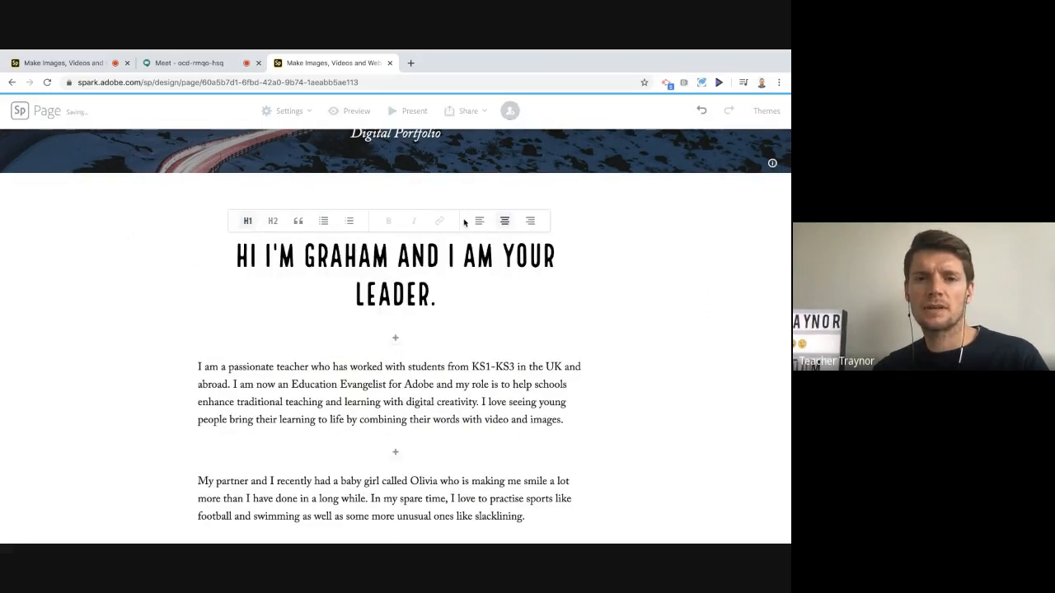
pyautogui.click(298, 223)
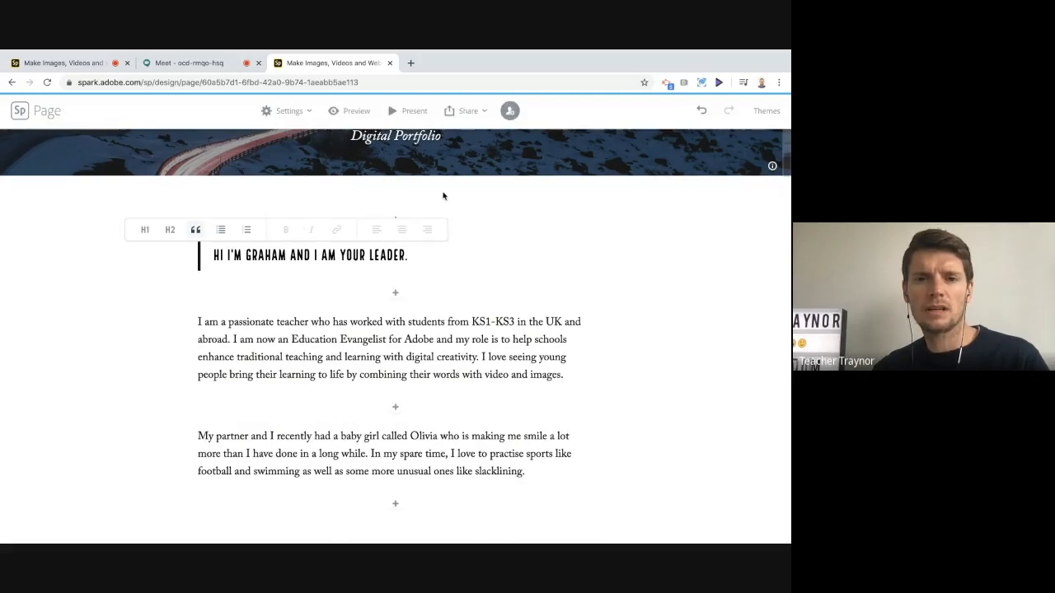
# Apply the Luca theme to the whole page.
pyautogui.click(759, 112)
pyautogui.scroll(-2, 712, 308)
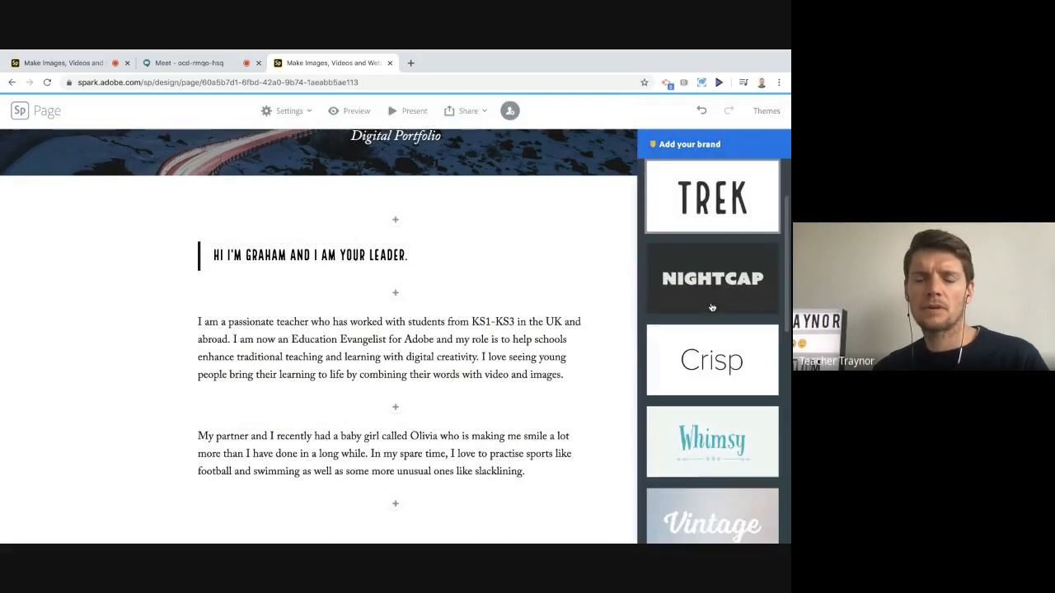
pyautogui.scroll(-7, 712, 307)
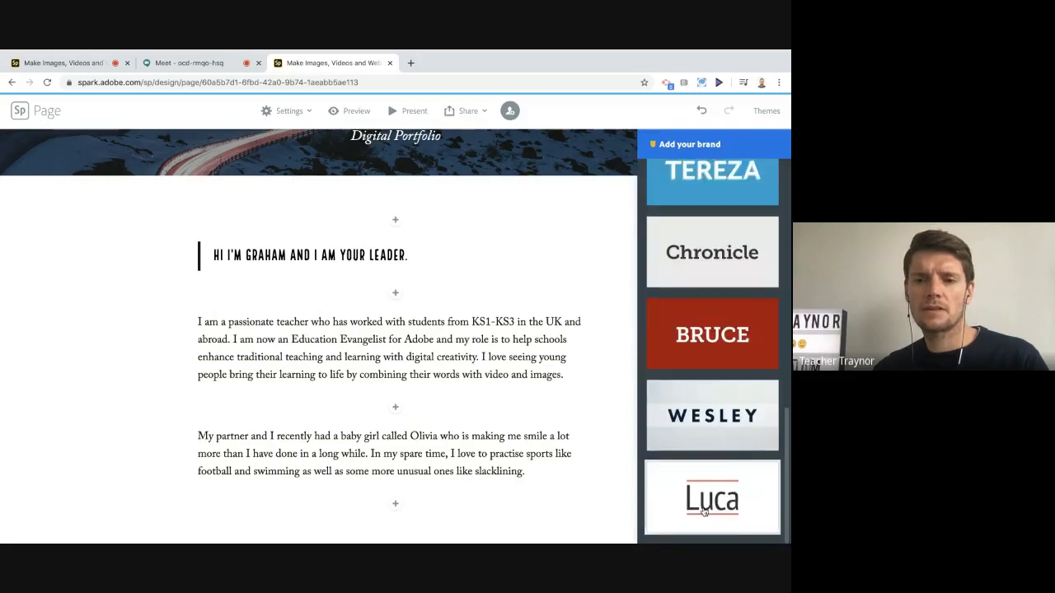
pyautogui.click(704, 511)
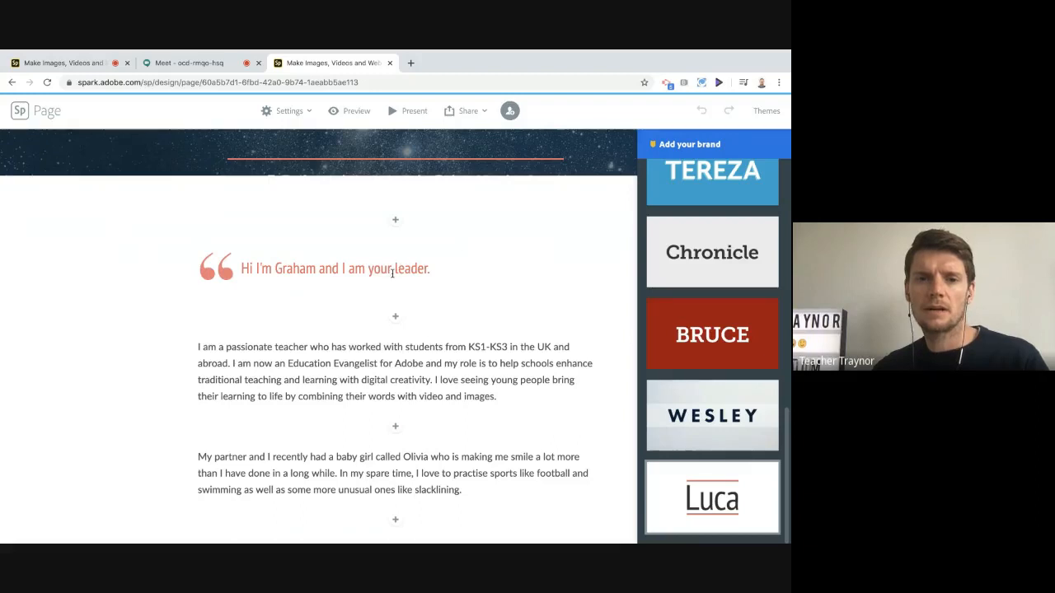
pyautogui.scroll(-3, 370, 361)
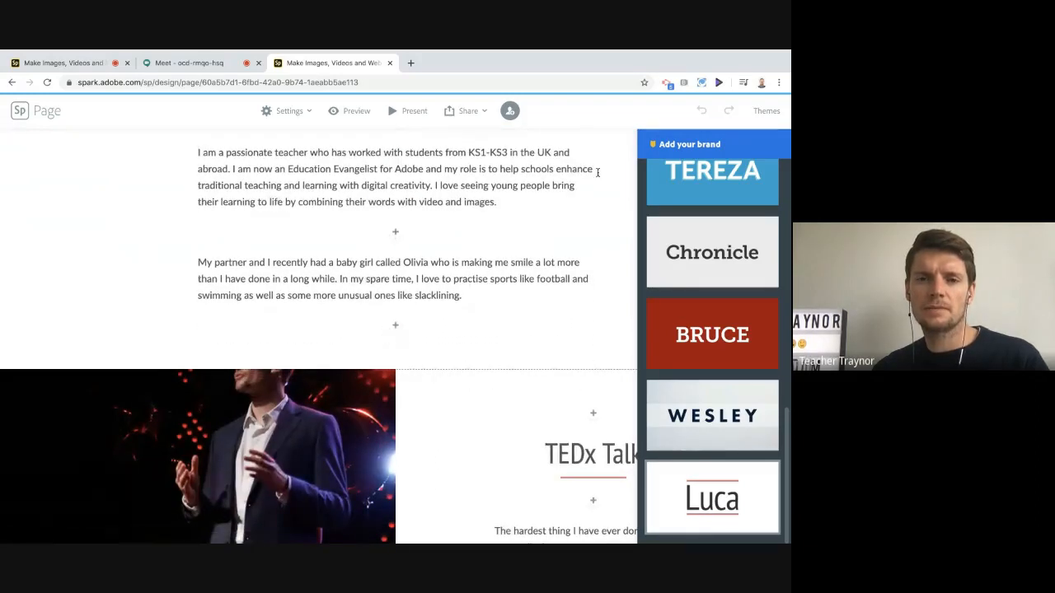
pyautogui.click(760, 114)
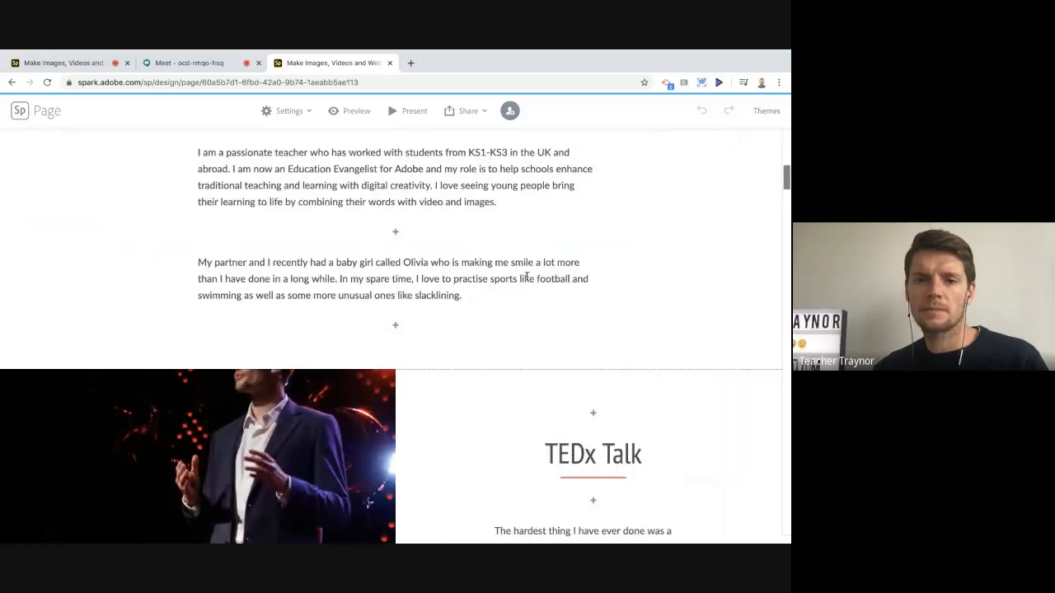
# Add a split text-and-image section below the bio paragraphs.
pyautogui.scroll(-2, 527, 276)
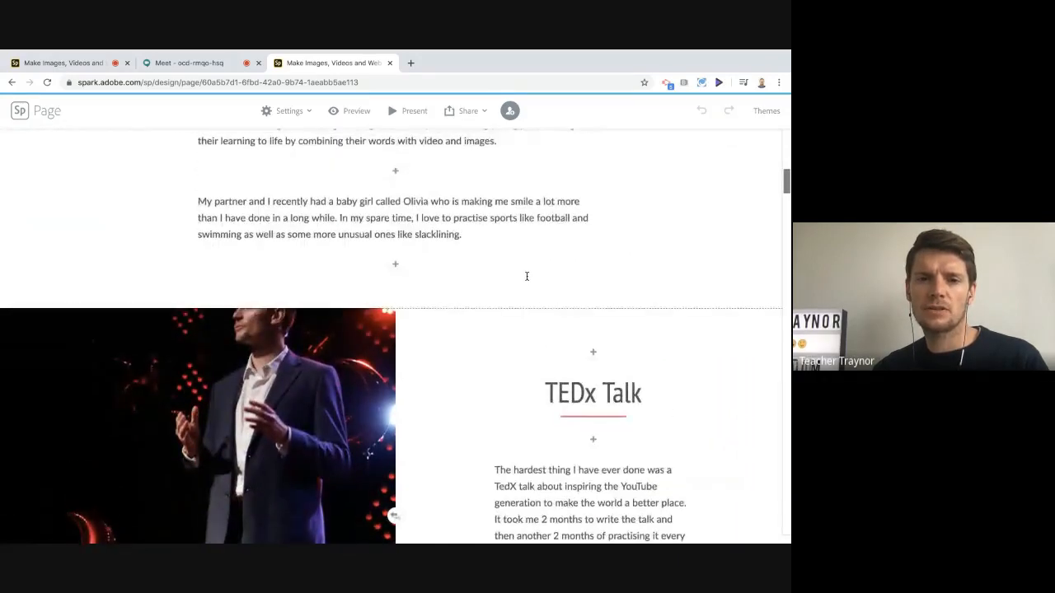
pyautogui.scroll(-5, 527, 276)
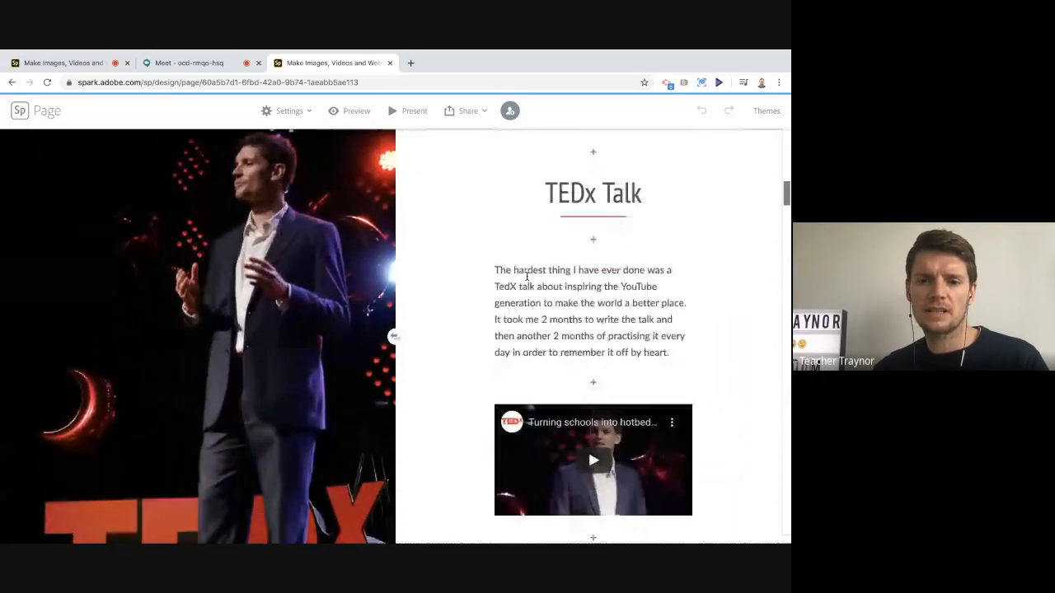
pyautogui.scroll(4, 526, 276)
pyautogui.scroll(6, 527, 276)
pyautogui.click(395, 414)
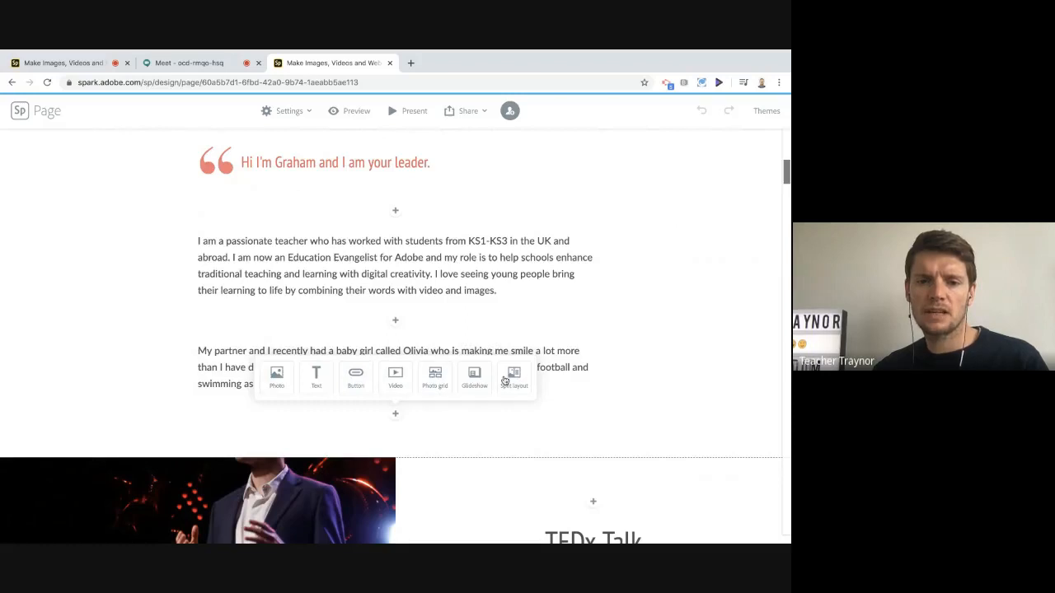
pyautogui.click(511, 378)
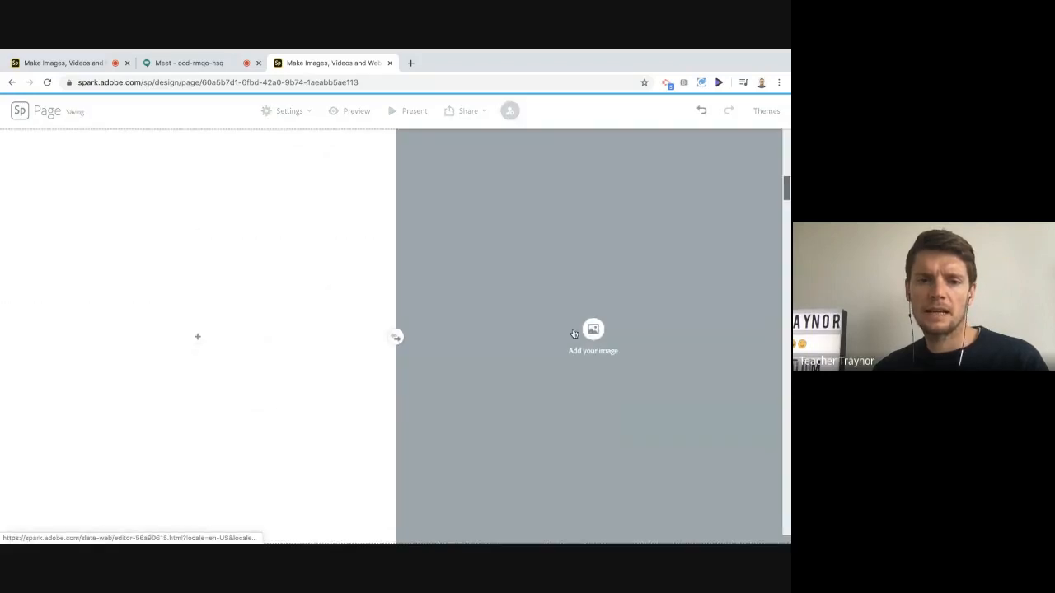
# Fill the split section's image half with a microphone photo from a free-photo search for 'speaking'.
pyautogui.click(594, 330)
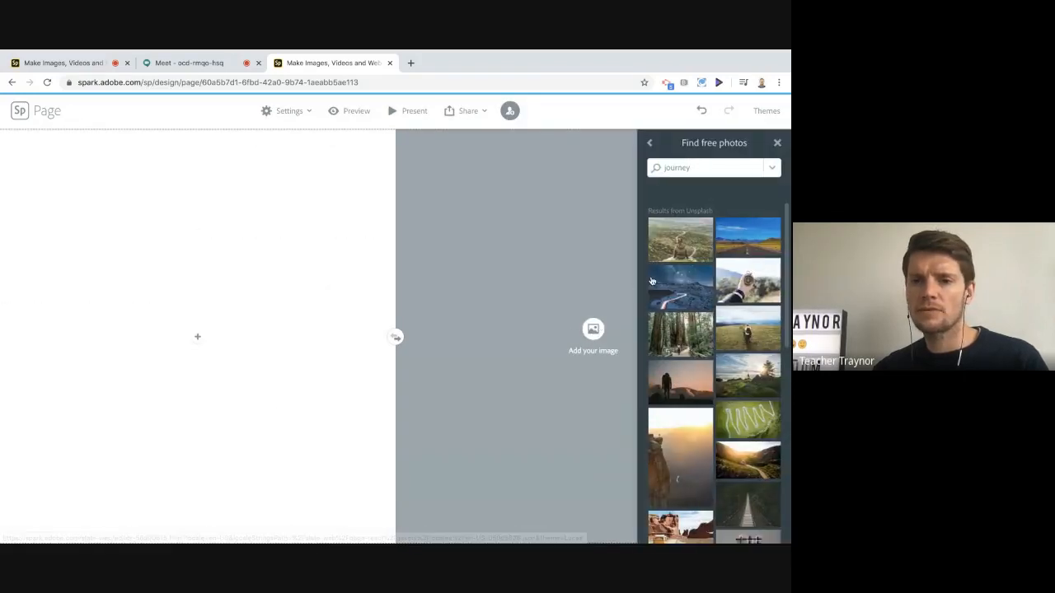
pyautogui.doubleClick(674, 167)
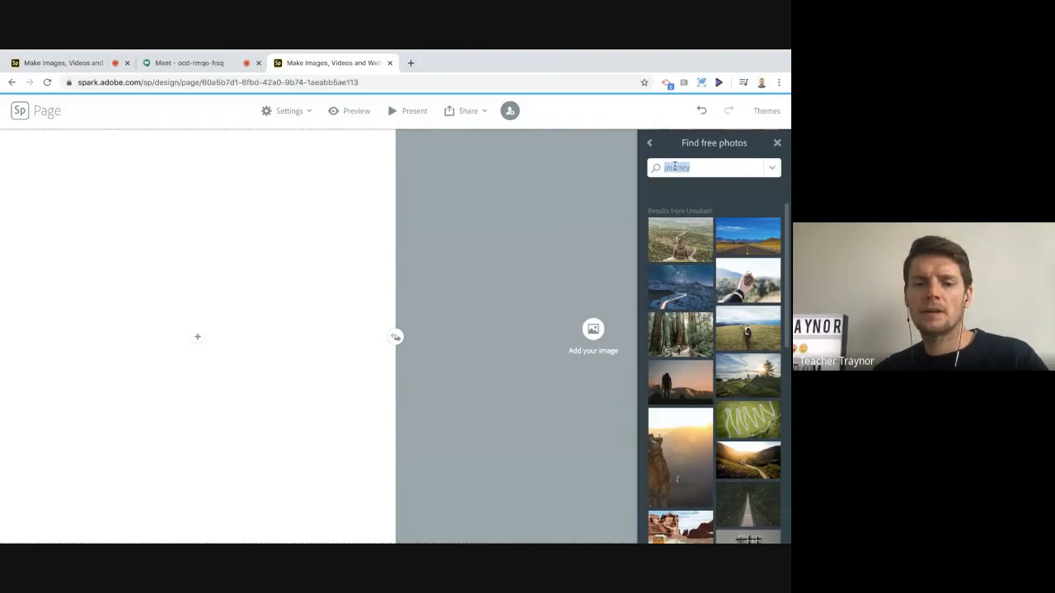
pyautogui.write('pu')
pyautogui.write('eakin')
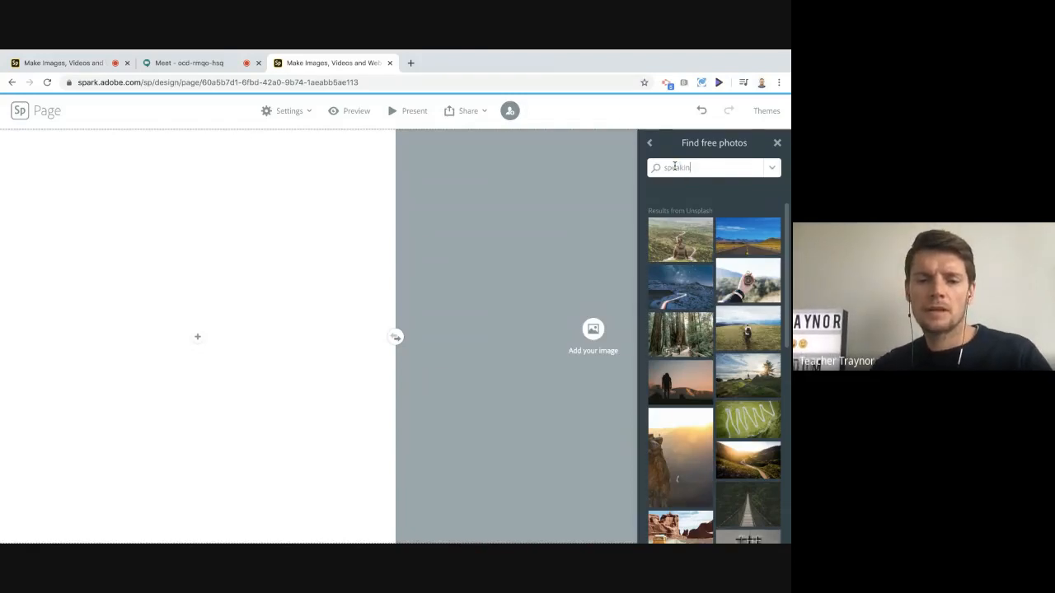
pyautogui.write('g')
pyautogui.press('Return')
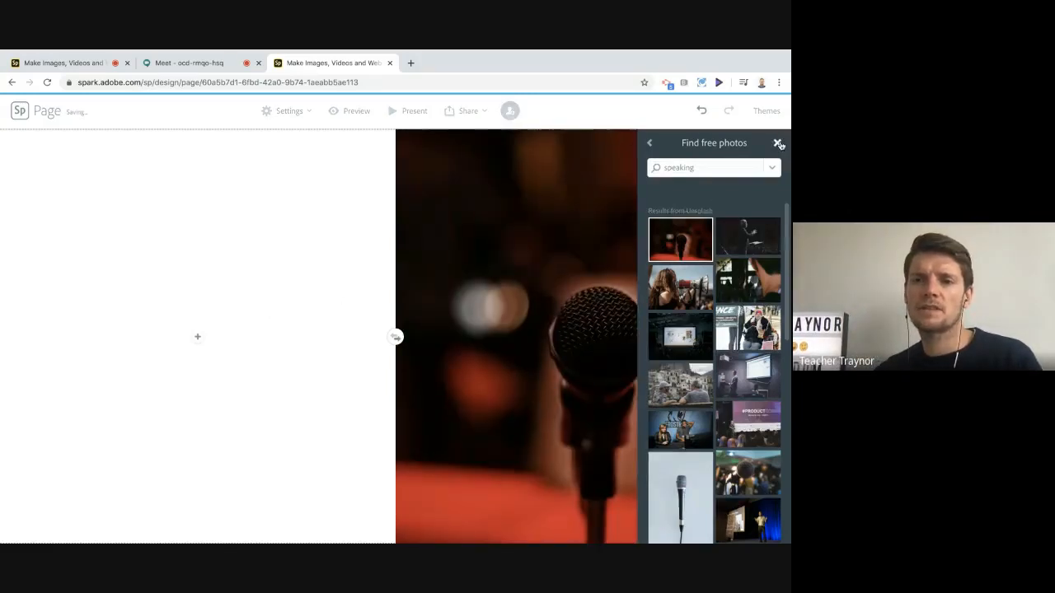
pyautogui.click(779, 144)
# Add the heading 'My greatest achievement' beside the microphone photo.
pyautogui.scroll(1, 202, 278)
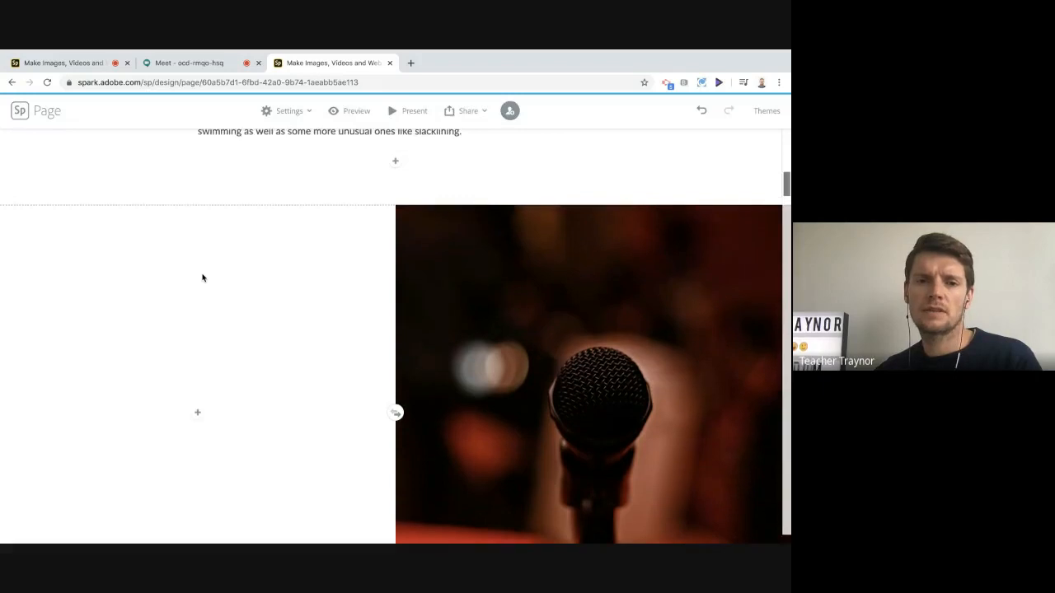
pyautogui.click(197, 415)
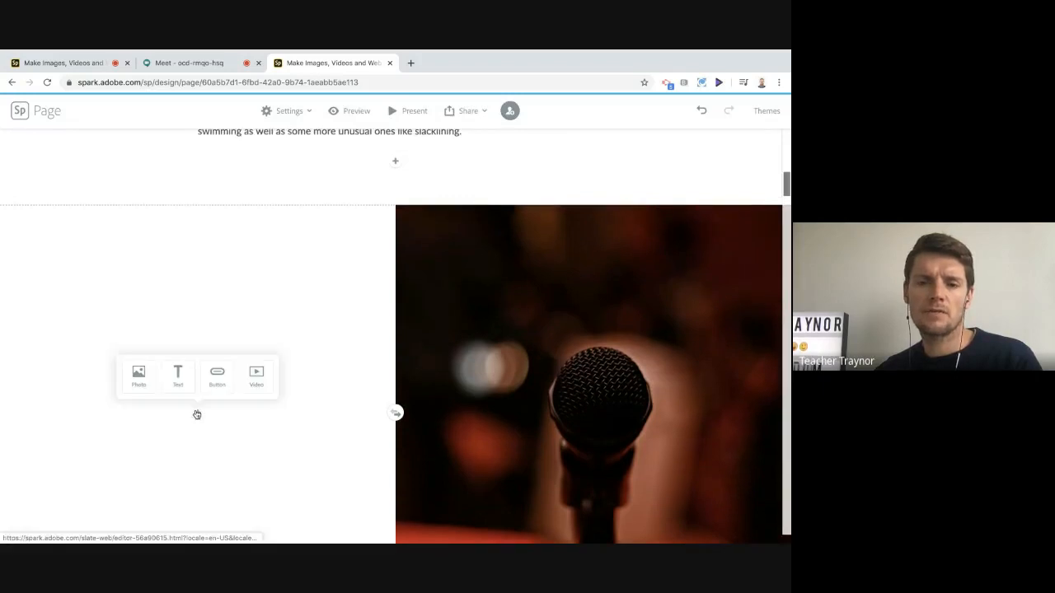
pyautogui.click(174, 370)
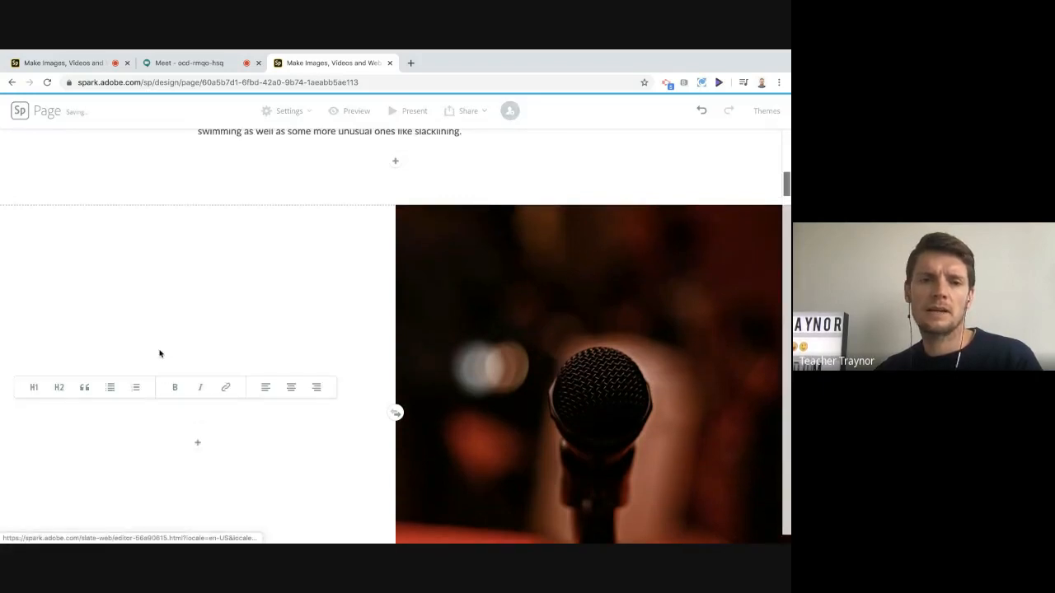
pyautogui.click(29, 387)
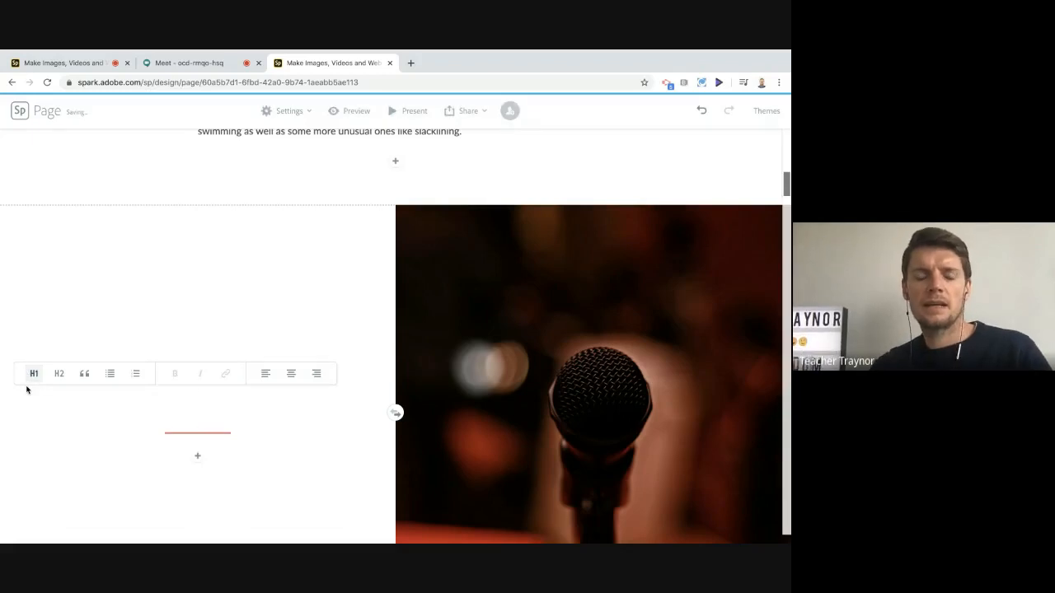
pyautogui.write('My gr')
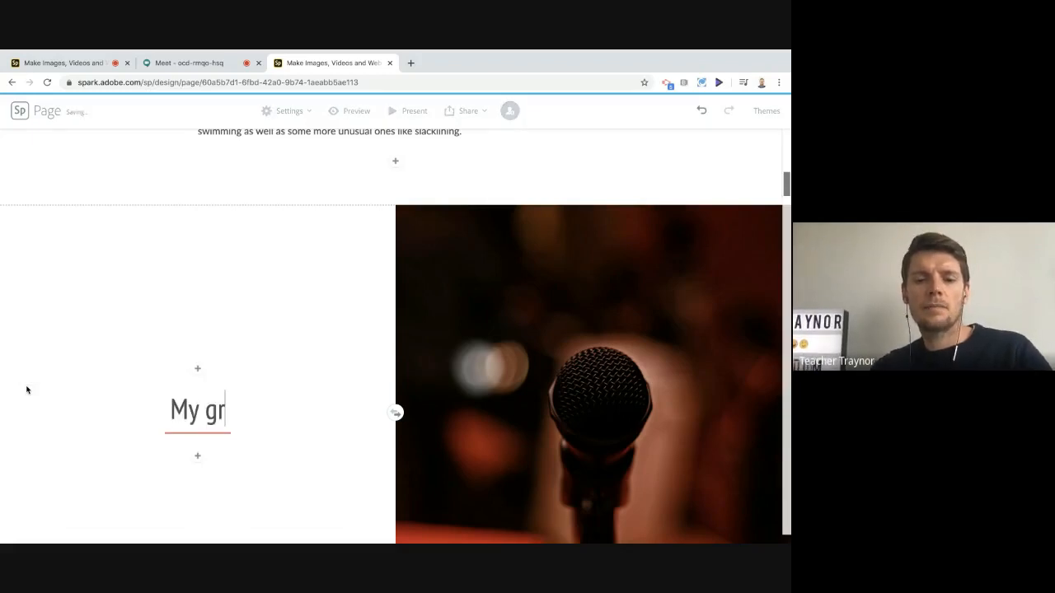
pyautogui.write('eatest achievement')
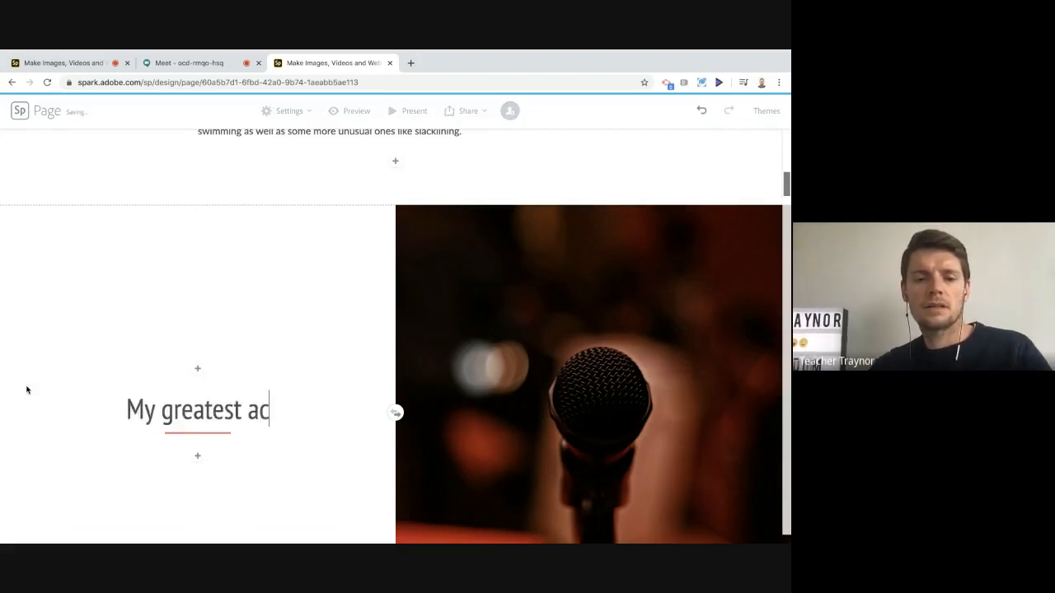
# Add a 'Blah blah blah' paragraph beneath the heading.
pyautogui.click(193, 443)
pyautogui.click(174, 400)
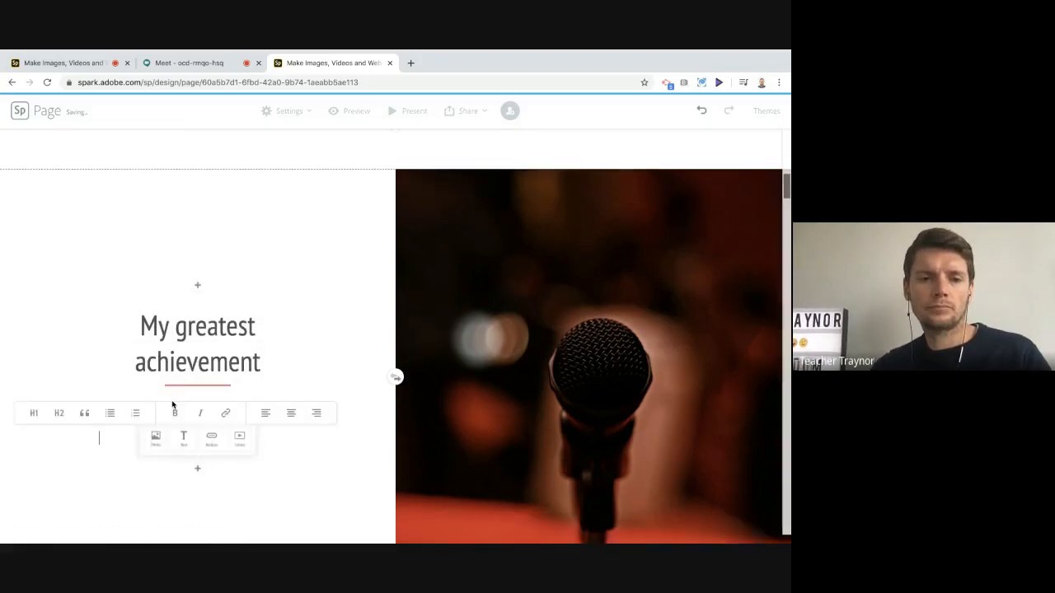
pyautogui.write('Blah blah')
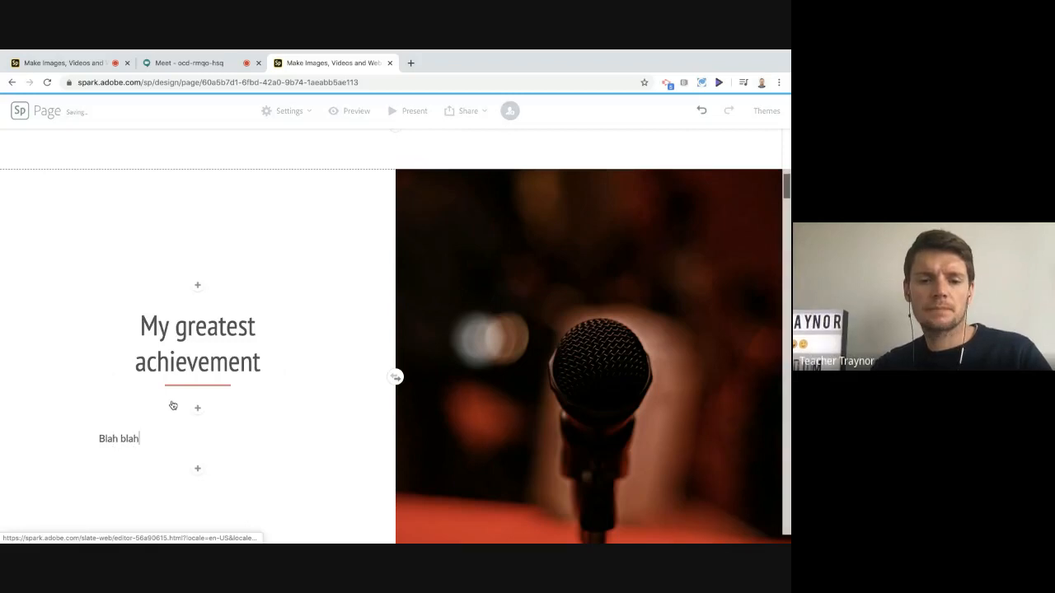
pyautogui.write(' bl')
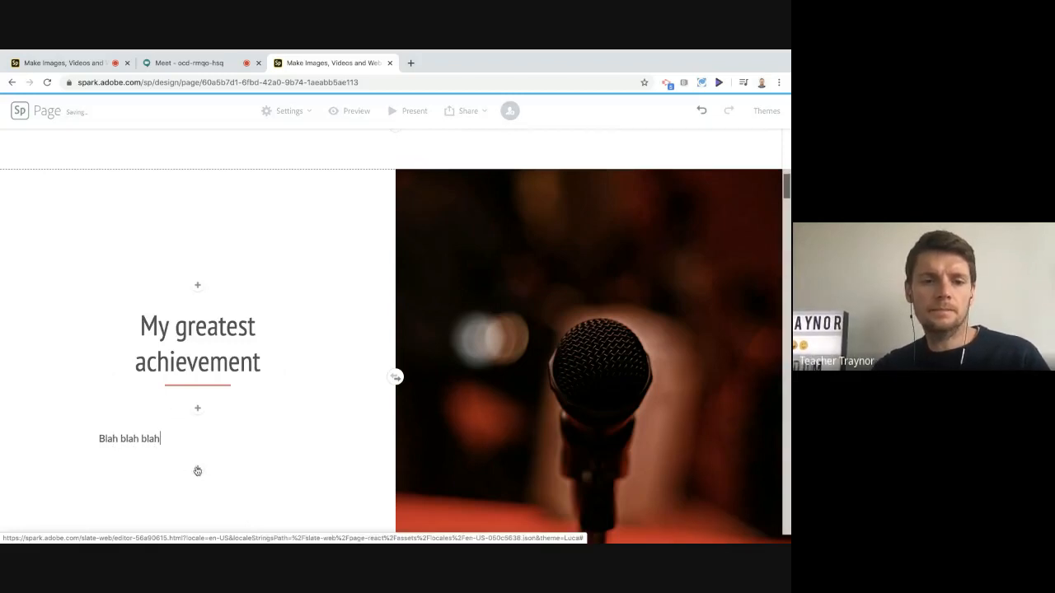
pyautogui.write('ah')
pyautogui.click(198, 470)
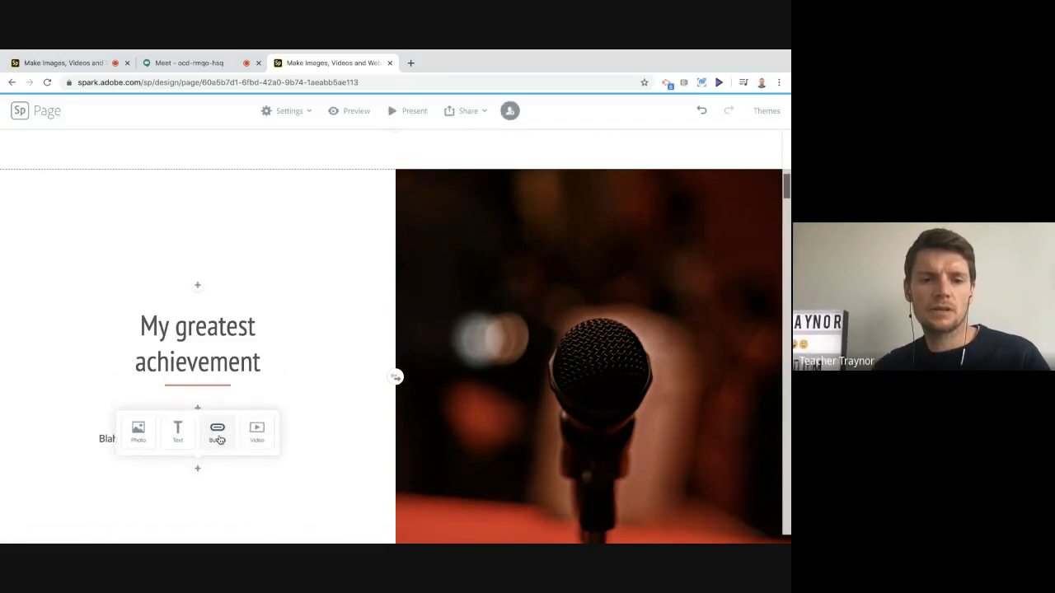
pyautogui.click(218, 432)
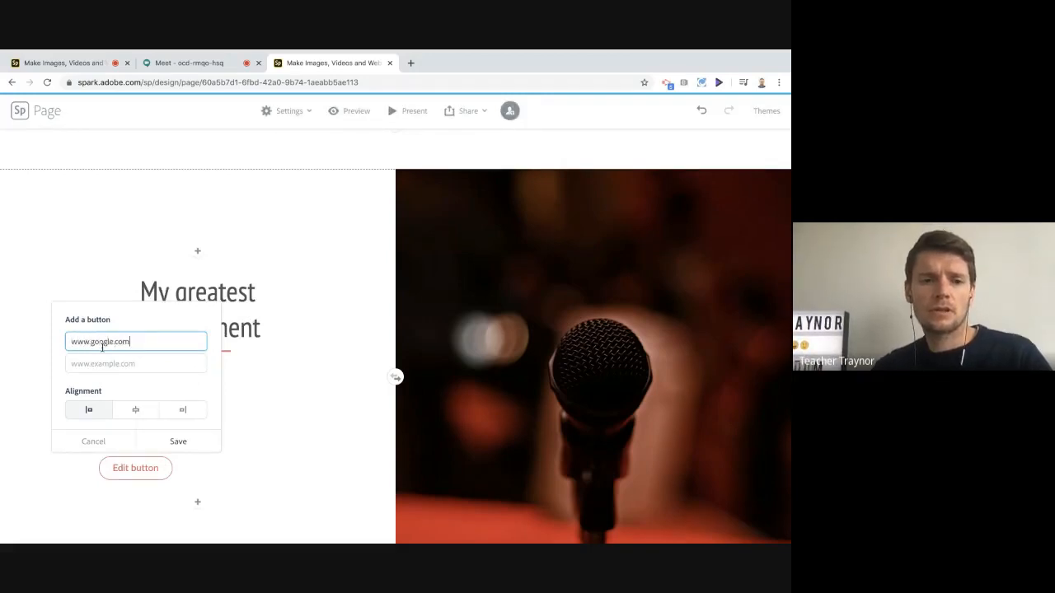
pyautogui.hotkey('ctrl', 'a')
pyautogui.hotkey('ctrl', 'c')
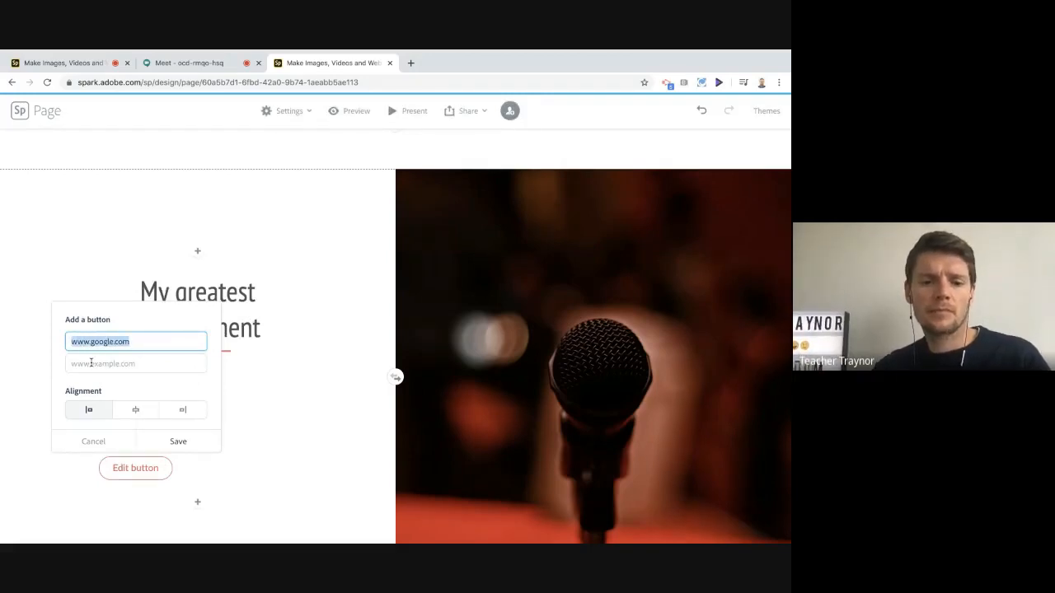
pyautogui.click(92, 365)
pyautogui.hotkey('ctrl', 'v')
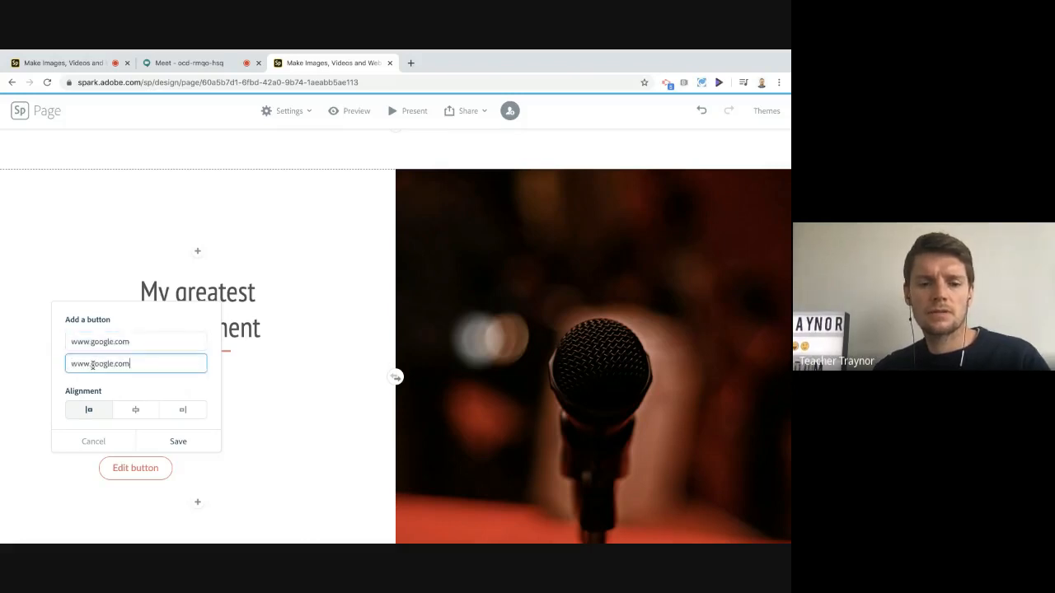
pyautogui.click(136, 410)
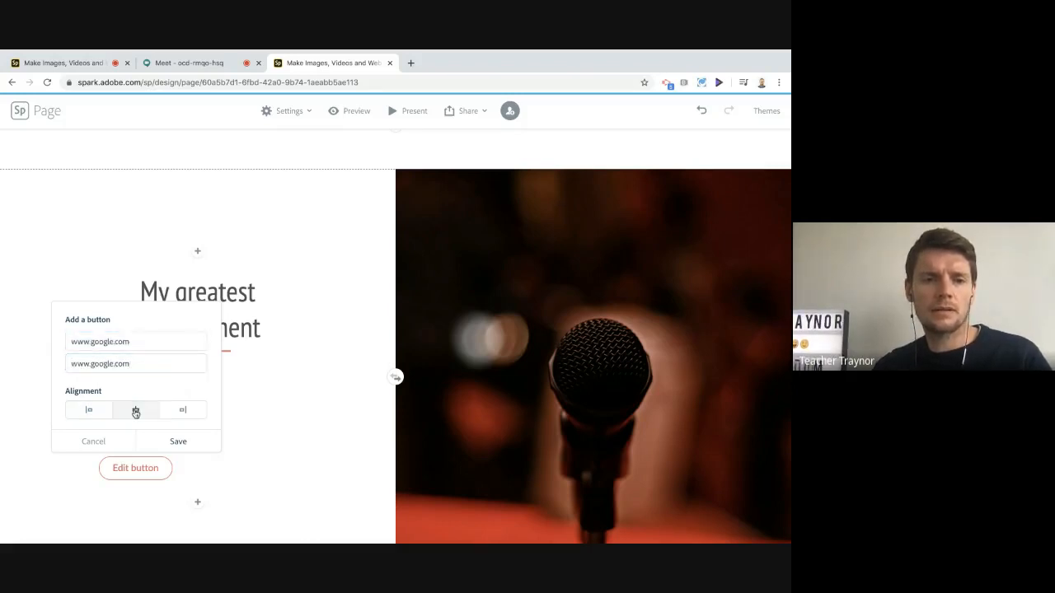
pyautogui.click(176, 442)
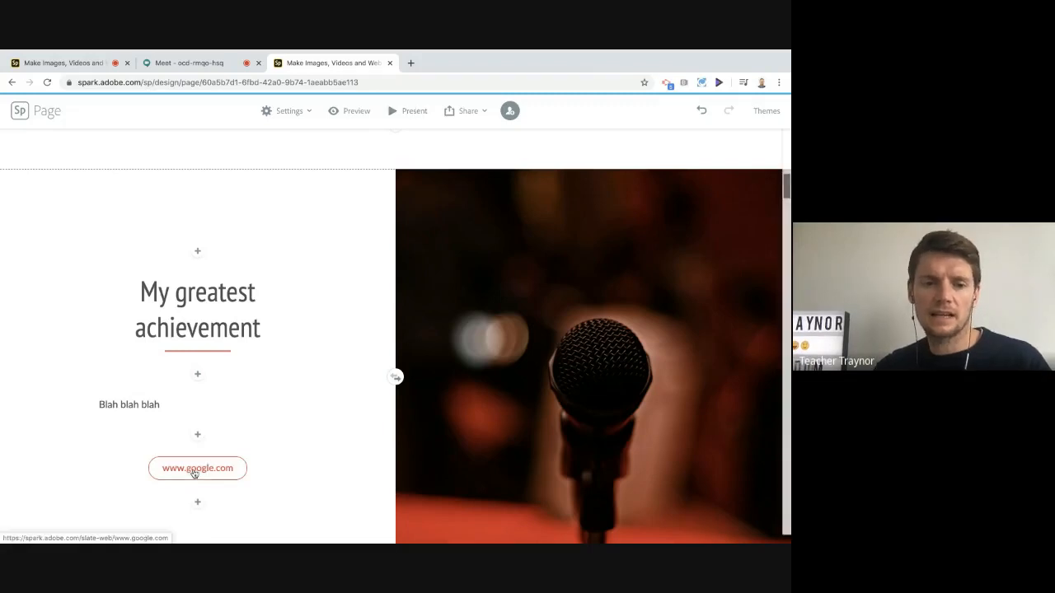
# Centre-align the 'Blah blah blah' paragraph.
pyautogui.scroll(-1, 278, 438)
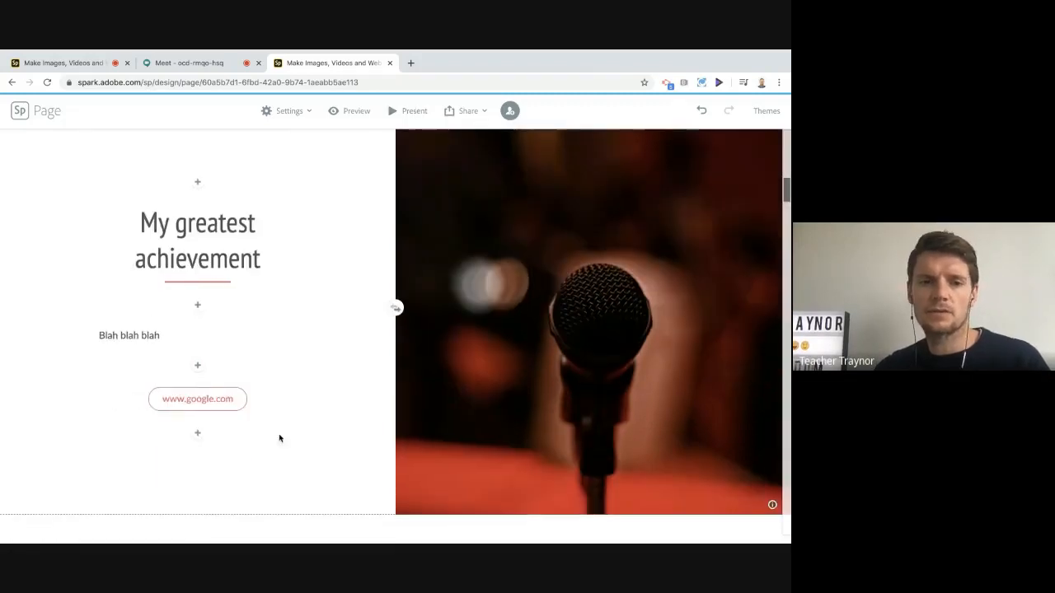
pyautogui.click(131, 334)
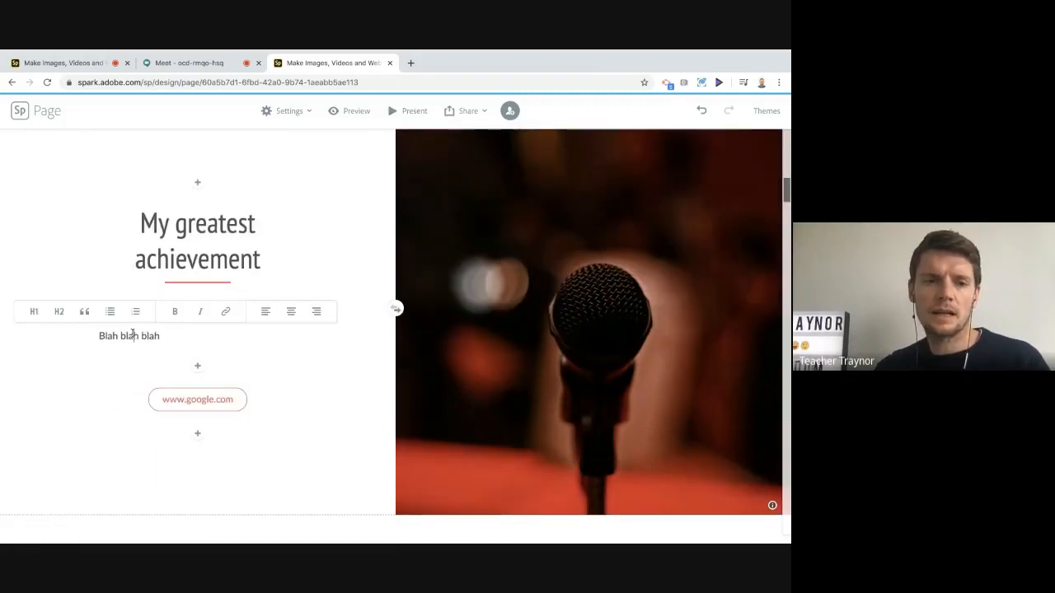
pyautogui.click(291, 311)
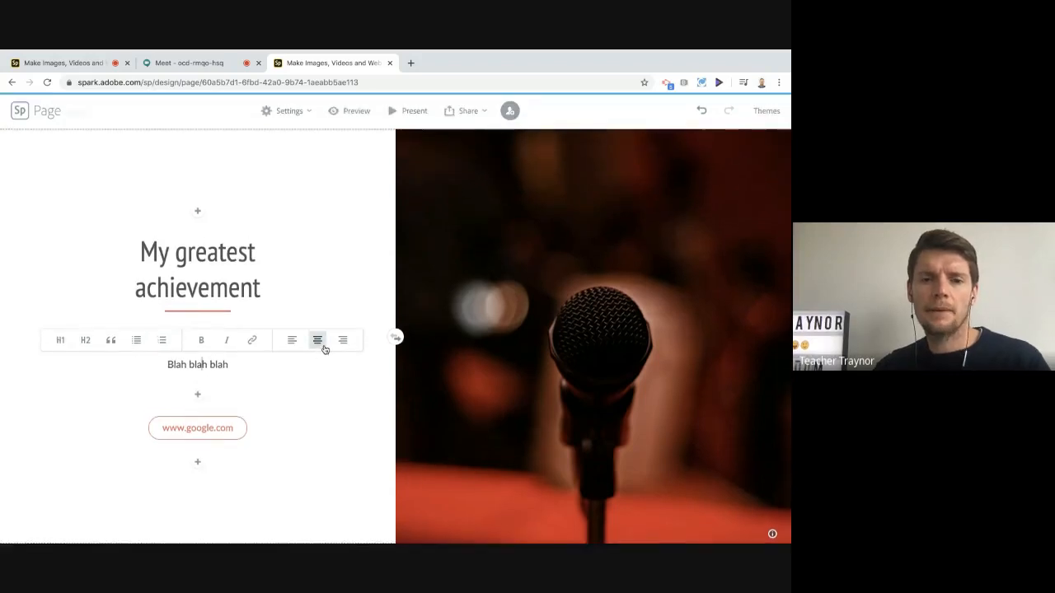
pyautogui.scroll(-5, 374, 419)
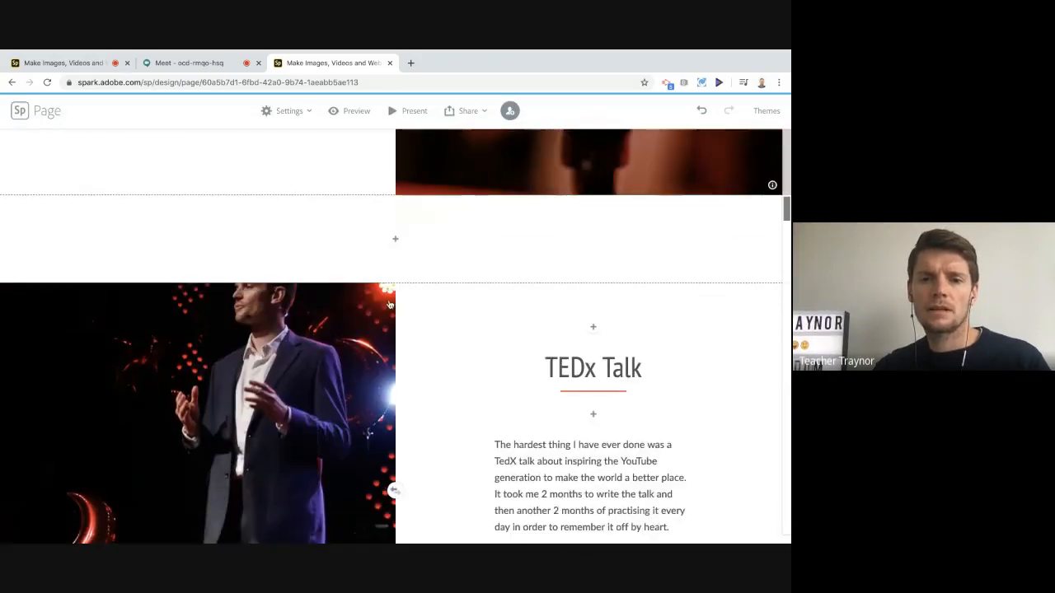
# Fill a new photo grid above TEDx Talk with eight 'speaking' photos, from microphone to village, and save.
pyautogui.click(393, 242)
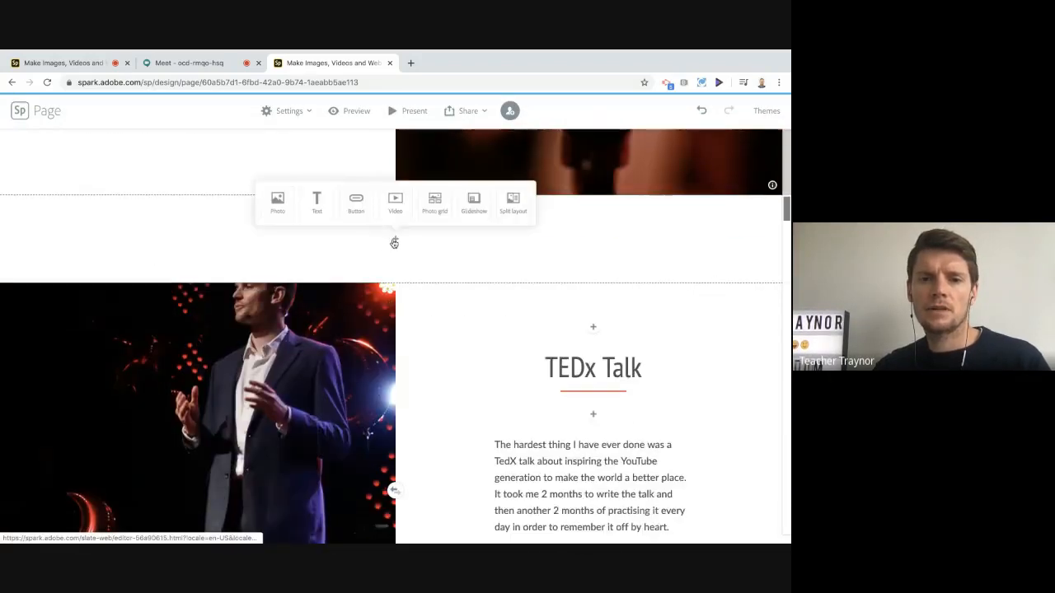
pyautogui.click(436, 206)
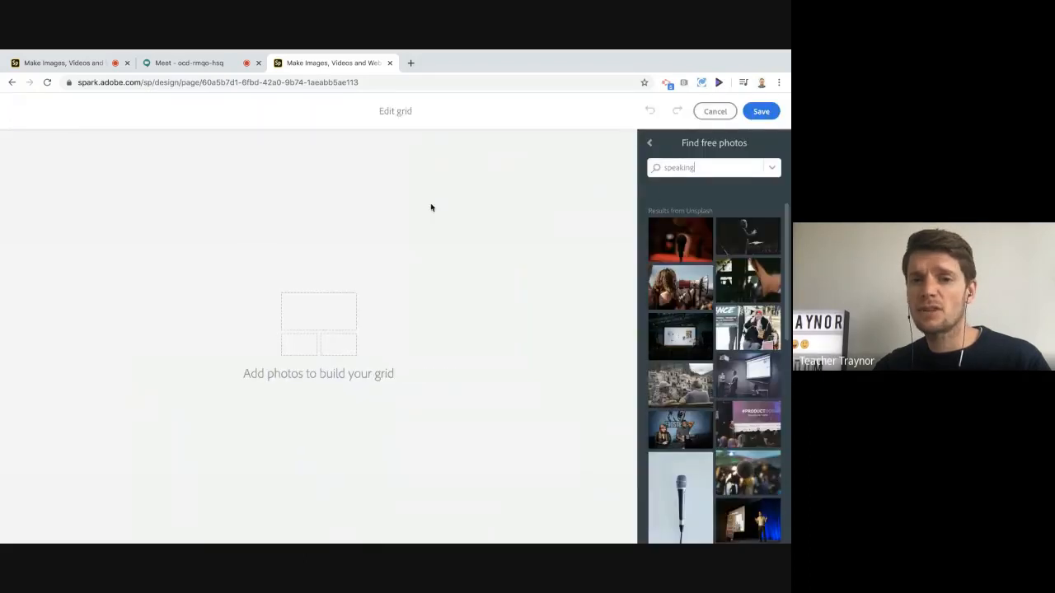
pyautogui.click(680, 242)
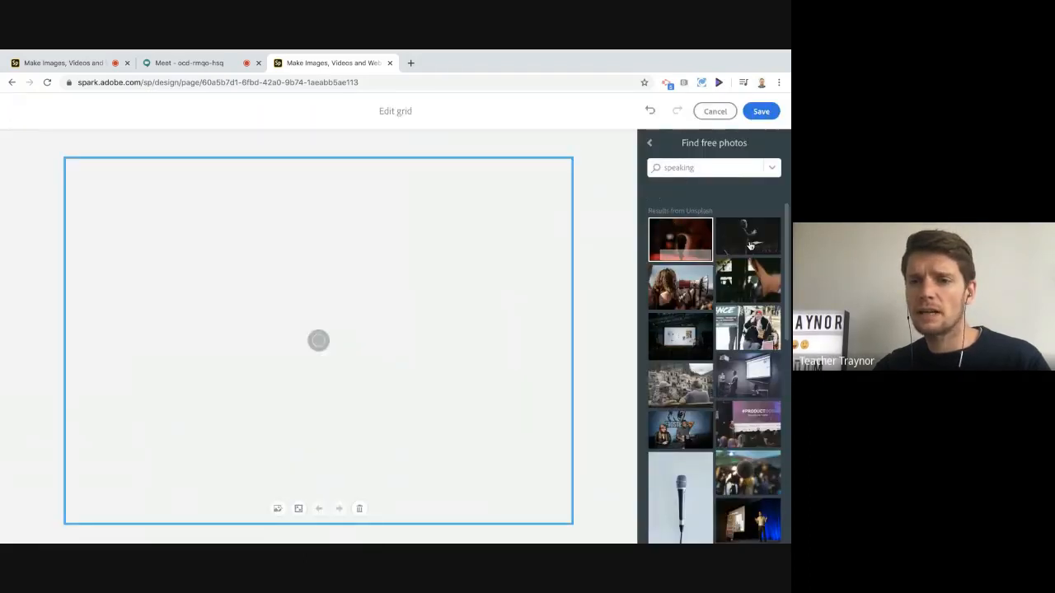
pyautogui.click(749, 244)
pyautogui.click(692, 294)
pyautogui.click(739, 289)
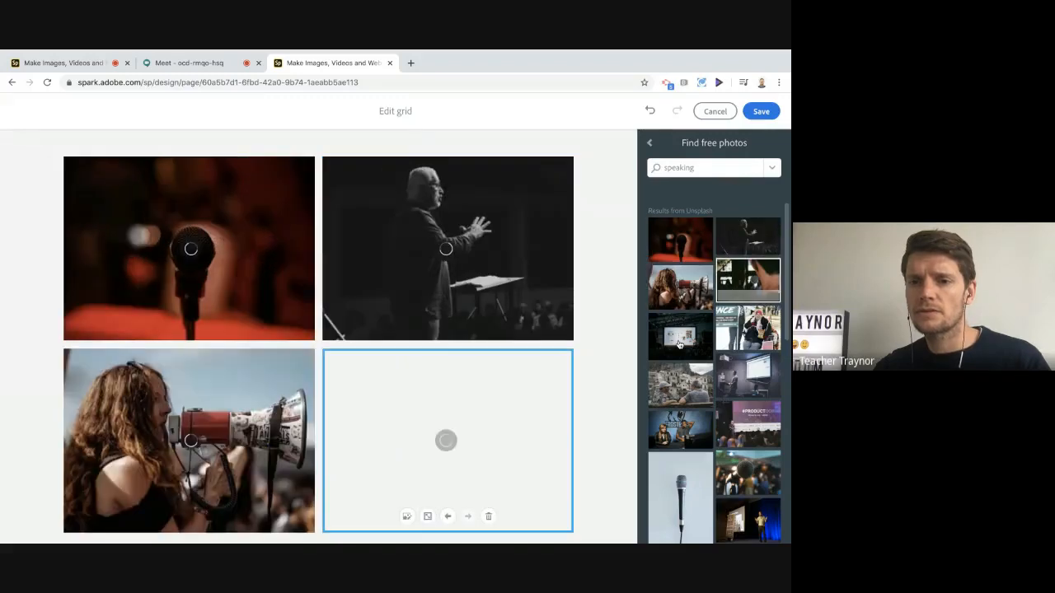
pyautogui.click(680, 334)
pyautogui.click(748, 328)
pyautogui.click(748, 377)
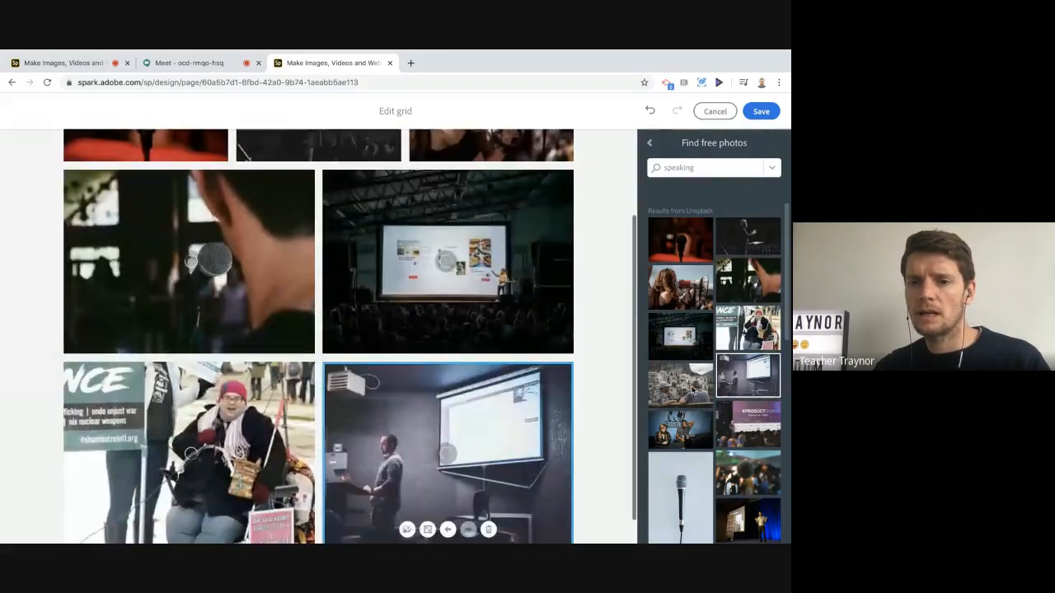
pyautogui.click(680, 385)
pyautogui.scroll(1, 590, 326)
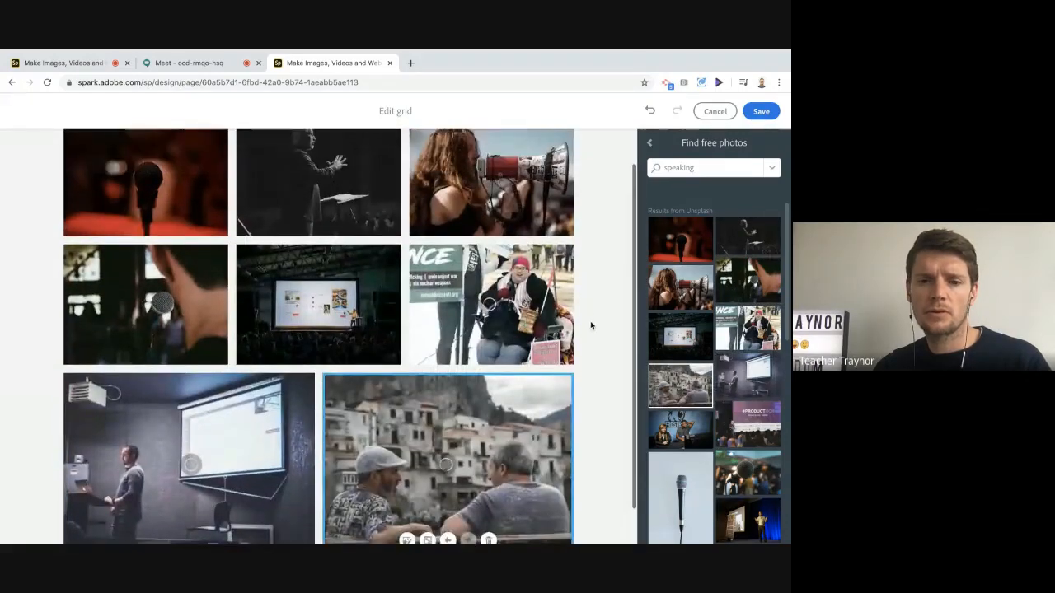
pyautogui.click(758, 112)
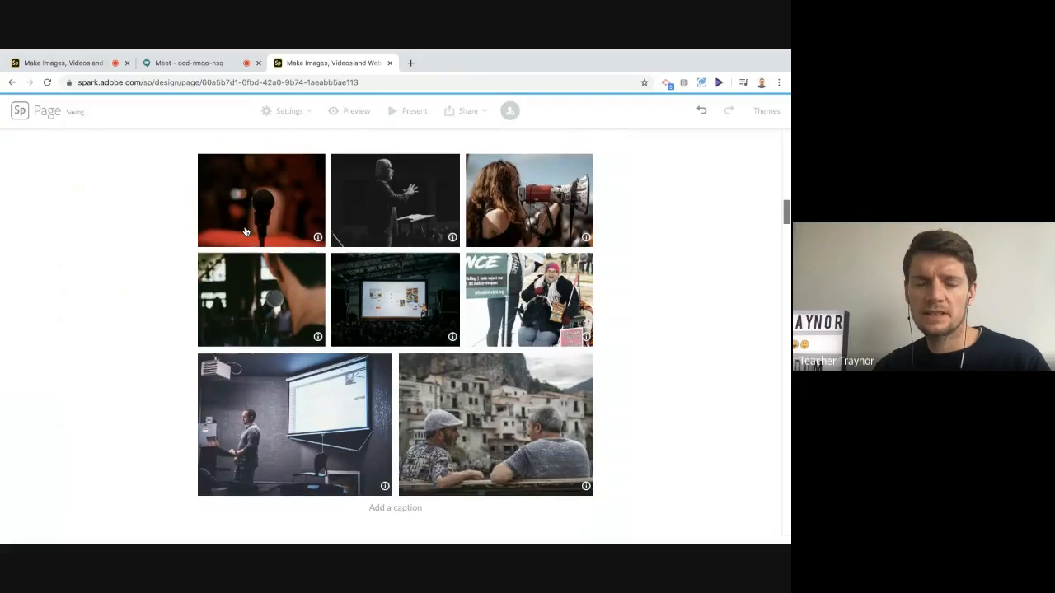
# Select the TEDx video block and open the add-content choices below it.
pyautogui.scroll(-2, 129, 323)
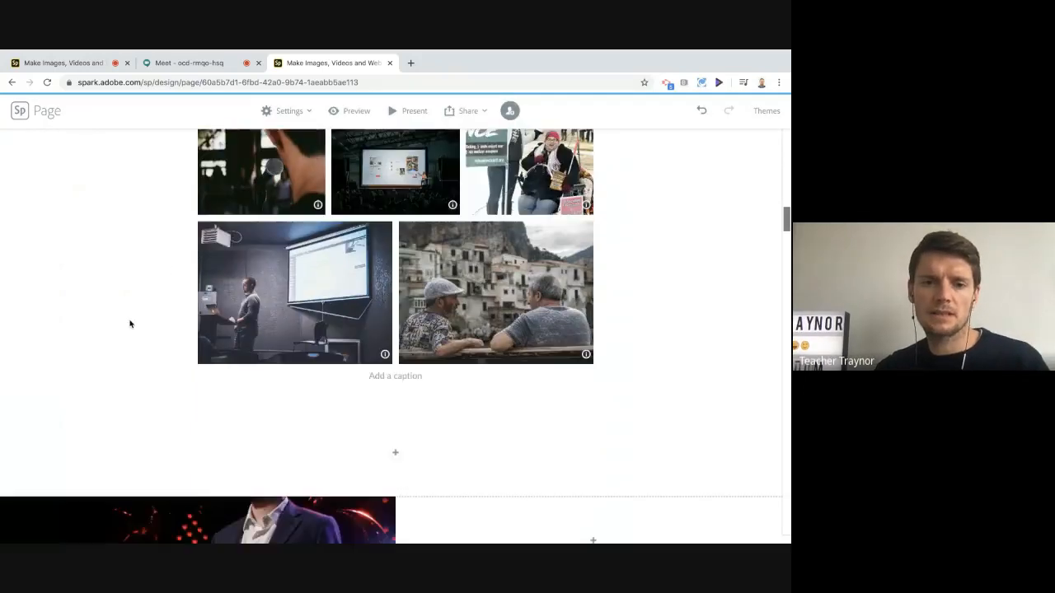
pyautogui.scroll(-1, 322, 388)
pyautogui.scroll(-7, 382, 395)
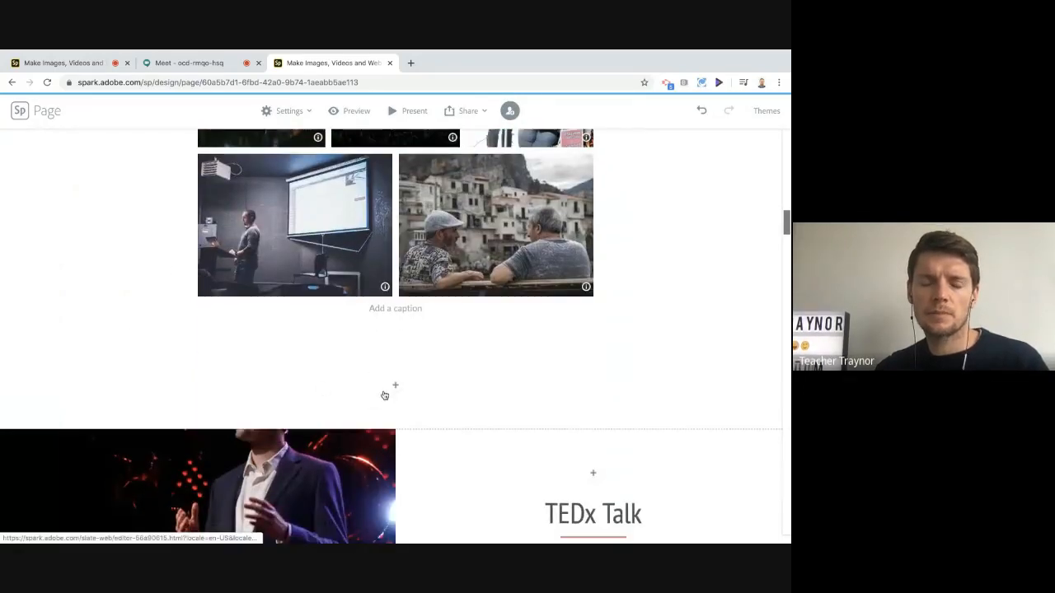
pyautogui.scroll(-1, 384, 396)
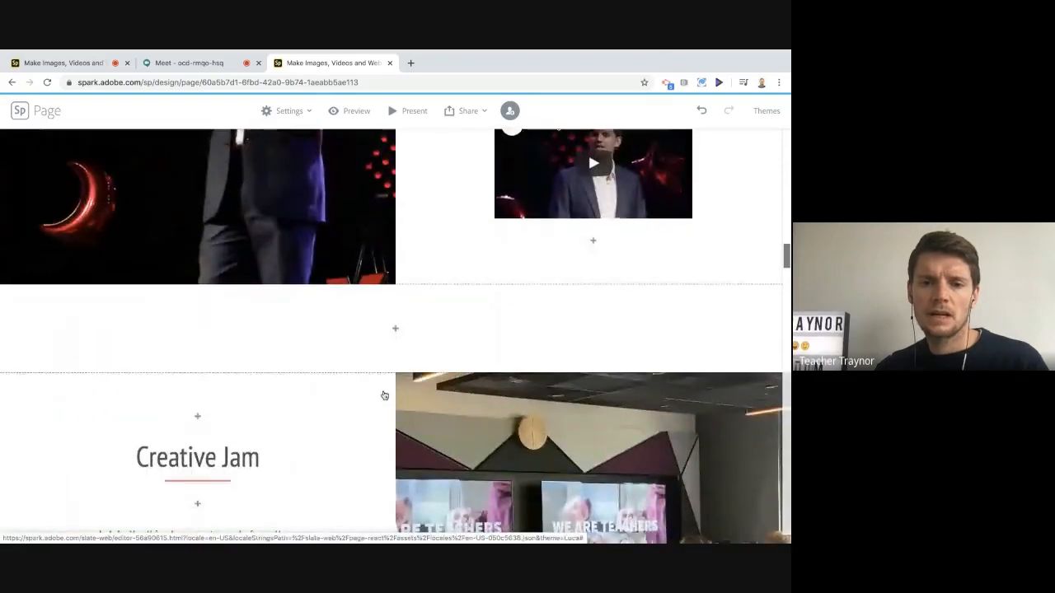
pyautogui.scroll(2, 384, 396)
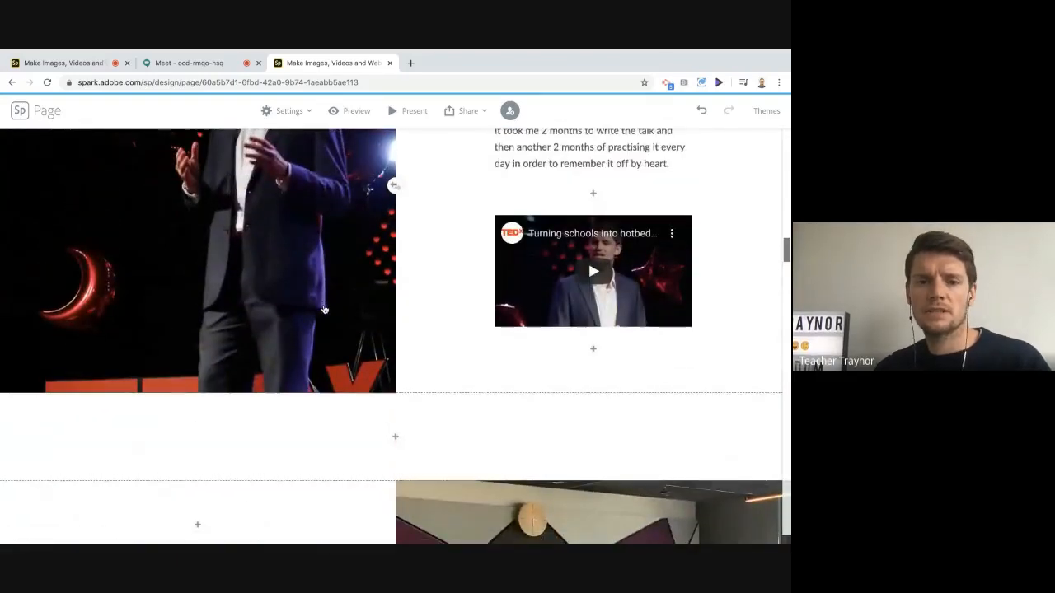
pyautogui.scroll(-3, 325, 309)
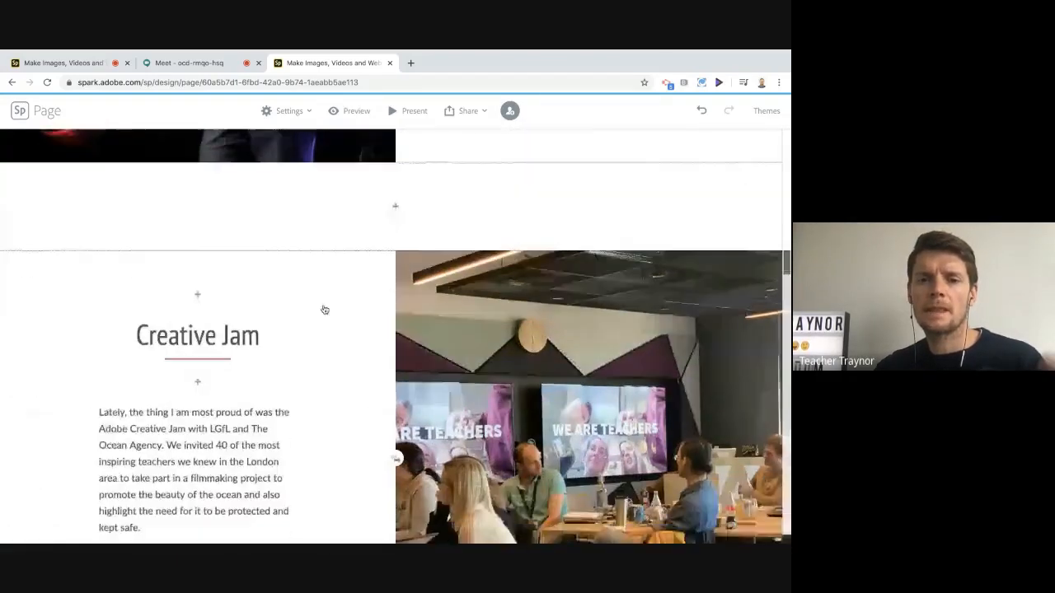
pyautogui.scroll(2, 325, 309)
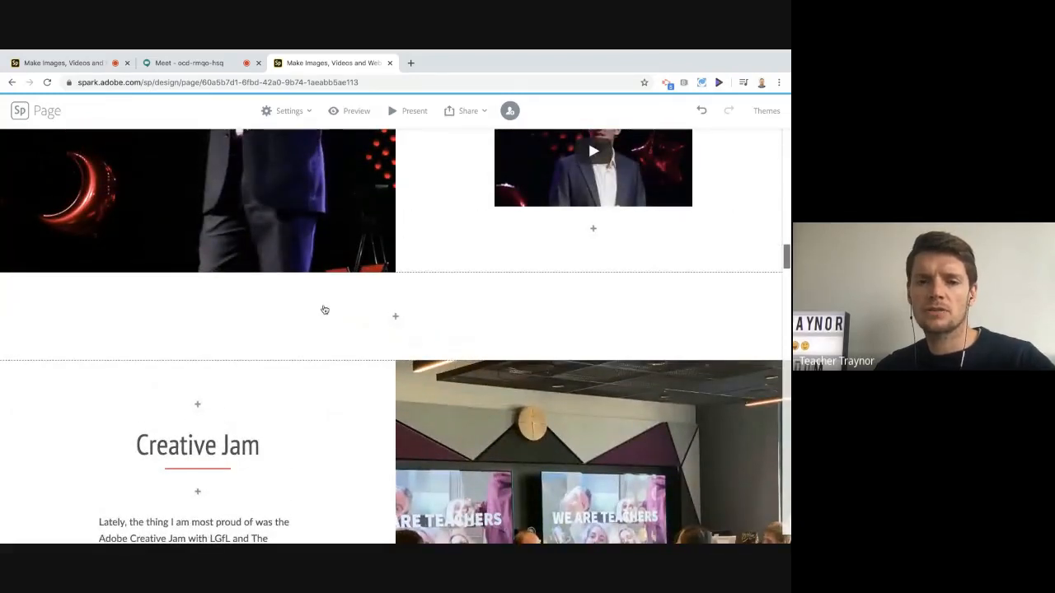
pyautogui.scroll(-3, 324, 309)
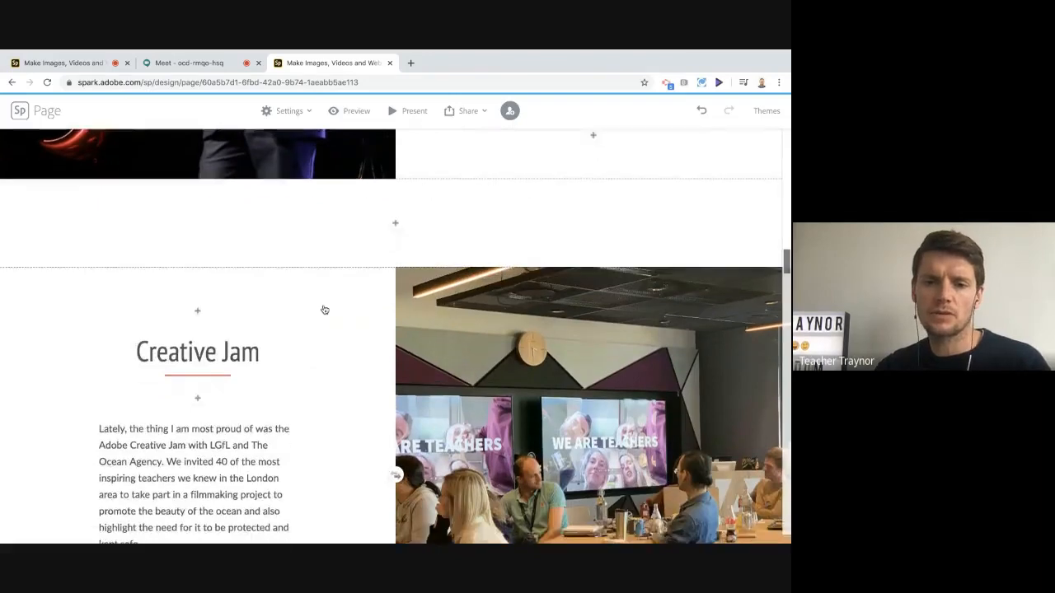
pyautogui.scroll(4, 325, 309)
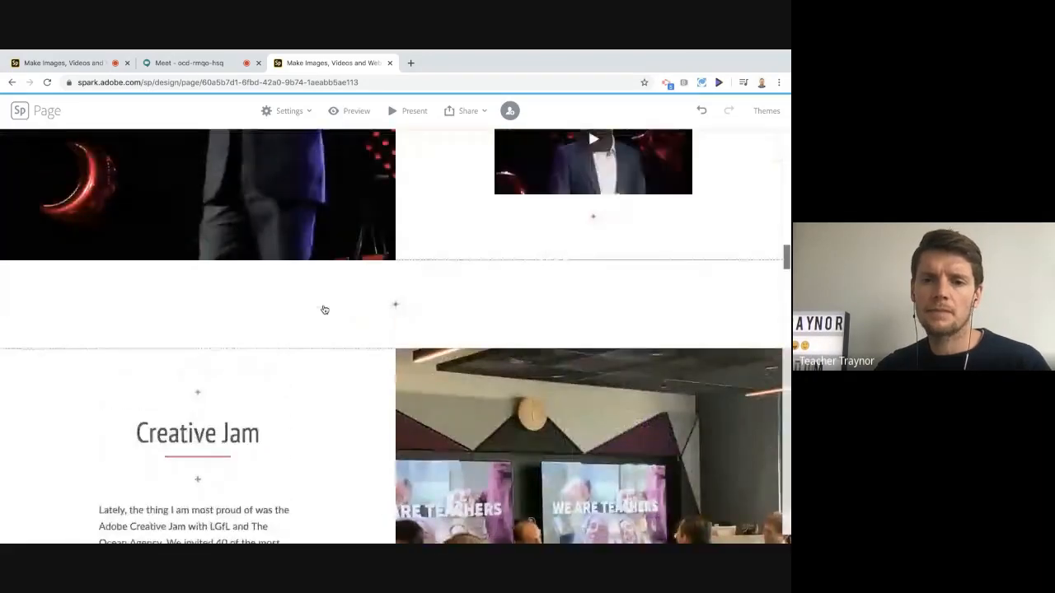
pyautogui.click(587, 226)
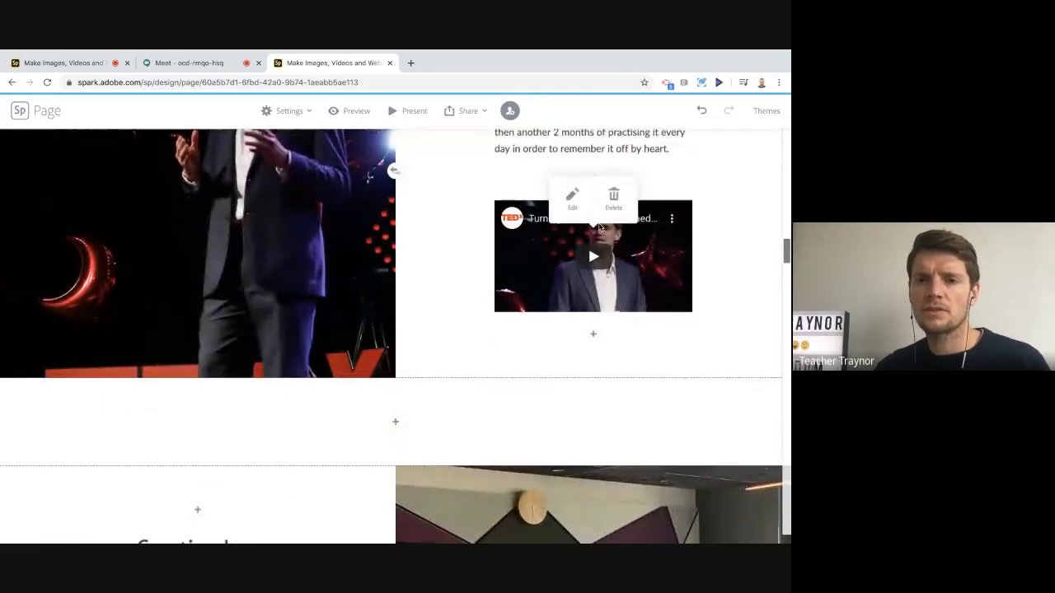
pyautogui.click(593, 334)
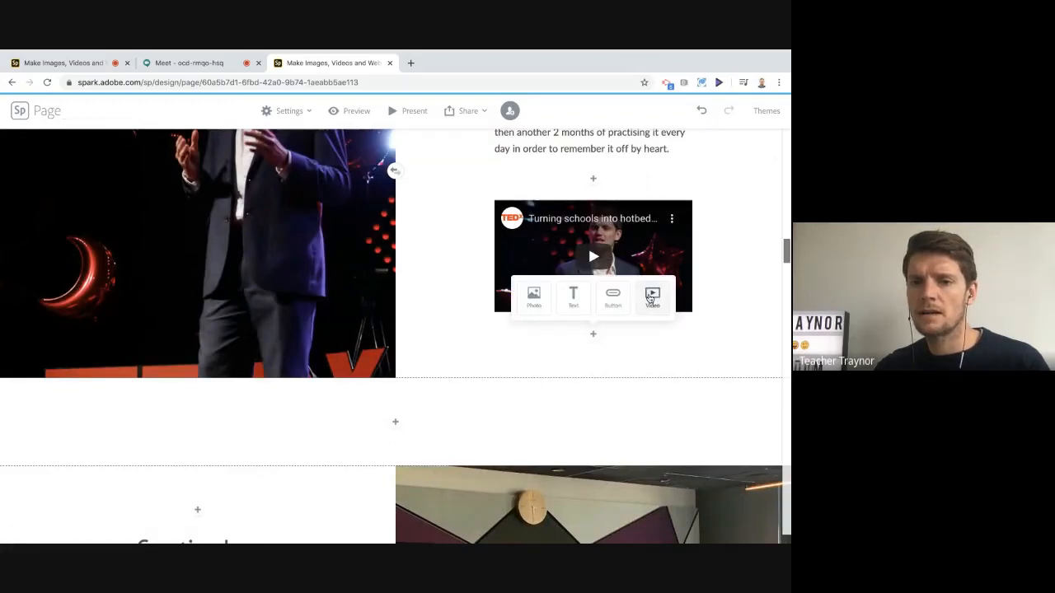
pyautogui.click(598, 226)
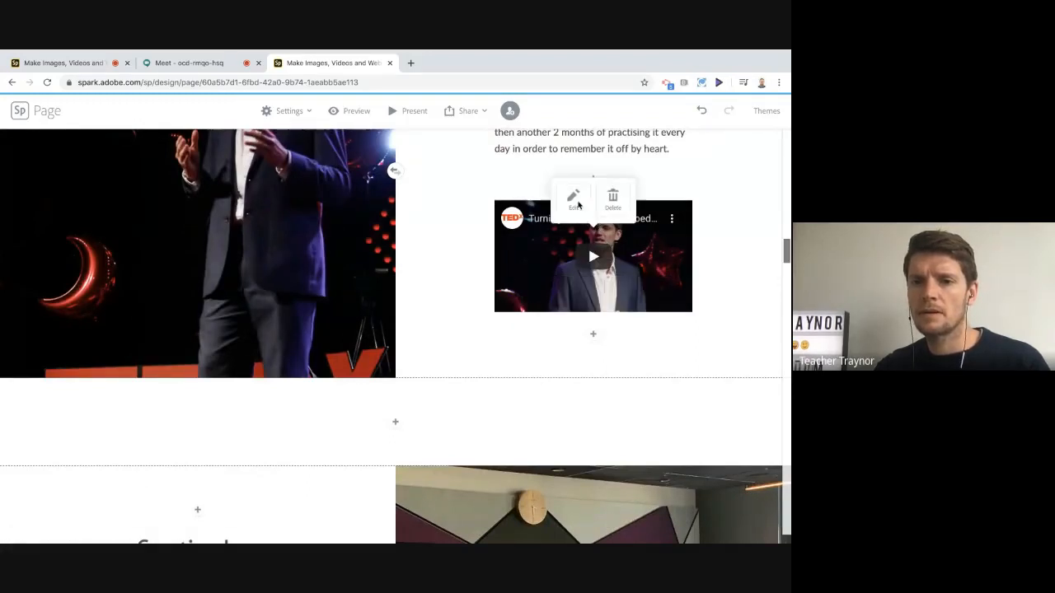
pyautogui.click(574, 200)
pyautogui.hotkey('ctrl', 'a')
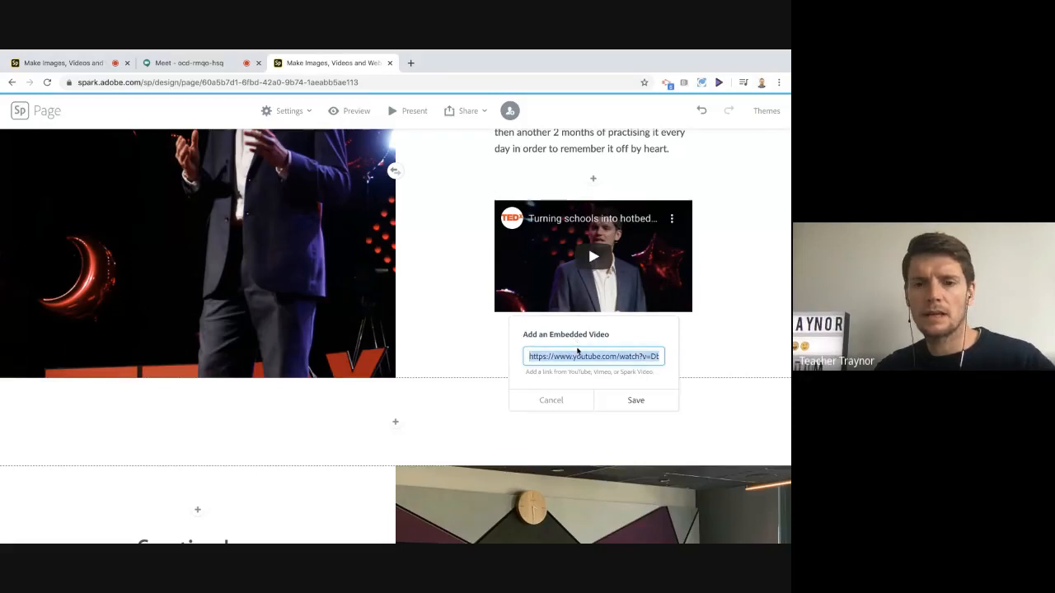
pyautogui.click(560, 401)
pyautogui.click(592, 333)
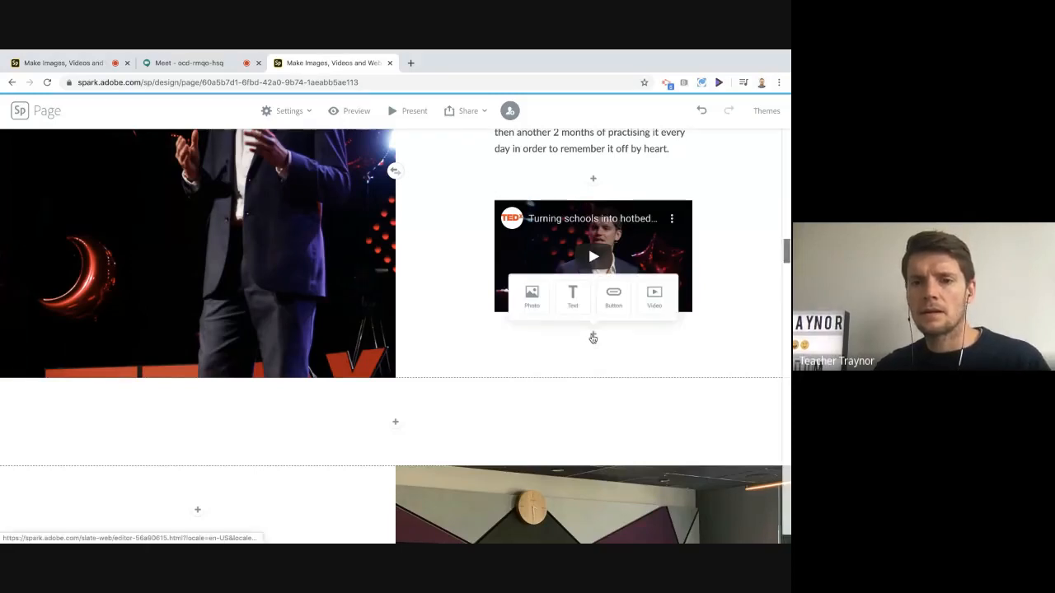
pyautogui.click(651, 297)
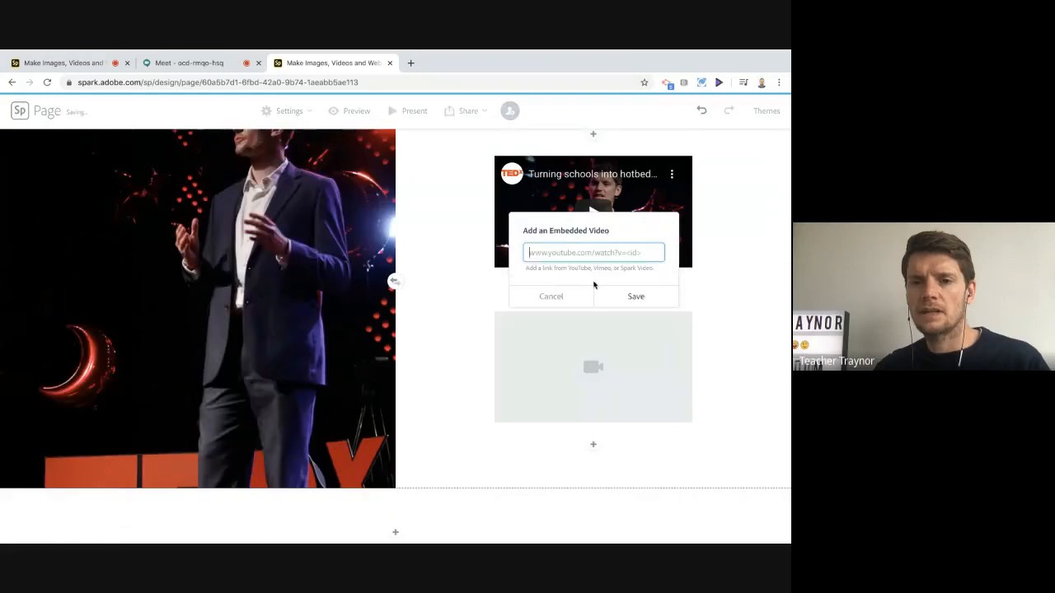
pyautogui.write('https://www.youtube.com/watch?v=Dbturw8_vLo')
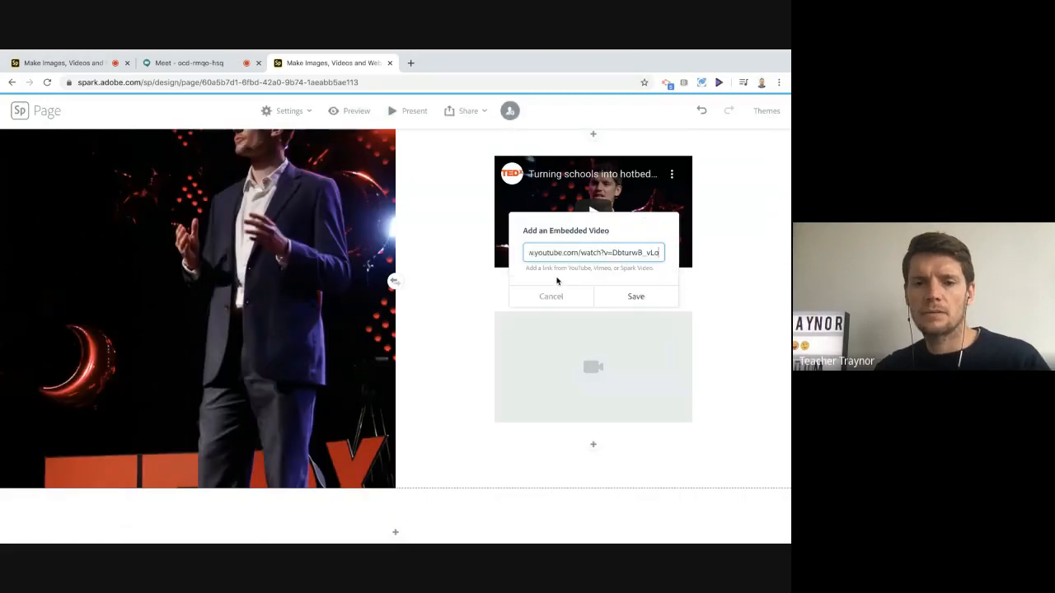
pyautogui.click(619, 298)
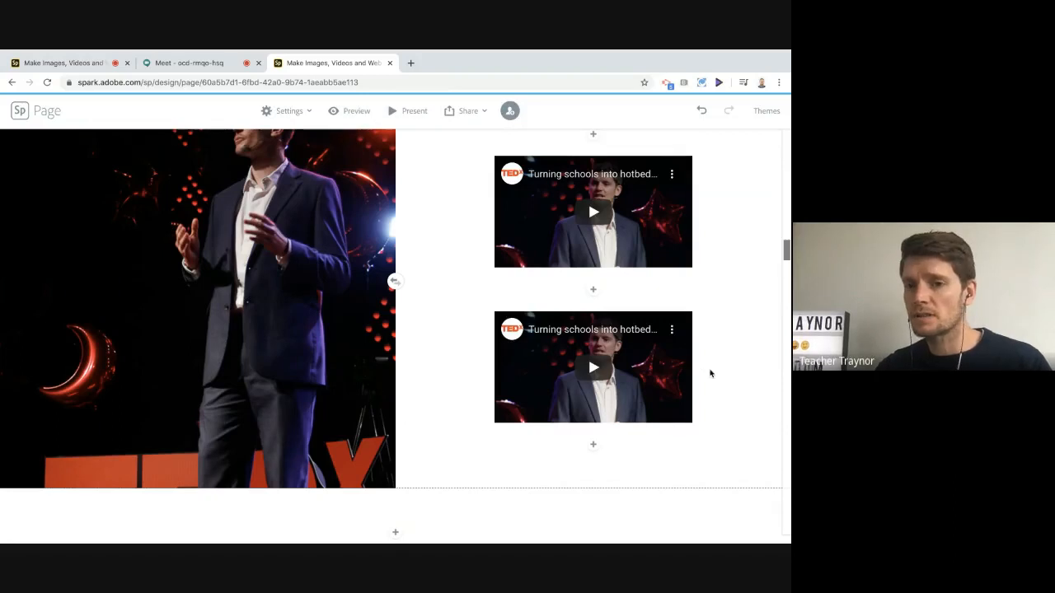
pyautogui.scroll(1, 710, 373)
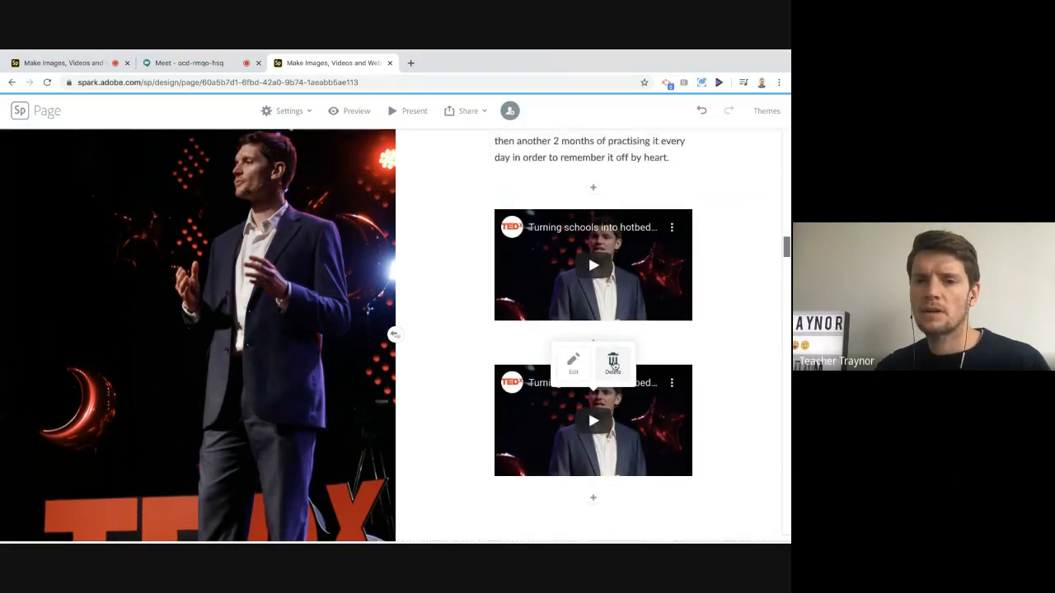
pyautogui.click(613, 365)
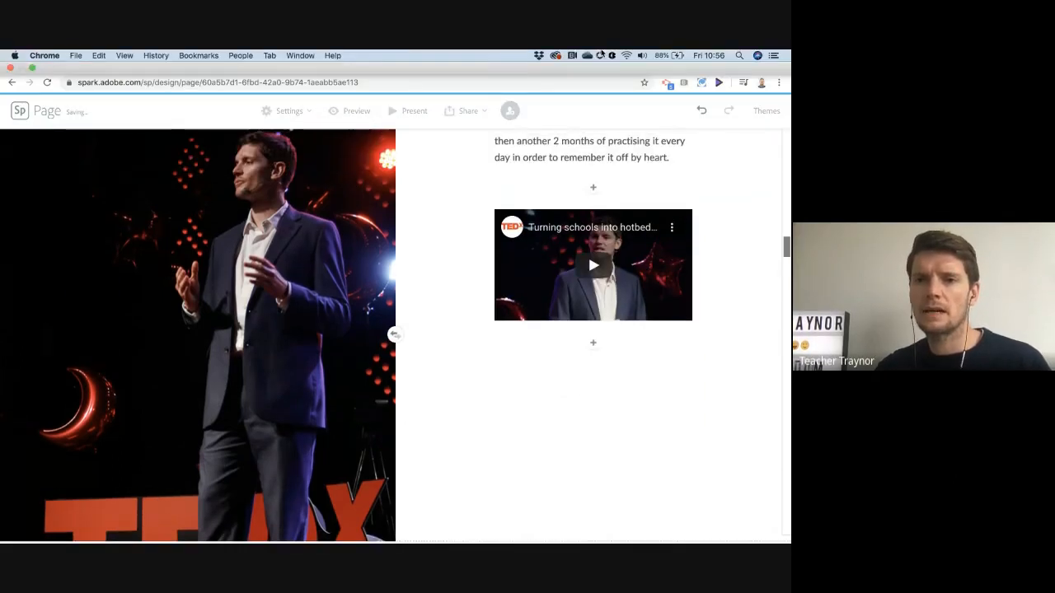
# Open the add-content choices between the LEO Live Lessons collage and My Ideal Classroom.
pyautogui.scroll(-10, 716, 304)
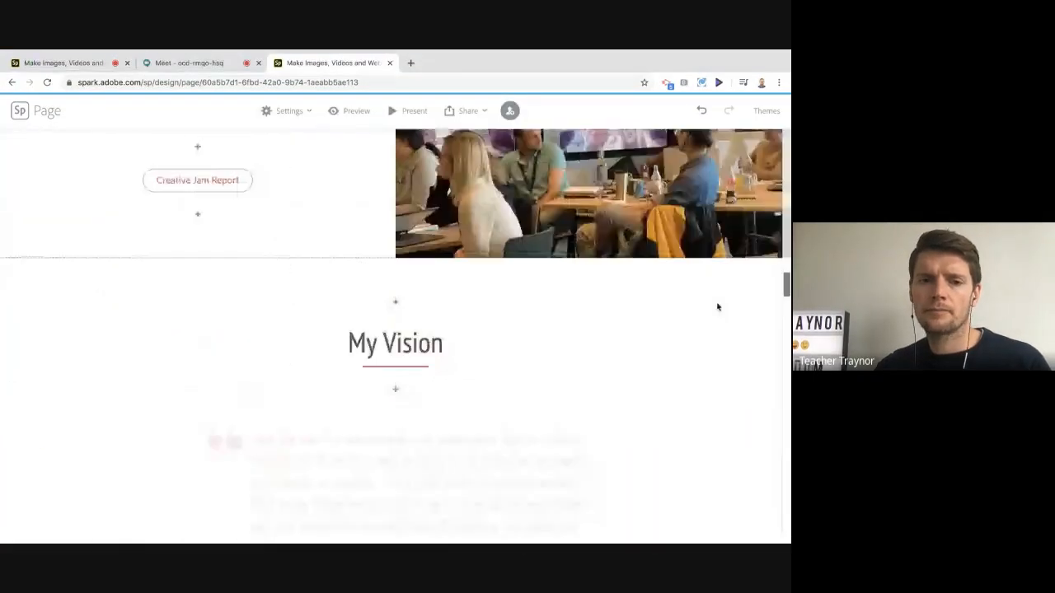
pyautogui.scroll(-2, 717, 306)
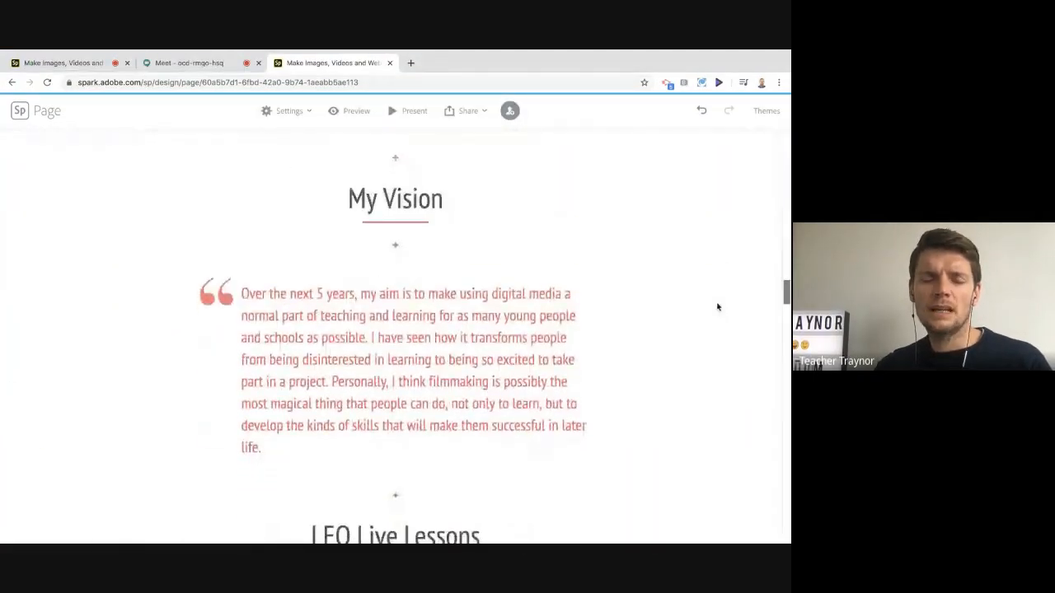
pyautogui.scroll(-6, 717, 307)
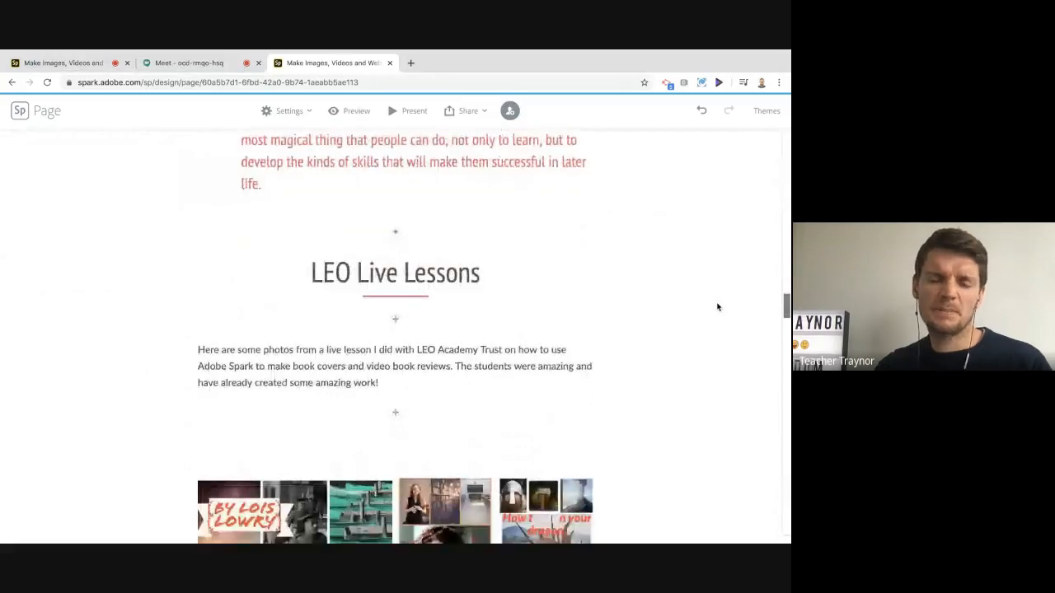
pyautogui.scroll(-5, 717, 306)
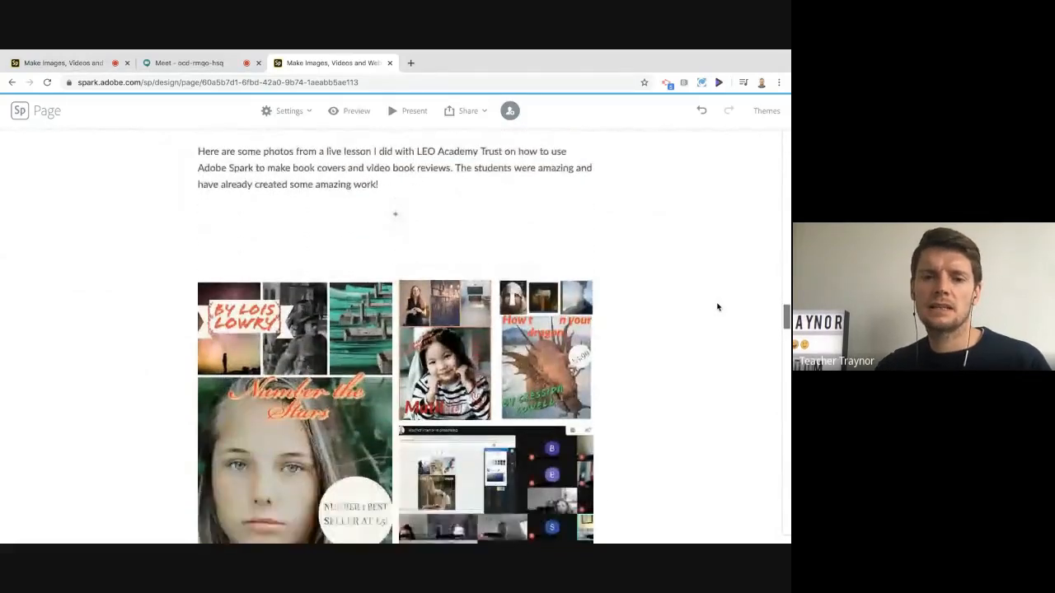
pyautogui.scroll(-8, 717, 307)
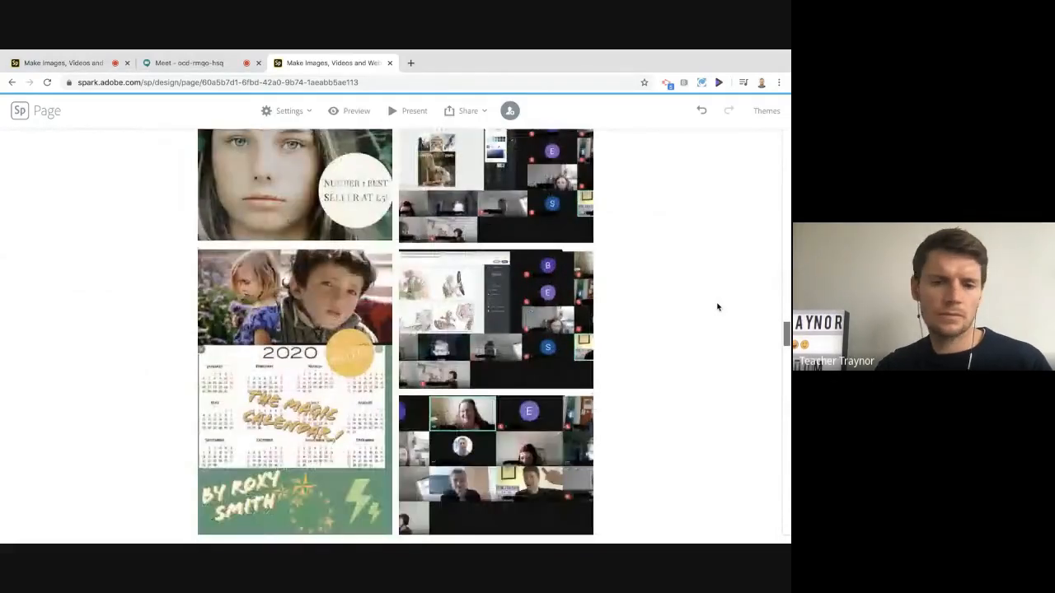
pyautogui.scroll(-12, 717, 307)
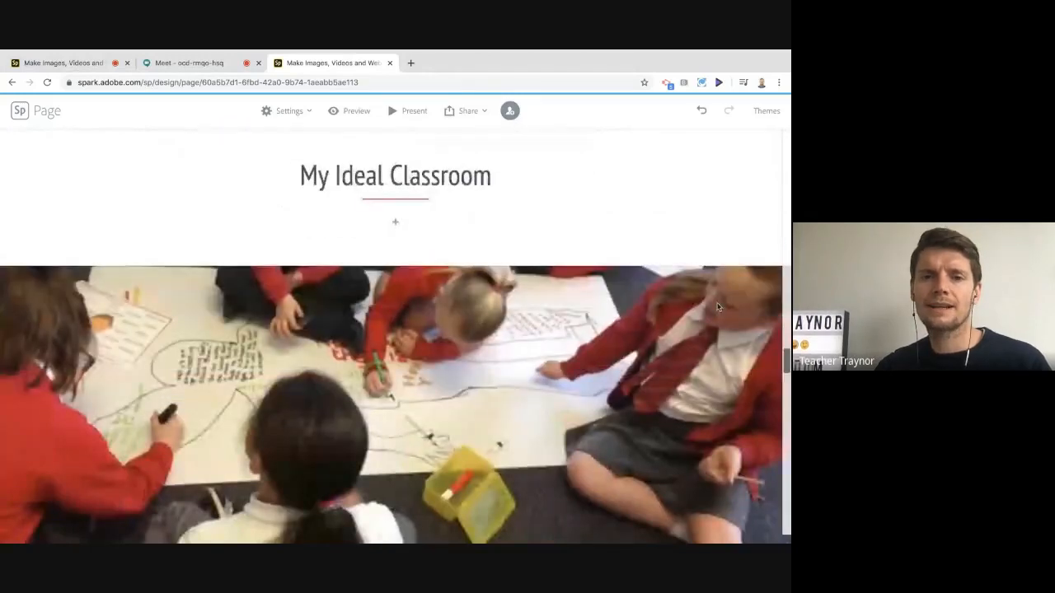
pyautogui.scroll(4, 717, 307)
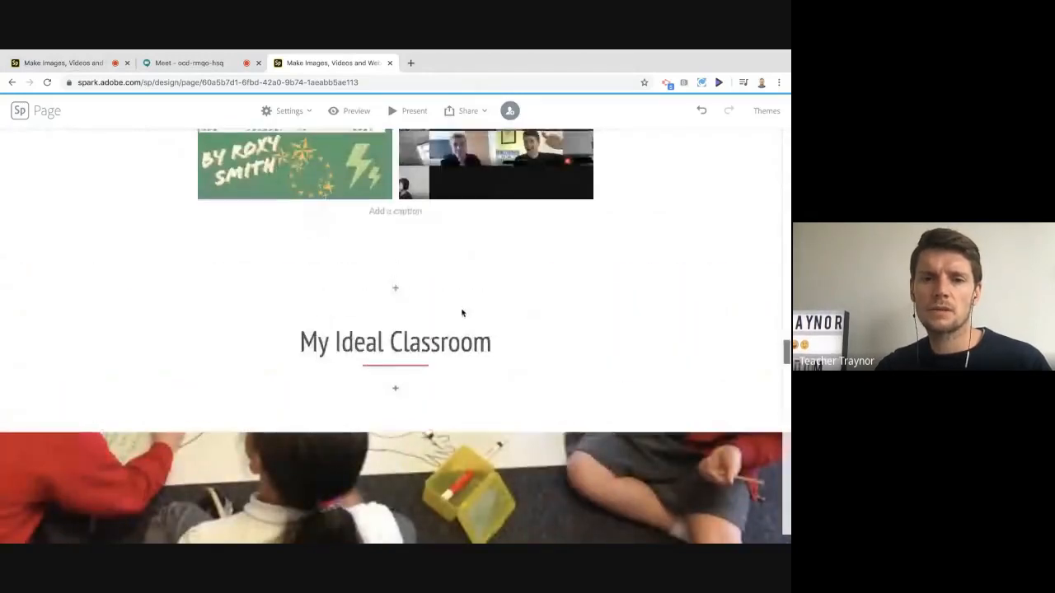
pyautogui.click(394, 388)
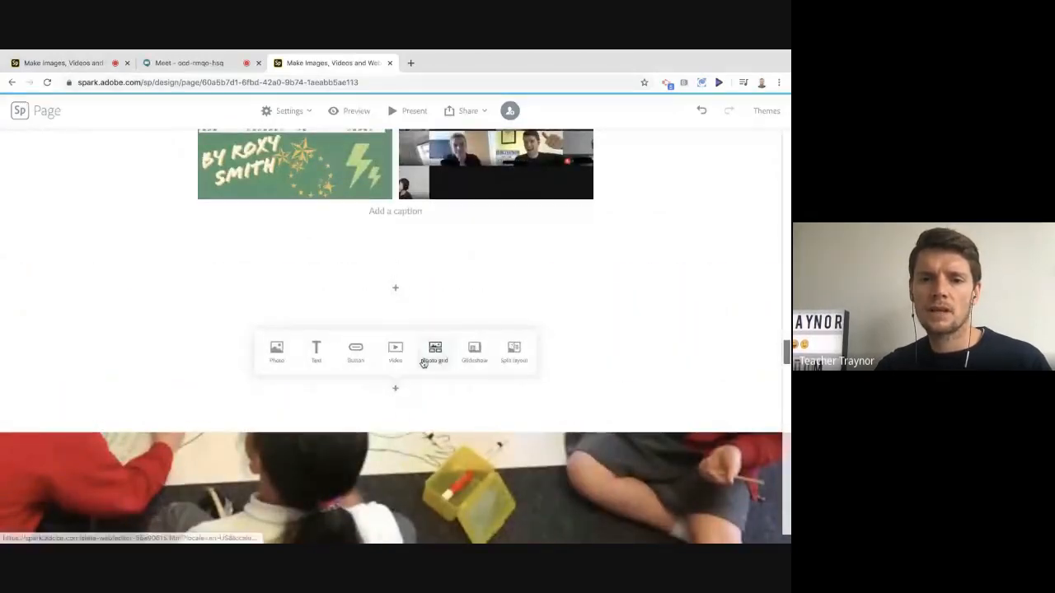
# Start a glideshow with the microphone, presenter-at-projector and women-at-table 'speaking' photos.
pyautogui.click(473, 353)
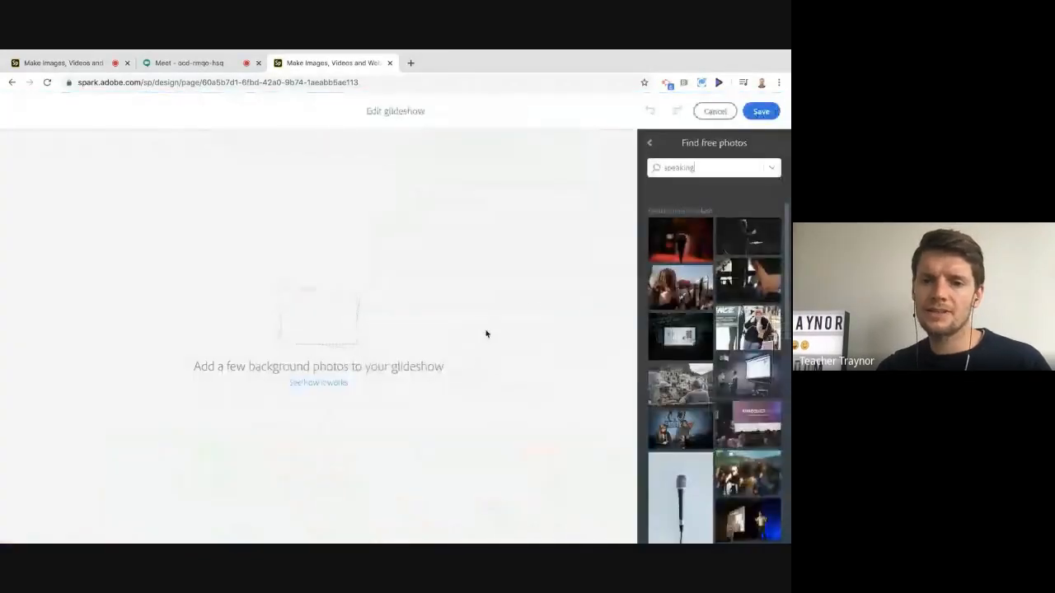
pyautogui.click(681, 247)
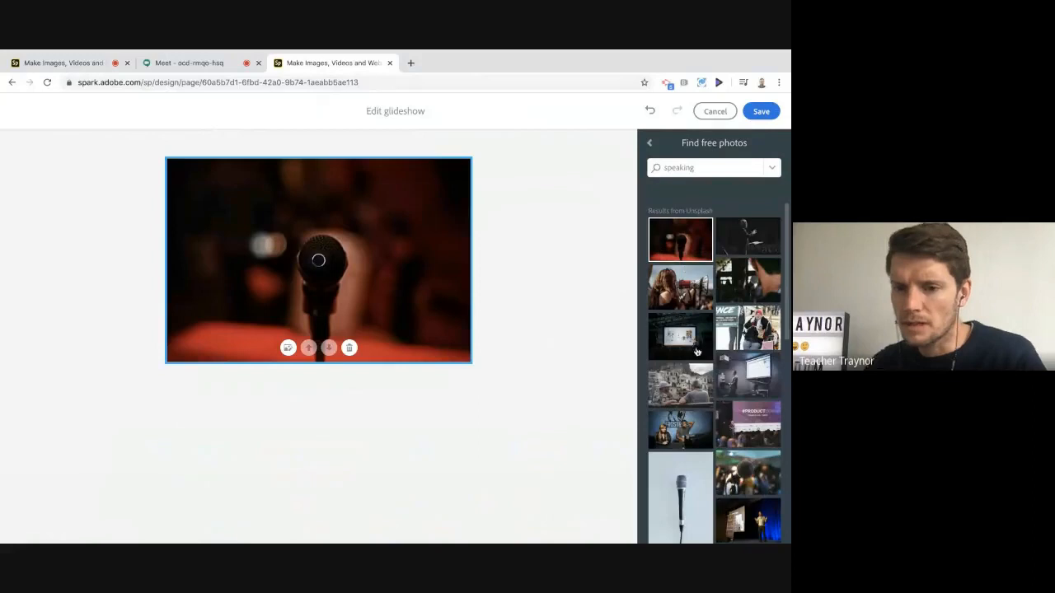
pyautogui.click(747, 375)
pyautogui.scroll(-5, 699, 464)
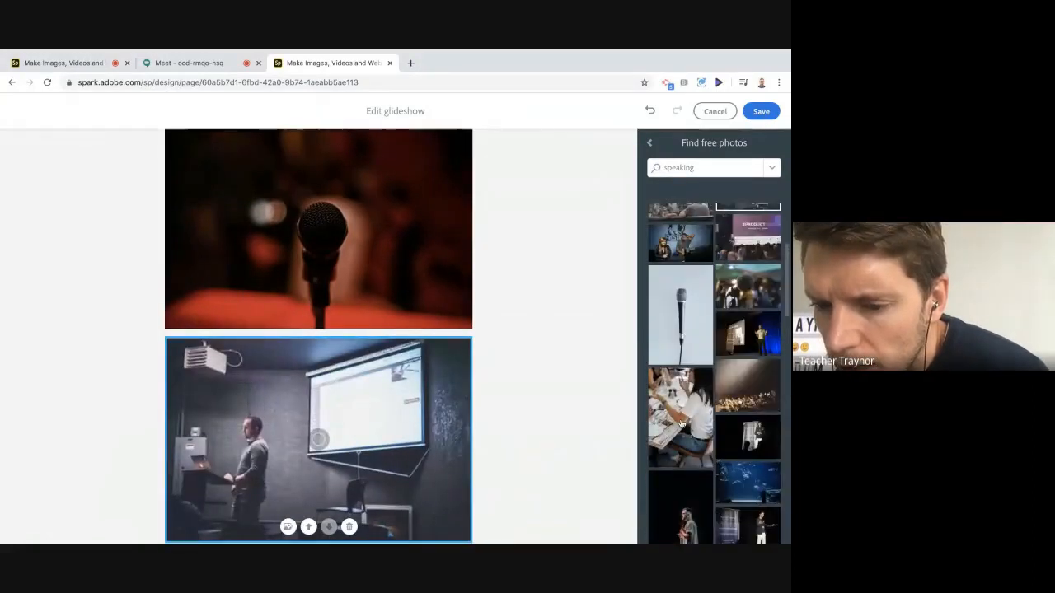
pyautogui.click(680, 424)
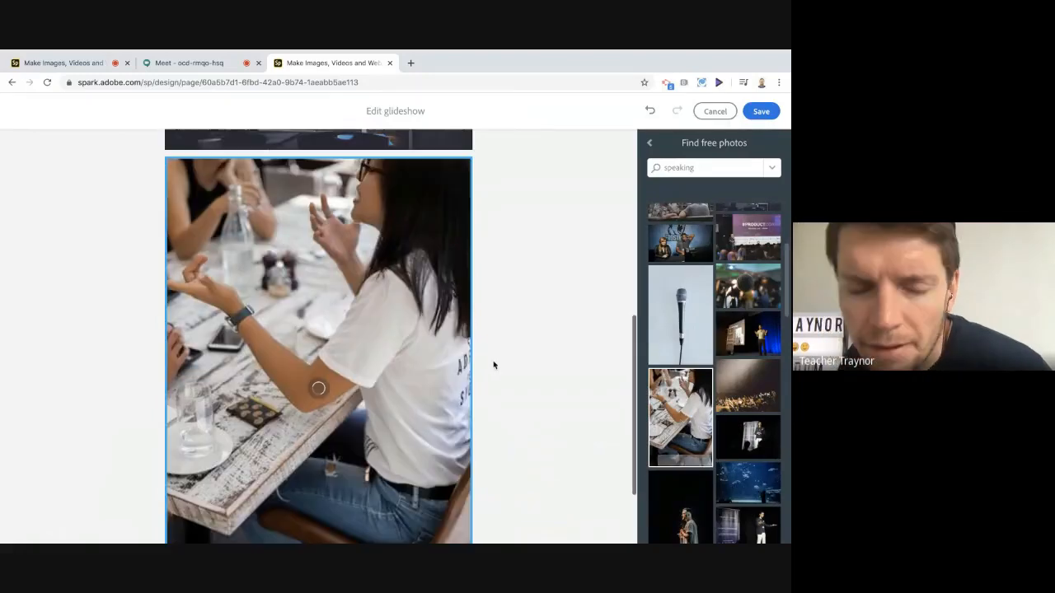
# Move the table photo one slide earlier and save the glideshow.
pyautogui.scroll(3, 493, 365)
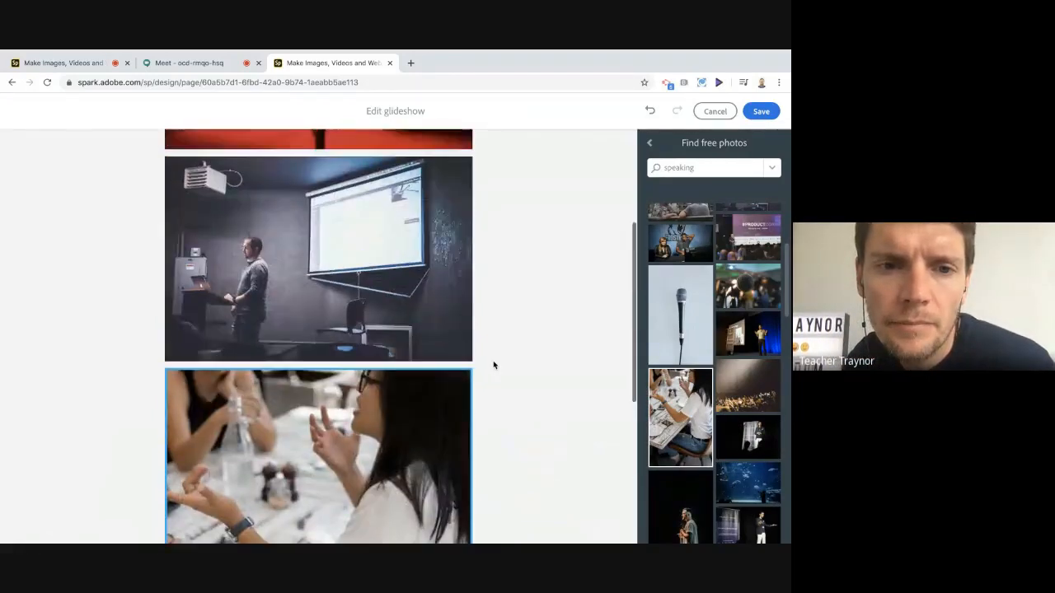
pyautogui.scroll(-2, 493, 365)
pyautogui.scroll(-2, 493, 365)
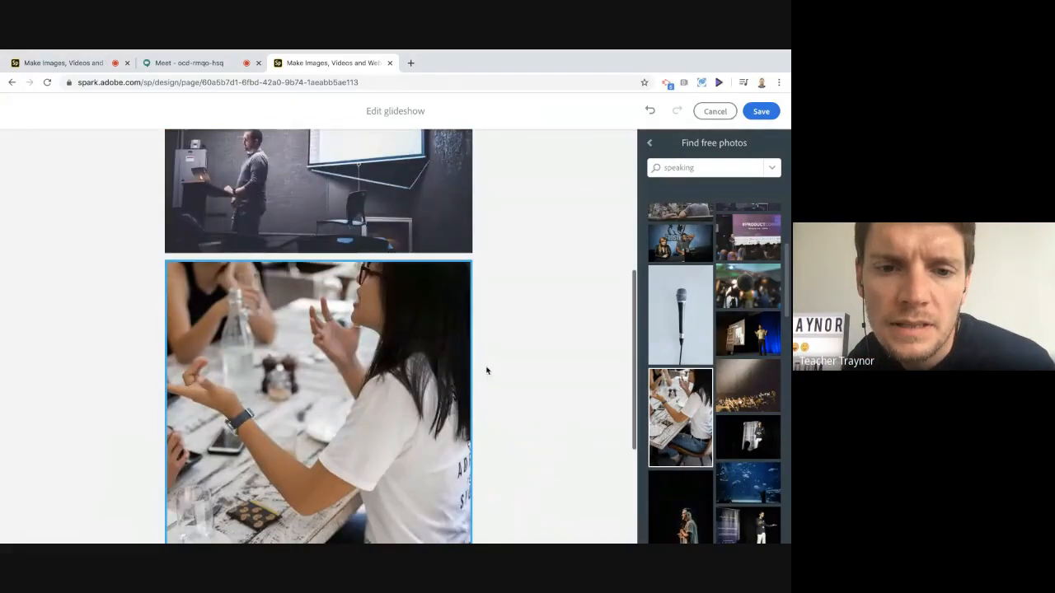
pyautogui.scroll(-3, 339, 442)
pyautogui.scroll(-1, 339, 442)
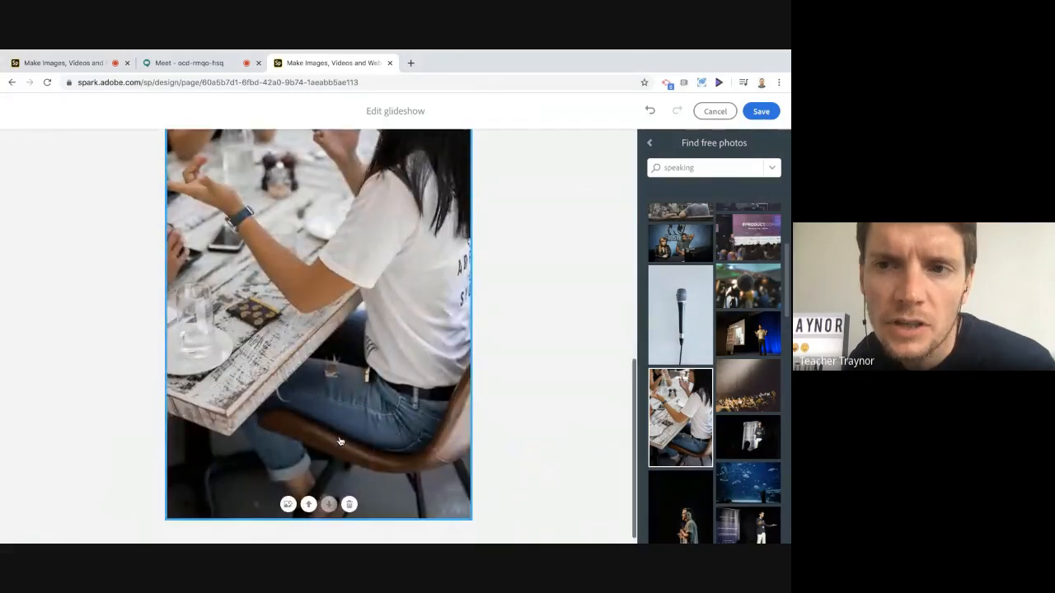
pyautogui.scroll(1, 308, 504)
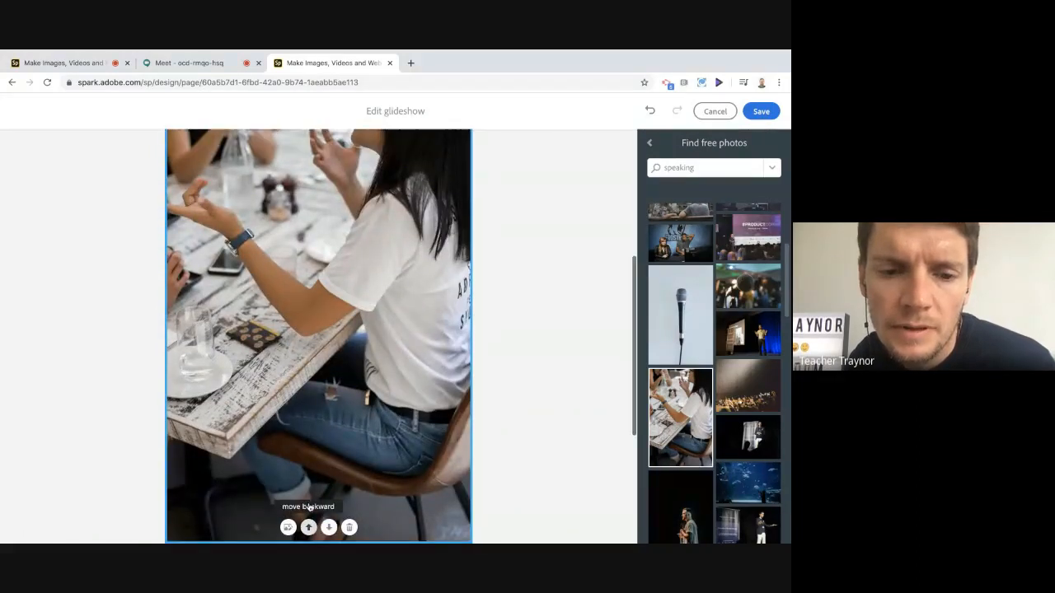
pyautogui.click(308, 524)
pyautogui.scroll(-5, 365, 385)
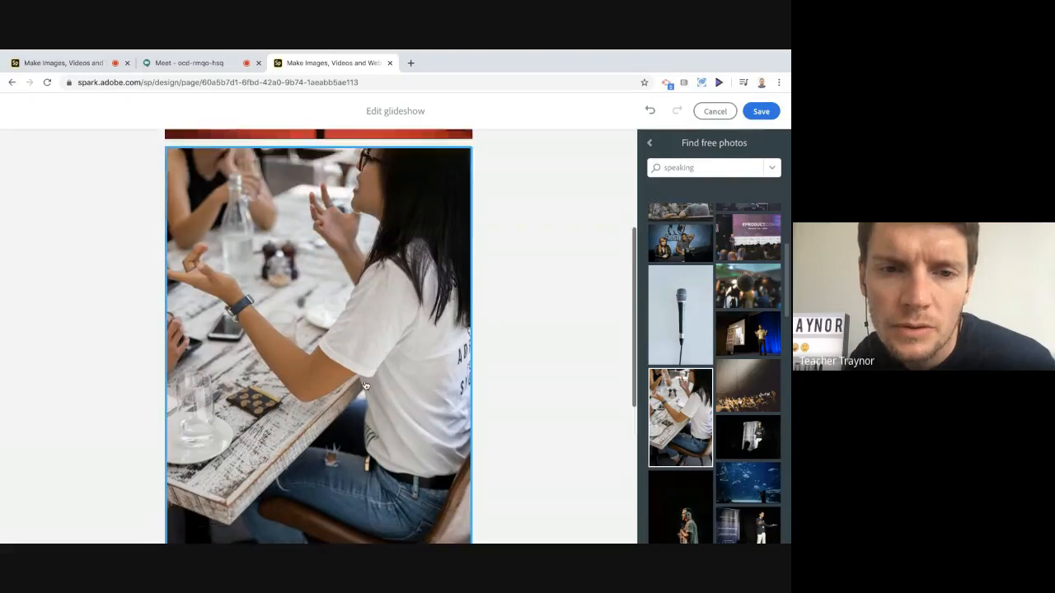
pyautogui.scroll(4, 365, 386)
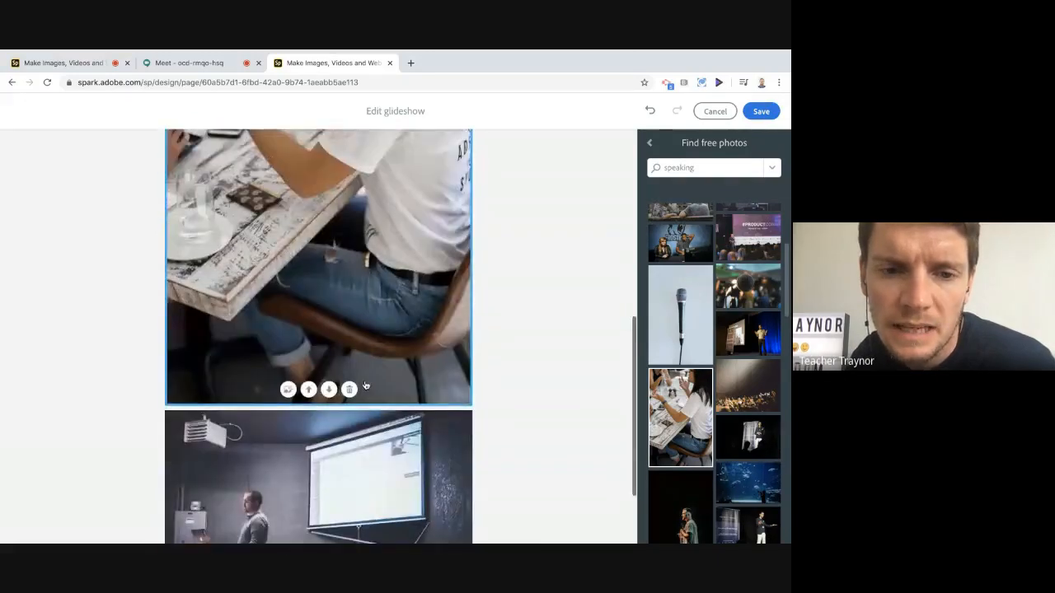
pyautogui.click(763, 112)
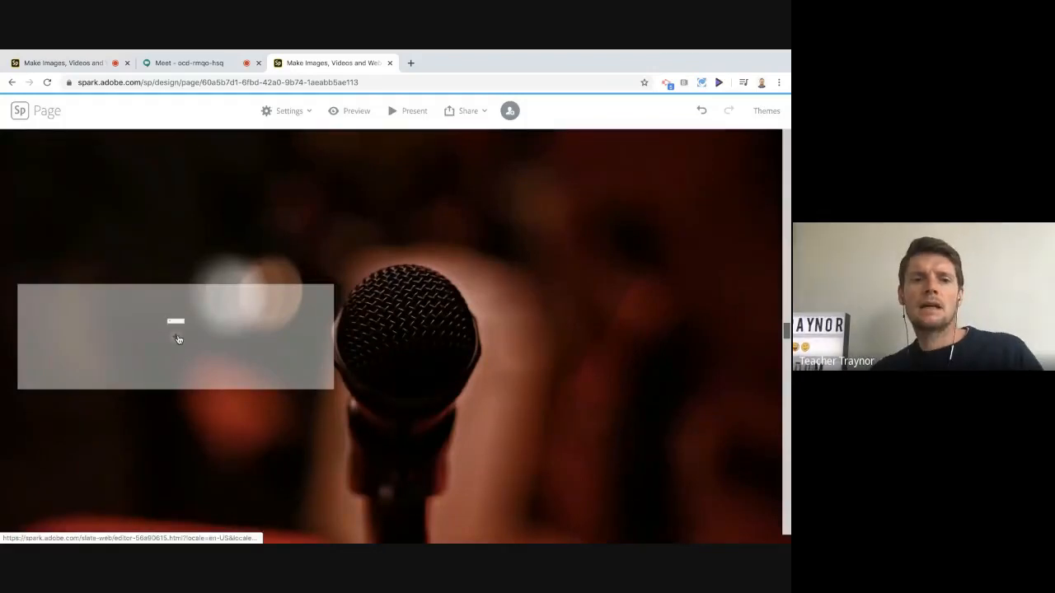
# Caption the microphone slide 'I really wanted to do a speech in front of lots of people.' as a pull-quote.
pyautogui.click(175, 336)
pyautogui.click(154, 298)
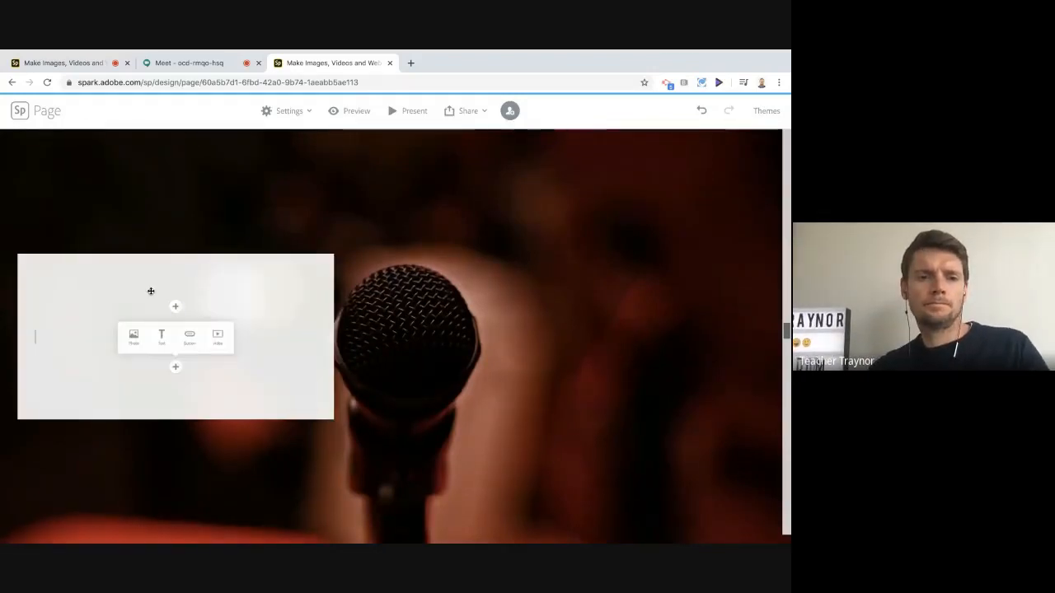
pyautogui.write('I')
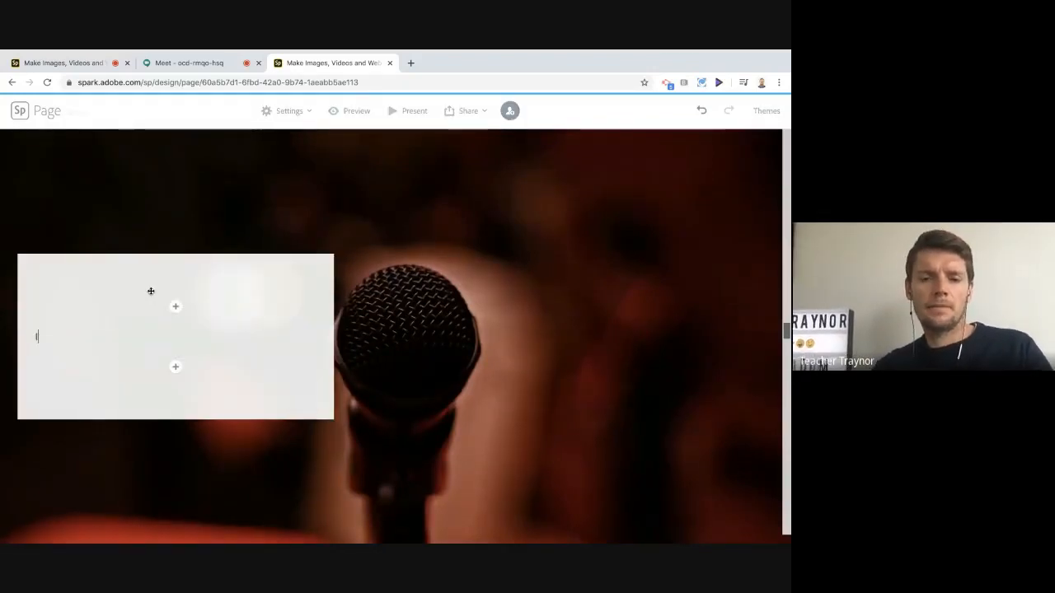
pyautogui.write(' really wanted t')
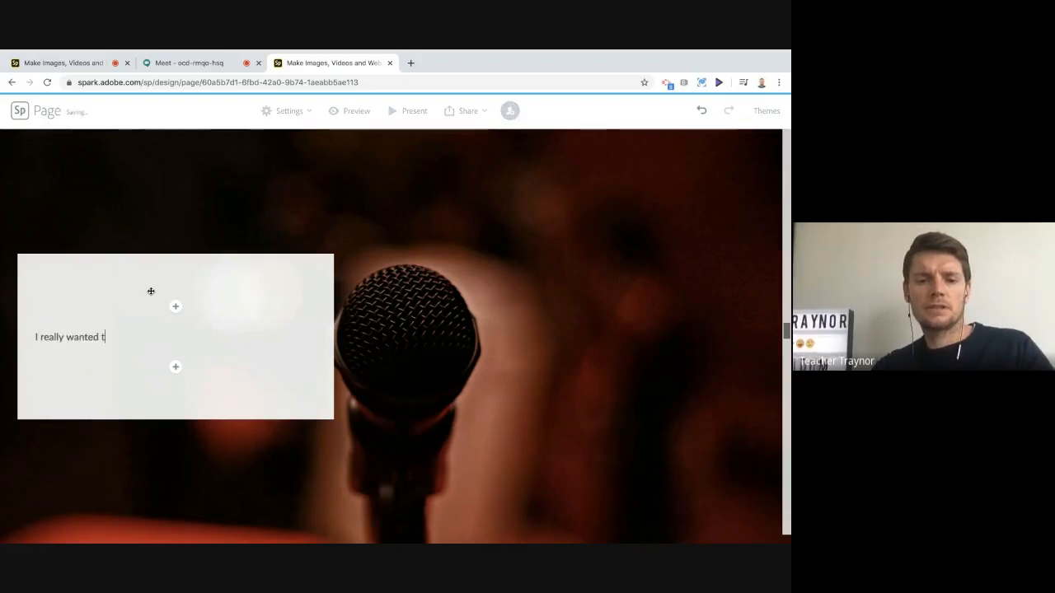
pyautogui.write('o do a speech ')
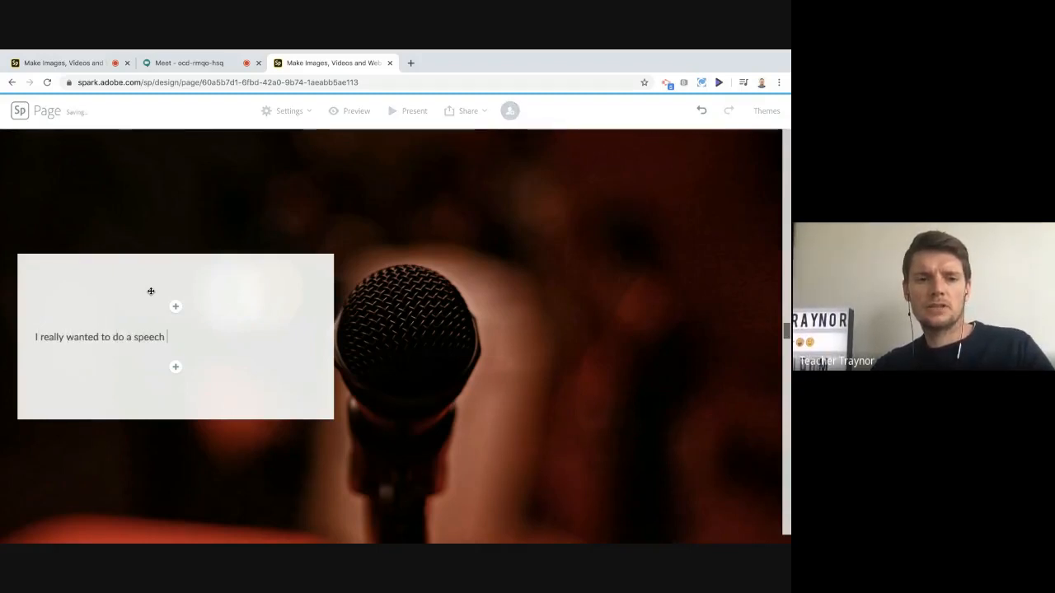
pyautogui.write('in front of lots of people.')
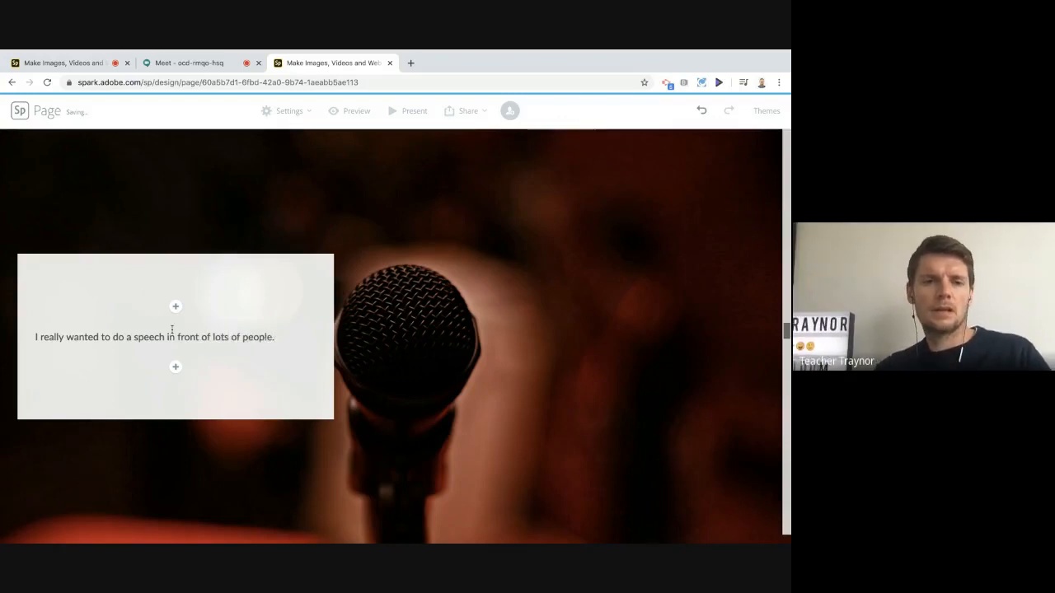
pyautogui.click(168, 337)
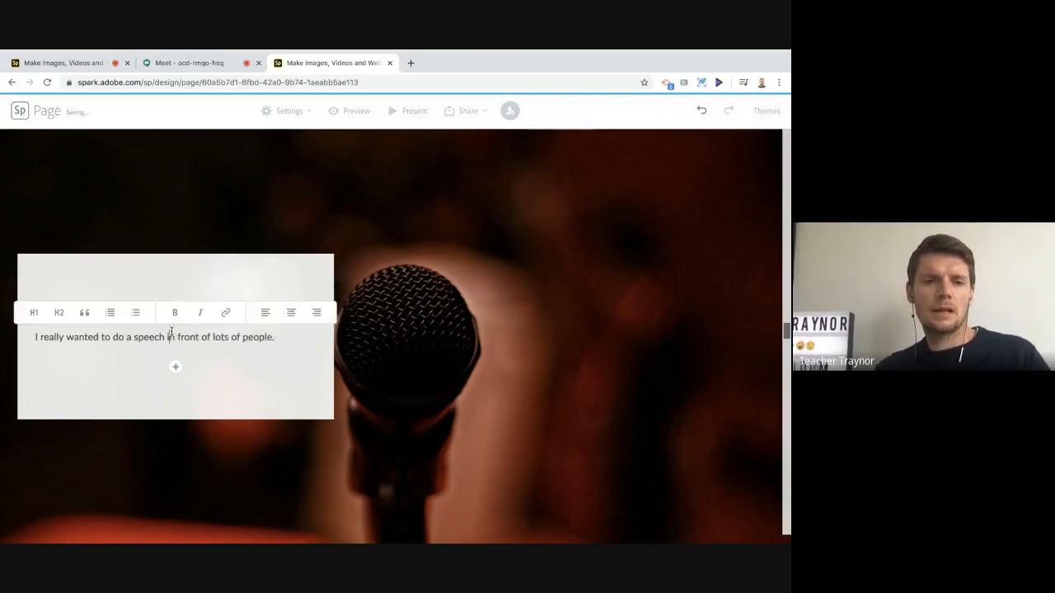
pyautogui.click(85, 312)
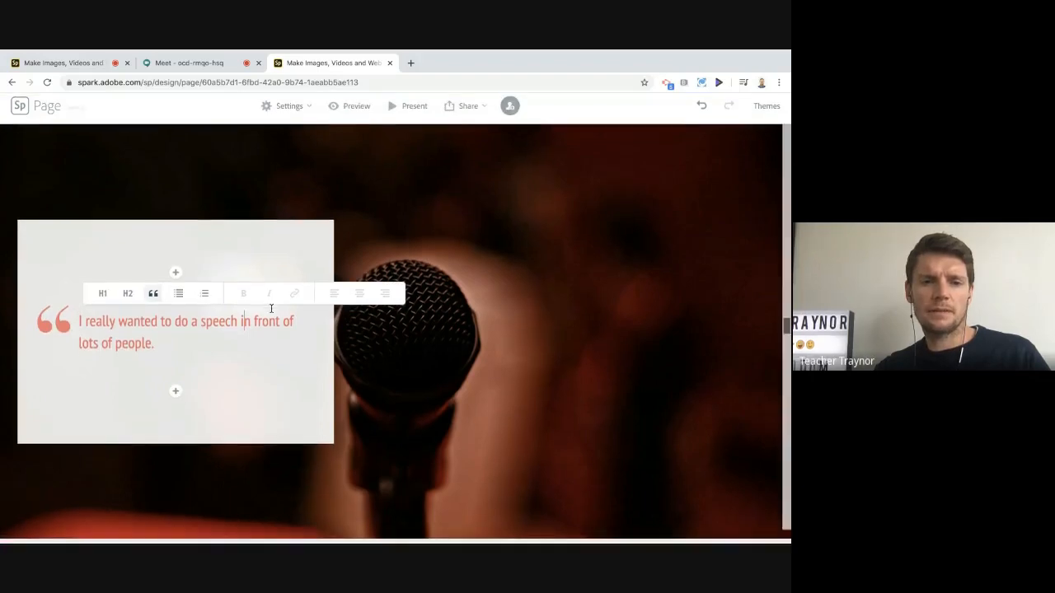
pyautogui.scroll(-10, 541, 353)
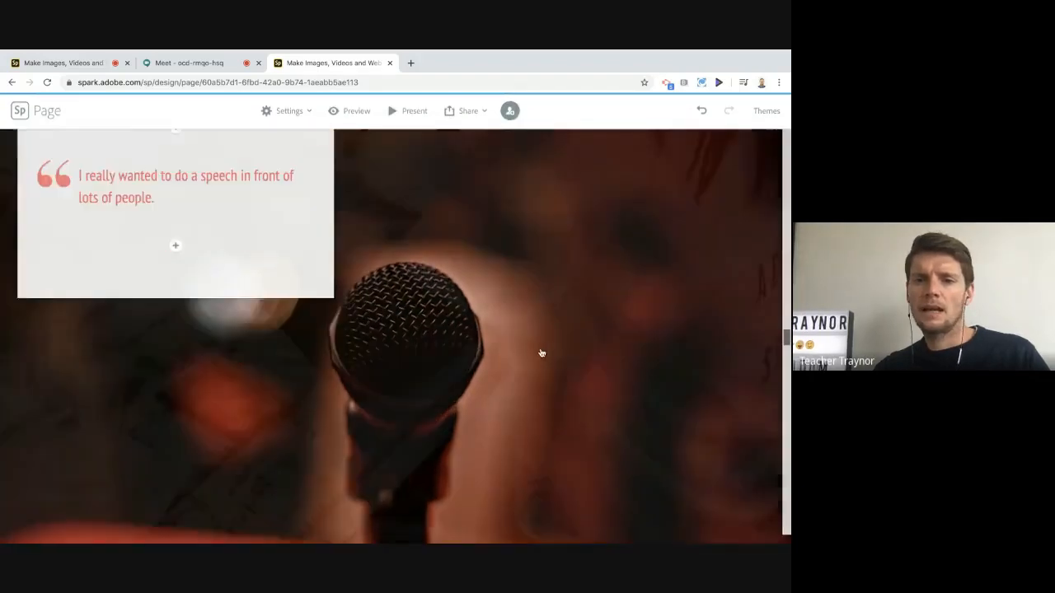
# Caption the table-photo slide 'I wrote my speech and practised hundrdds of times in front of my friends.'.
pyautogui.scroll(5, 541, 353)
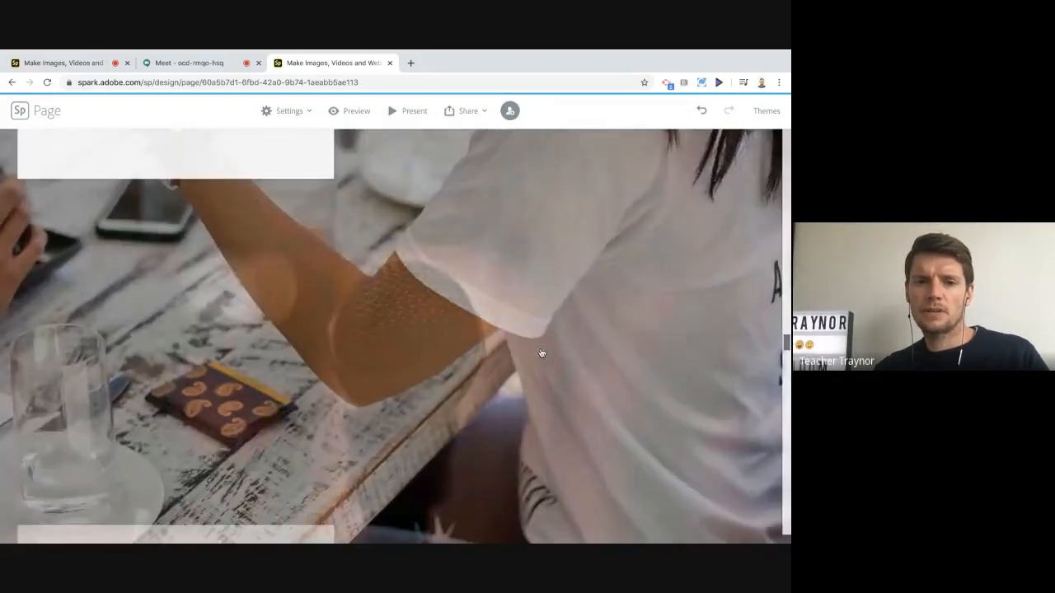
pyautogui.scroll(-2, 541, 353)
pyautogui.scroll(-5, 540, 352)
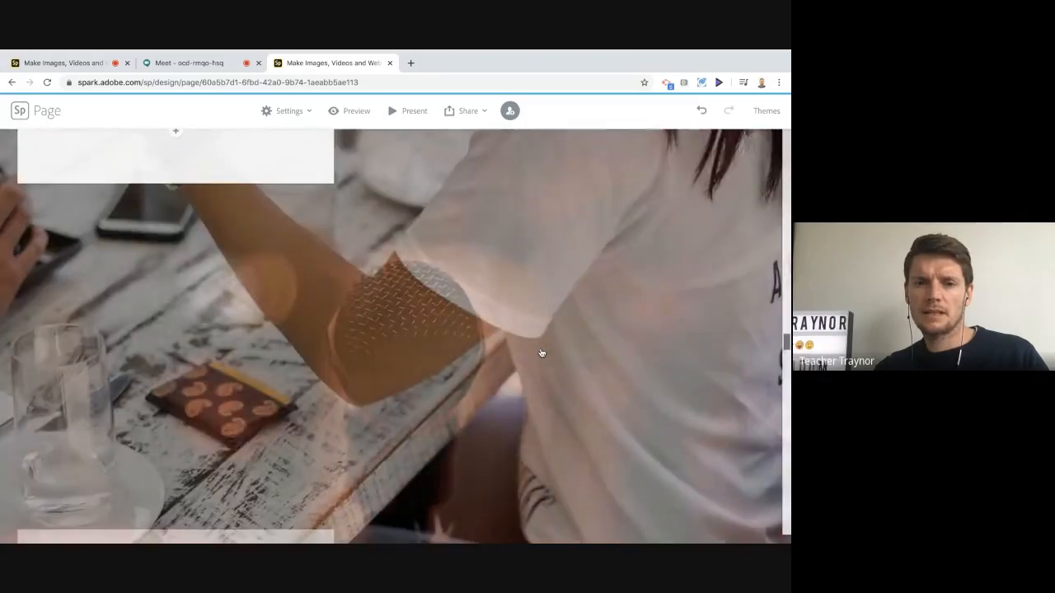
pyautogui.scroll(-3, 540, 353)
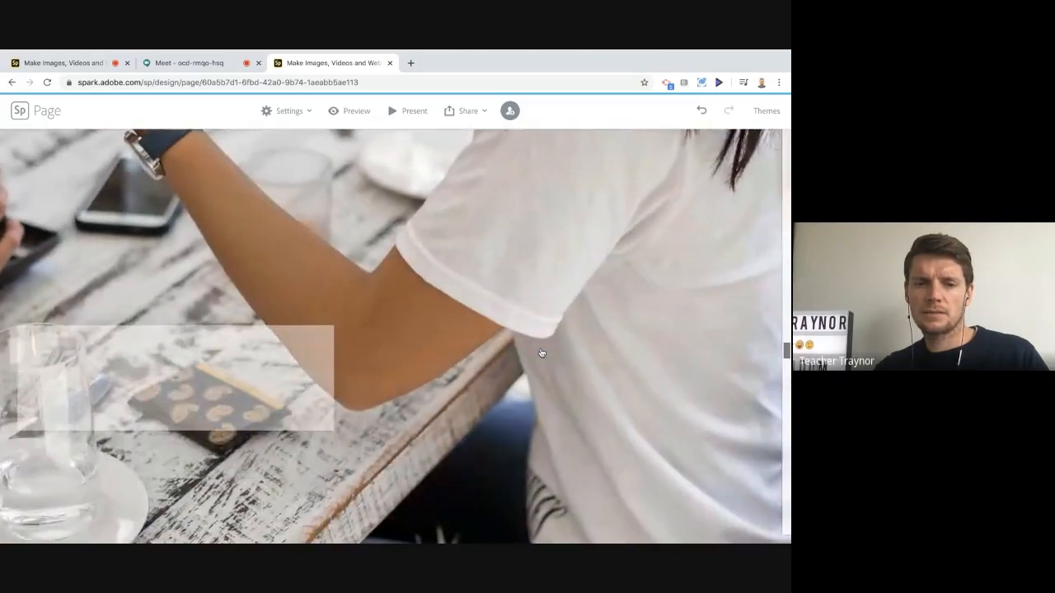
pyautogui.click(174, 307)
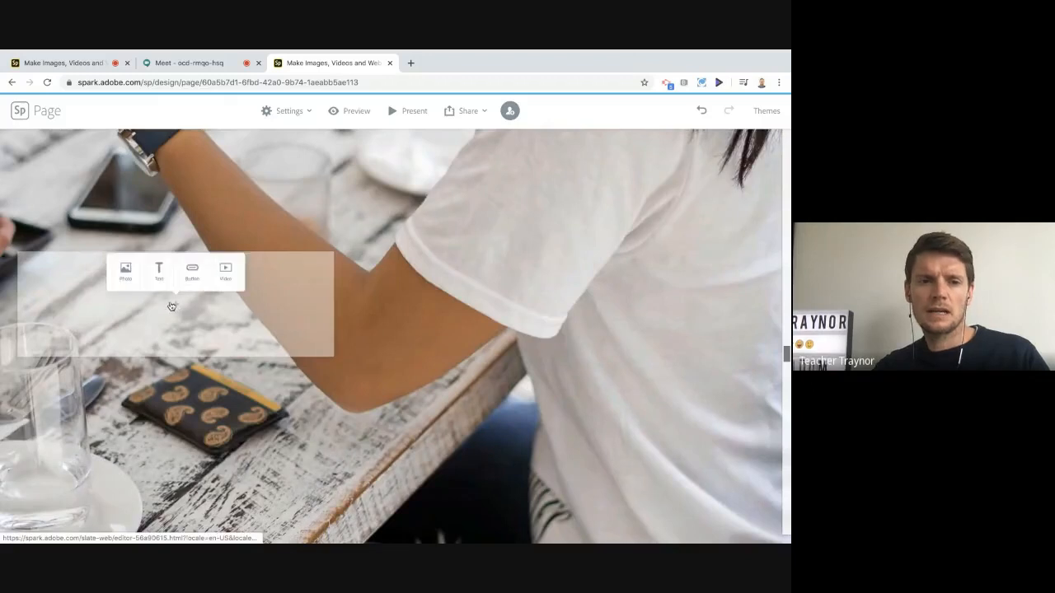
pyautogui.click(154, 267)
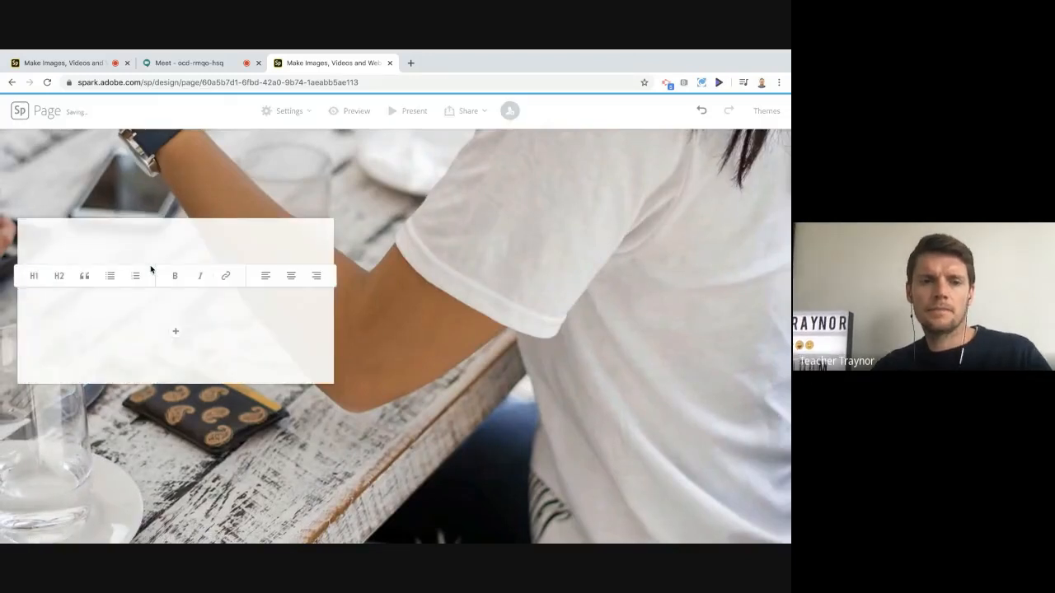
pyautogui.write('I wrote my speech and practised hundrdds of times')
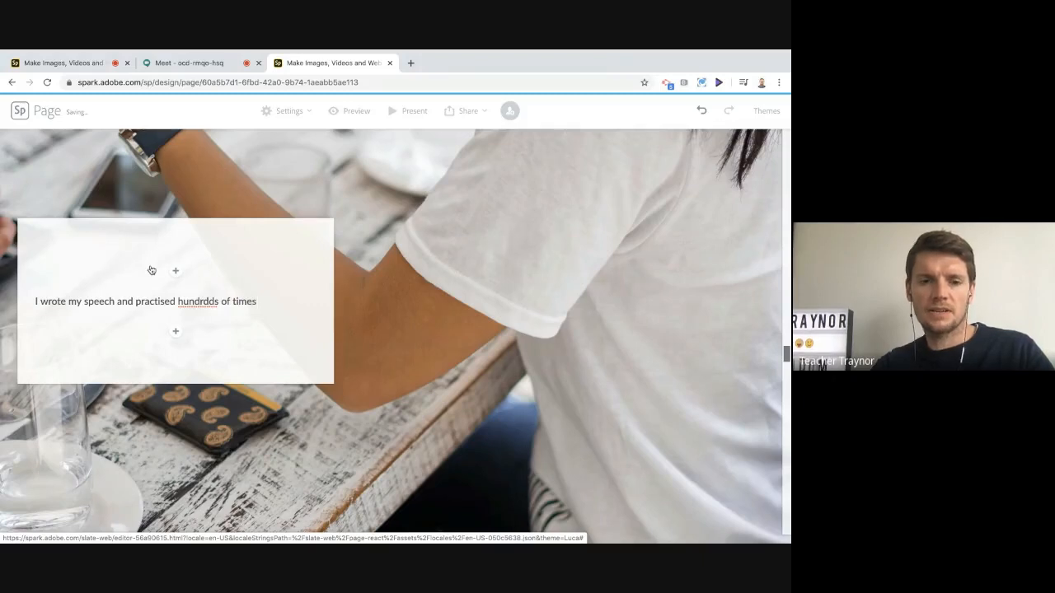
pyautogui.write('of my friends.')
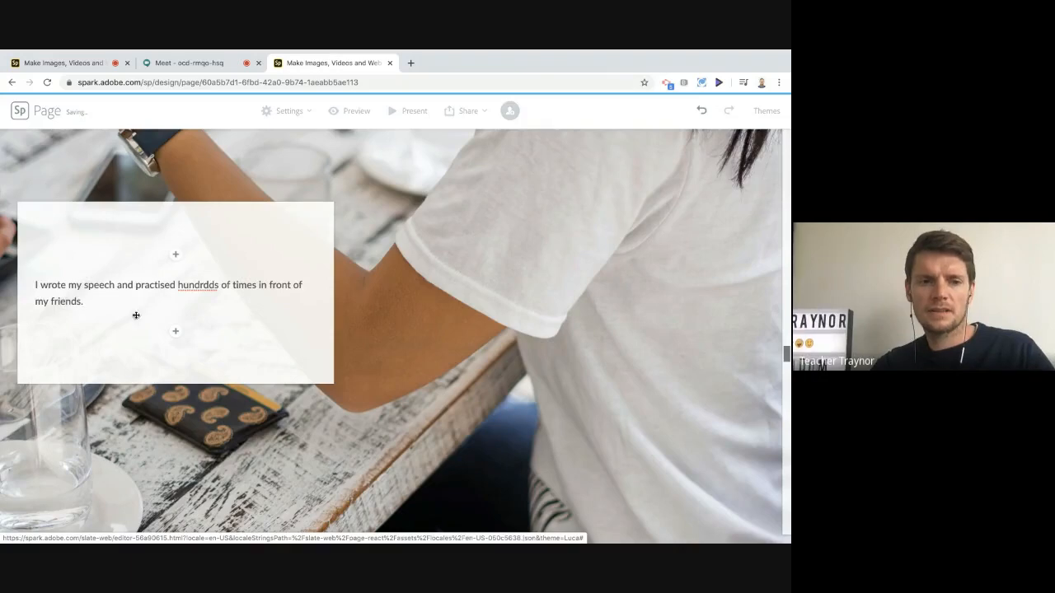
pyautogui.scroll(-3, 245, 400)
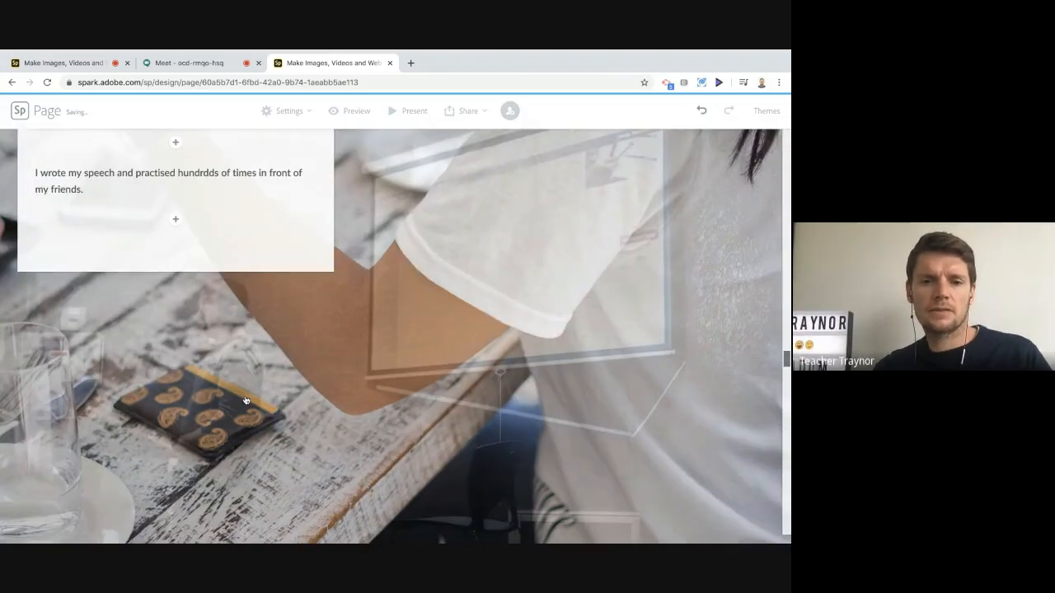
pyautogui.scroll(-5, 245, 399)
pyautogui.click(176, 342)
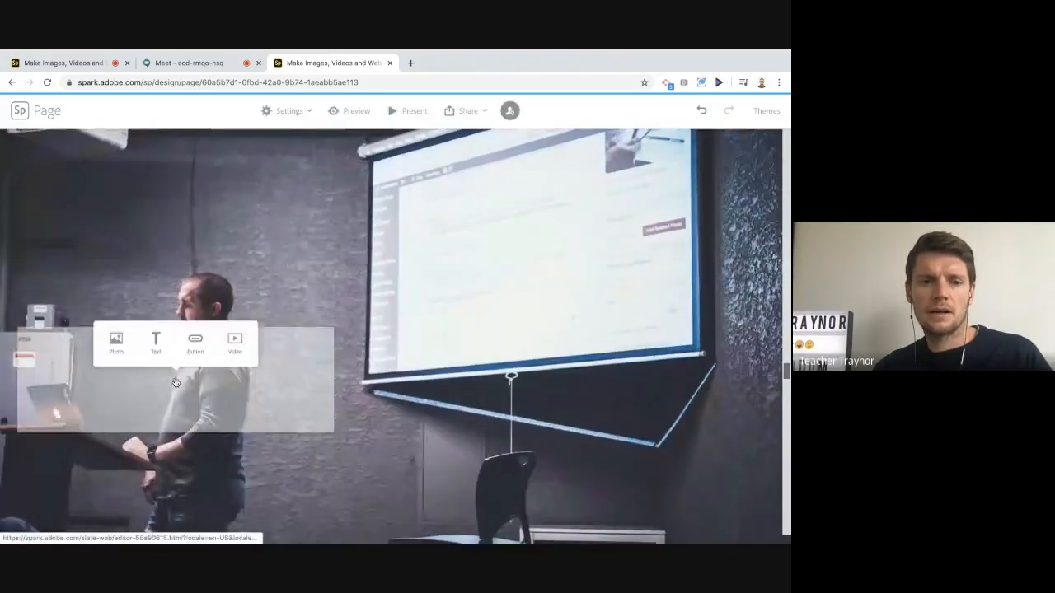
# Add the caption 'Finally, on the day, my speech went perfectly.' and move it right of the presenter.
pyautogui.click(157, 352)
pyautogui.write('Finally')
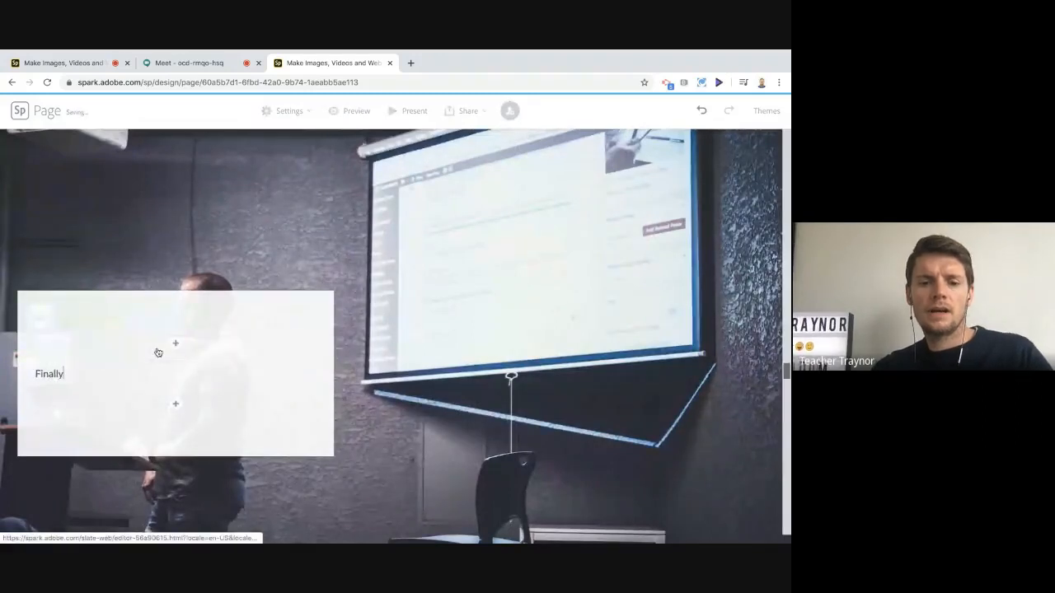
pyautogui.write(', on the day, ')
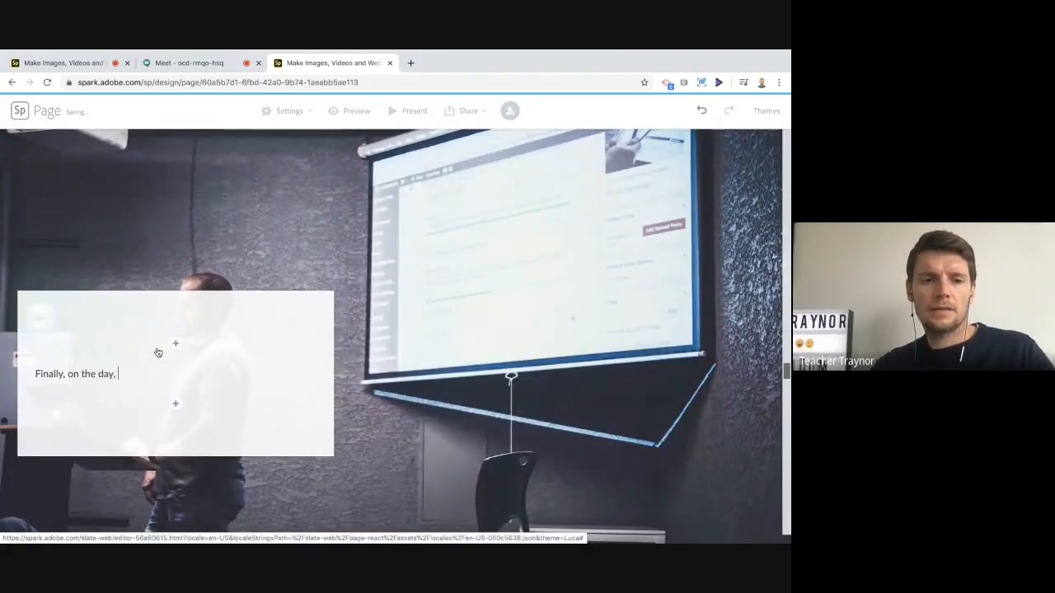
pyautogui.write('my speech went p')
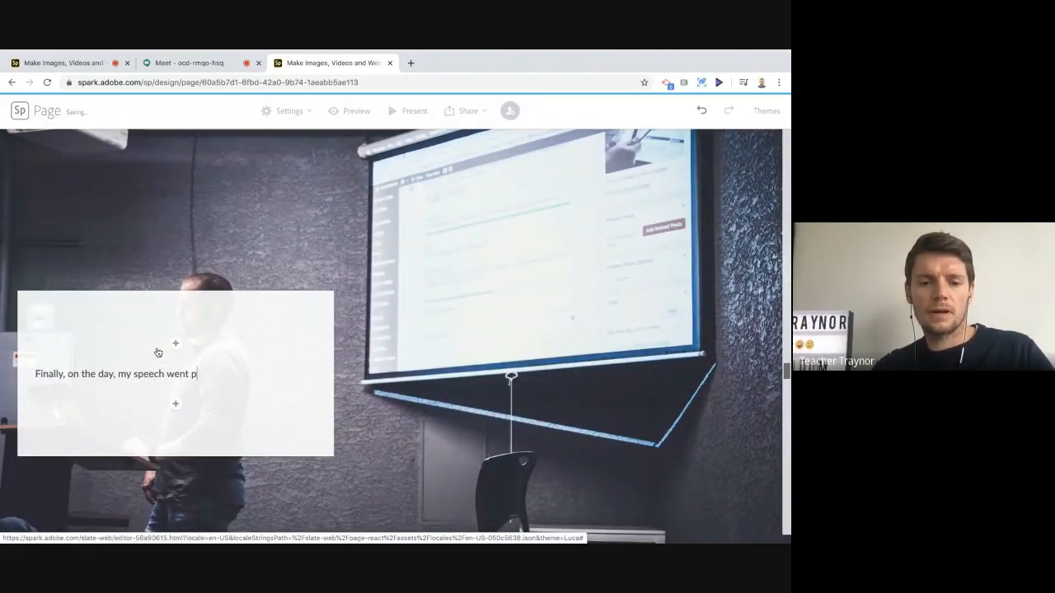
pyautogui.write('erfectly.')
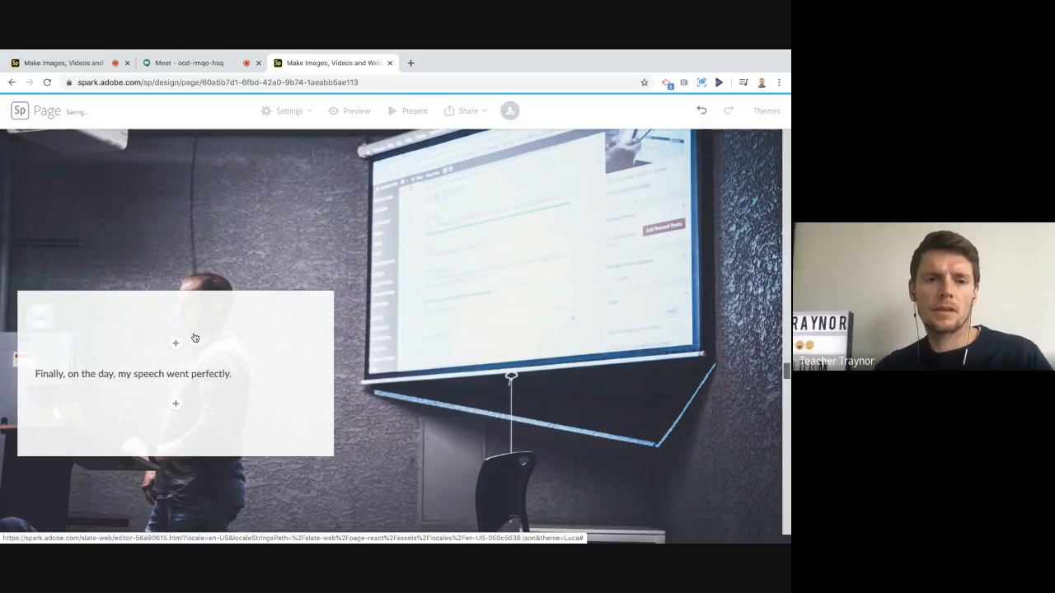
pyautogui.click(389, 232)
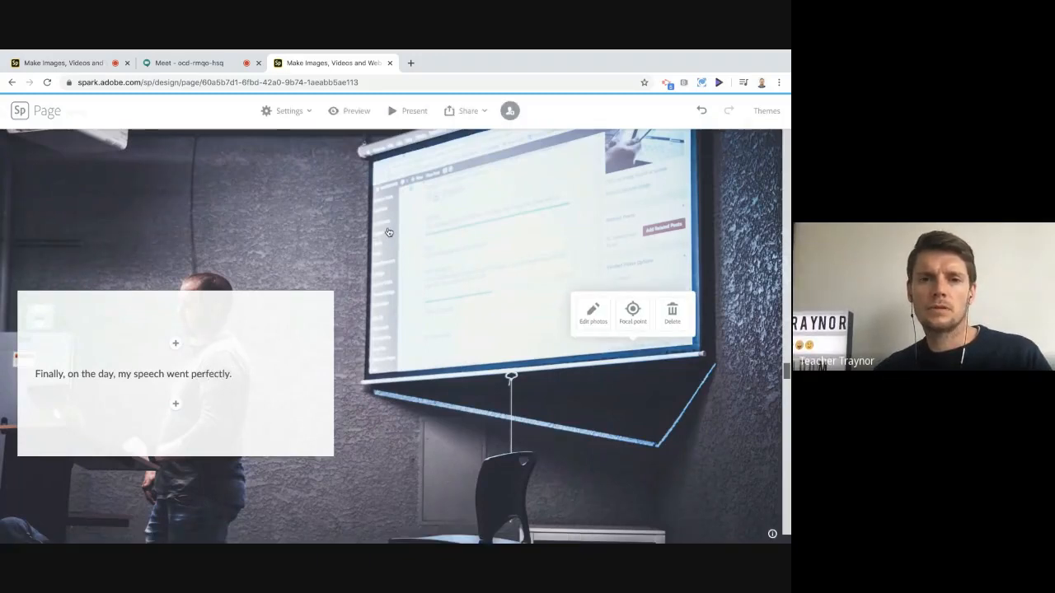
pyautogui.moveTo(313, 313); pyautogui.dragTo(656, 269)
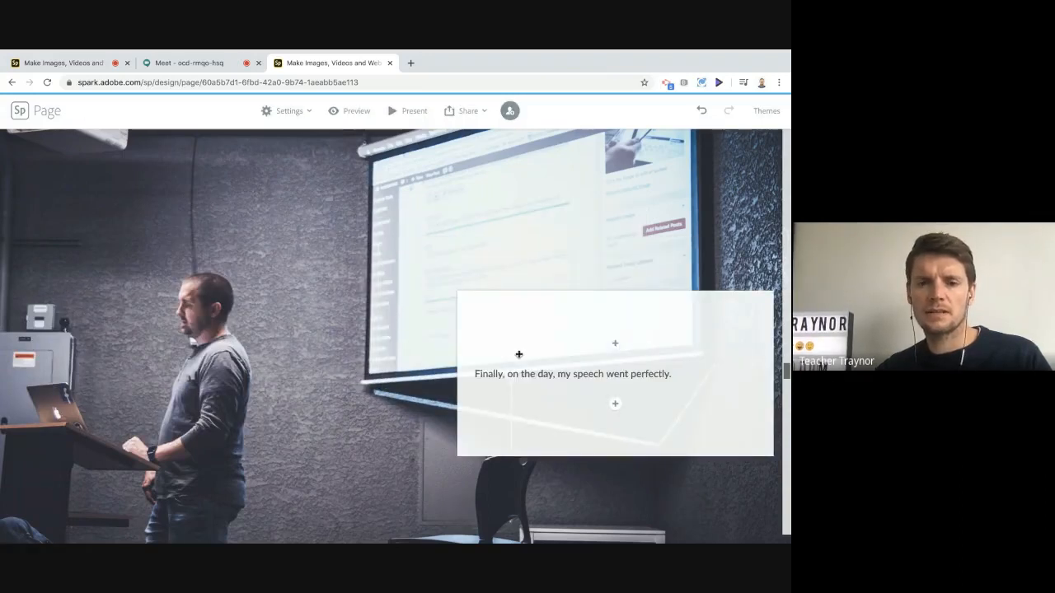
# Present the page full screen briefly, then load its preview instead.
pyautogui.click(392, 114)
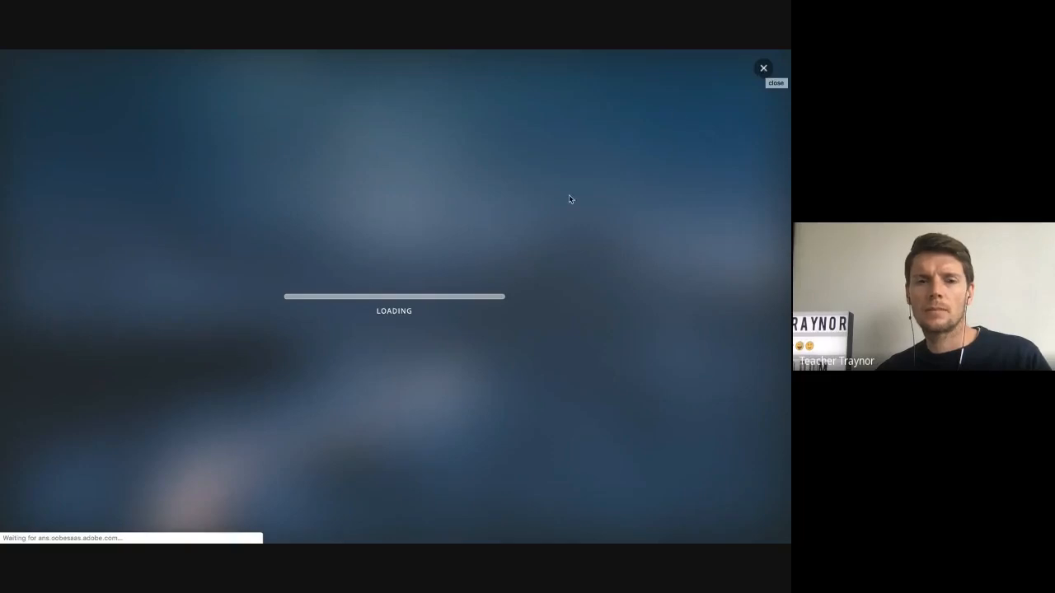
pyautogui.click(763, 69)
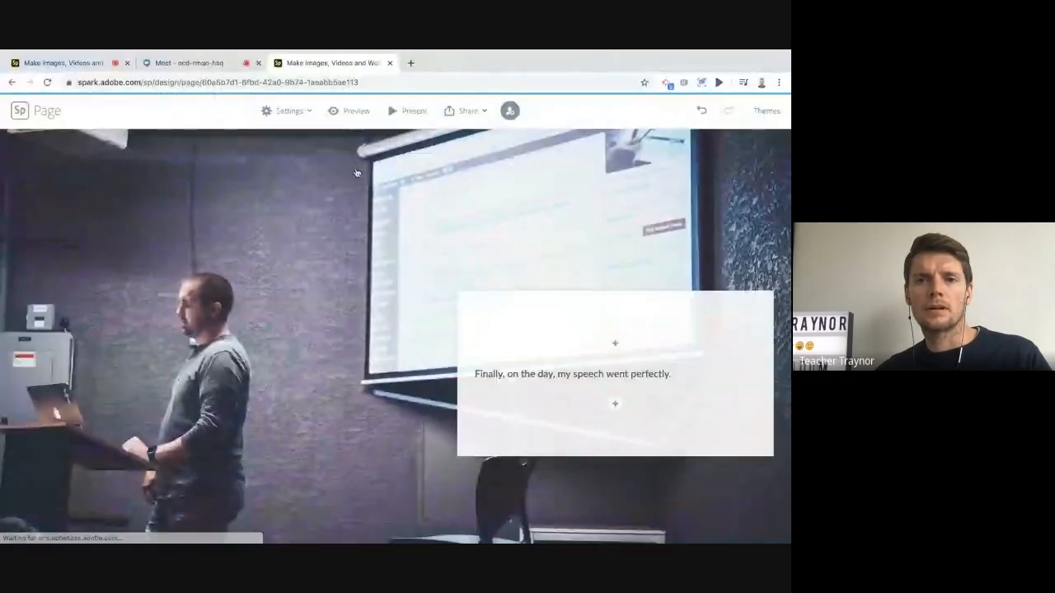
pyautogui.click(354, 111)
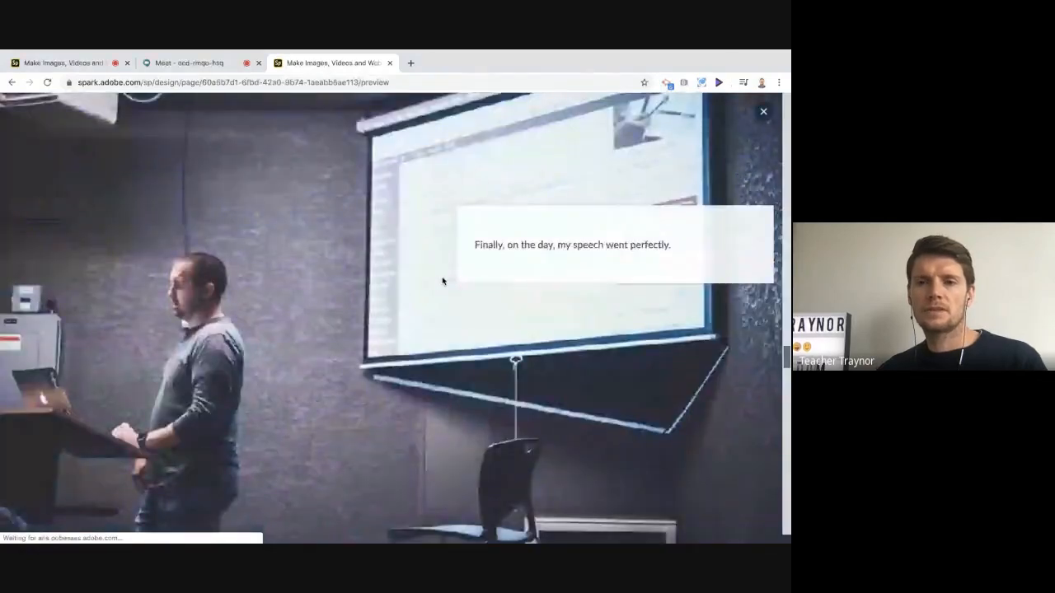
pyautogui.moveTo(788, 362); pyautogui.dragTo(787, 105)
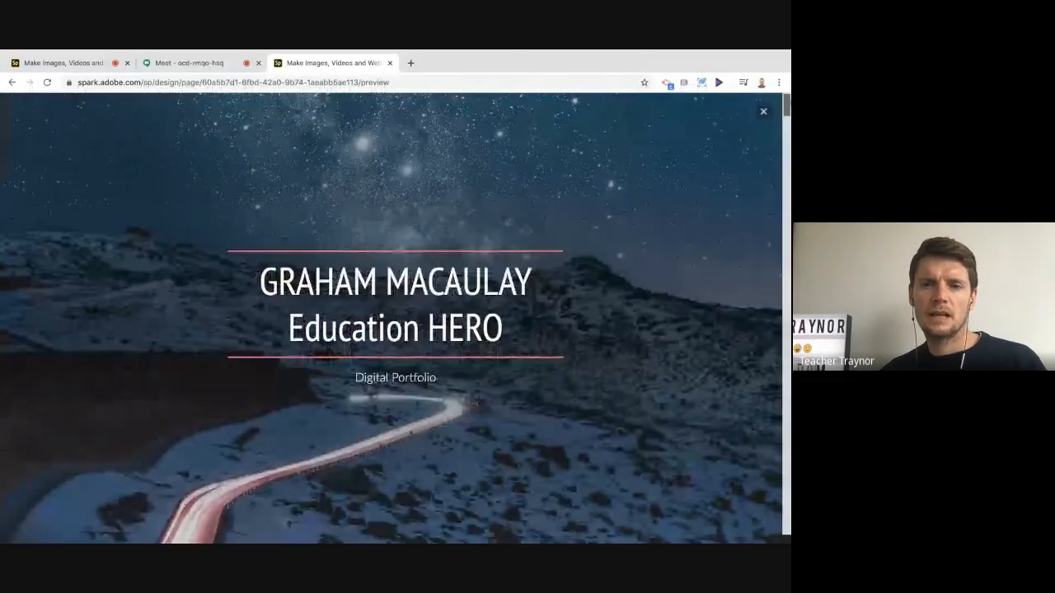
pyautogui.scroll(-1, 395, 318)
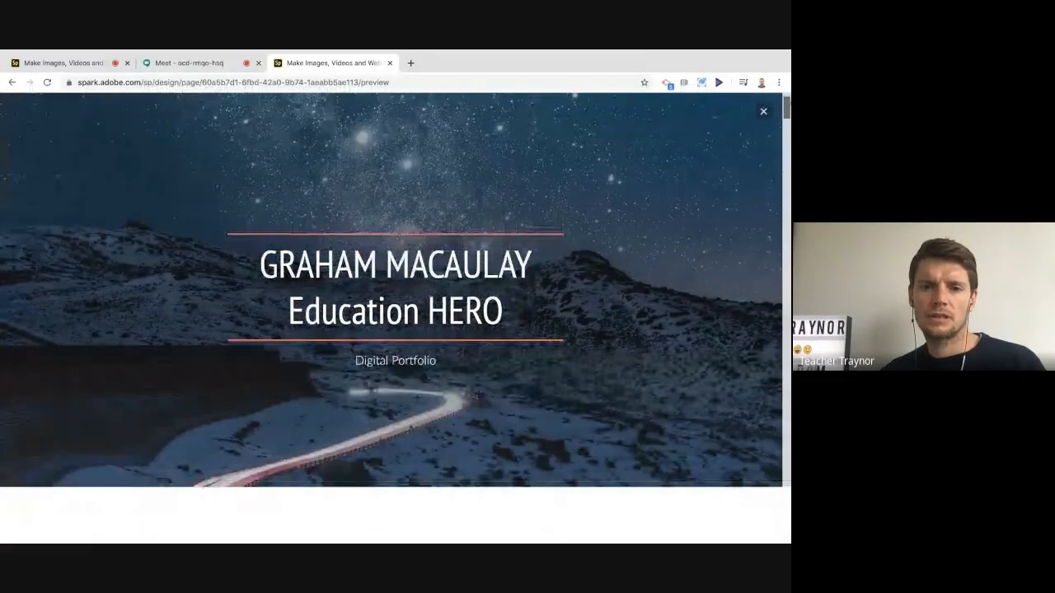
pyautogui.scroll(-3, 781, 228)
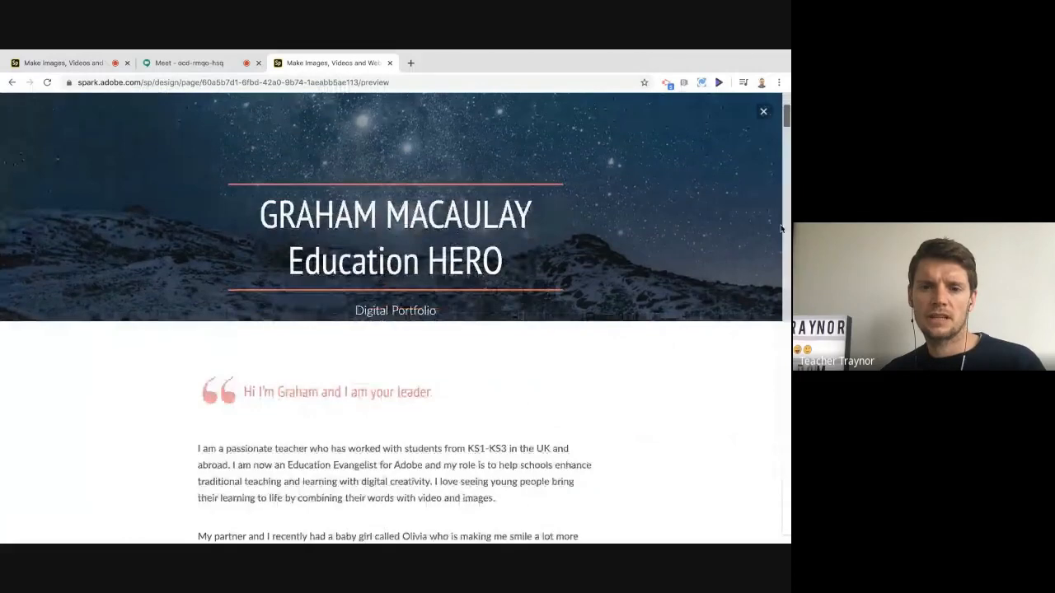
pyautogui.scroll(-3, 781, 228)
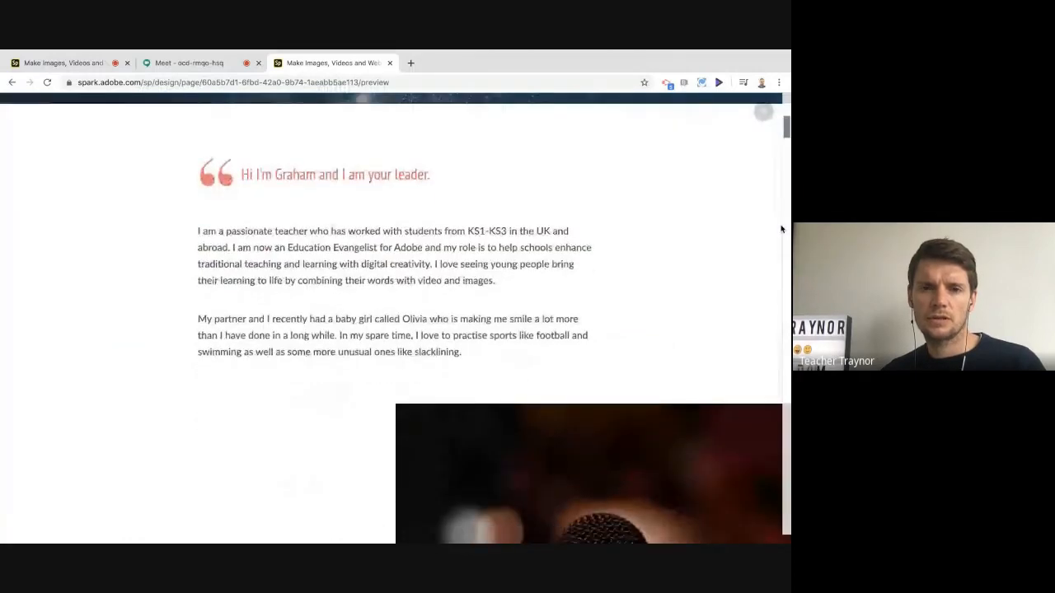
pyautogui.scroll(-5, 781, 229)
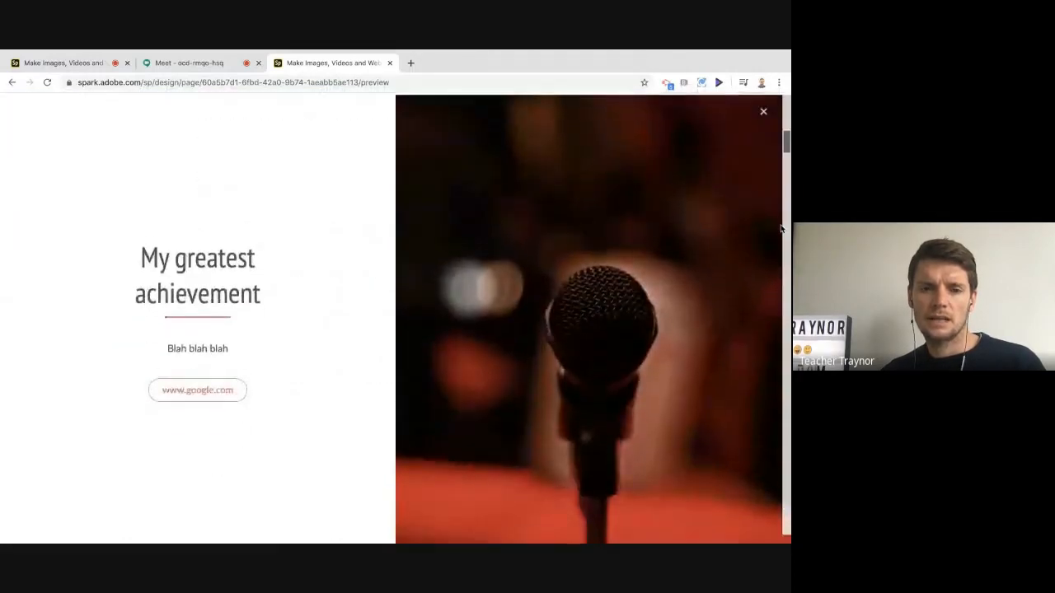
pyautogui.scroll(-3, 781, 228)
pyautogui.scroll(2, 781, 228)
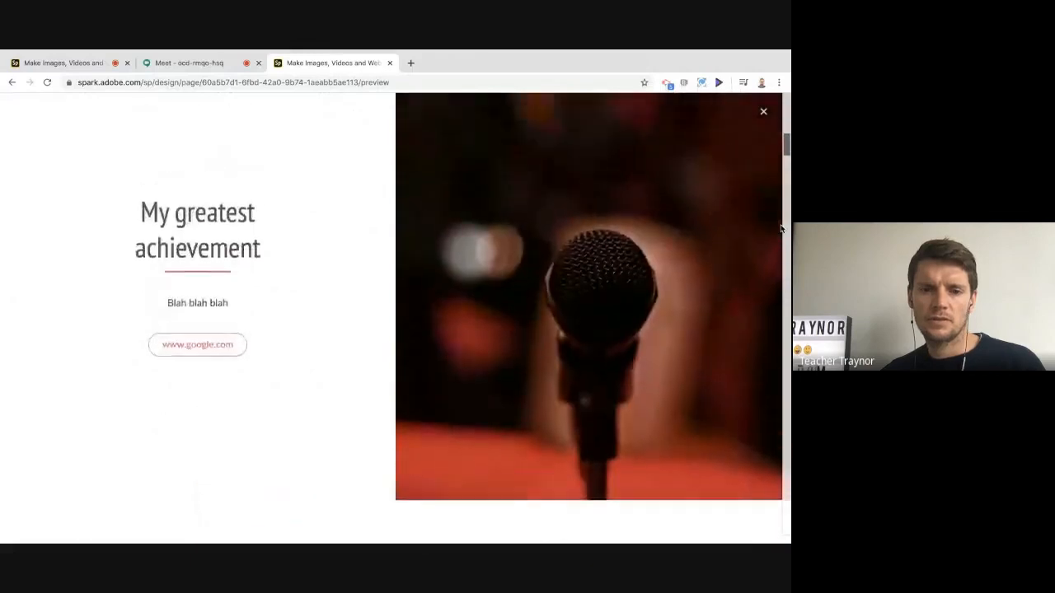
pyautogui.click(209, 368)
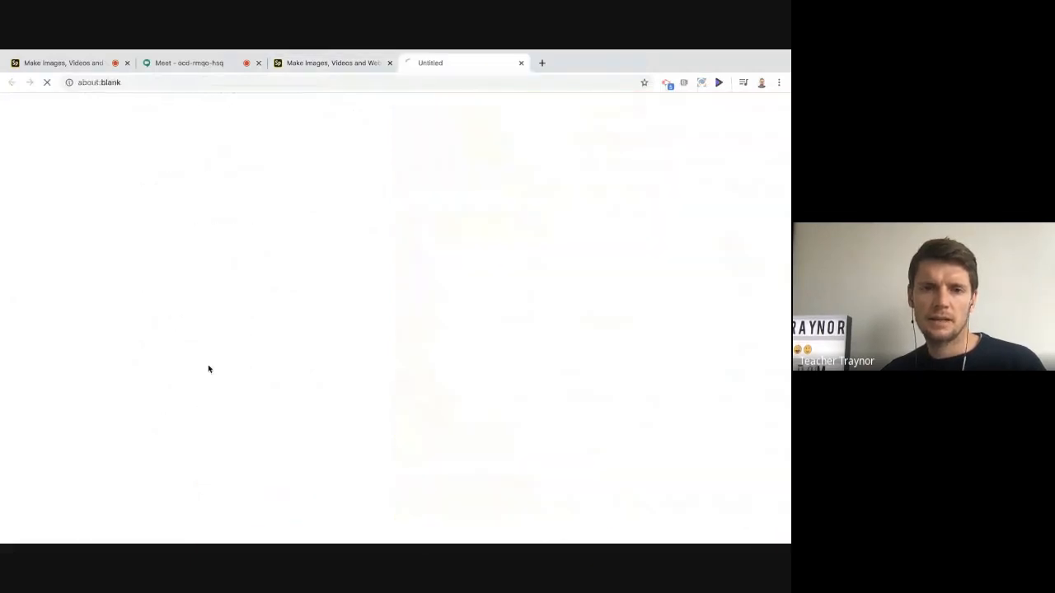
pyautogui.click(322, 62)
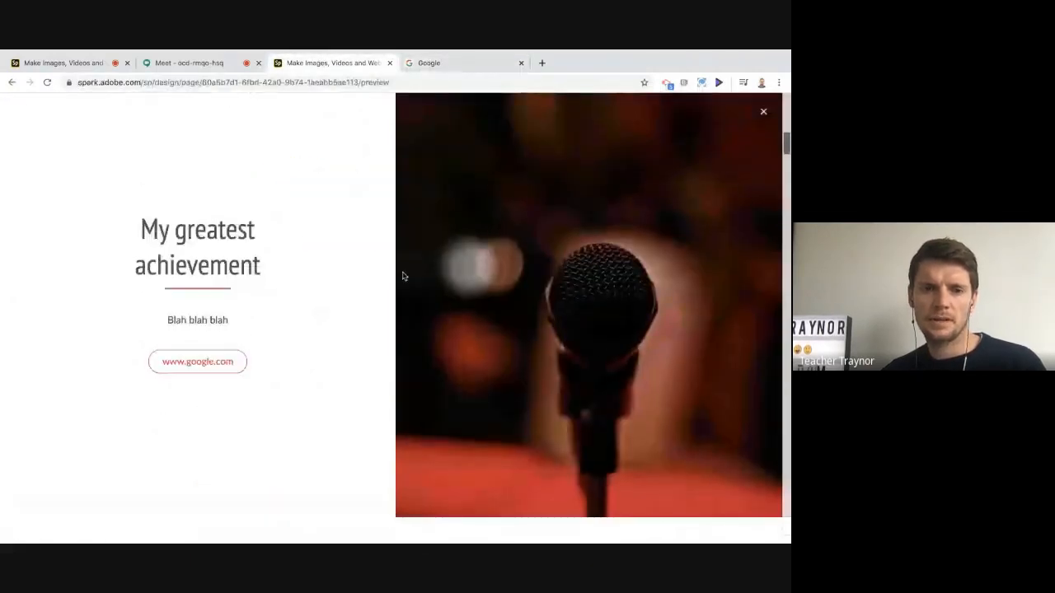
# Enlarge the microphone photo in the gallery and step to the next photo.
pyautogui.scroll(-3, 401, 275)
pyautogui.scroll(-2, 403, 277)
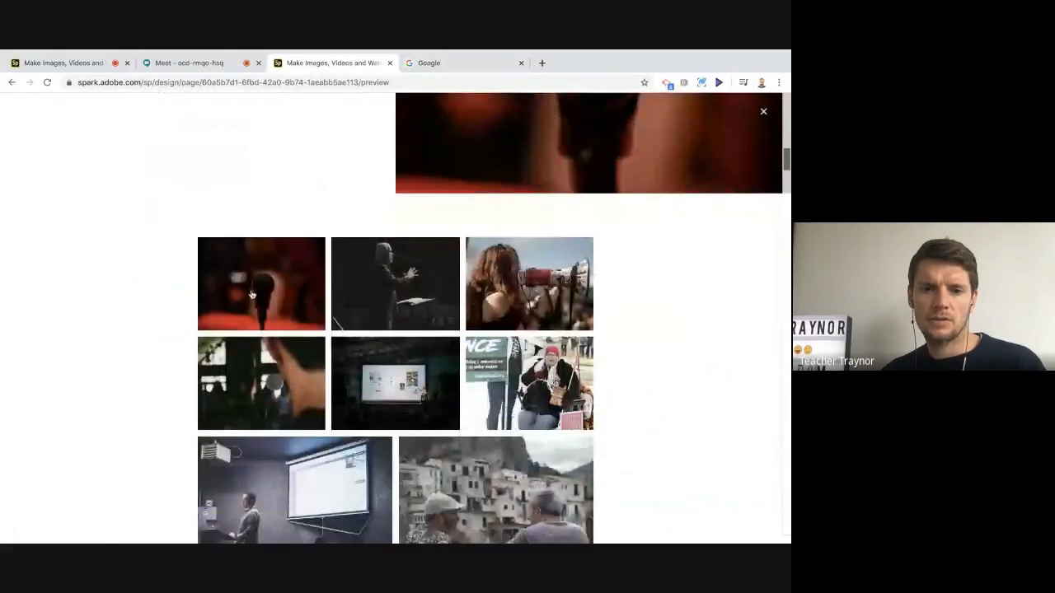
pyautogui.click(252, 294)
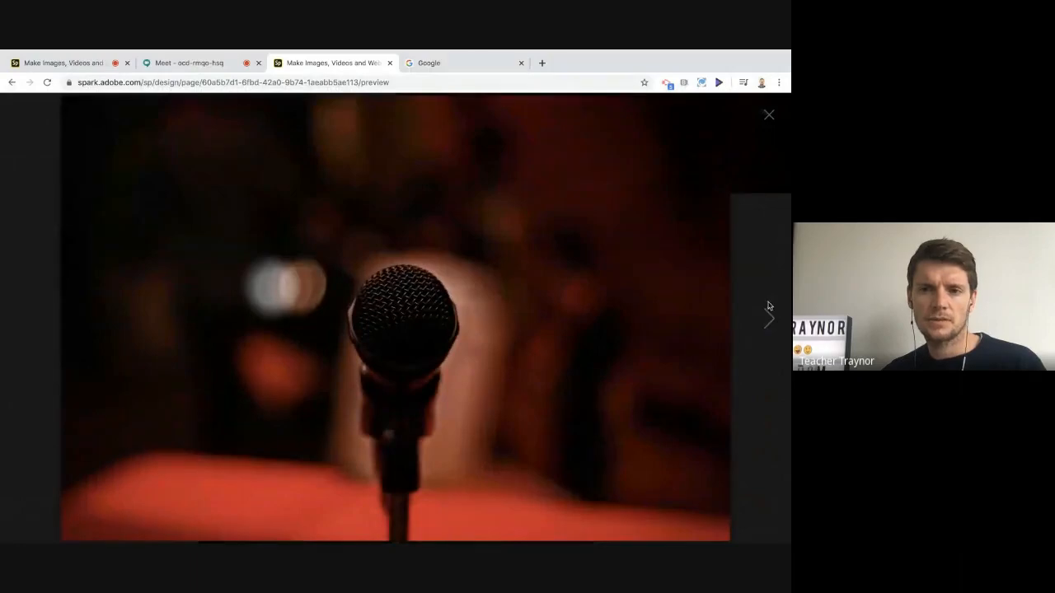
pyautogui.click(768, 310)
pyautogui.click(768, 114)
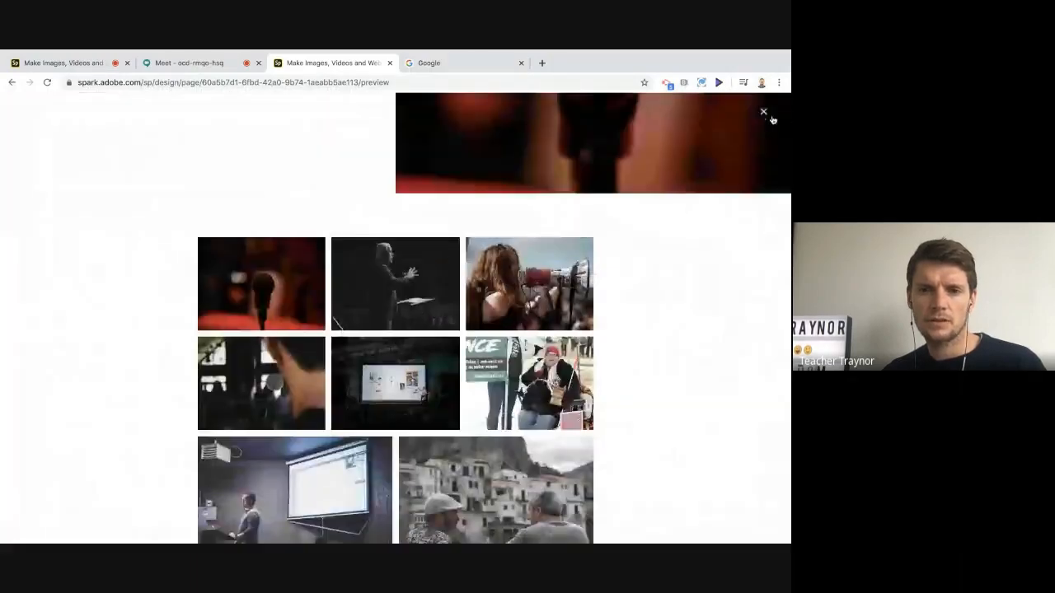
# Play the embedded TEDx talk video, then close it.
pyautogui.scroll(-5, 537, 375)
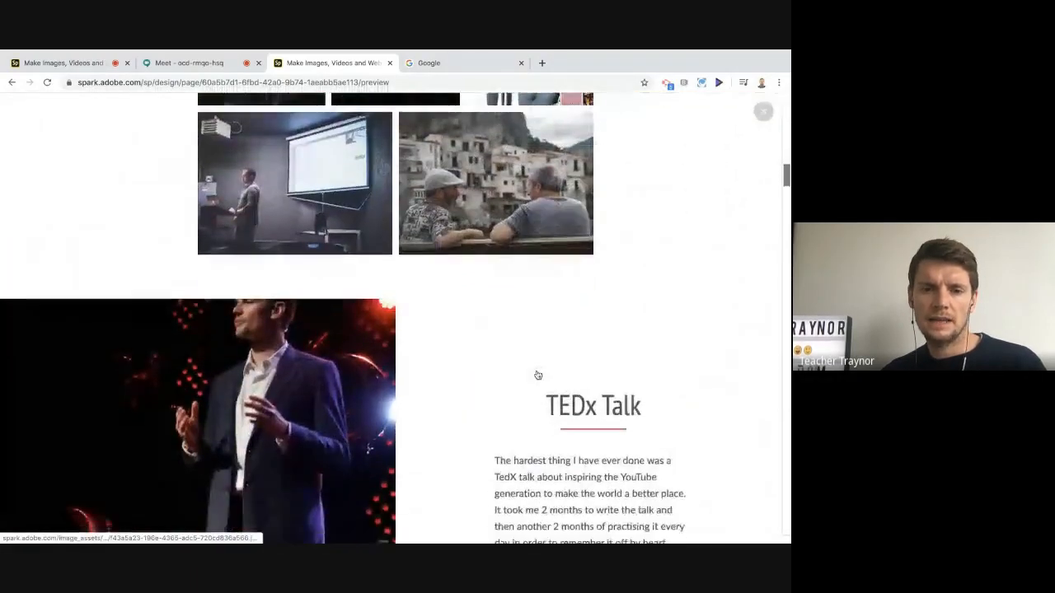
pyautogui.scroll(-3, 538, 375)
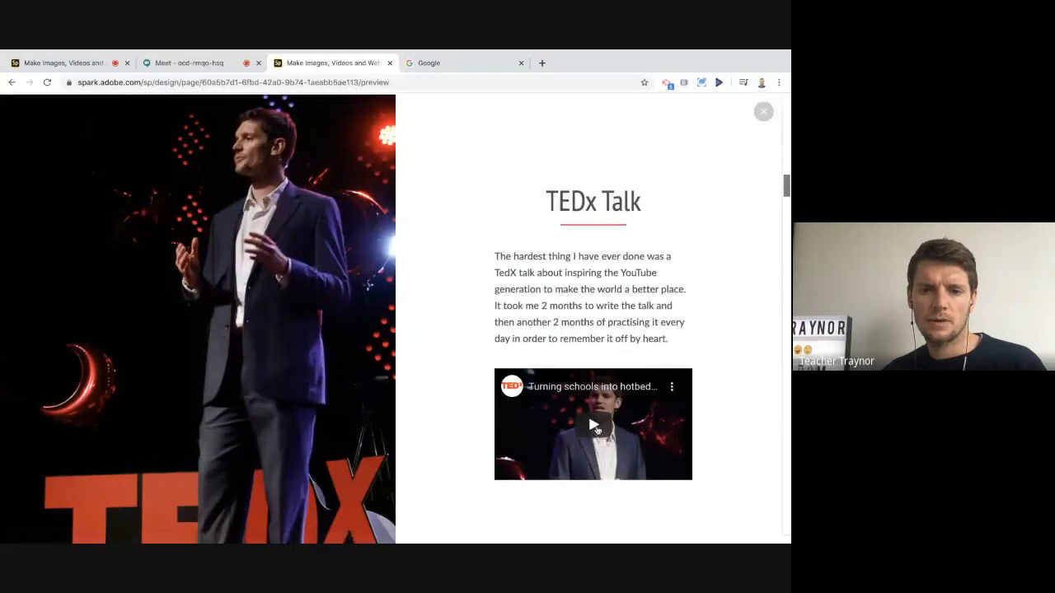
pyautogui.click(597, 426)
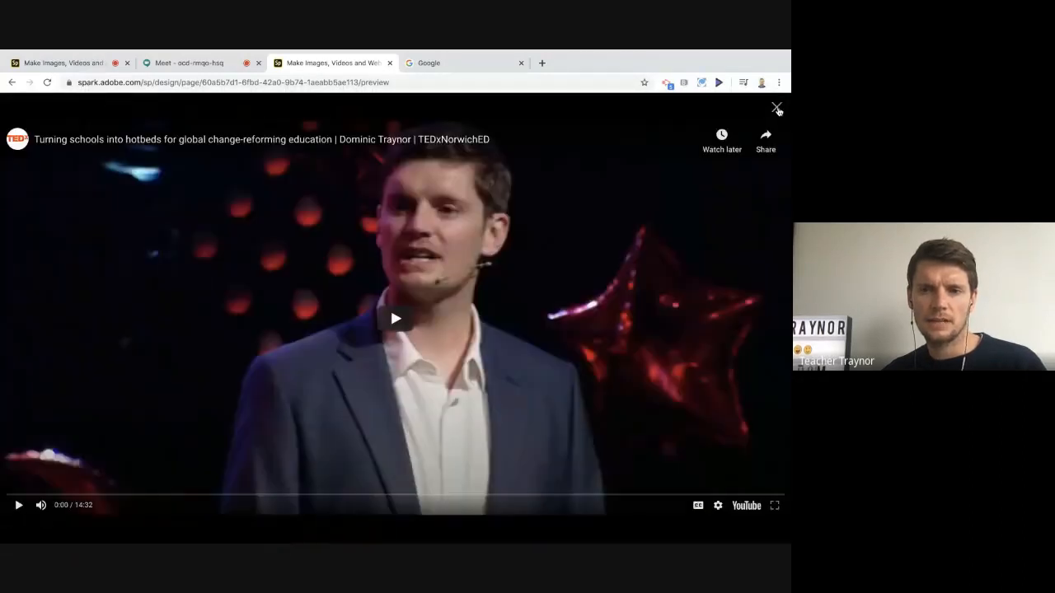
pyautogui.click(777, 109)
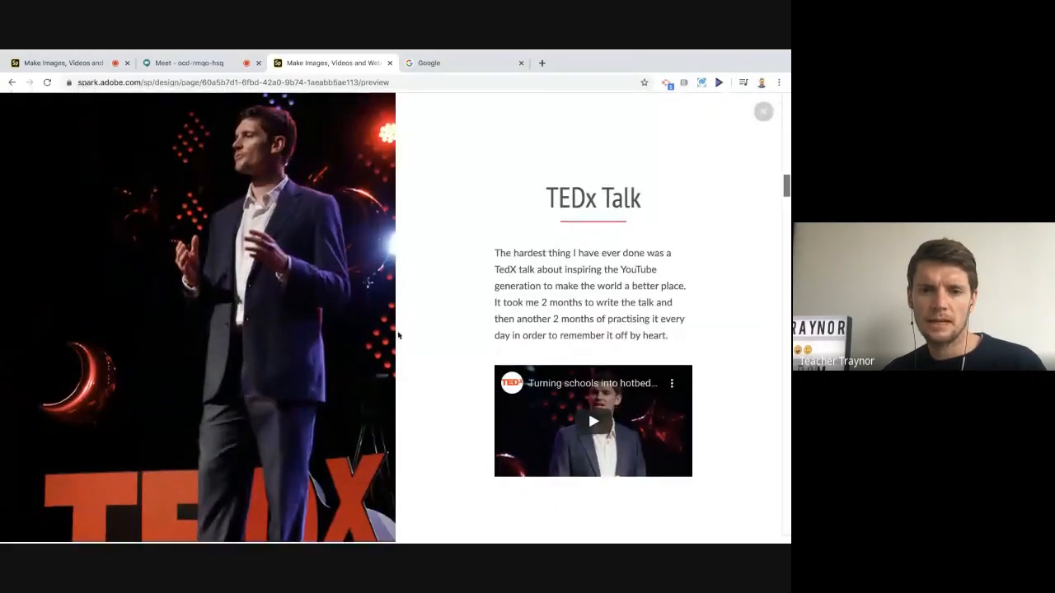
# Scroll through the captioned speaking glideshow, then close the preview and return to the Google Meet call.
pyautogui.scroll(-5, 396, 335)
pyautogui.scroll(-5, 398, 335)
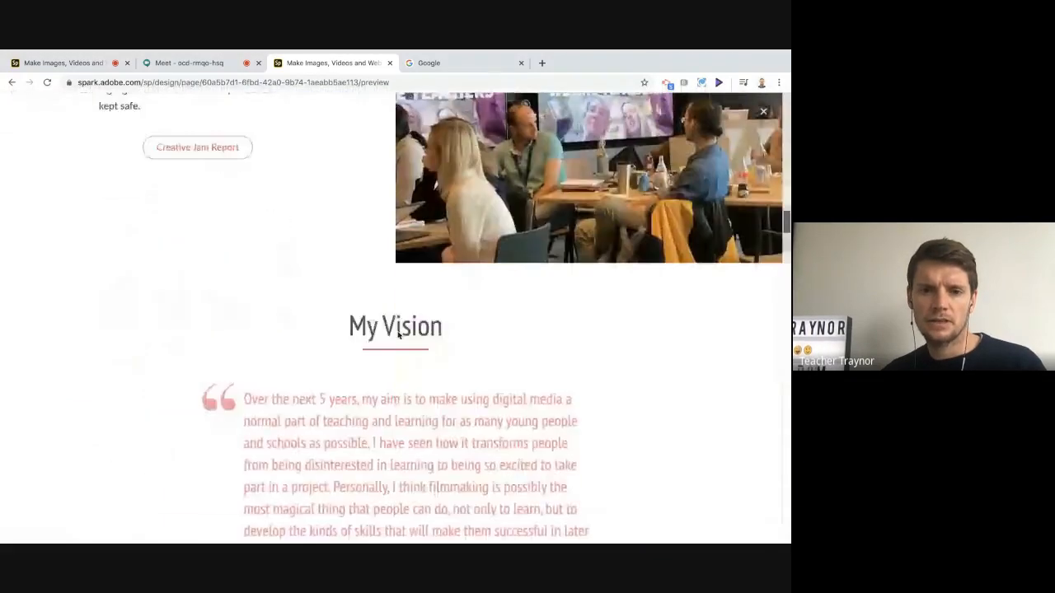
pyautogui.scroll(-5, 398, 336)
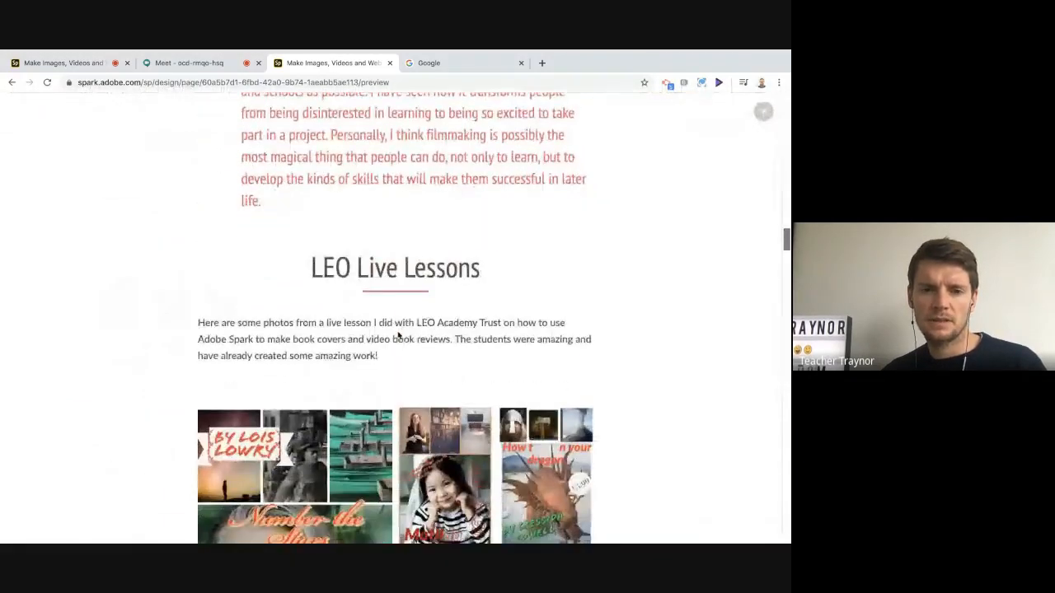
pyautogui.scroll(-5, 398, 335)
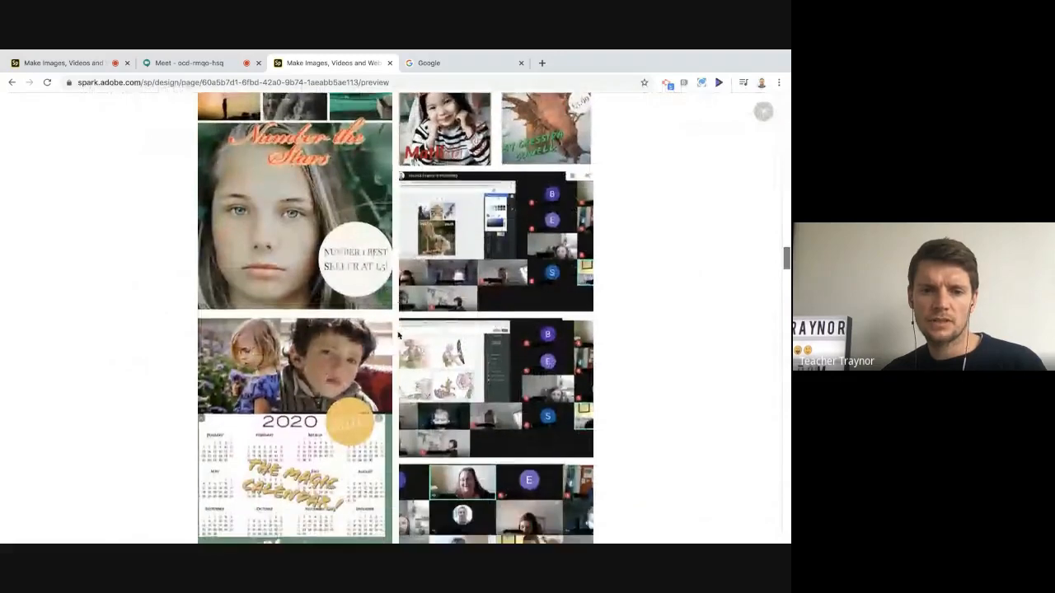
pyautogui.scroll(-4, 398, 336)
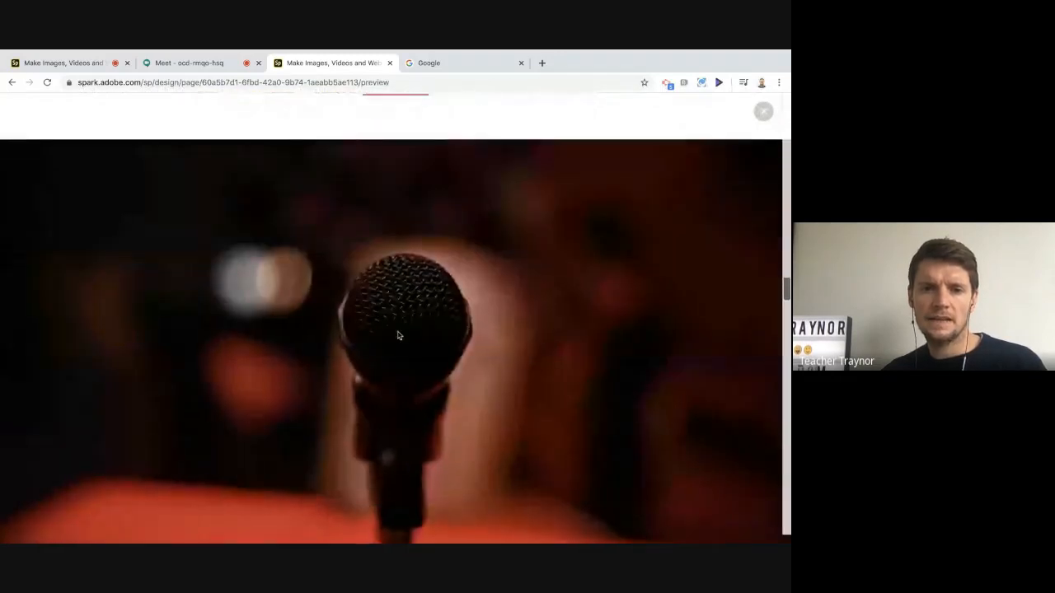
pyautogui.scroll(-4, 398, 336)
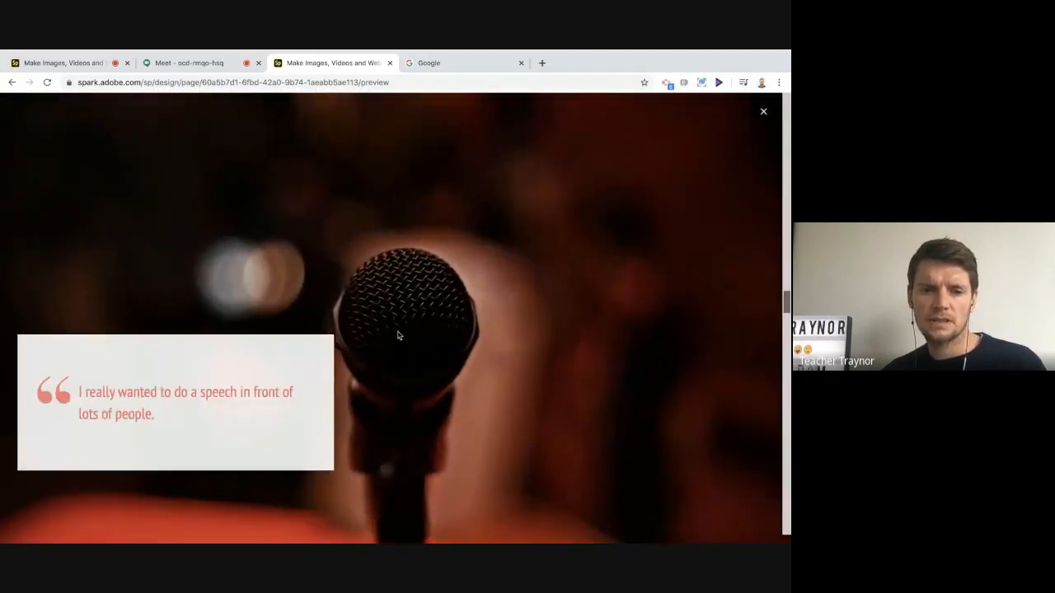
pyautogui.scroll(-1, 397, 335)
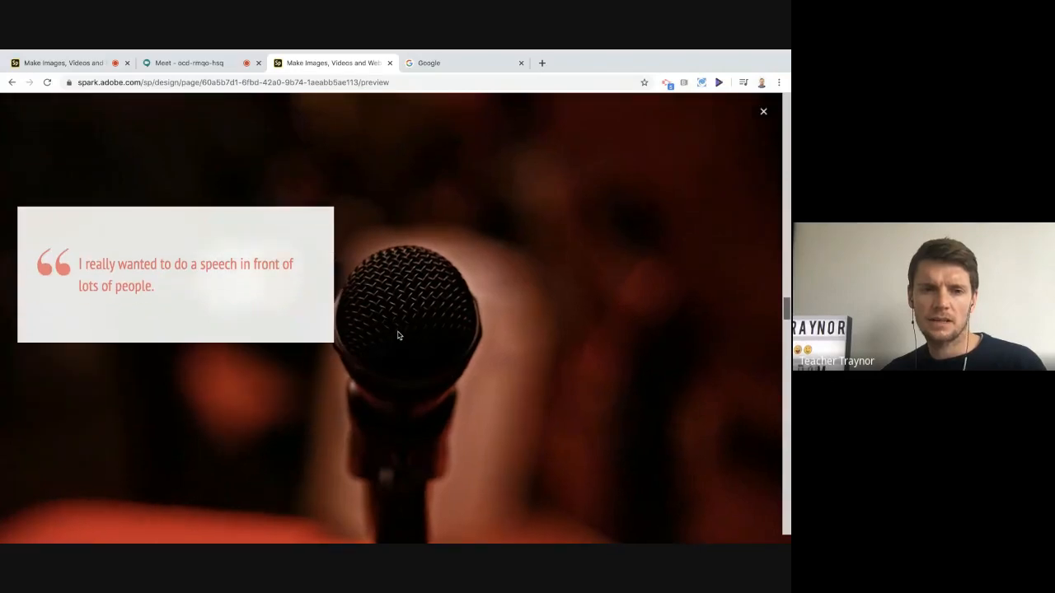
pyautogui.scroll(-5, 398, 335)
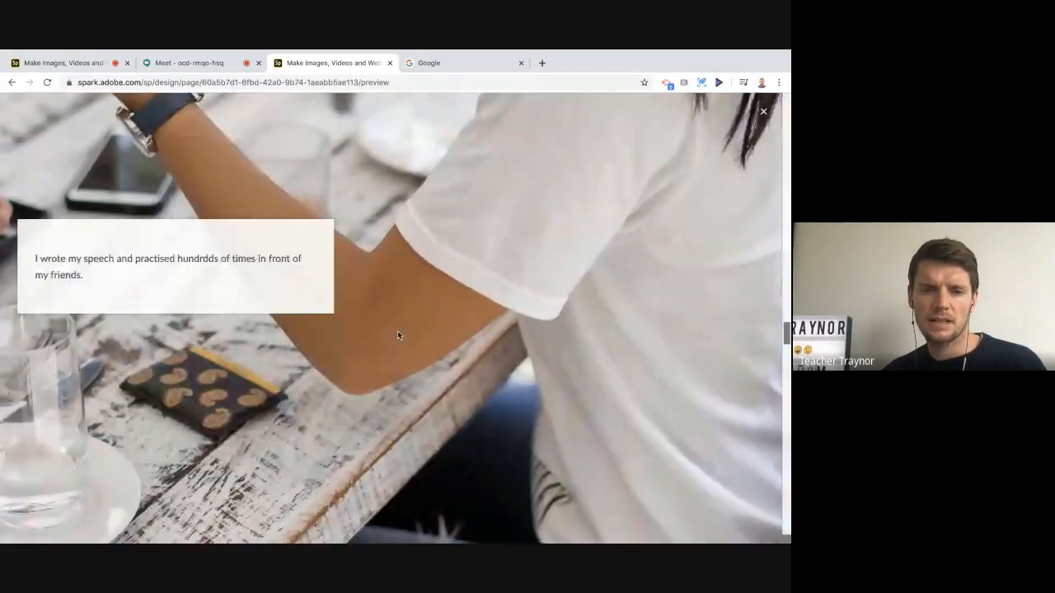
pyautogui.scroll(-6, 397, 334)
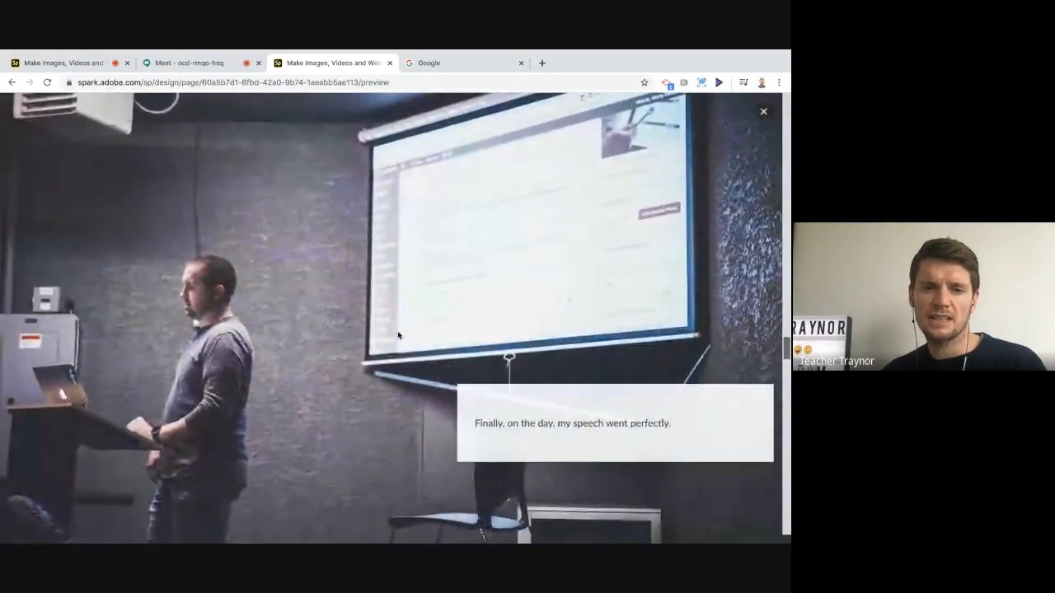
pyautogui.scroll(-2, 397, 334)
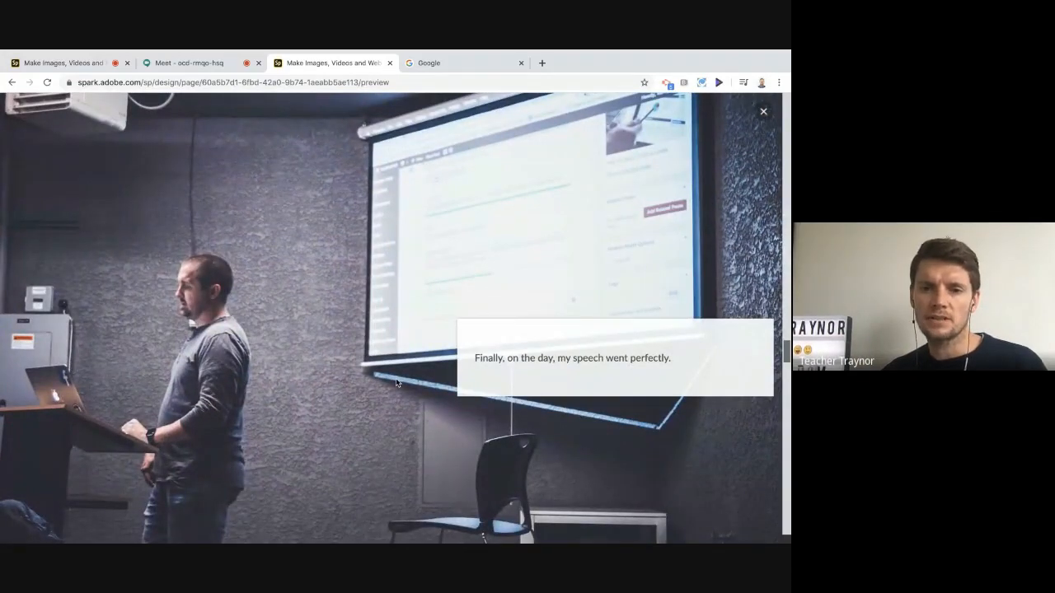
pyautogui.scroll(-5, 396, 383)
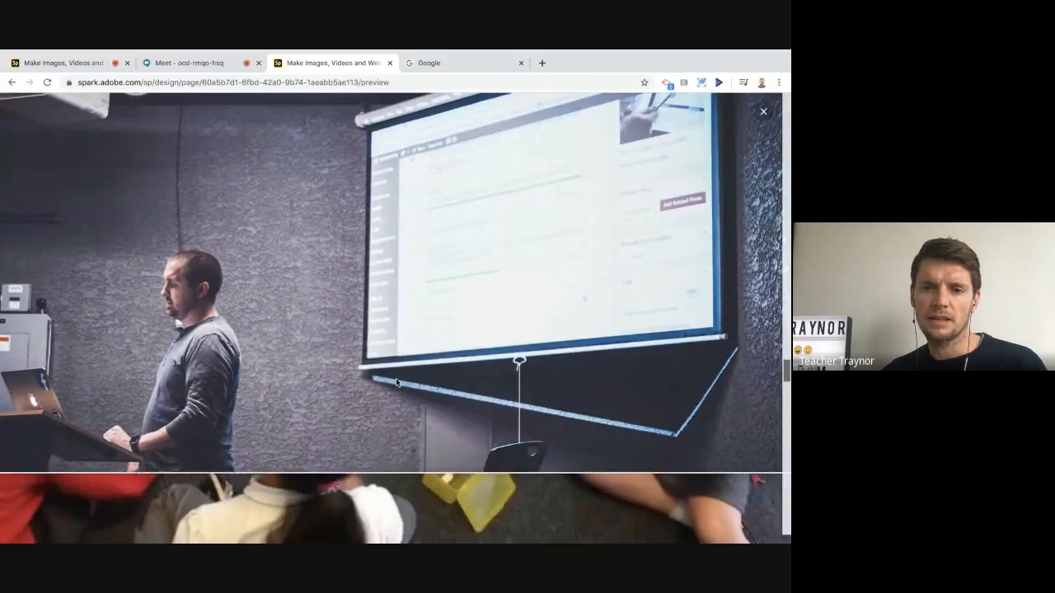
pyautogui.scroll(2, 425, 347)
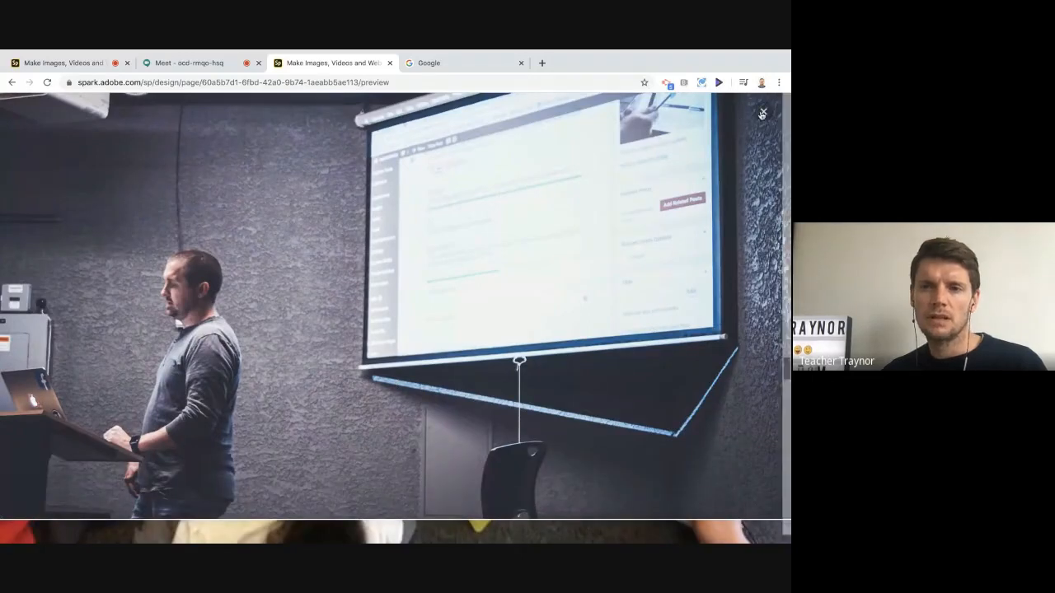
pyautogui.click(763, 111)
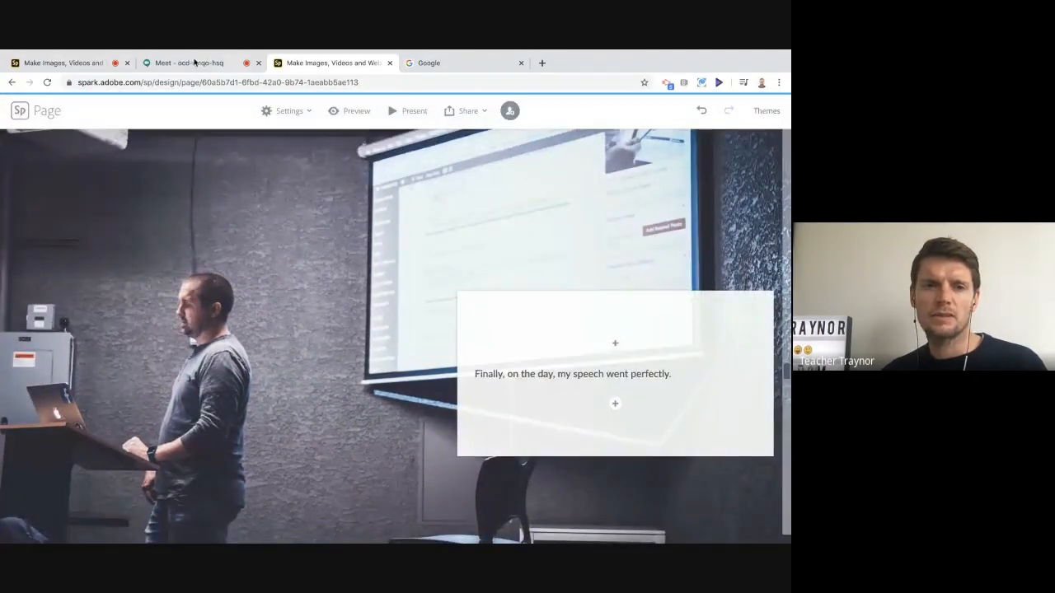
pyautogui.click(194, 62)
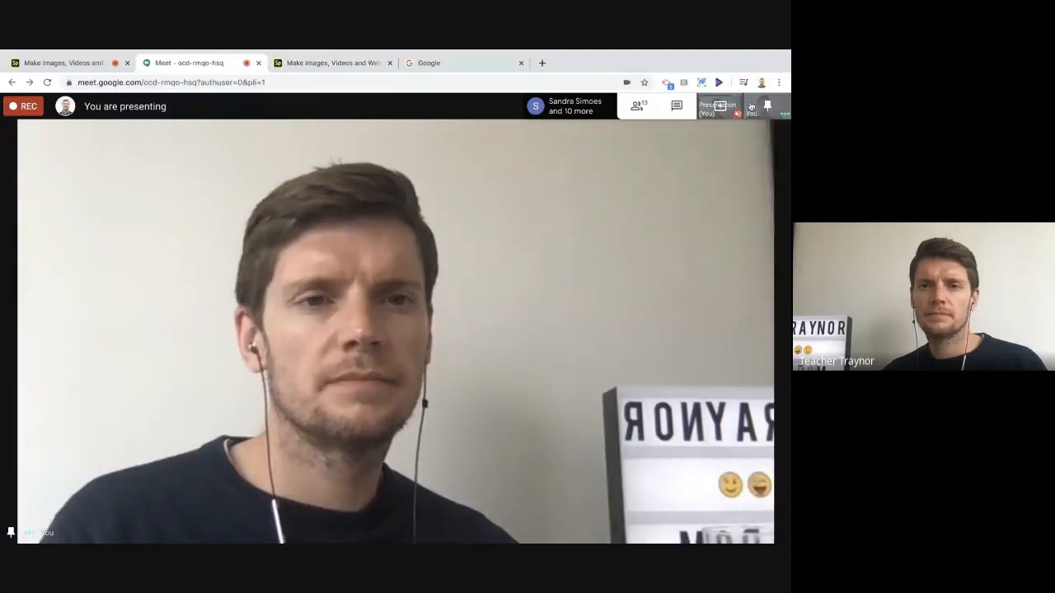